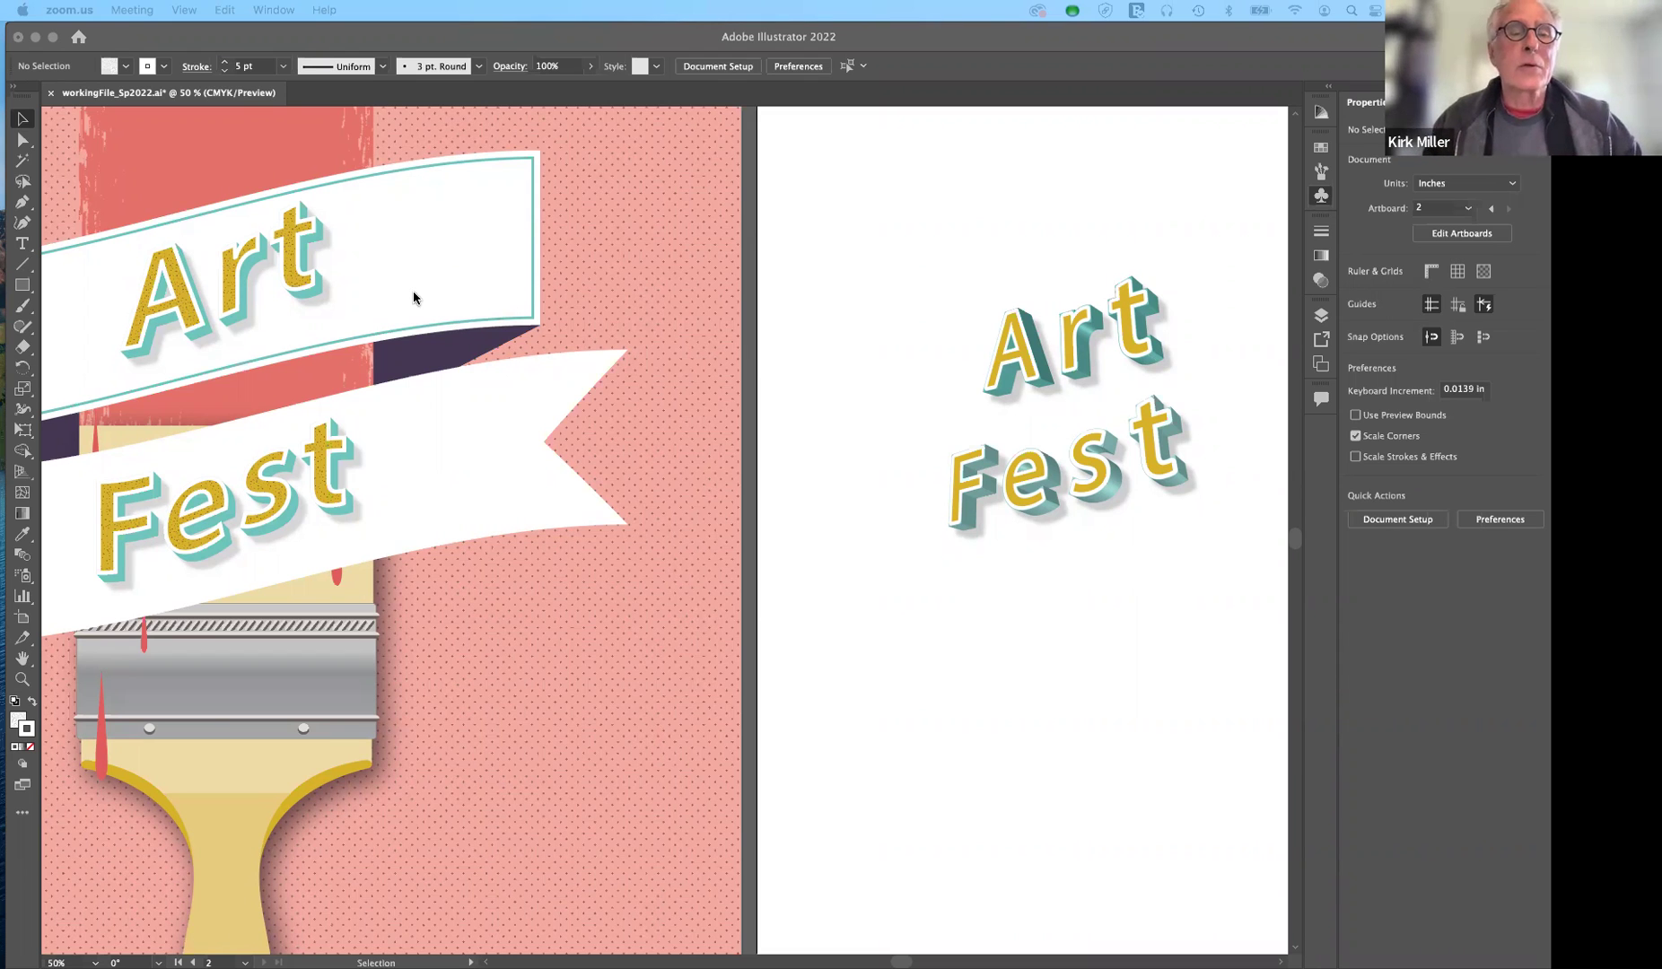
Select all characters of the "Art Fest" banner text and examine their character-level fill and stroke.
scroll(413, 297, left, 8)
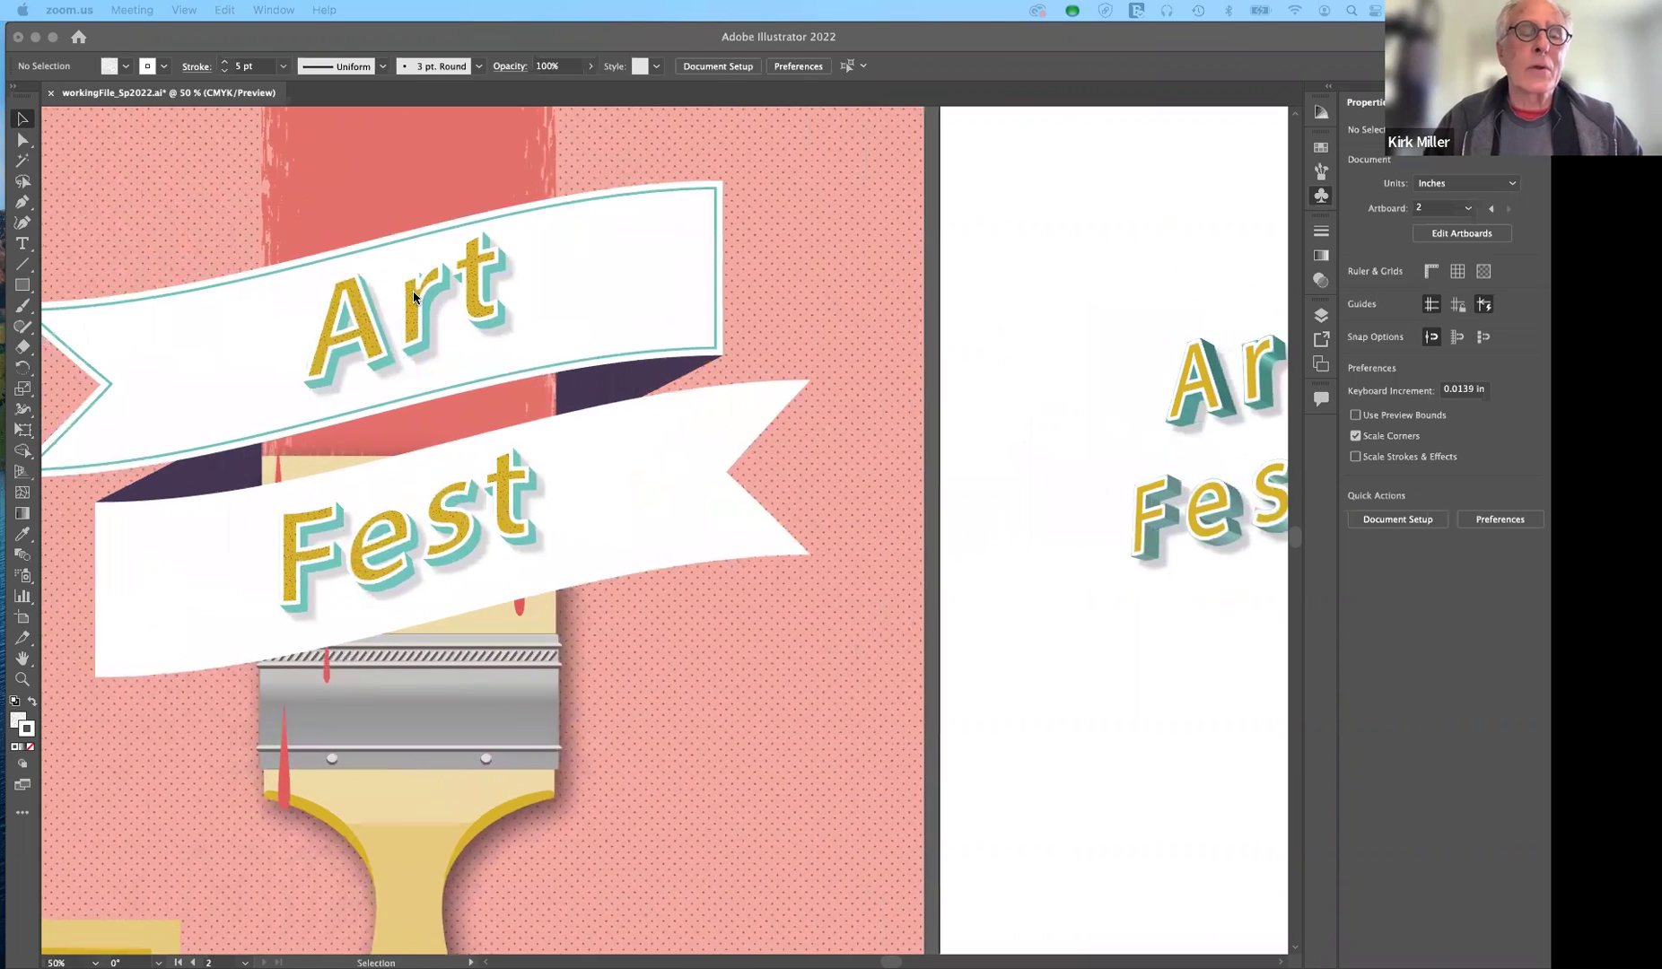
click(416, 309)
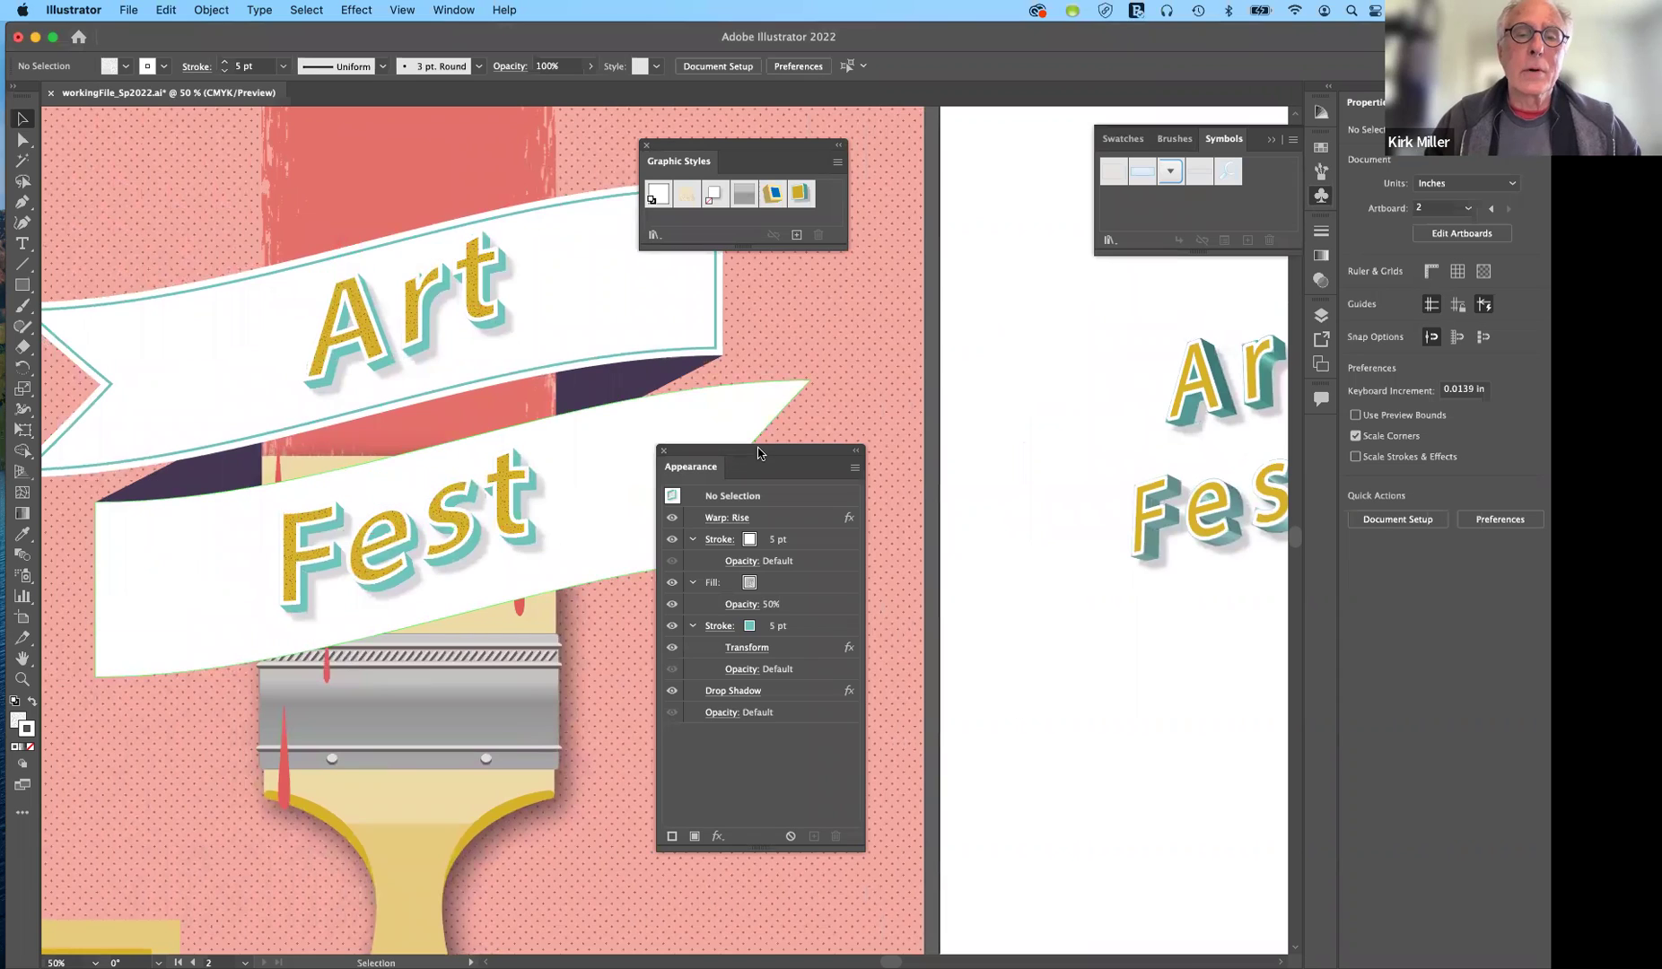
drag(761, 452, 901, 509)
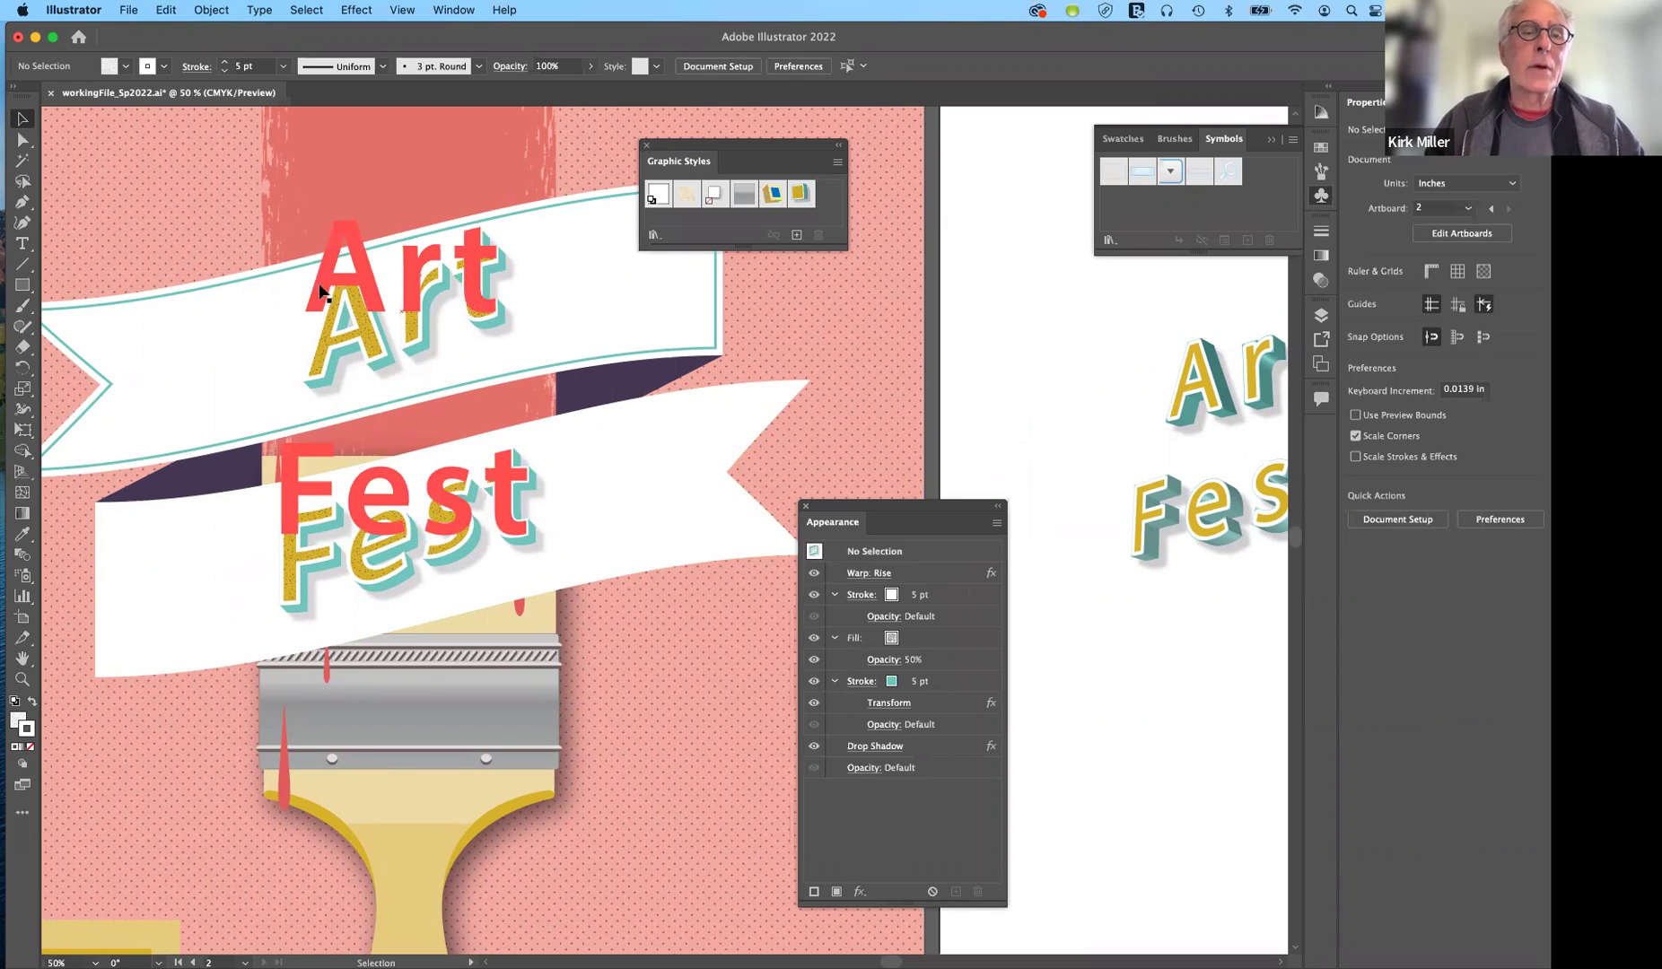
click(24, 246)
drag(319, 321, 537, 538)
drag(898, 521, 882, 366)
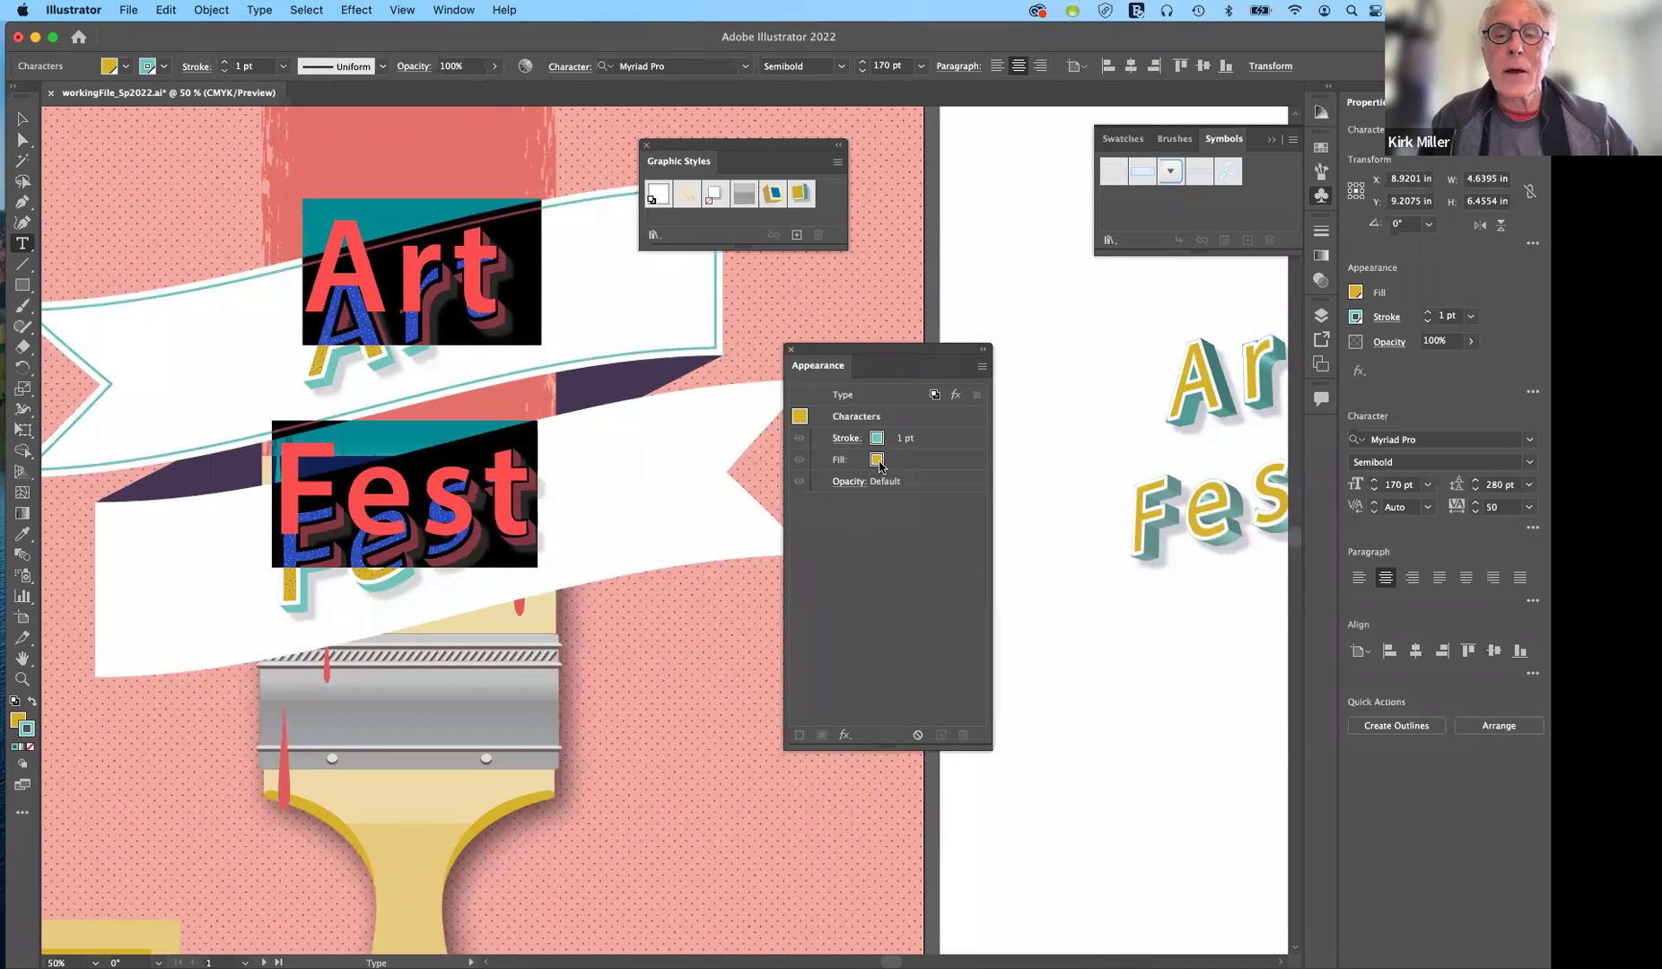
drag(879, 349, 909, 457)
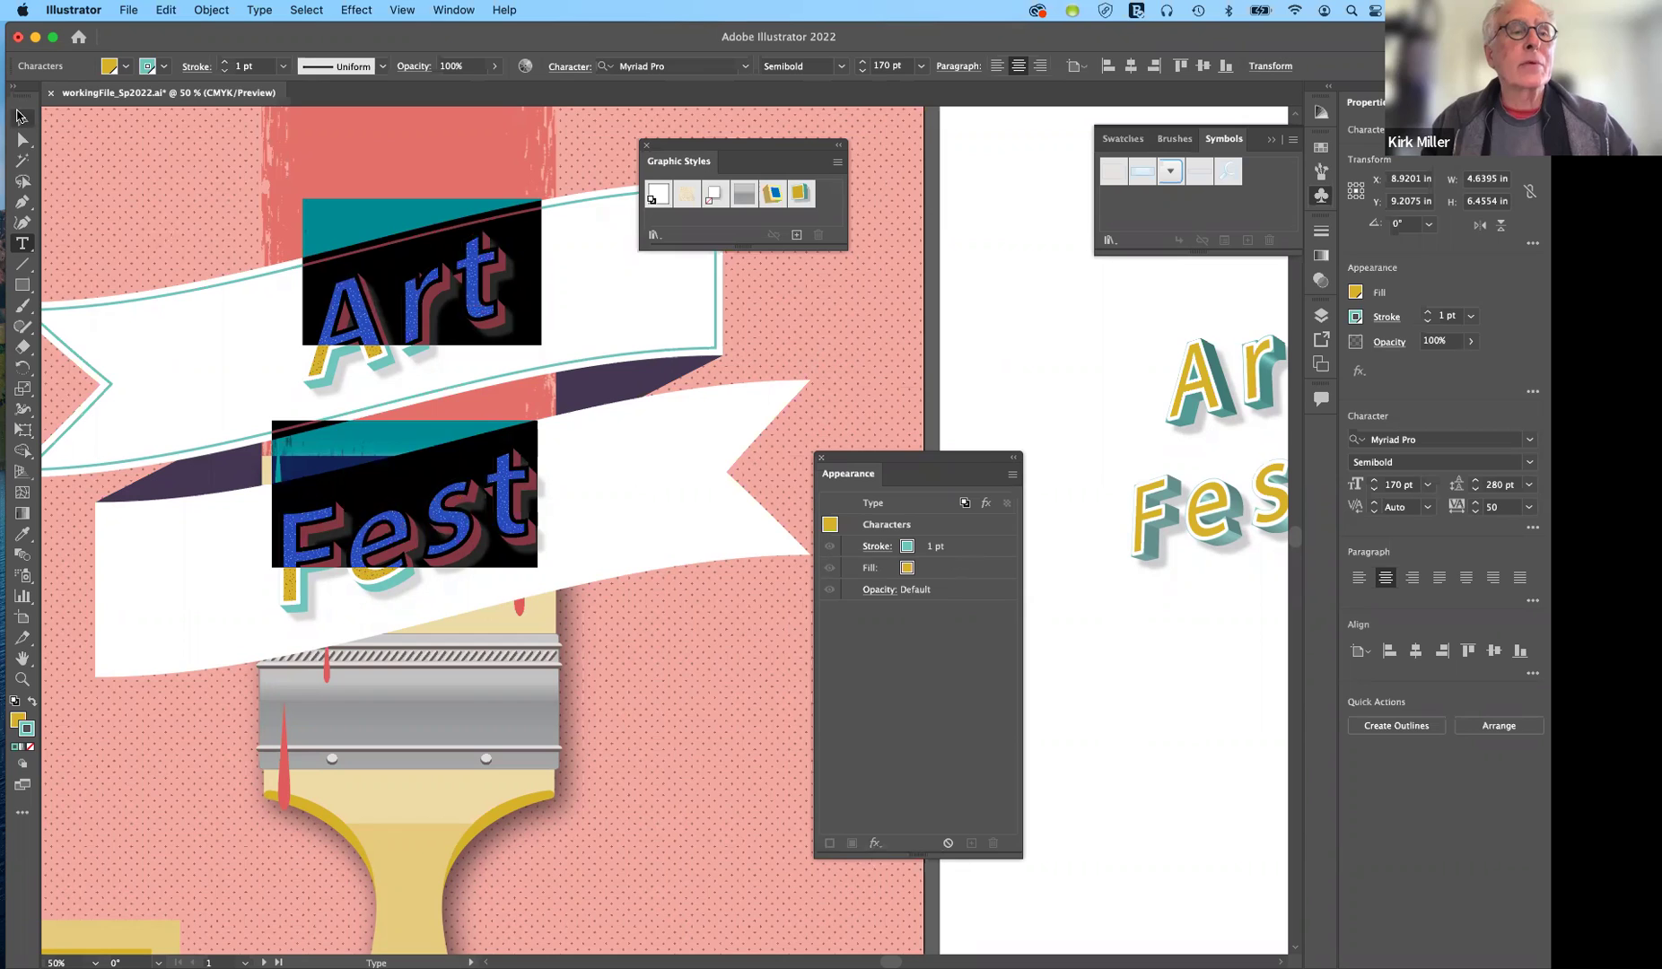
Select the "Art Fest" text as an object and hide its Warp: Rise effect.
click(18, 120)
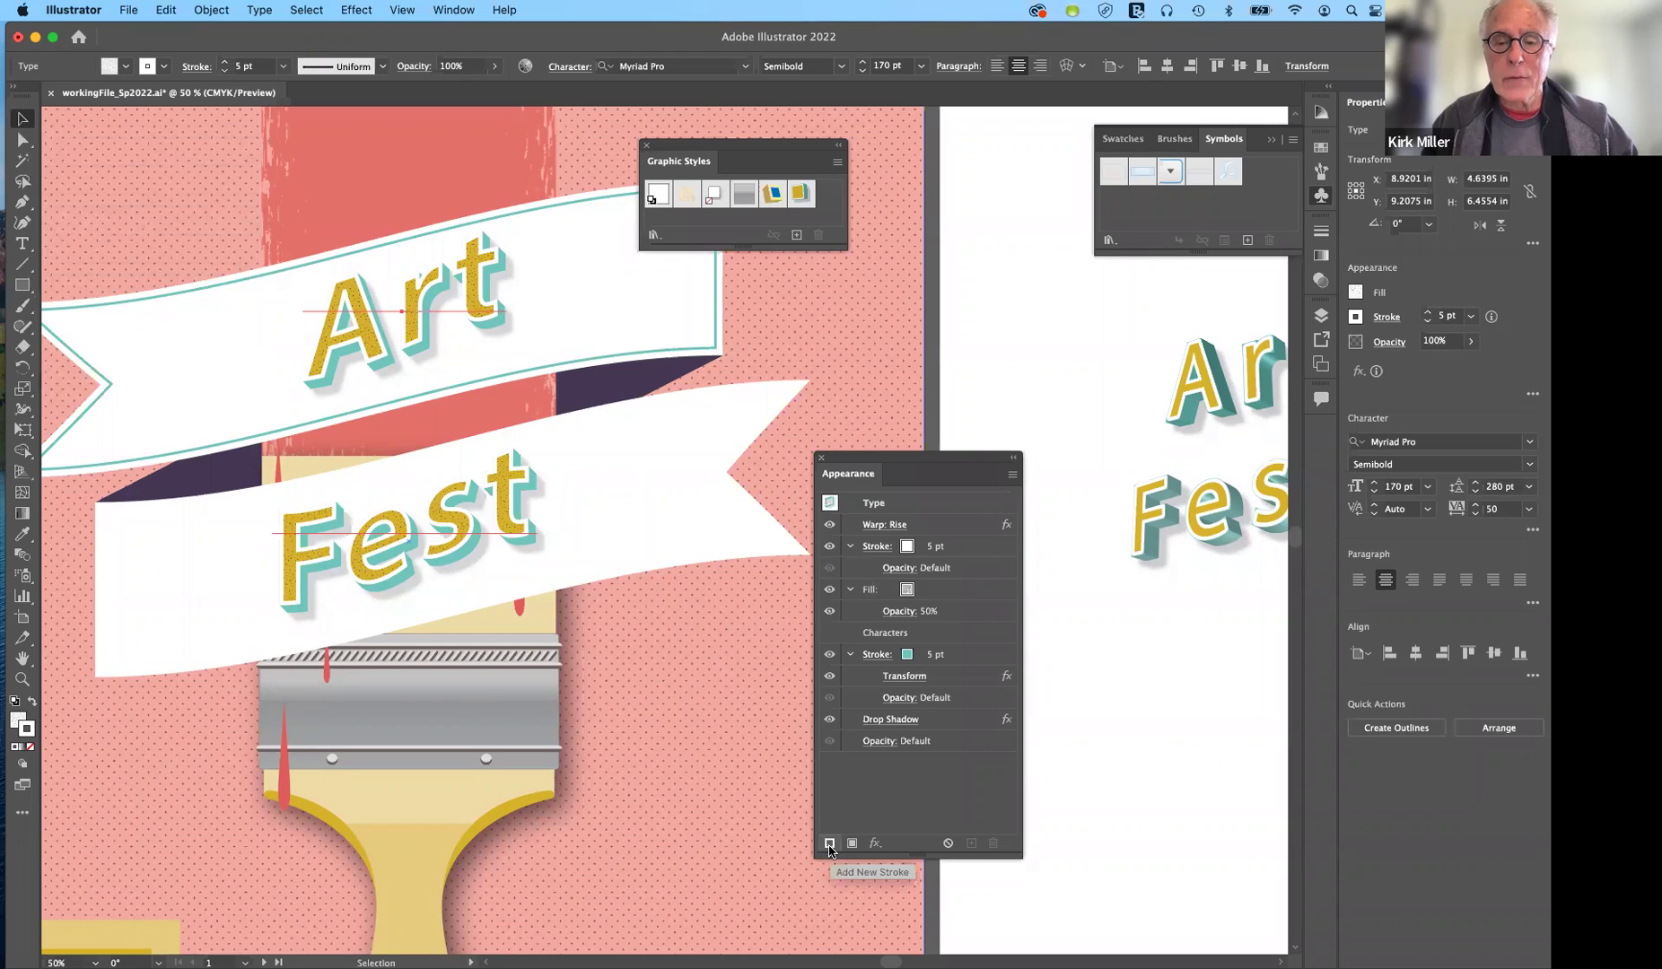
drag(924, 473, 979, 417)
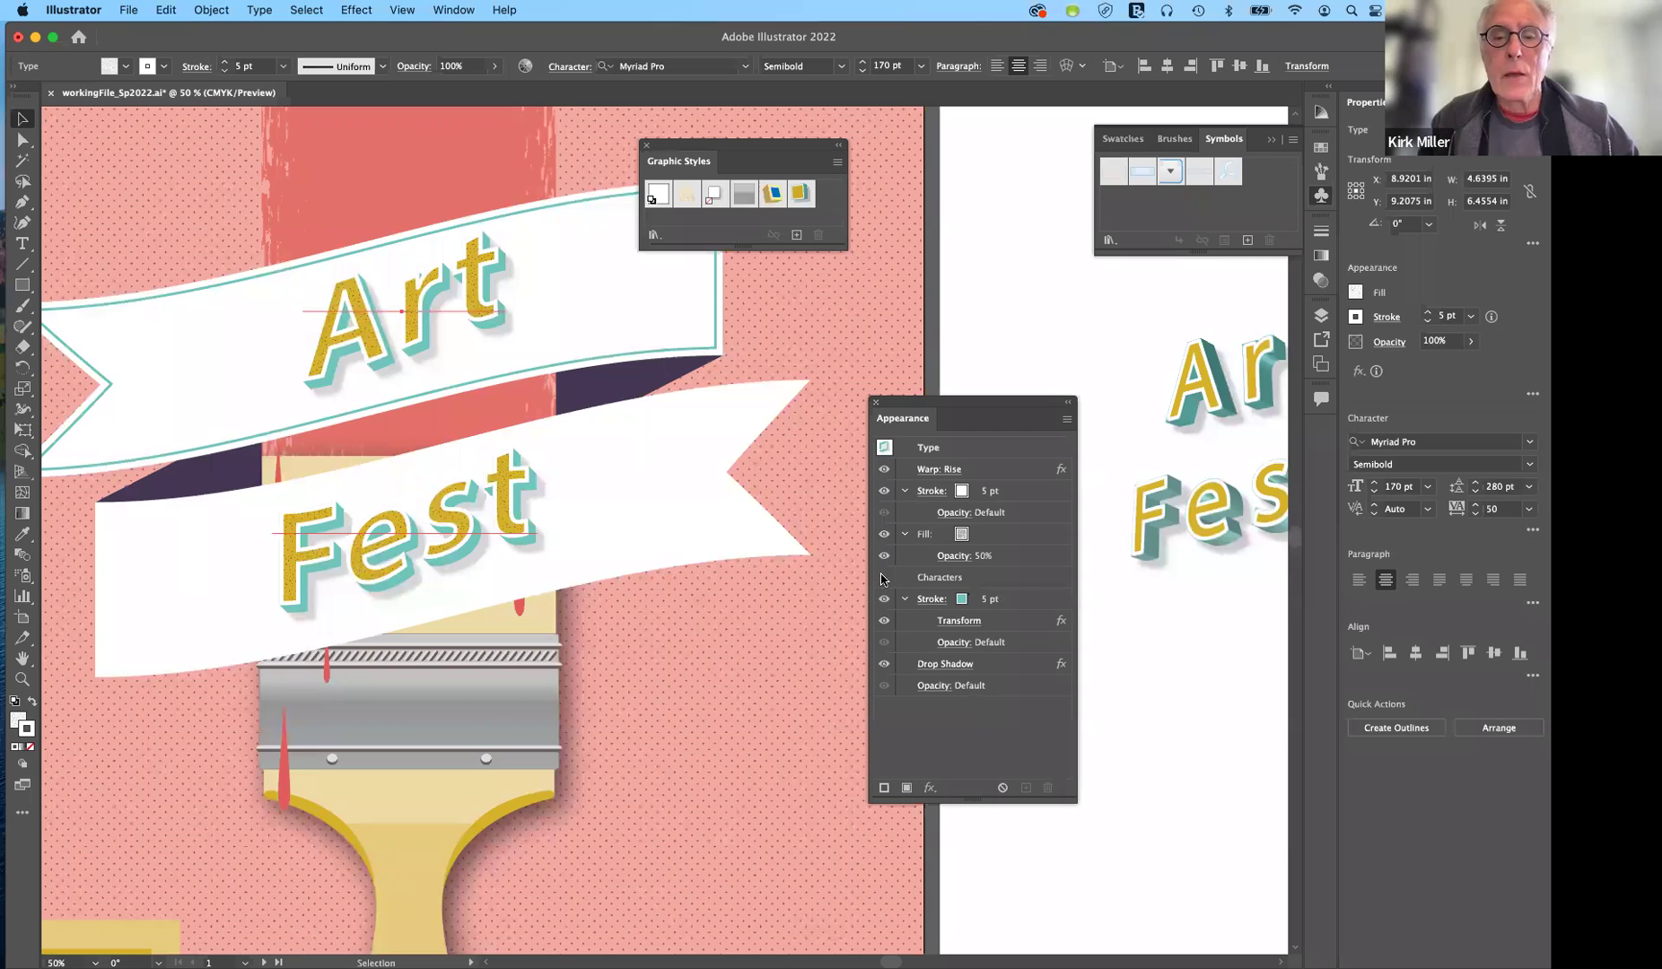
click(884, 468)
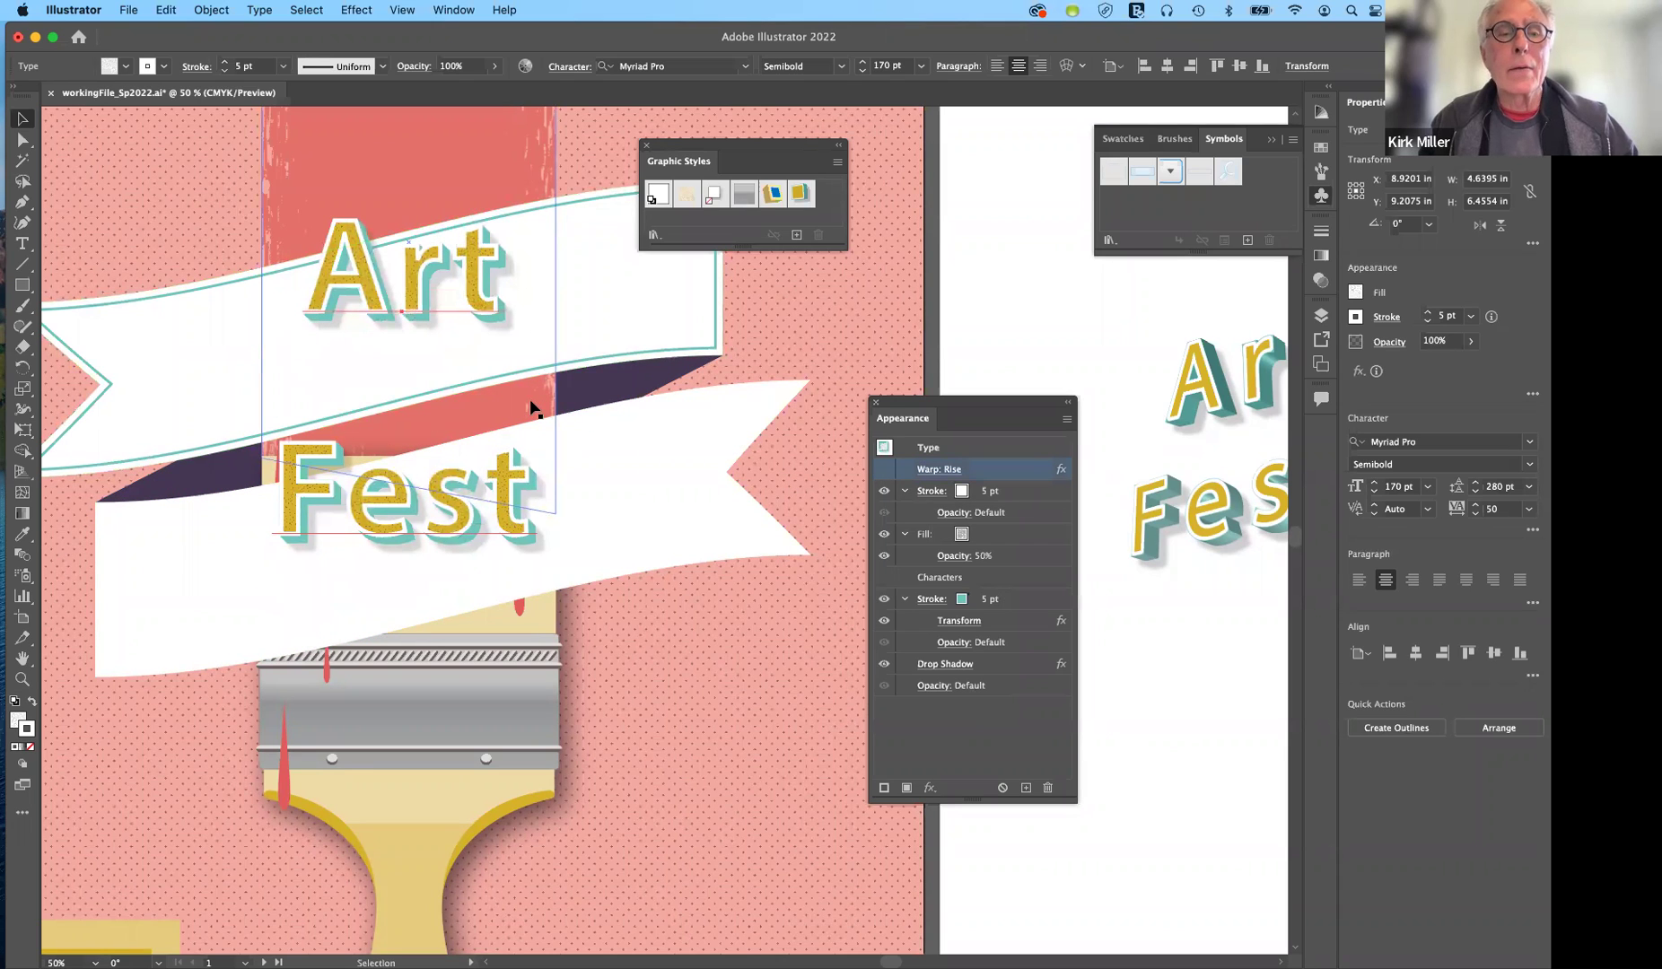
Examine the white stroke and the swatch used by the added fill on the "Art Fest" text.
click(1023, 495)
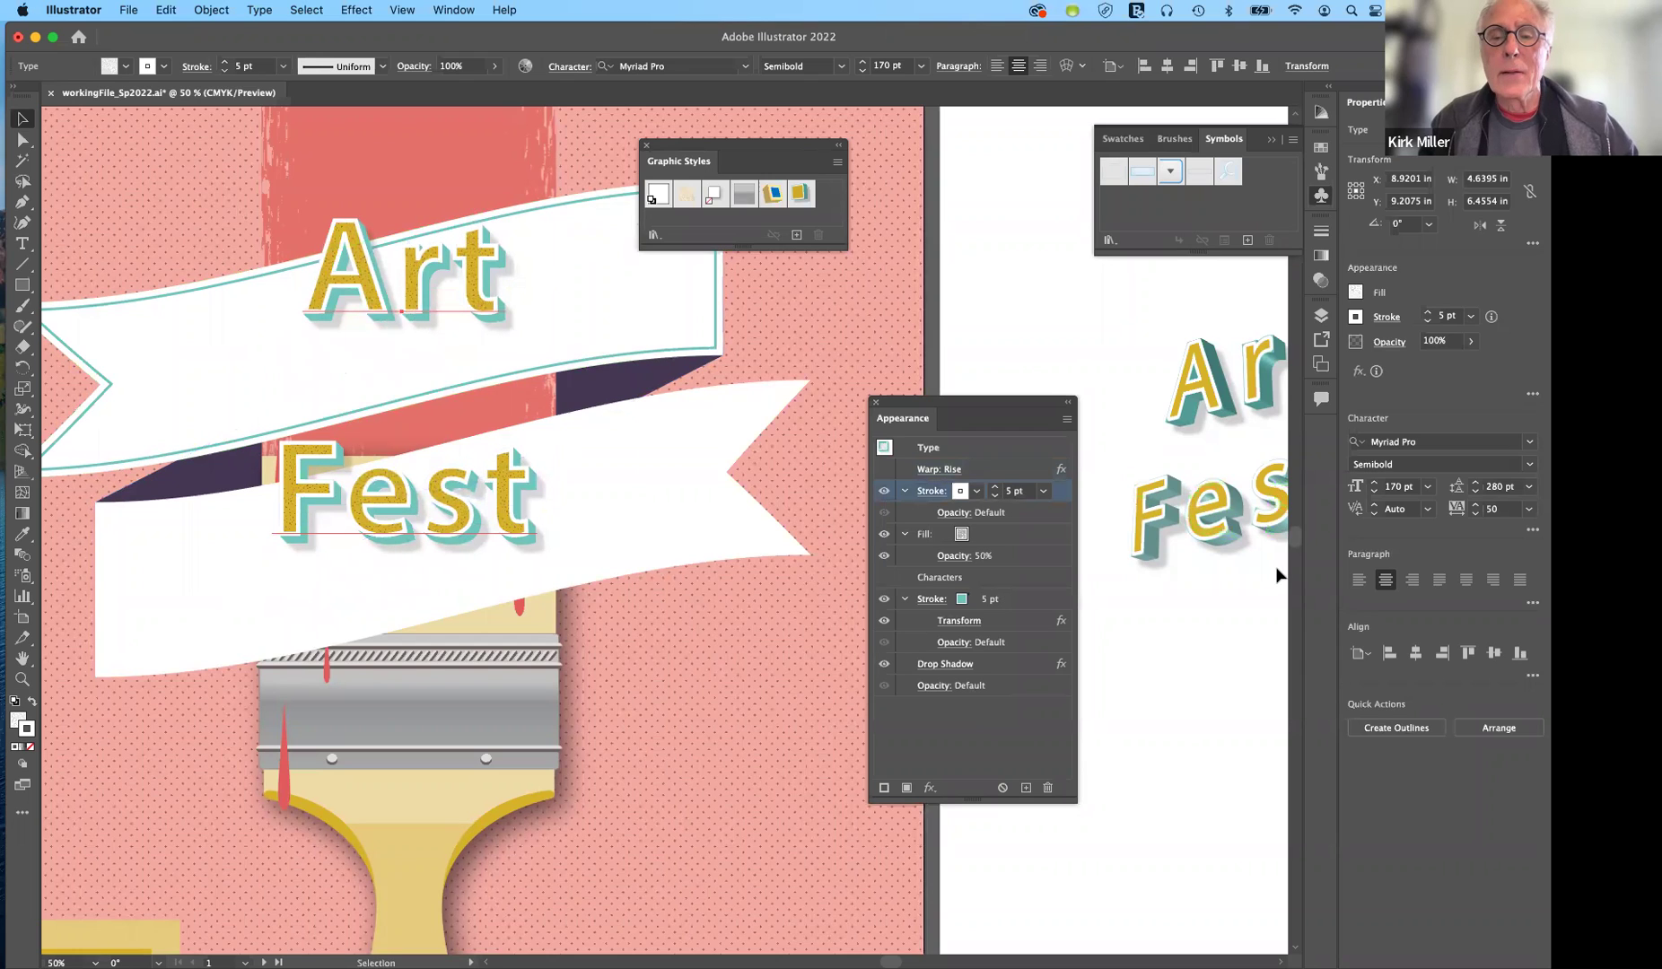
click(991, 537)
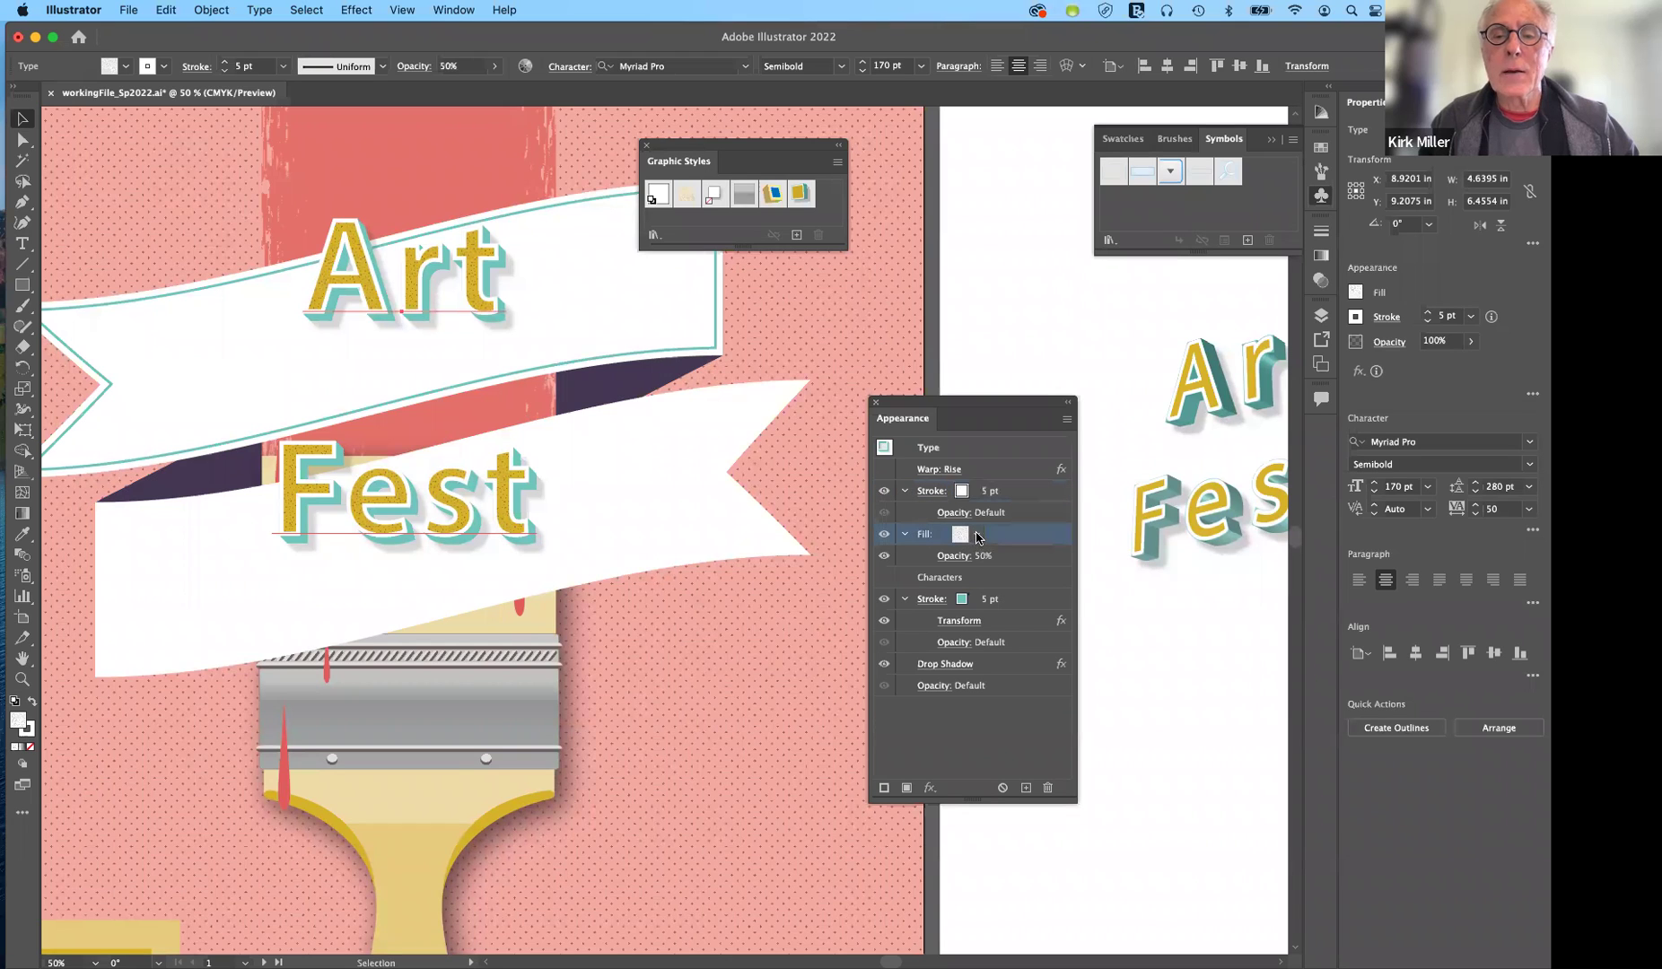
click(976, 537)
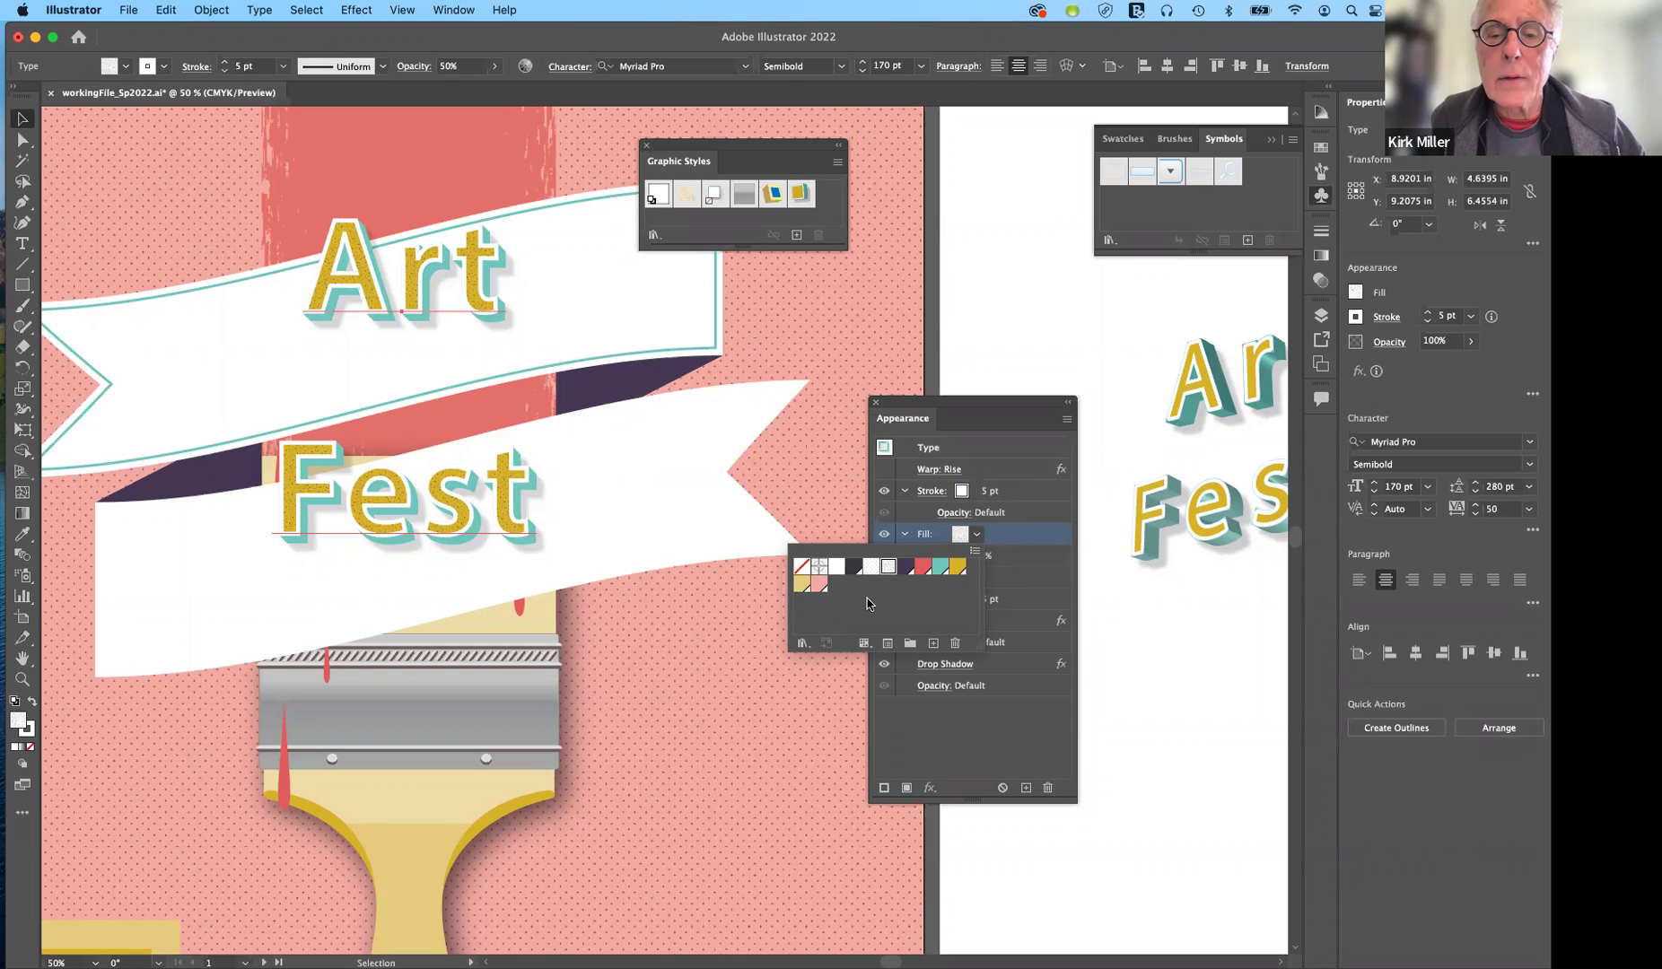
click(1036, 539)
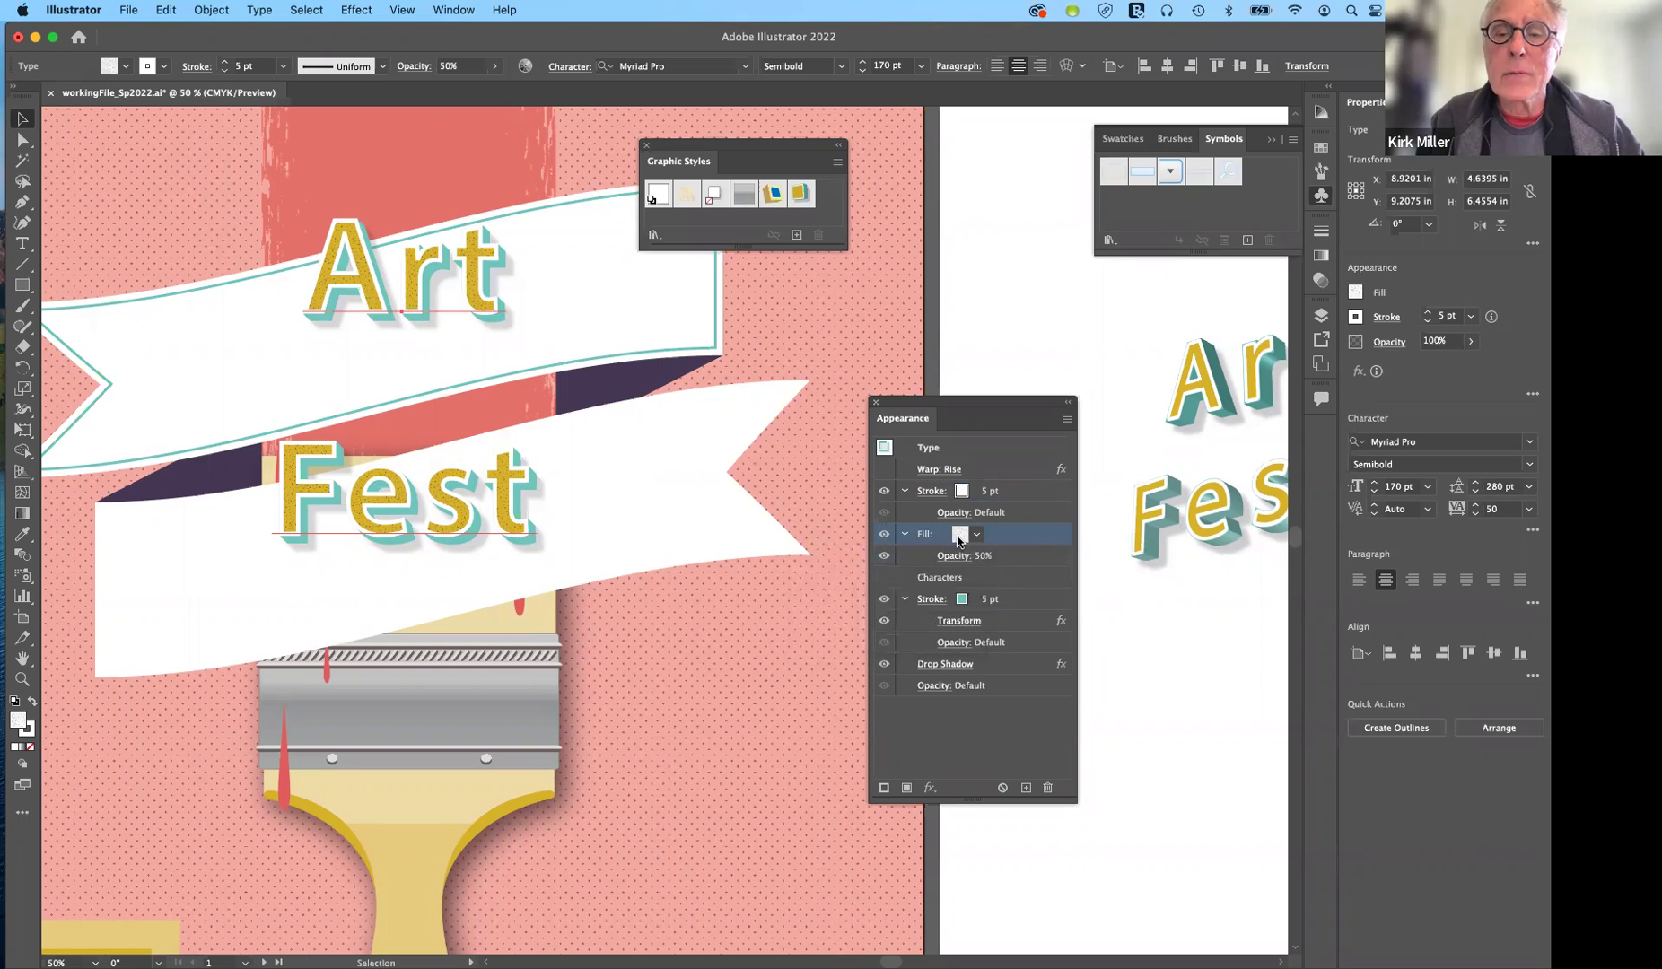
drag(960, 535, 371, 309)
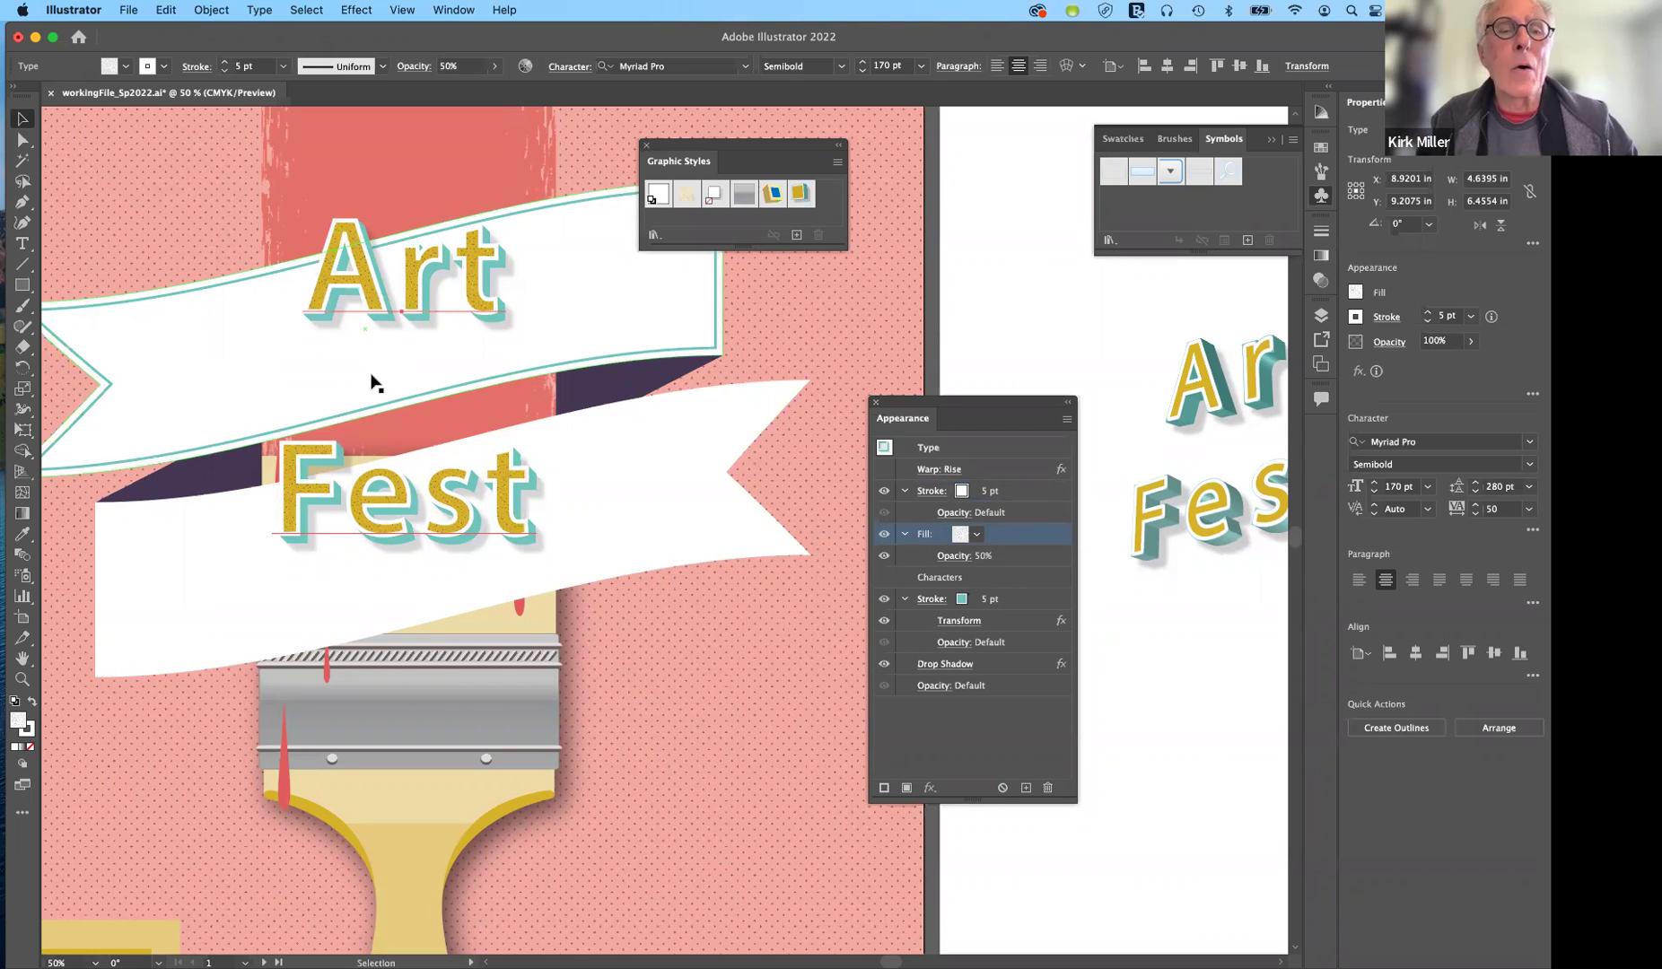
Compare the text with the added fill hidden and shown, and check that fill's opacity and blending settings.
click(884, 536)
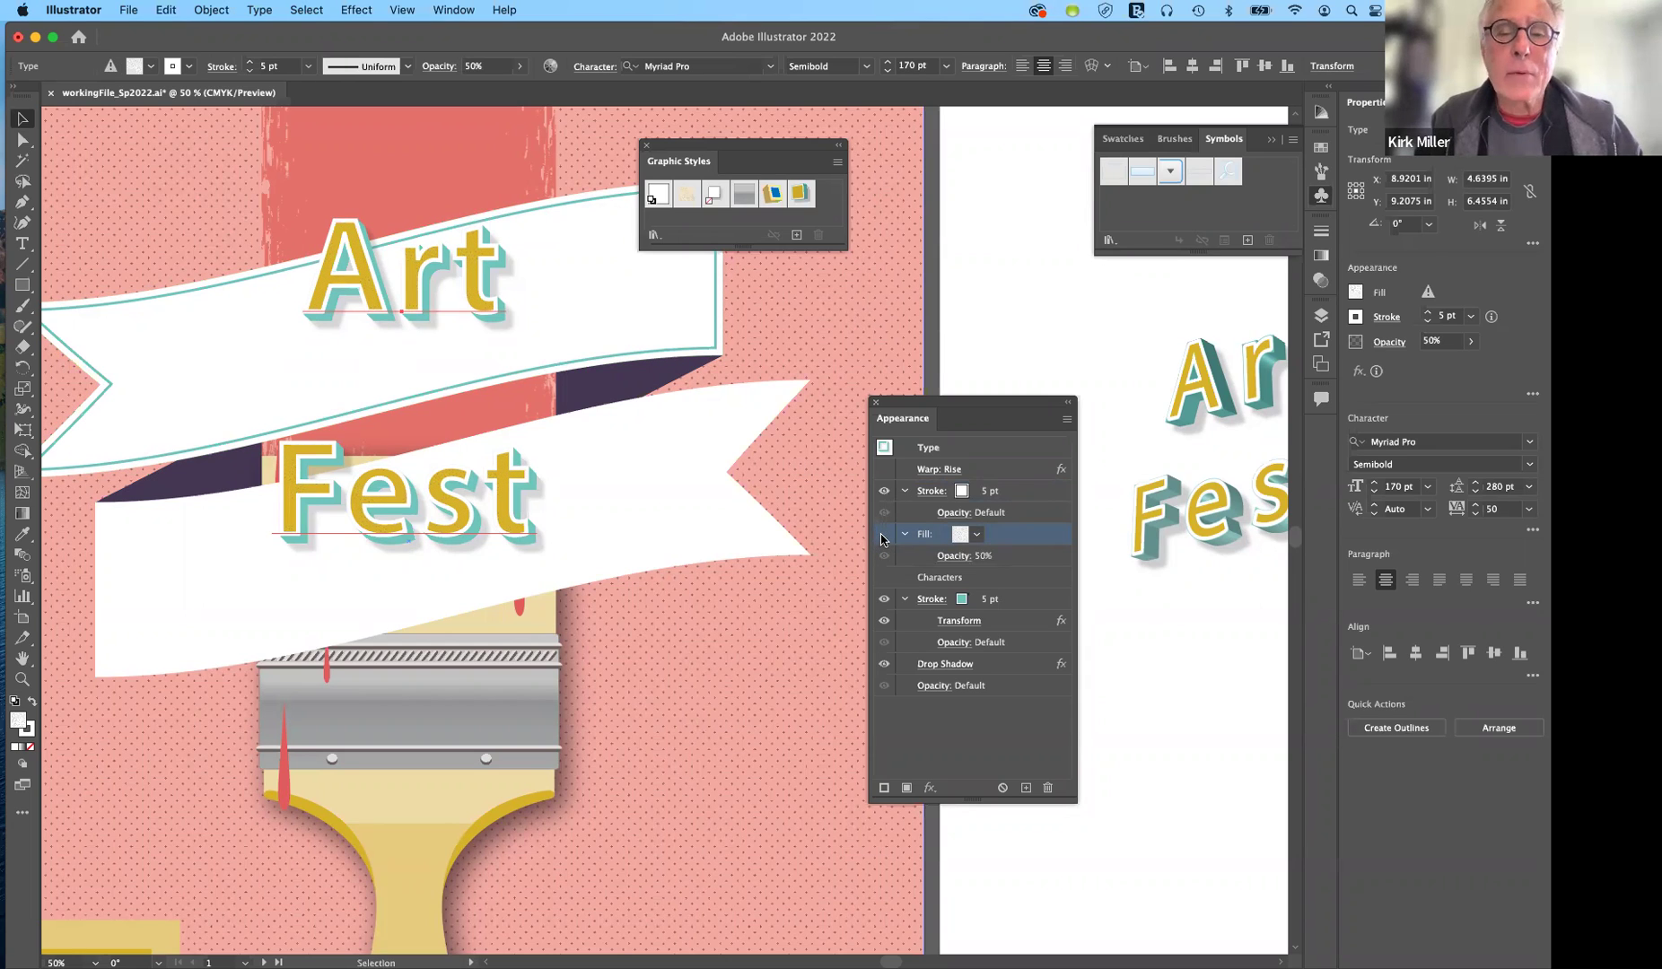
click(884, 536)
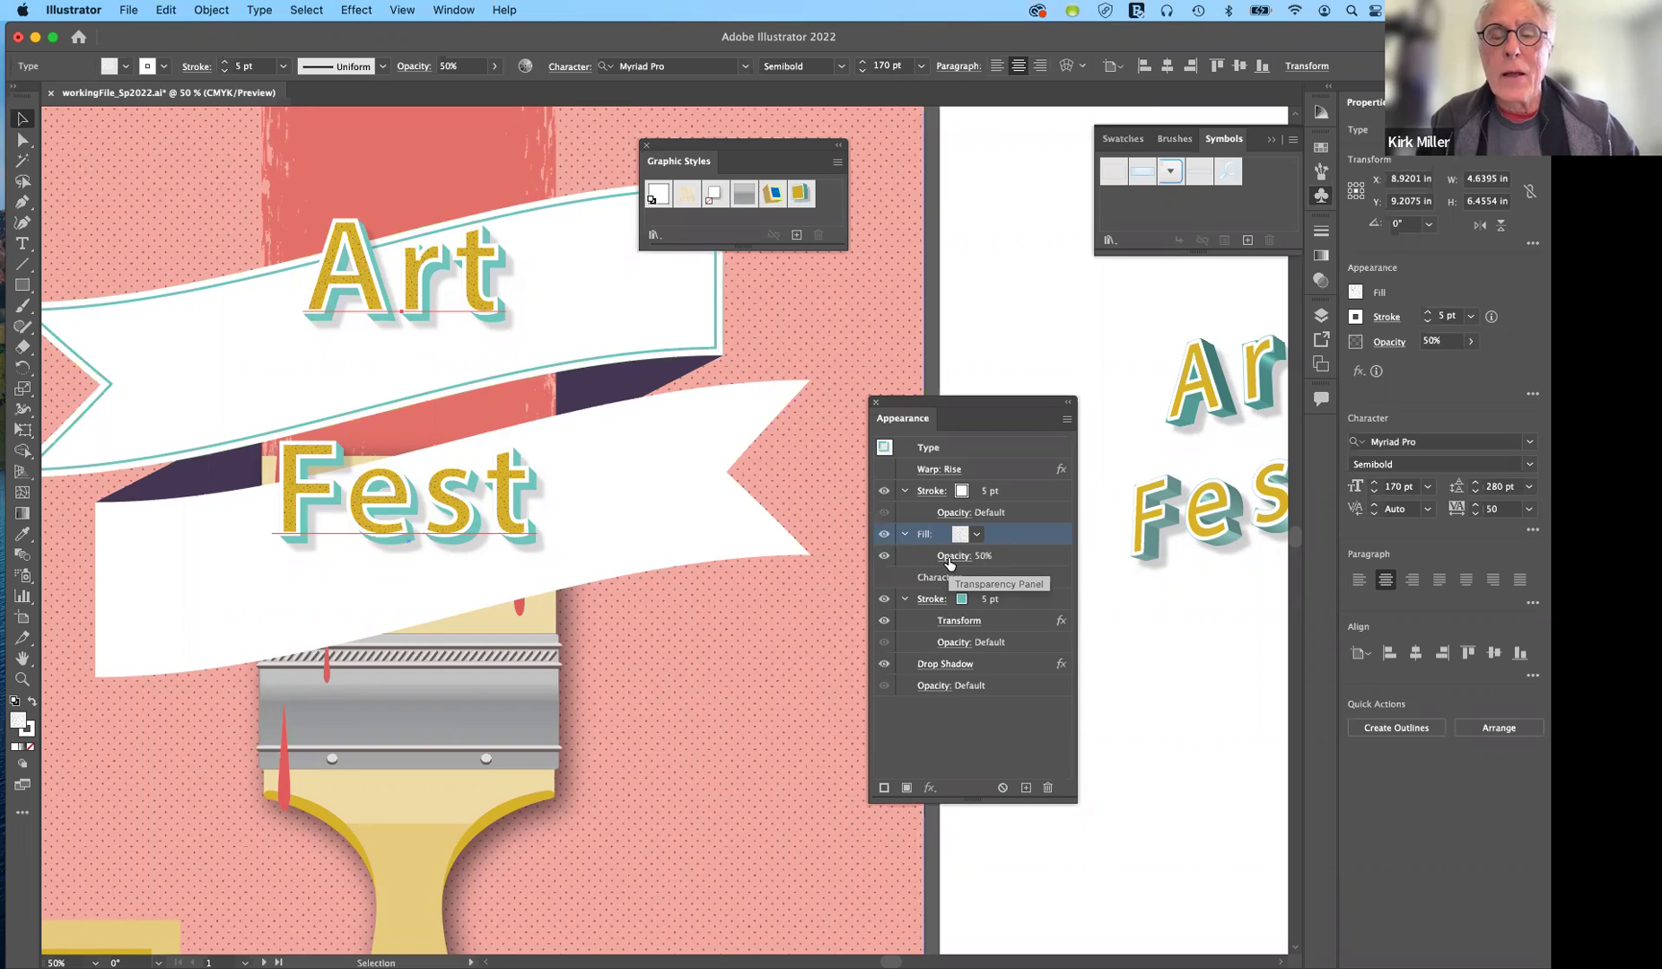
click(951, 557)
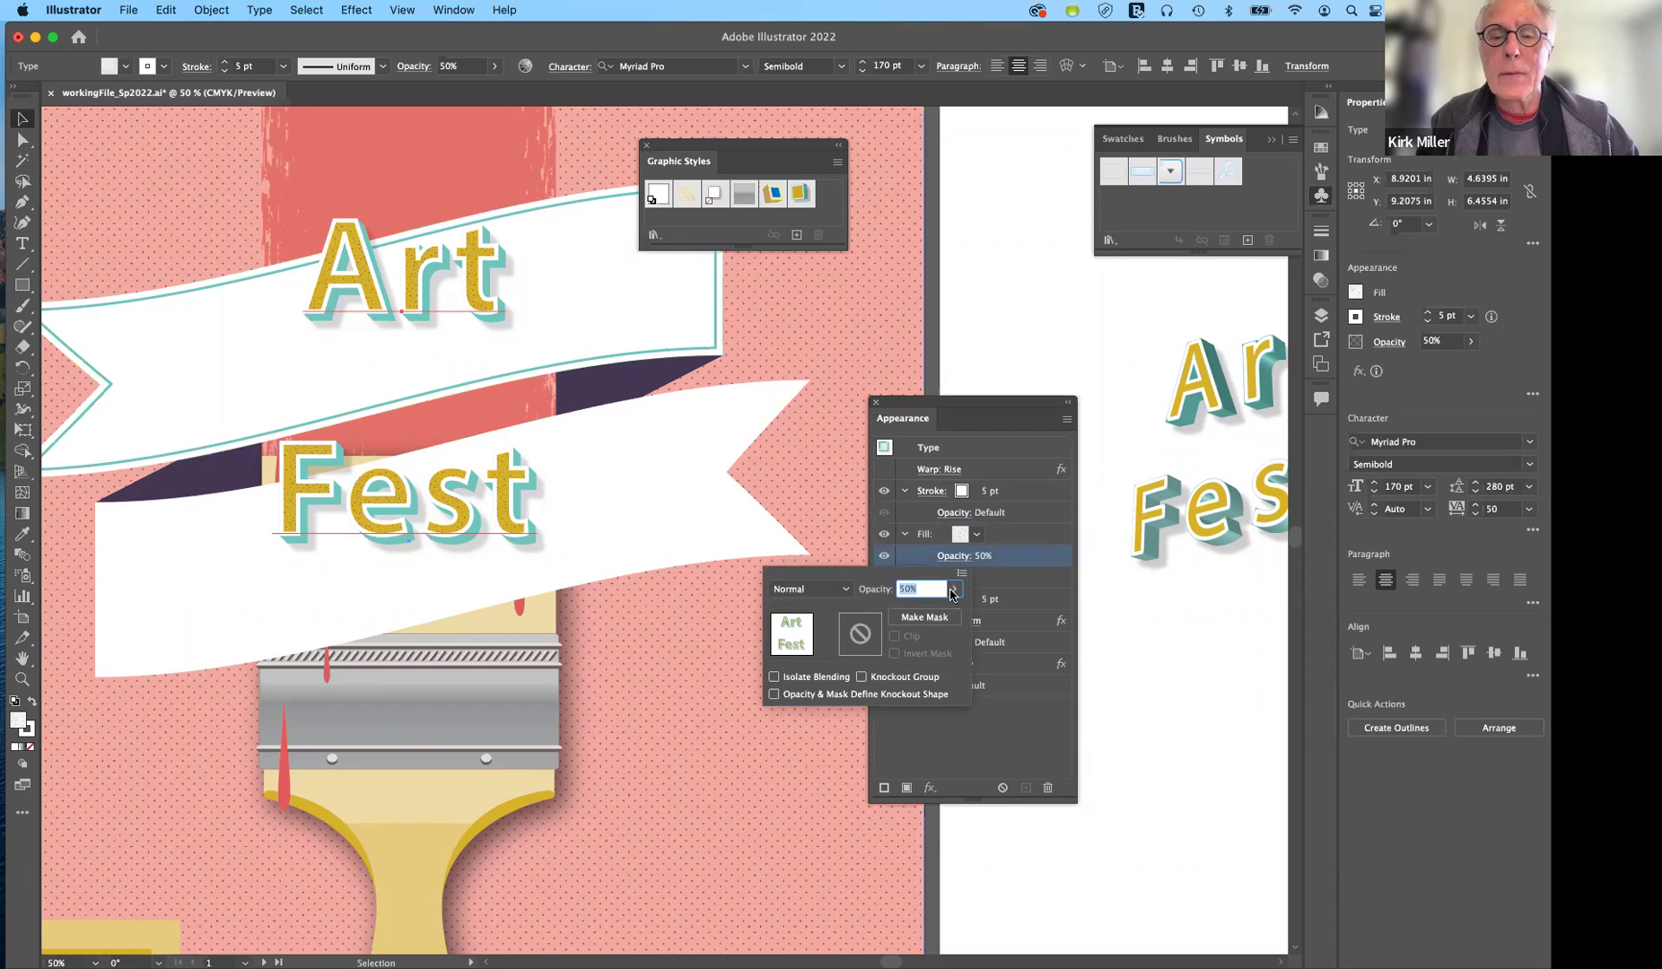
click(1012, 560)
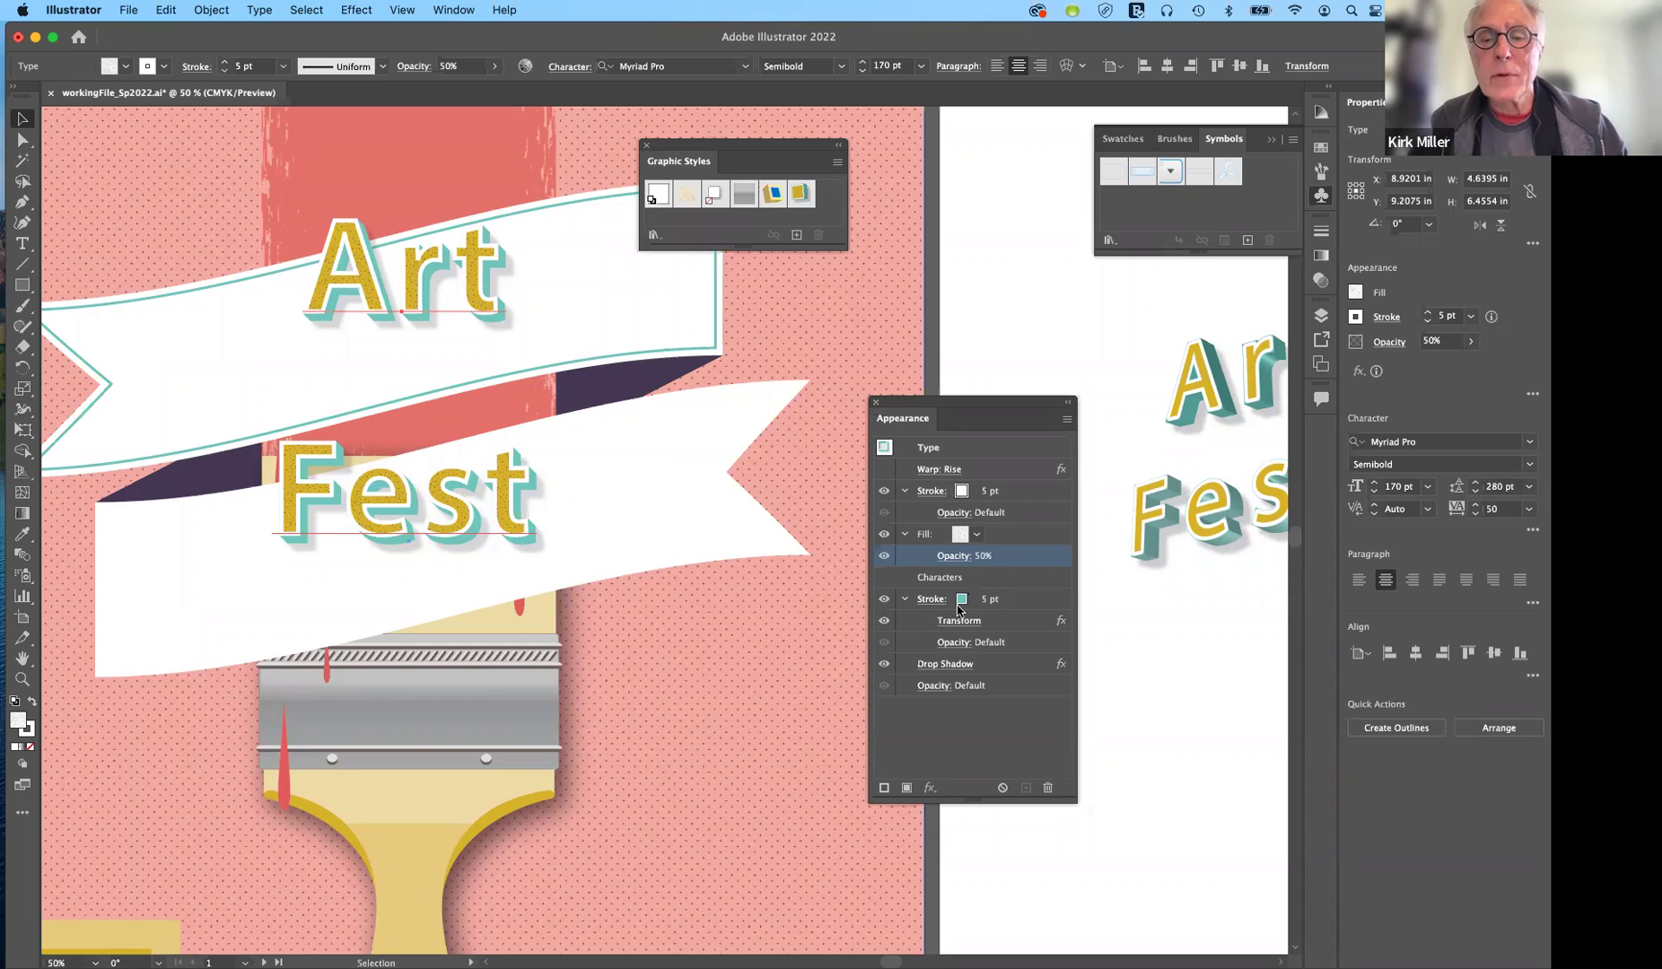
Try the teal stroke above the fill in the stacking order, and return it beneath the characters.
click(1028, 601)
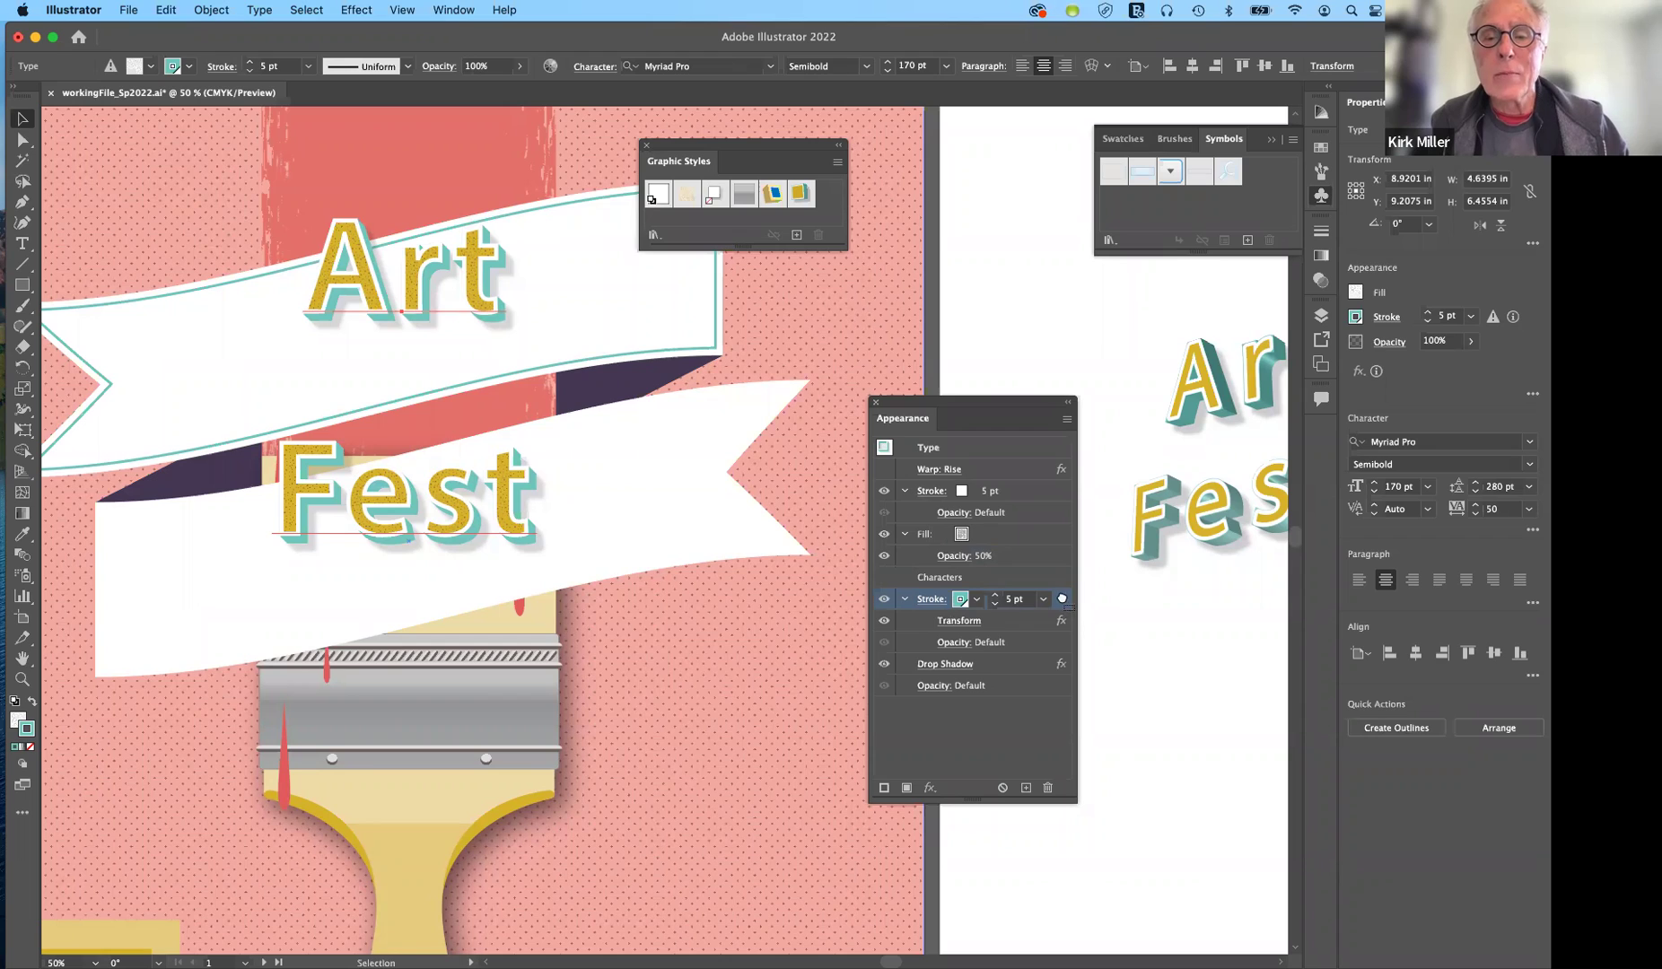
drag(1048, 541, 1043, 525)
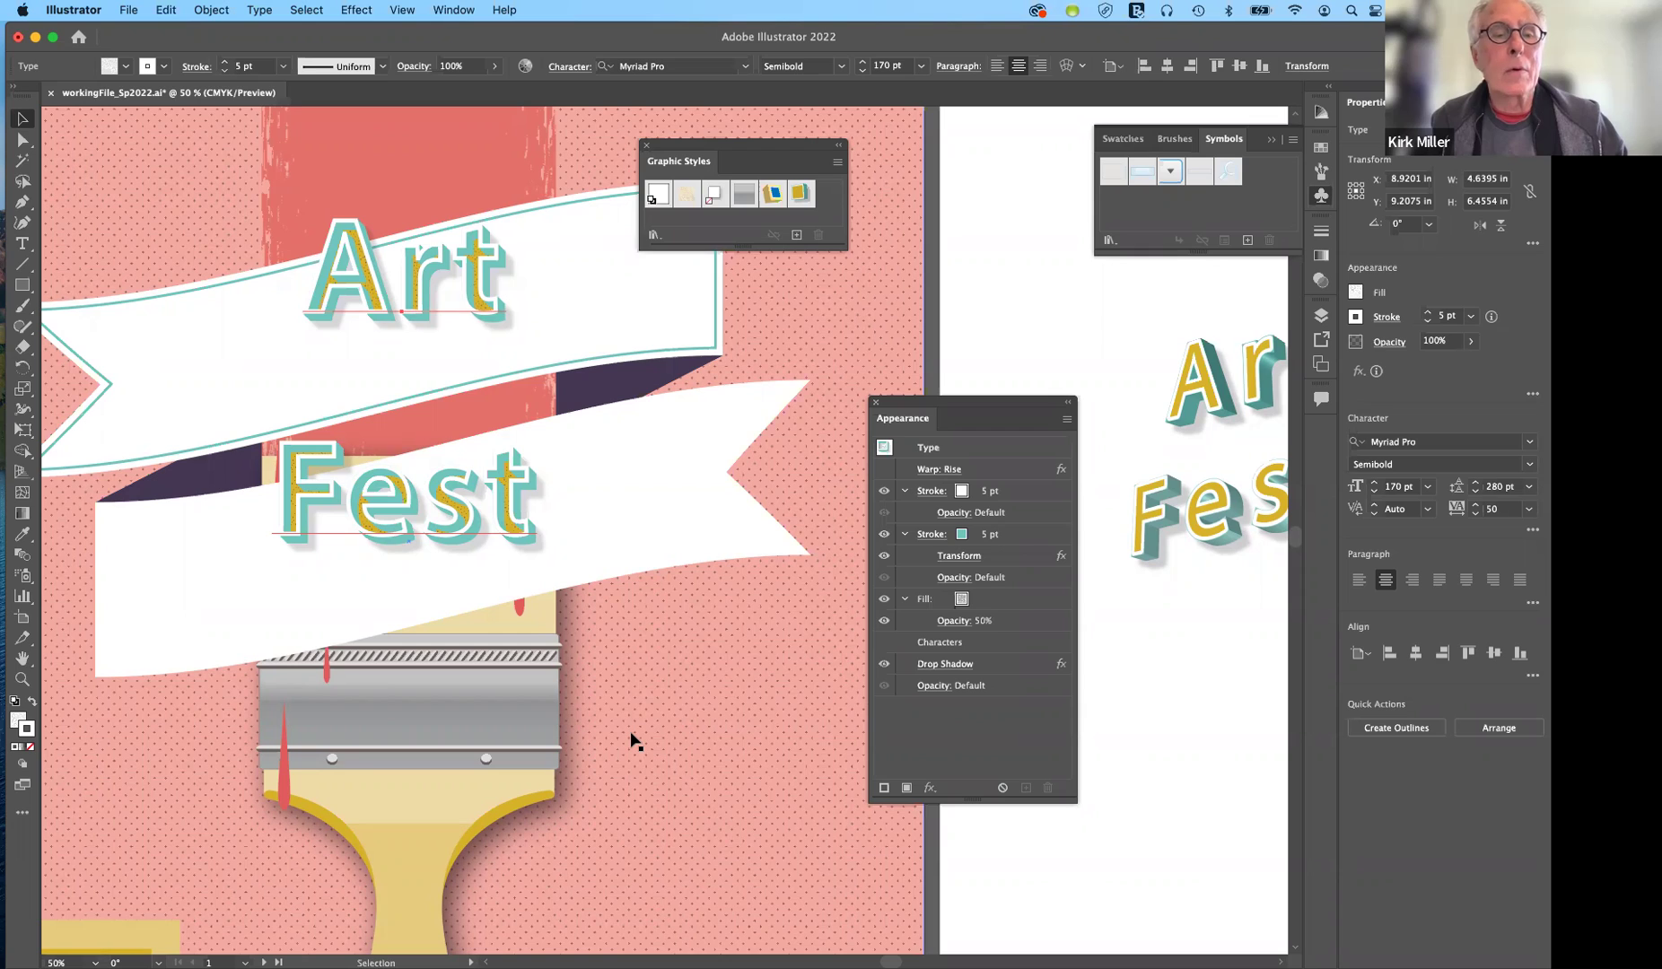
click(1031, 538)
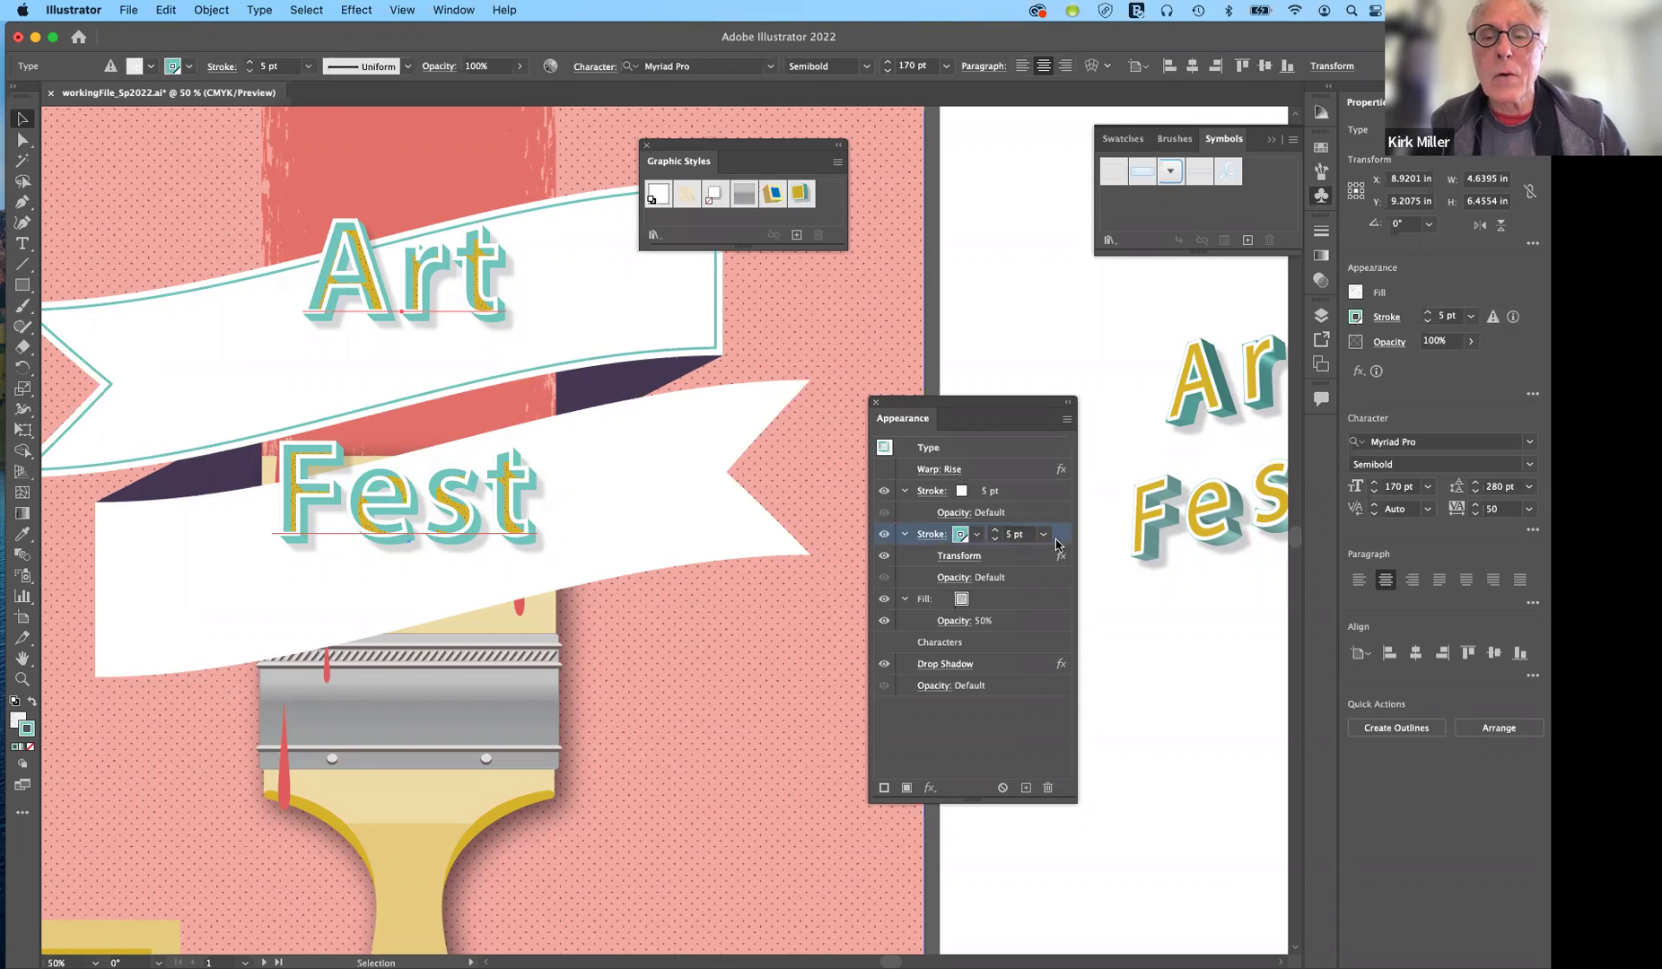
drag(1060, 539, 1033, 653)
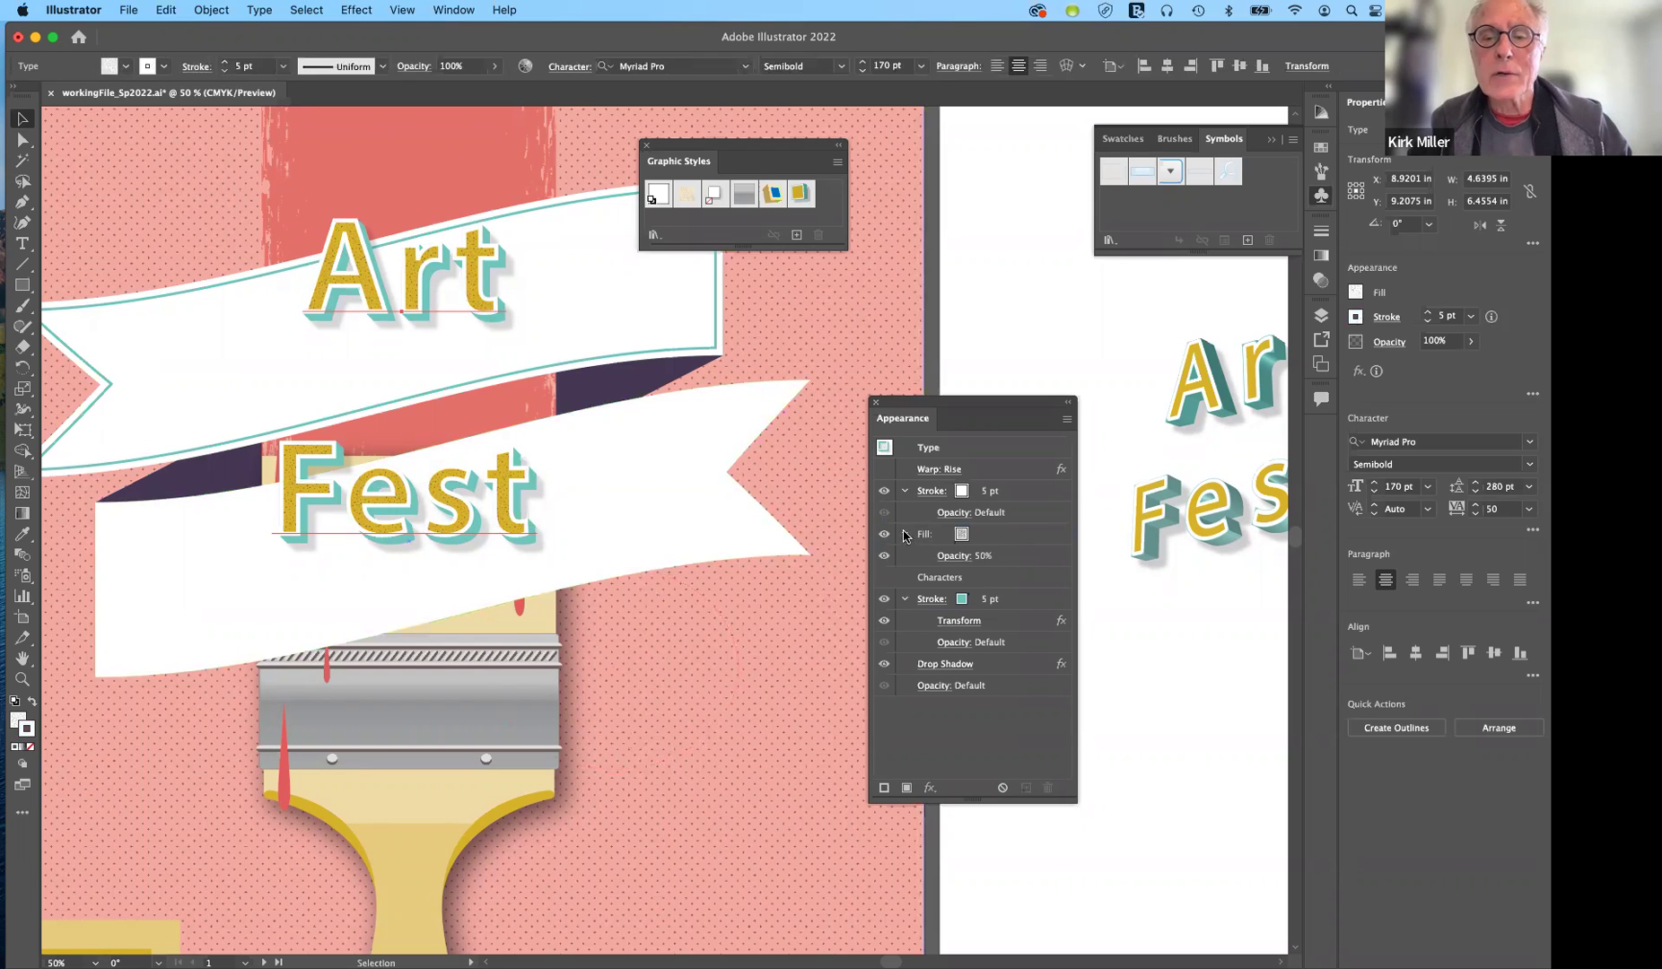
Collapse the fill's details and look up the Transform effect among the available distort effects.
click(904, 534)
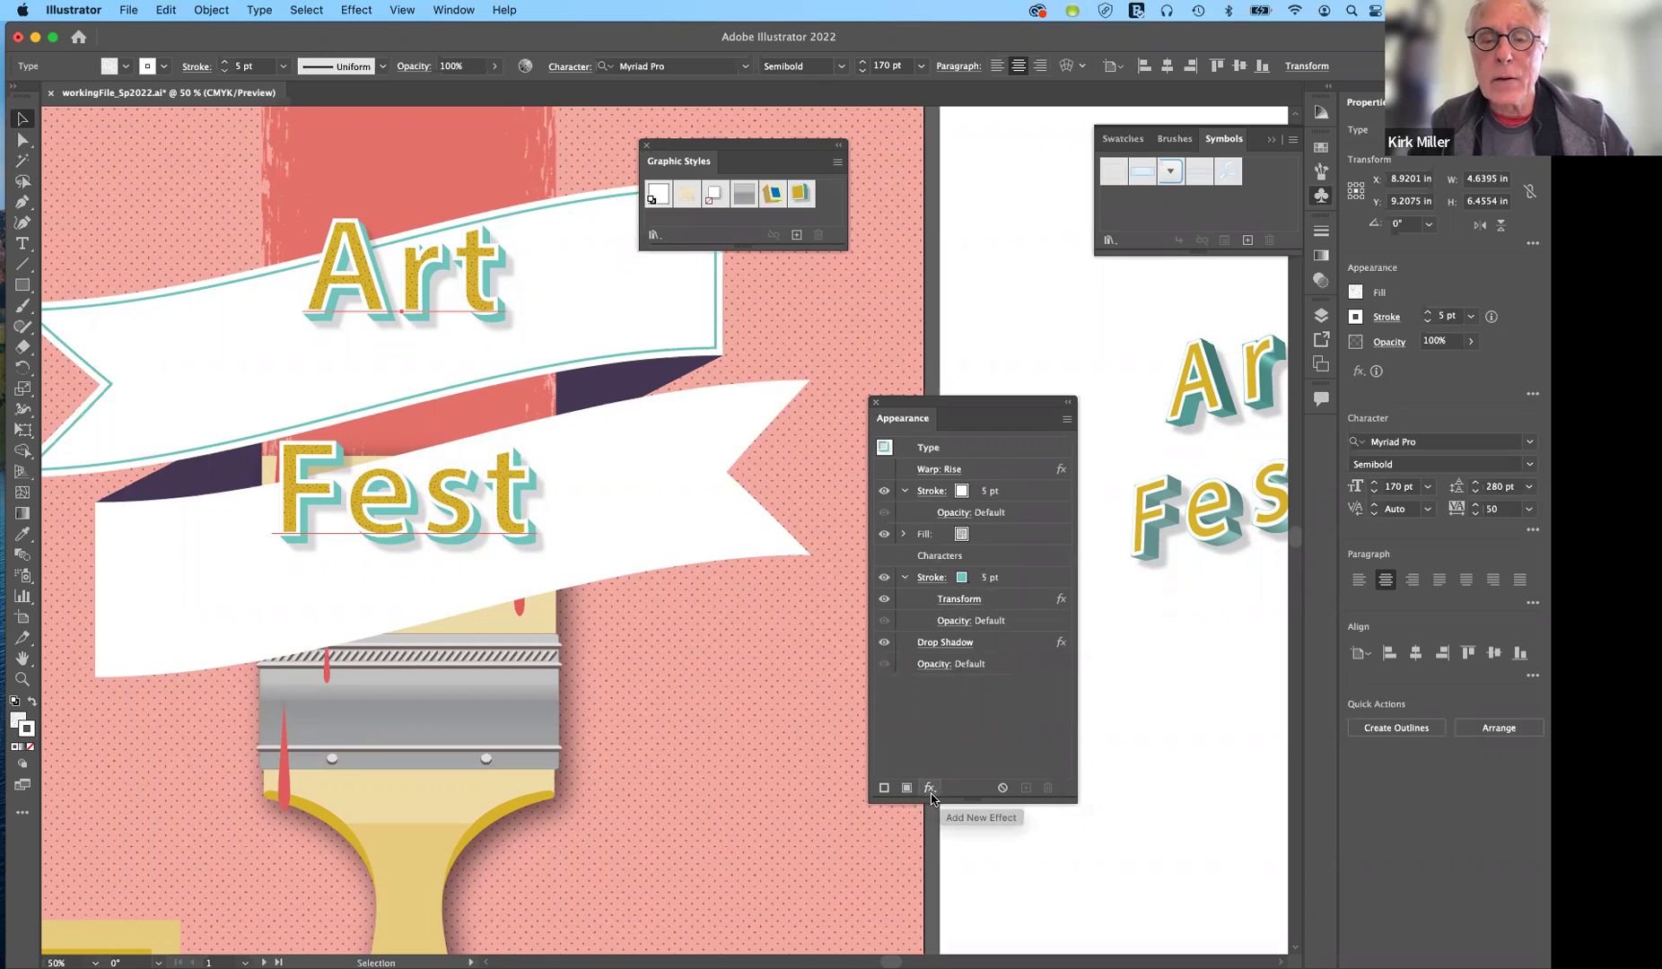
click(931, 788)
mouse_move(931, 795)
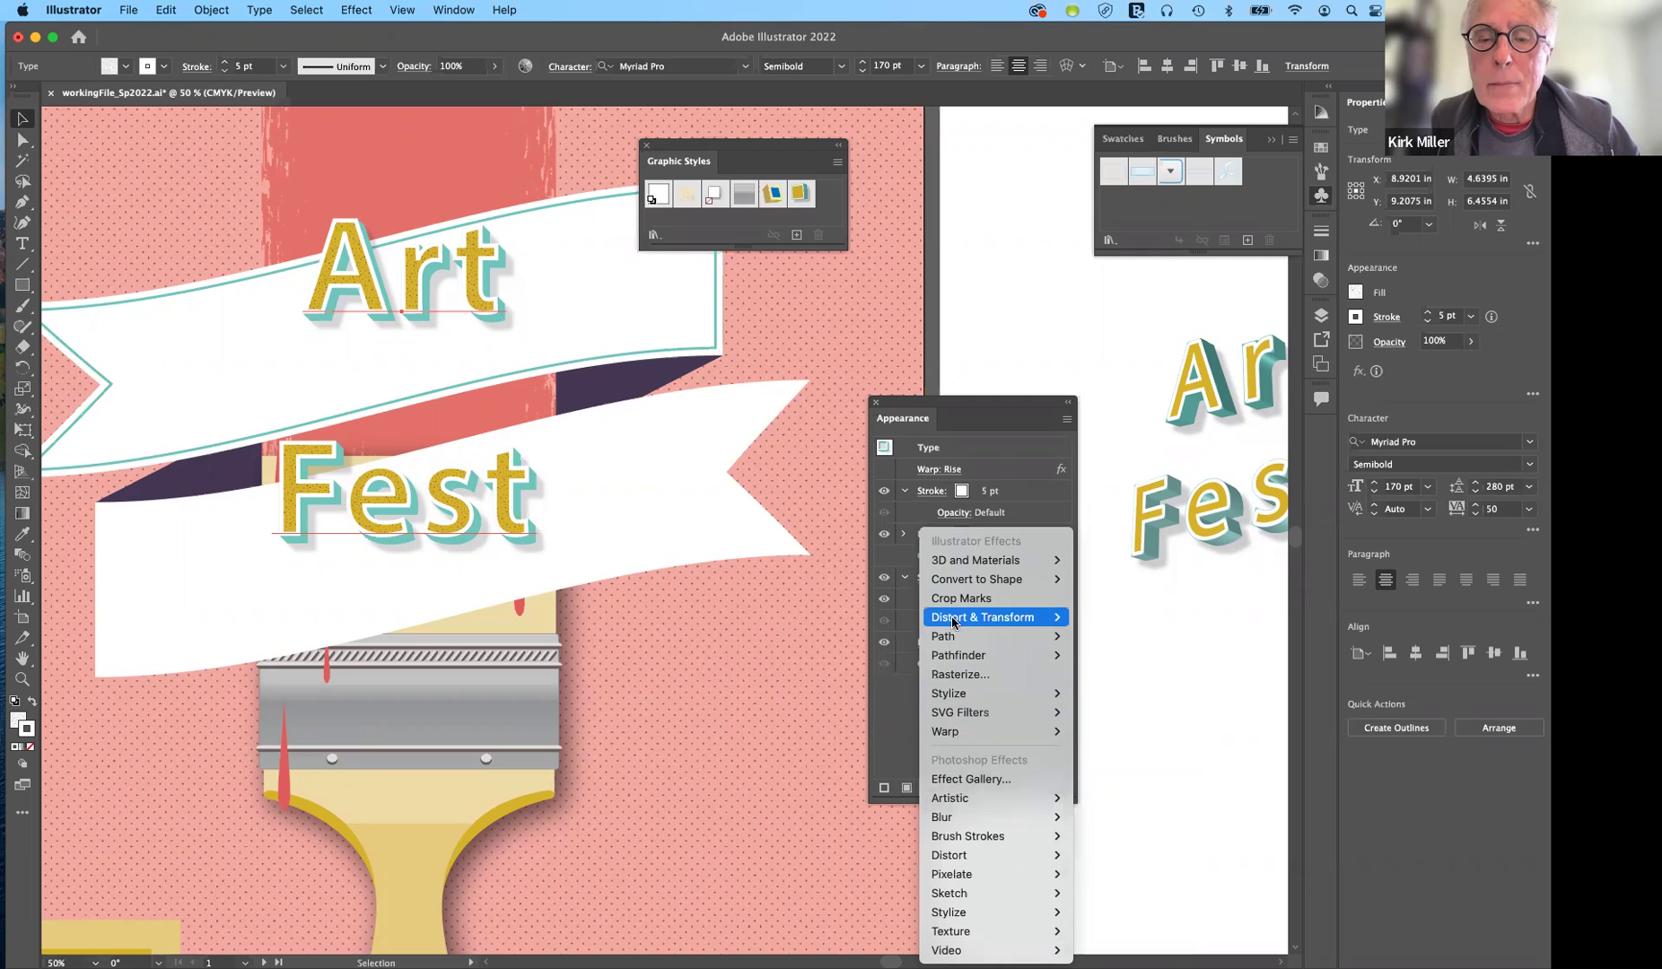
mouse_move(954, 616)
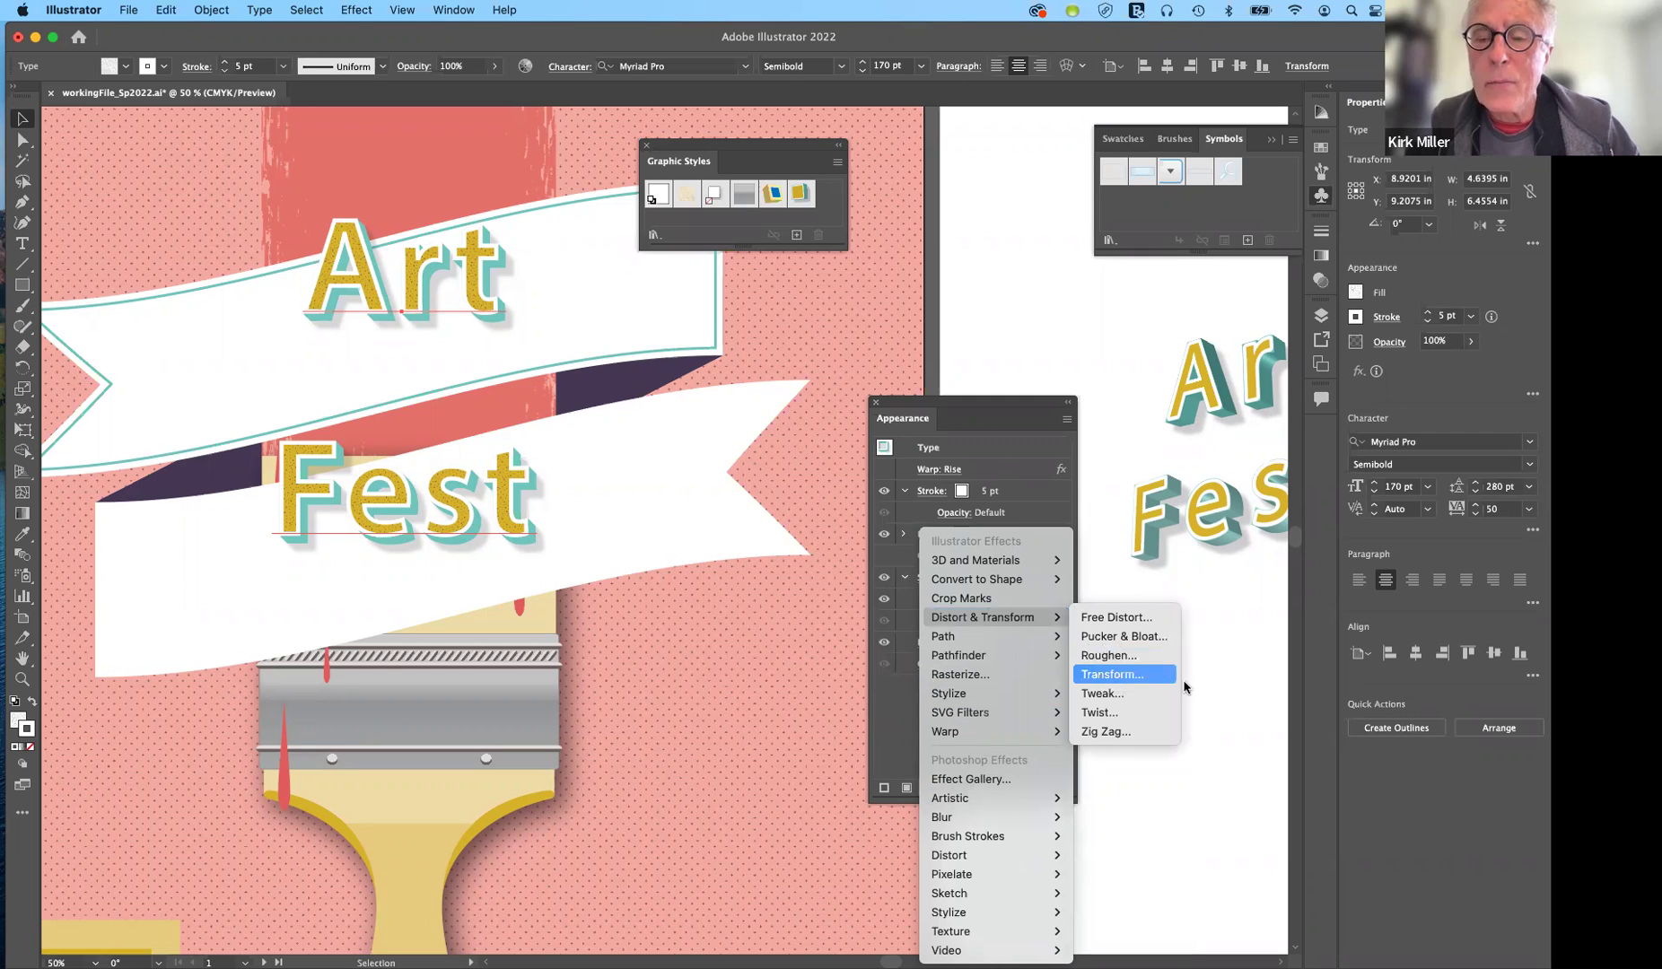
click(1231, 685)
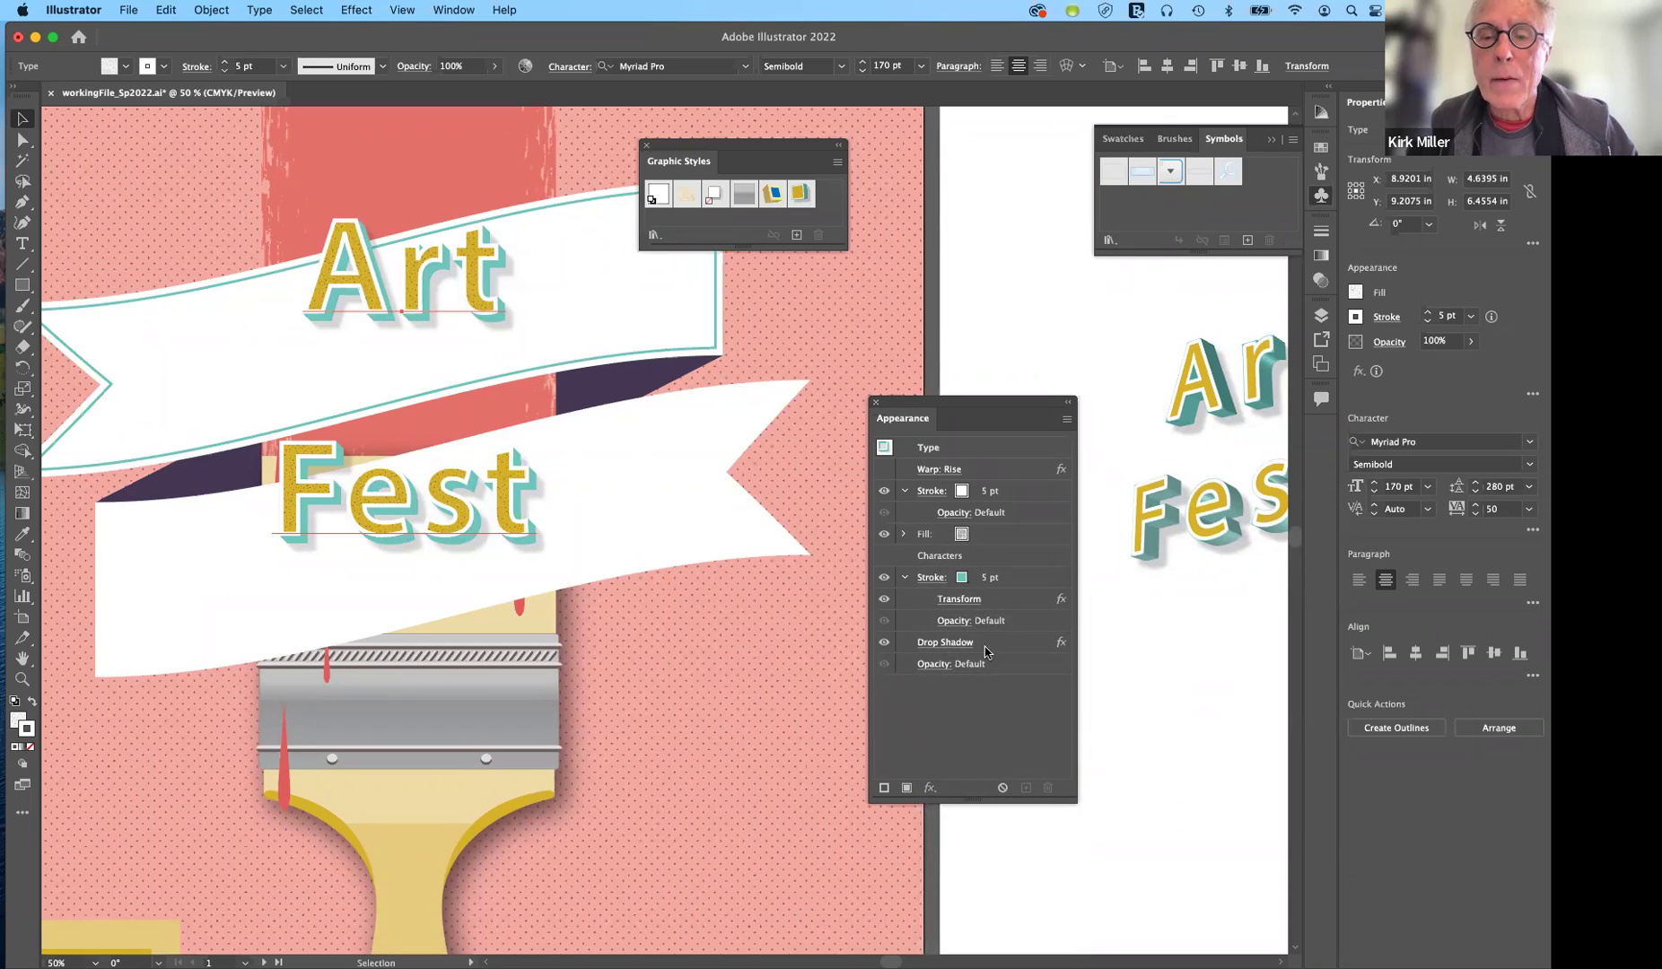
Review the settings of the Transform effect applied to the teal stroke, keeping them as they are.
click(973, 599)
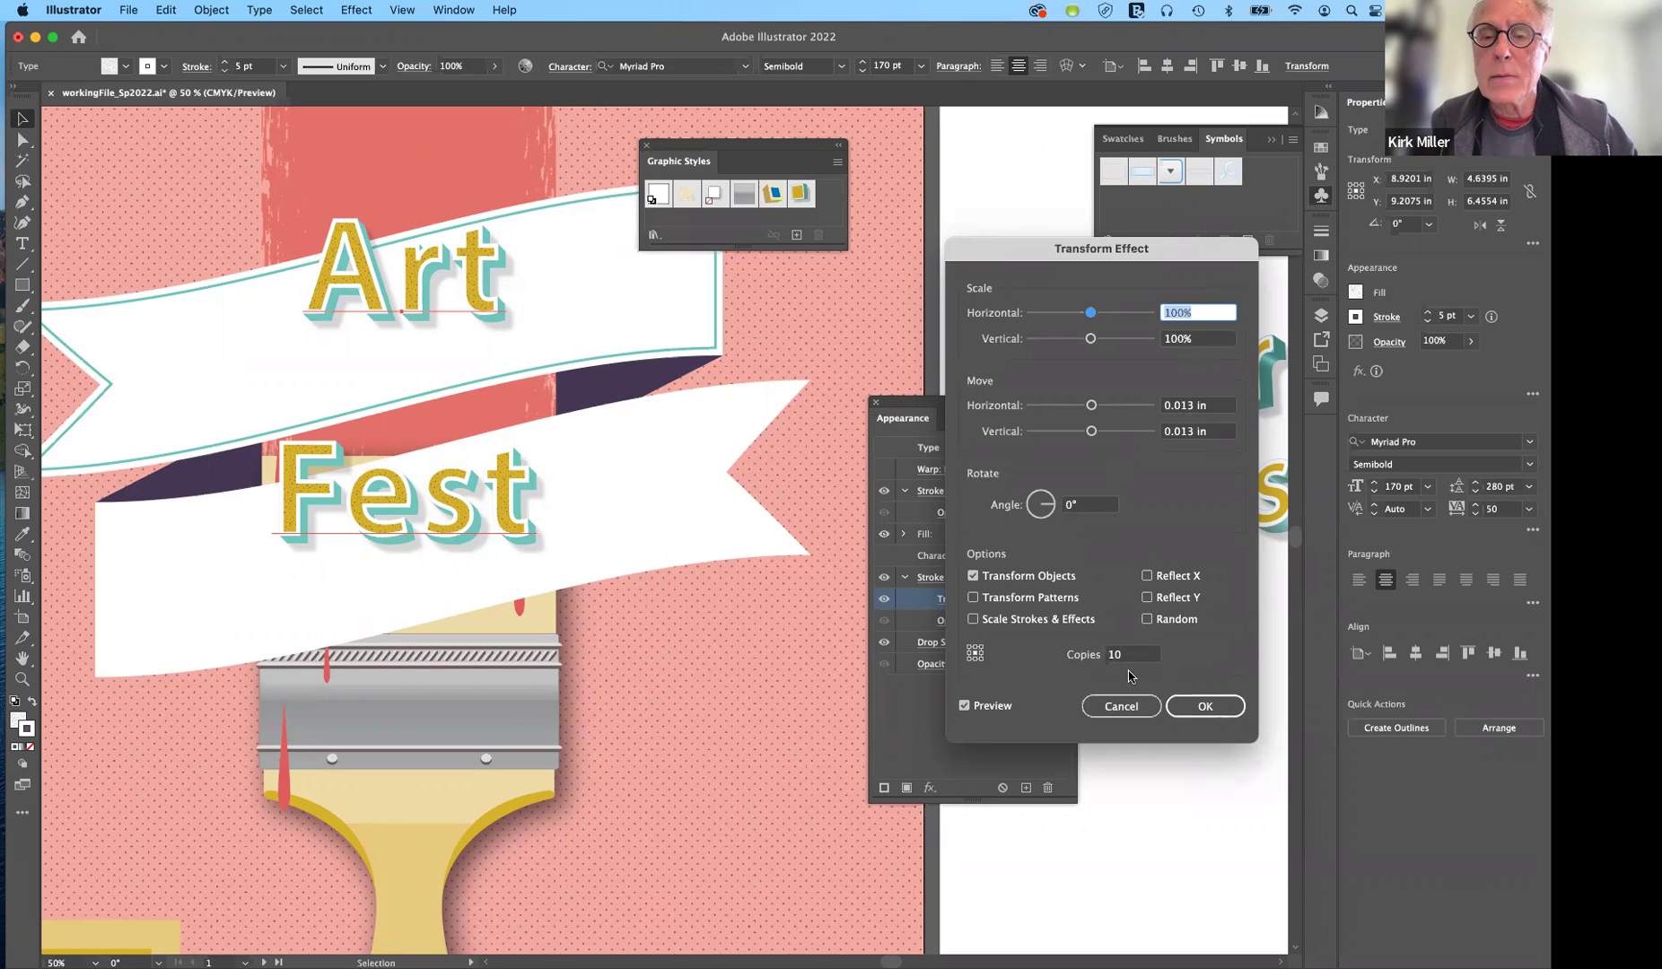
click(964, 707)
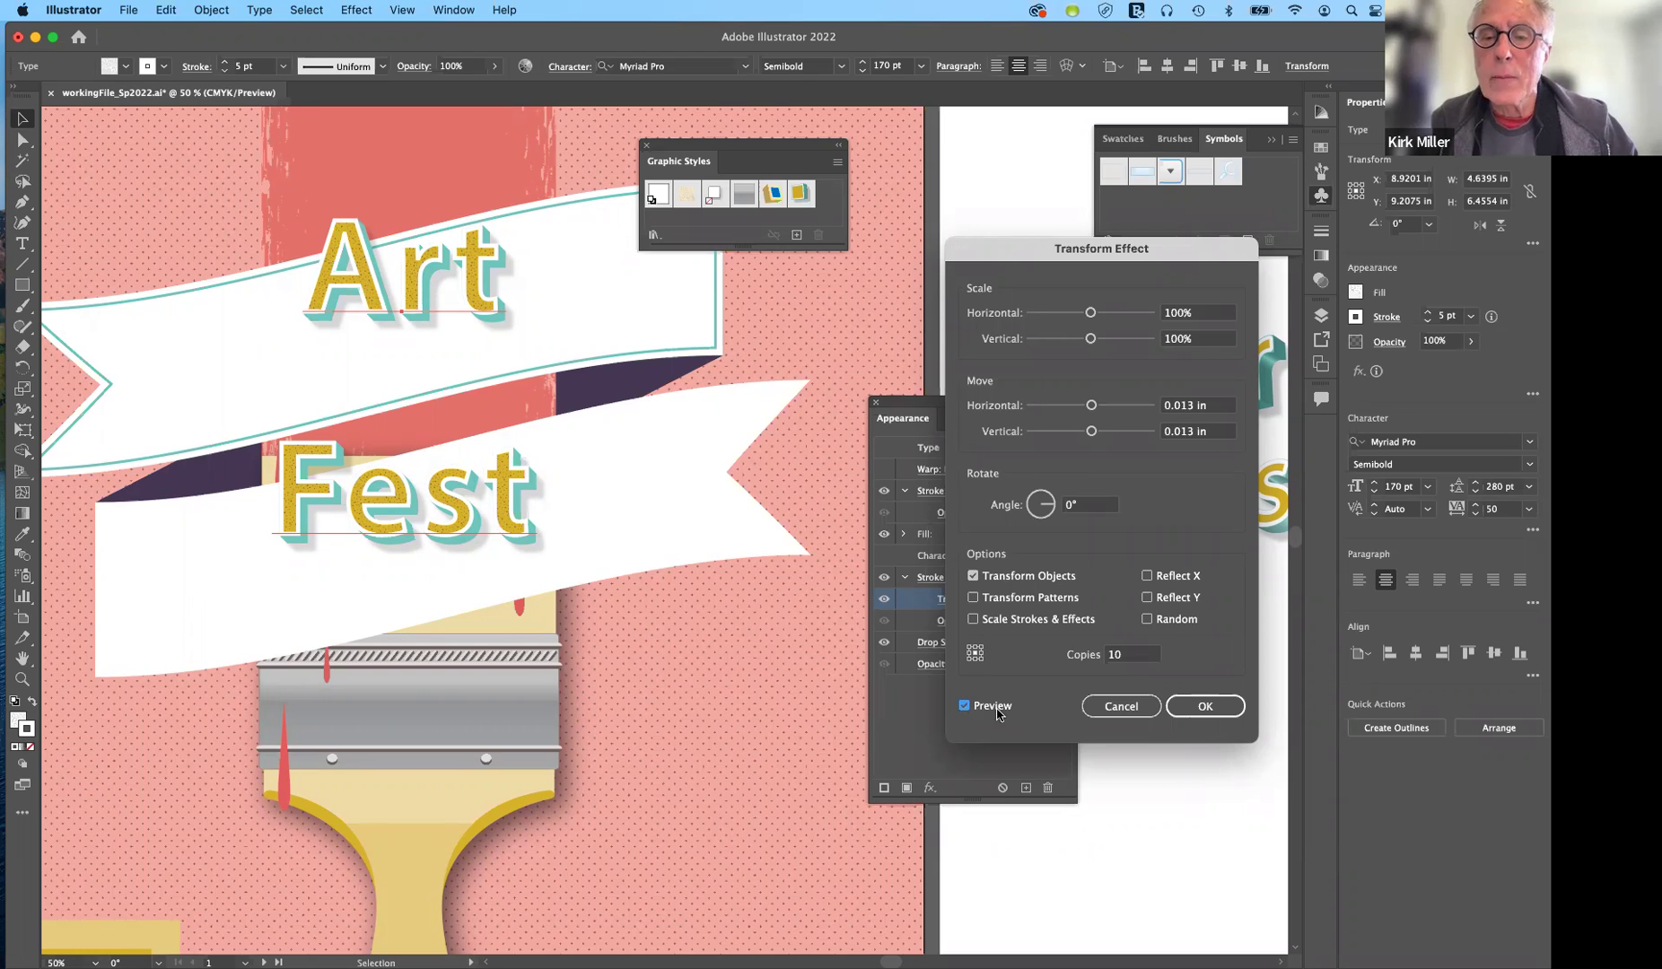
click(1205, 706)
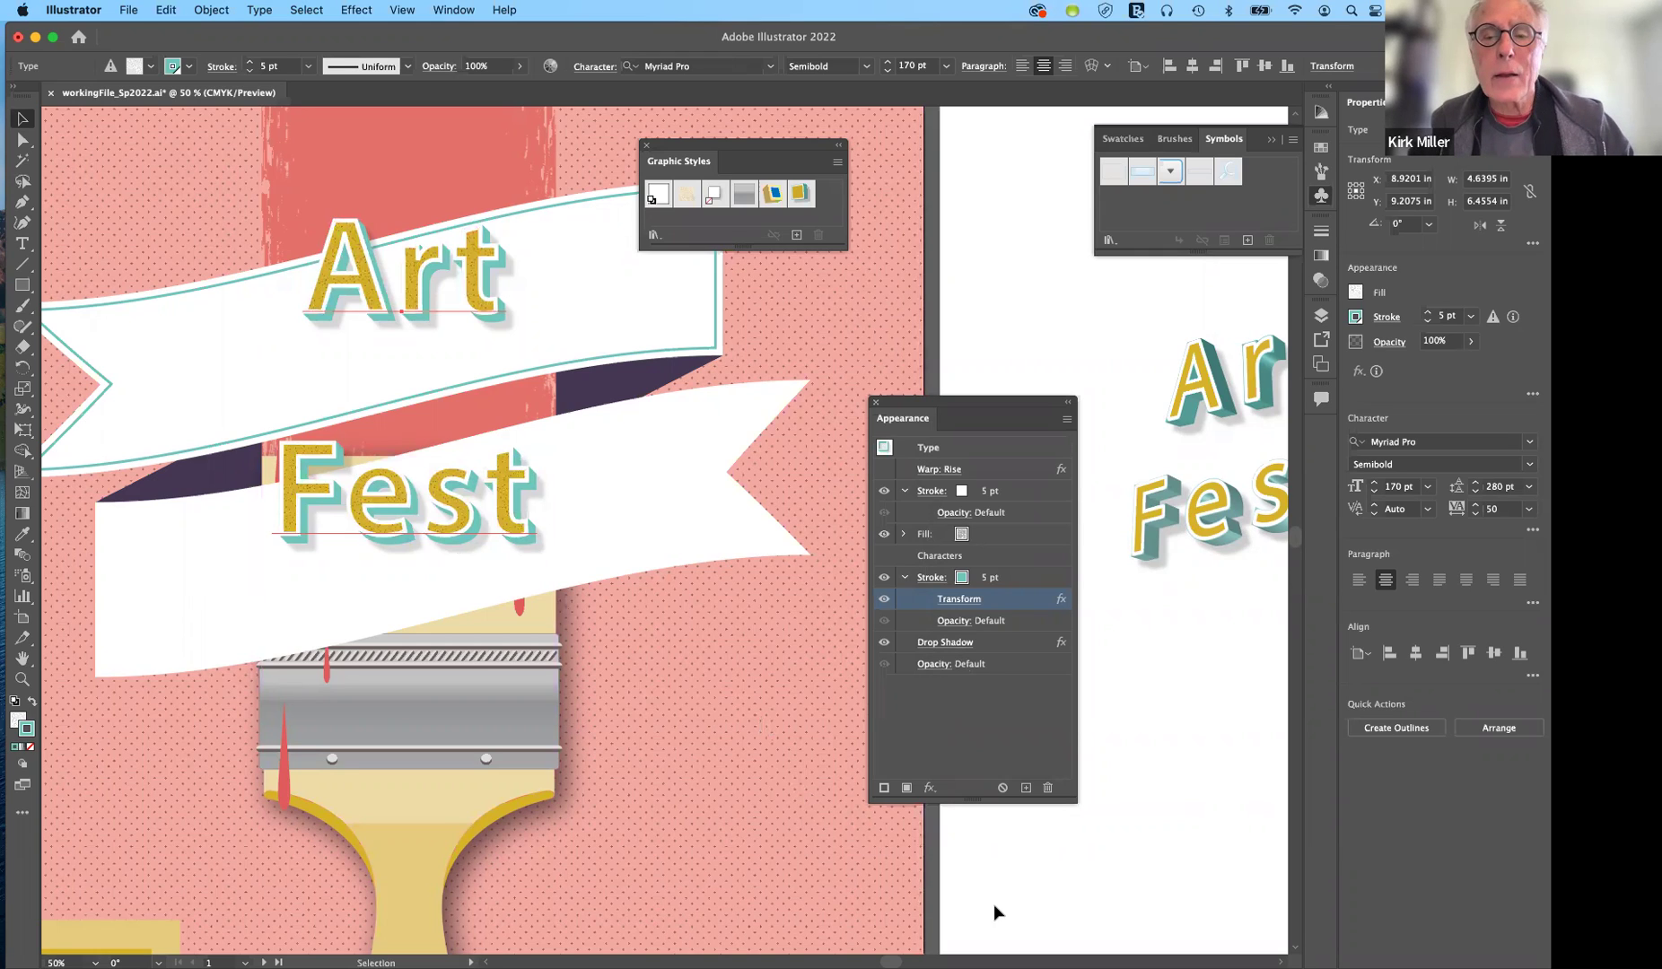
Review the text's Drop Shadow effect settings and leave without changing them.
click(992, 648)
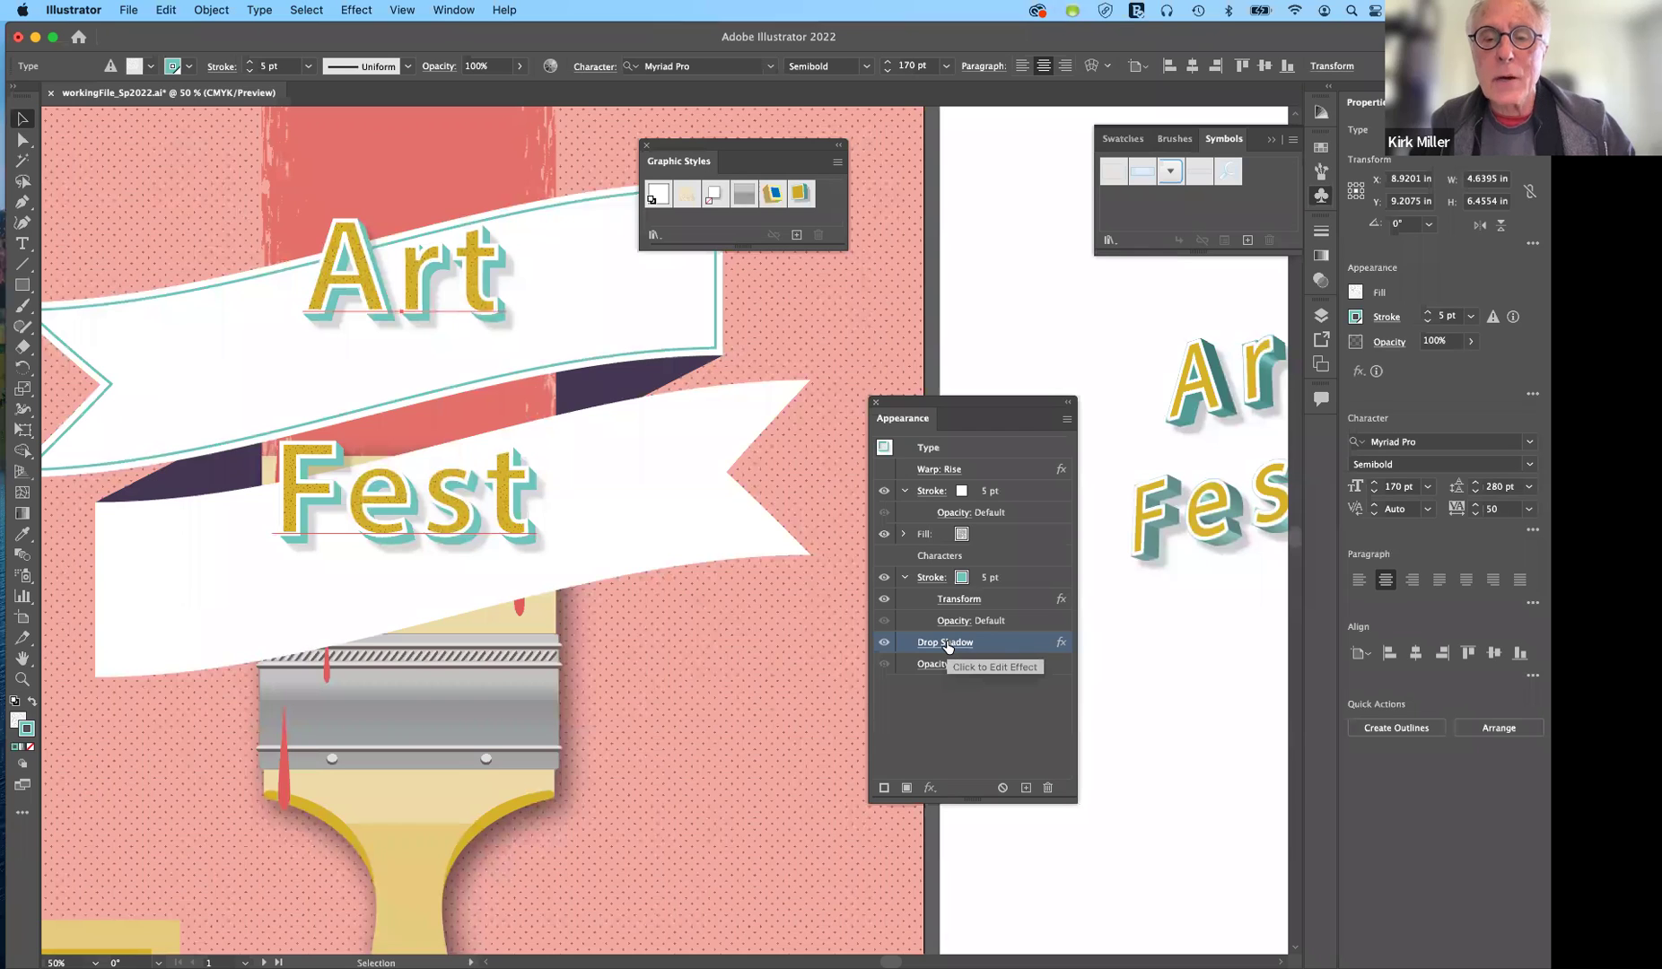
click(947, 643)
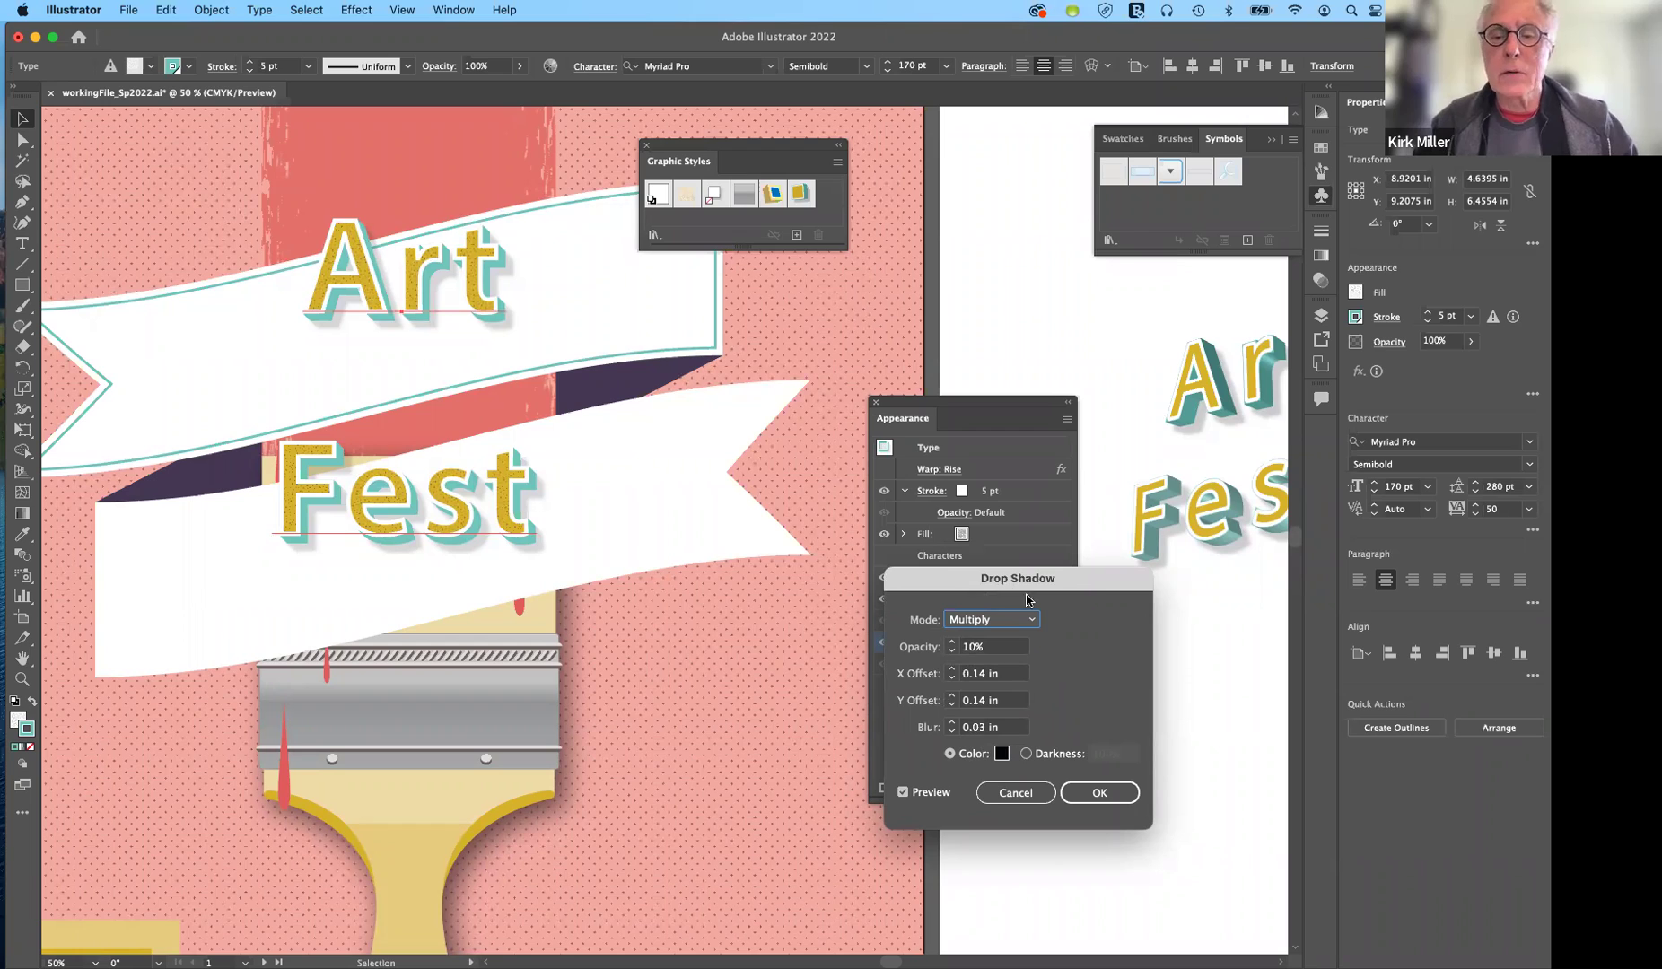
click(1003, 795)
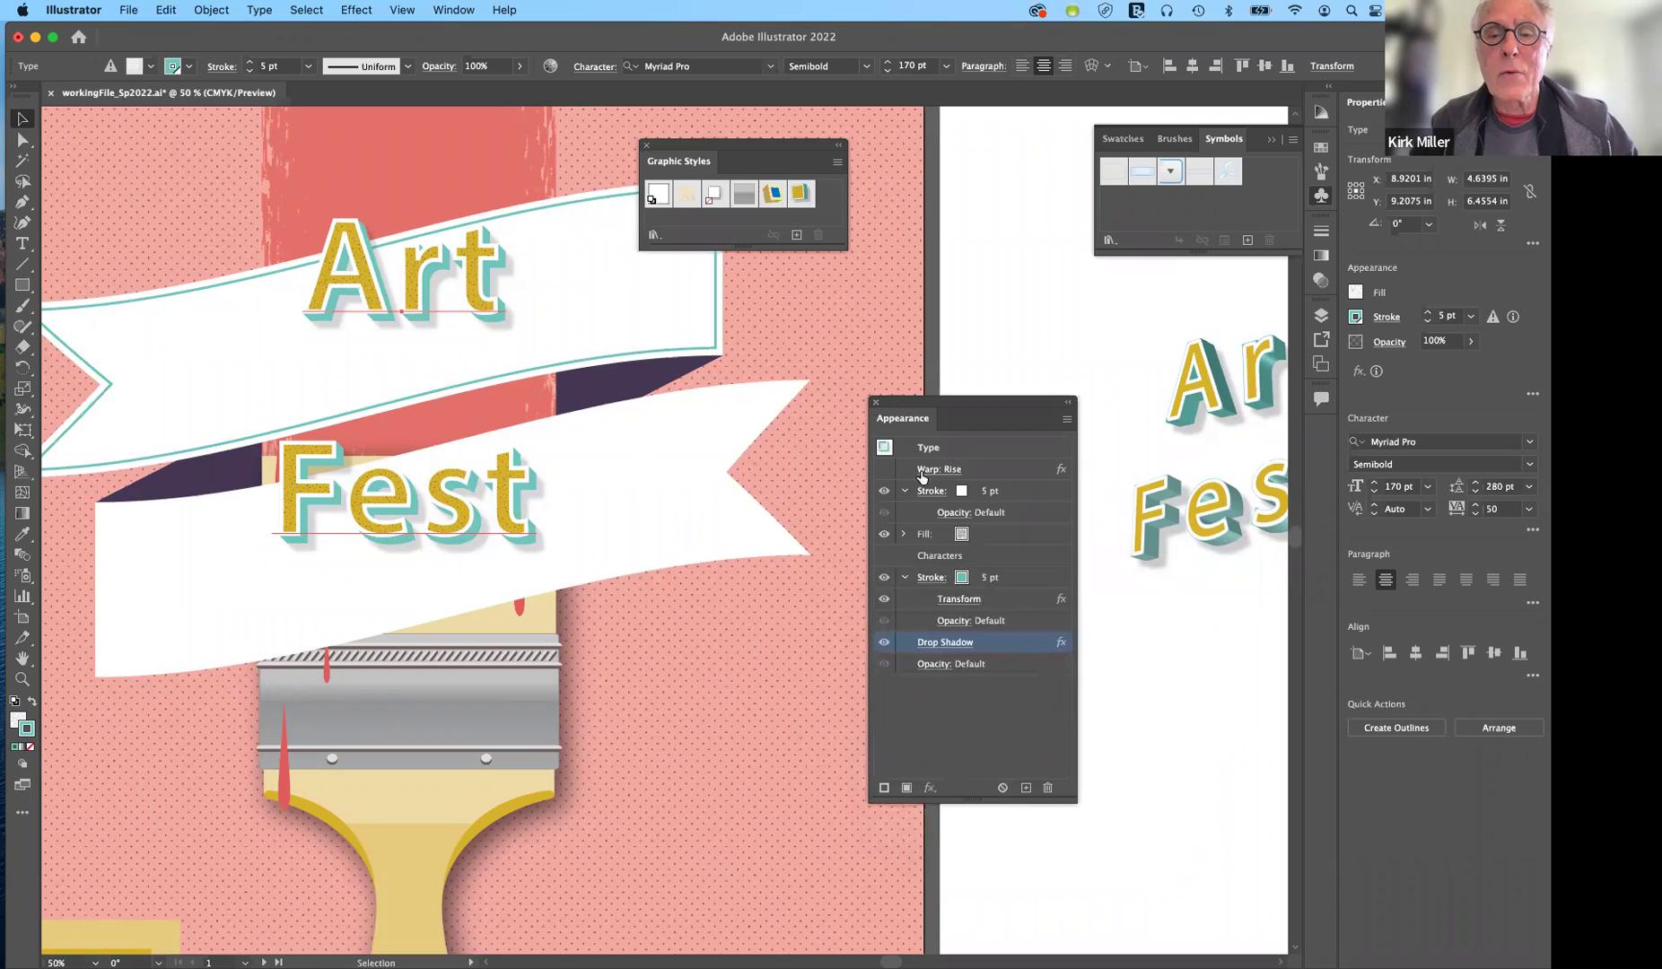
Make the banner text's Warp: Rise effect visible again.
click(882, 469)
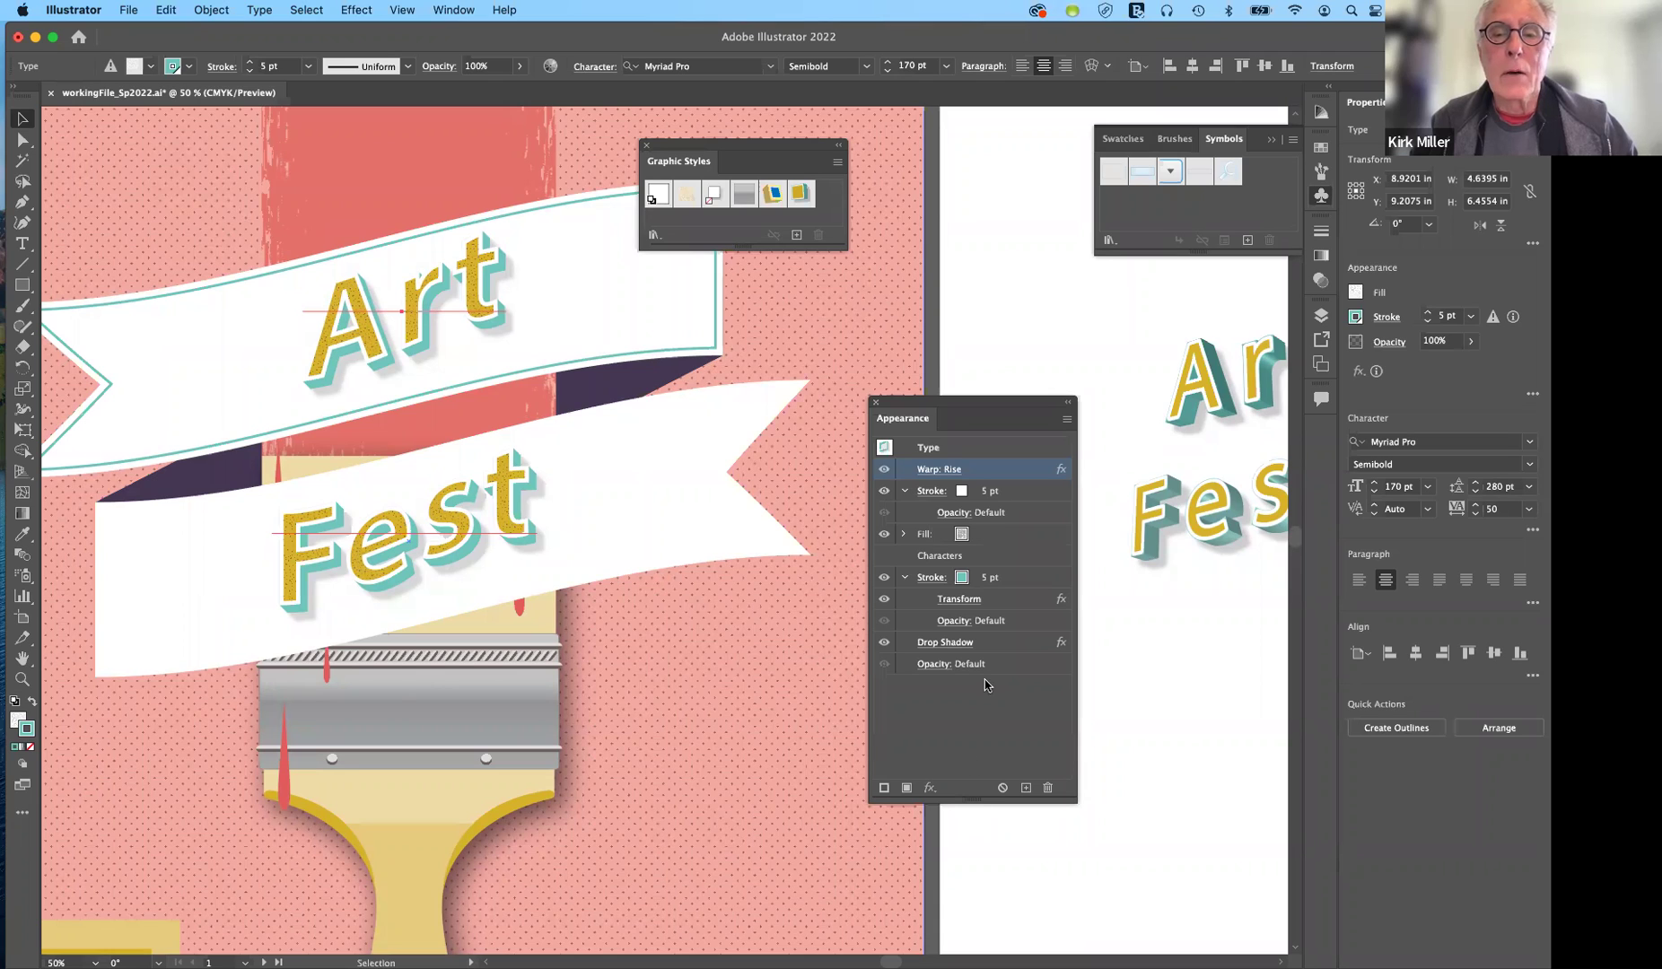
Try the Arch warp style with a 57% bend on the banner text, and discard the change.
click(944, 468)
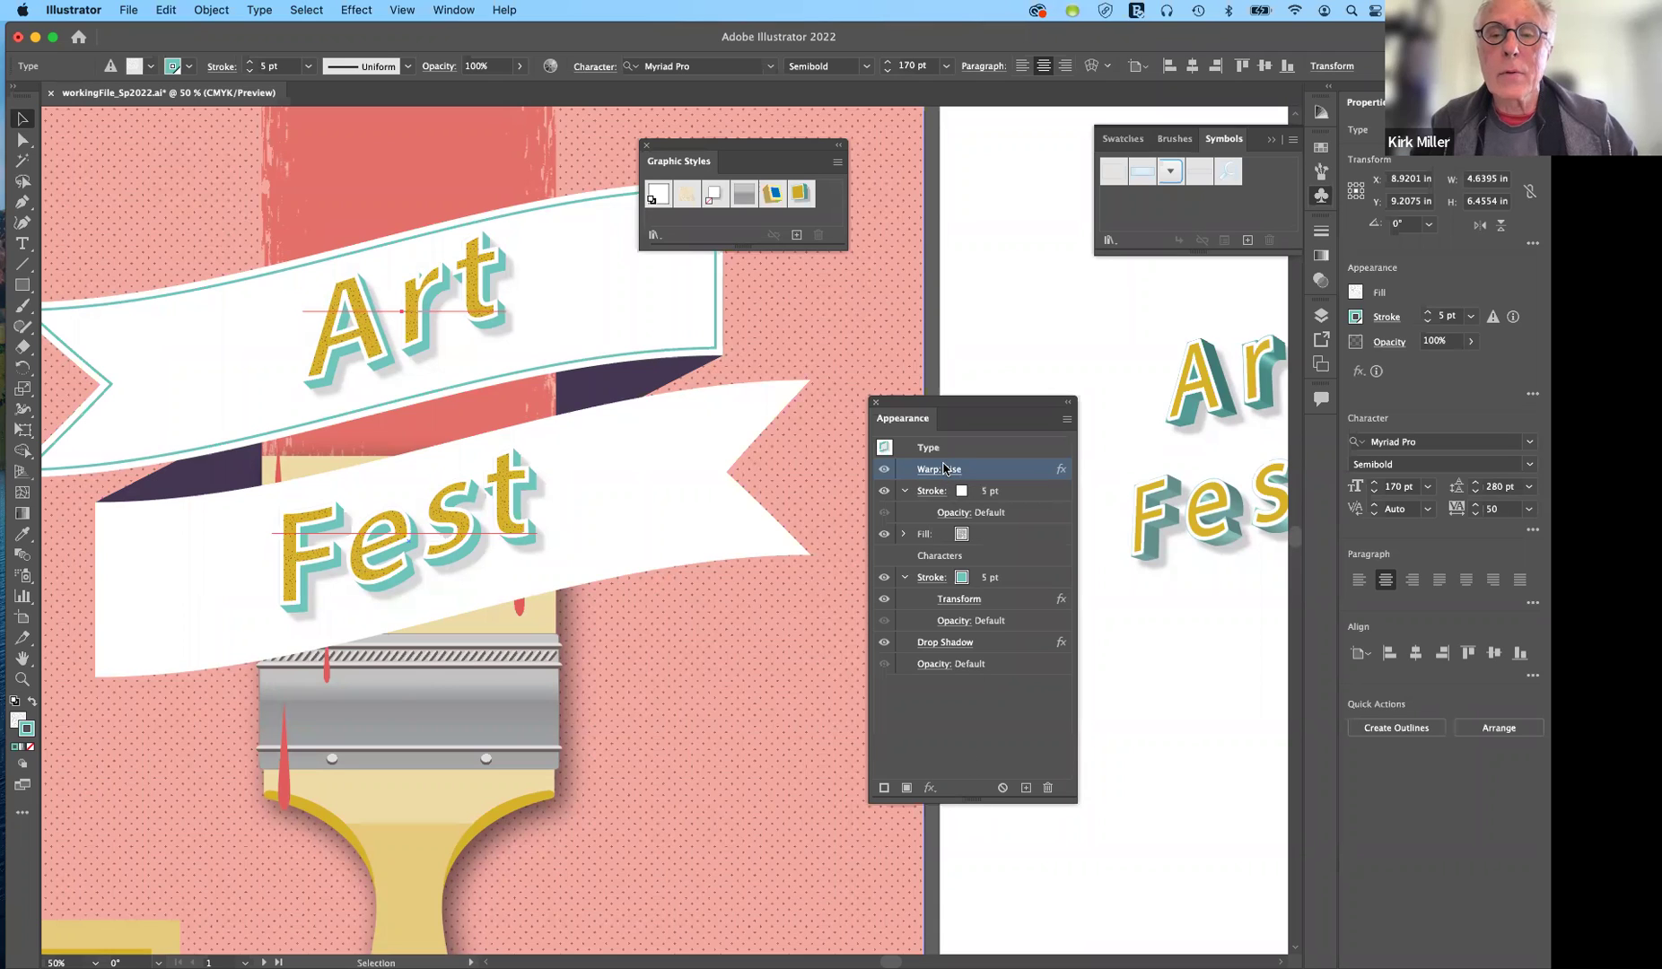
drag(946, 574, 836, 306)
click(897, 338)
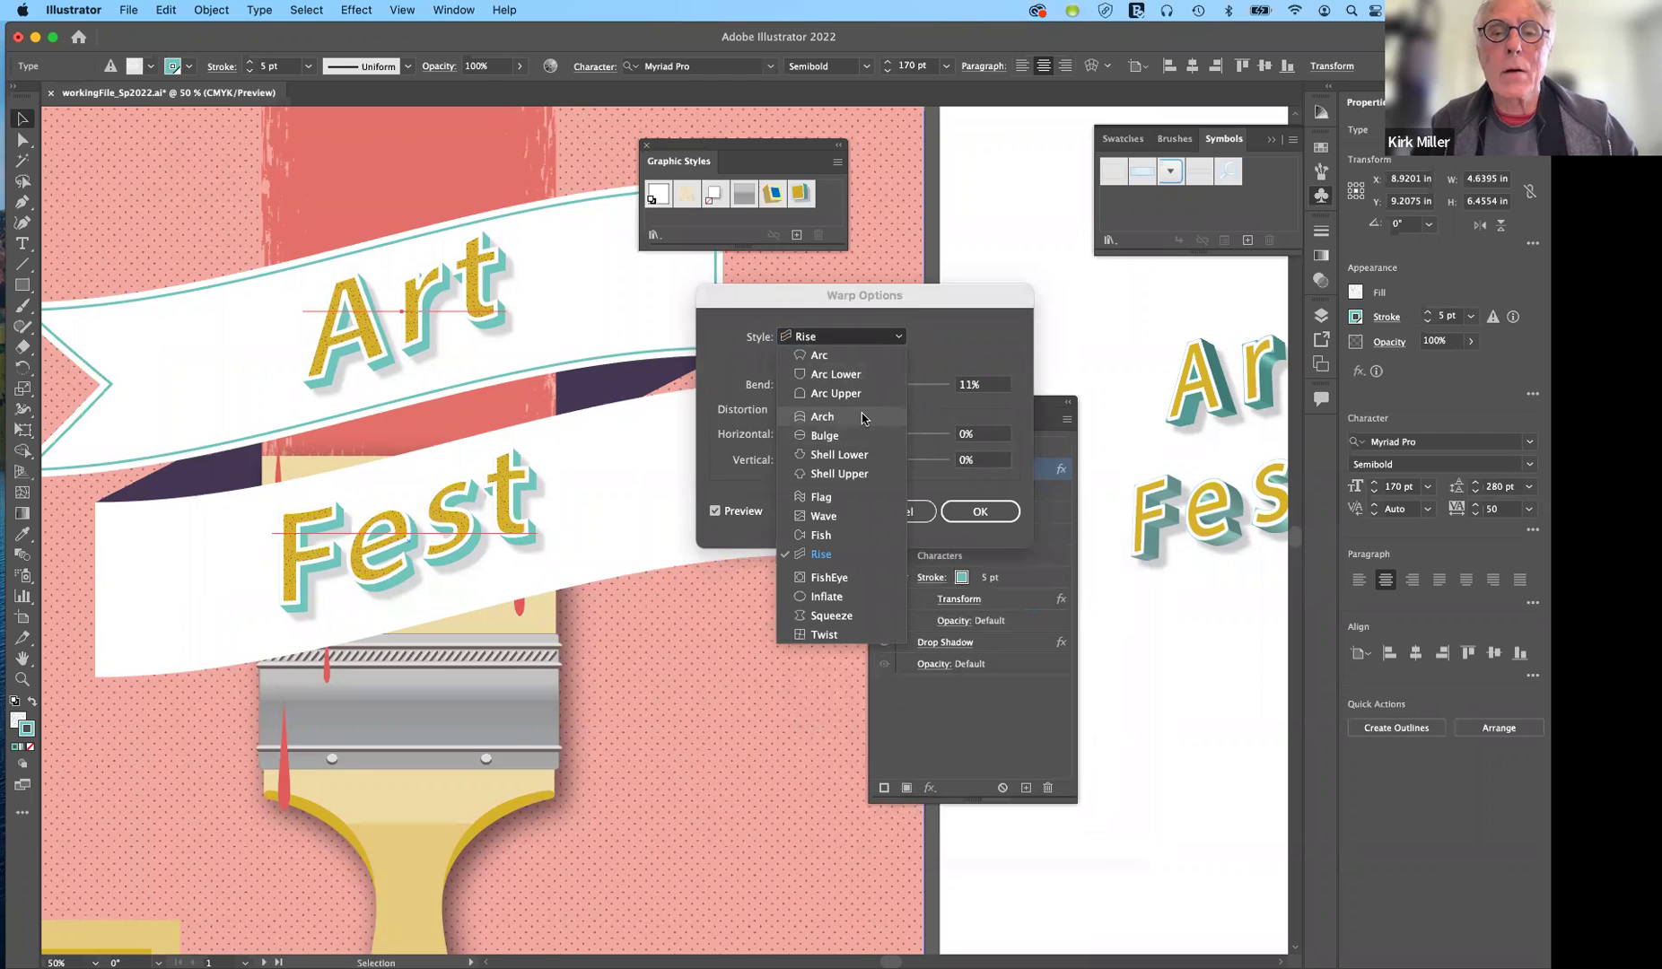
click(863, 418)
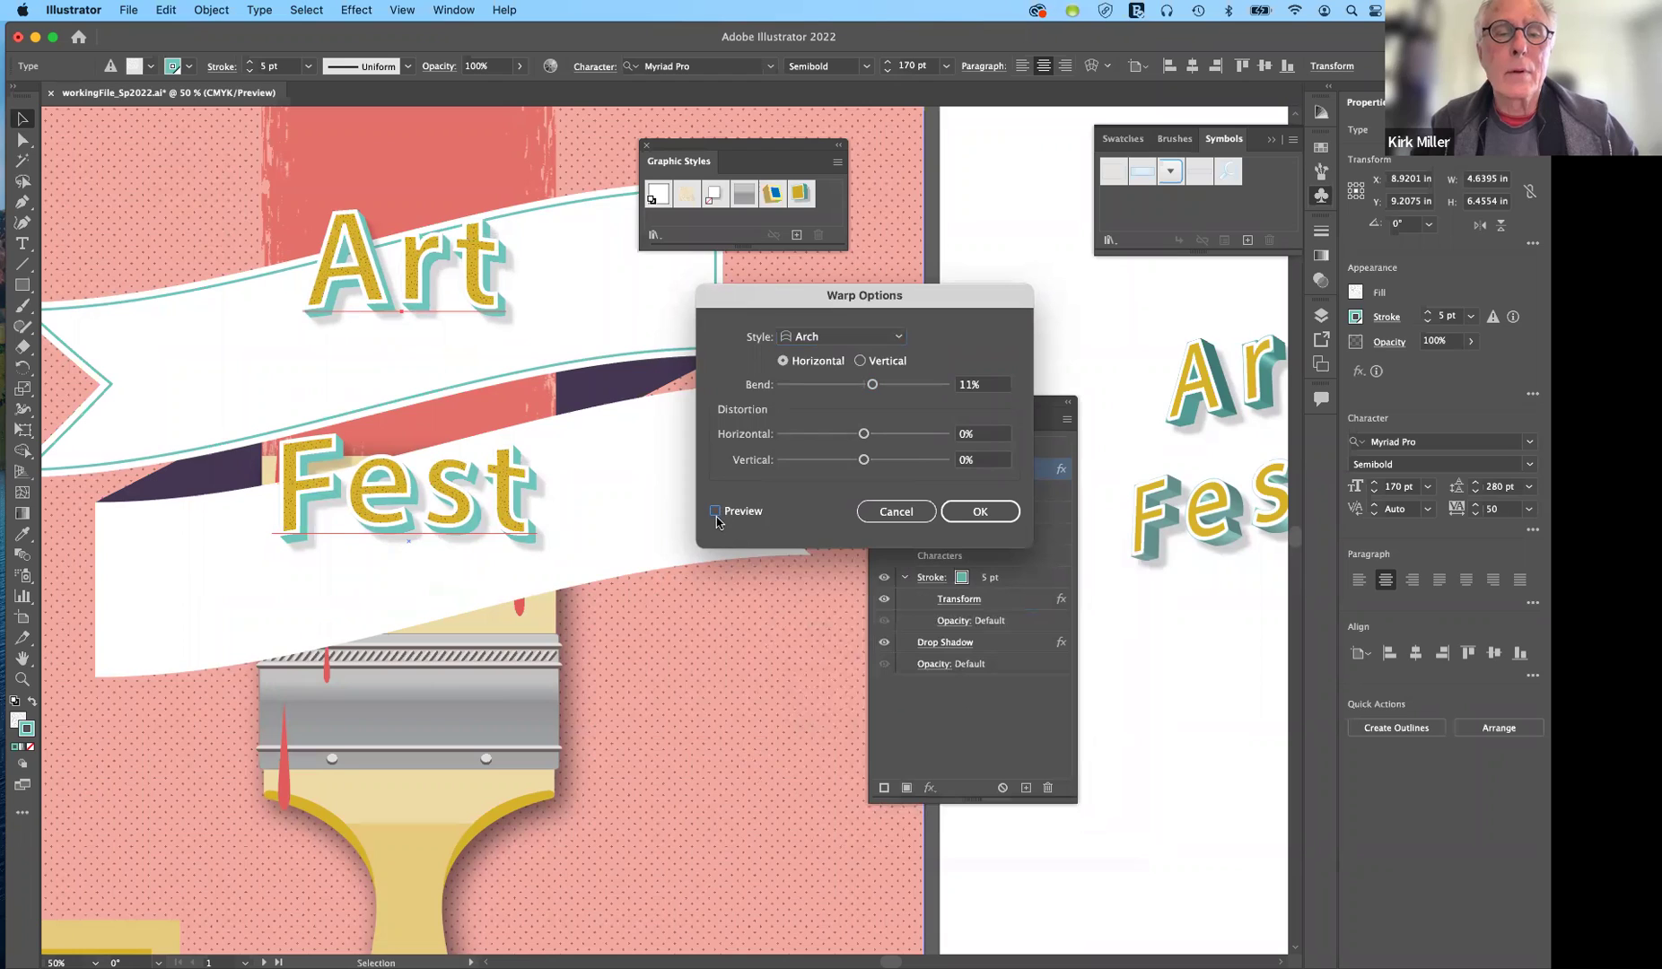
click(715, 511)
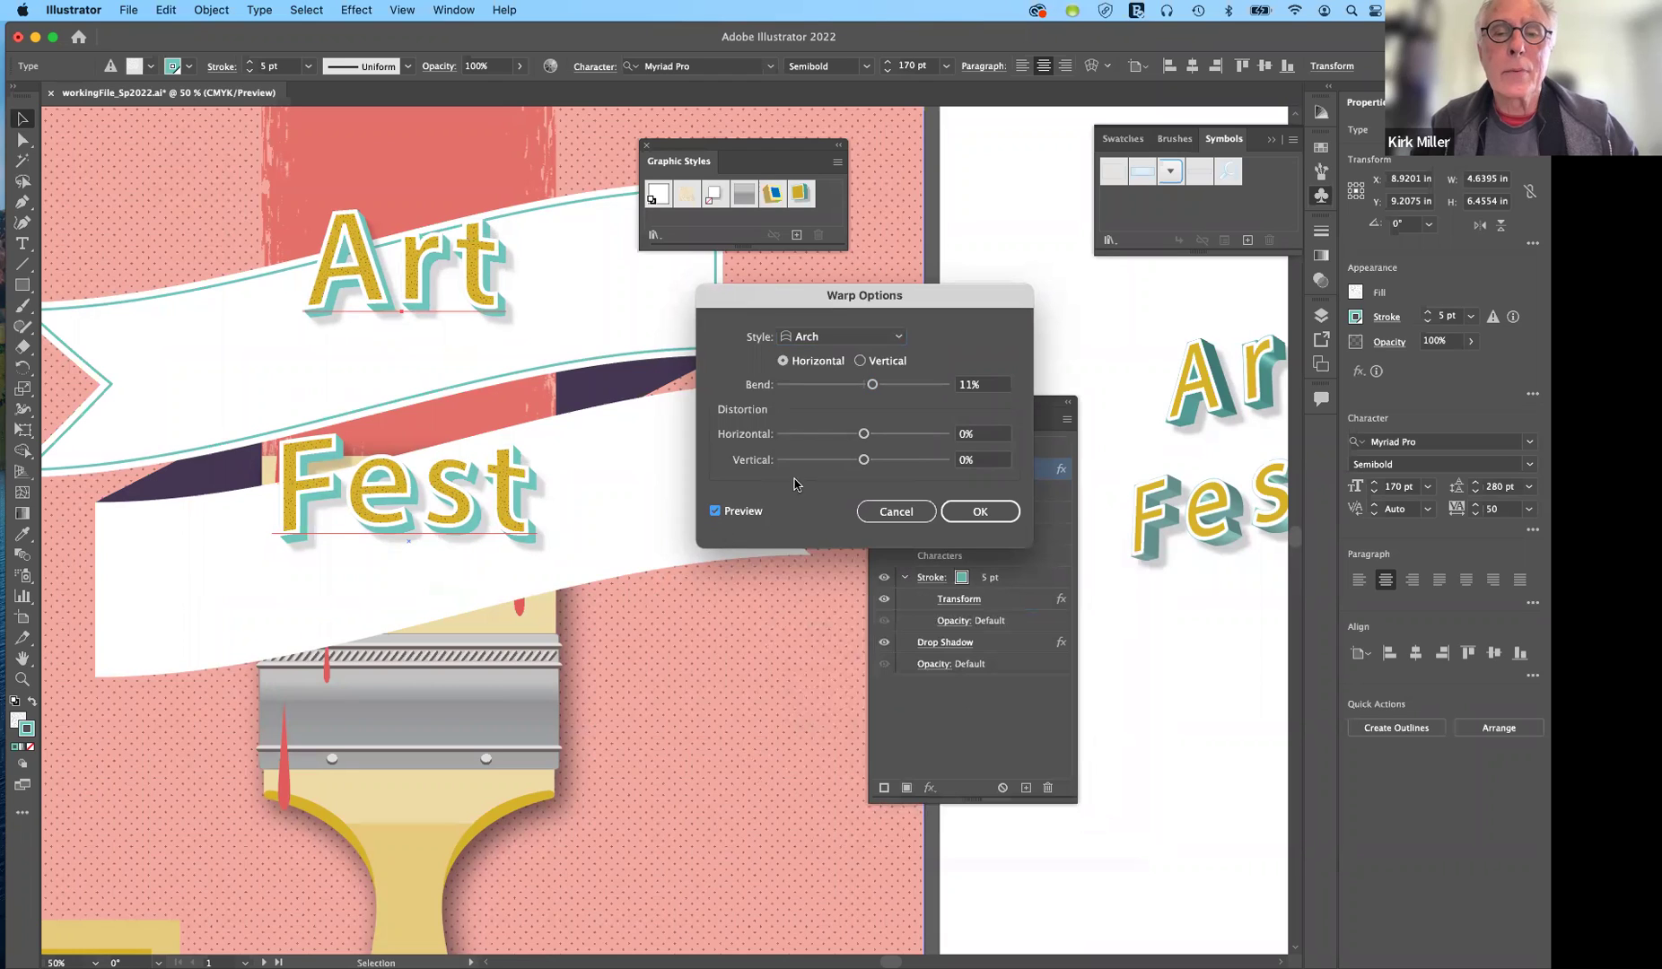
drag(872, 386, 909, 385)
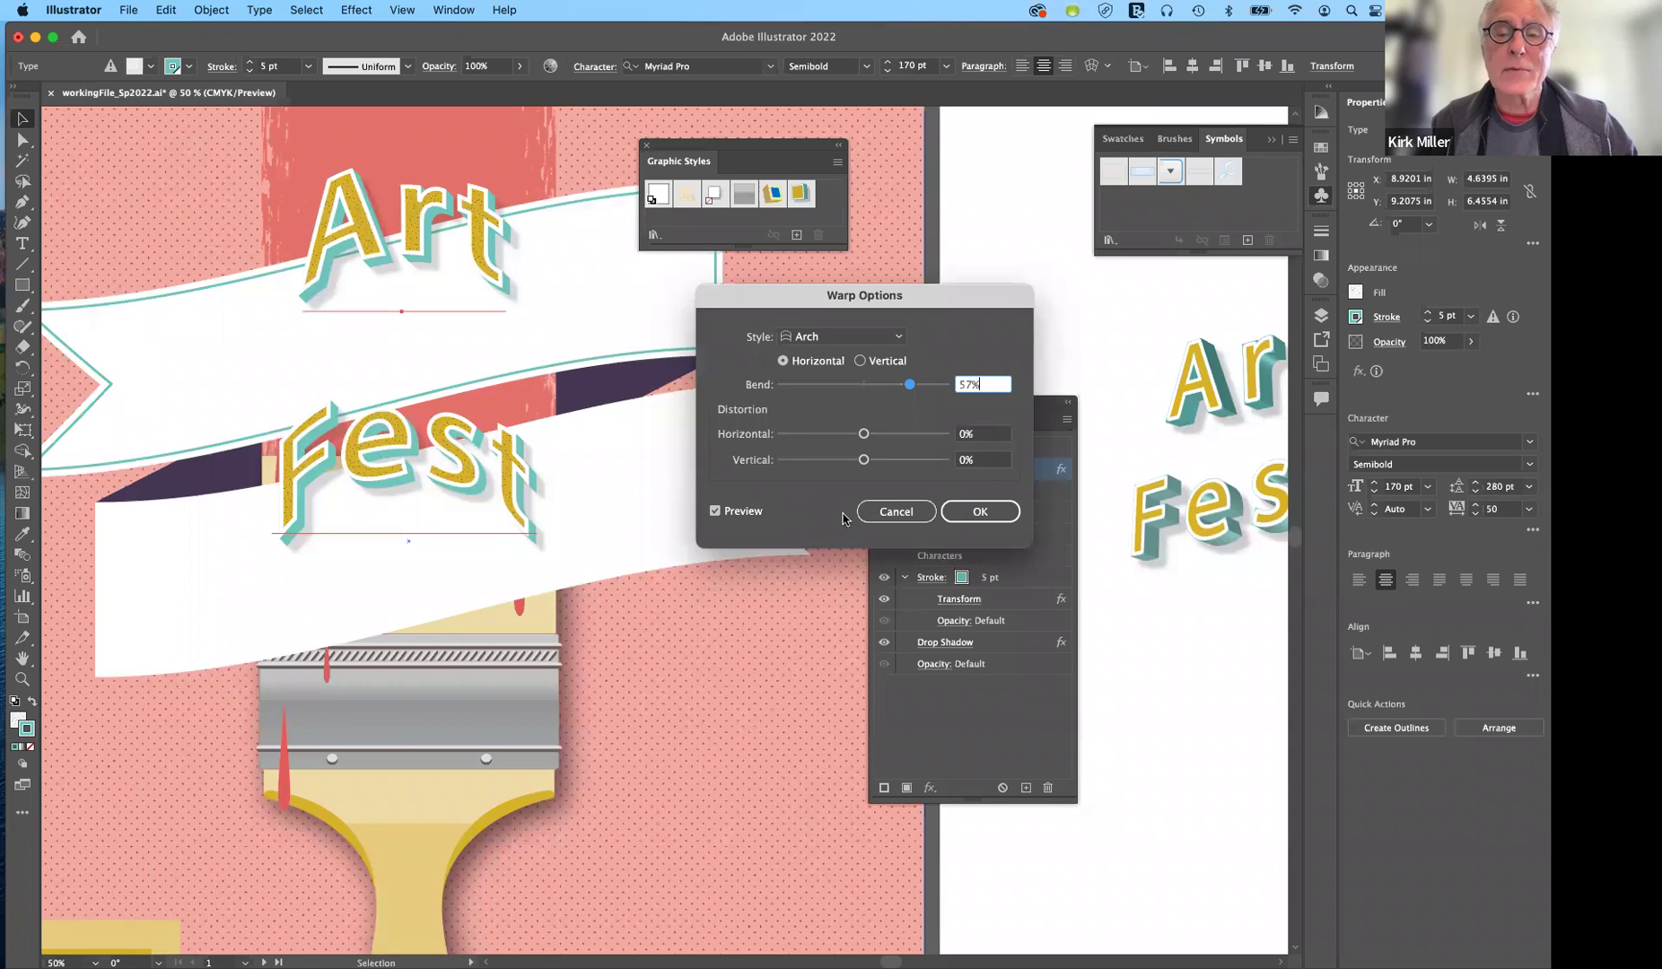
click(913, 515)
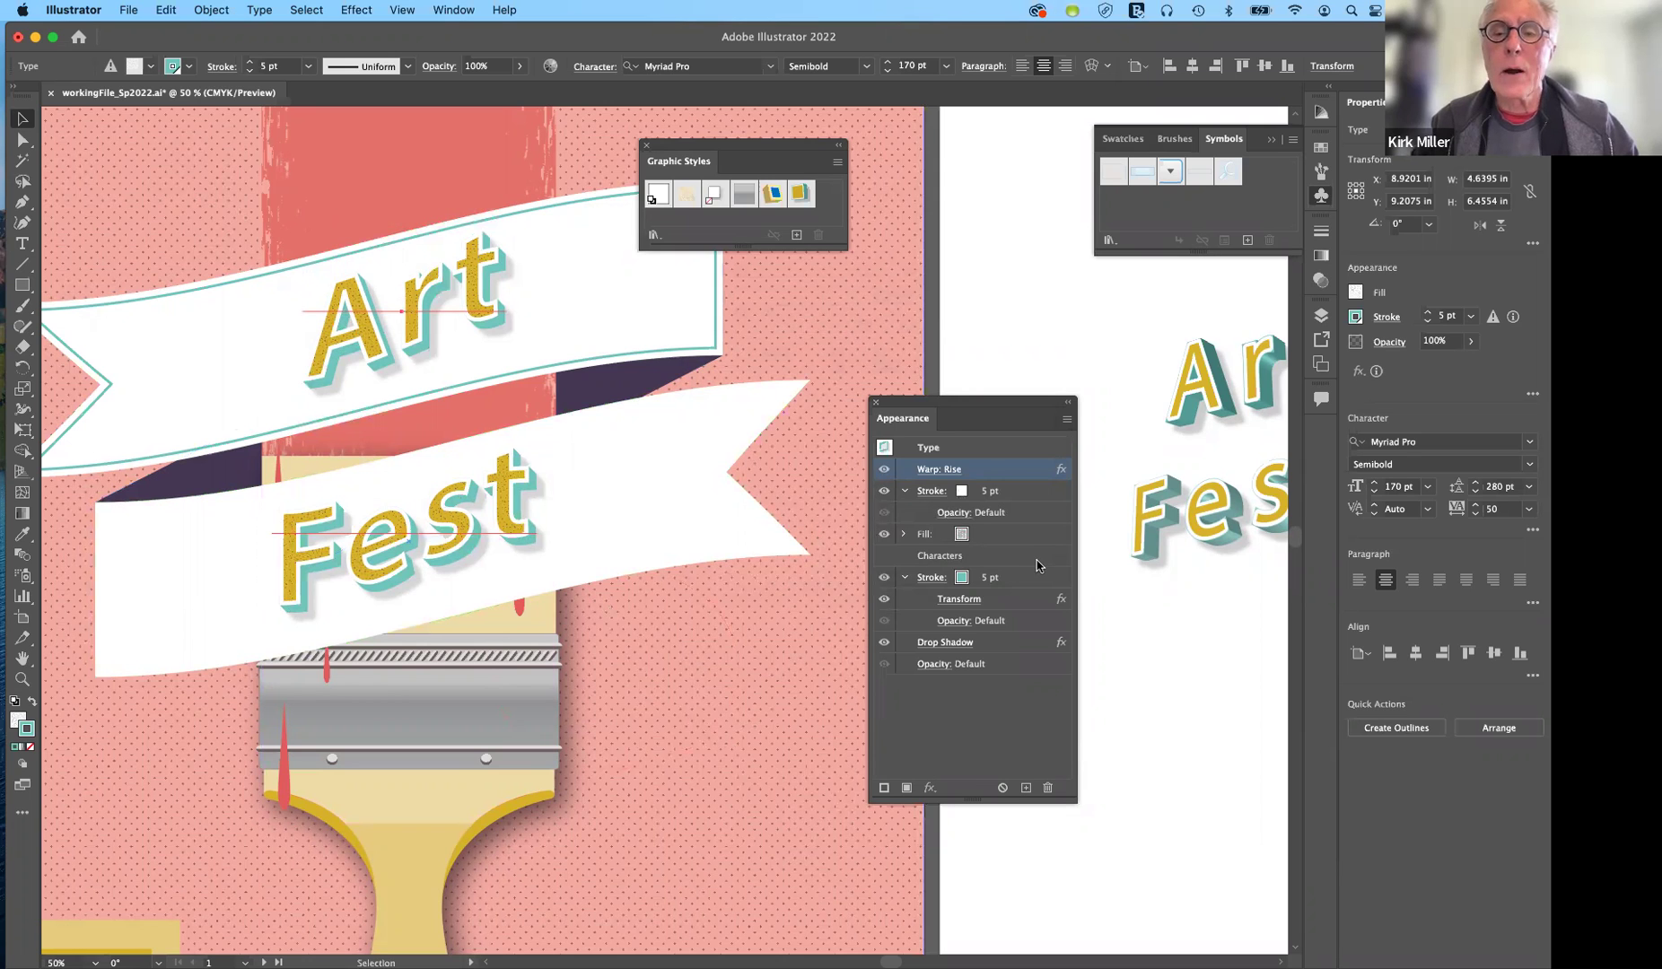
Place a new point text object in the empty area below the extruded "Art Fest" lettering on the white artboard.
scroll(1181, 653, right, 5)
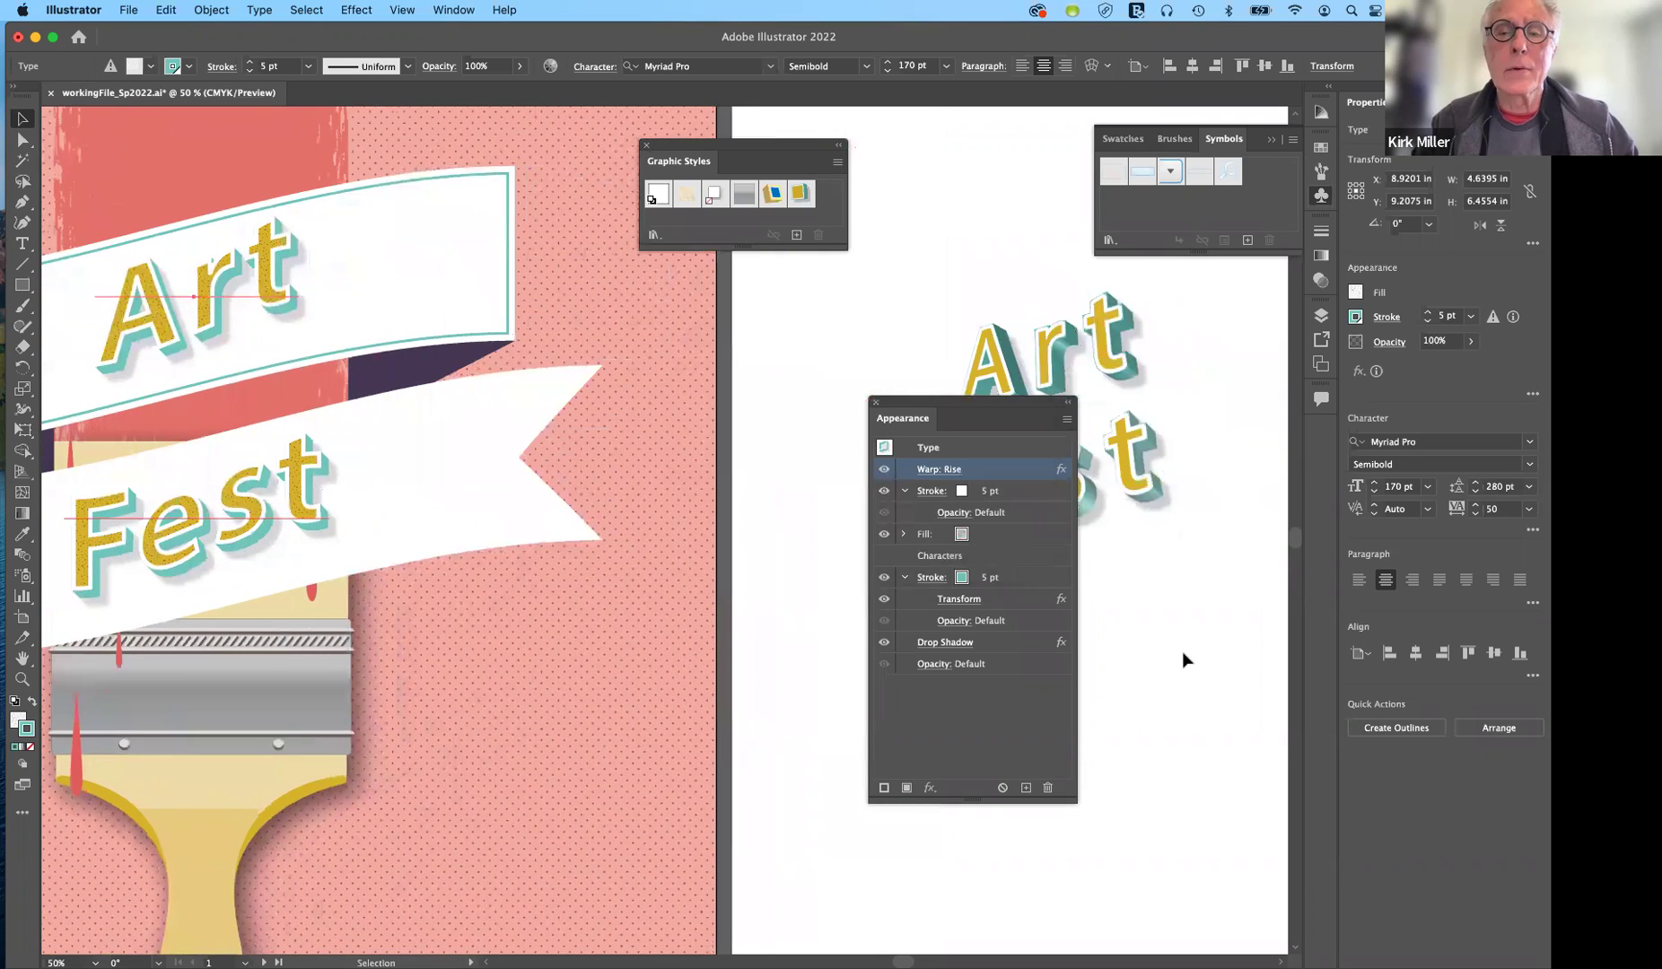
scroll(1182, 655, right, 3)
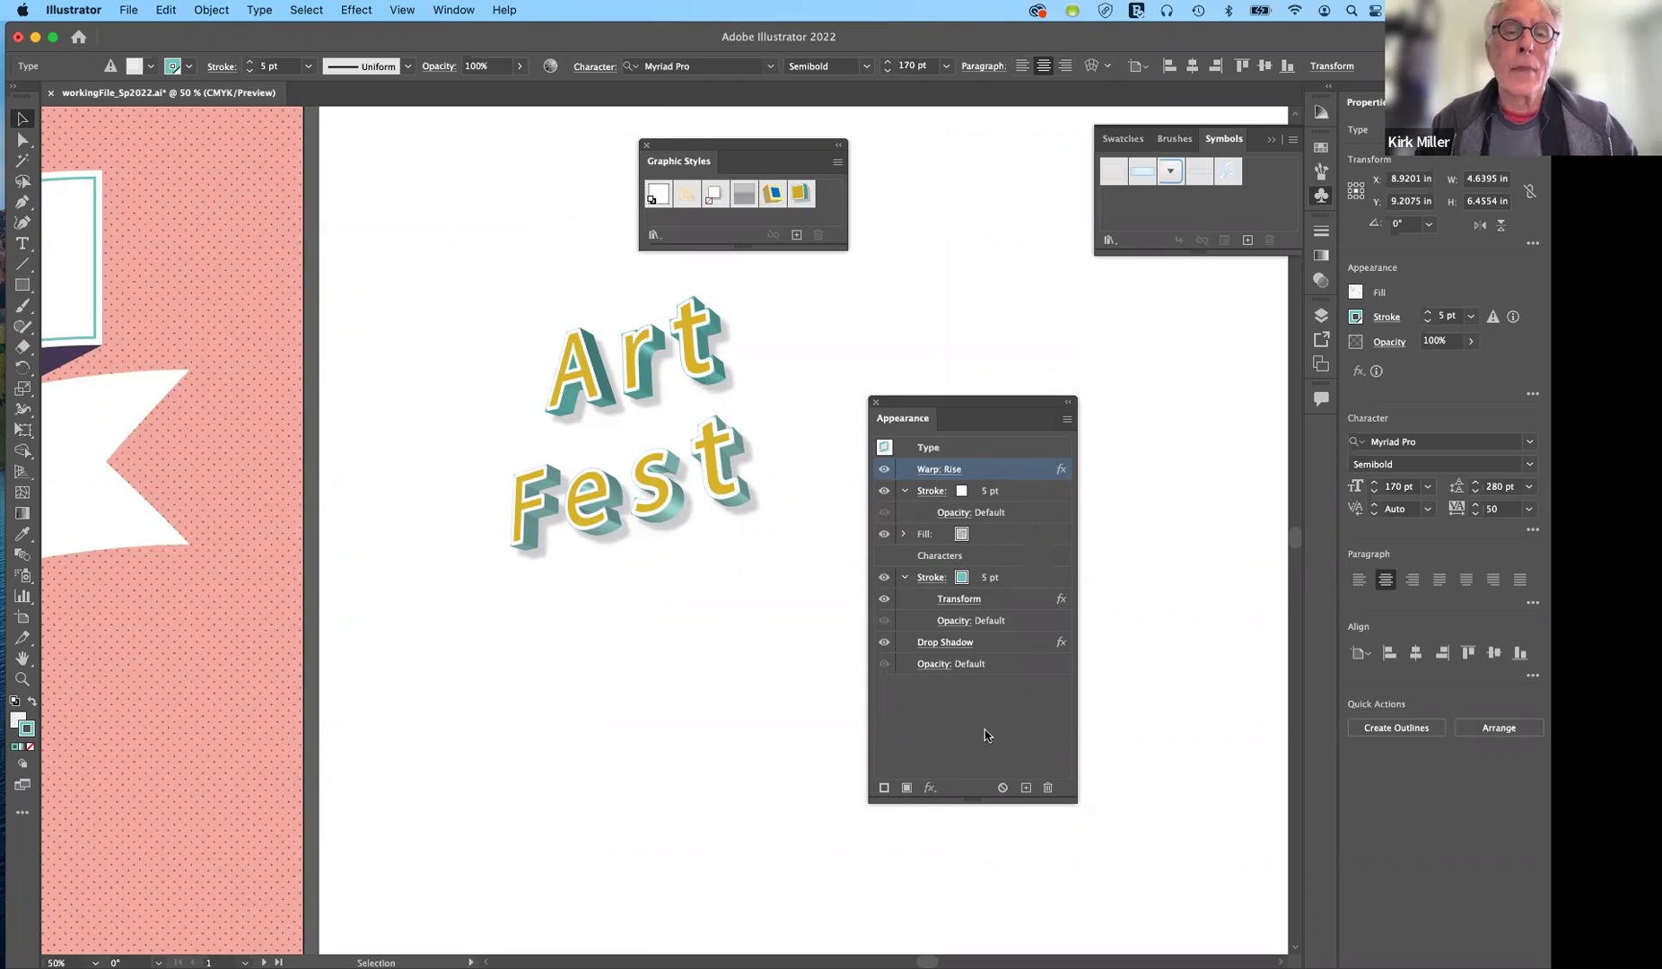
drag(1028, 405, 1202, 315)
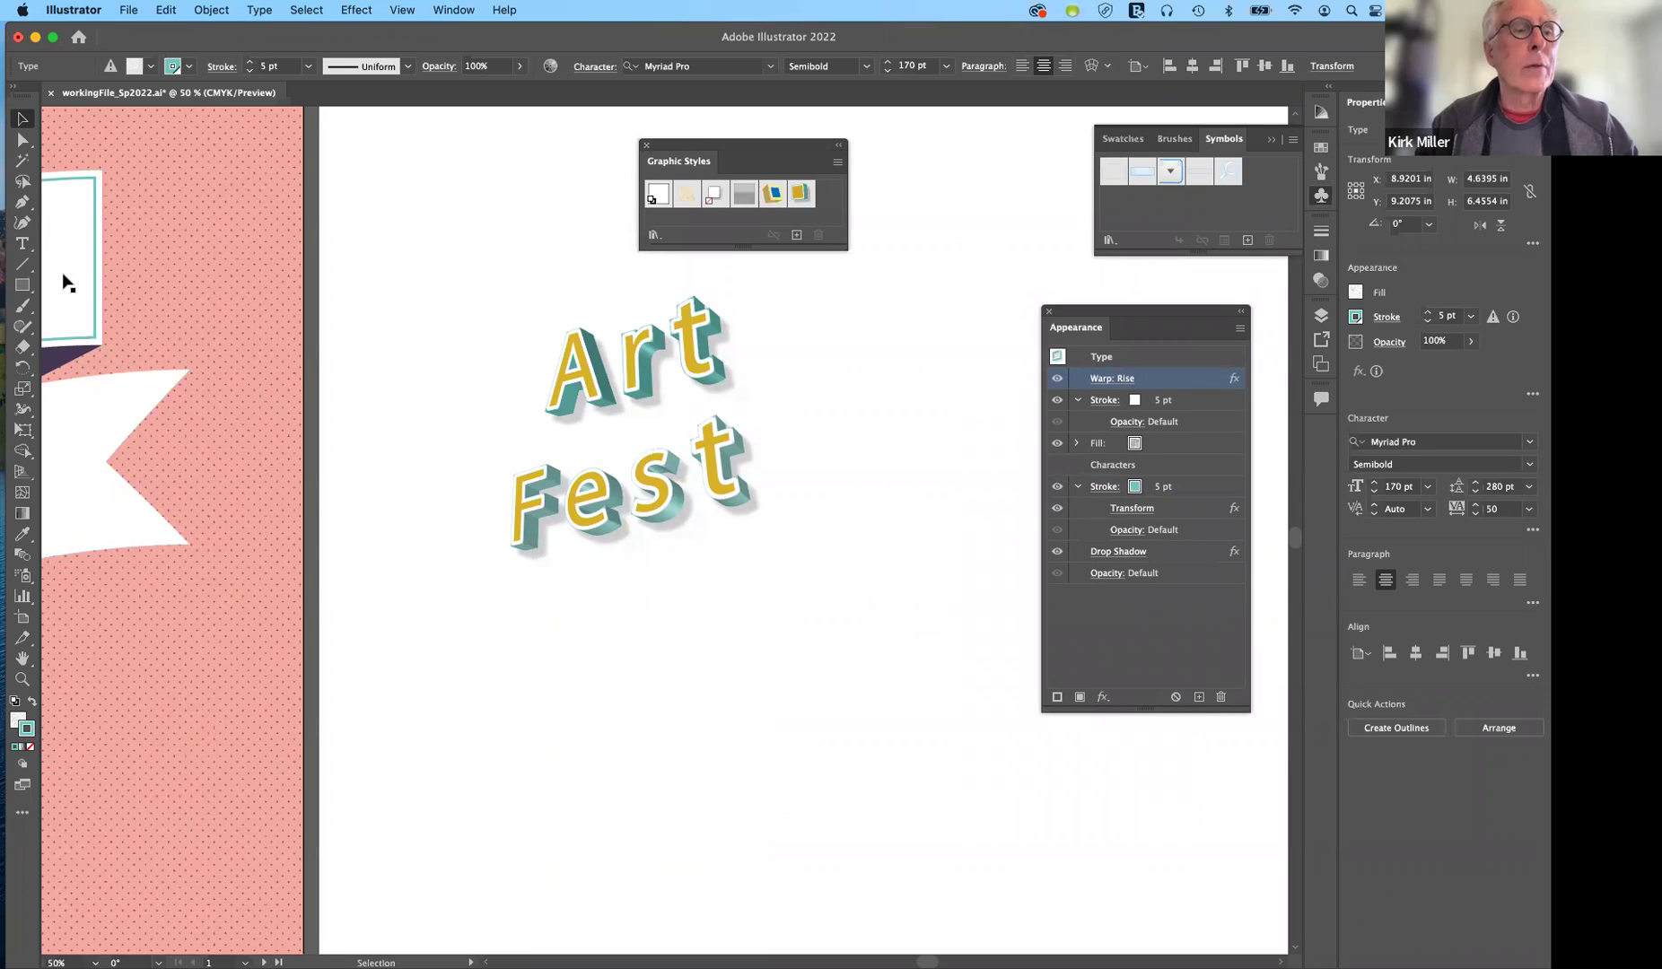
click(23, 246)
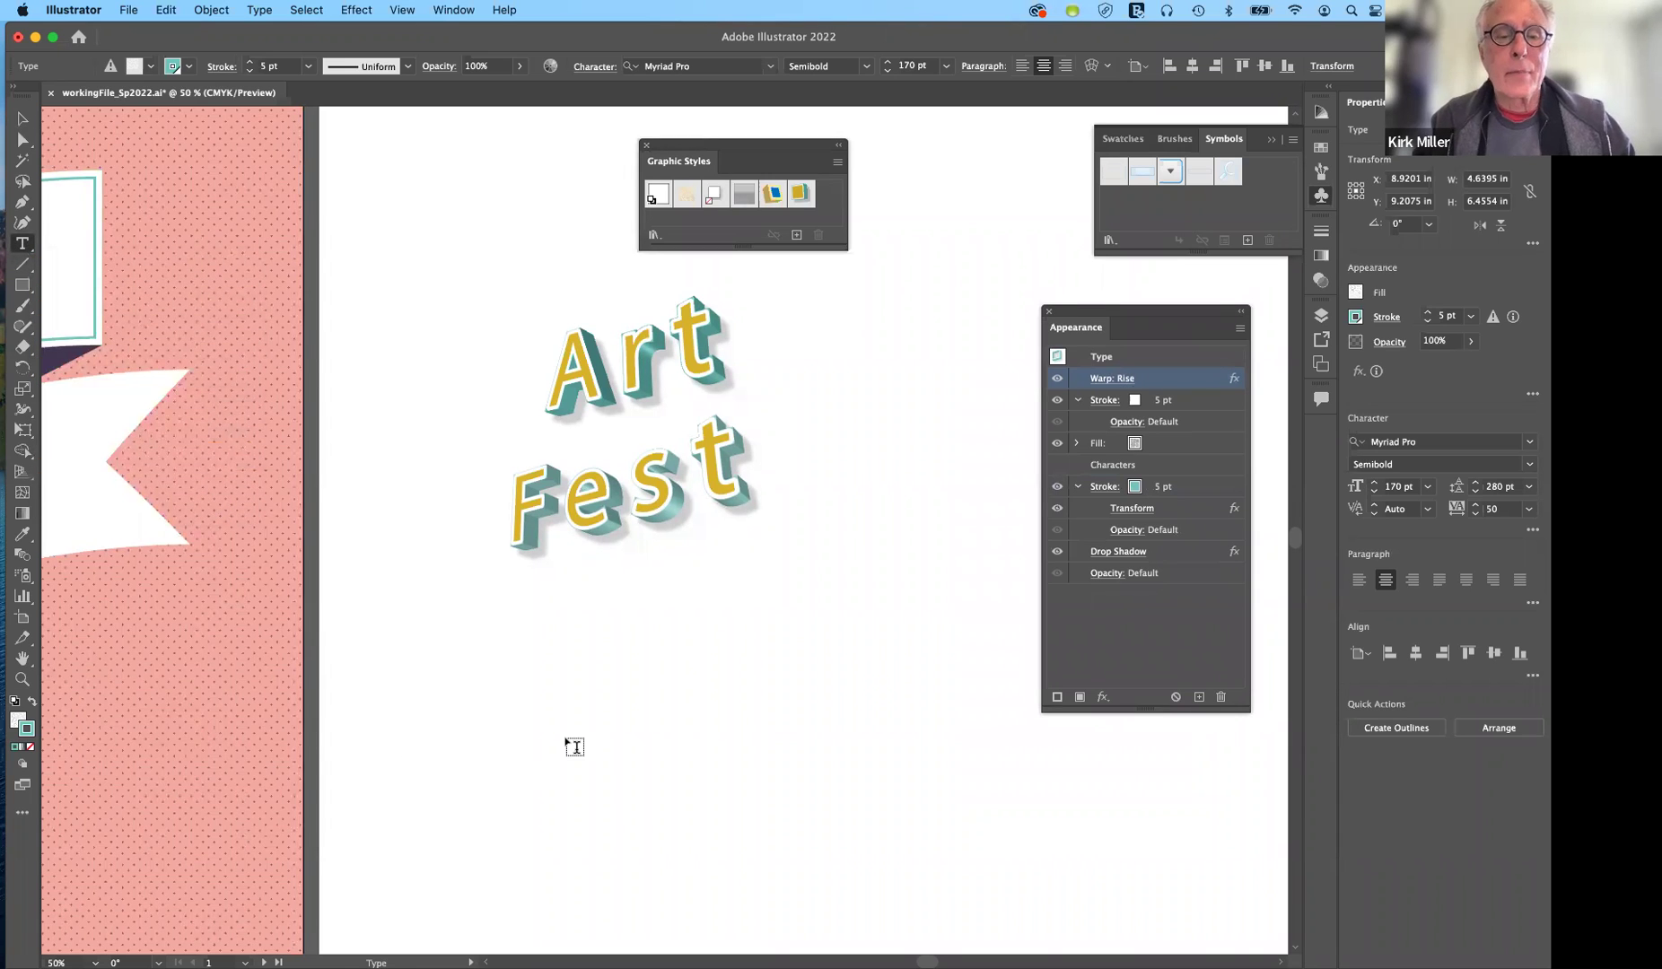
click(652, 721)
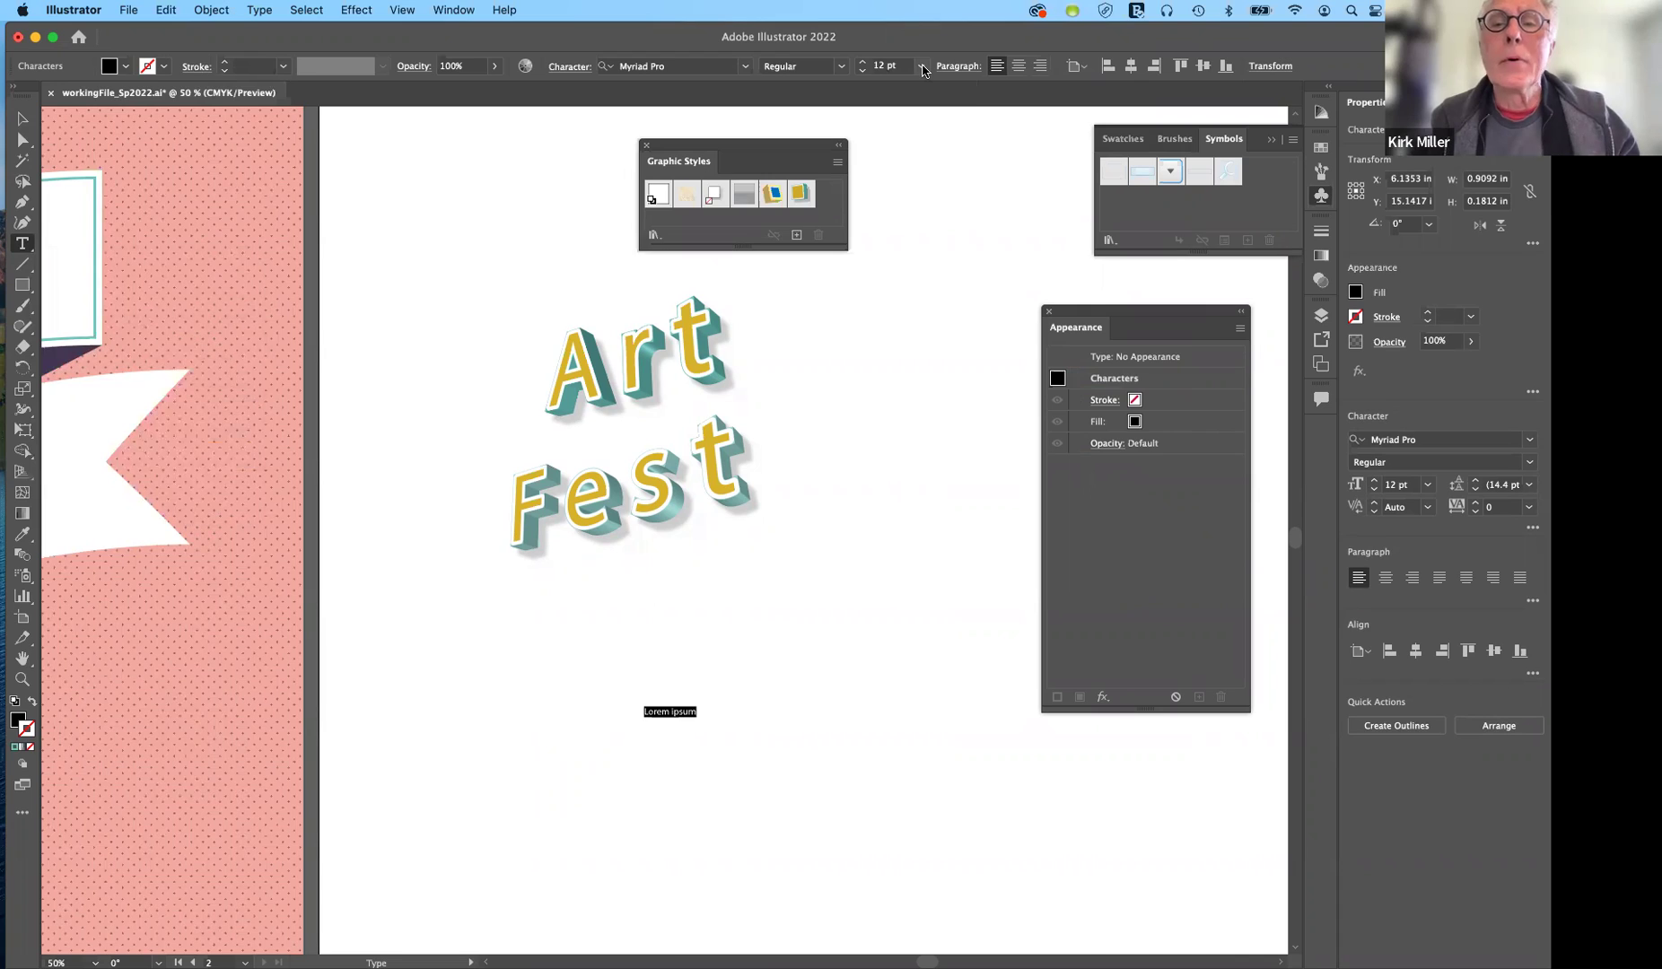
Format the placeholder text as 144 pt Bold Italic.
click(922, 68)
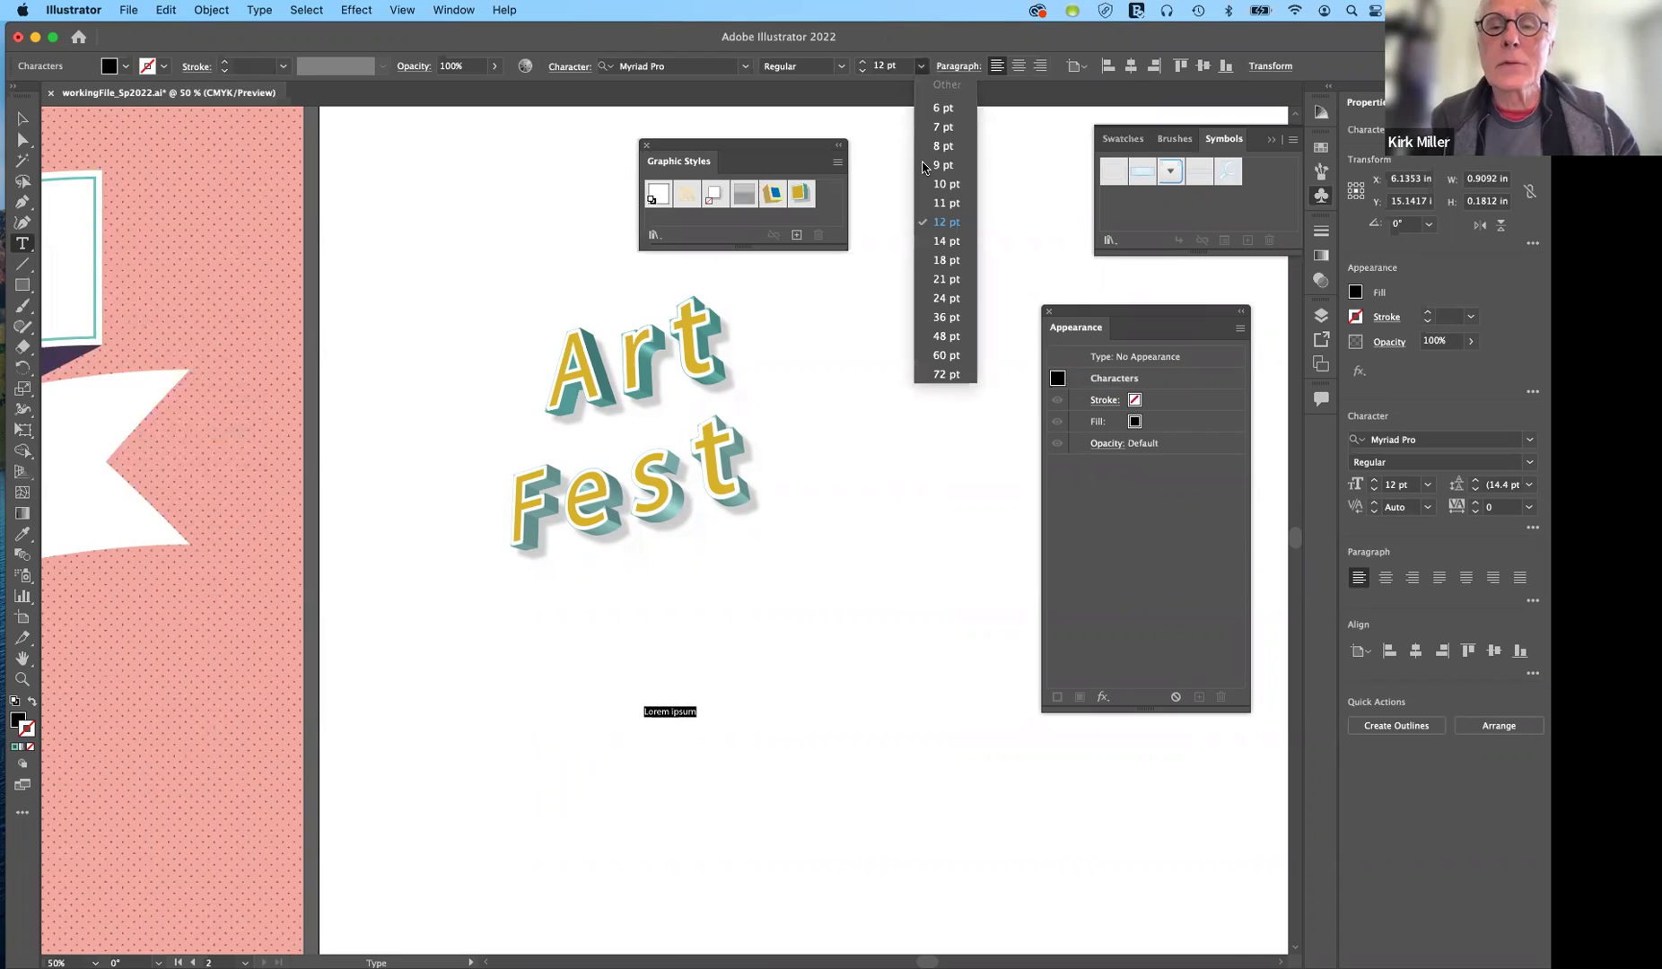
click(943, 377)
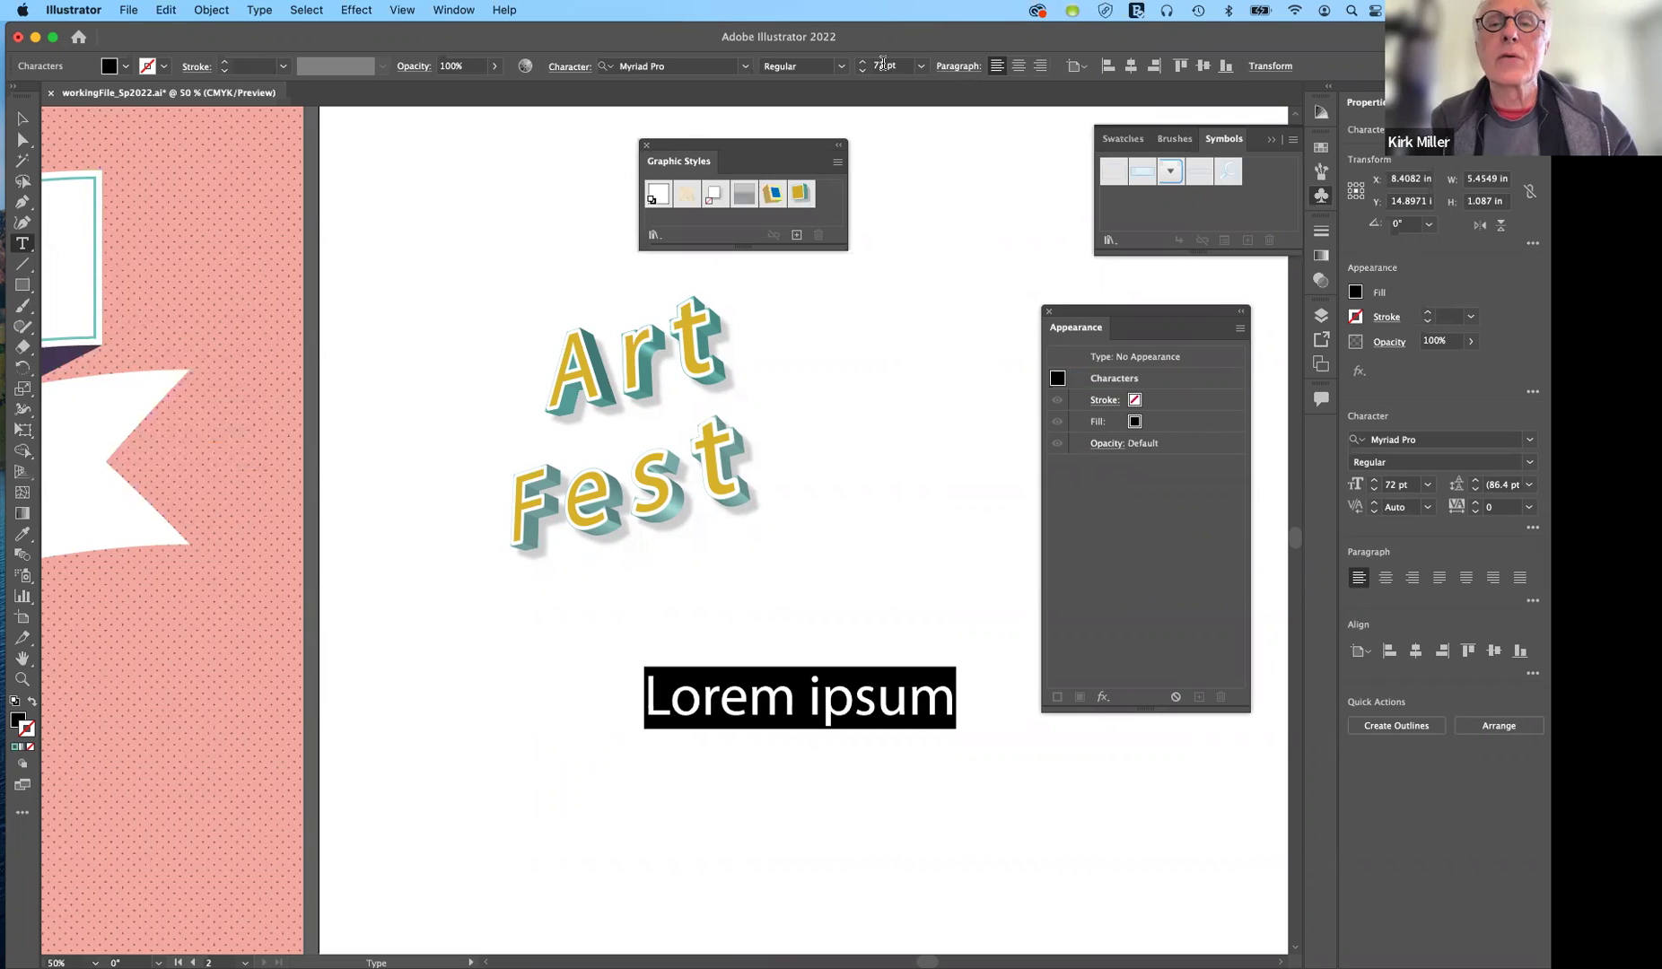
click(882, 64)
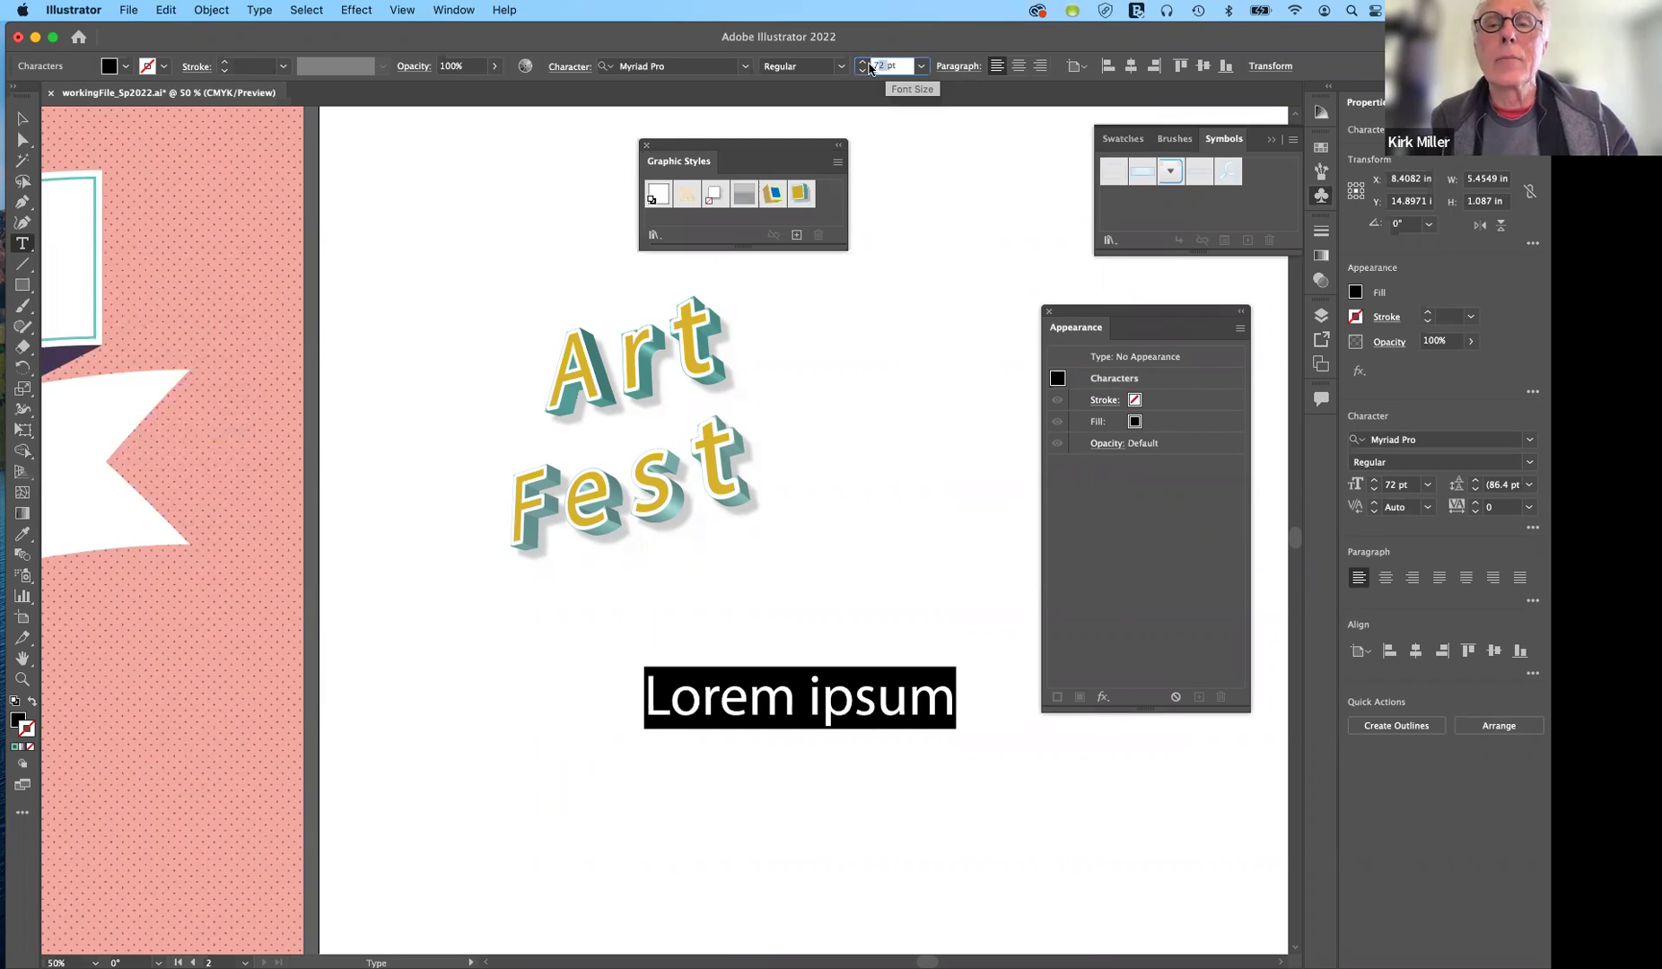
text(144)
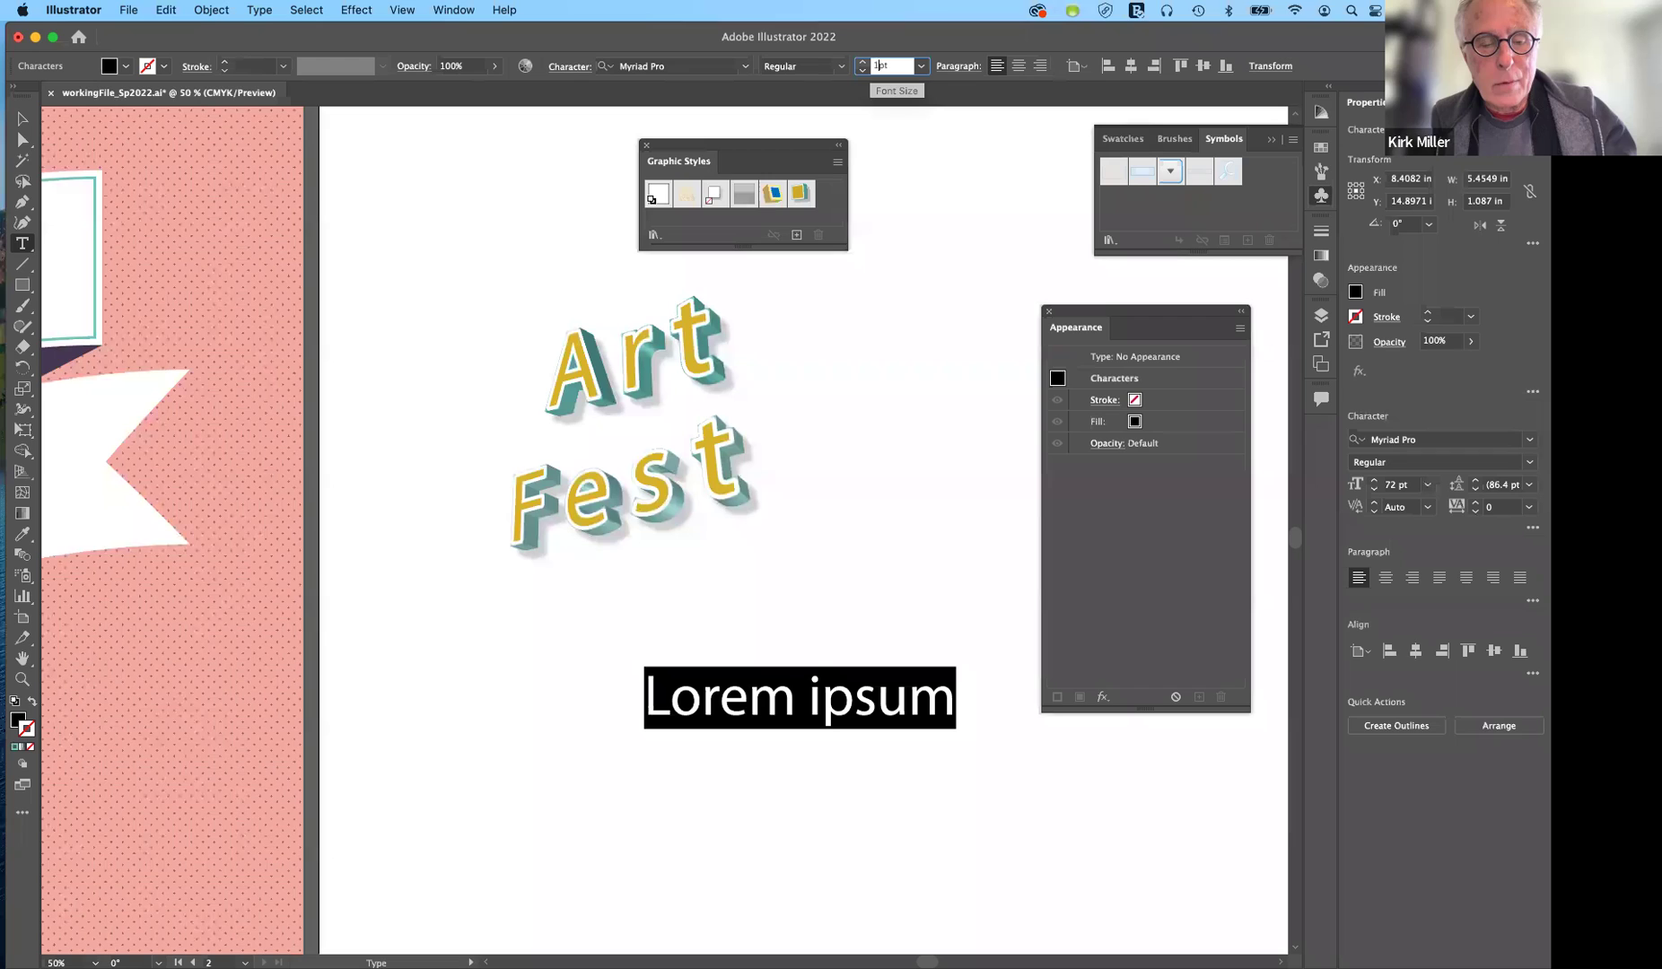
key(Tab)
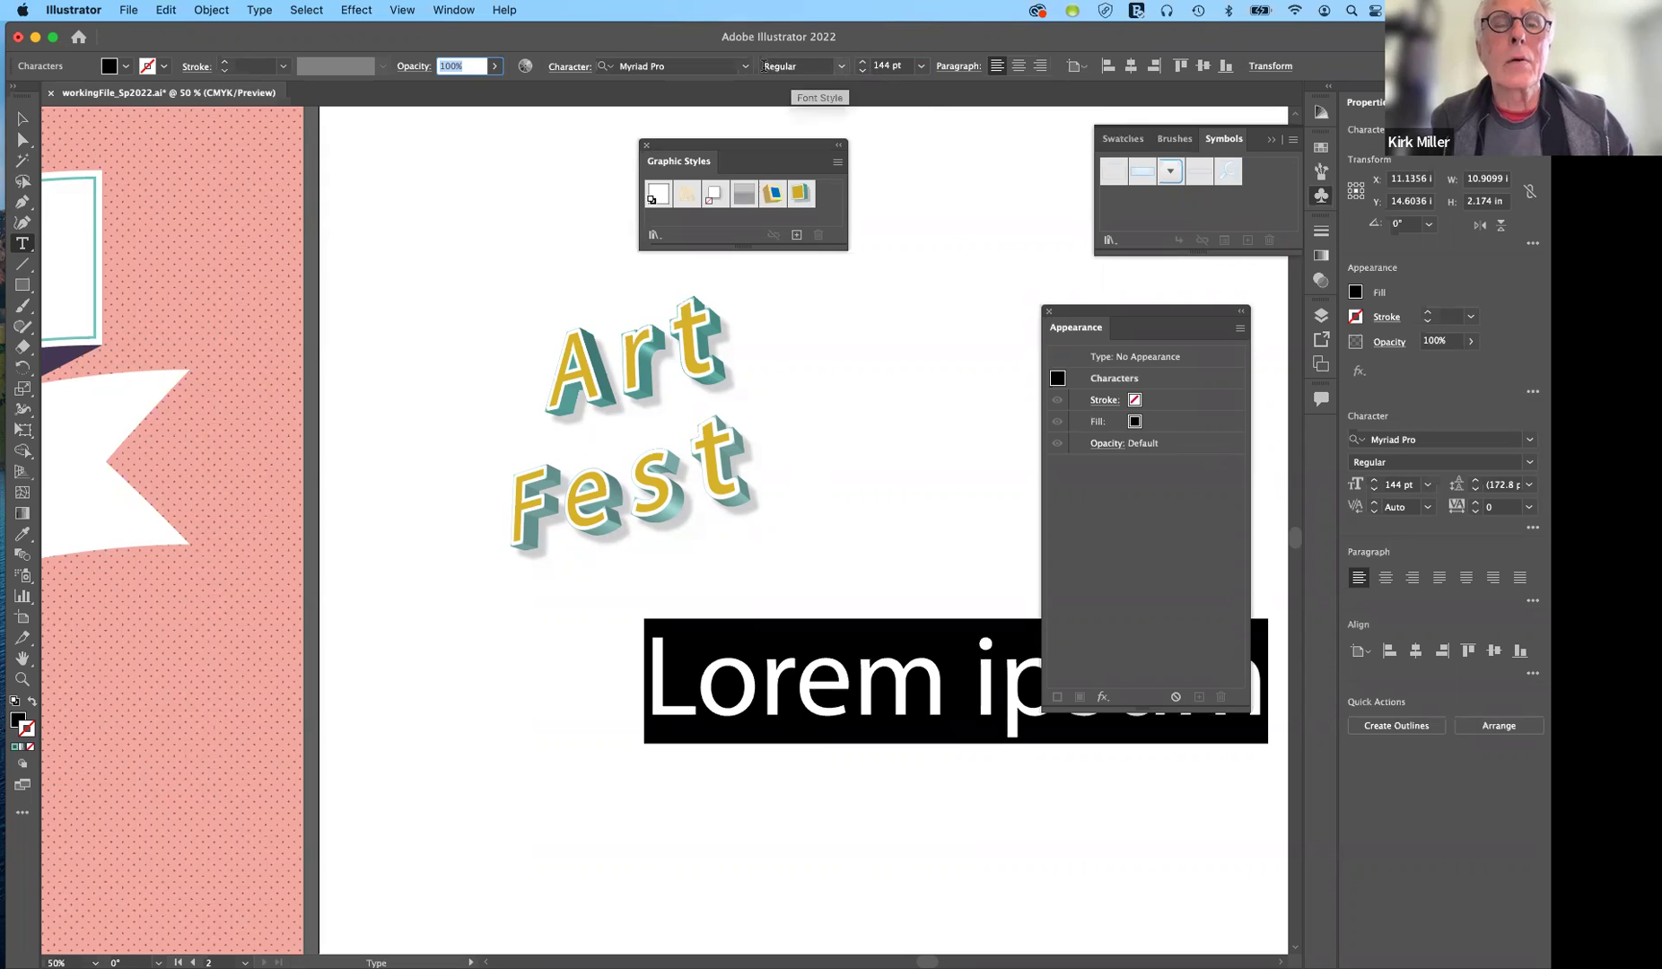
click(839, 68)
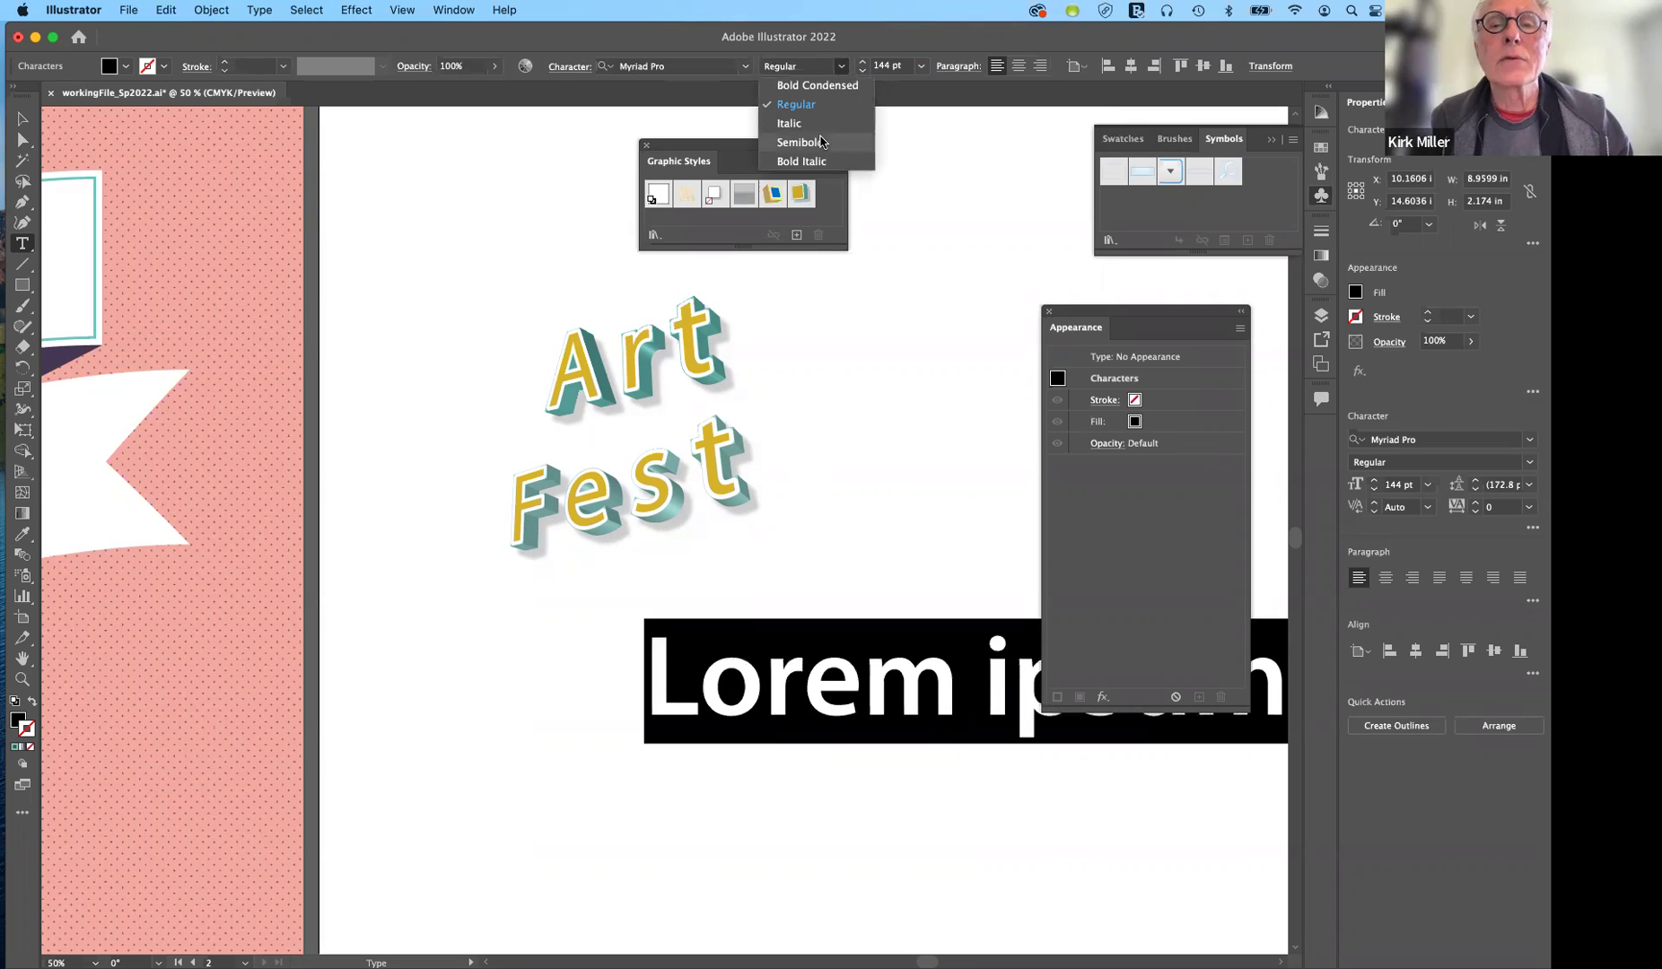
click(820, 161)
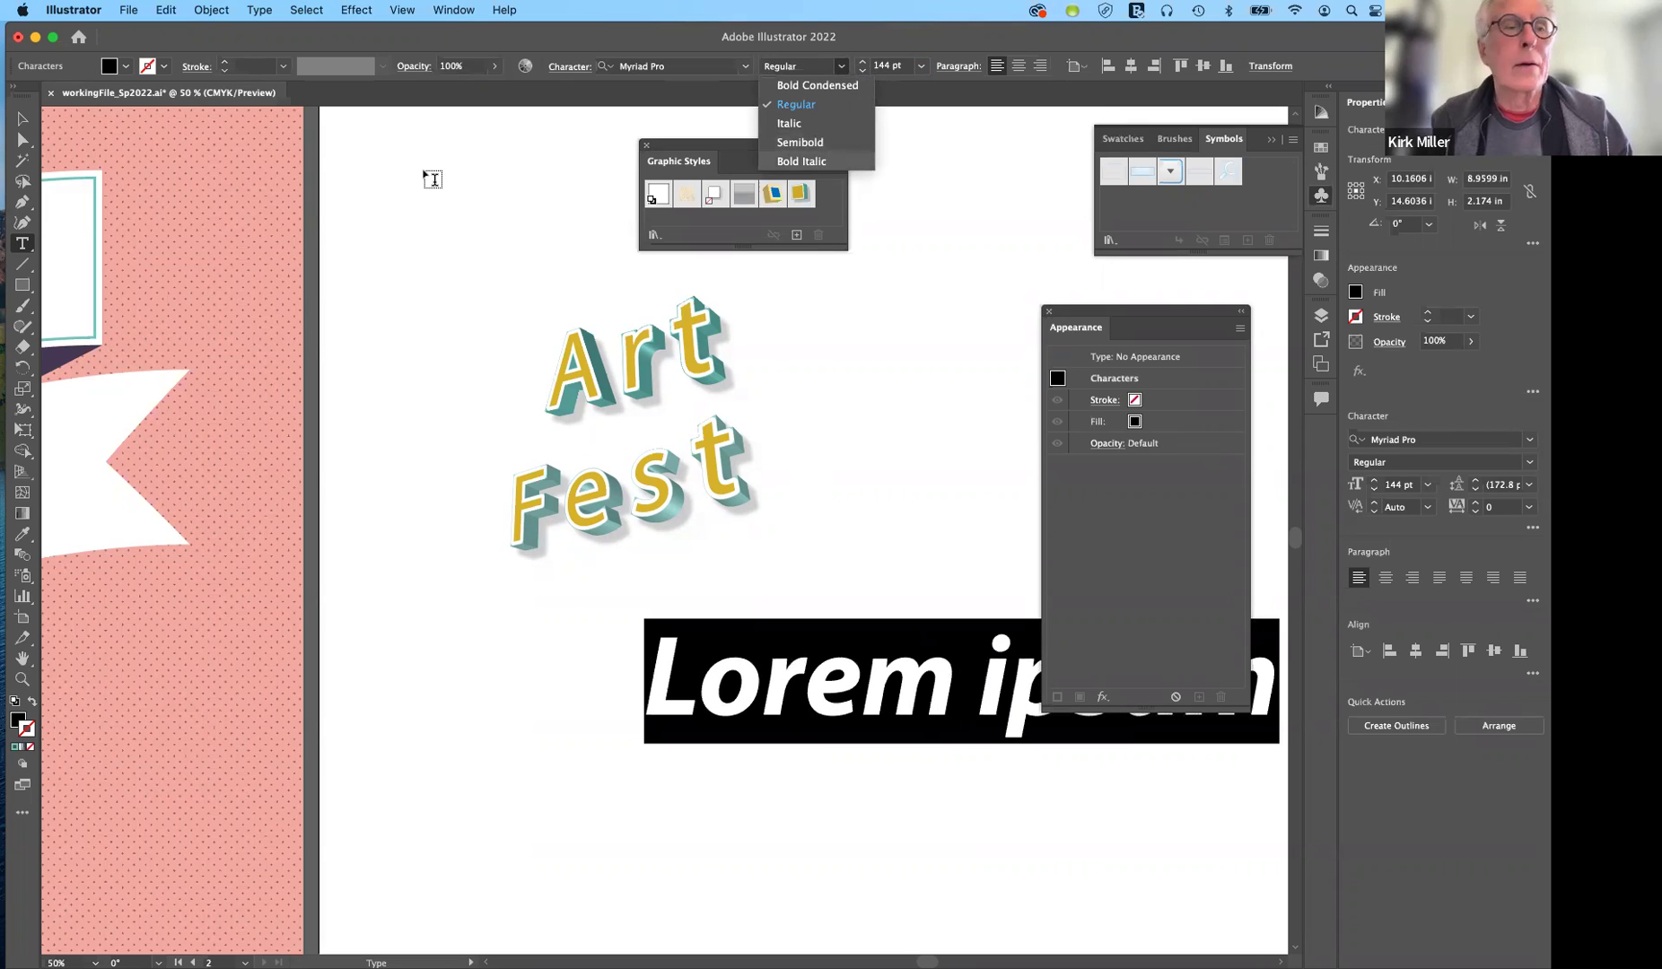
Move the placeholder text about 4.6 in toward the artboard's left edge and replace its wording with "Art Fest".
click(22, 122)
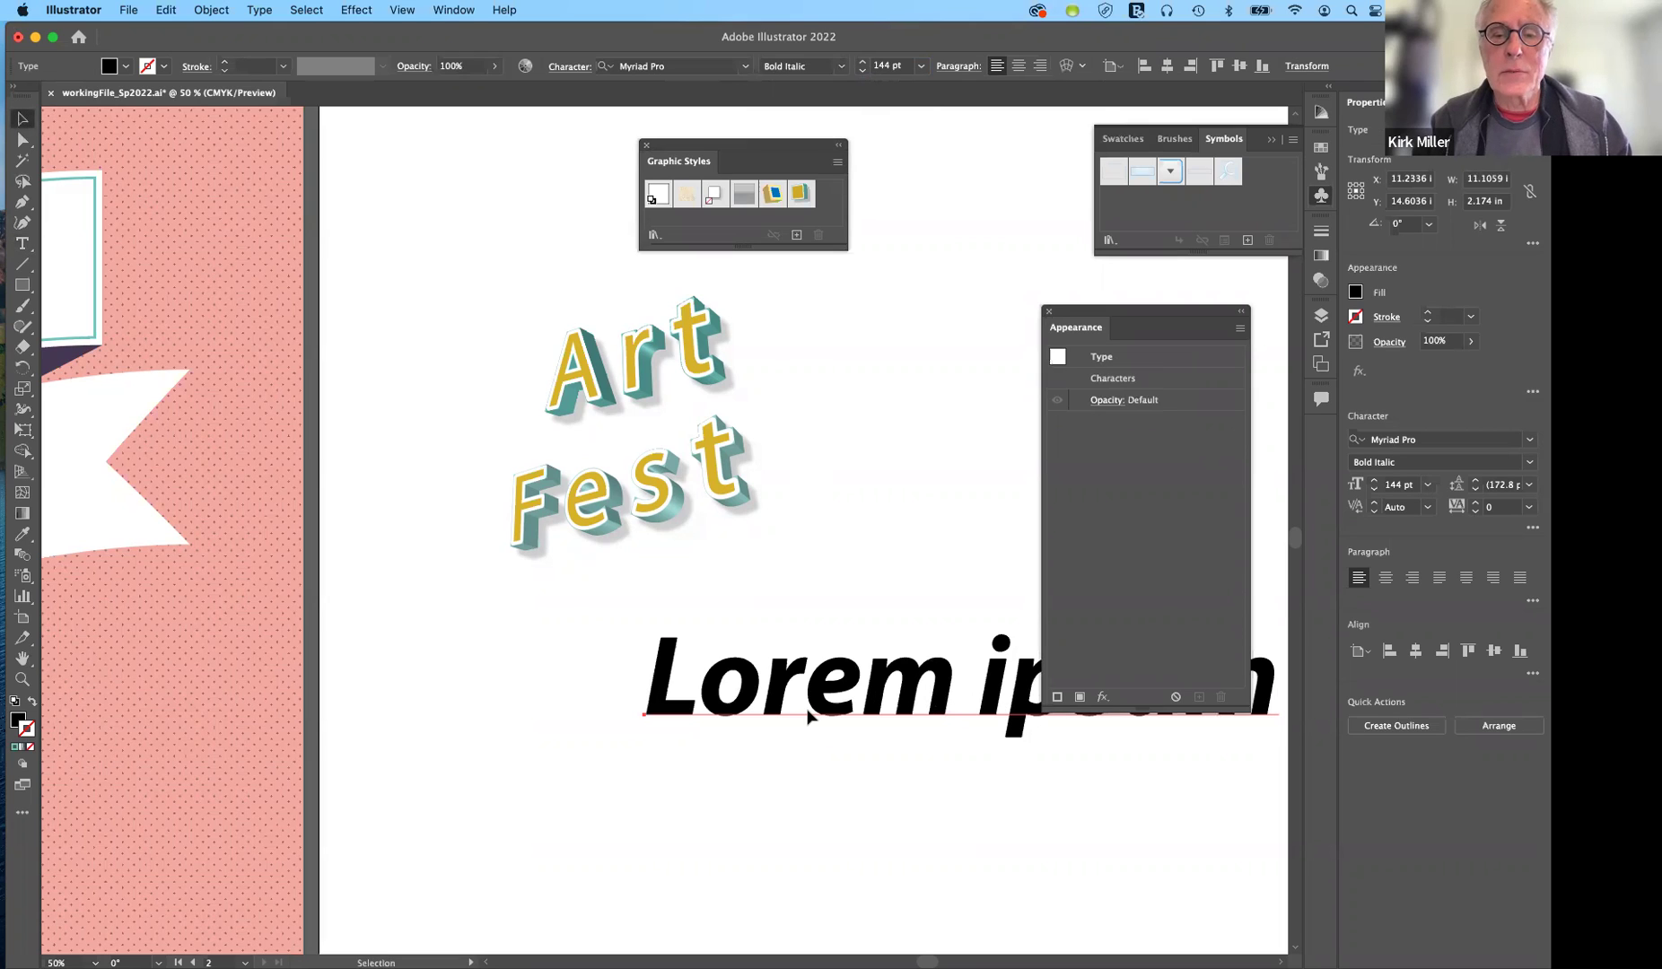
drag(697, 718, 433, 740)
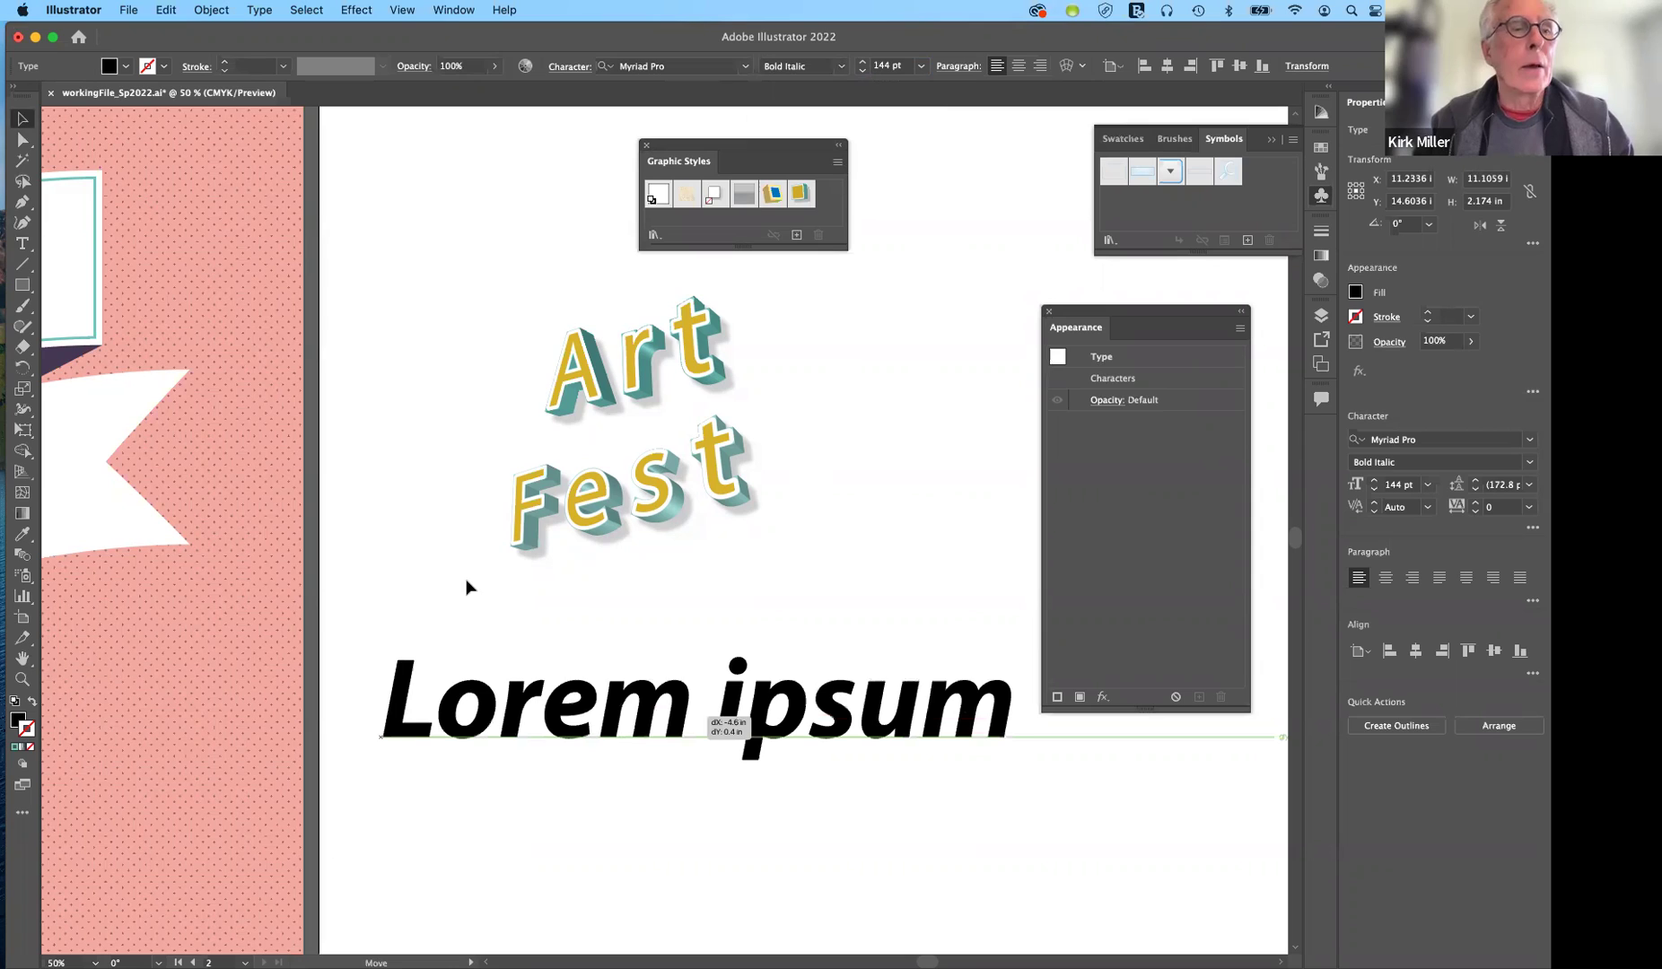
click(22, 245)
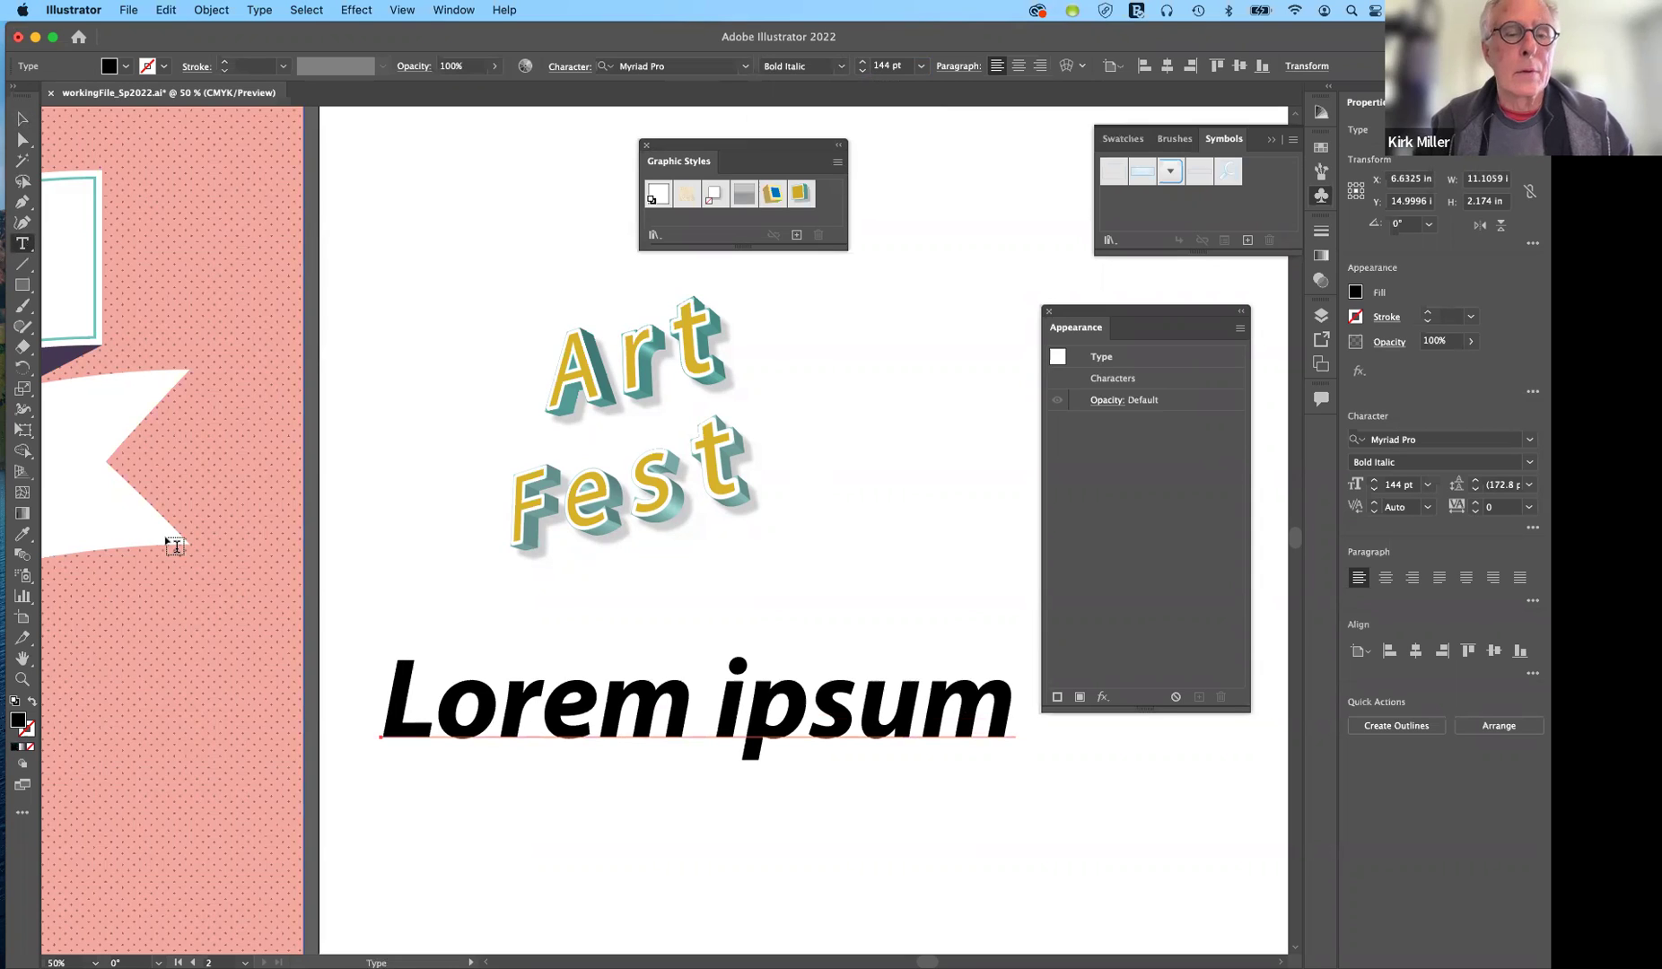
drag(388, 694, 1062, 801)
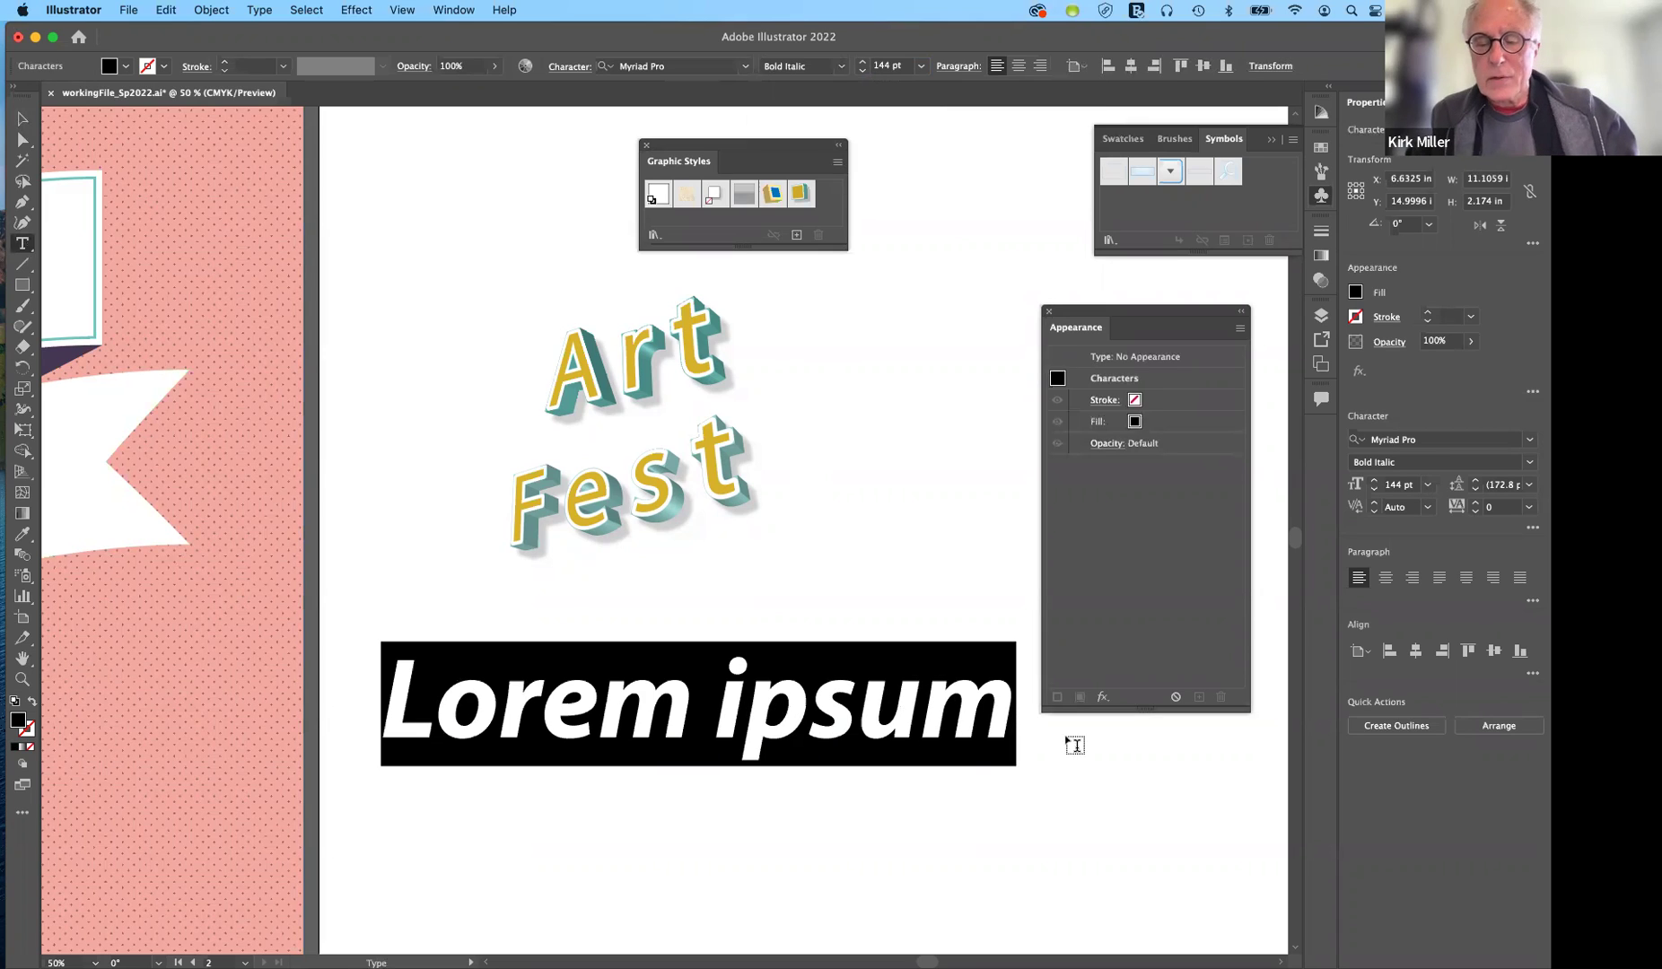
text(A)
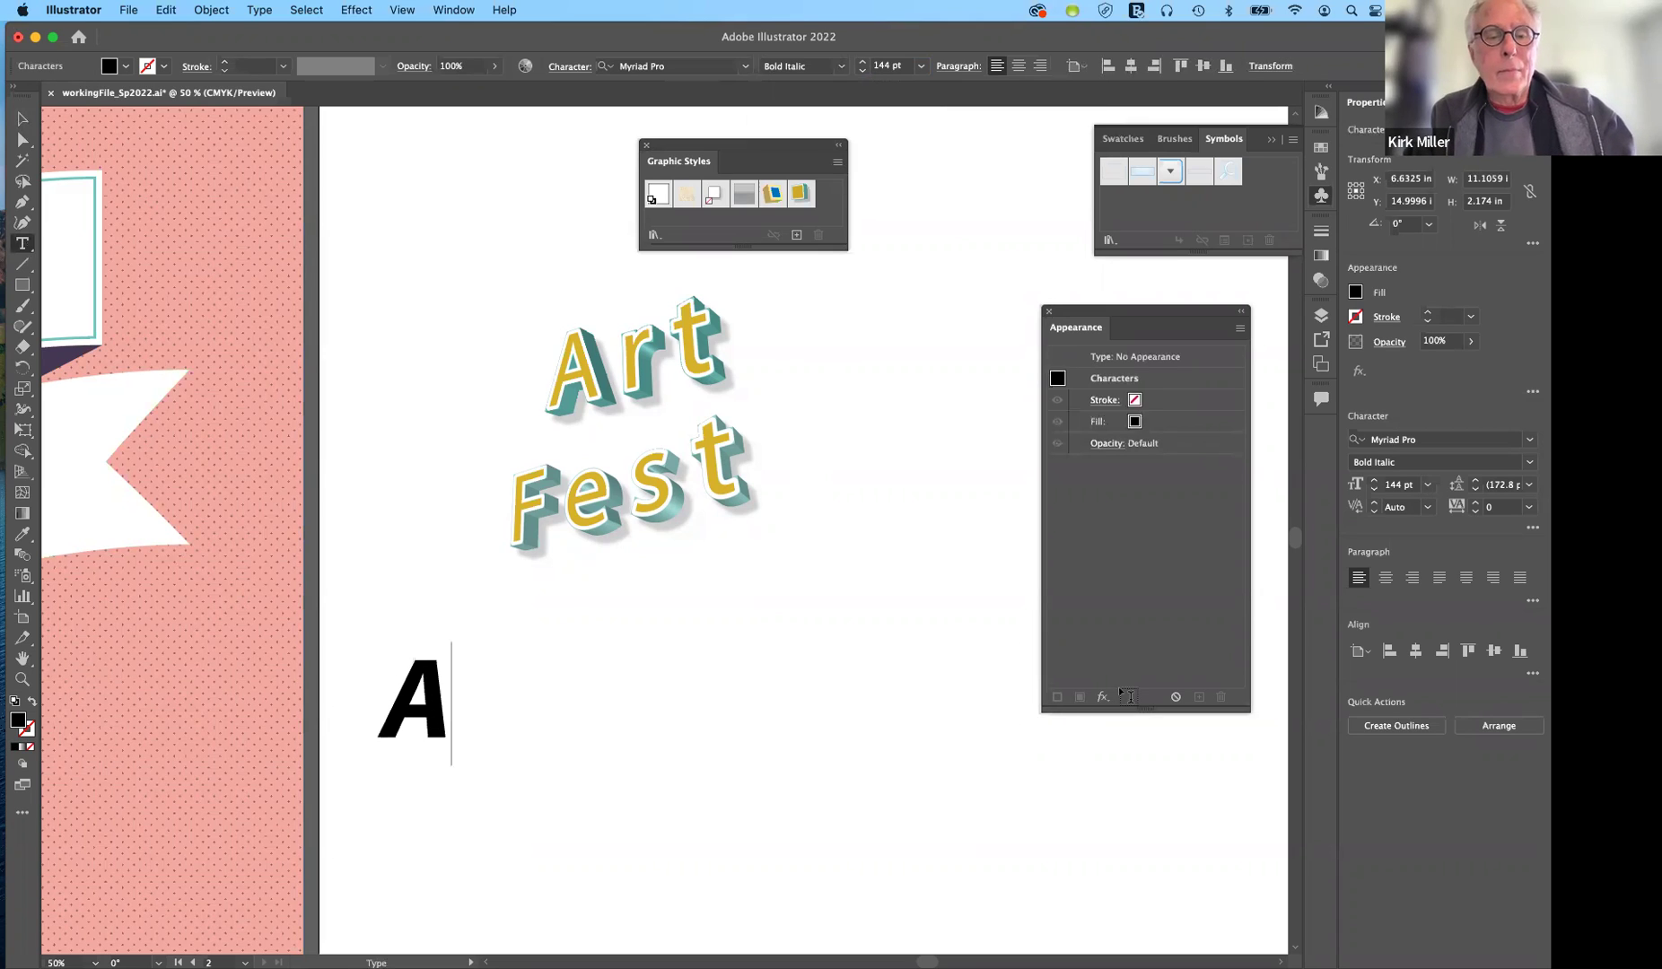
text(rt)
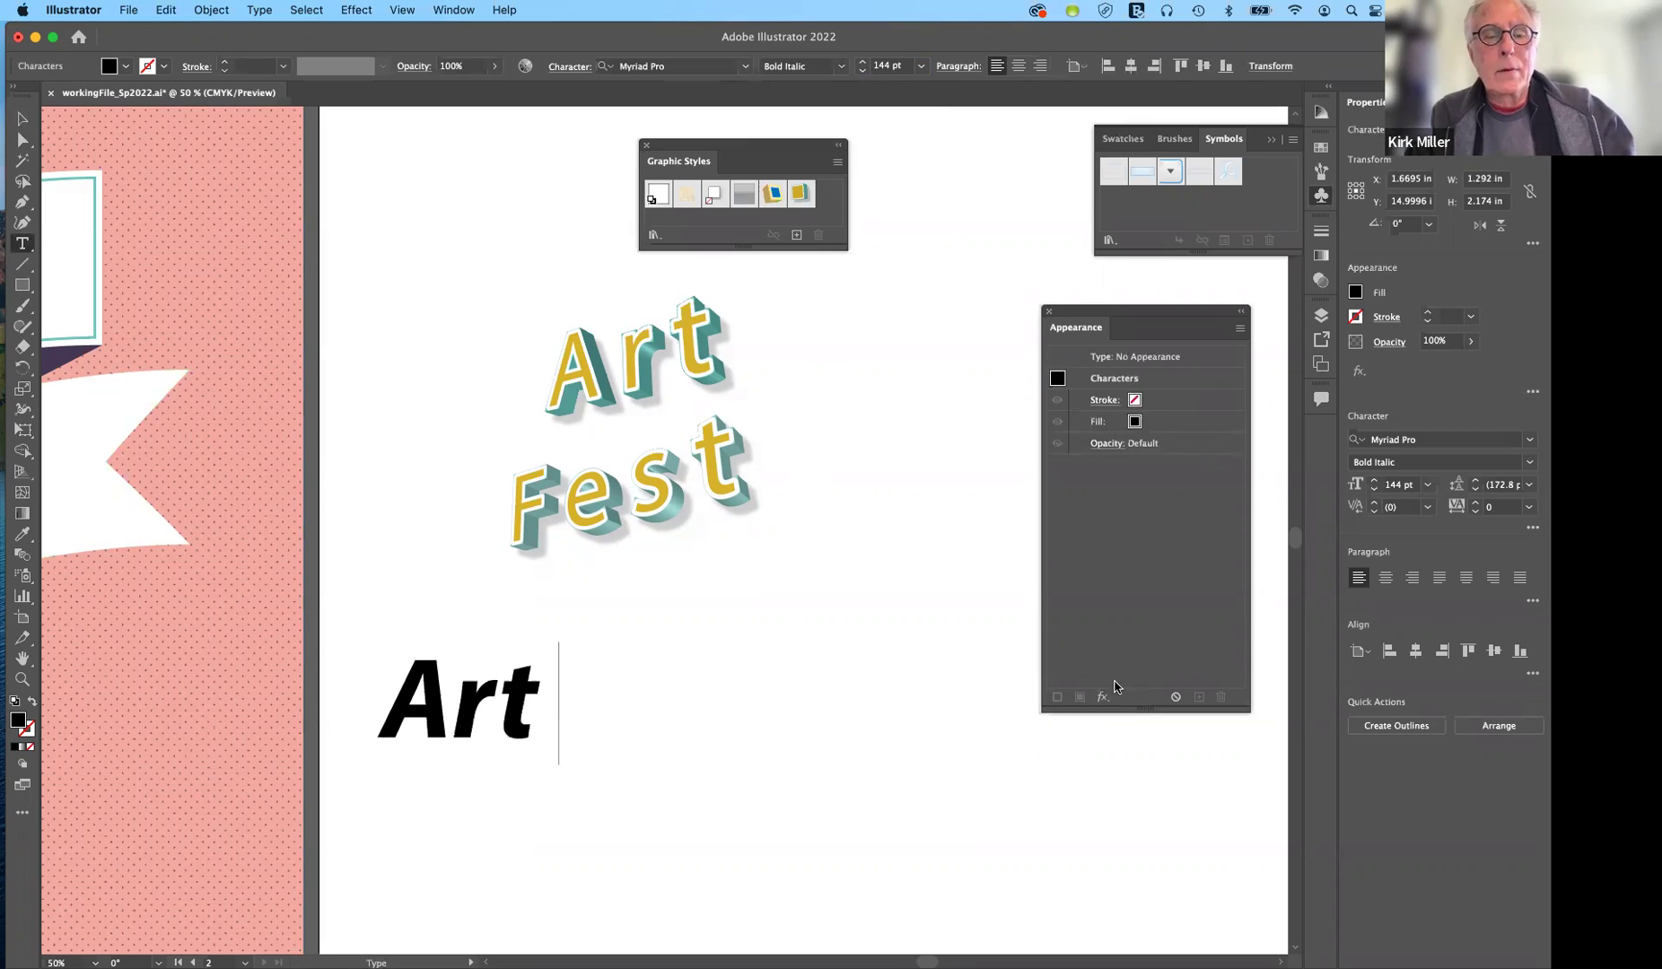
text( Fest)
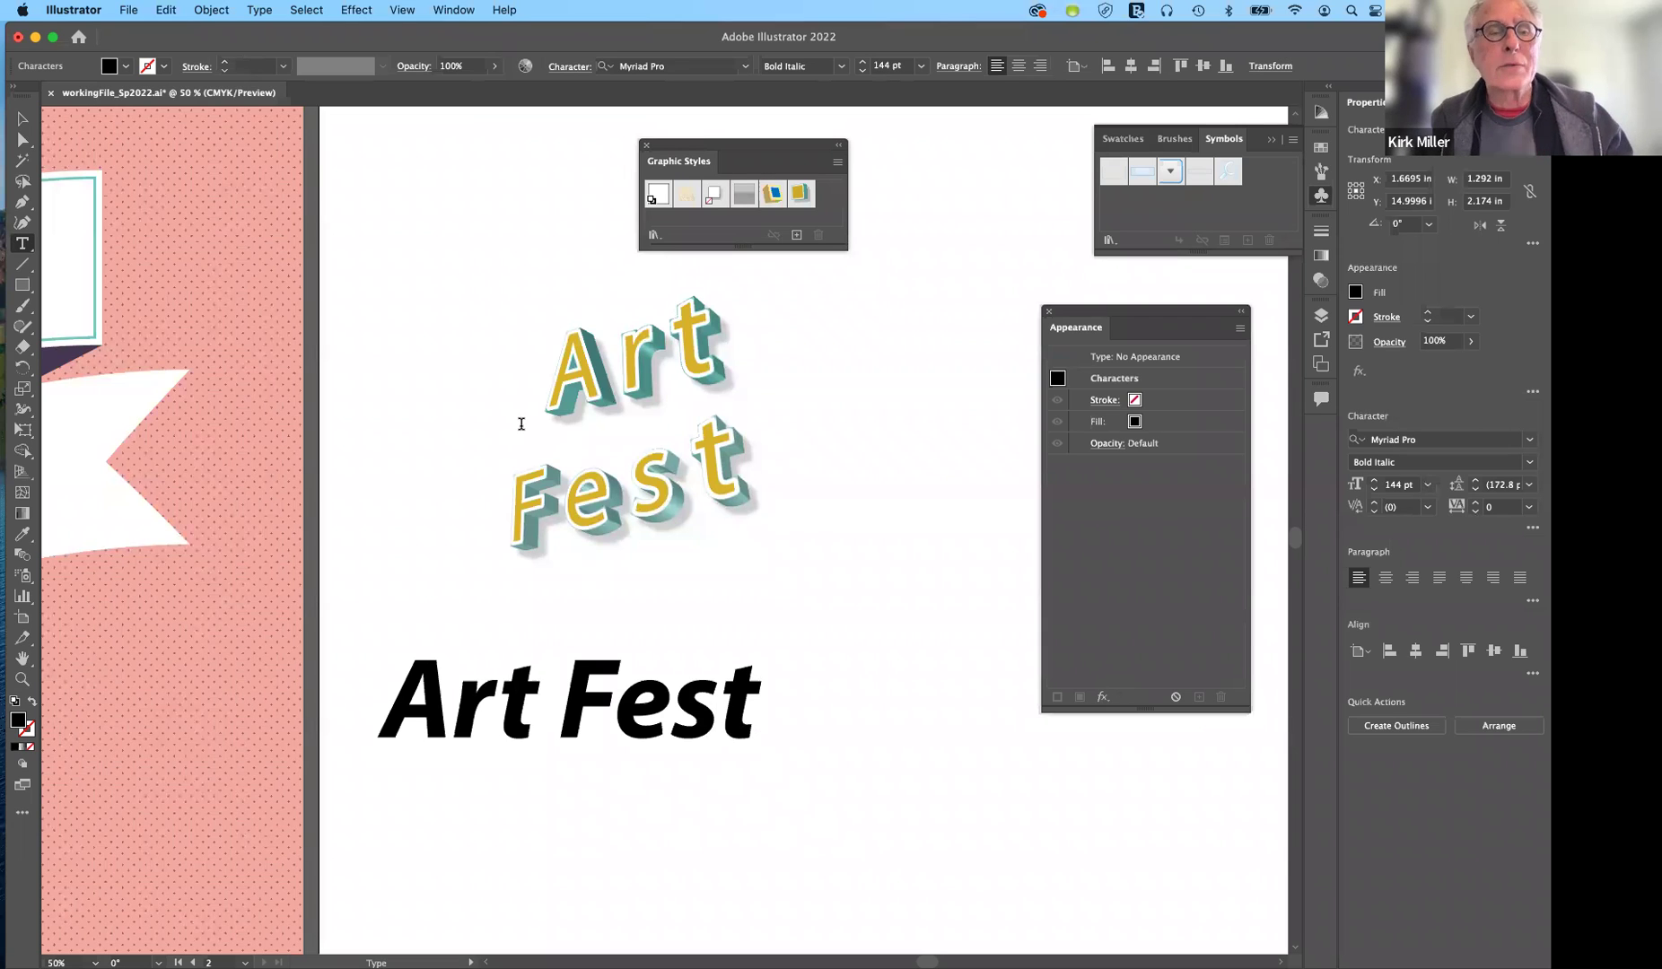
click(23, 117)
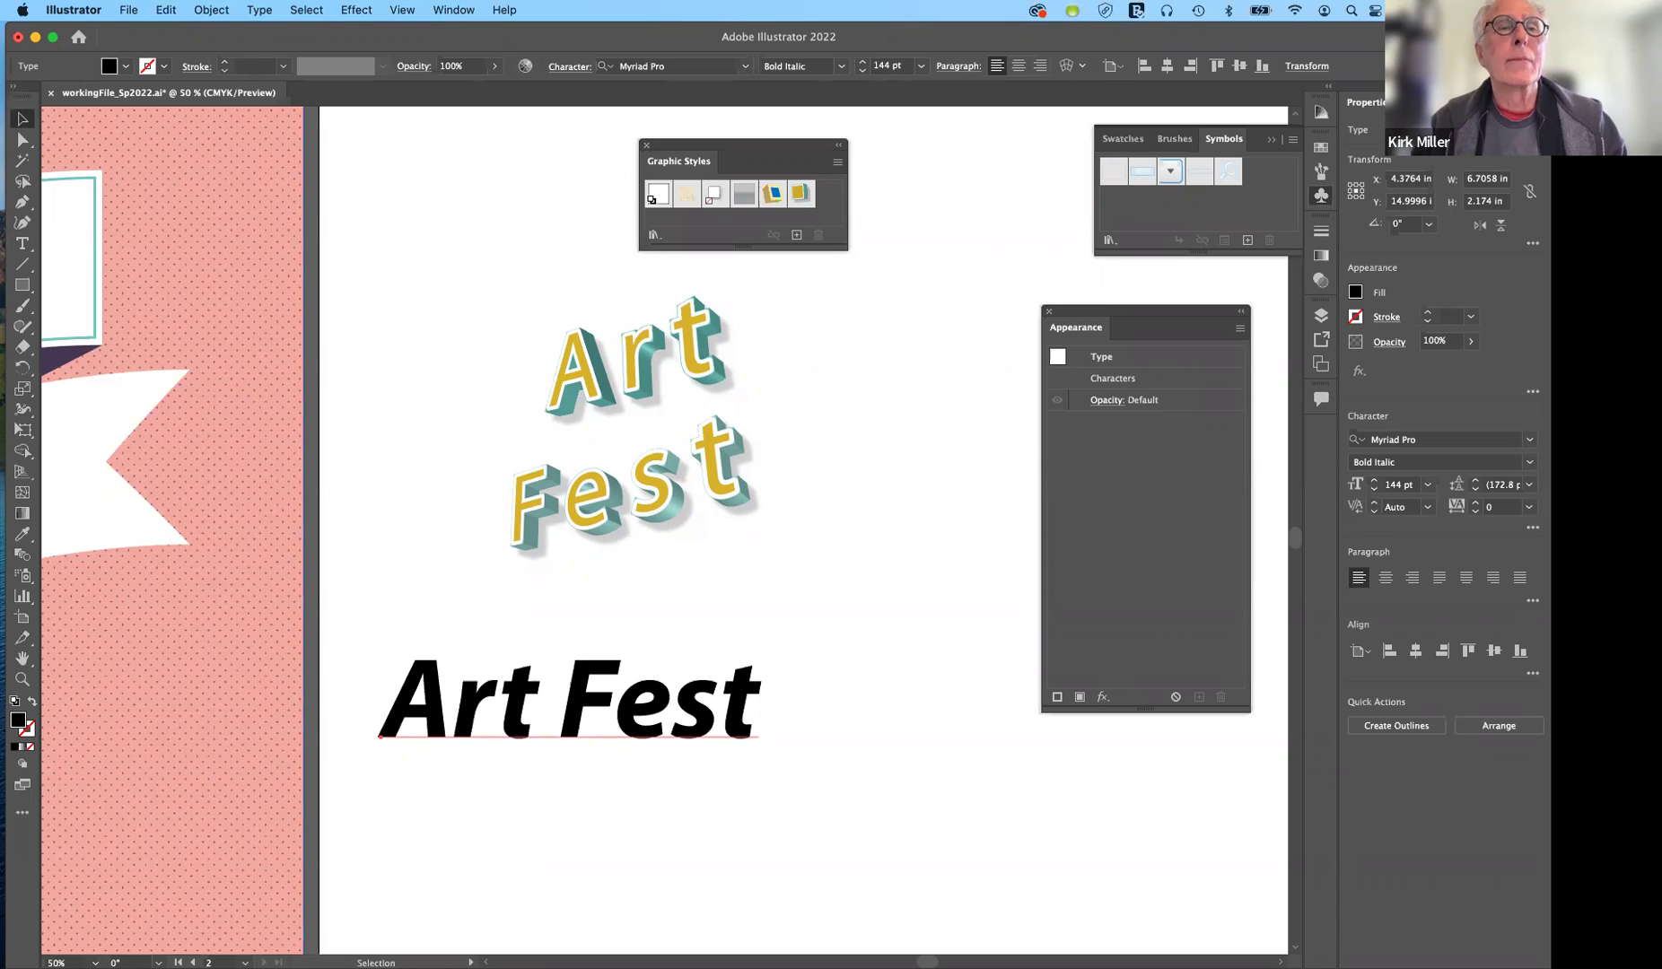
Look through the 3D and Materials effects available for the new text.
click(359, 11)
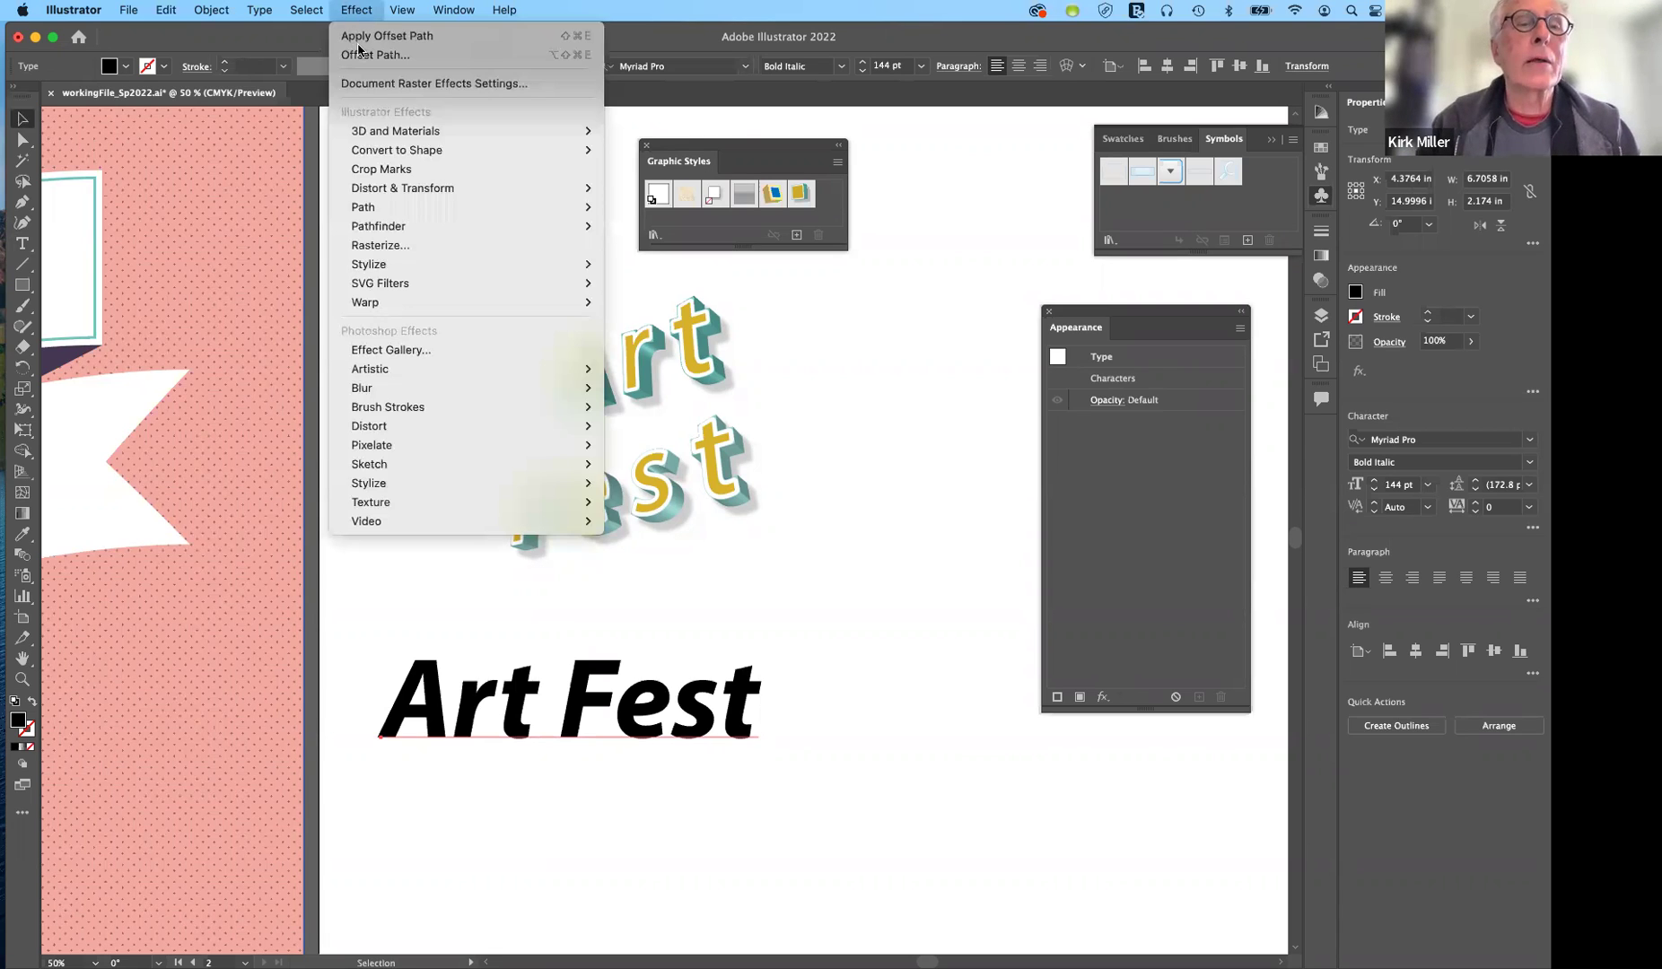
mouse_move(386, 140)
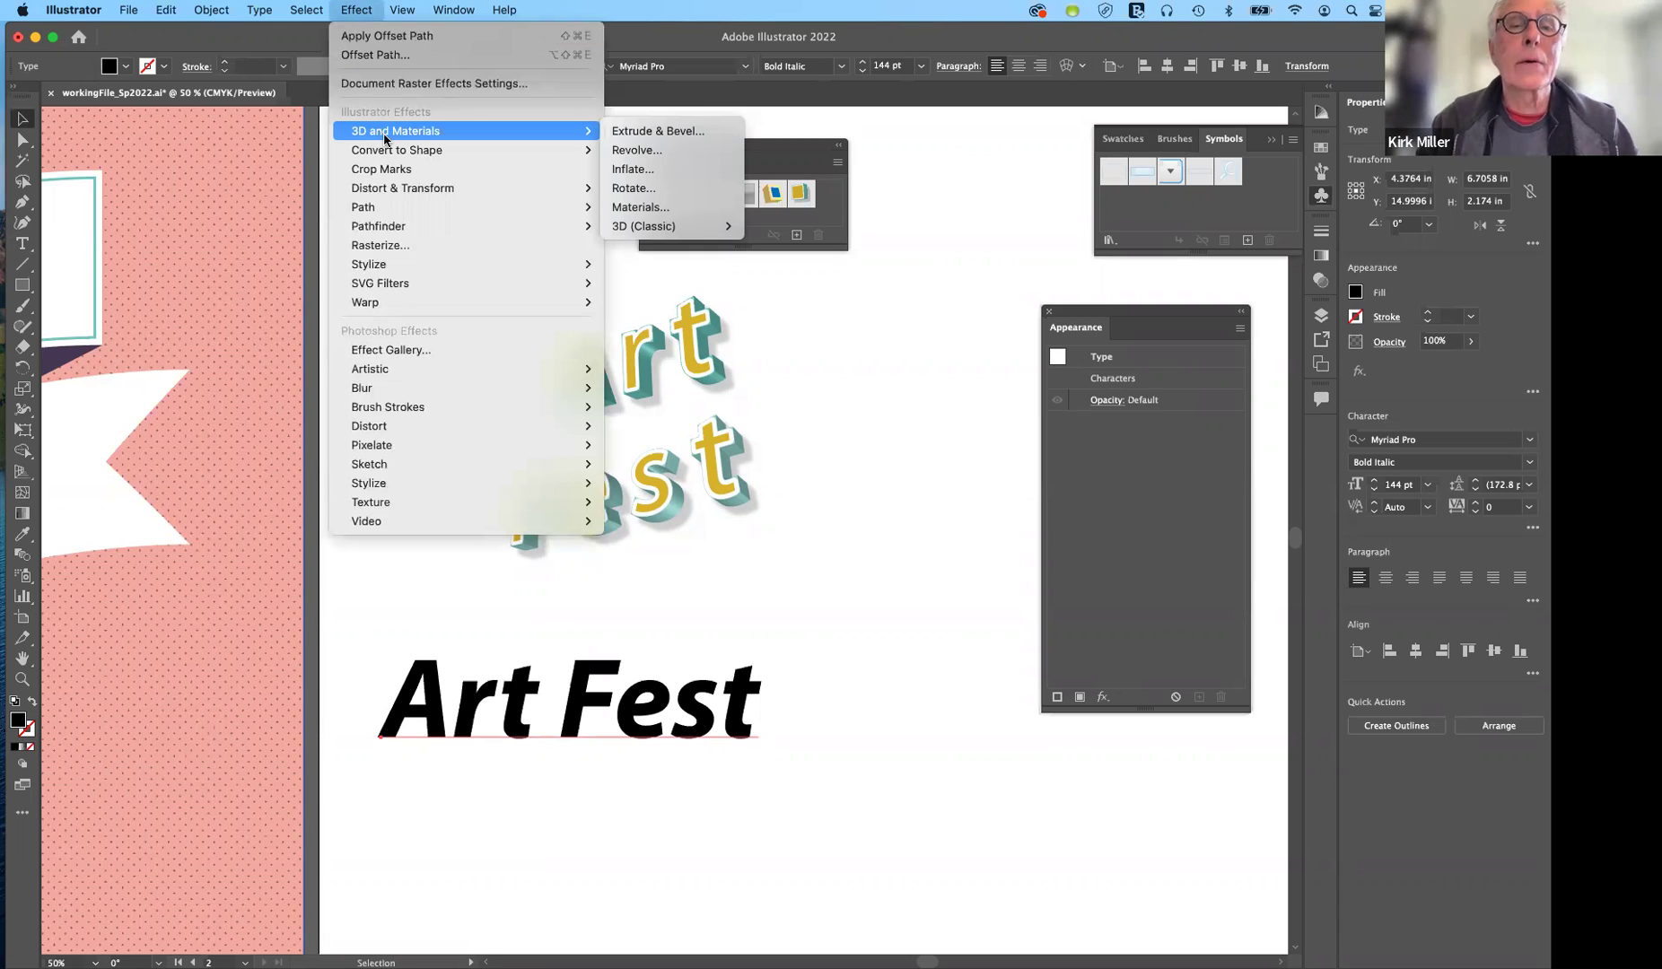
click(356, 9)
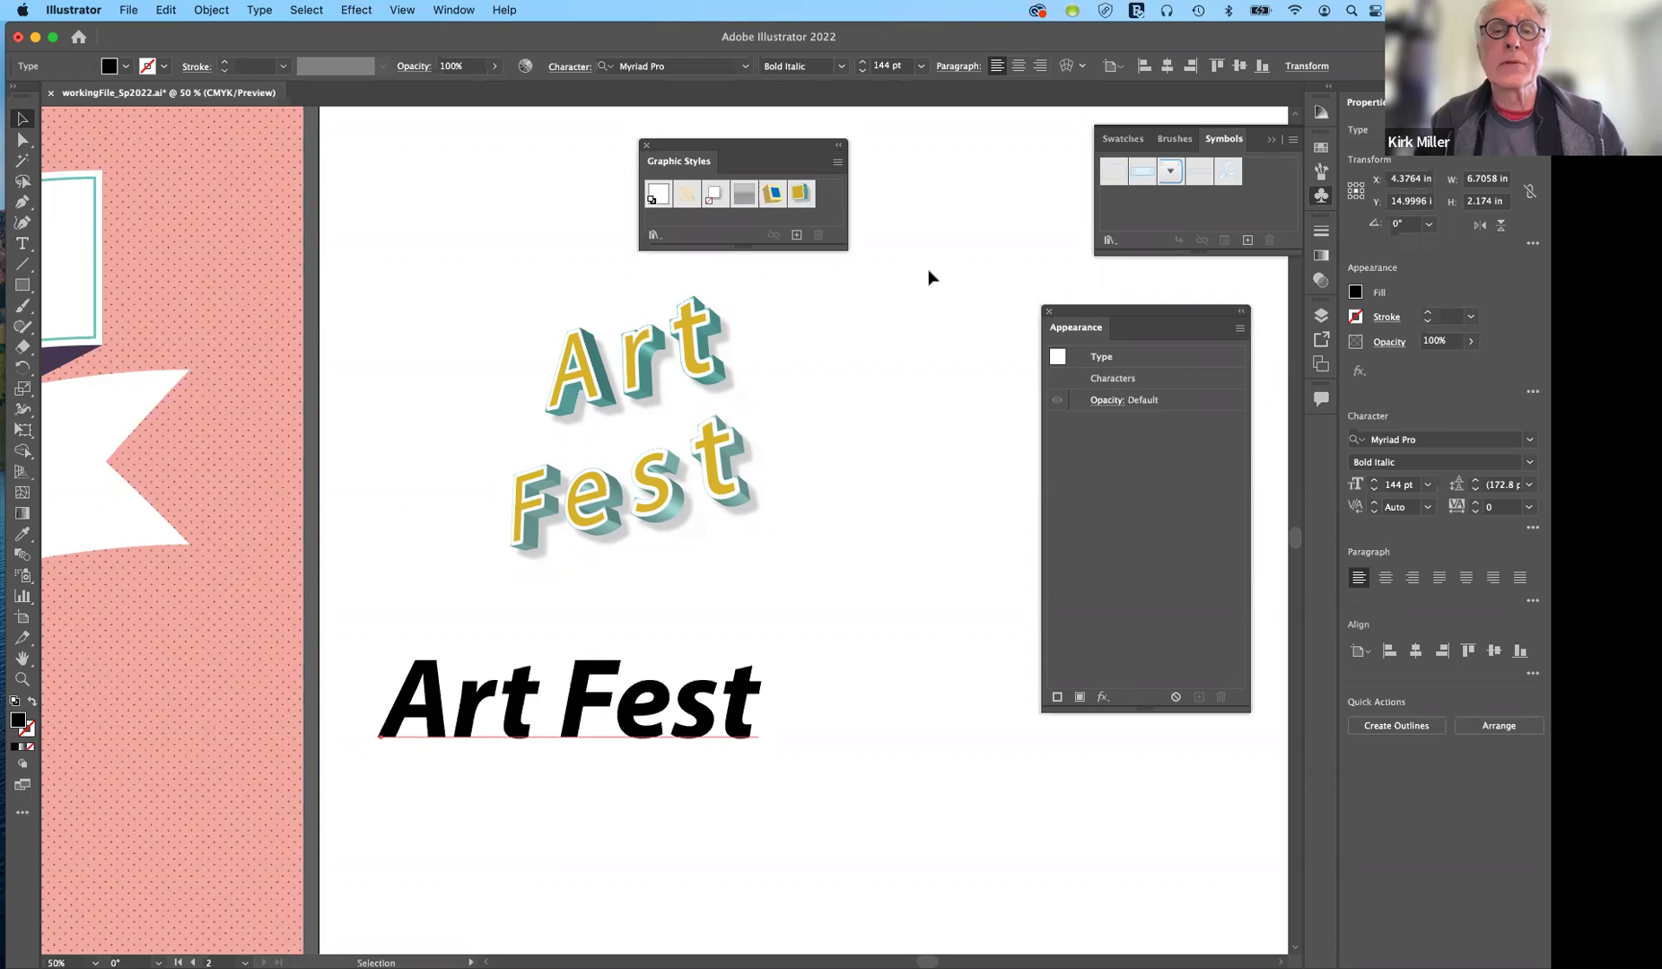
Load the 3D Effects graphic style library and apply 3D Effect 6 to the new "Art Fest" text.
drag(781, 150, 926, 142)
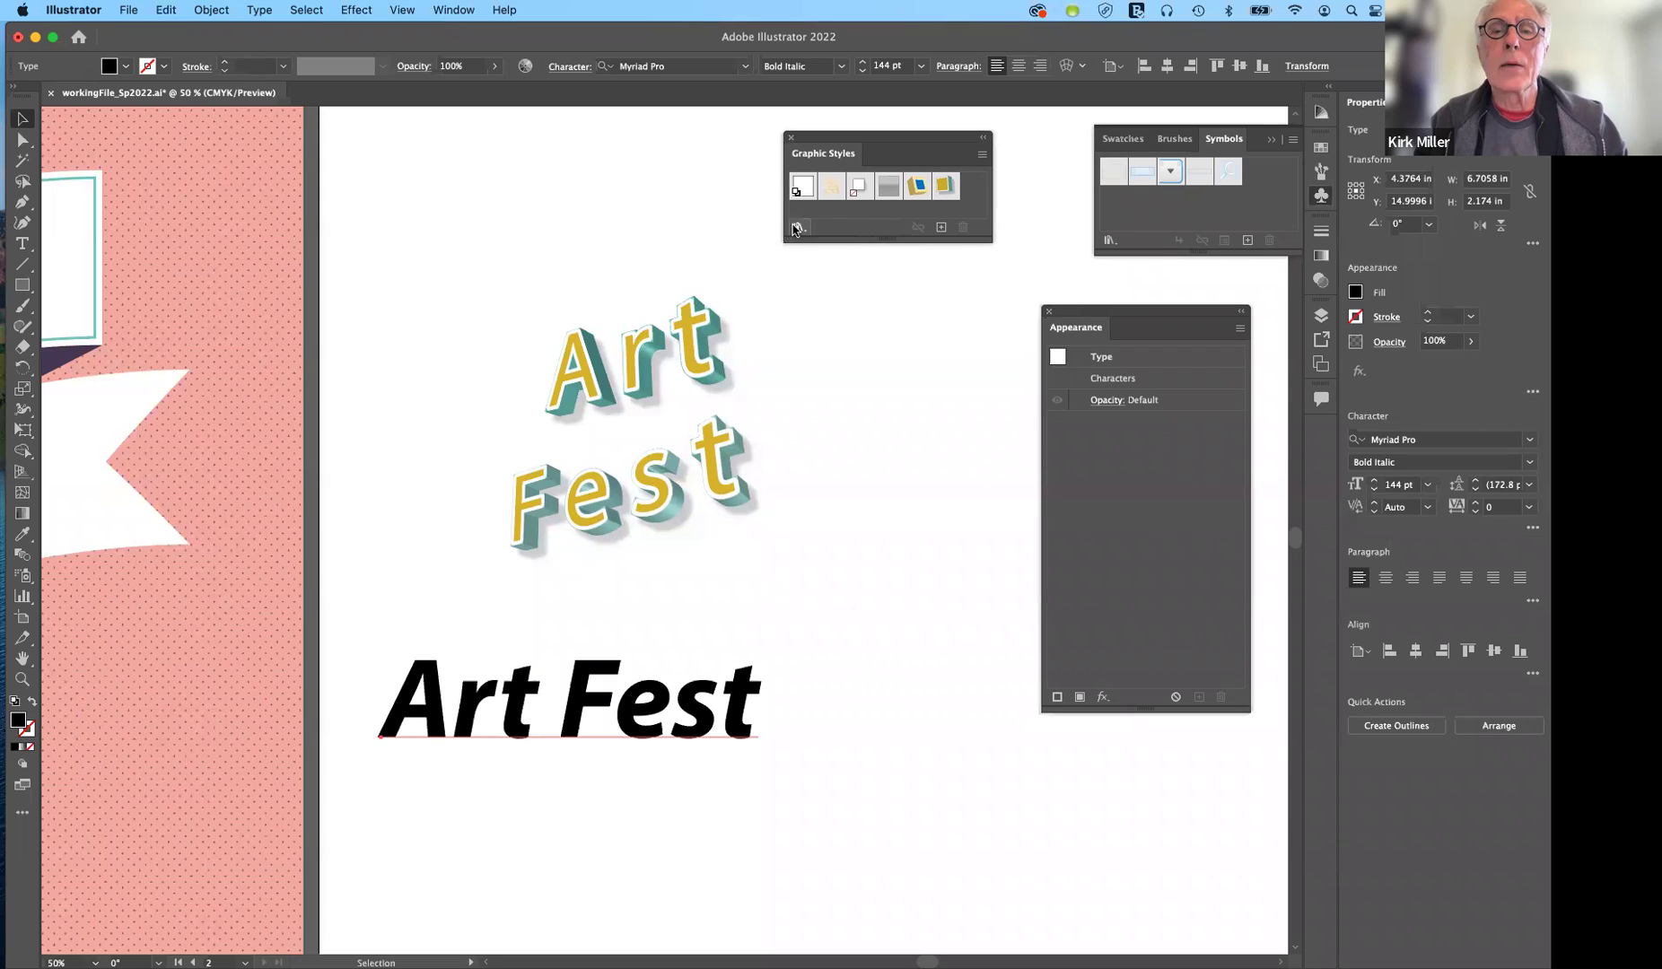
click(795, 229)
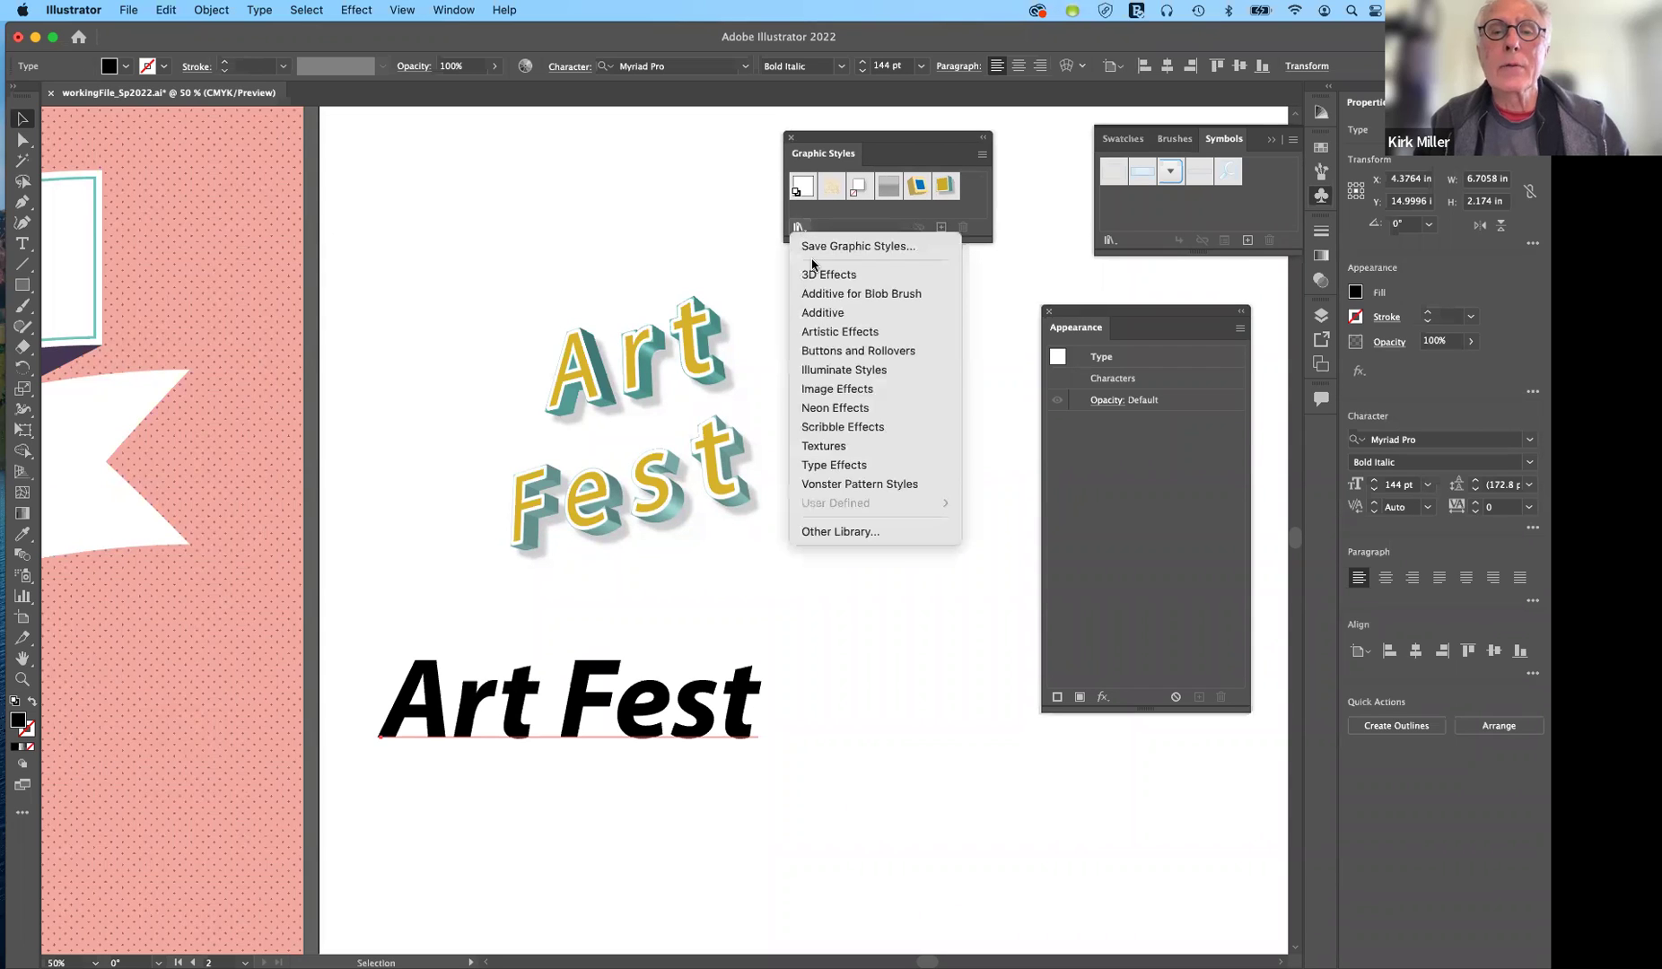
click(821, 276)
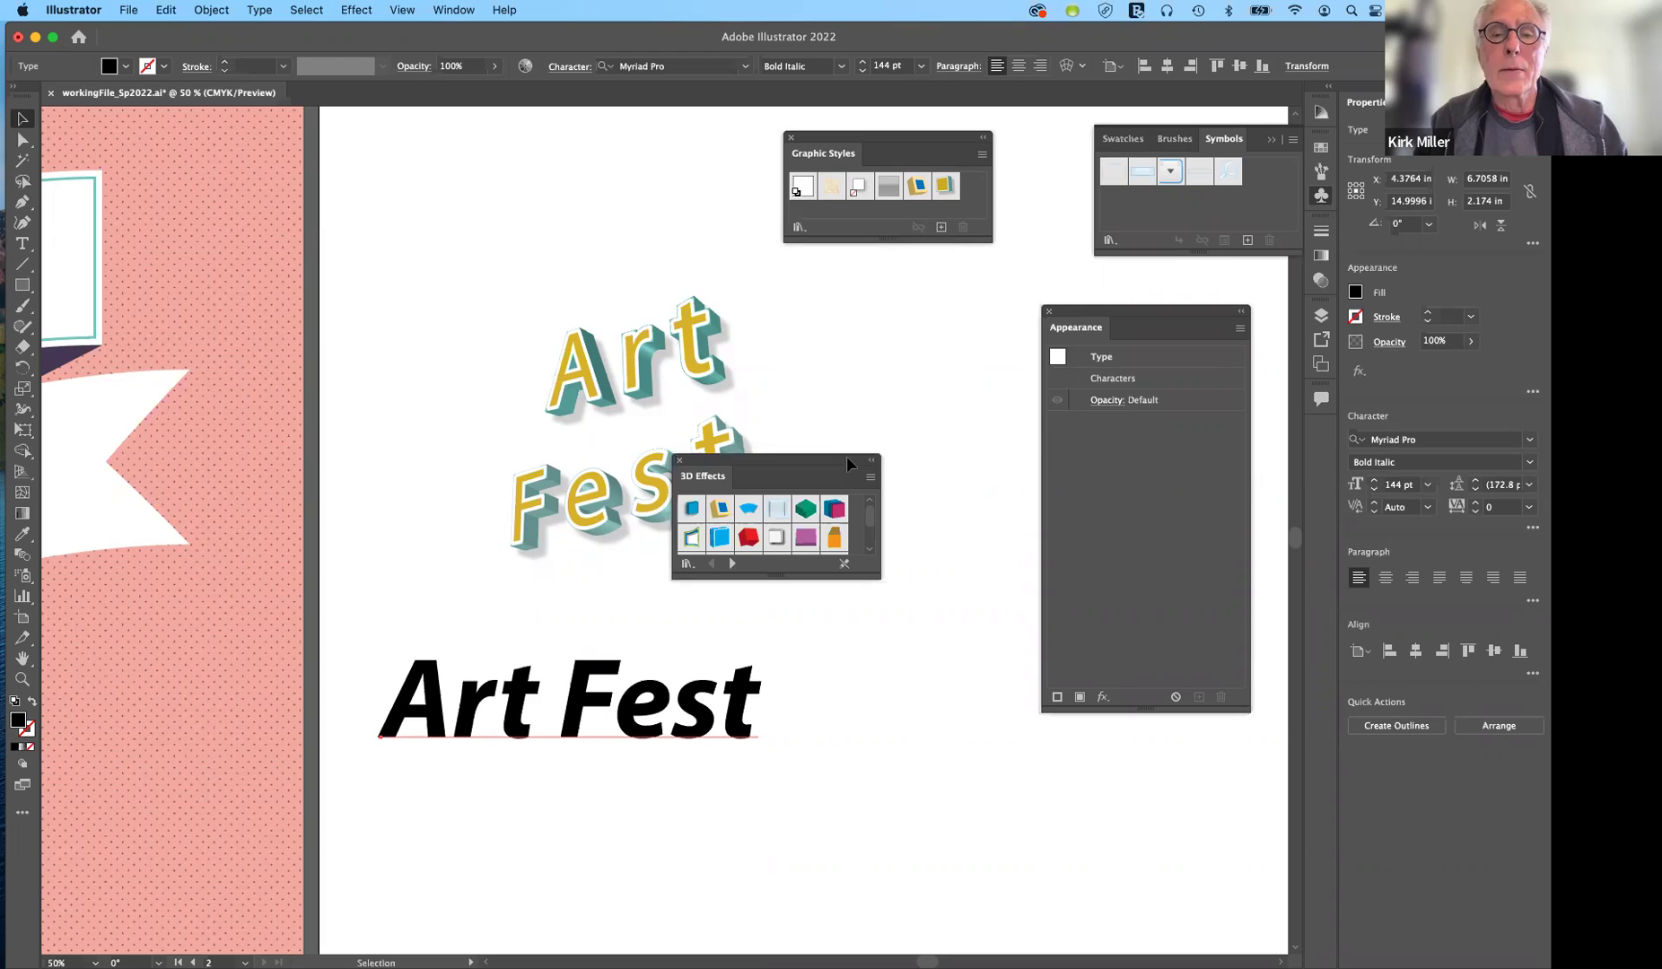
drag(1016, 339, 983, 344)
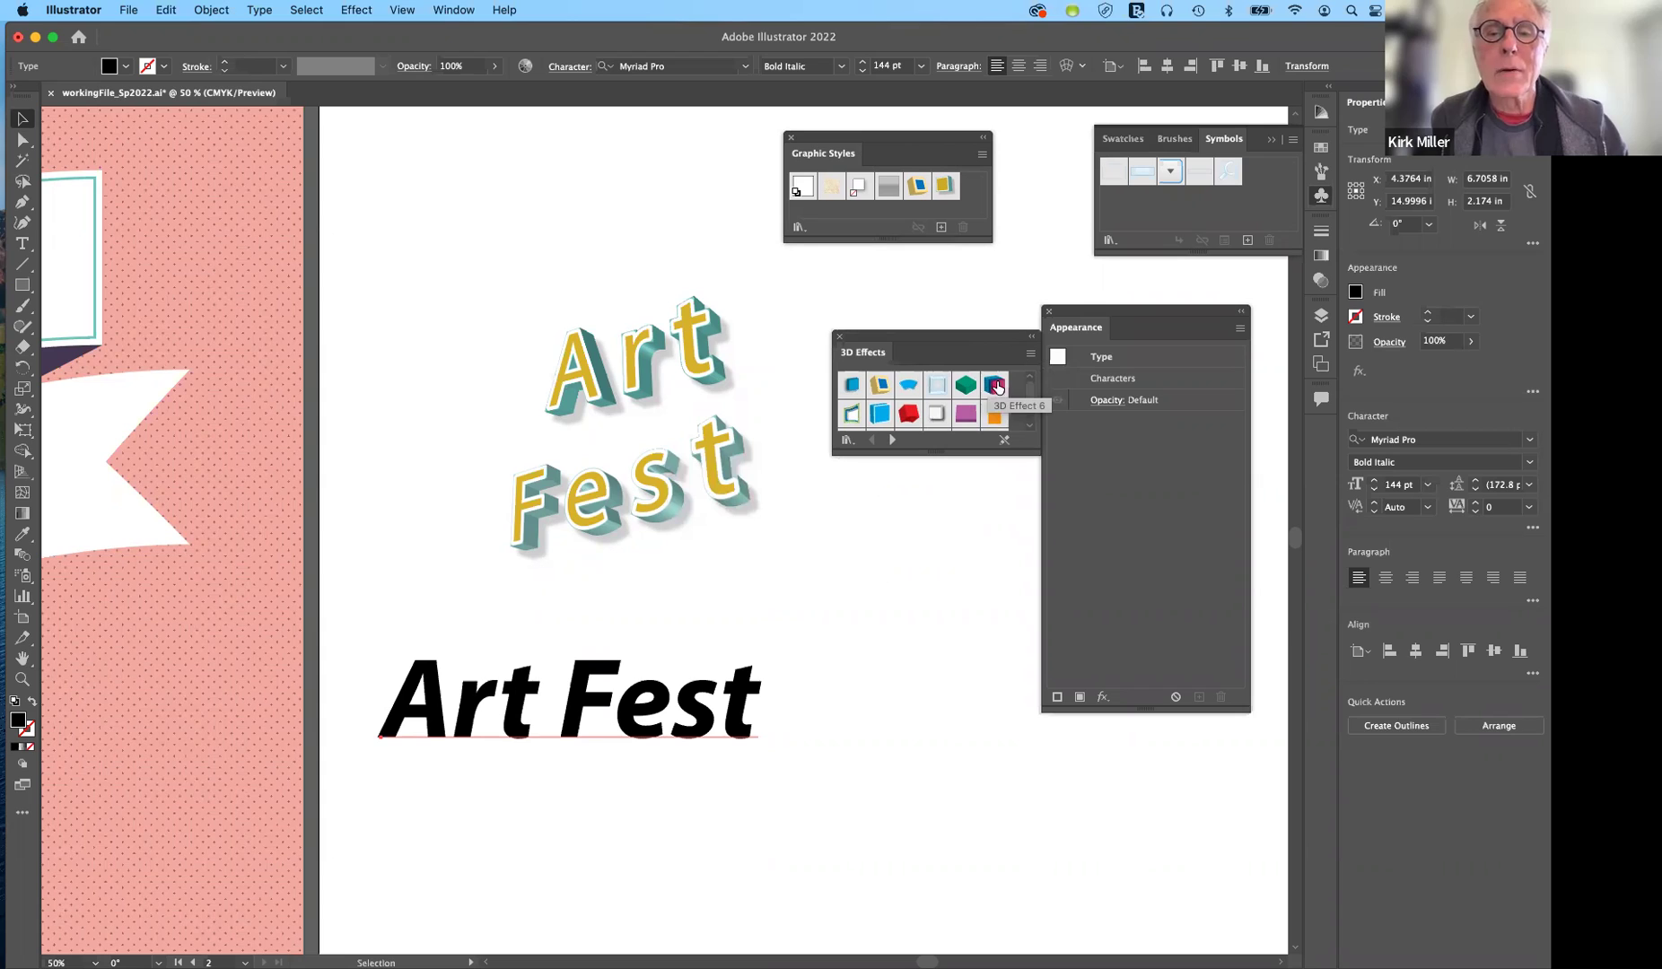
drag(960, 493, 962, 493)
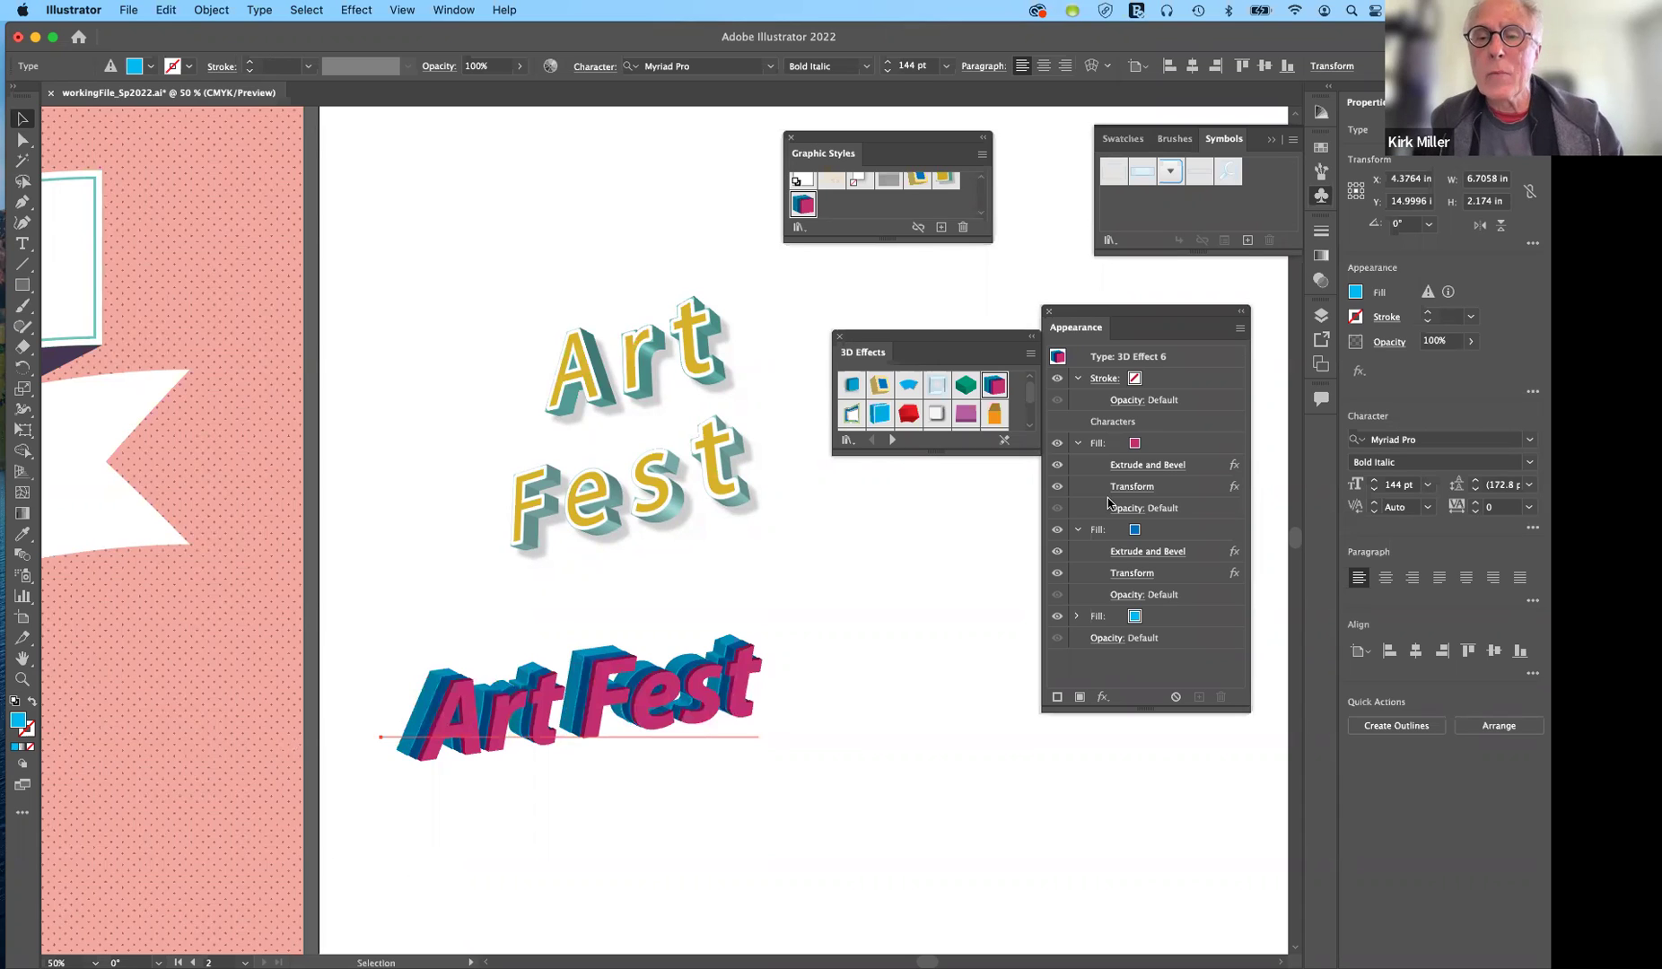
Examine the Extrude and Bevel settings of the magenta fill on the new "Art Fest" text without changing them.
drag(942, 338, 622, 123)
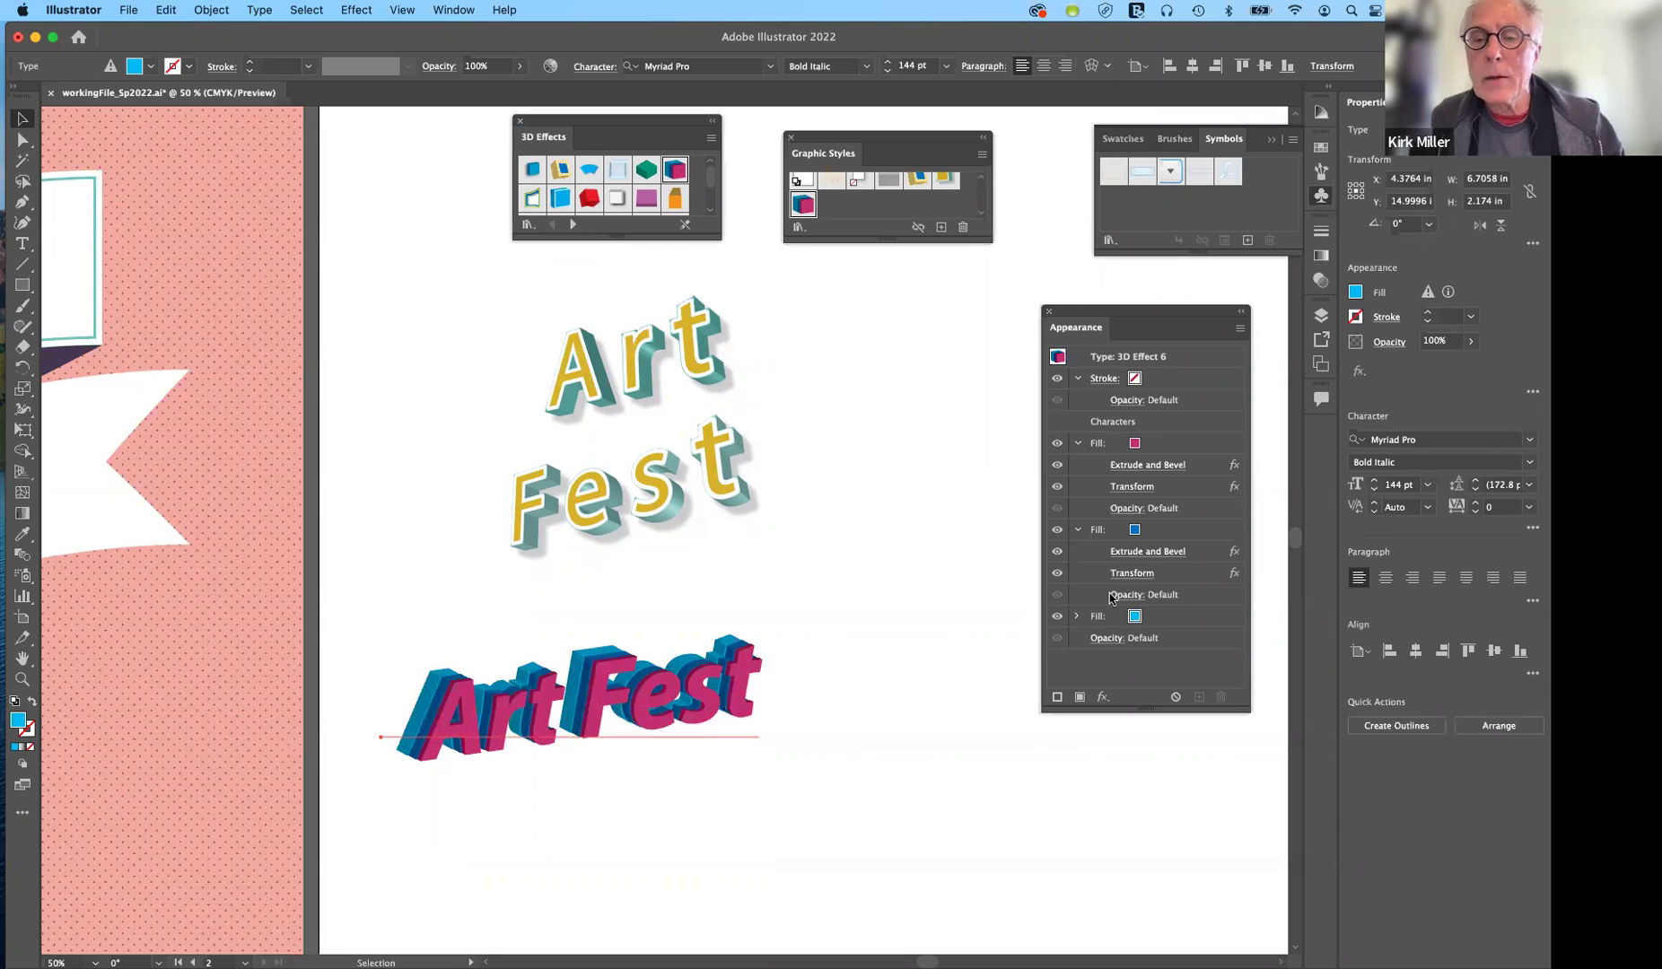
click(1151, 358)
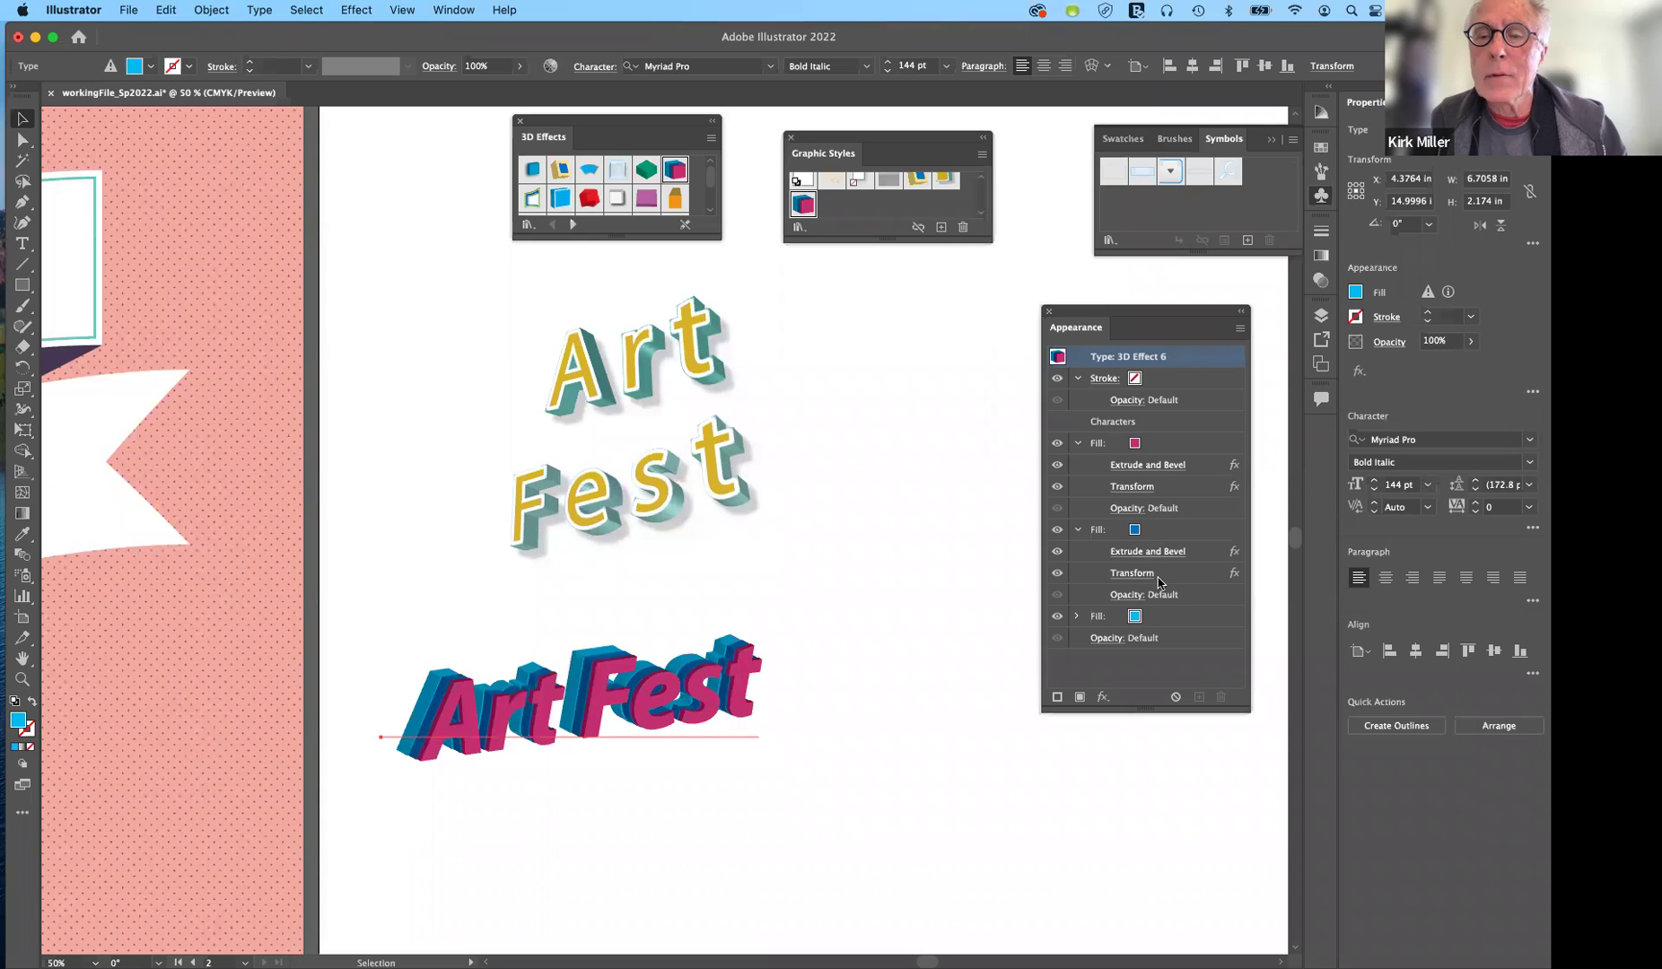
click(1138, 467)
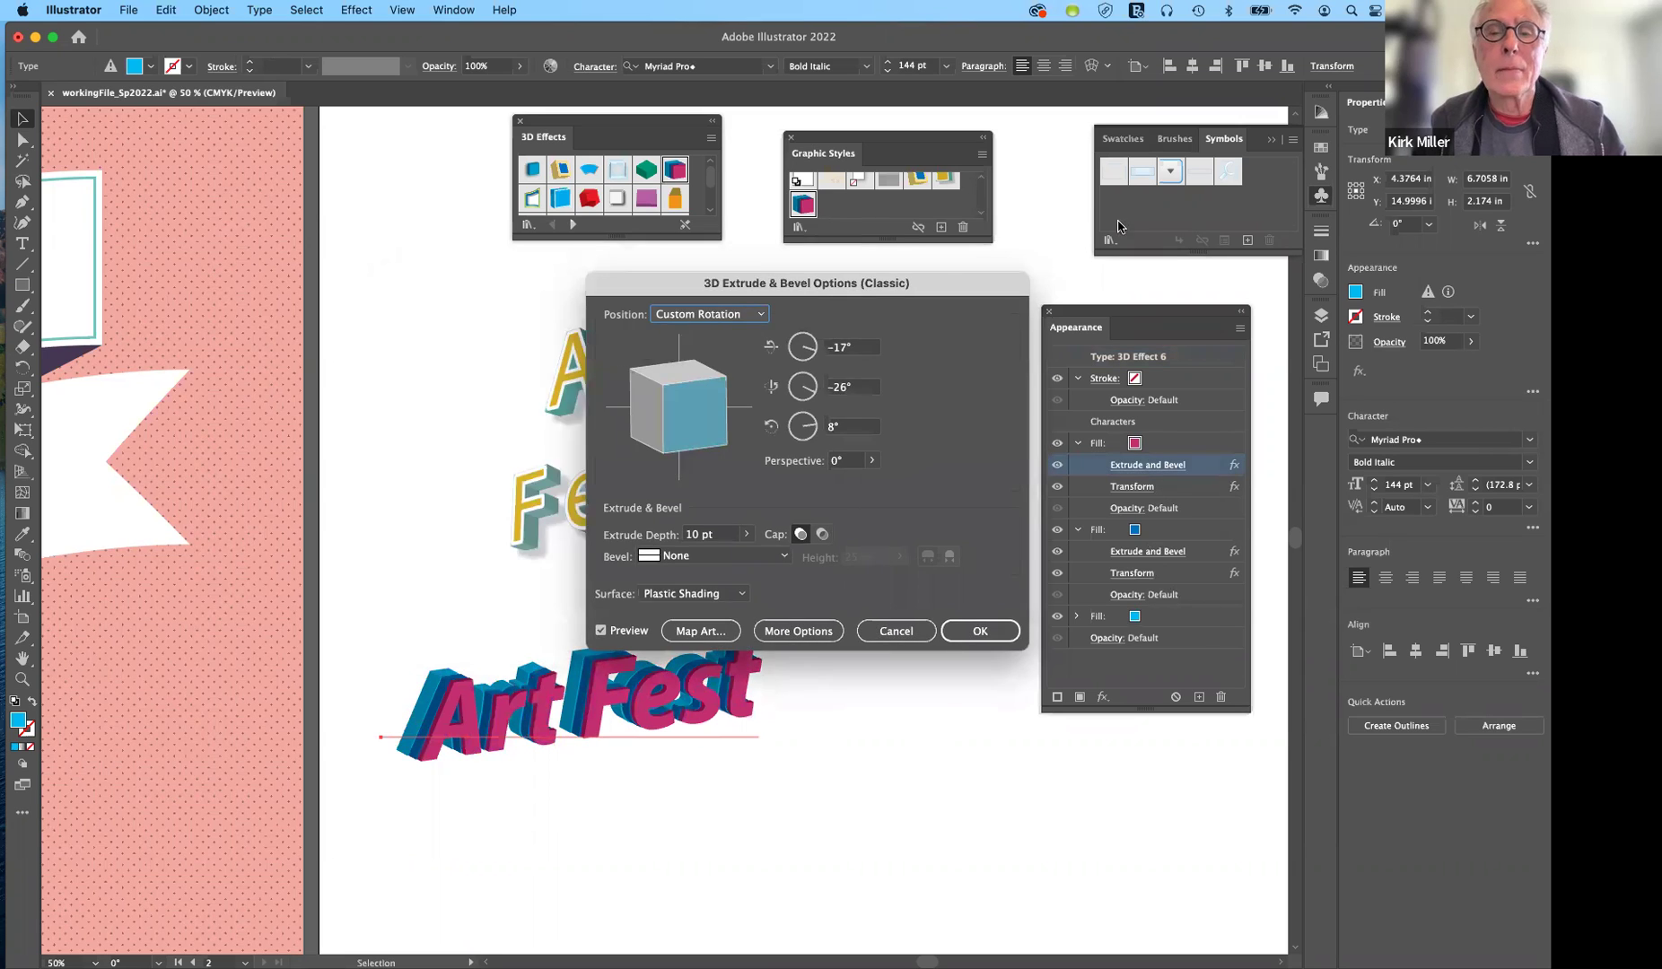
drag(906, 288, 1152, 212)
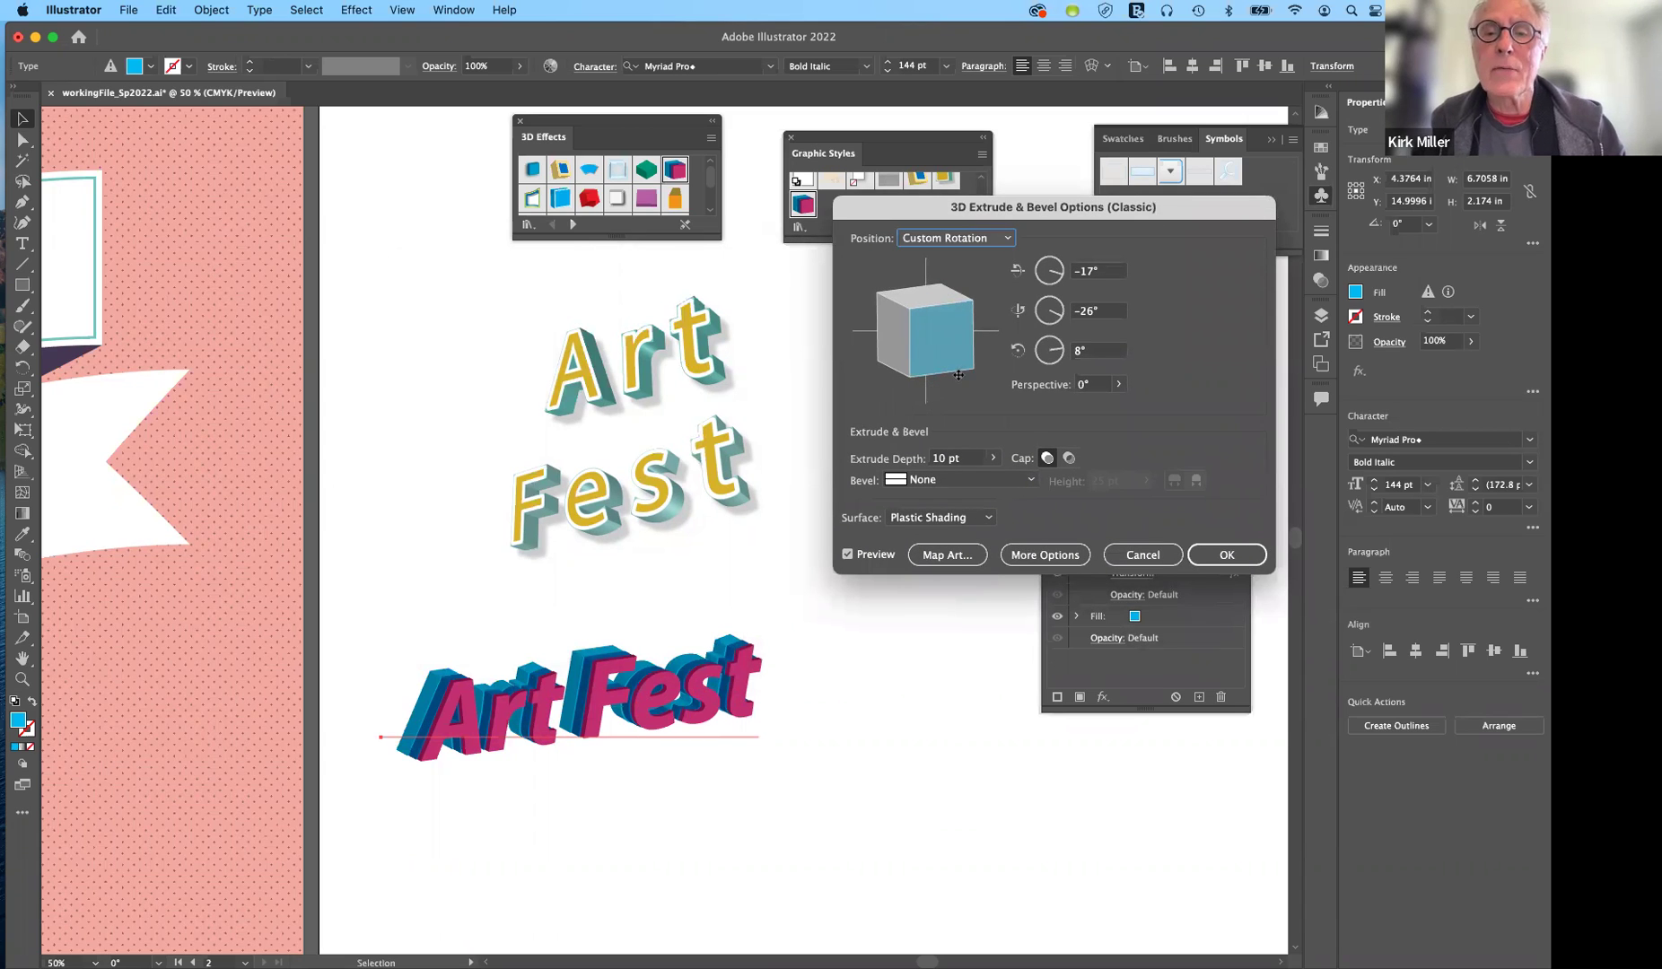
click(1143, 553)
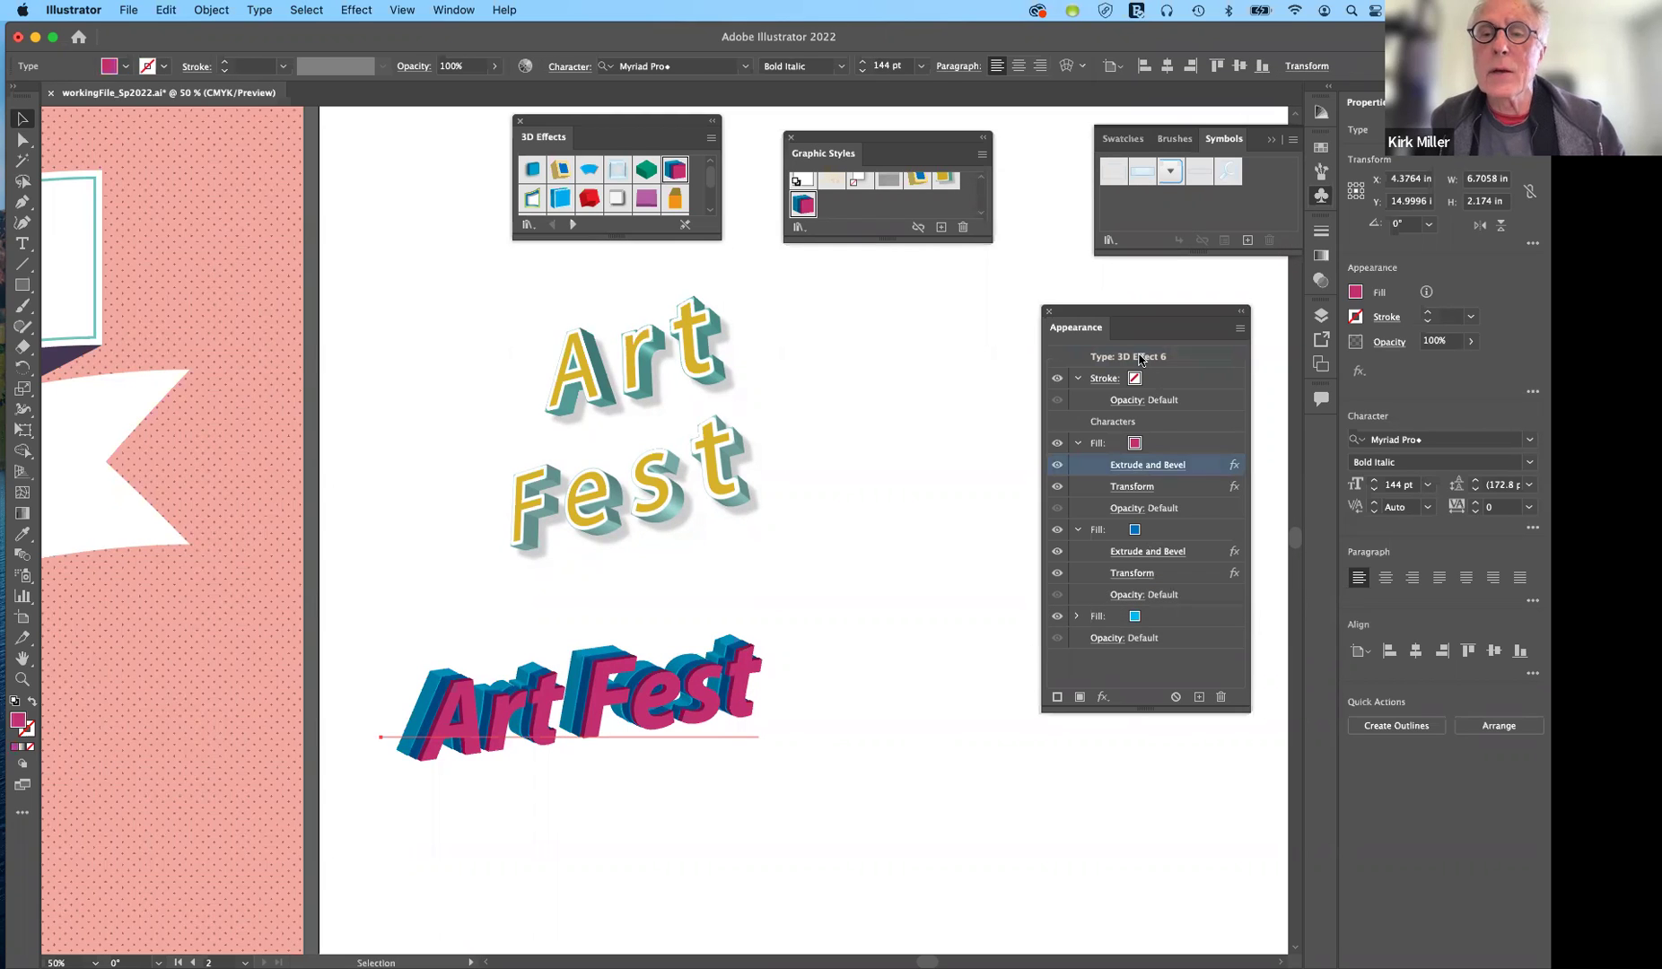
click(1138, 358)
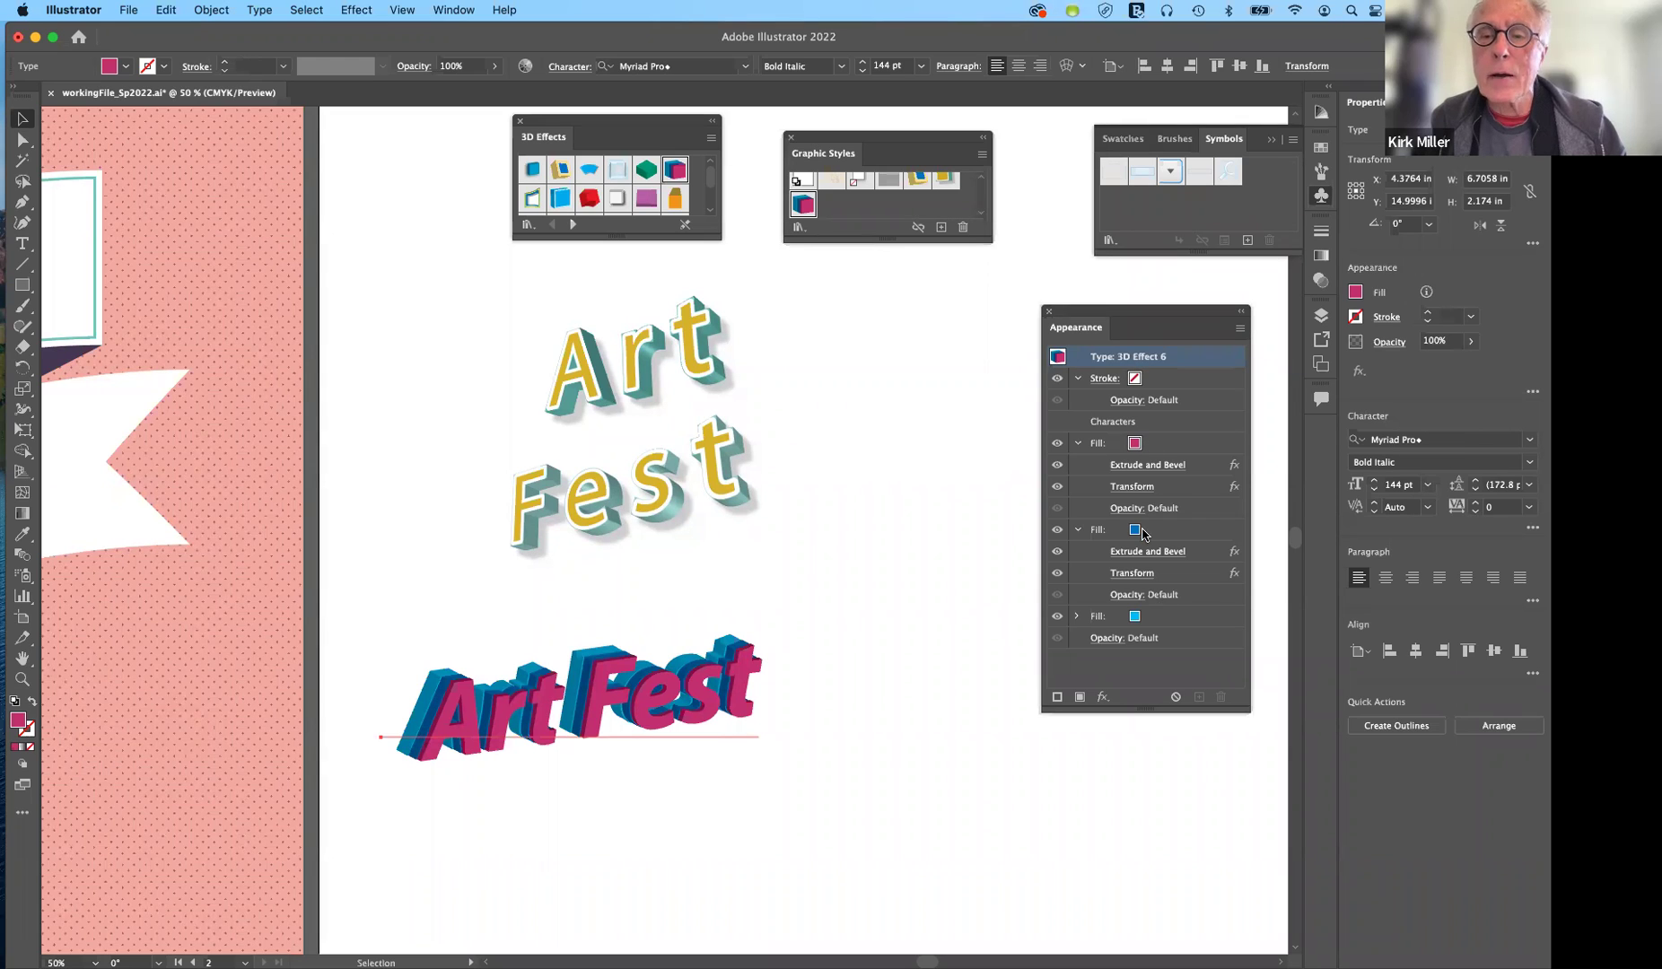
click(1151, 468)
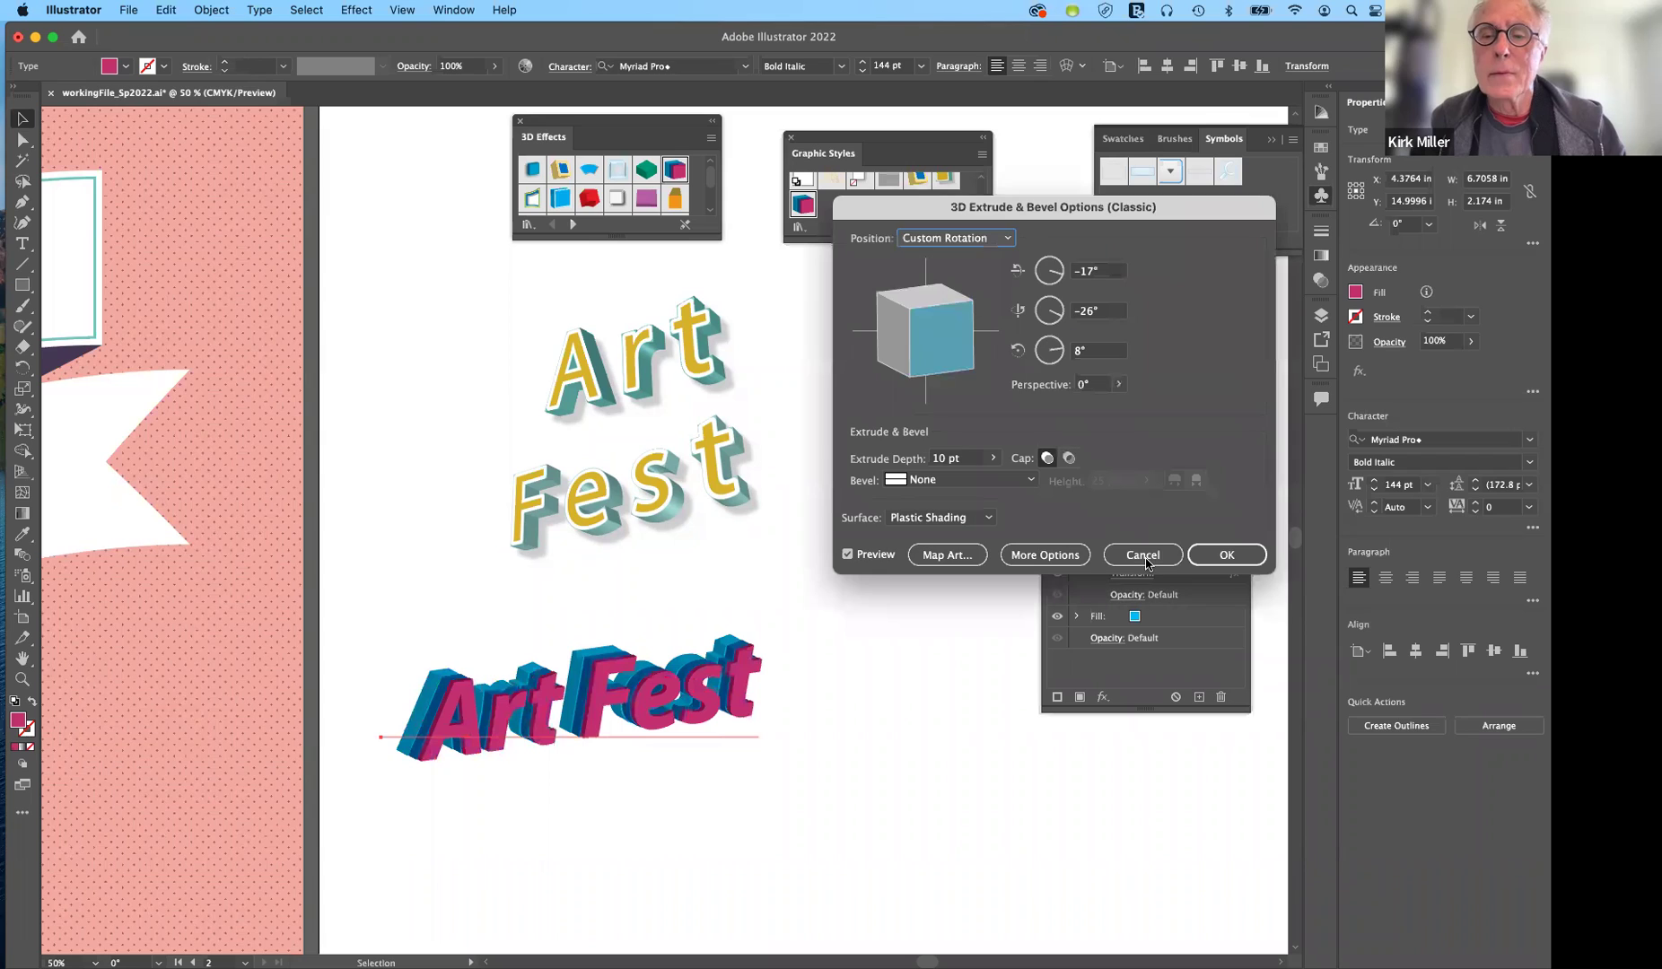
click(1127, 560)
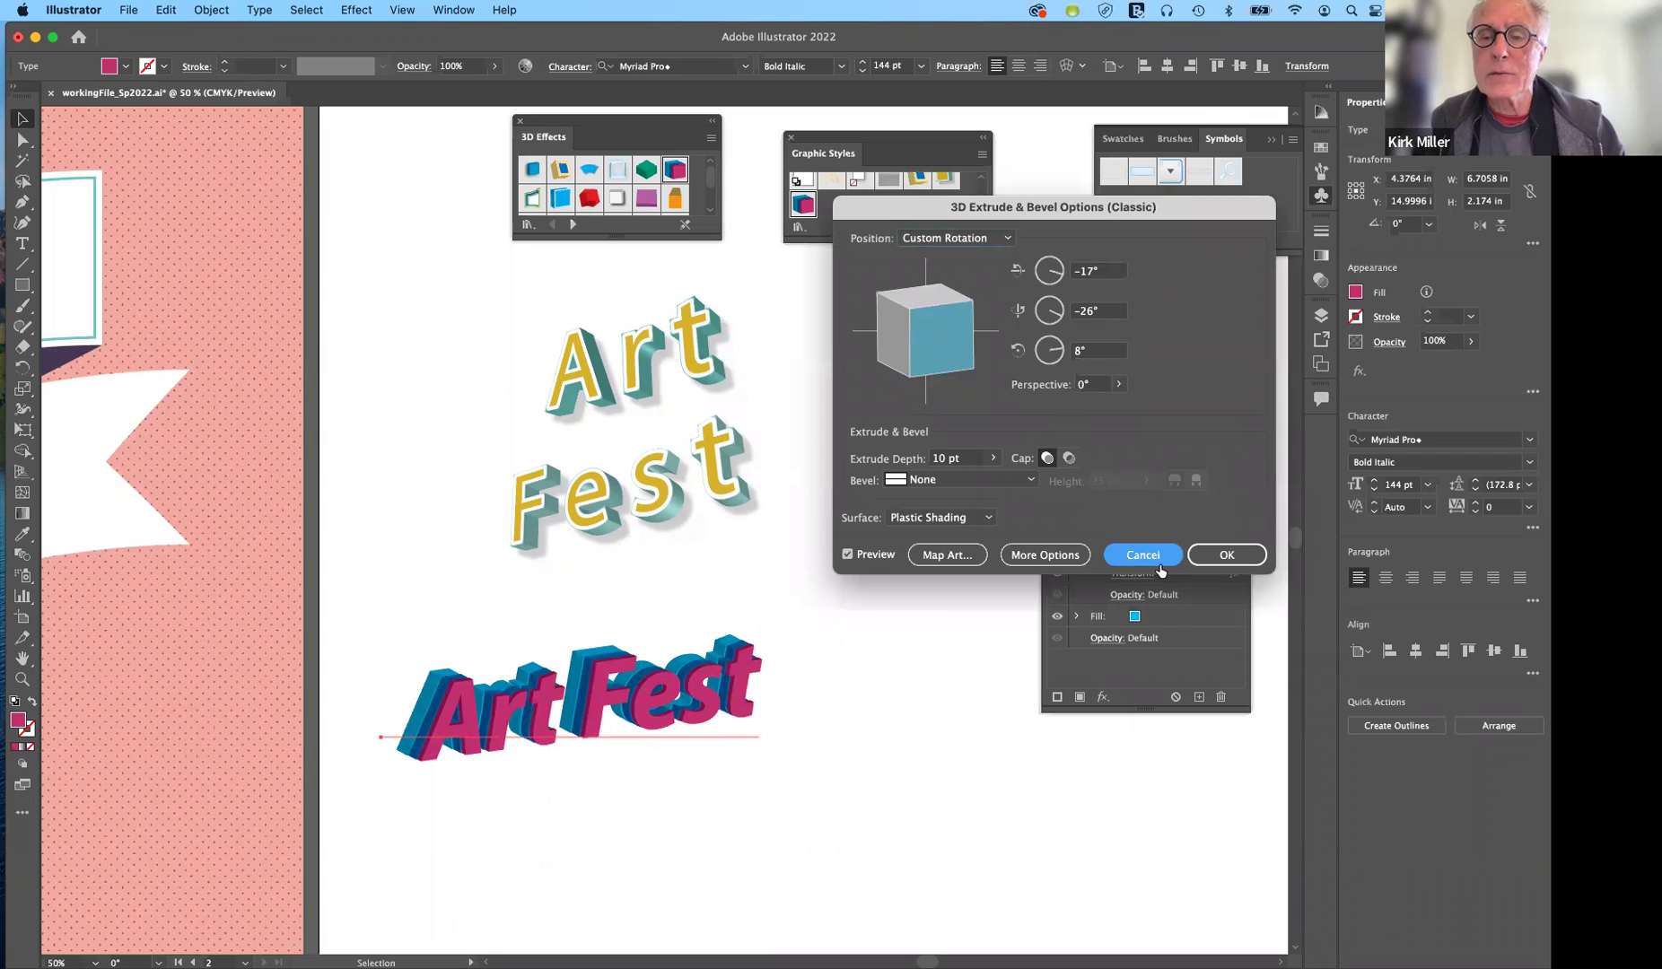
Clear the new "Art Fest" text's appearance and apply the Extrude & Bevel effect from 3D and Materials.
click(1171, 698)
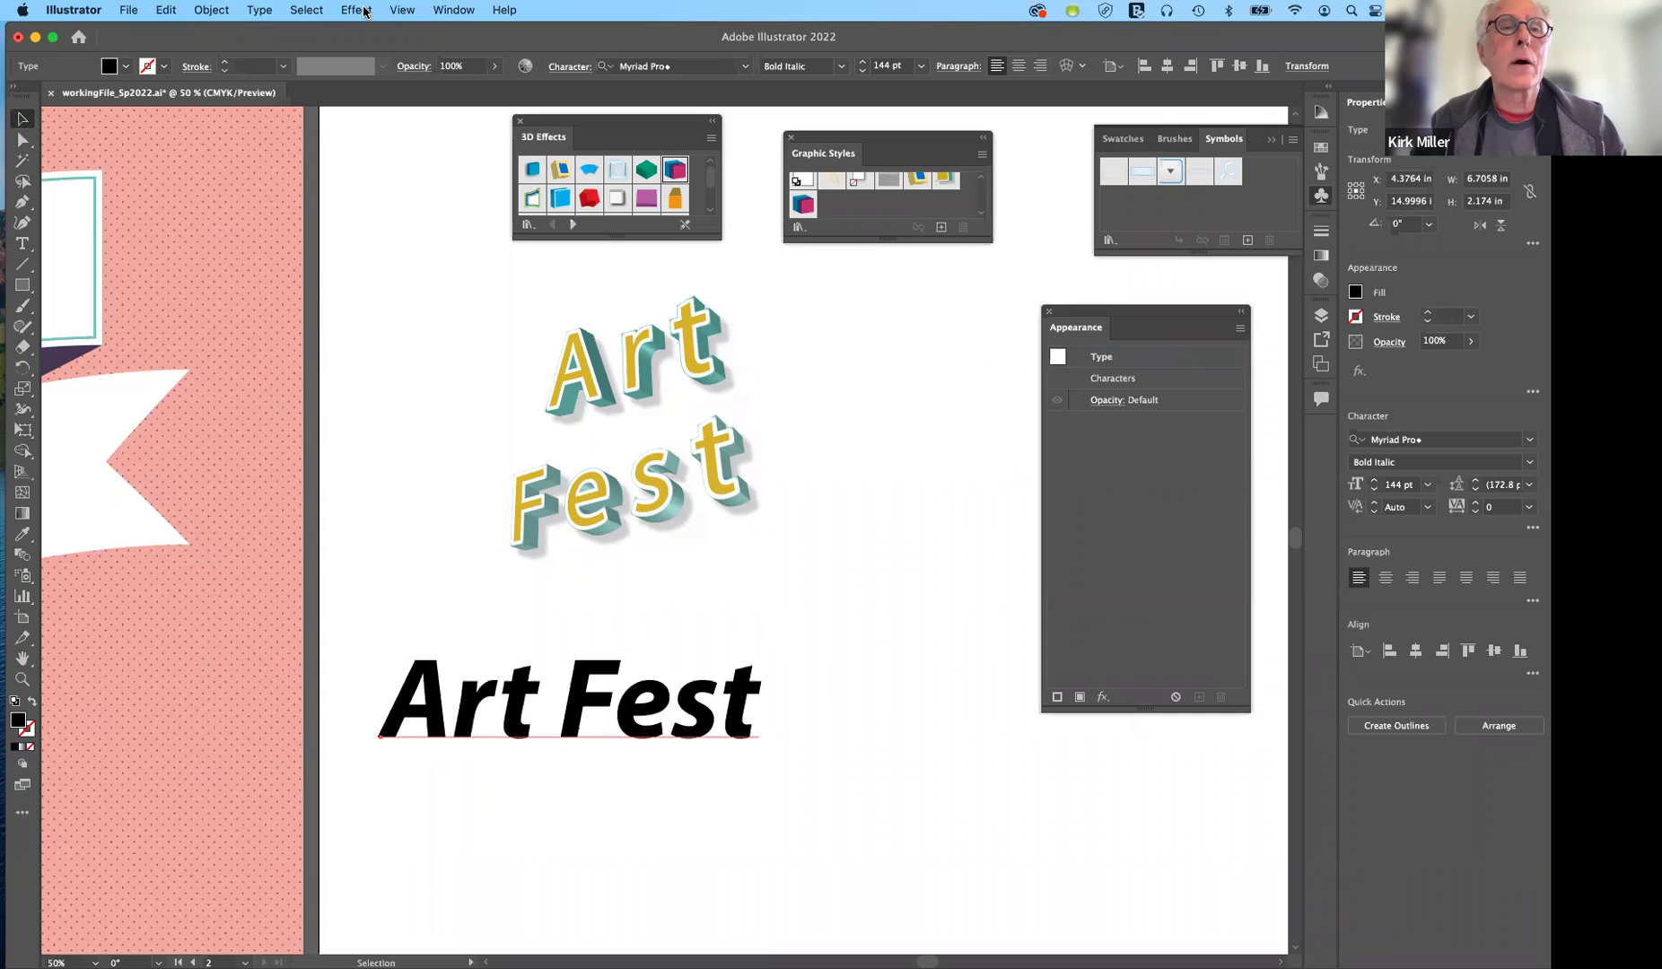
click(356, 10)
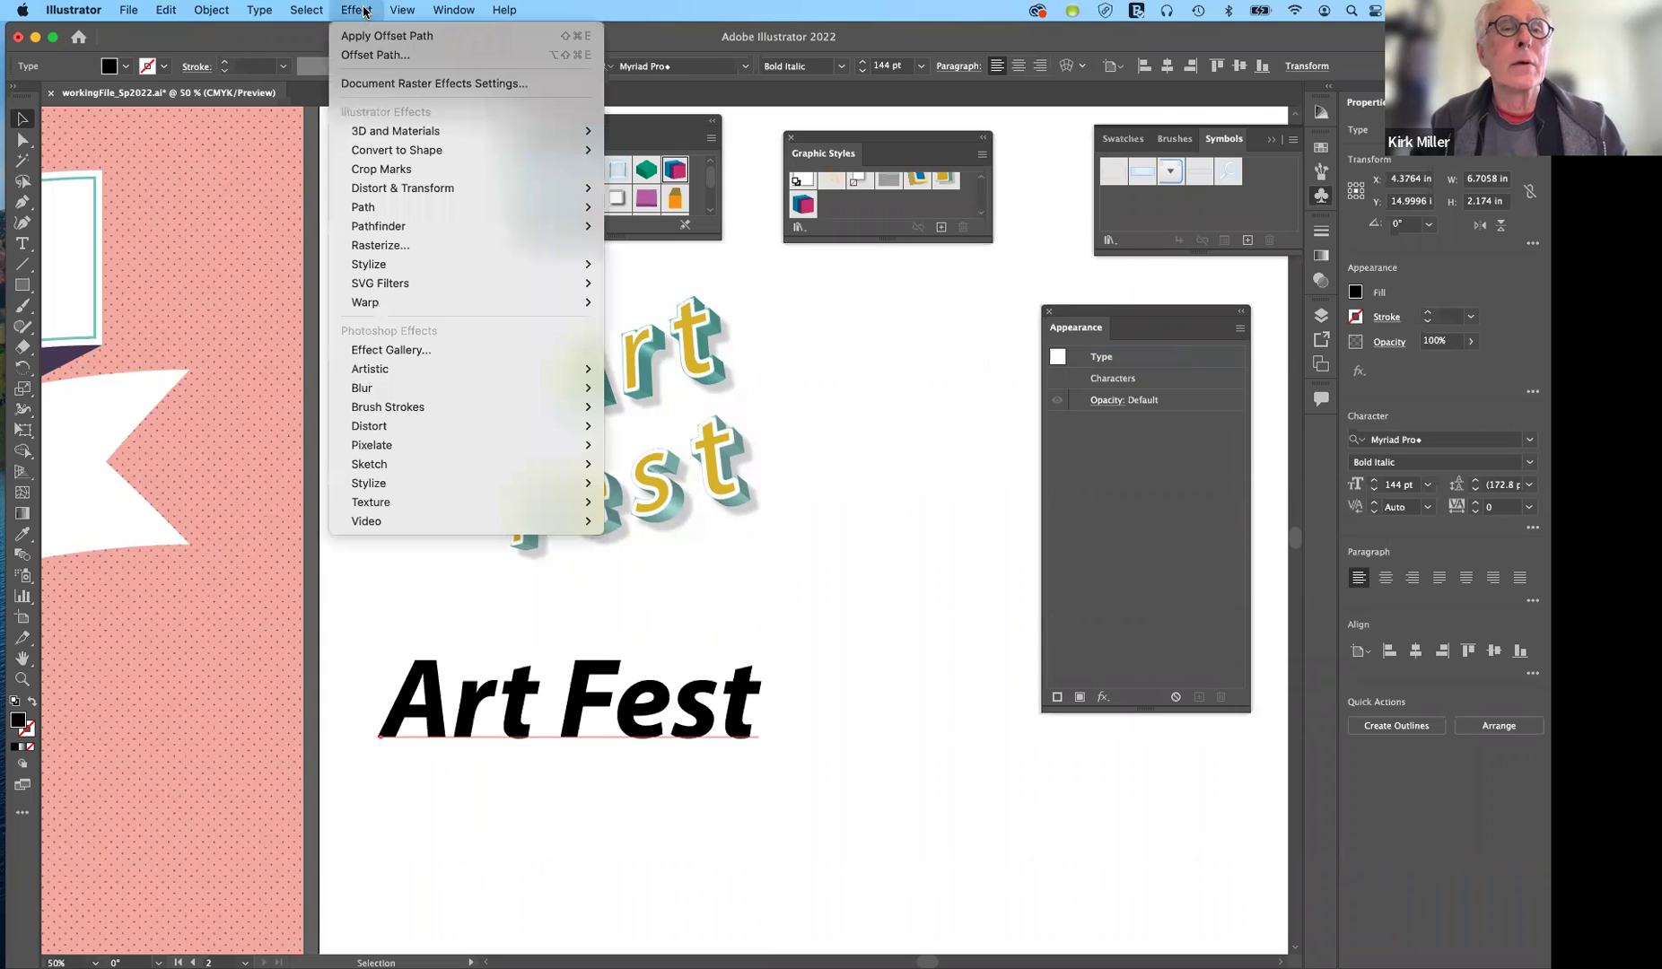
mouse_move(397, 134)
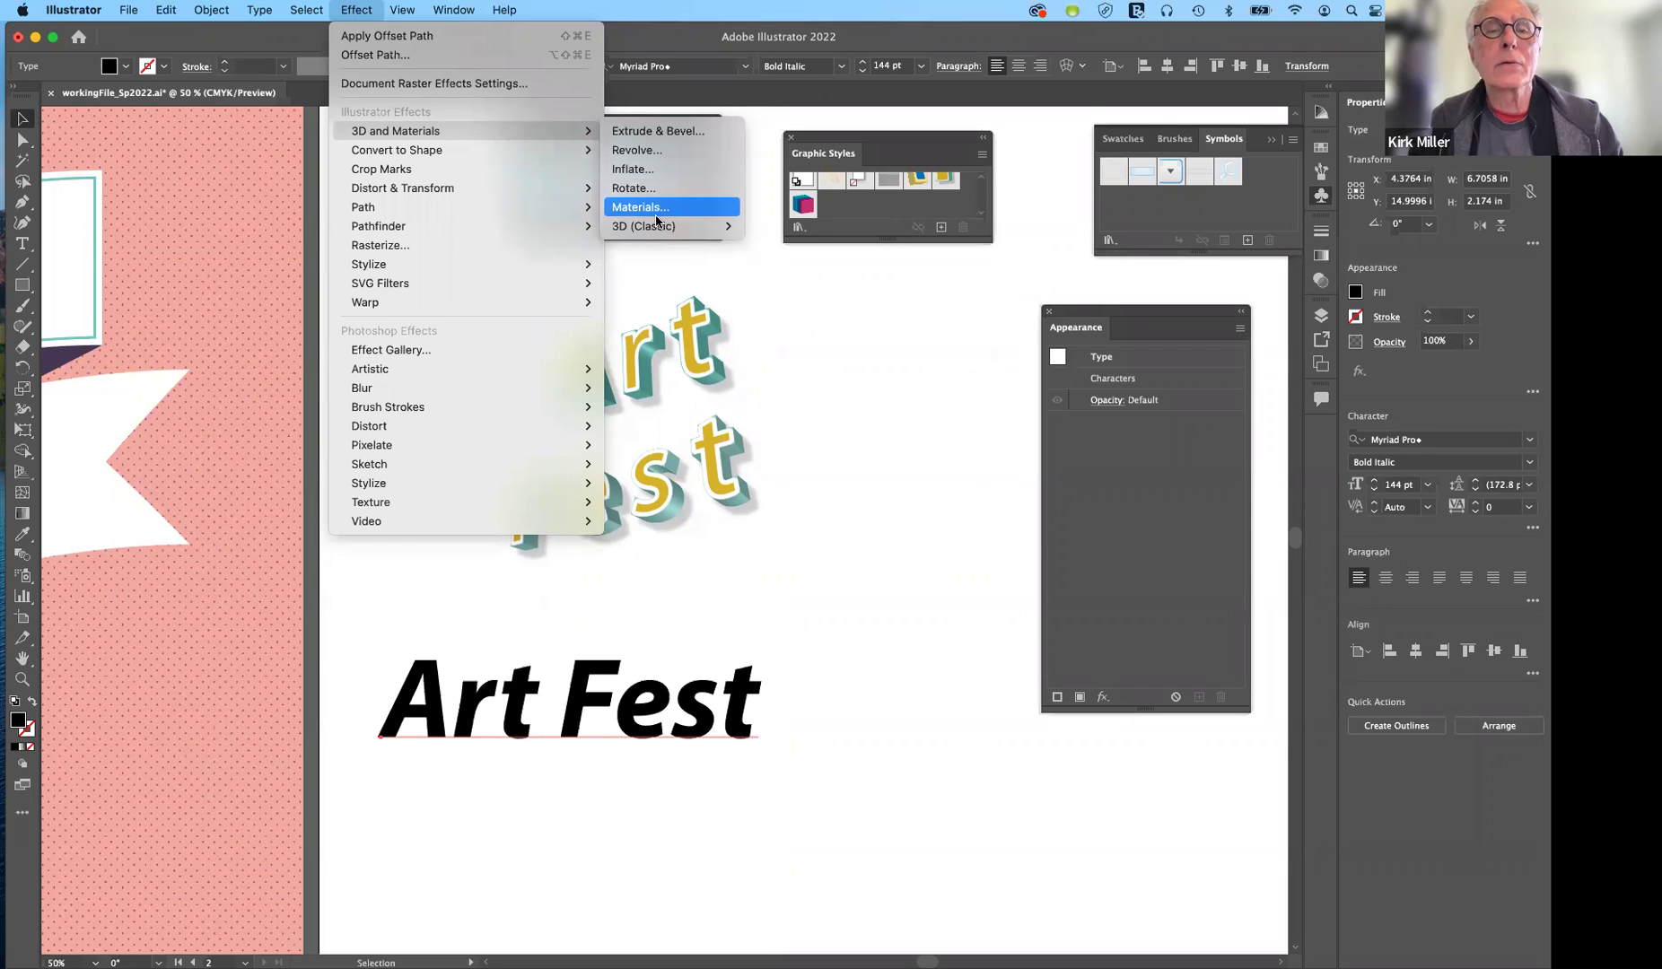
mouse_move(658, 230)
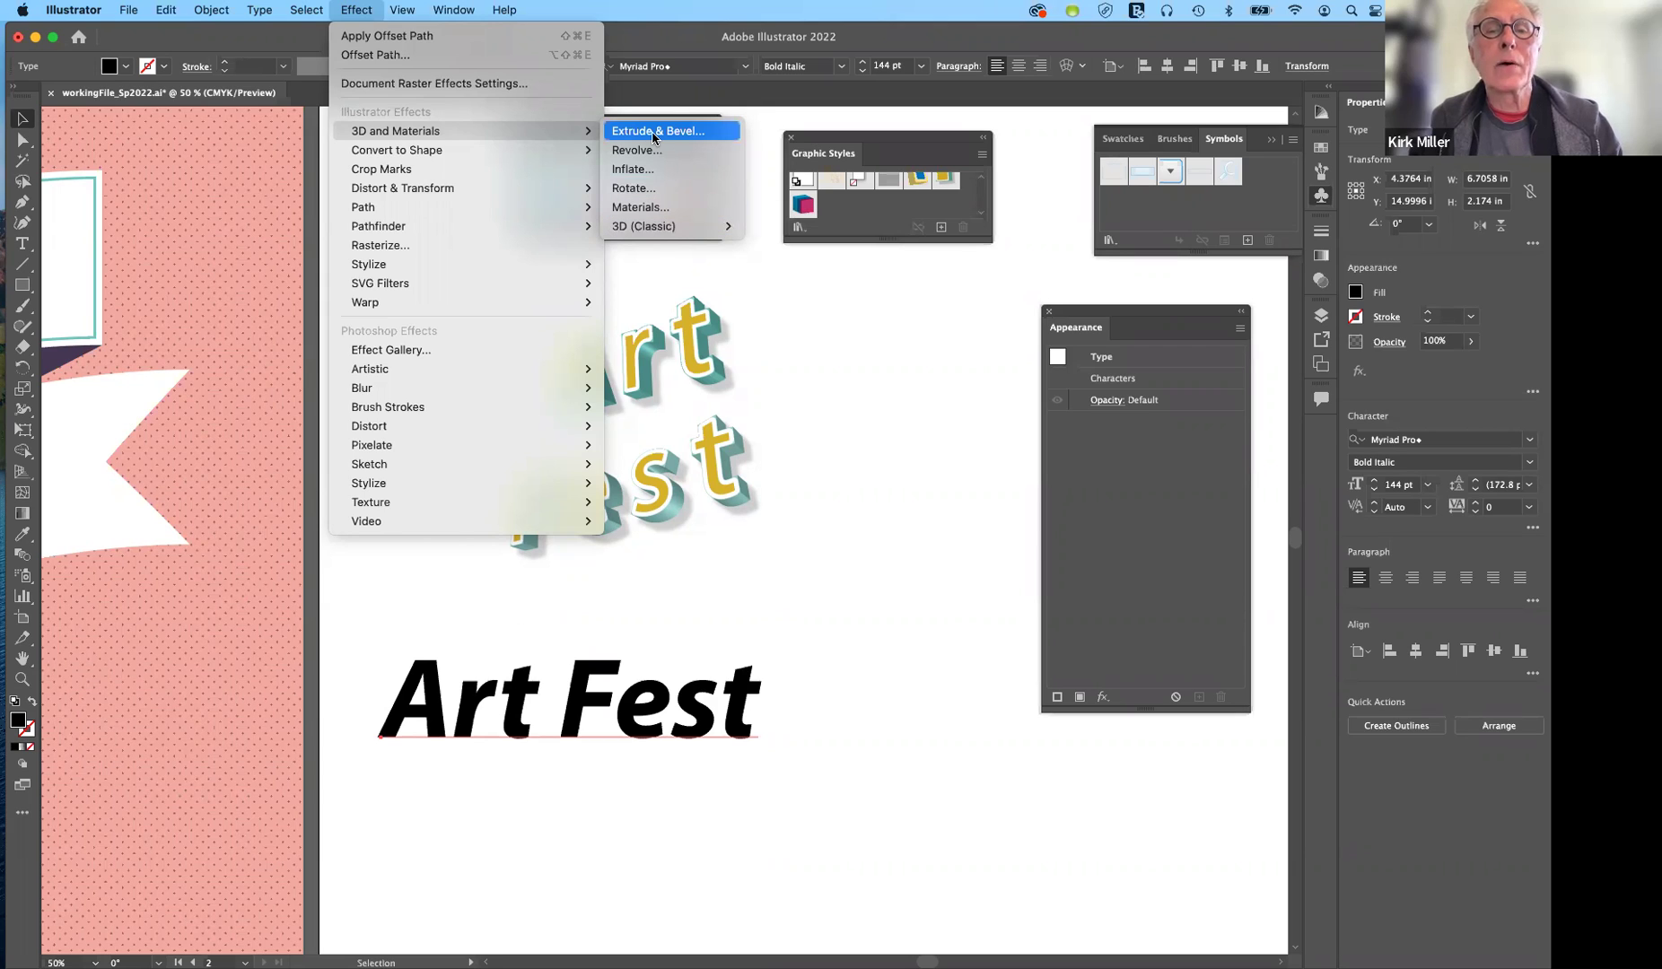
click(812, 429)
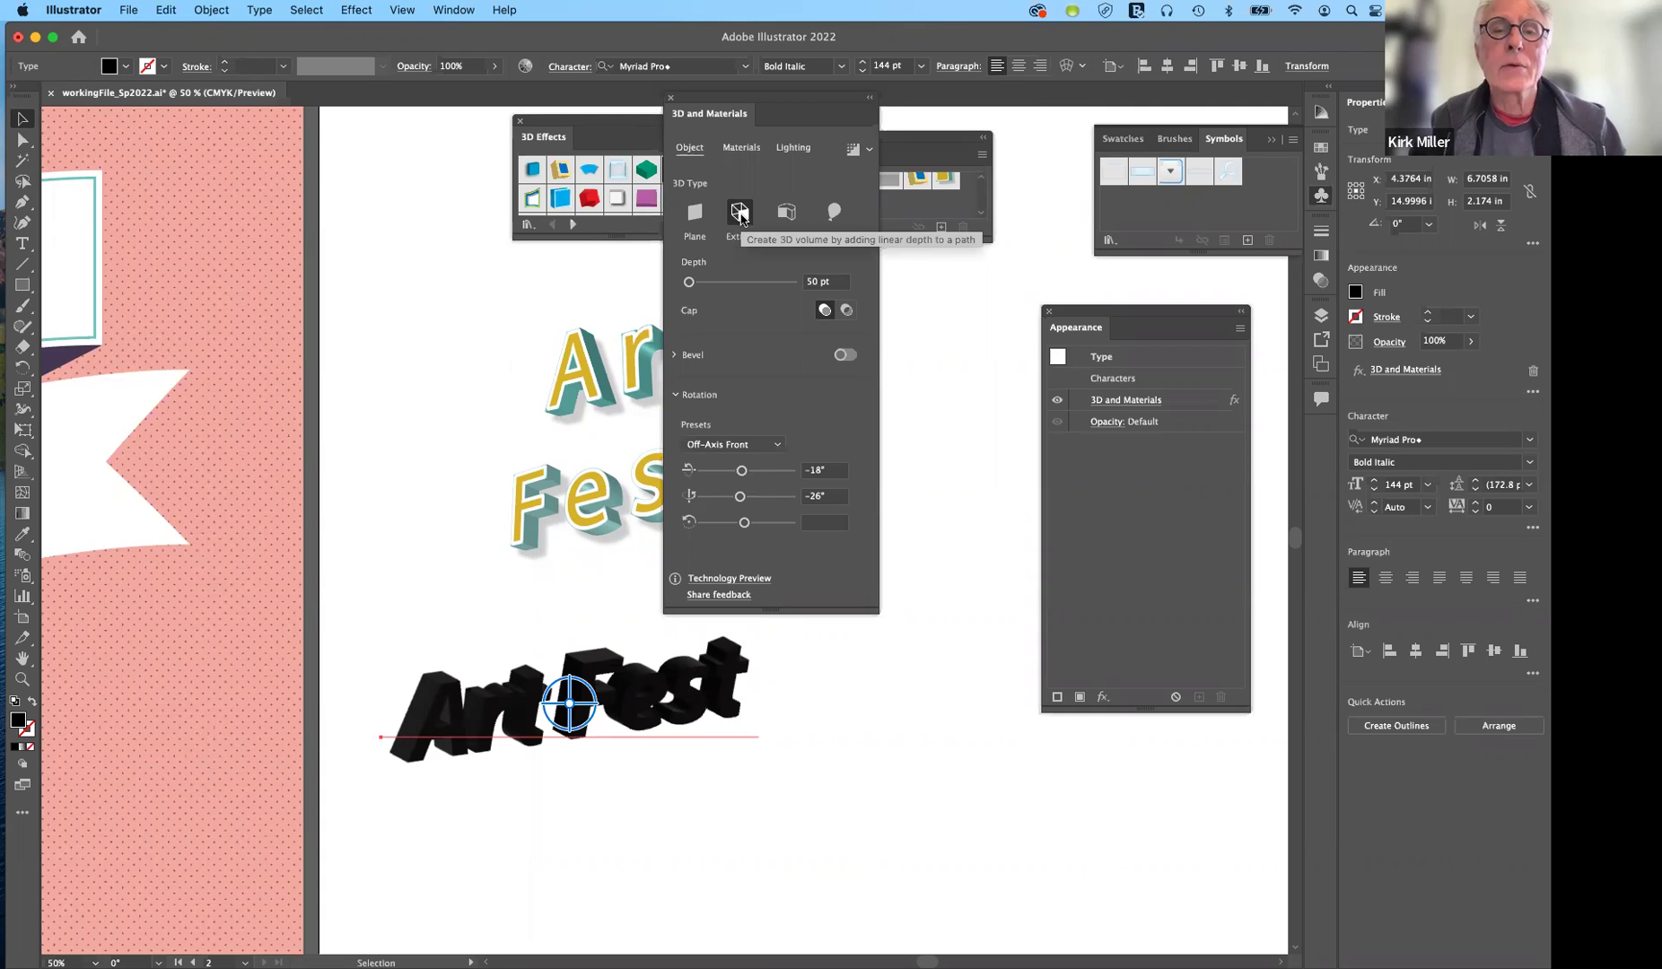
Try the Plane, Extrude and Revolve 3D types on the new "Art Fest" text and set it back to Extrude.
click(694, 213)
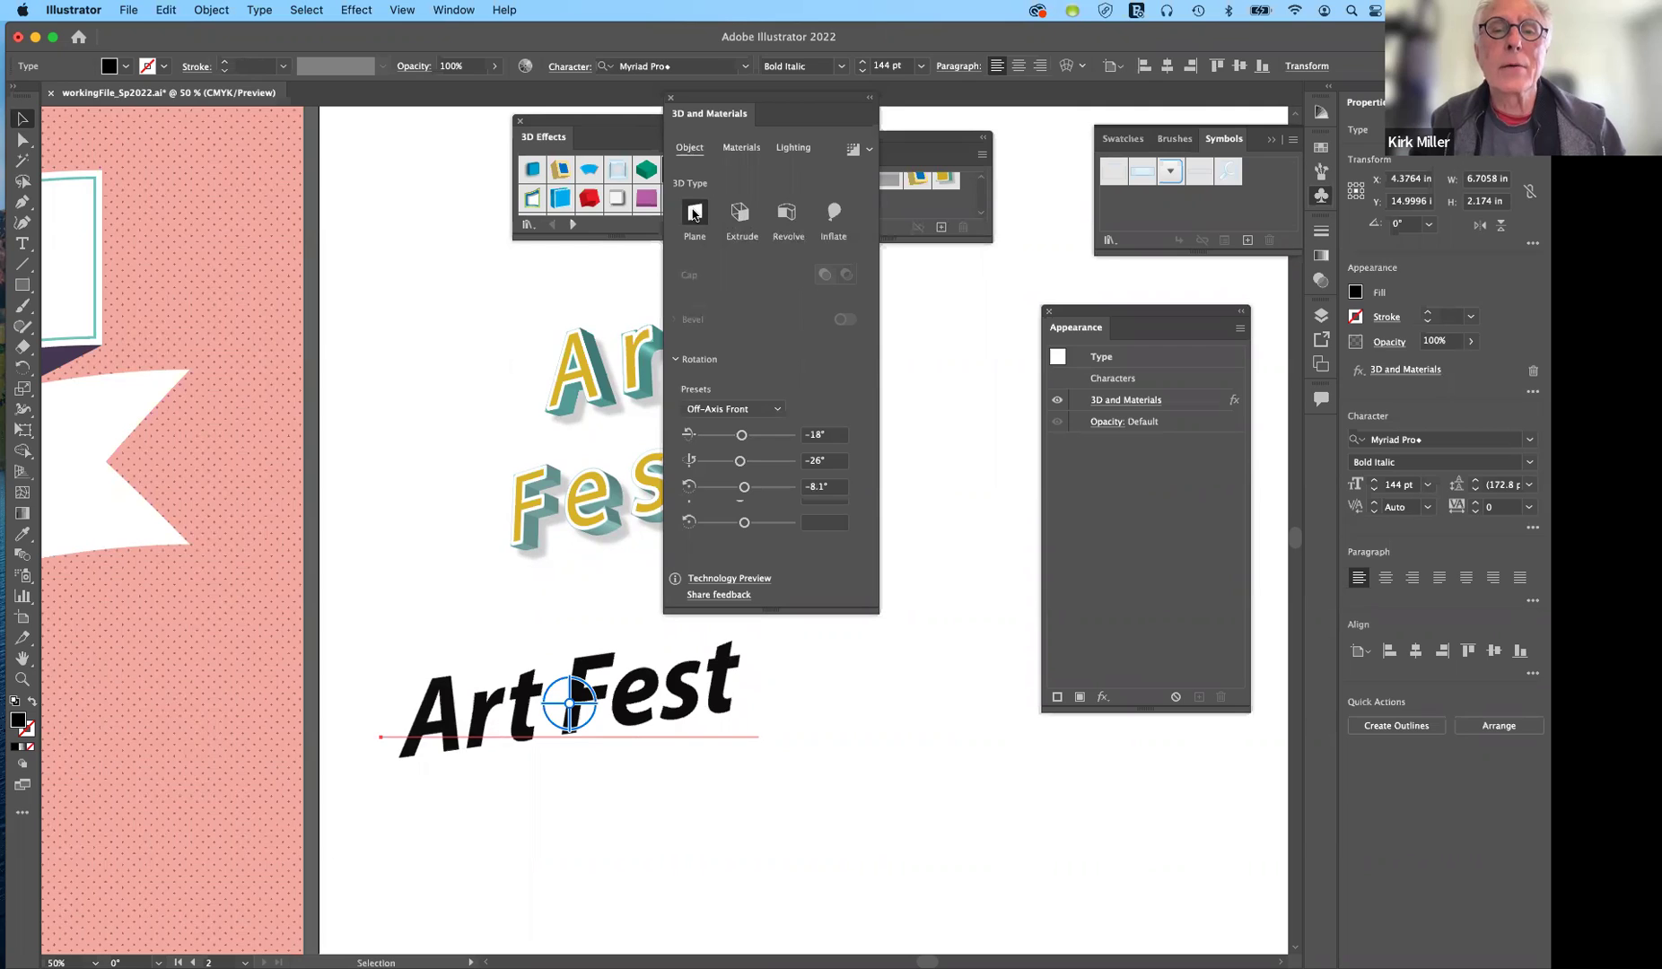
click(740, 214)
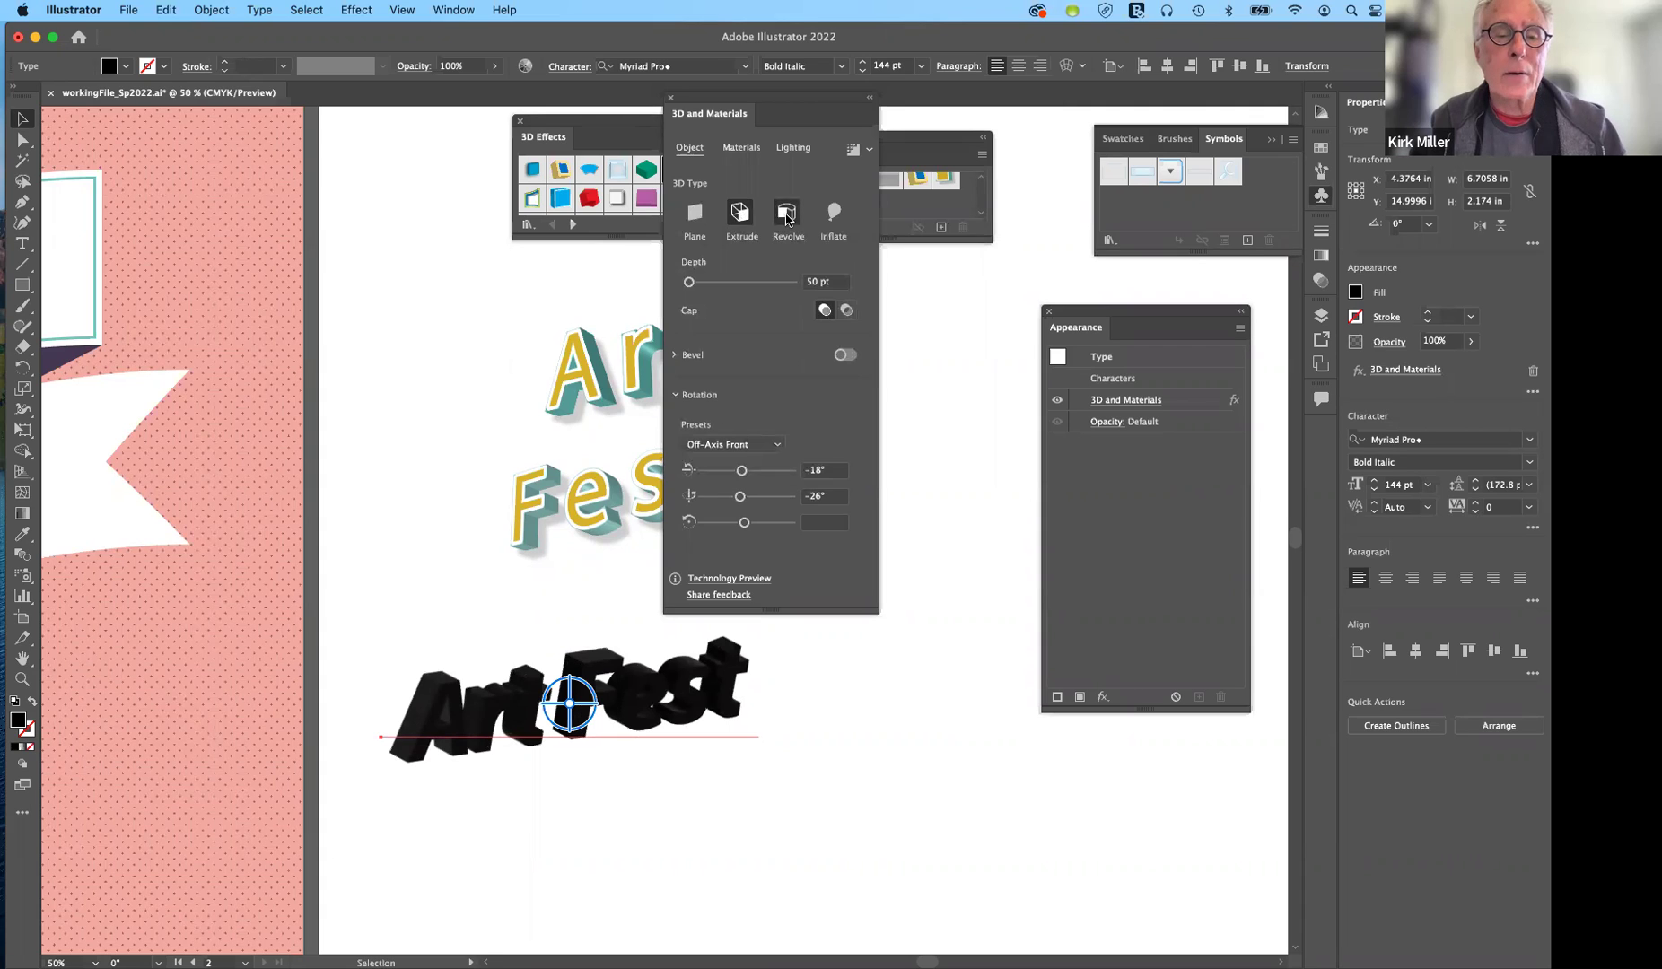
click(786, 213)
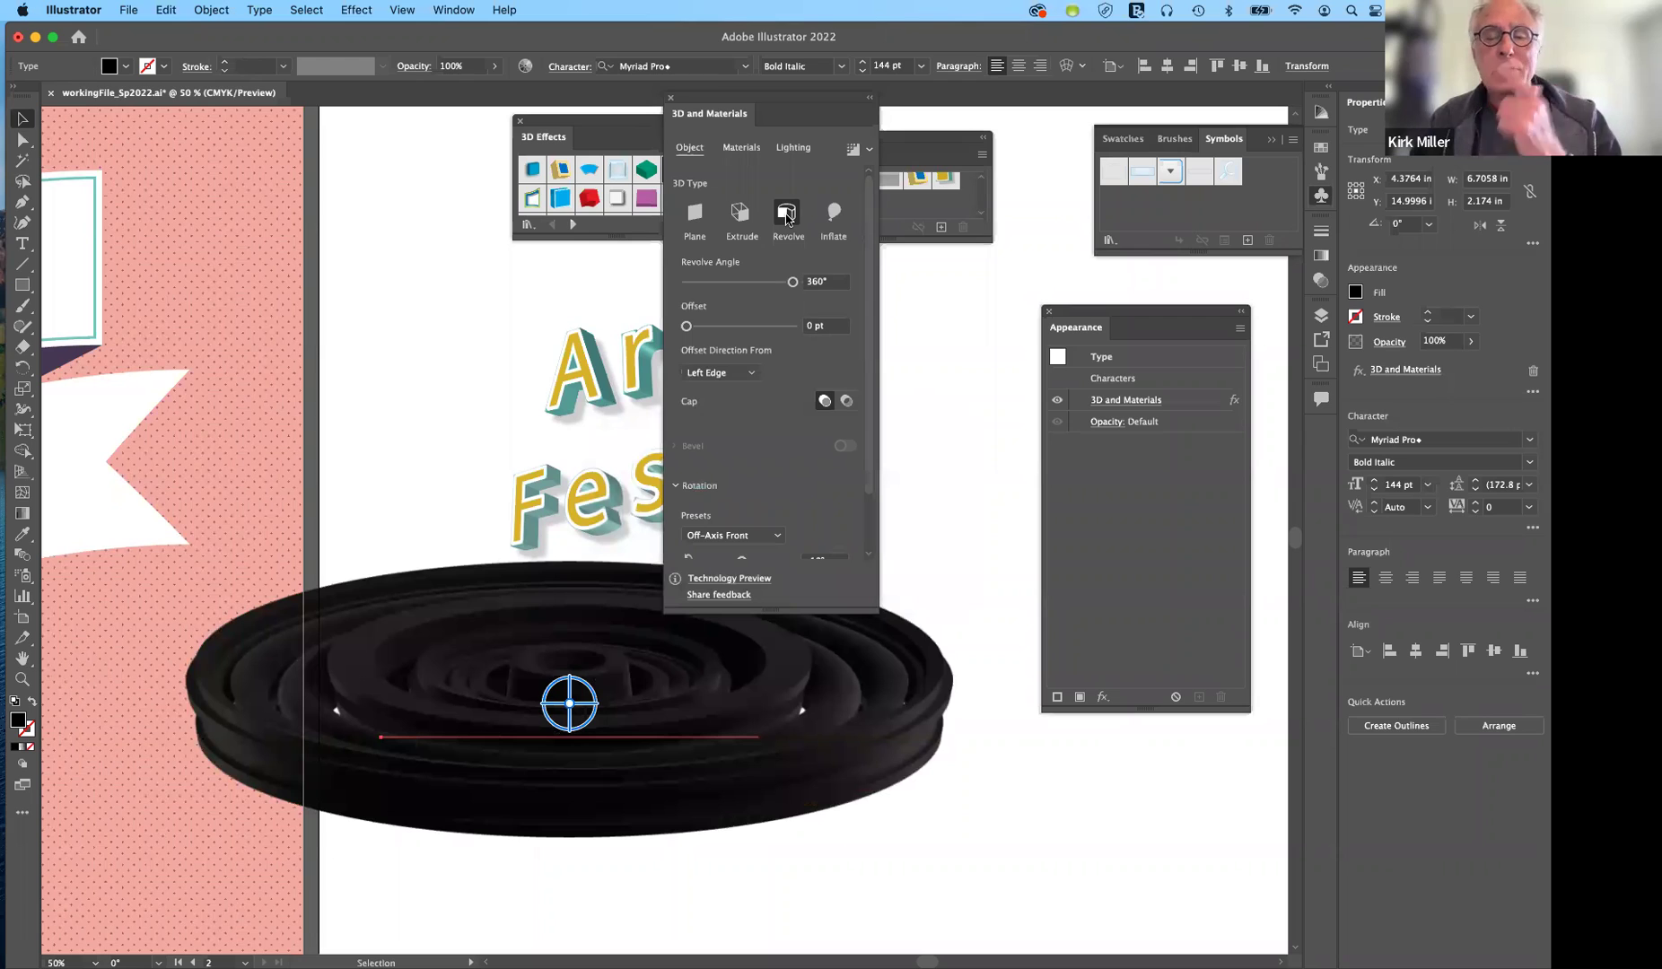
click(742, 213)
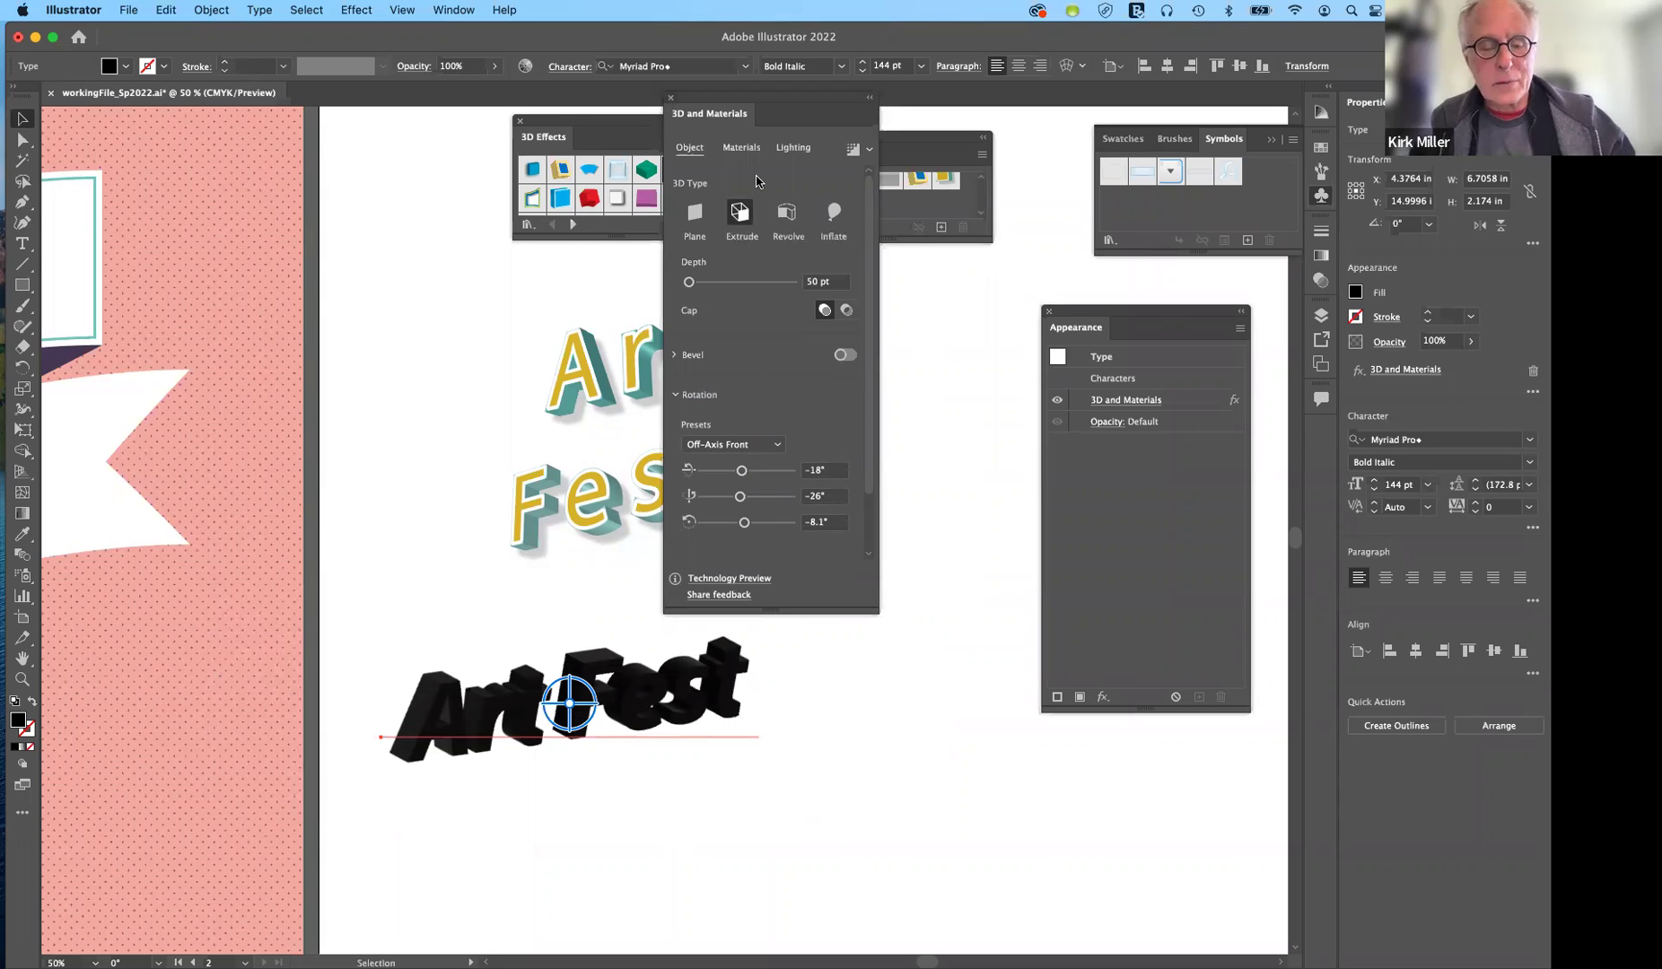
Delete the new black "Art Fest" text, keeping only the original gold and teal lettering.
key(a)
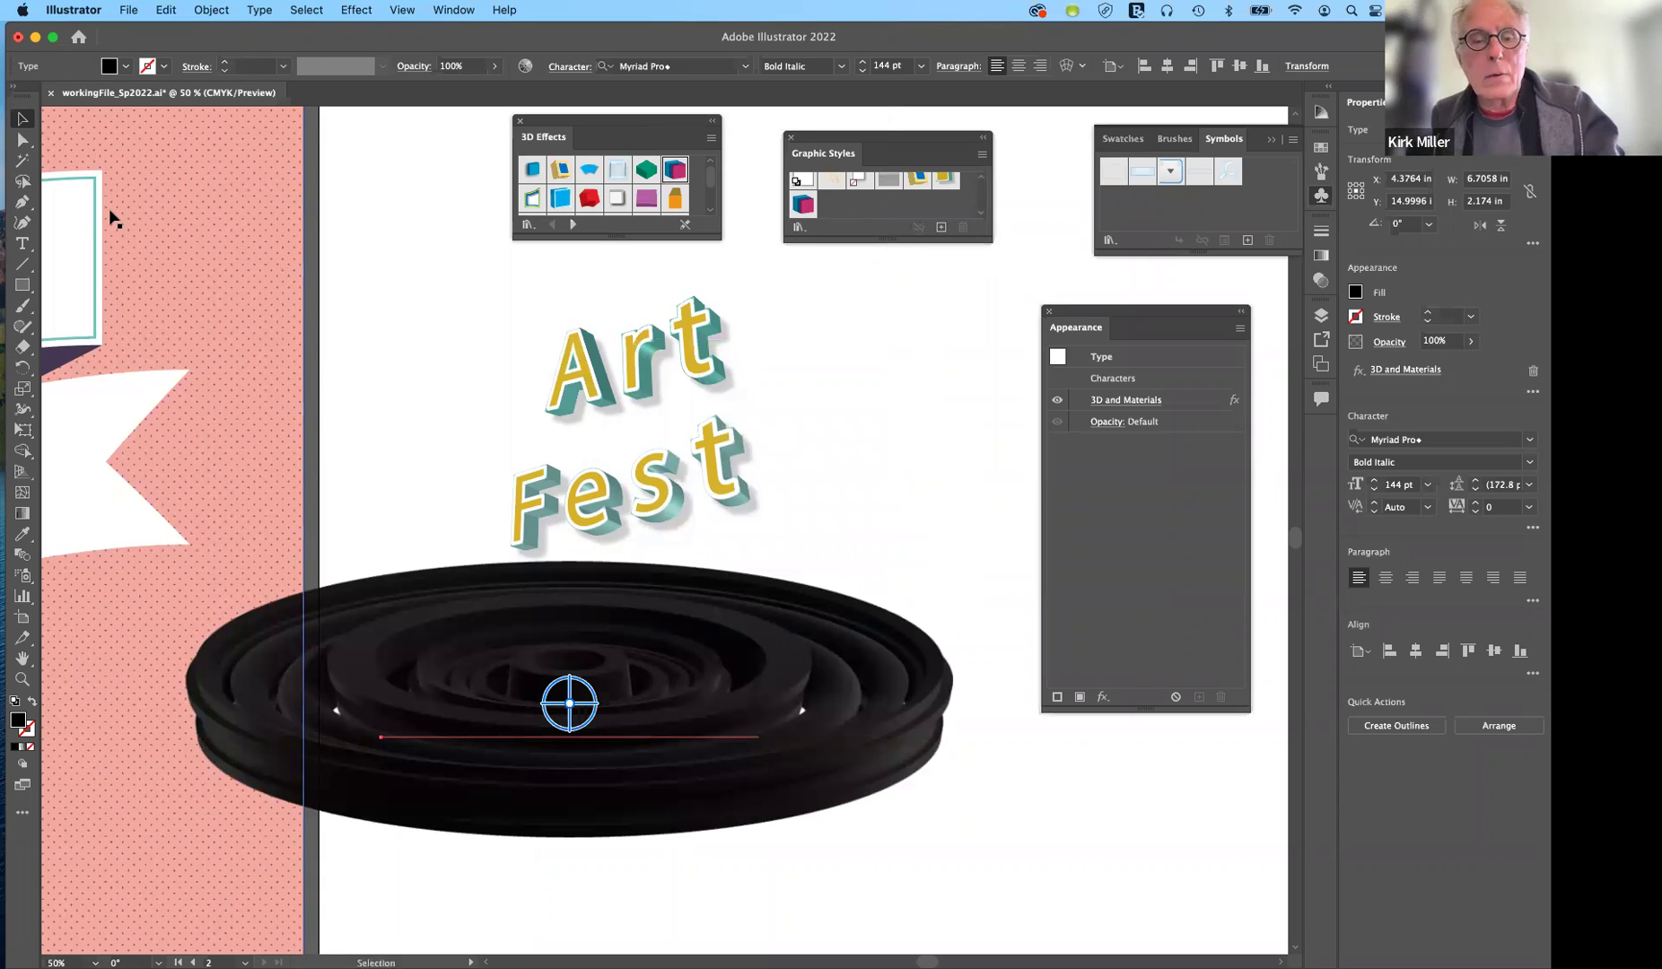
key(Delete)
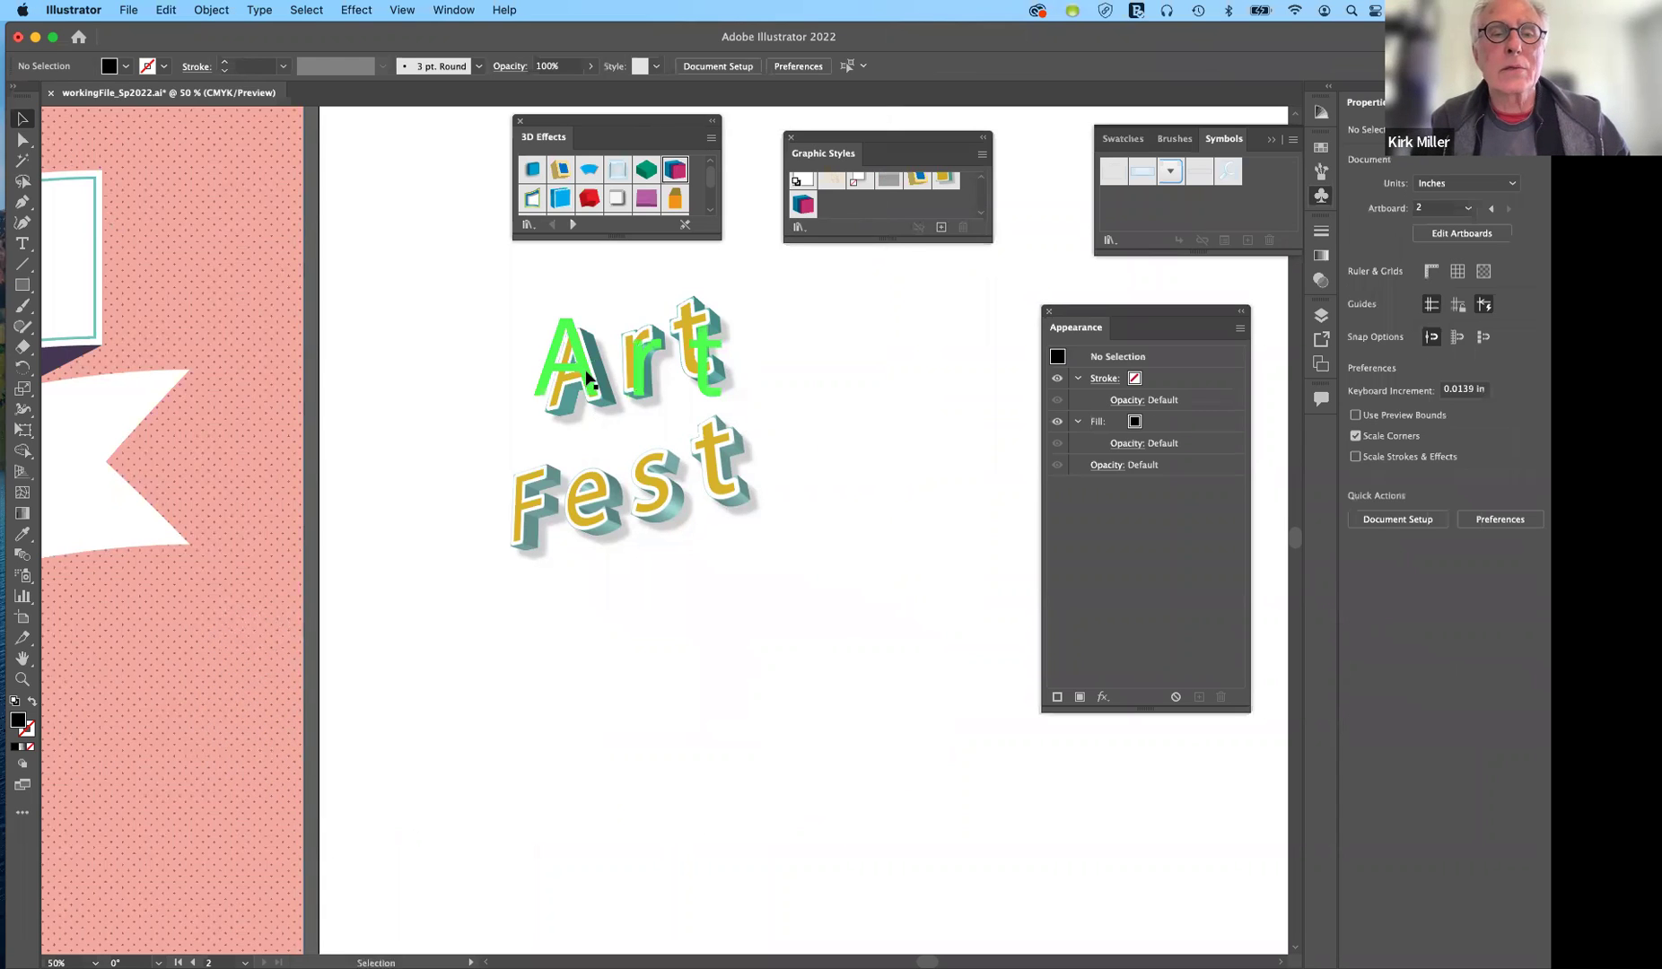
Toggle the Warp: Rise effect of the original "Art" text on and back off in its appearance.
click(696, 408)
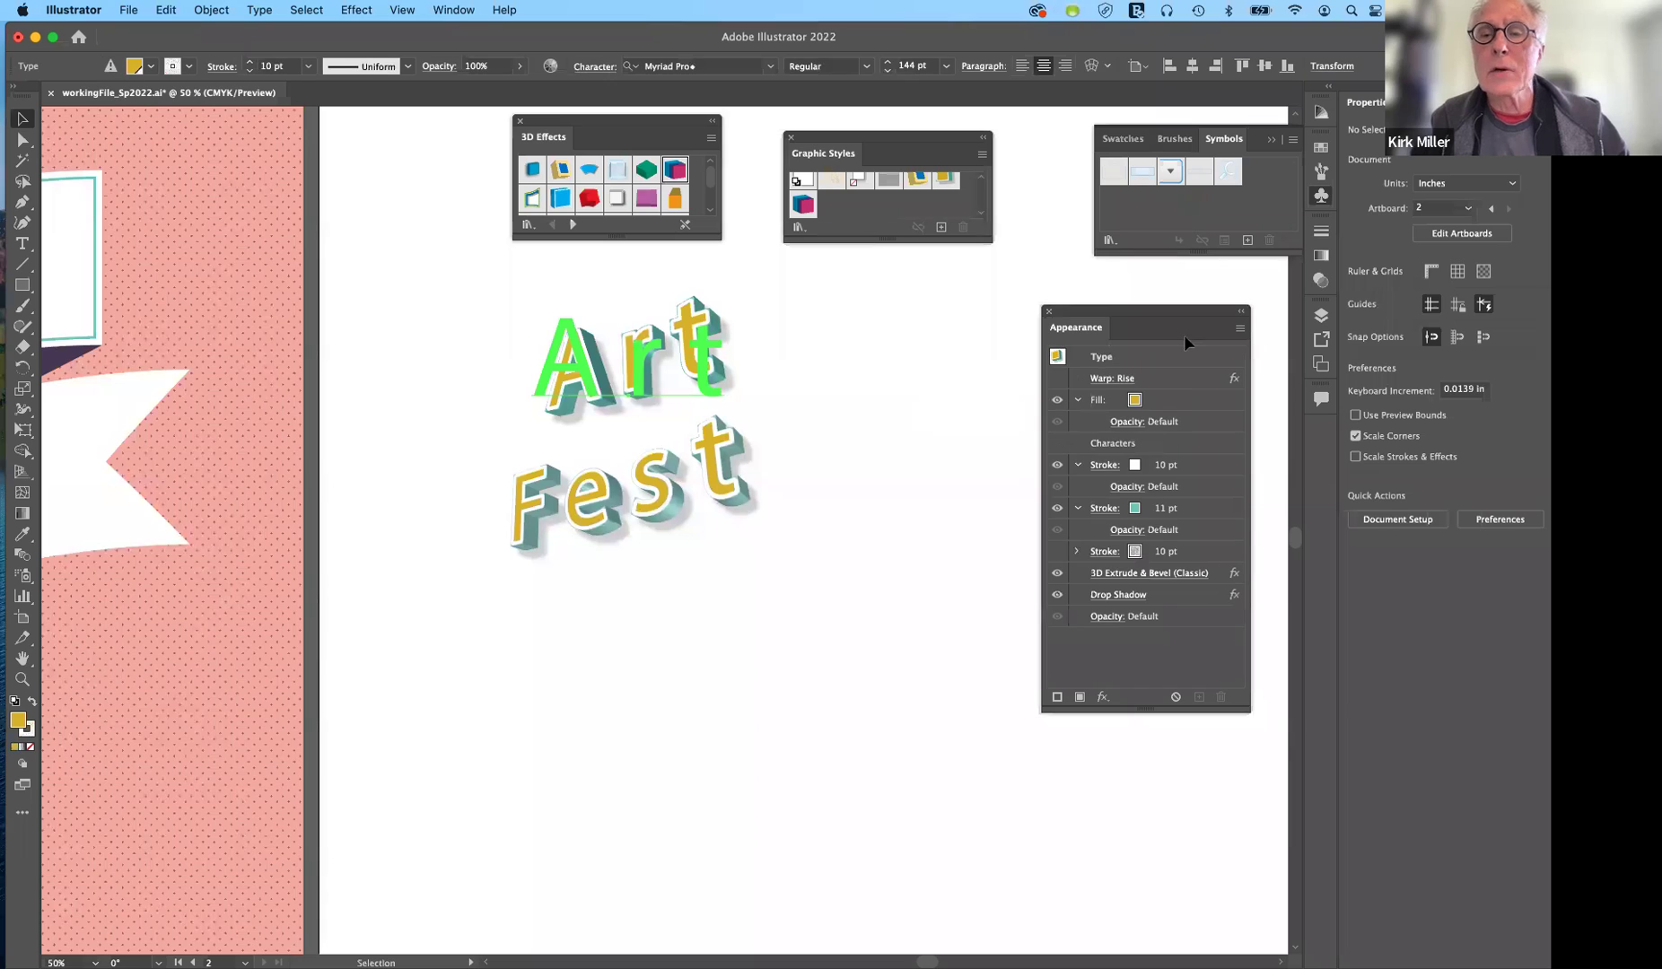
drag(1181, 309, 1015, 320)
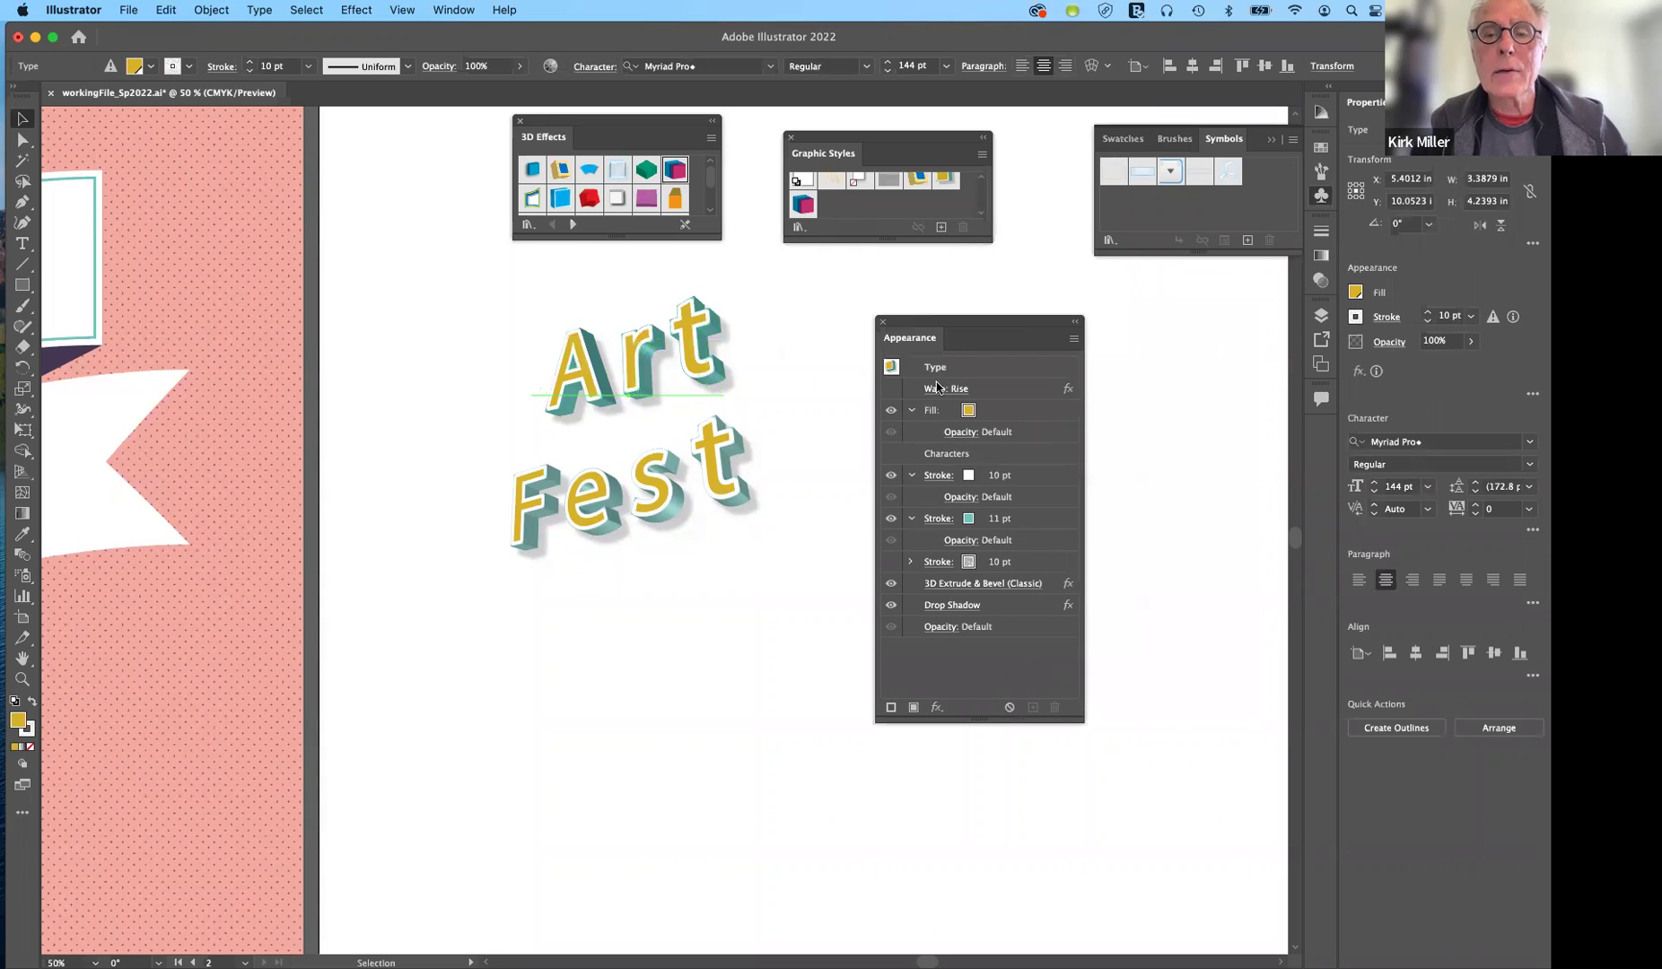
click(891, 389)
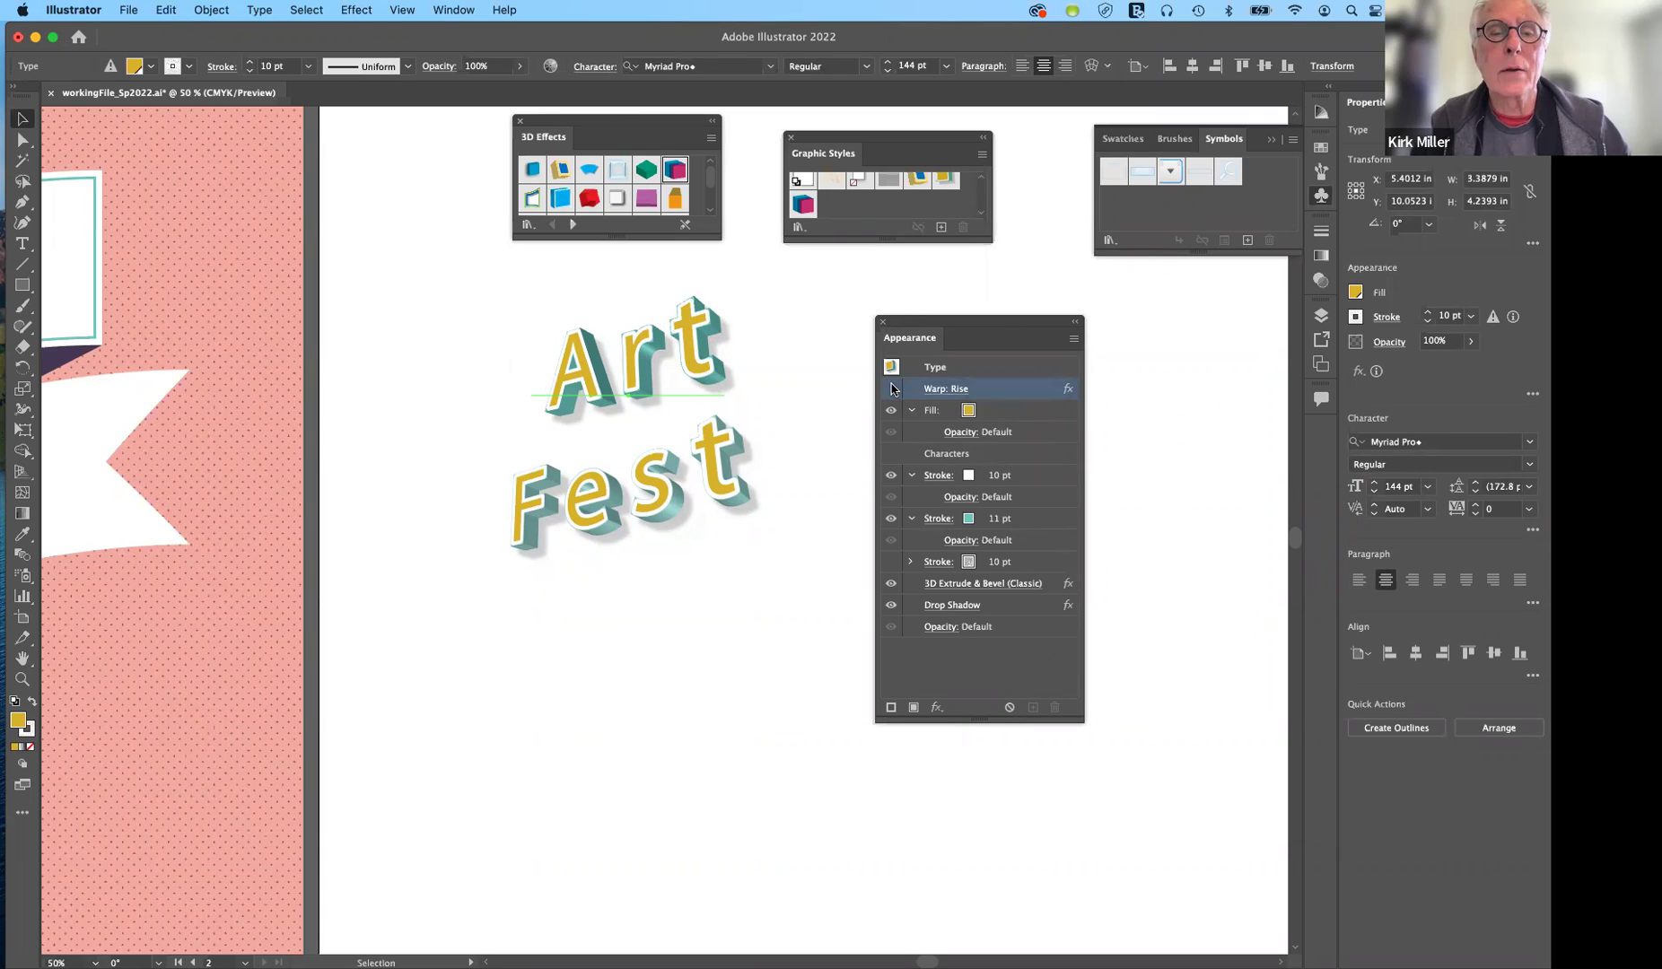
click(891, 389)
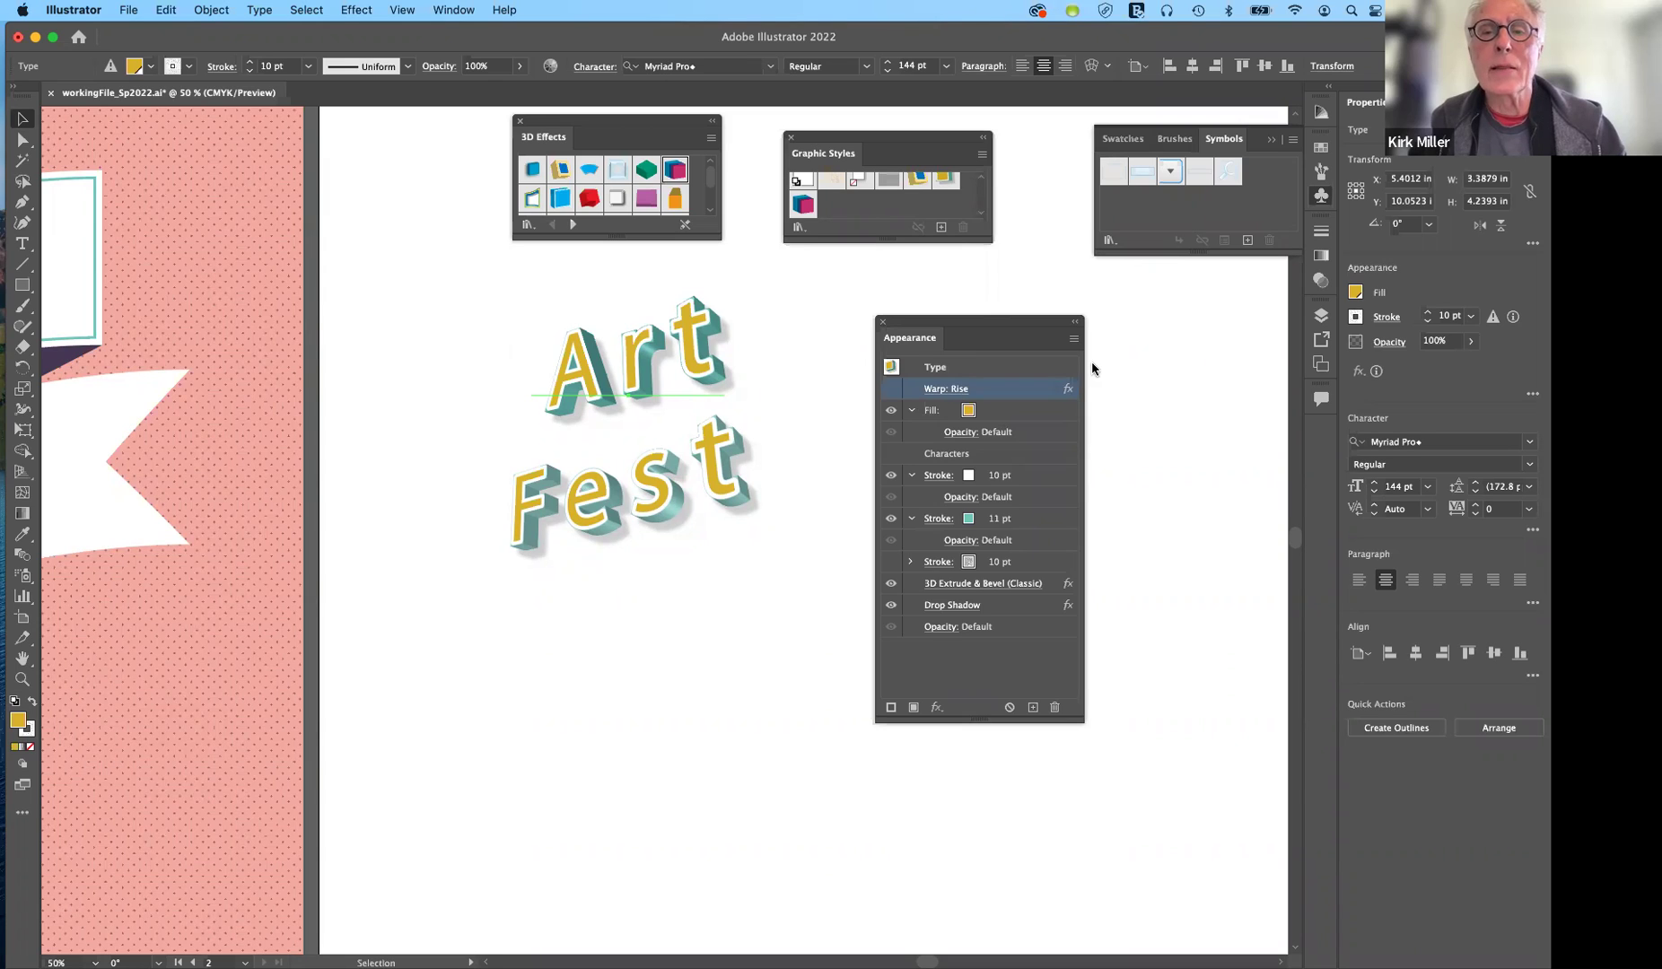
Enlarge the graphic styles list and apply the 3D Effect 2 style to the original "Art" text.
drag(987, 338, 1084, 378)
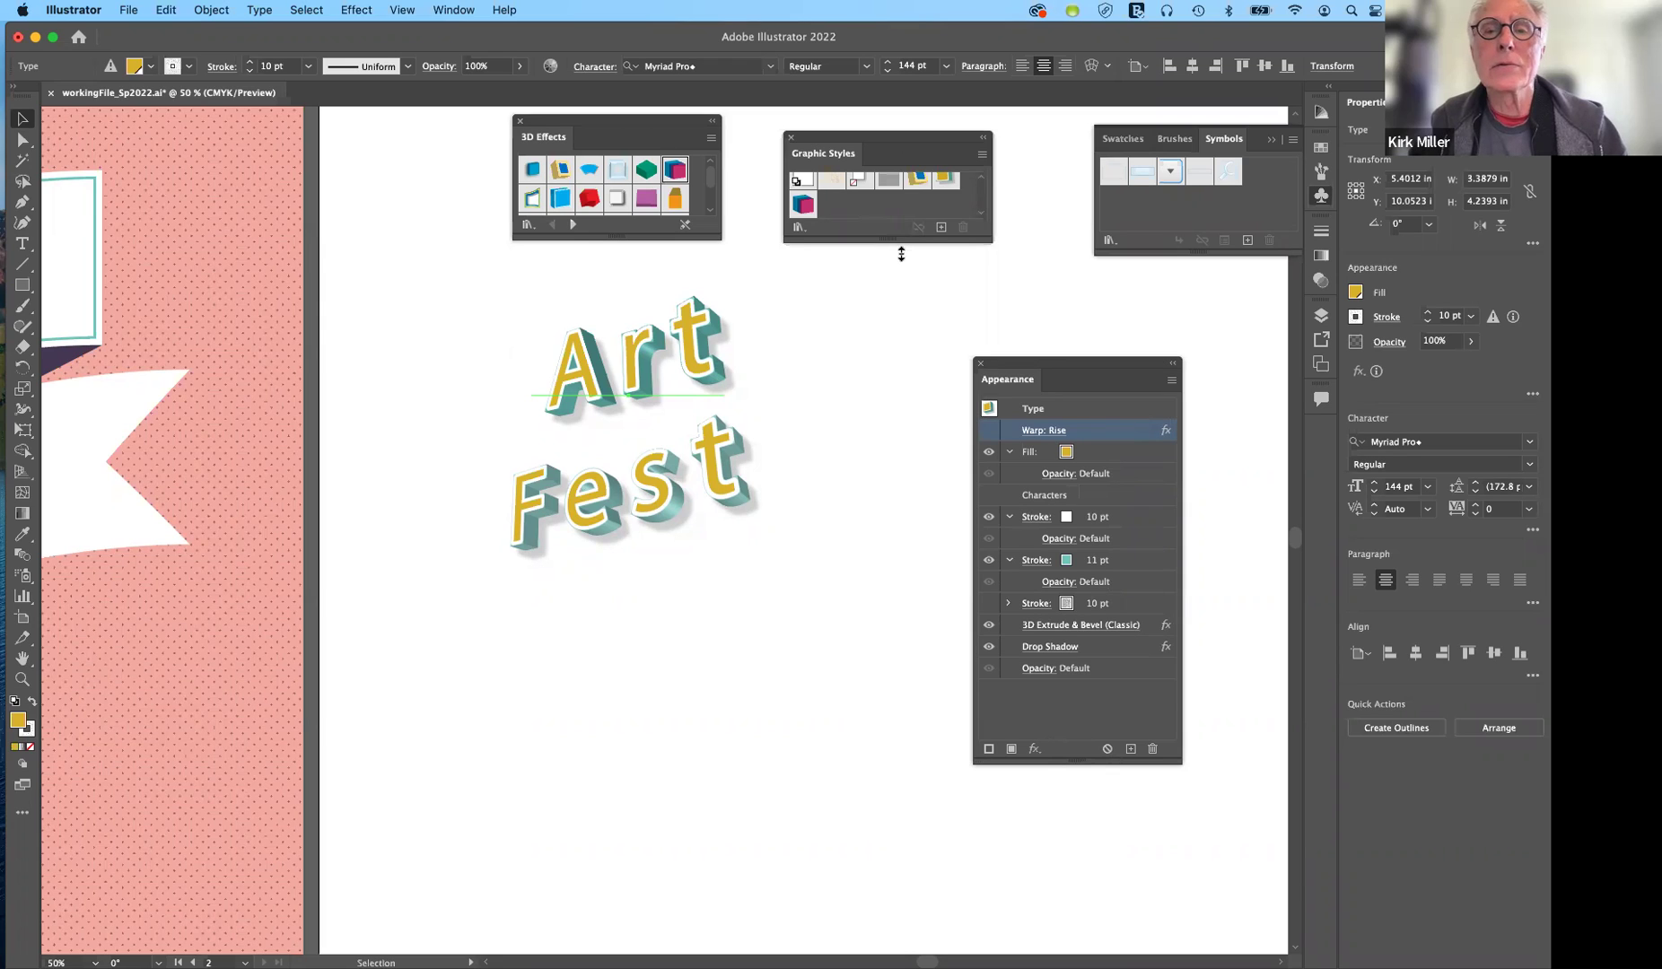
drag(901, 255, 880, 286)
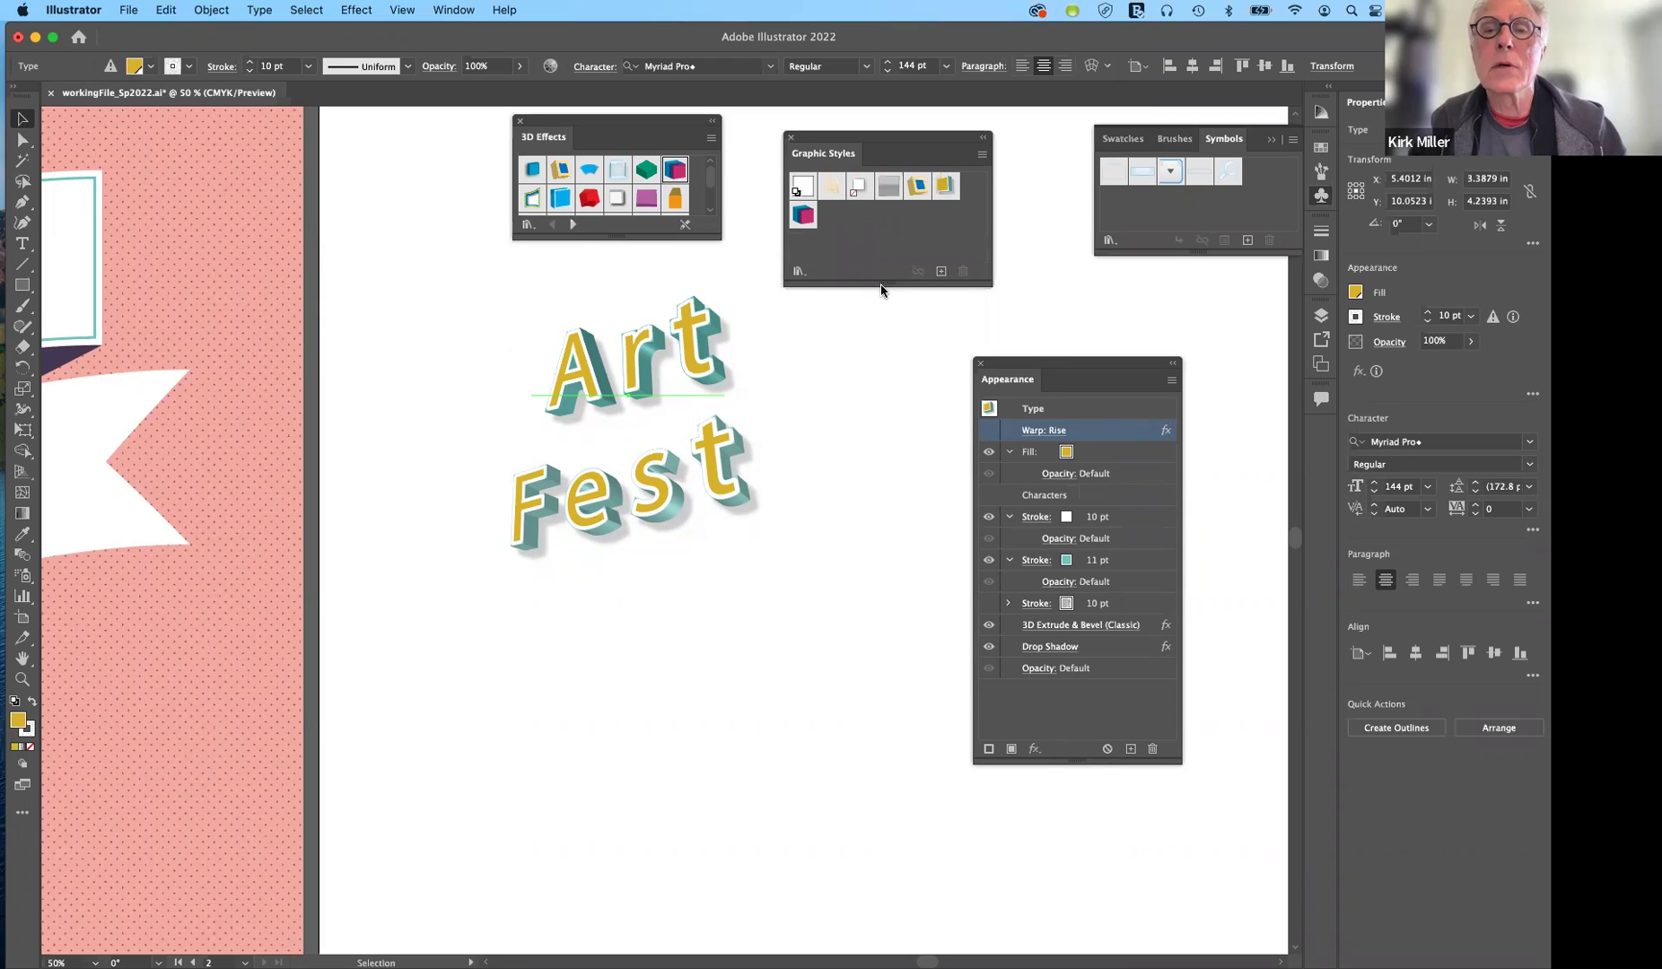
click(910, 191)
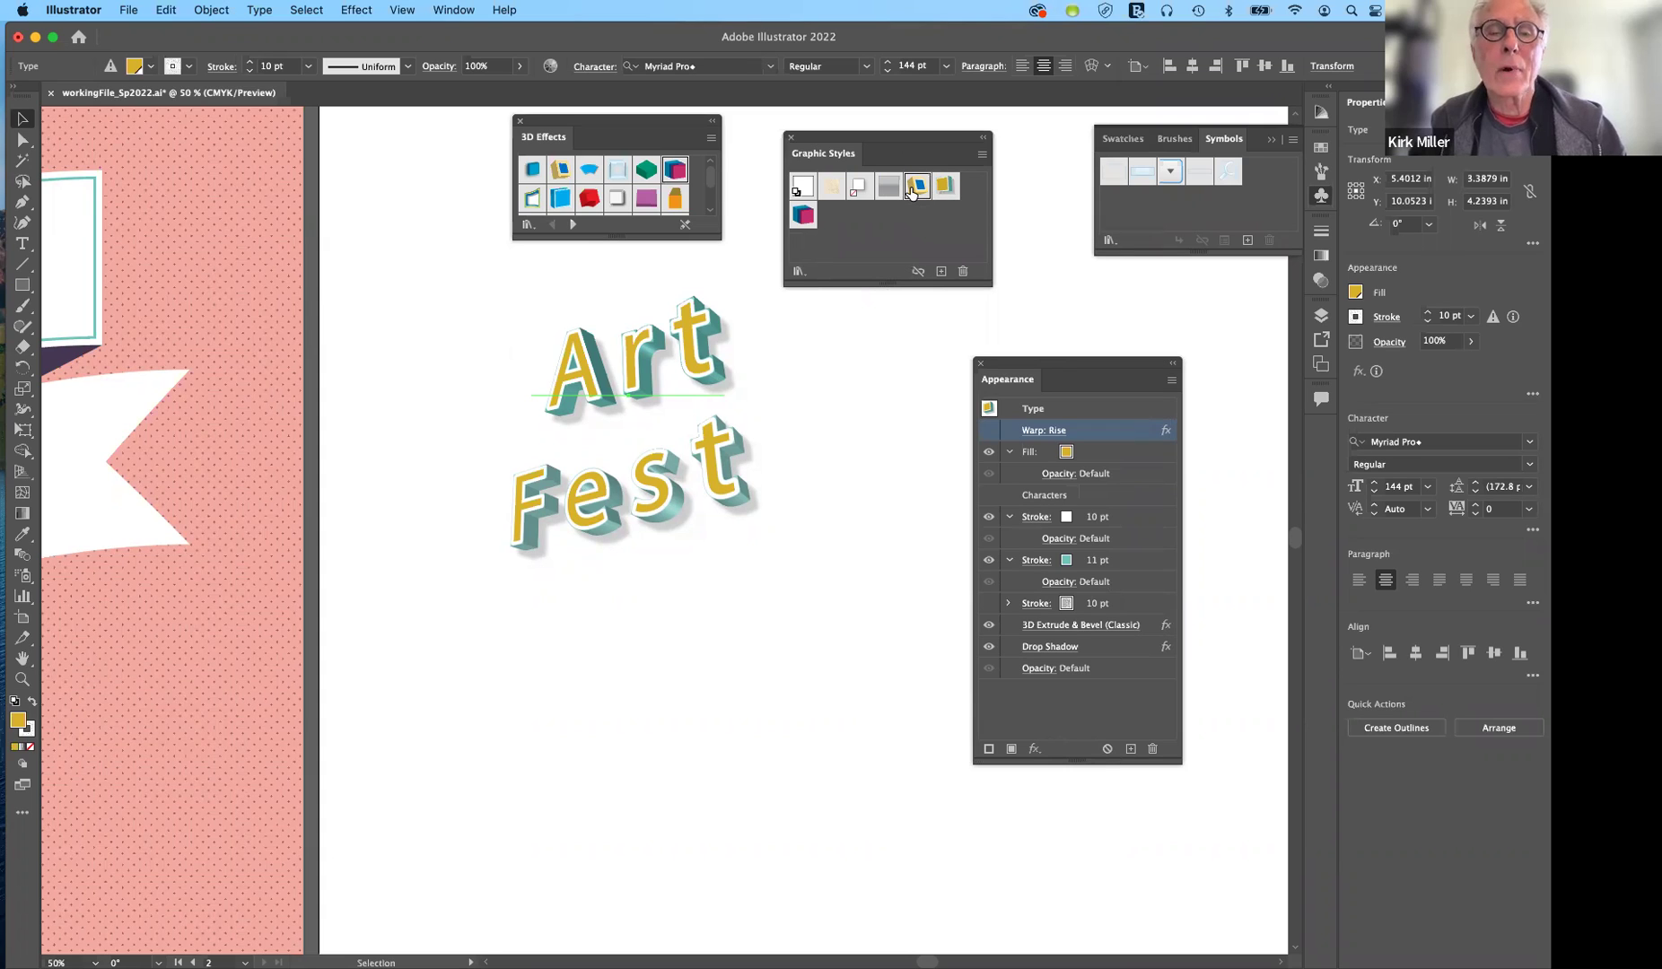
click(912, 192)
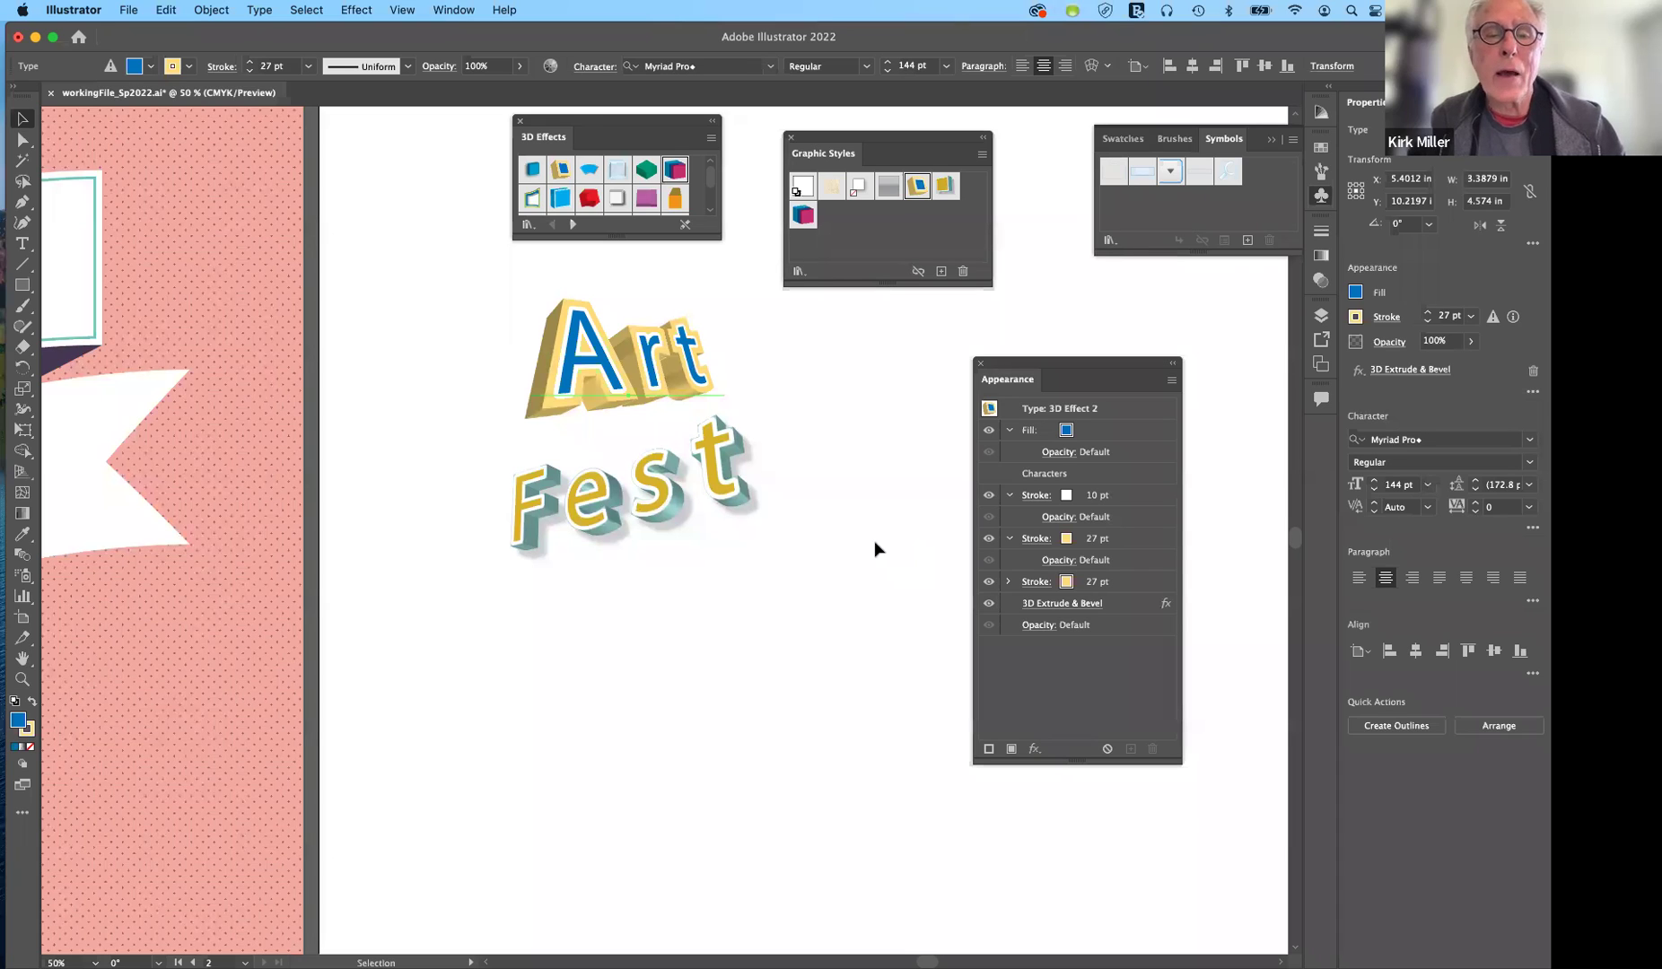
click(556, 530)
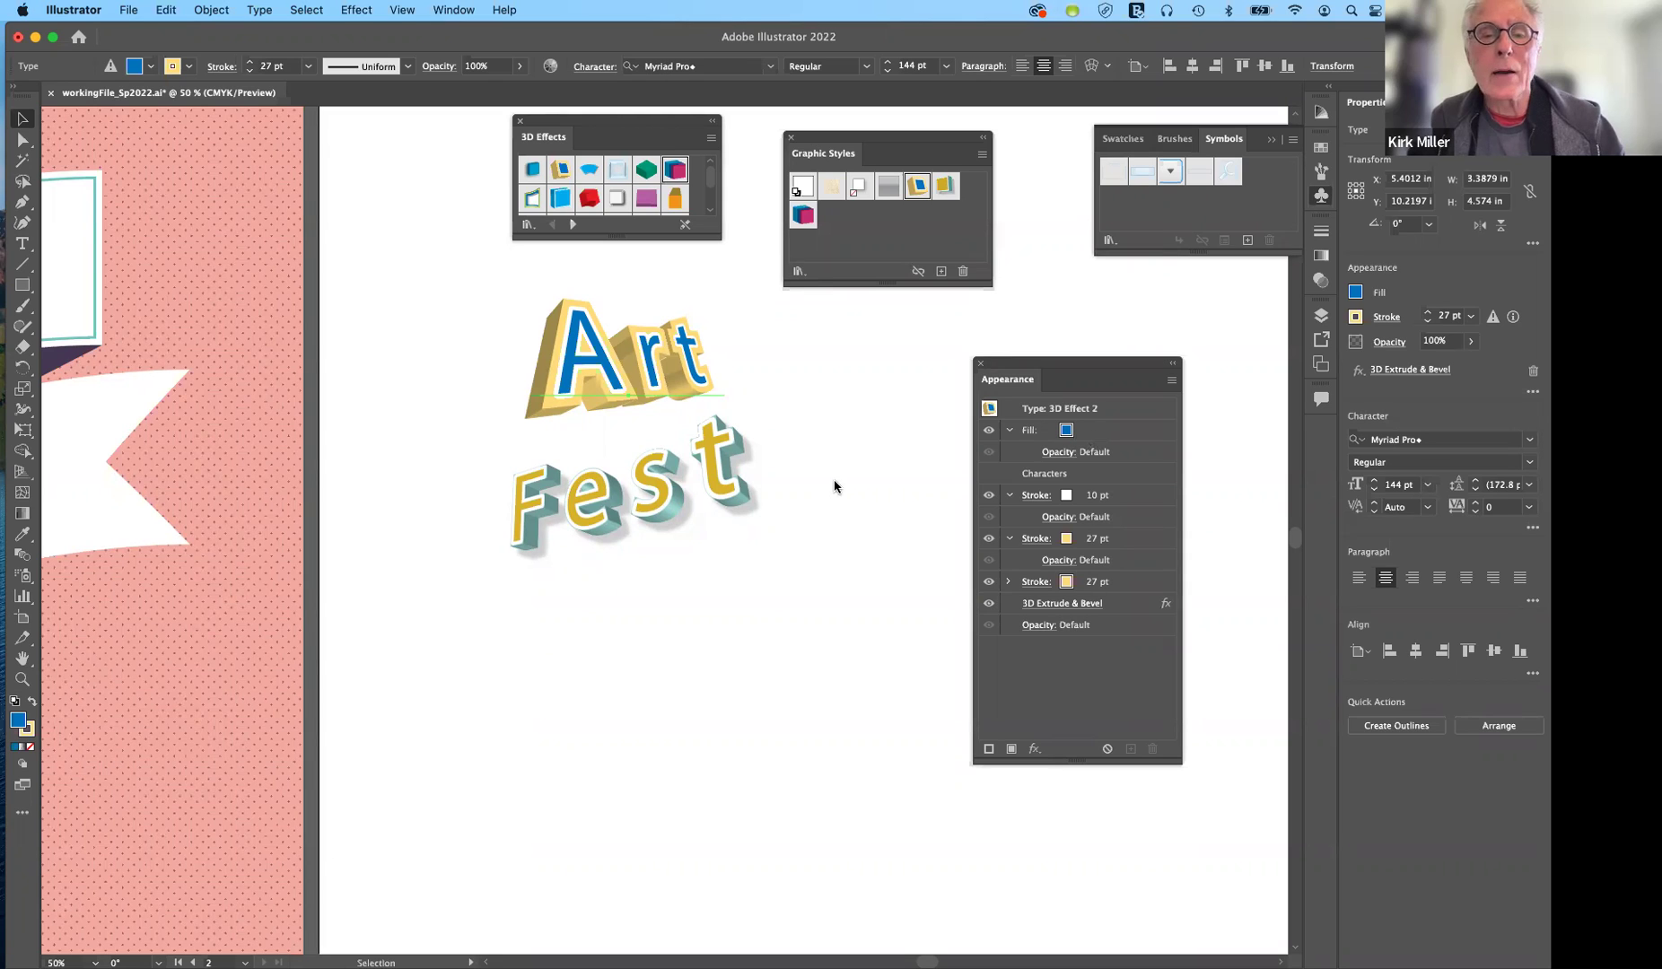
click(564, 377)
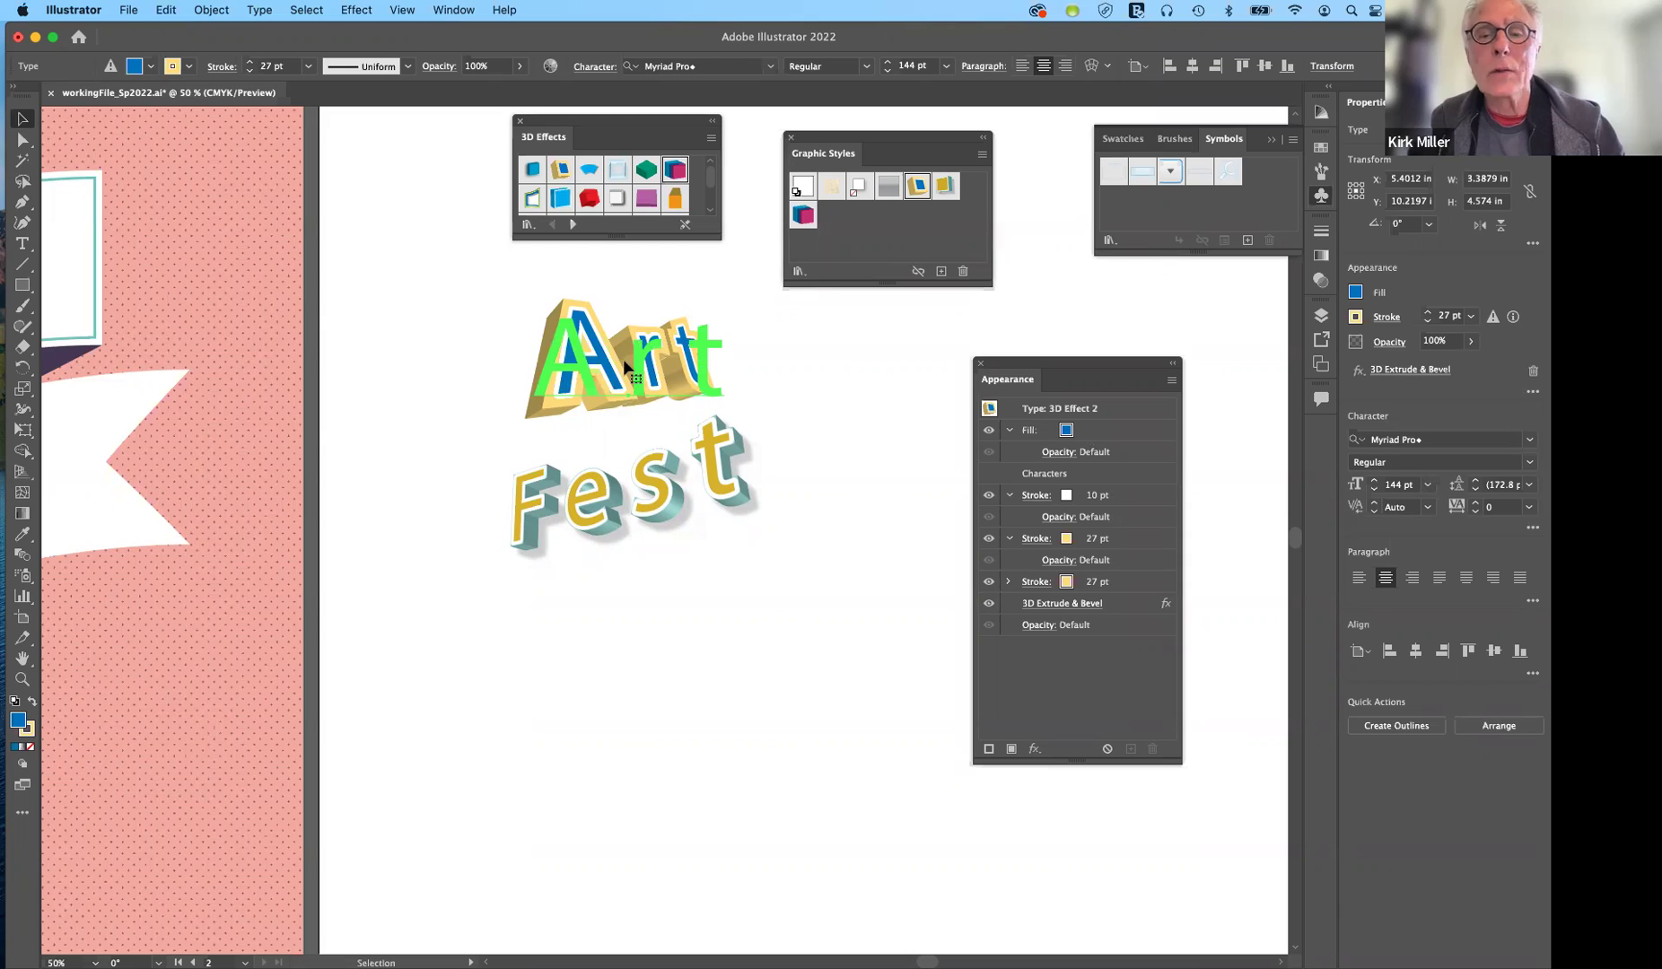
click(807, 462)
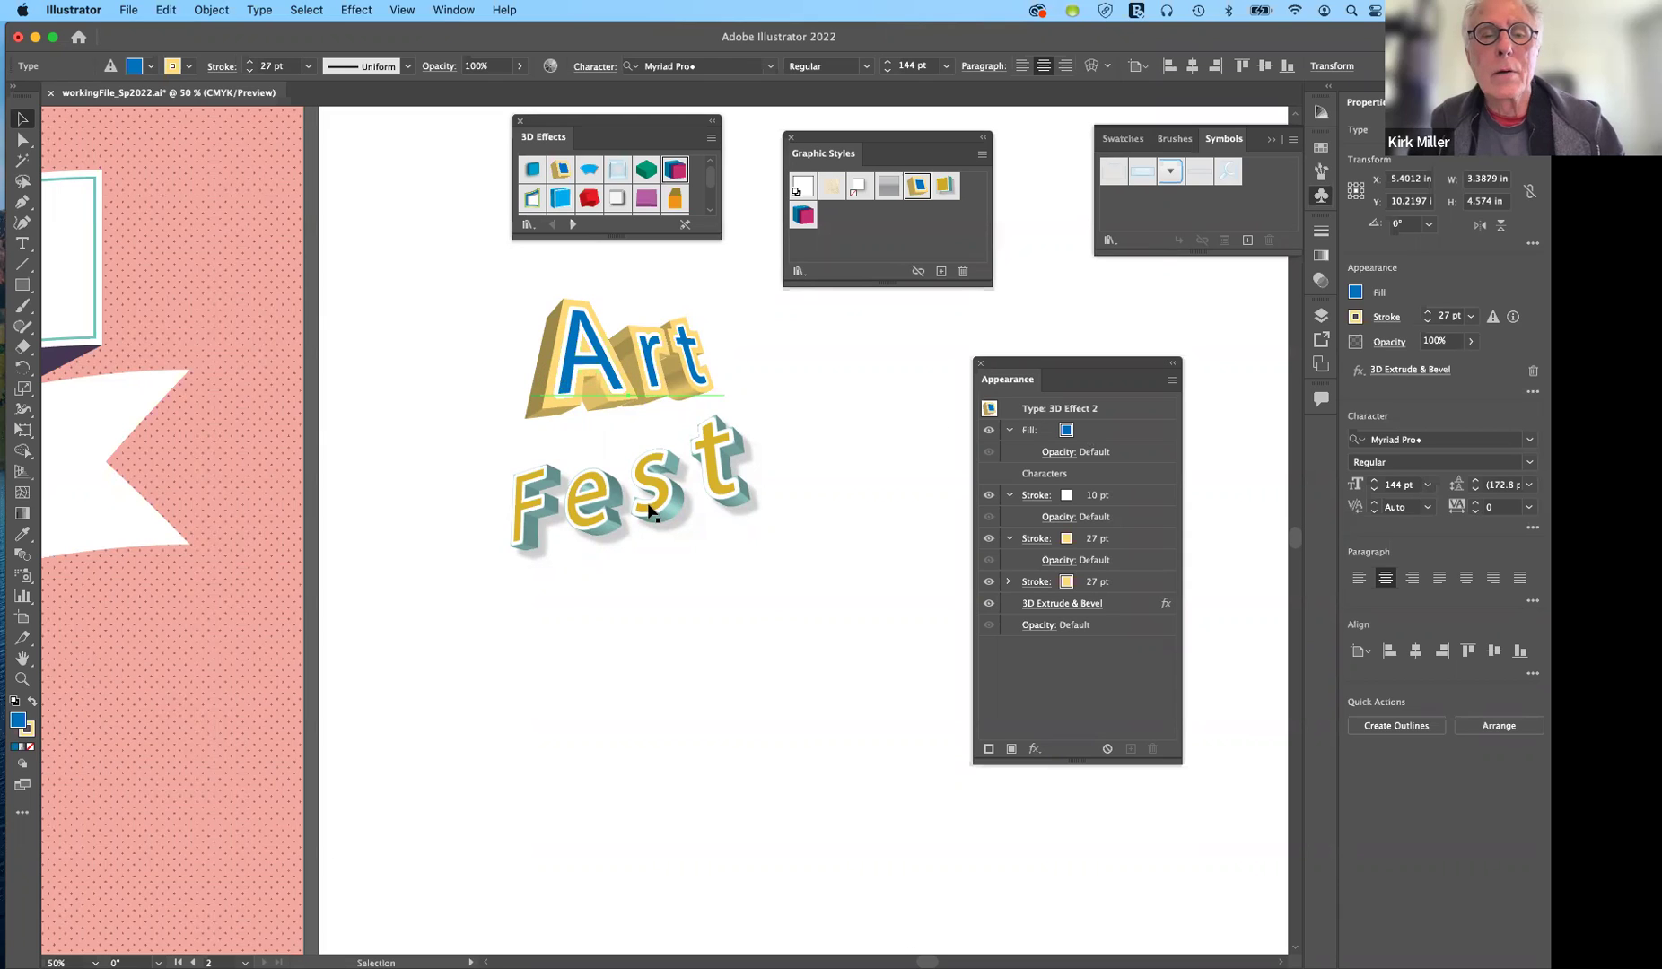
click(668, 503)
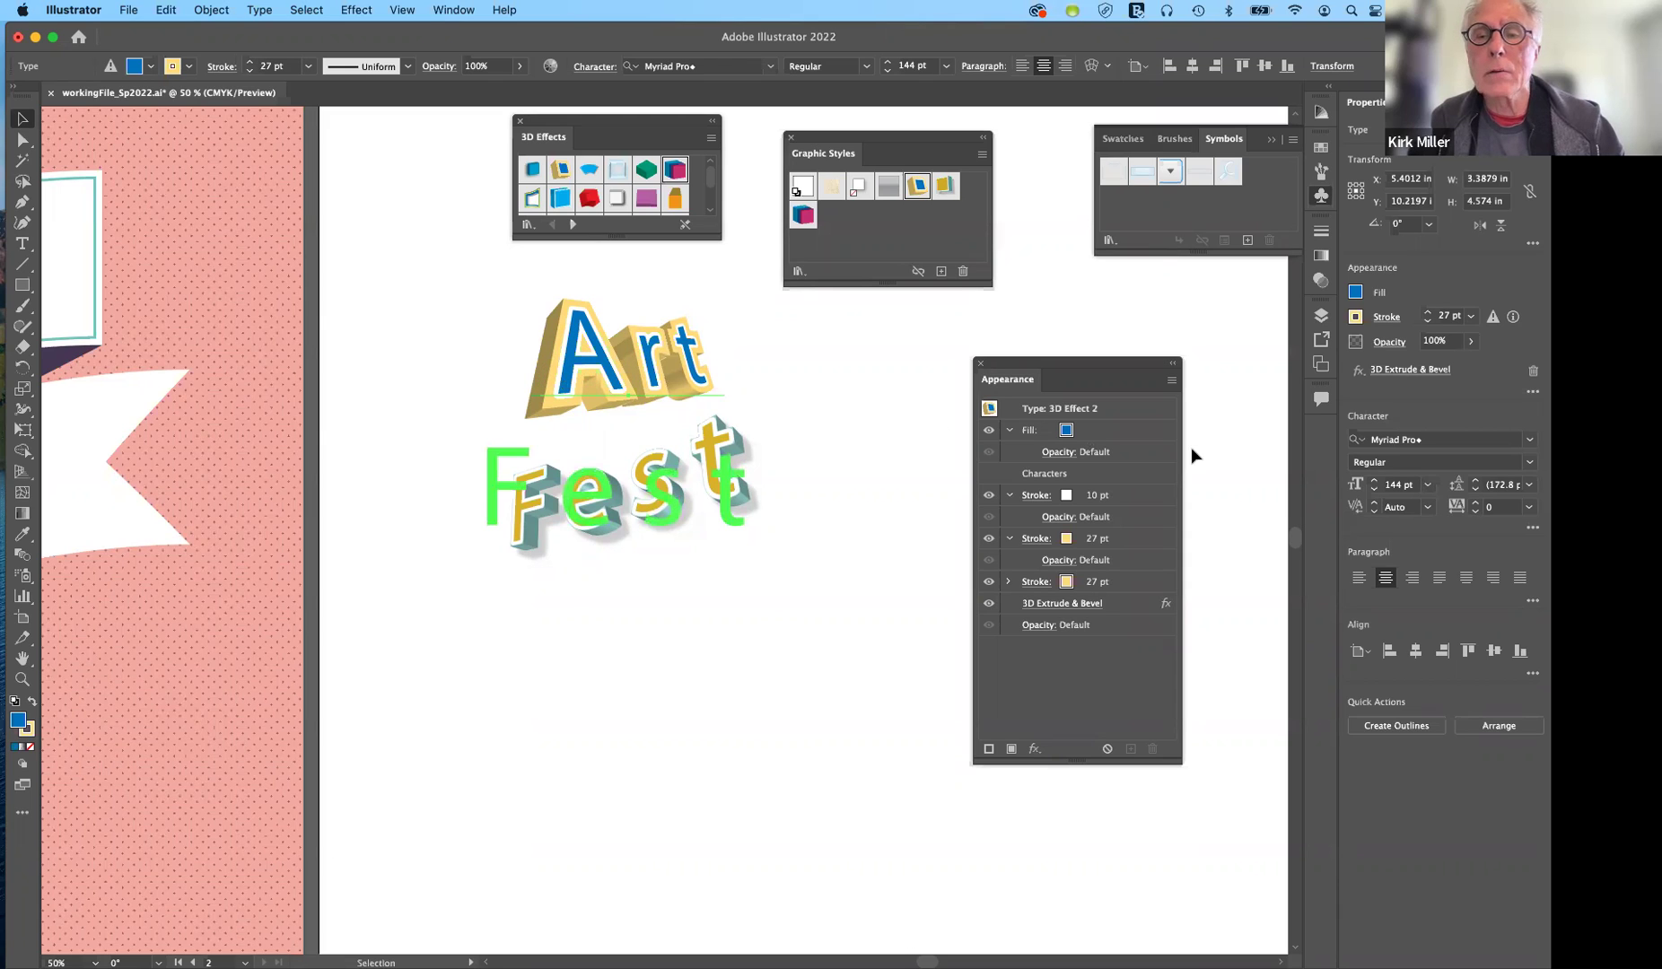
Change the fill of the "Art" text to the gold swatch.
click(1071, 431)
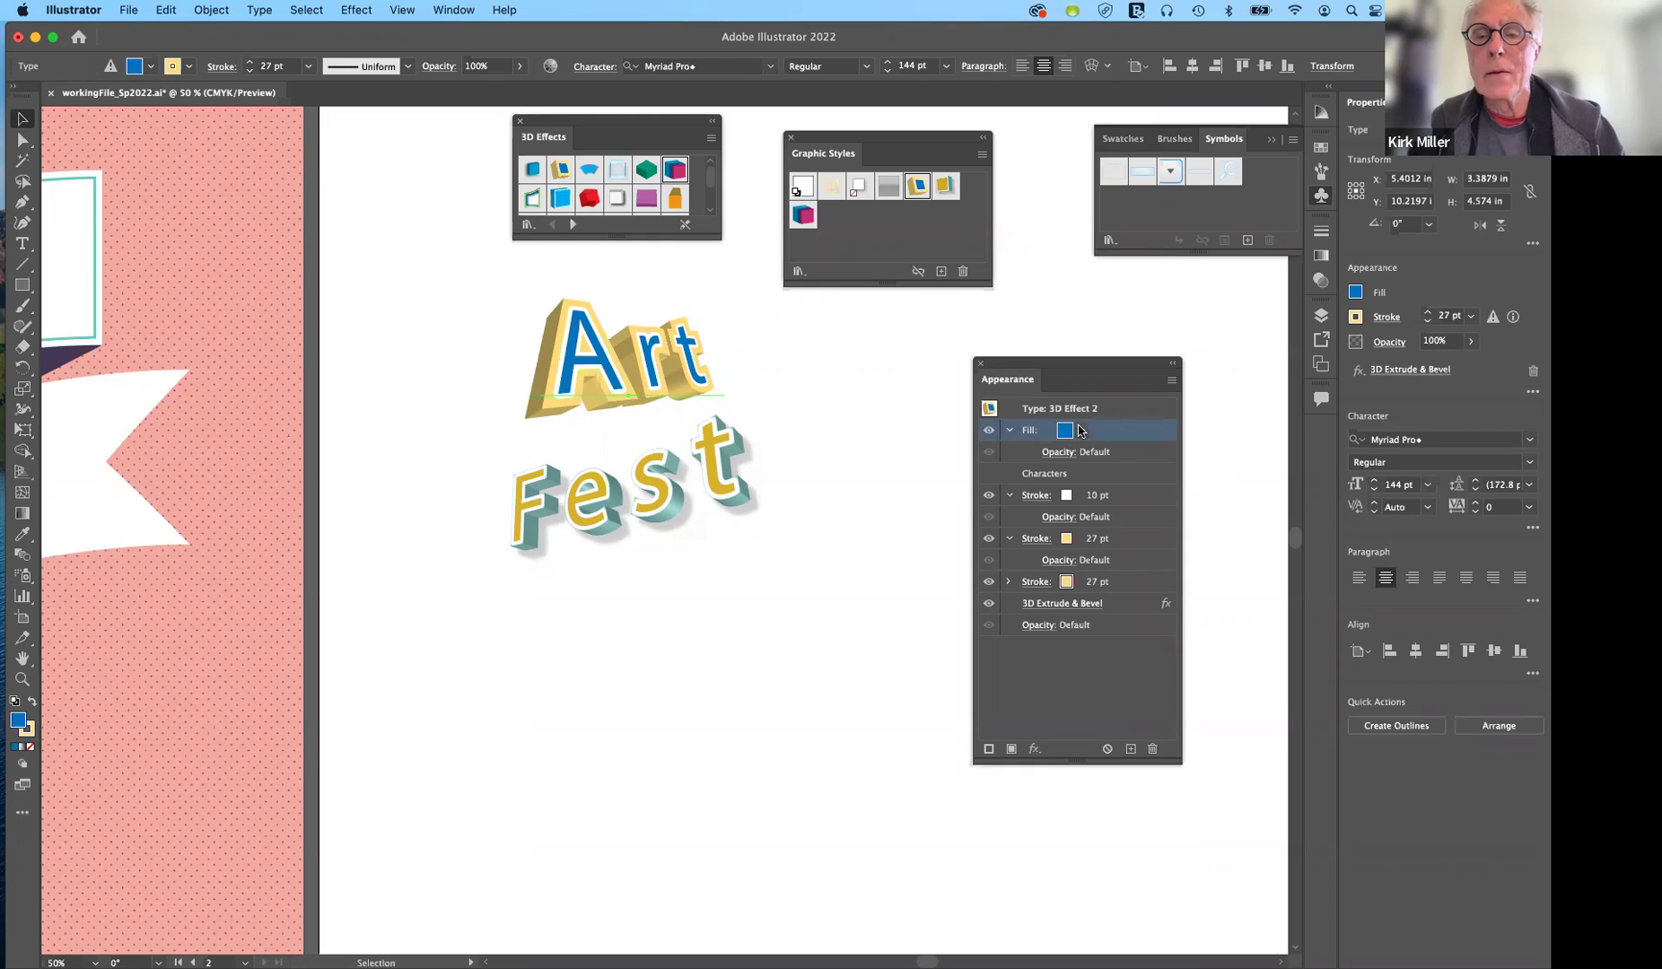
click(1080, 431)
click(1065, 464)
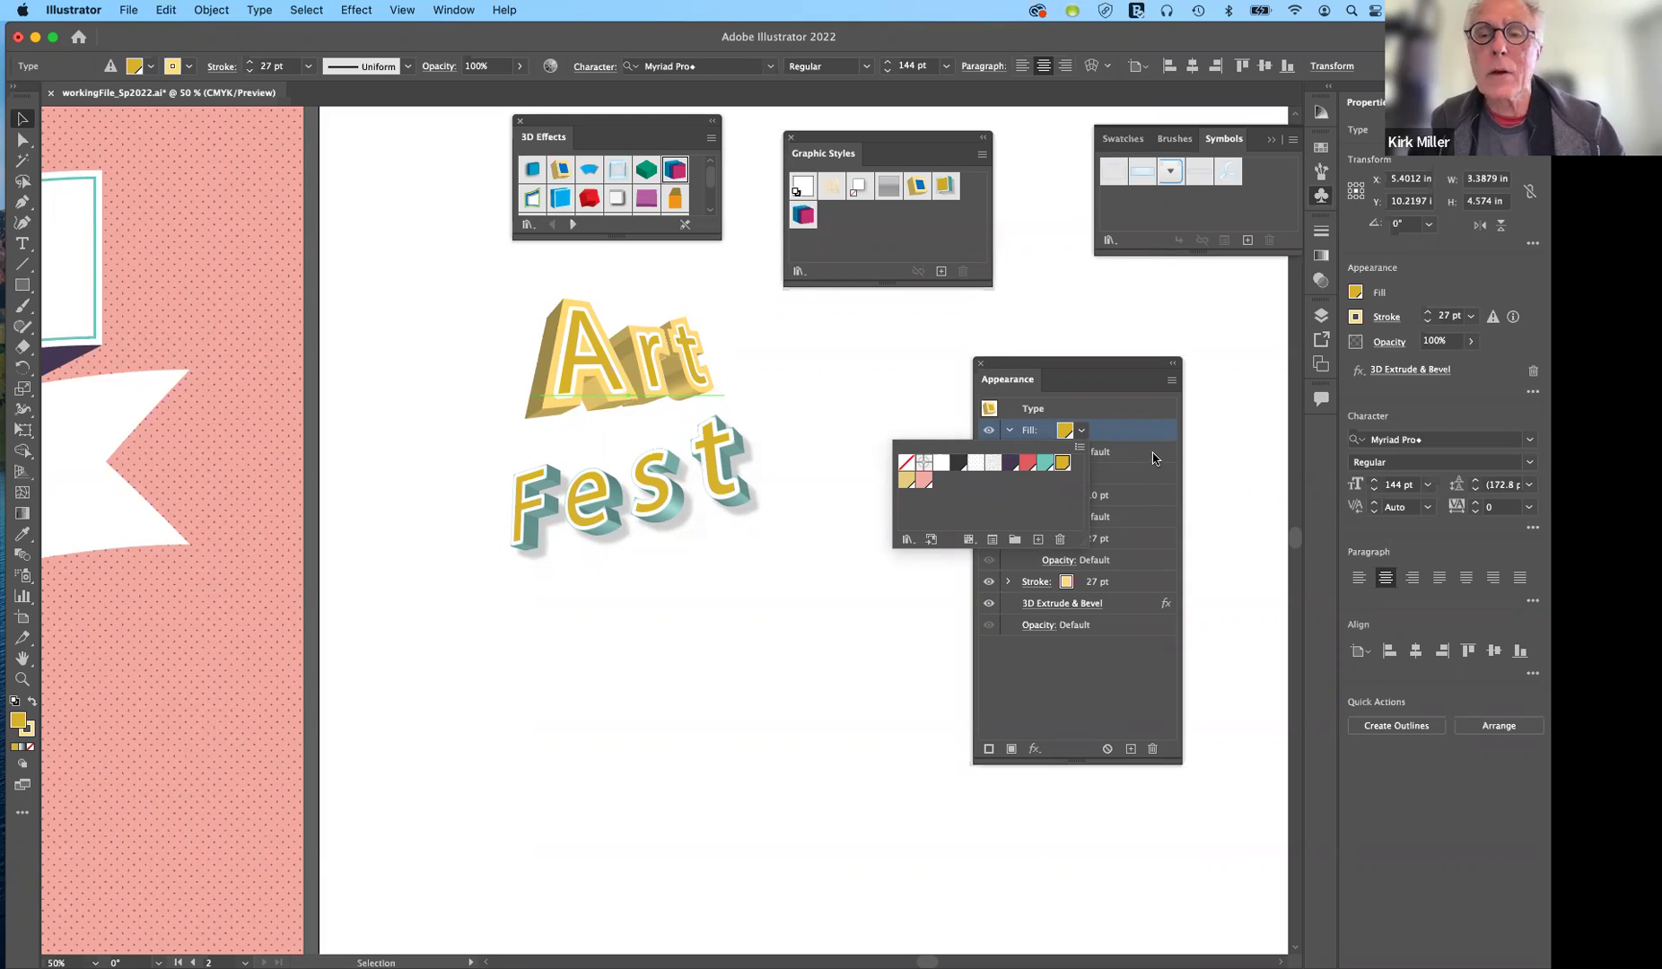
click(1116, 500)
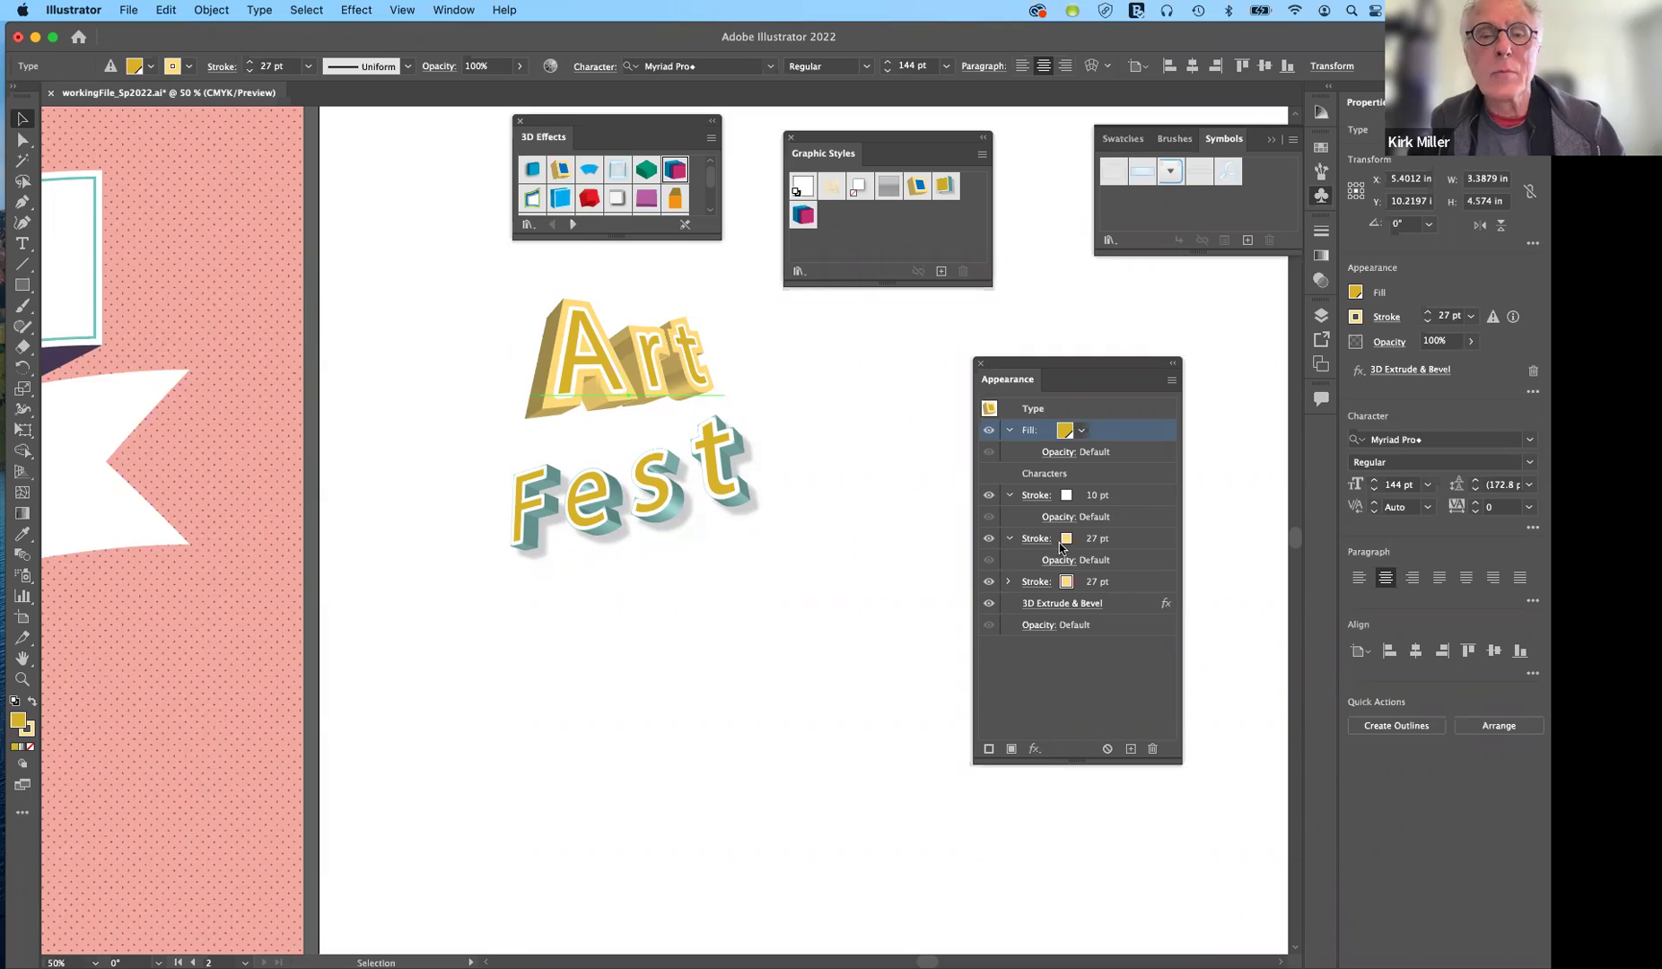
Hide and restore each of the two 27 pt strokes of the "Art" text to compare their effect.
click(988, 541)
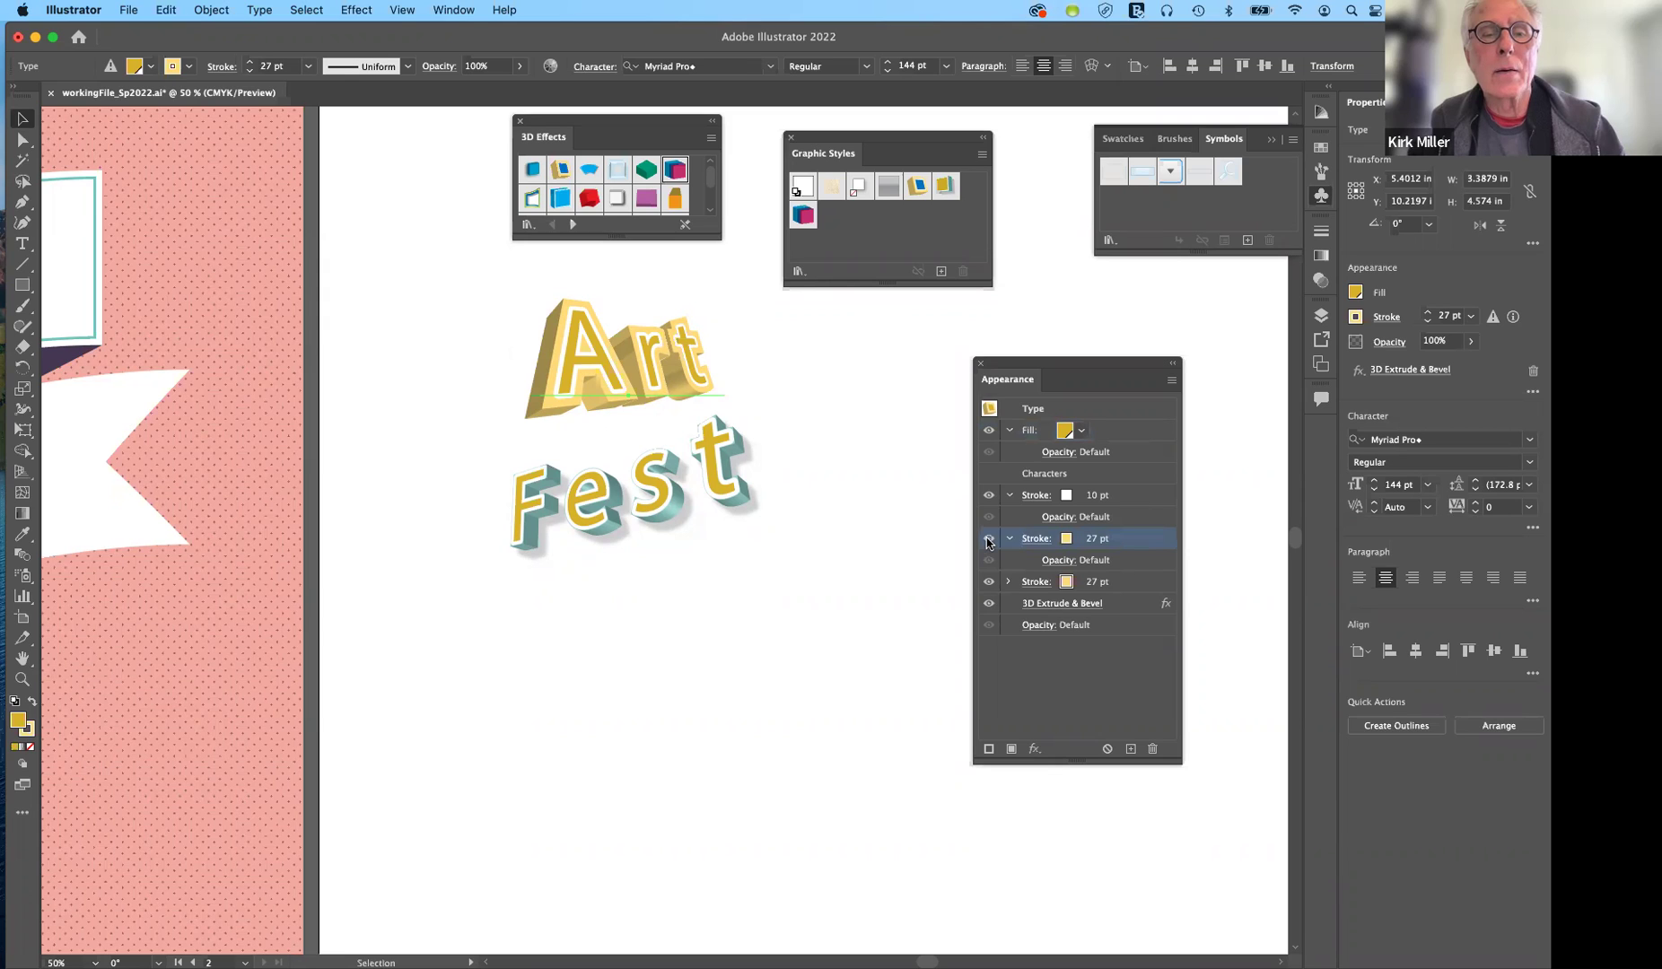
click(988, 539)
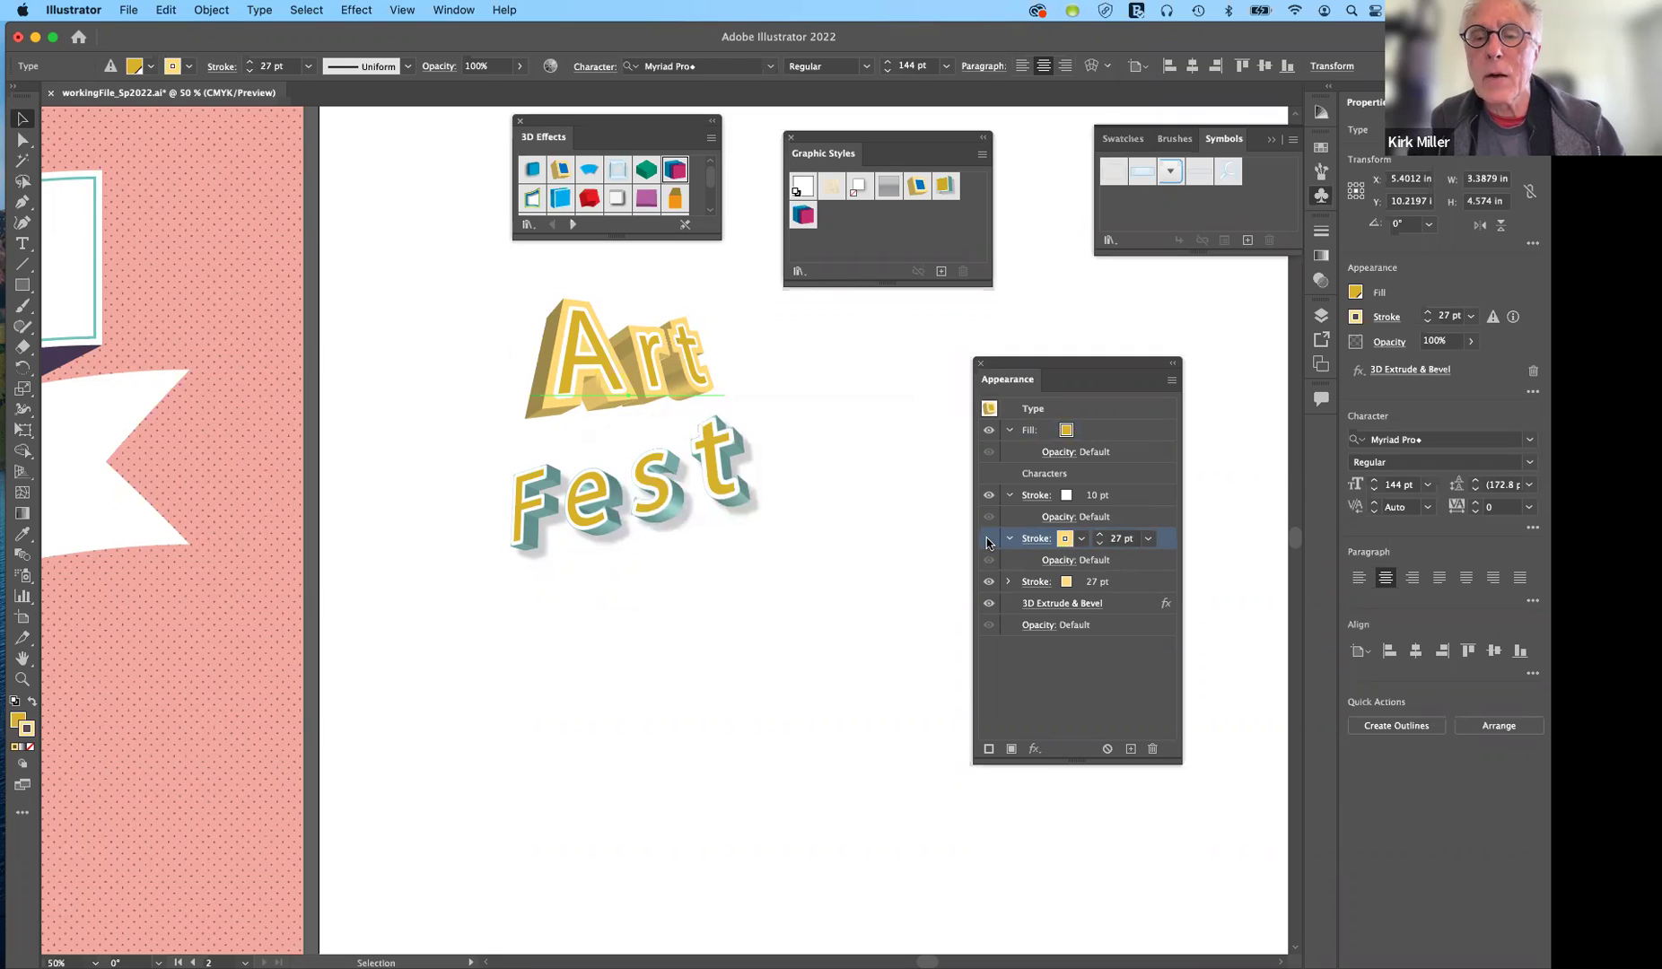
click(989, 586)
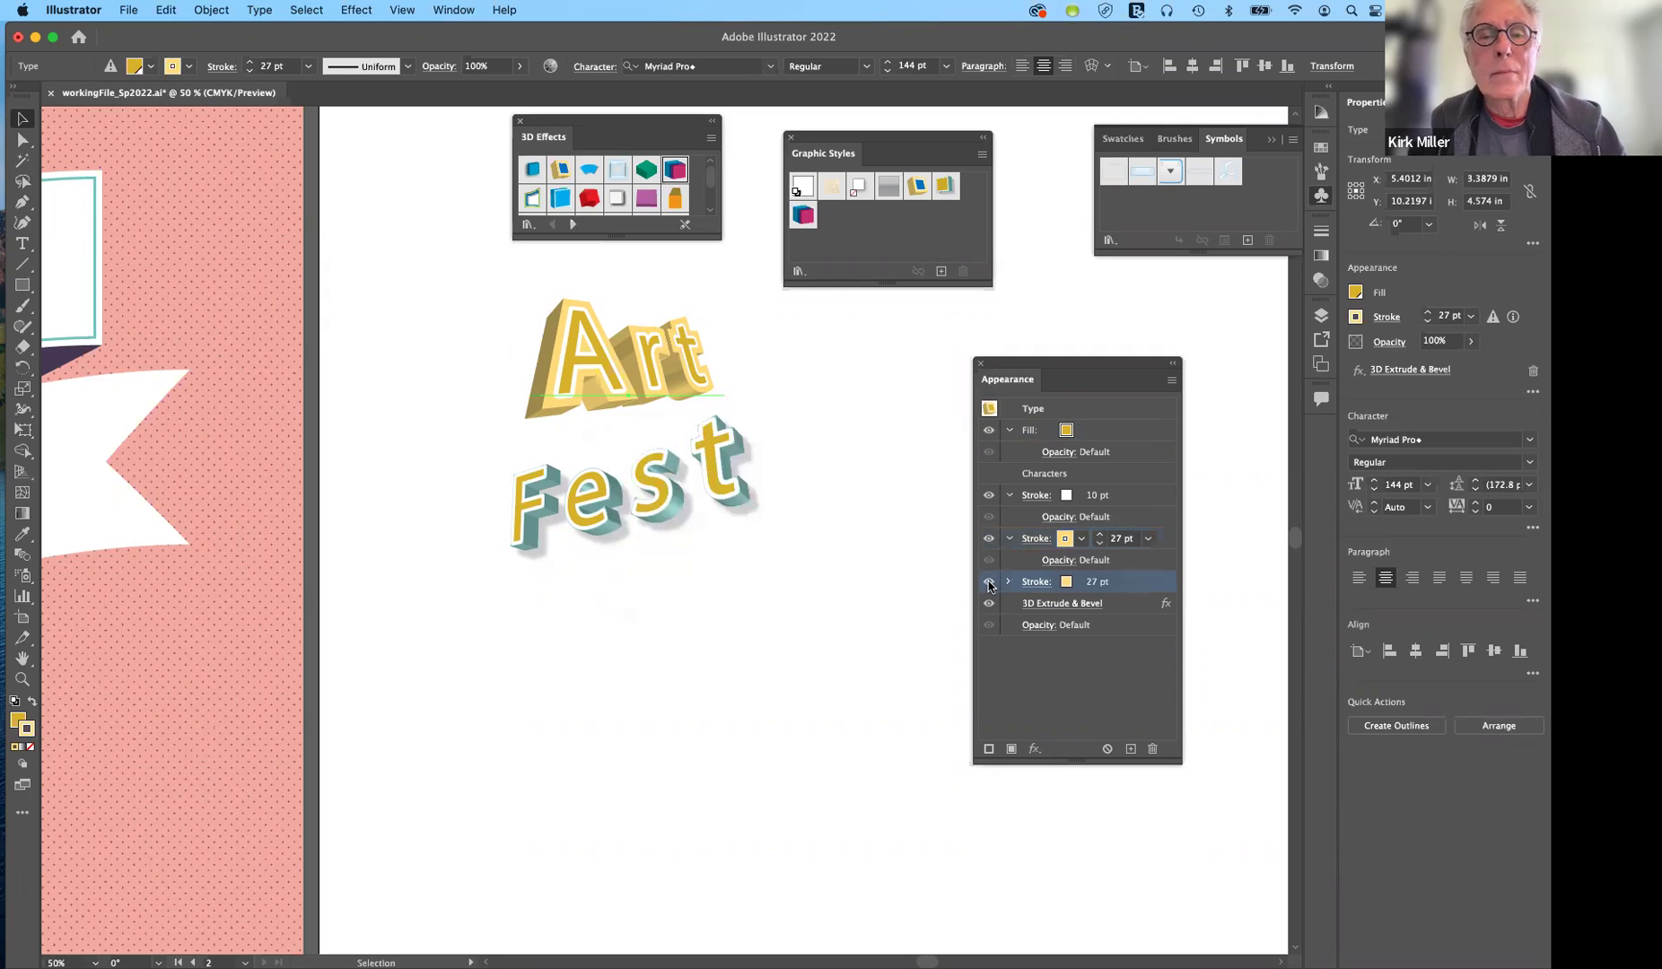
click(990, 586)
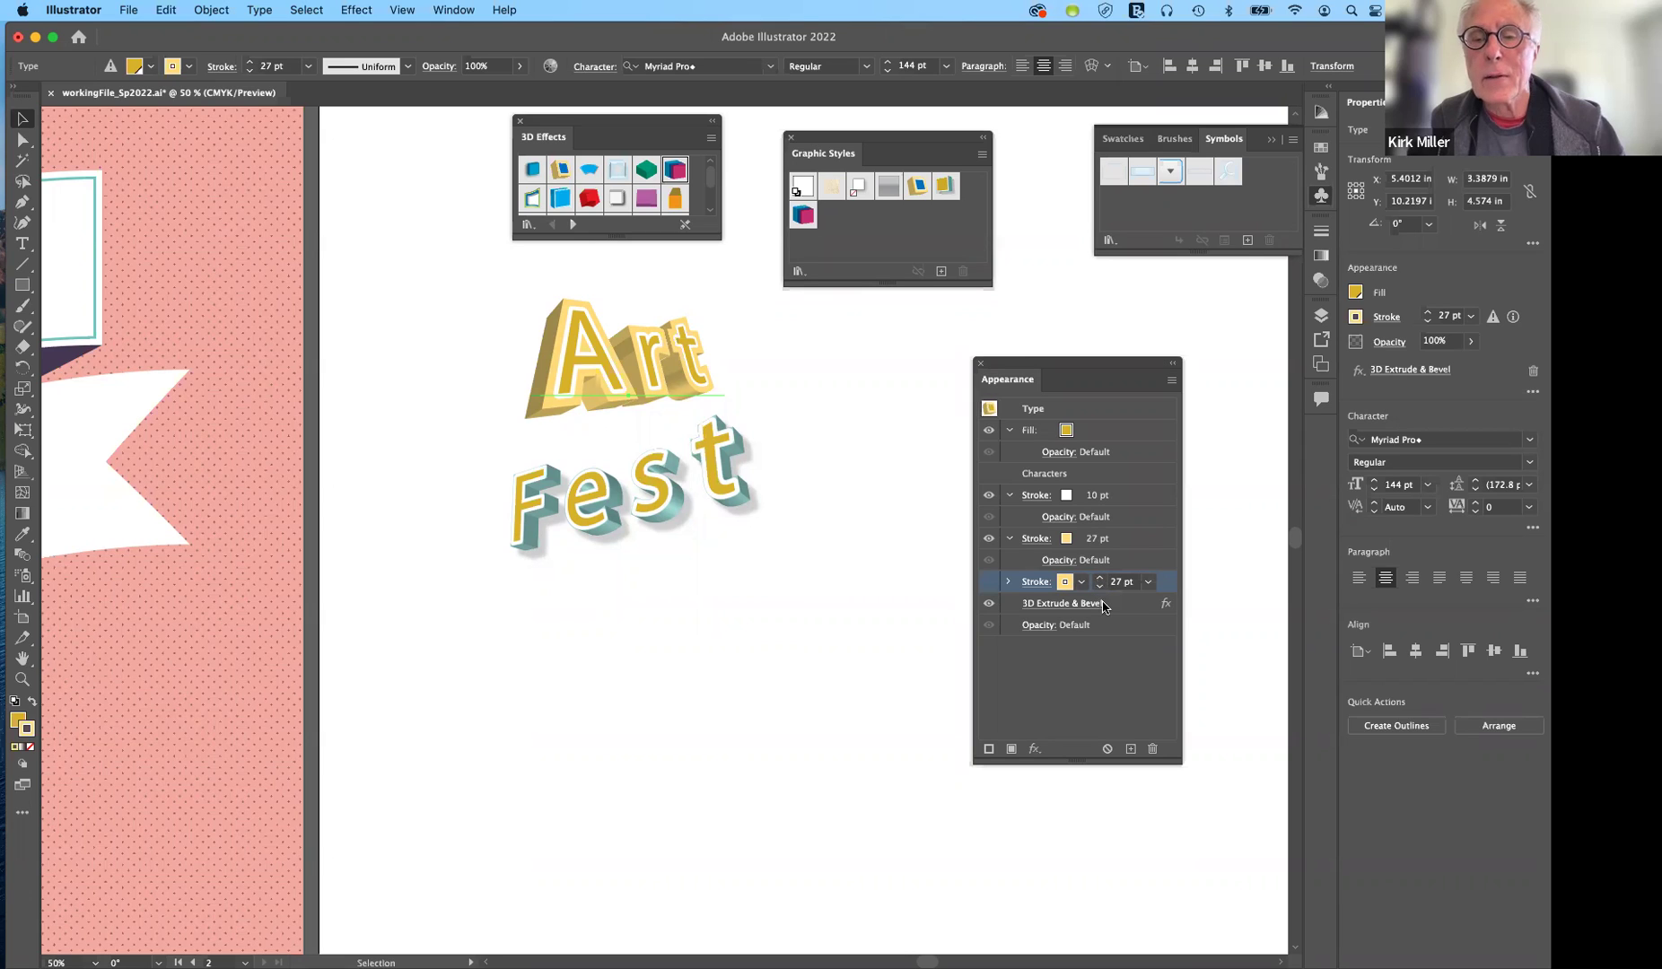
key(super+z)
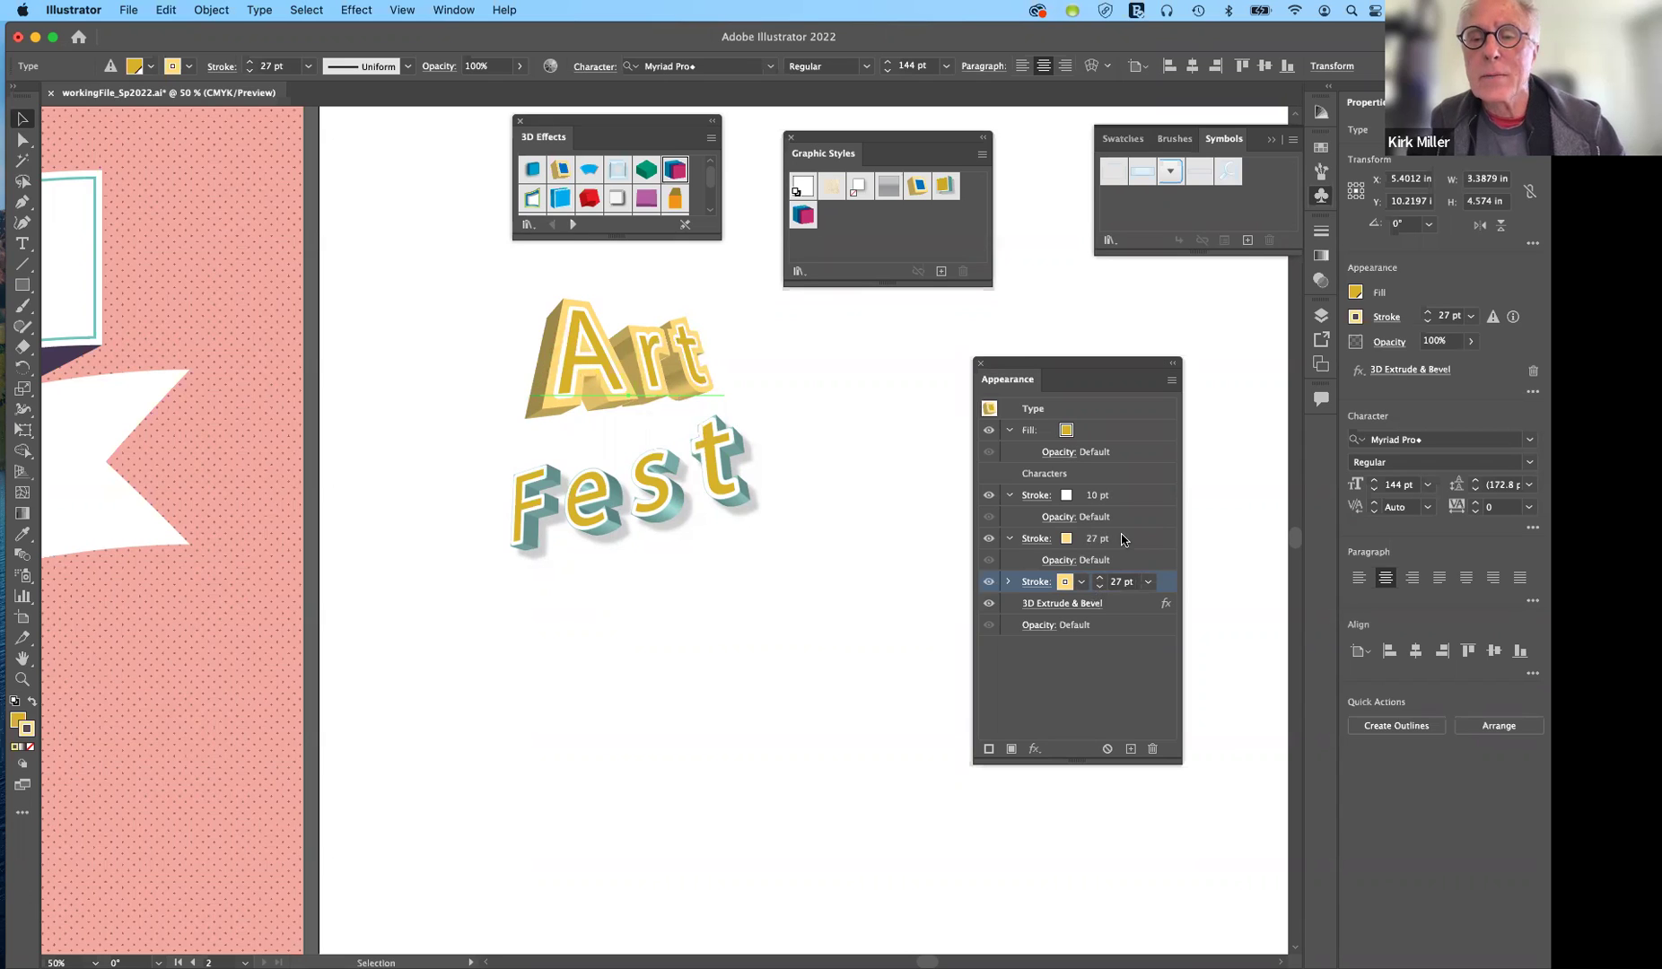
Set the weight of the "Art" text's upper 27 pt stroke to 12 pt and of its lower one to 11 pt.
click(1125, 540)
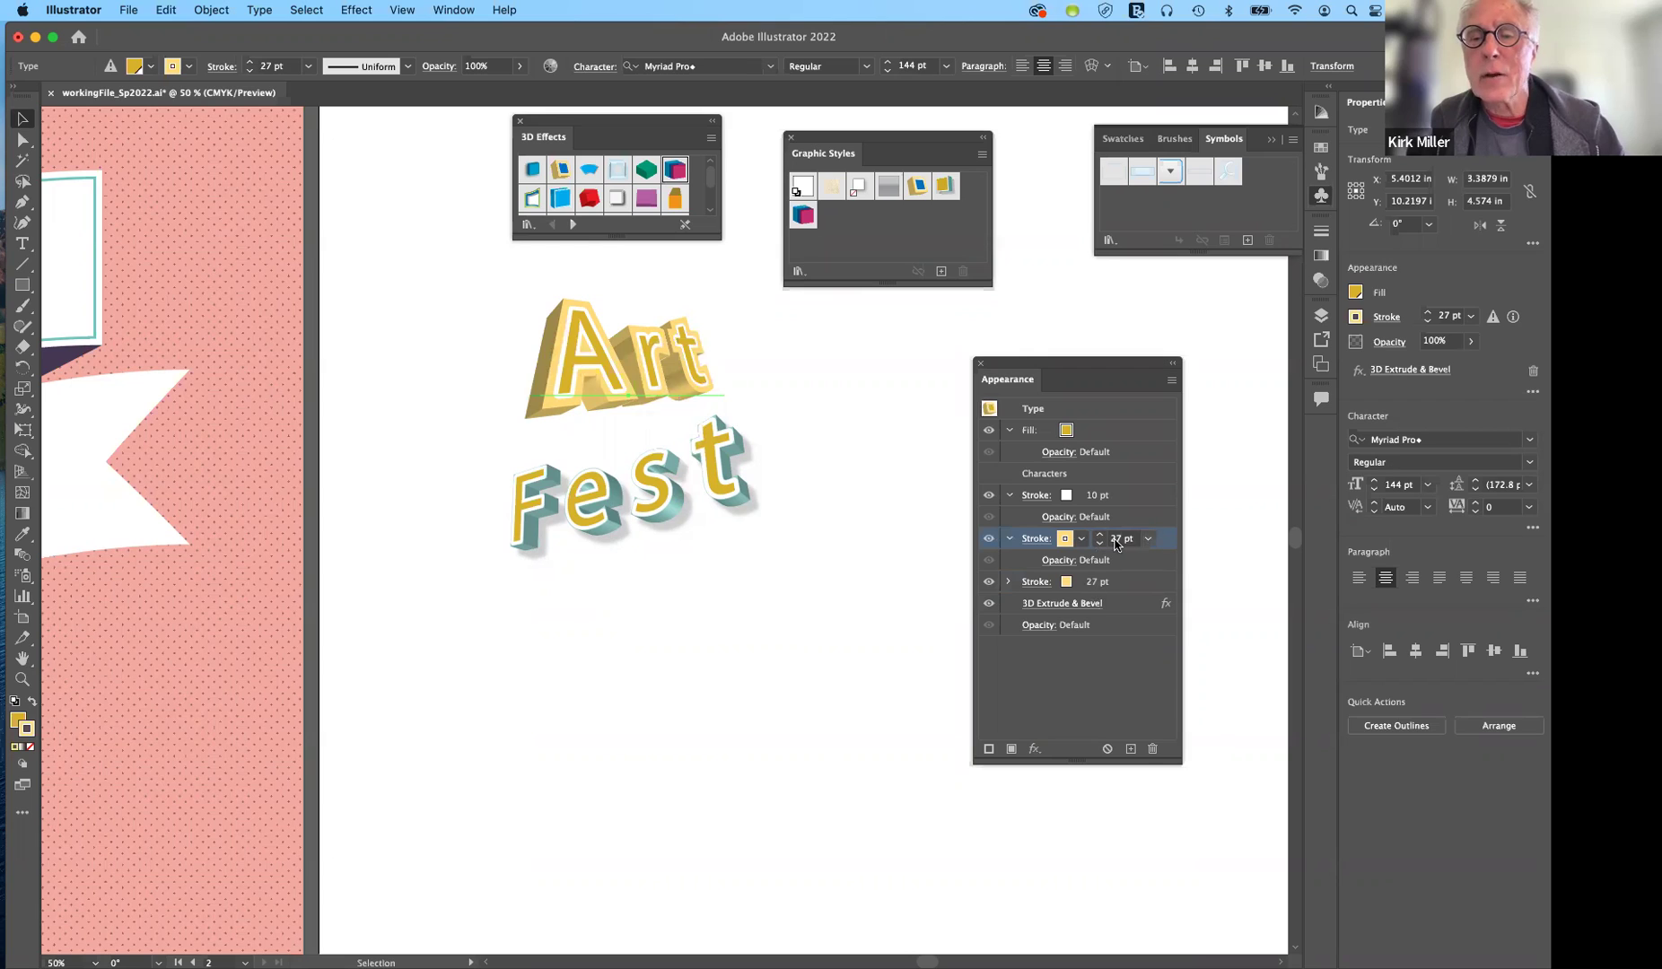
click(1148, 539)
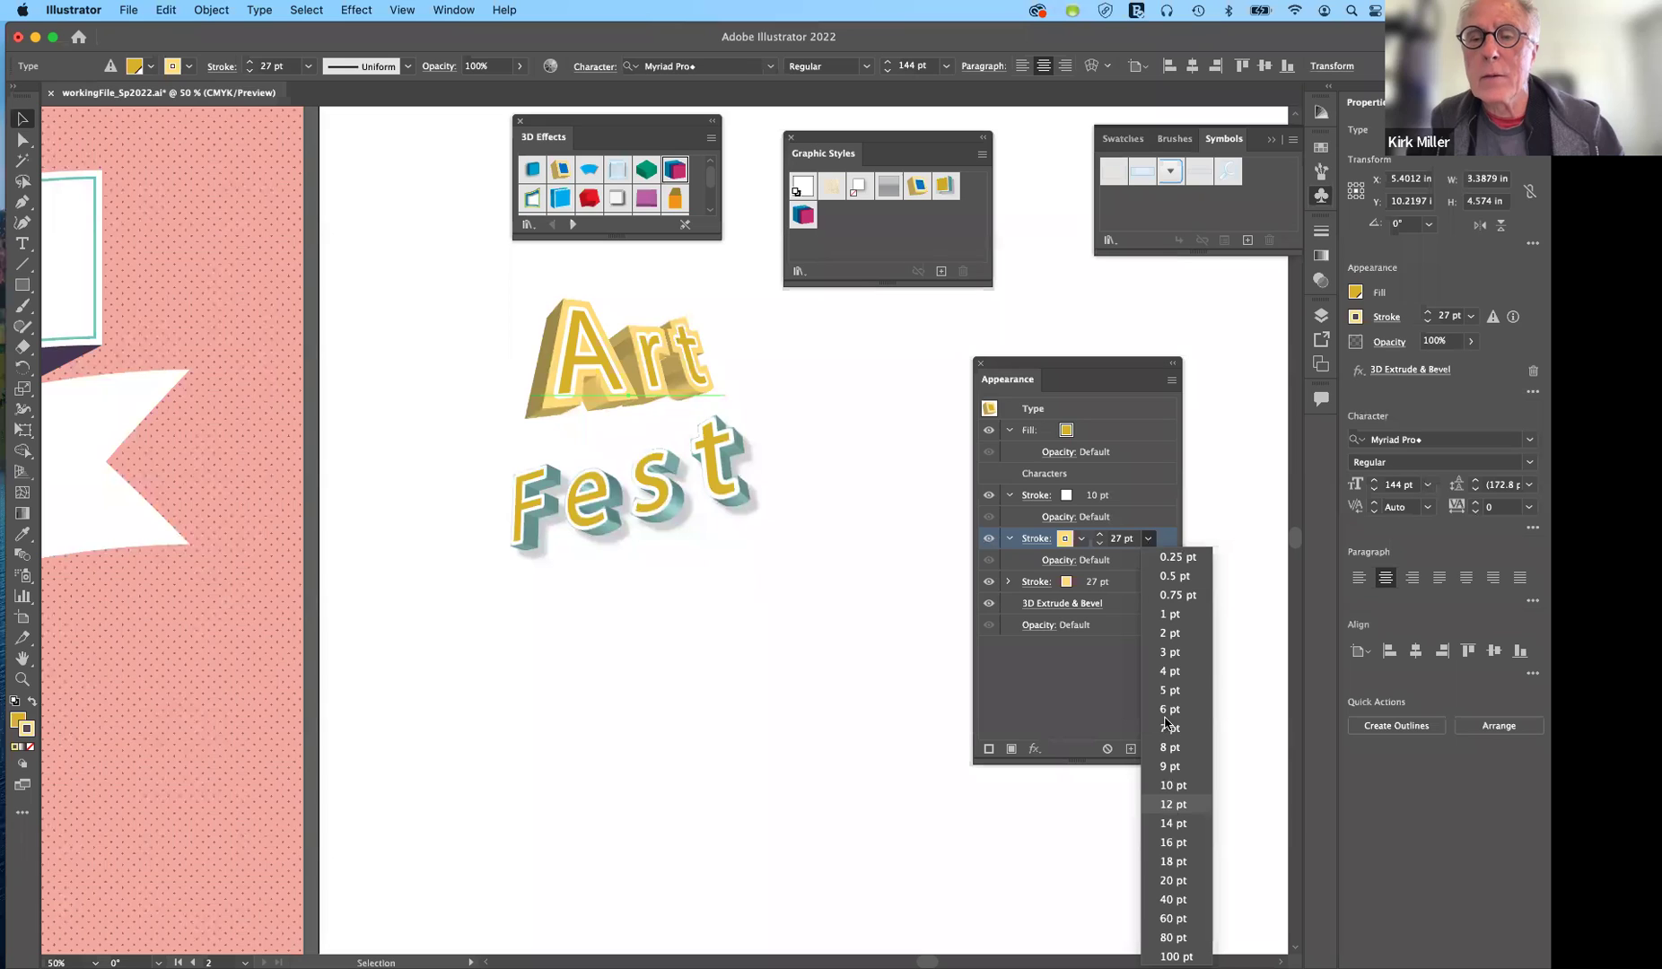
click(1176, 806)
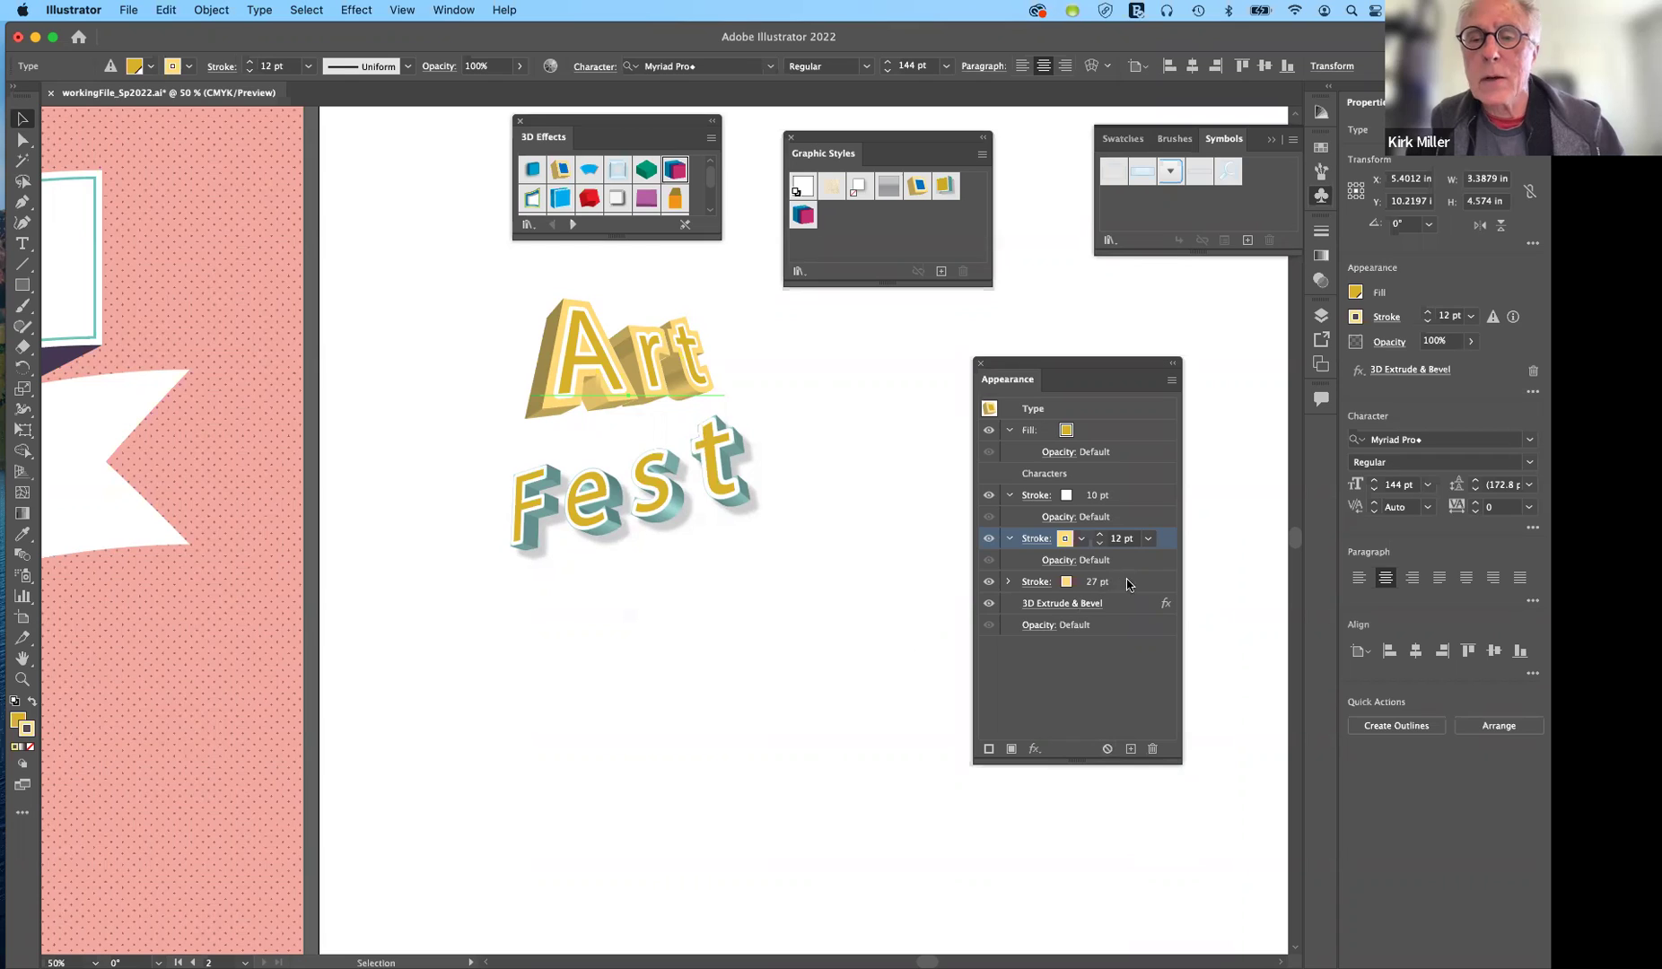
click(1114, 583)
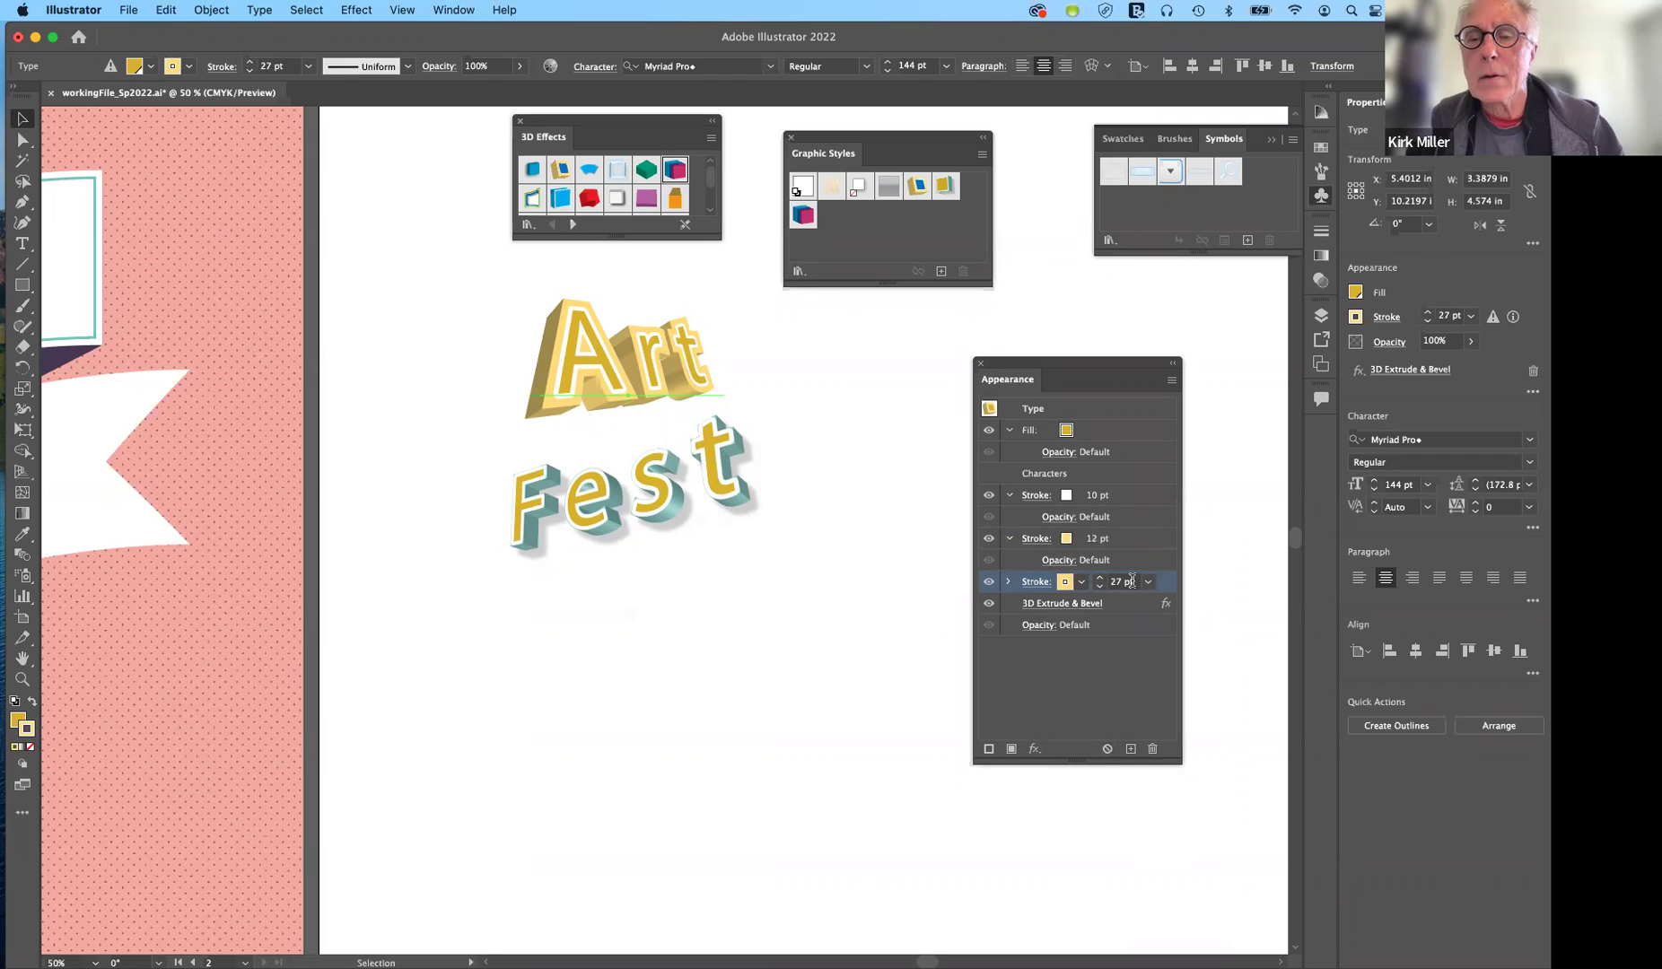
click(1132, 580)
text(11)
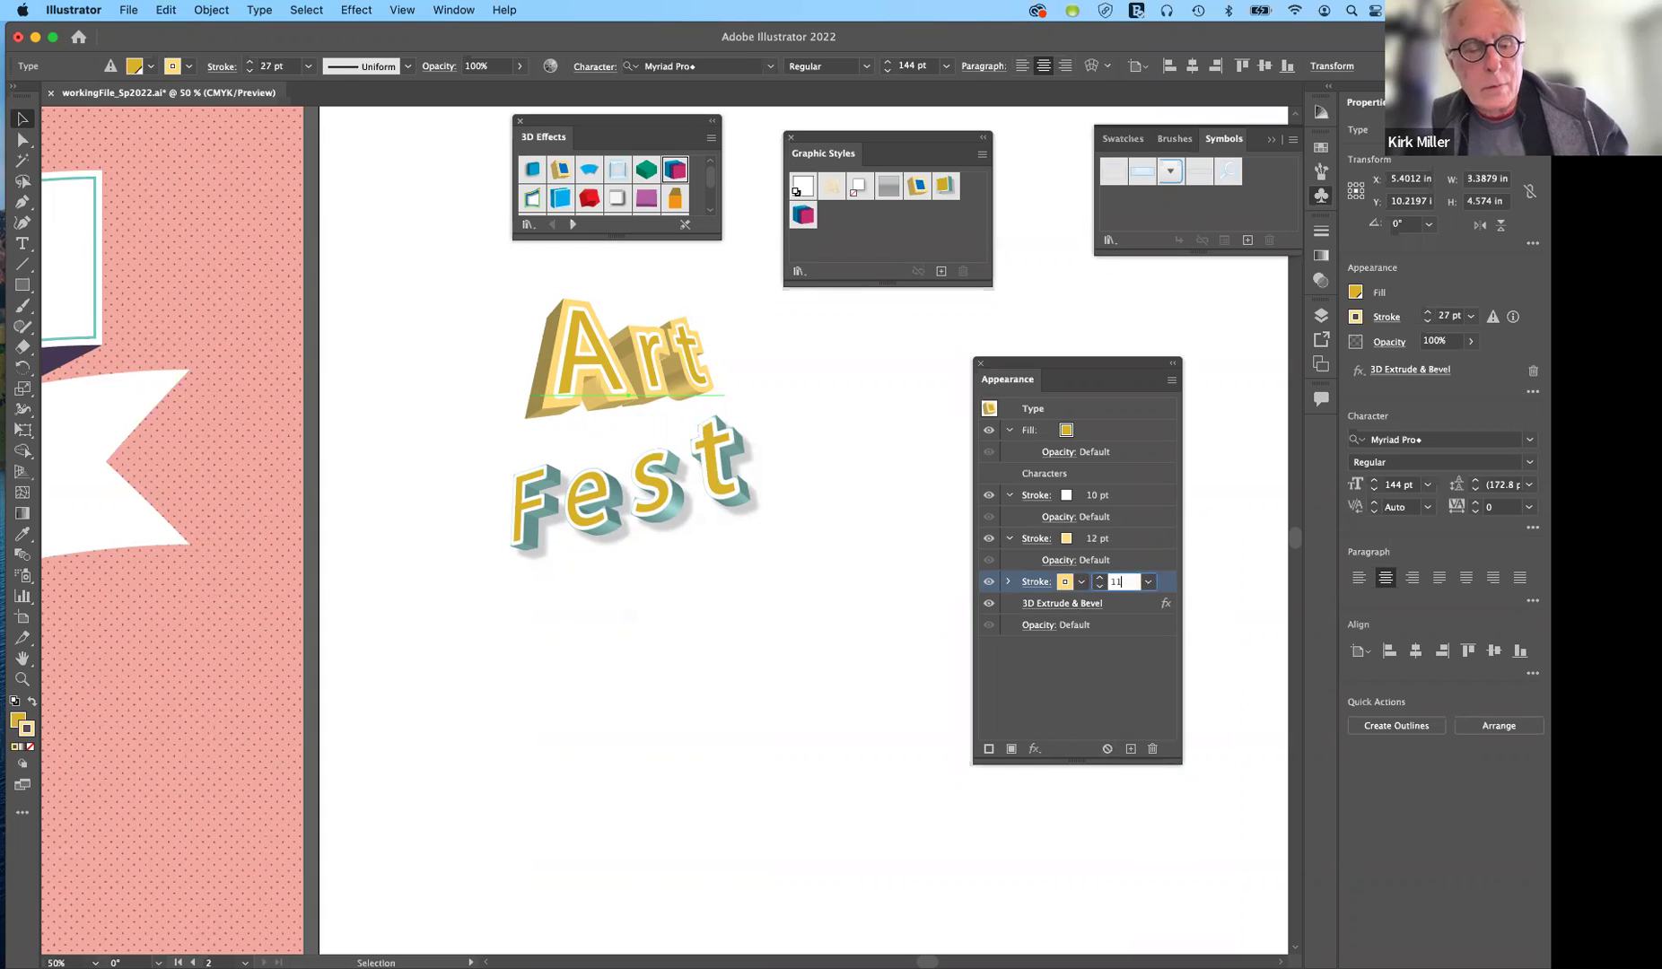
key(Return)
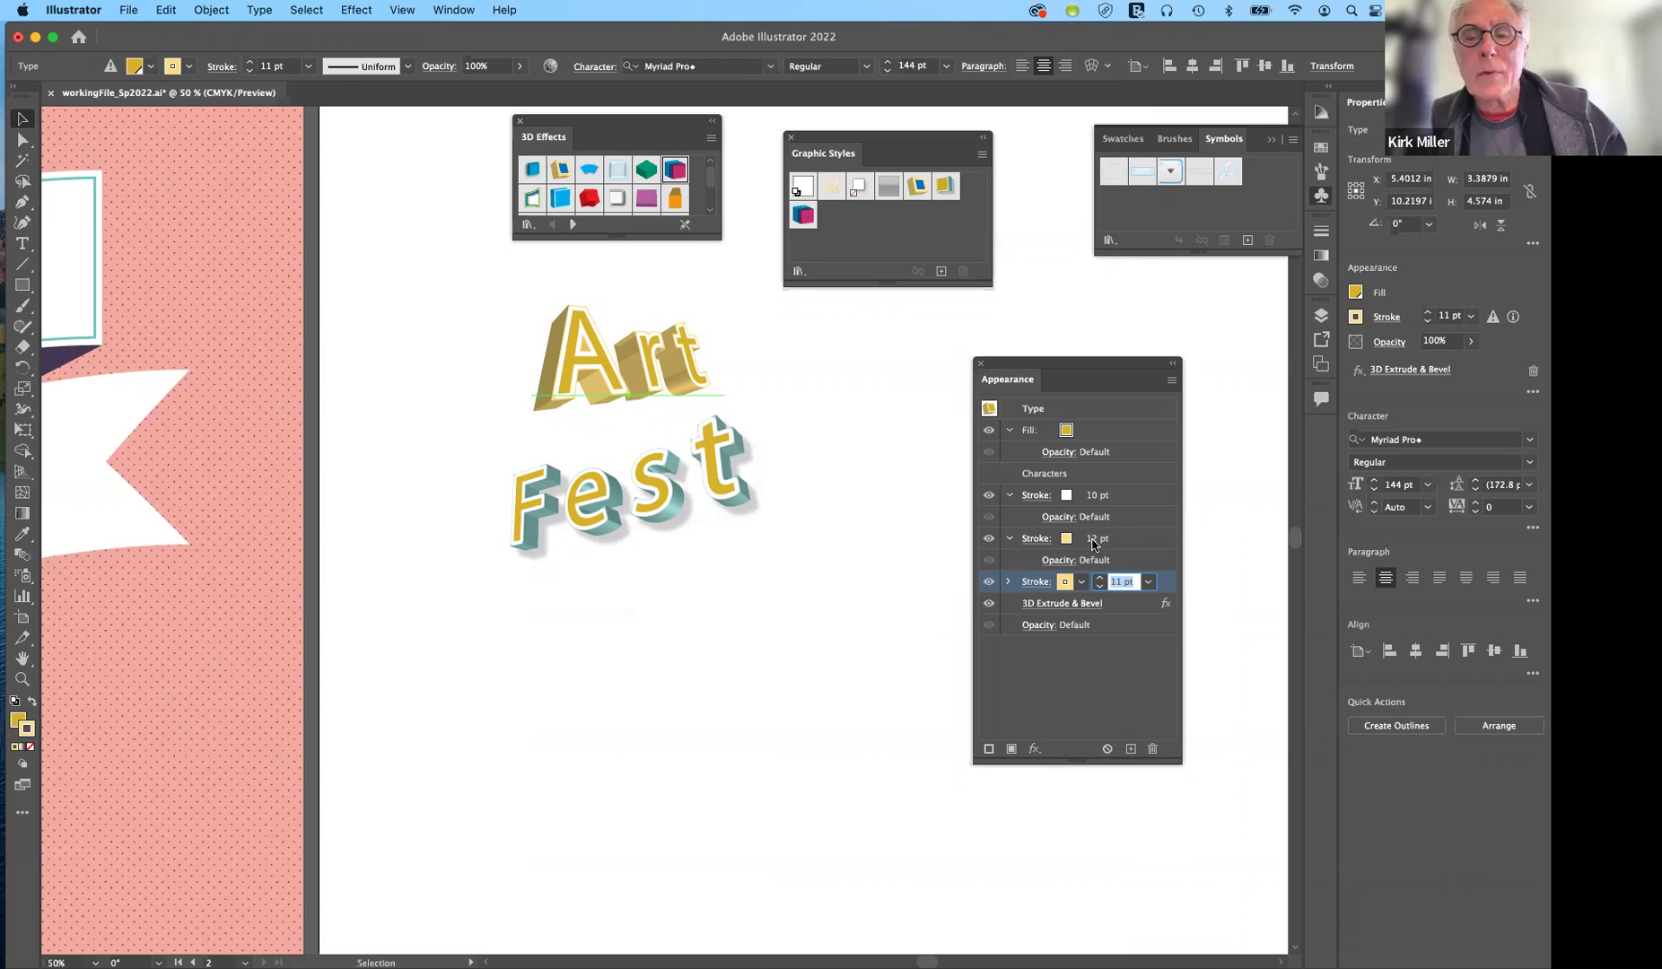
Set the 12 pt stroke of the "Art" text to 11 pt and try to change its color.
click(1096, 541)
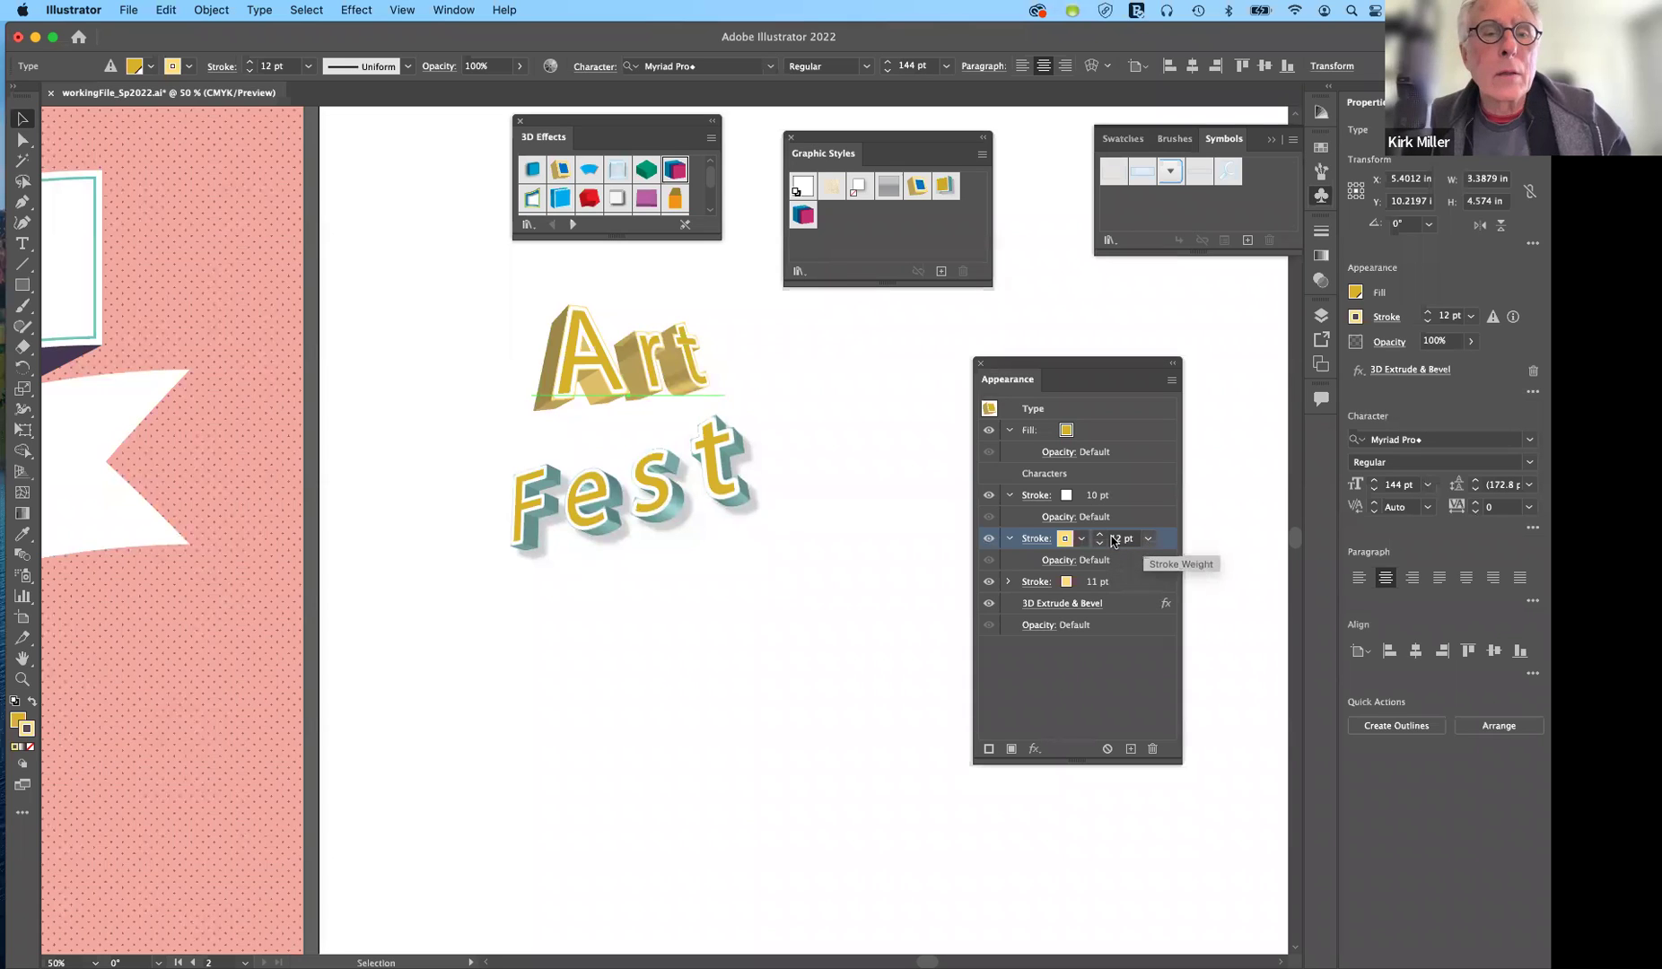
click(1111, 541)
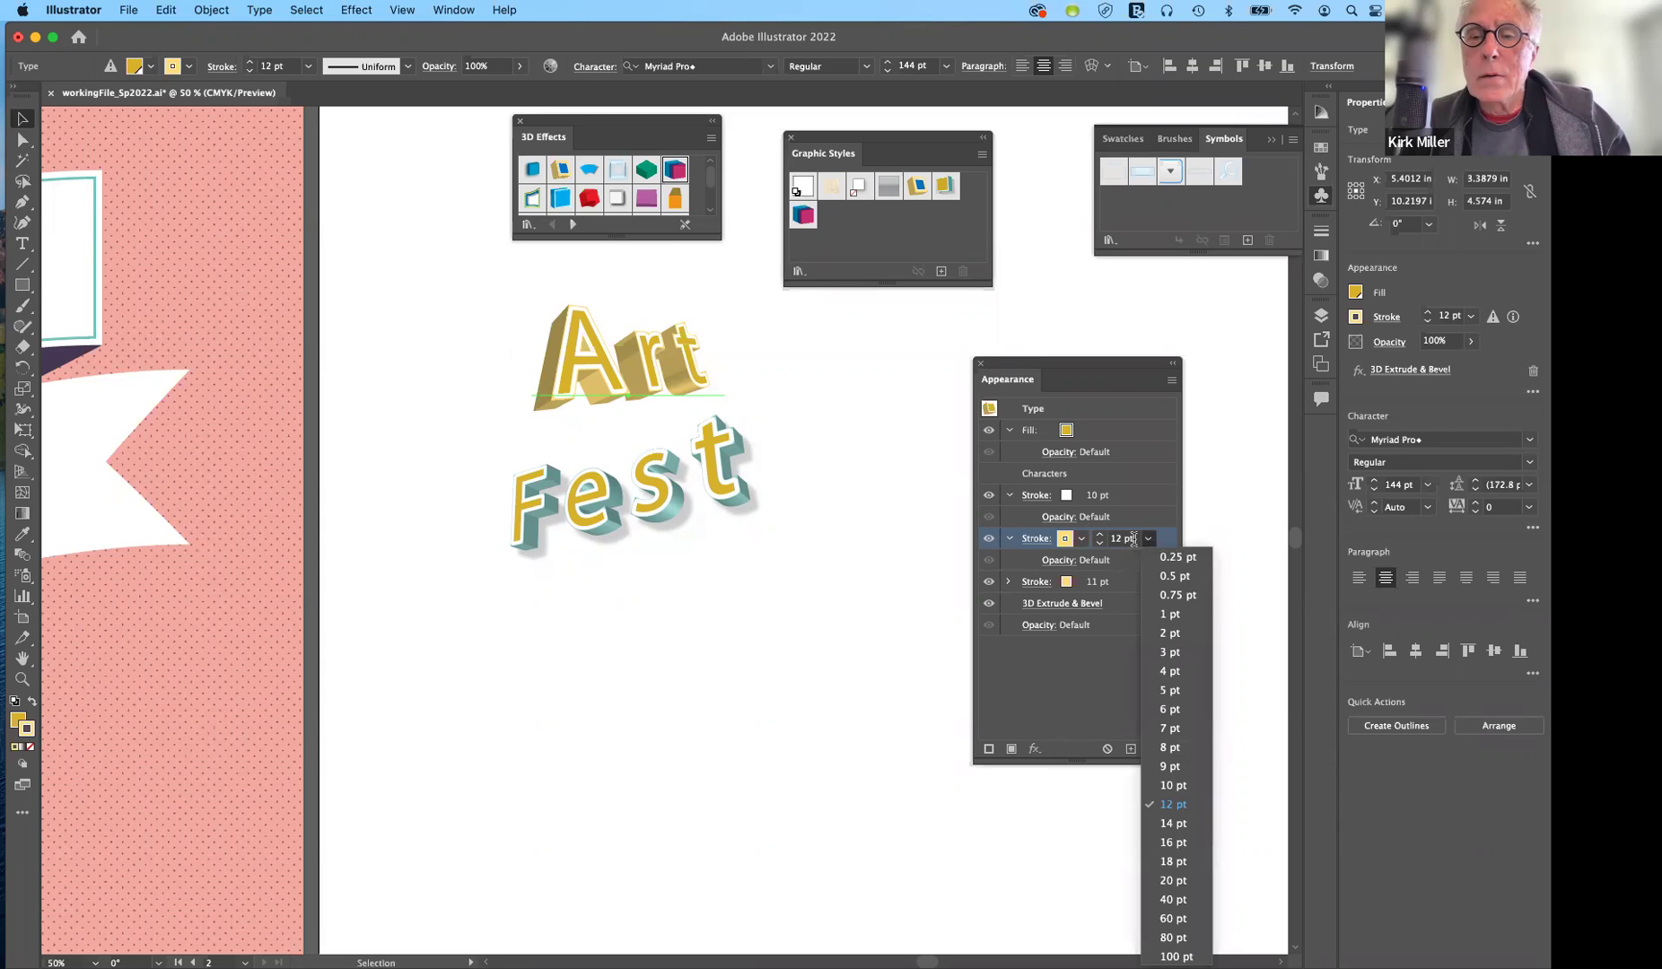
click(1132, 538)
text(11)
key(Return)
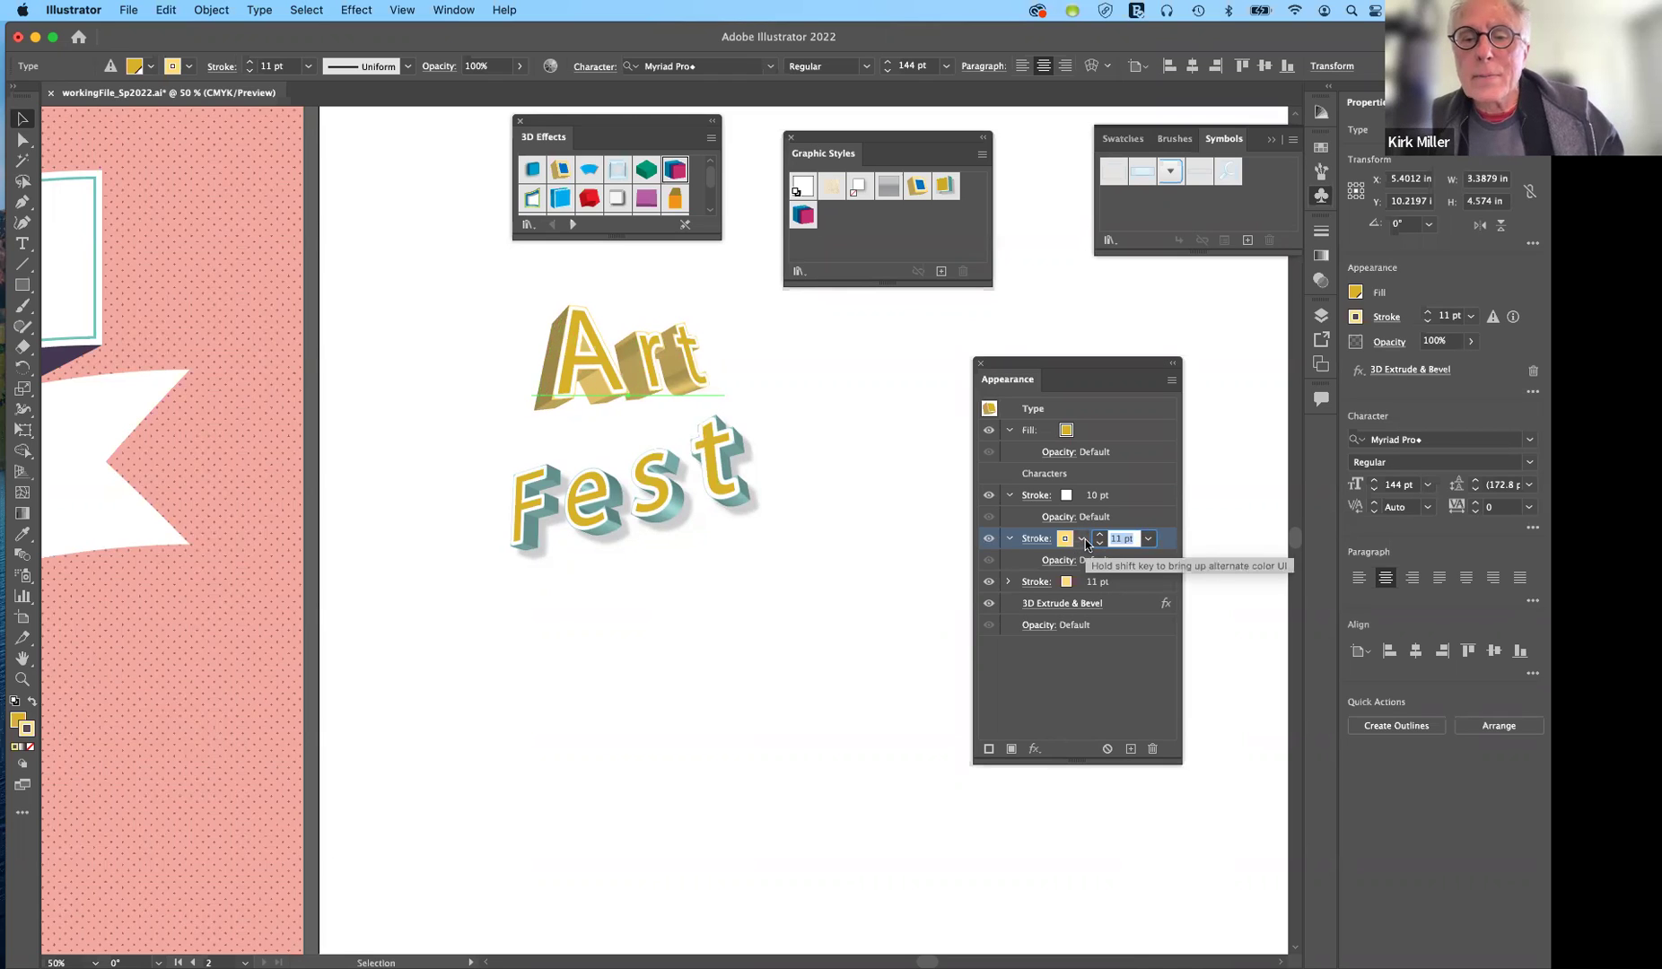
click(1083, 541)
click(1001, 570)
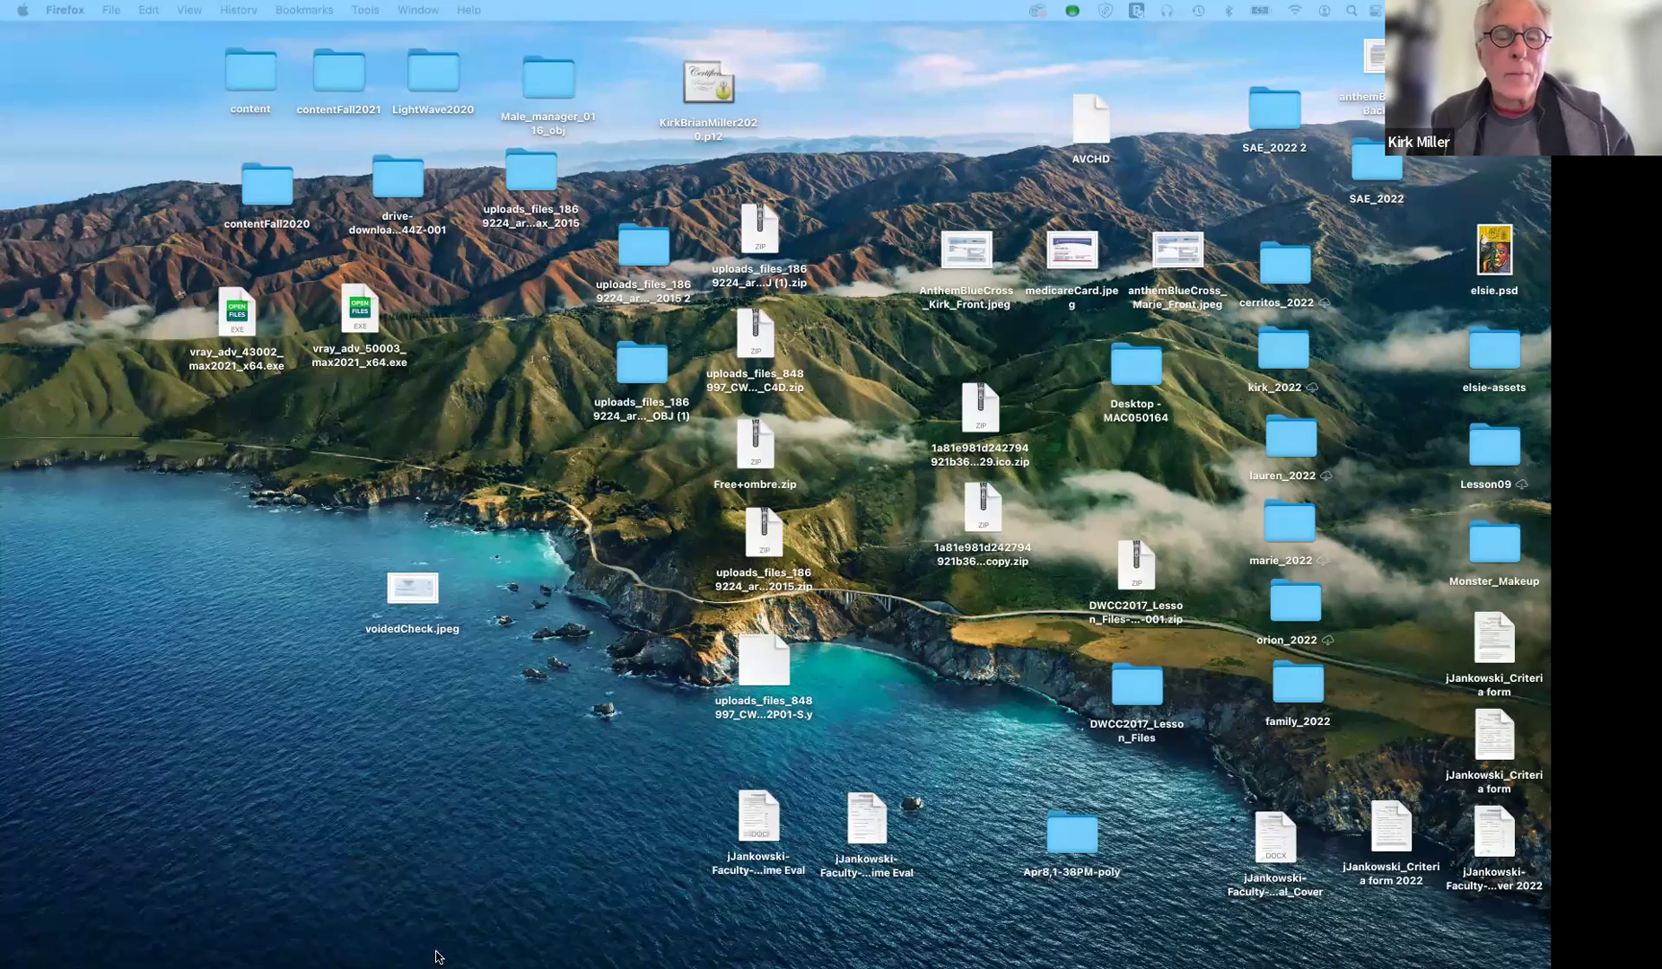
Relaunch Illustrator without running diagnostics and open the recovered workingFile_Sp2022 document.
mouse_move(370, 957)
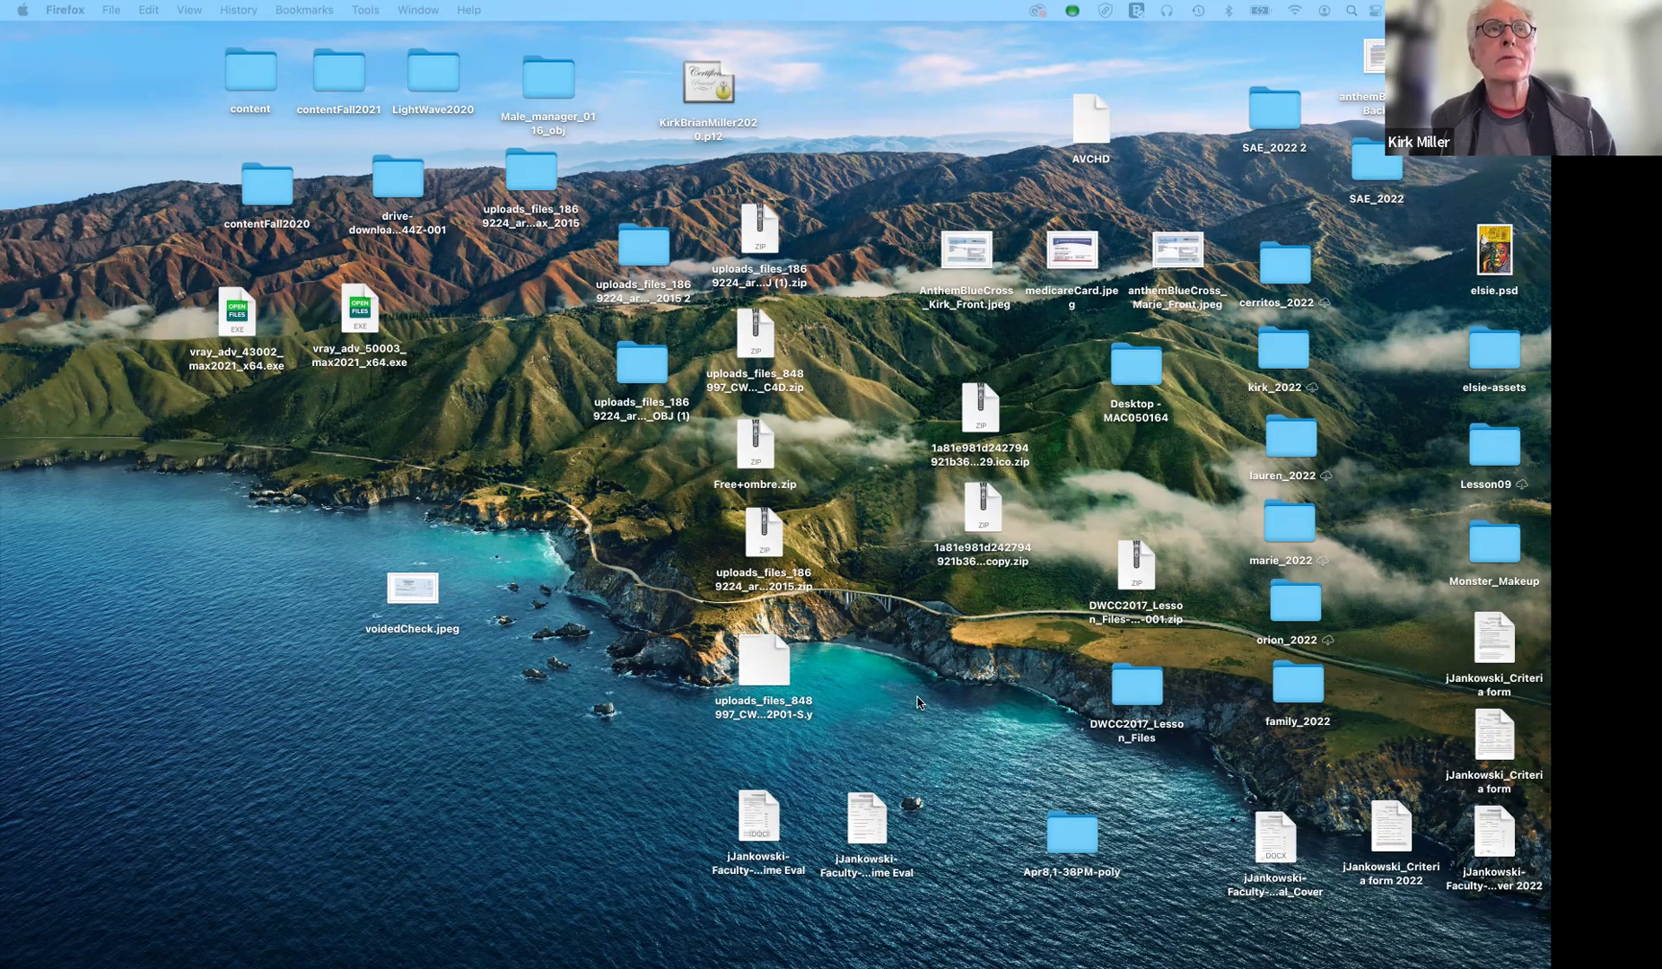
mouse_move(883, 960)
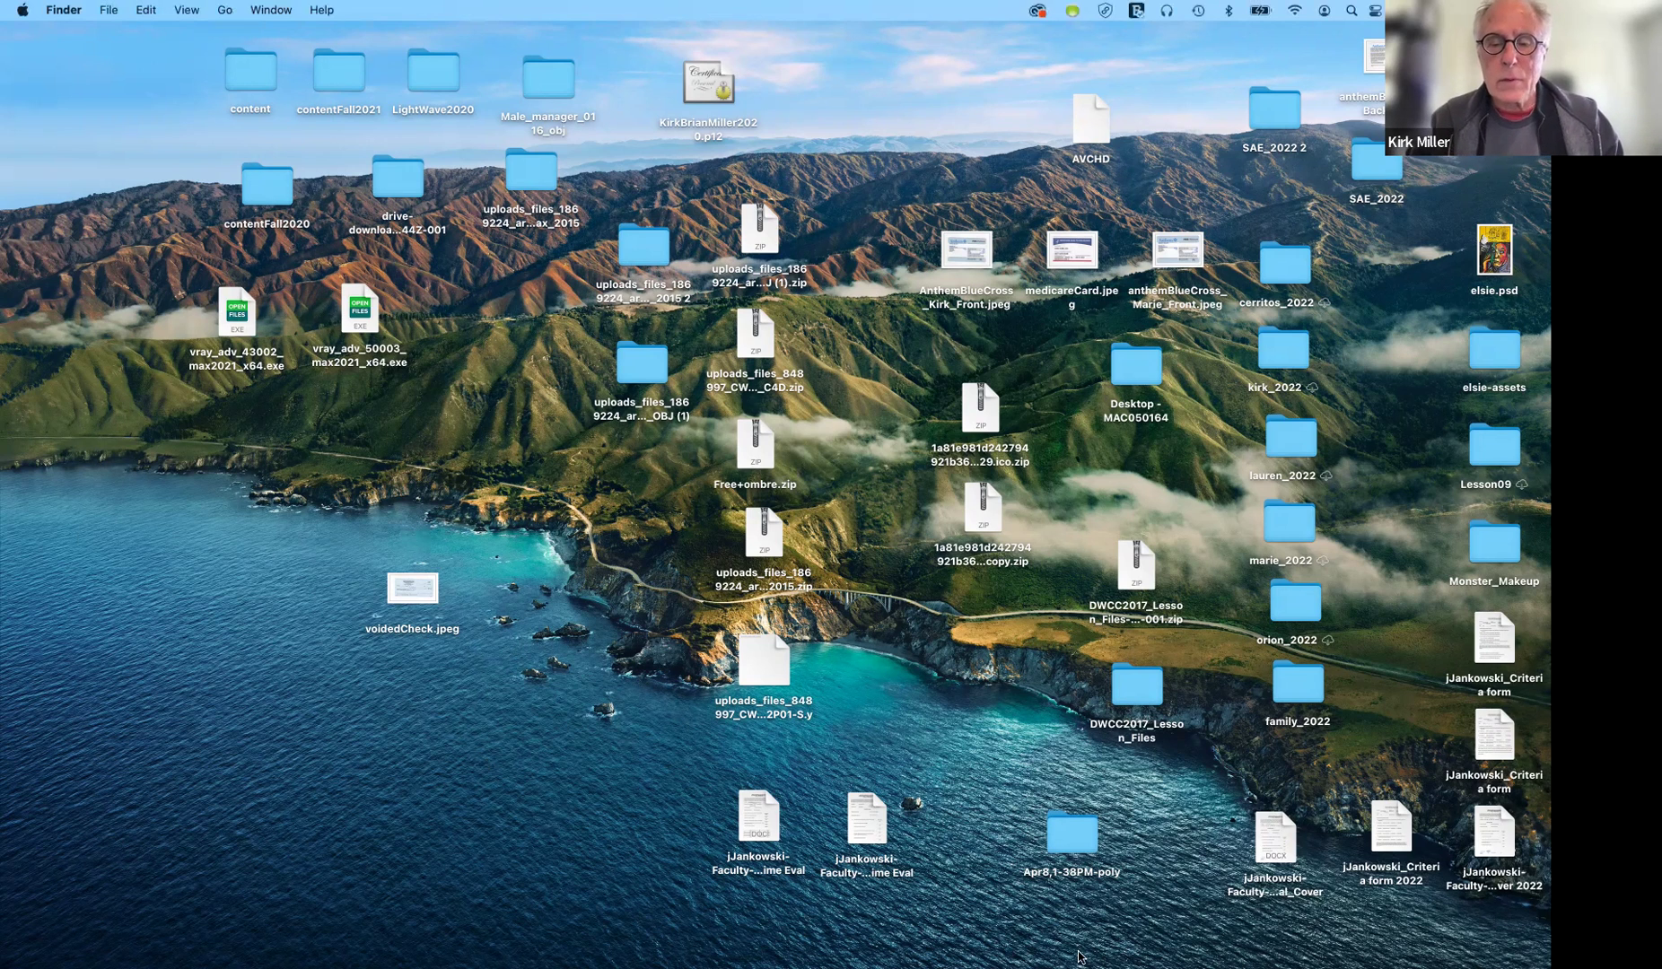
mouse_move(1023, 956)
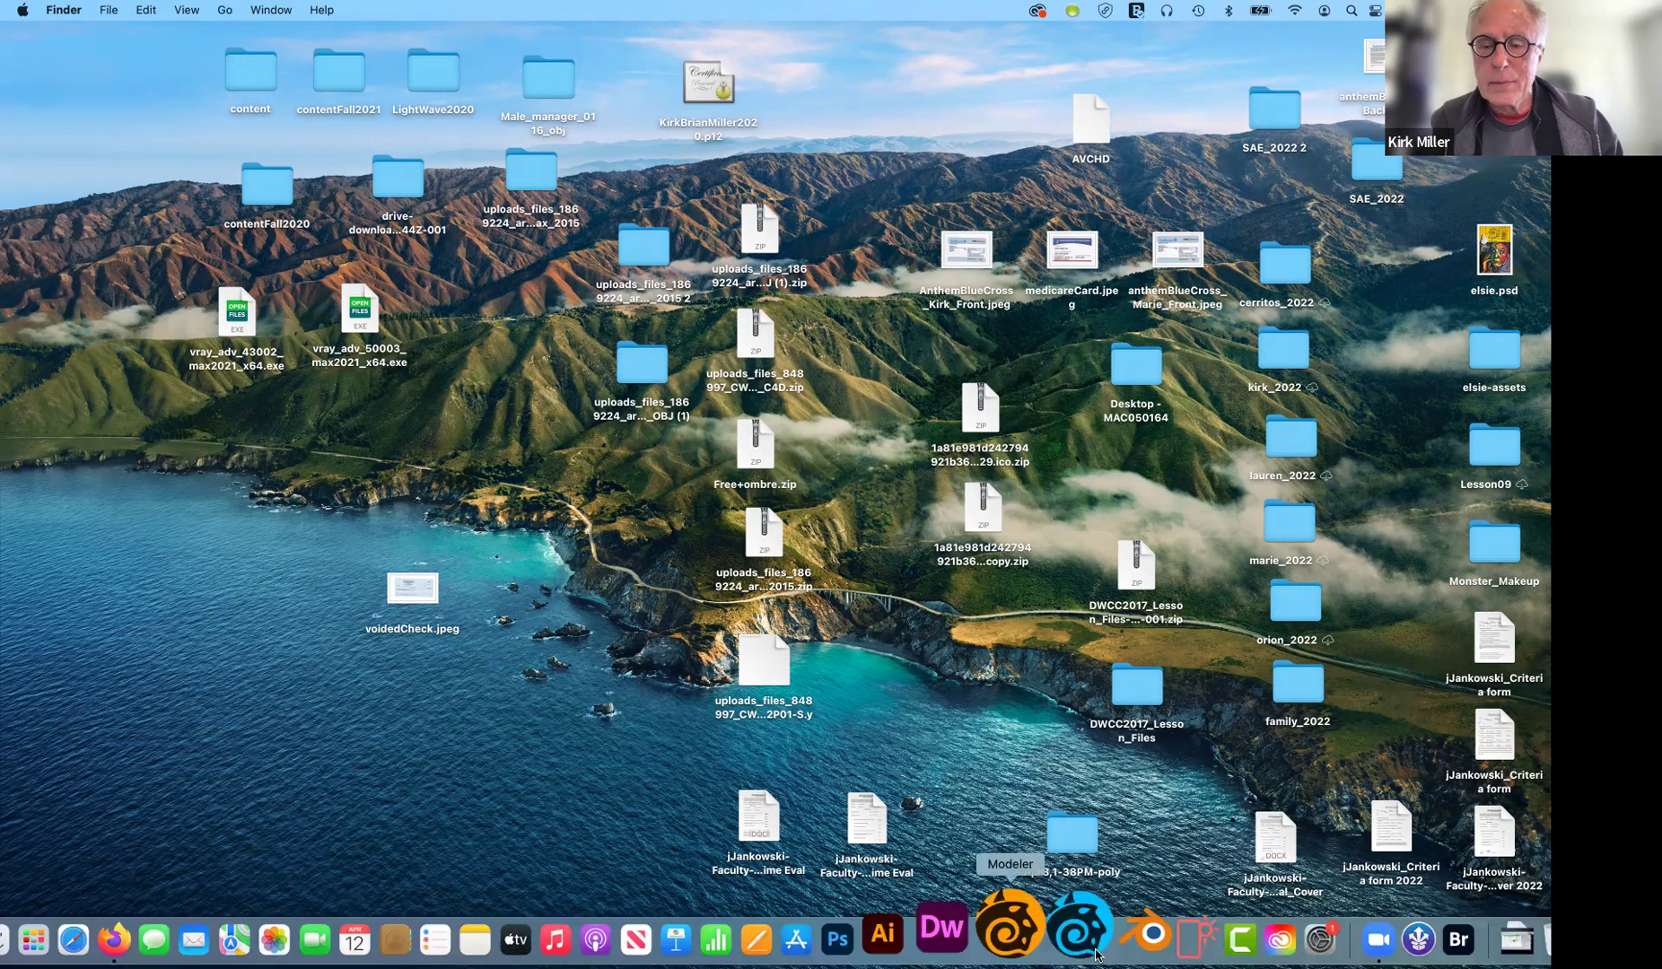
click(929, 929)
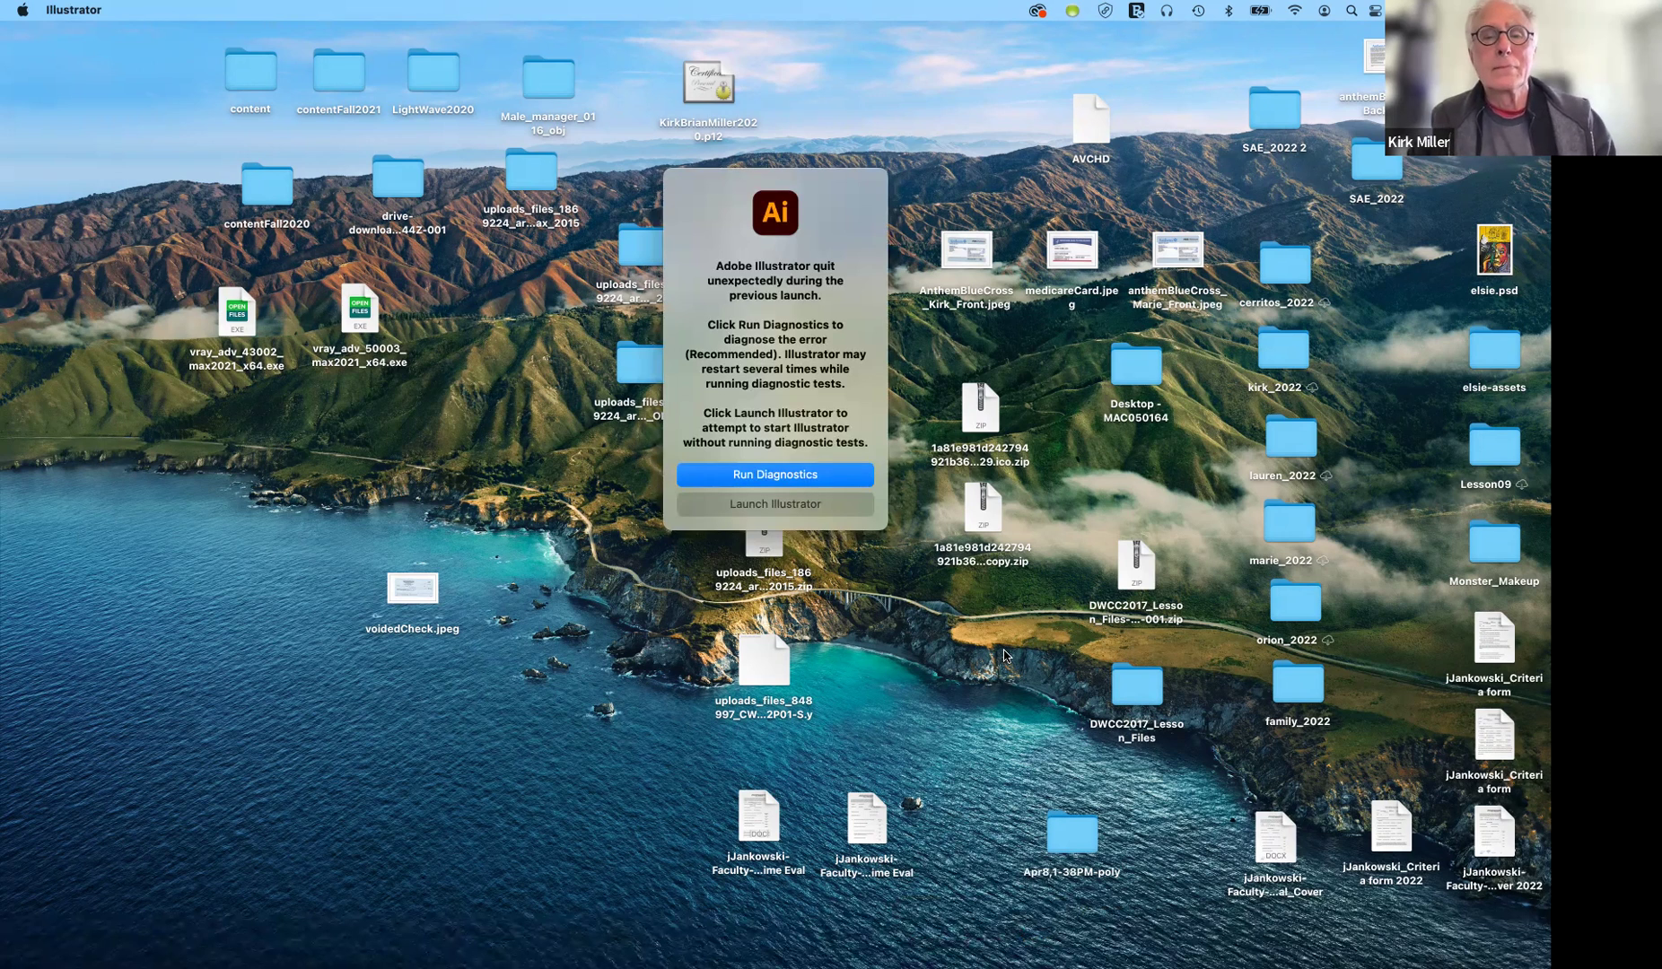
click(796, 507)
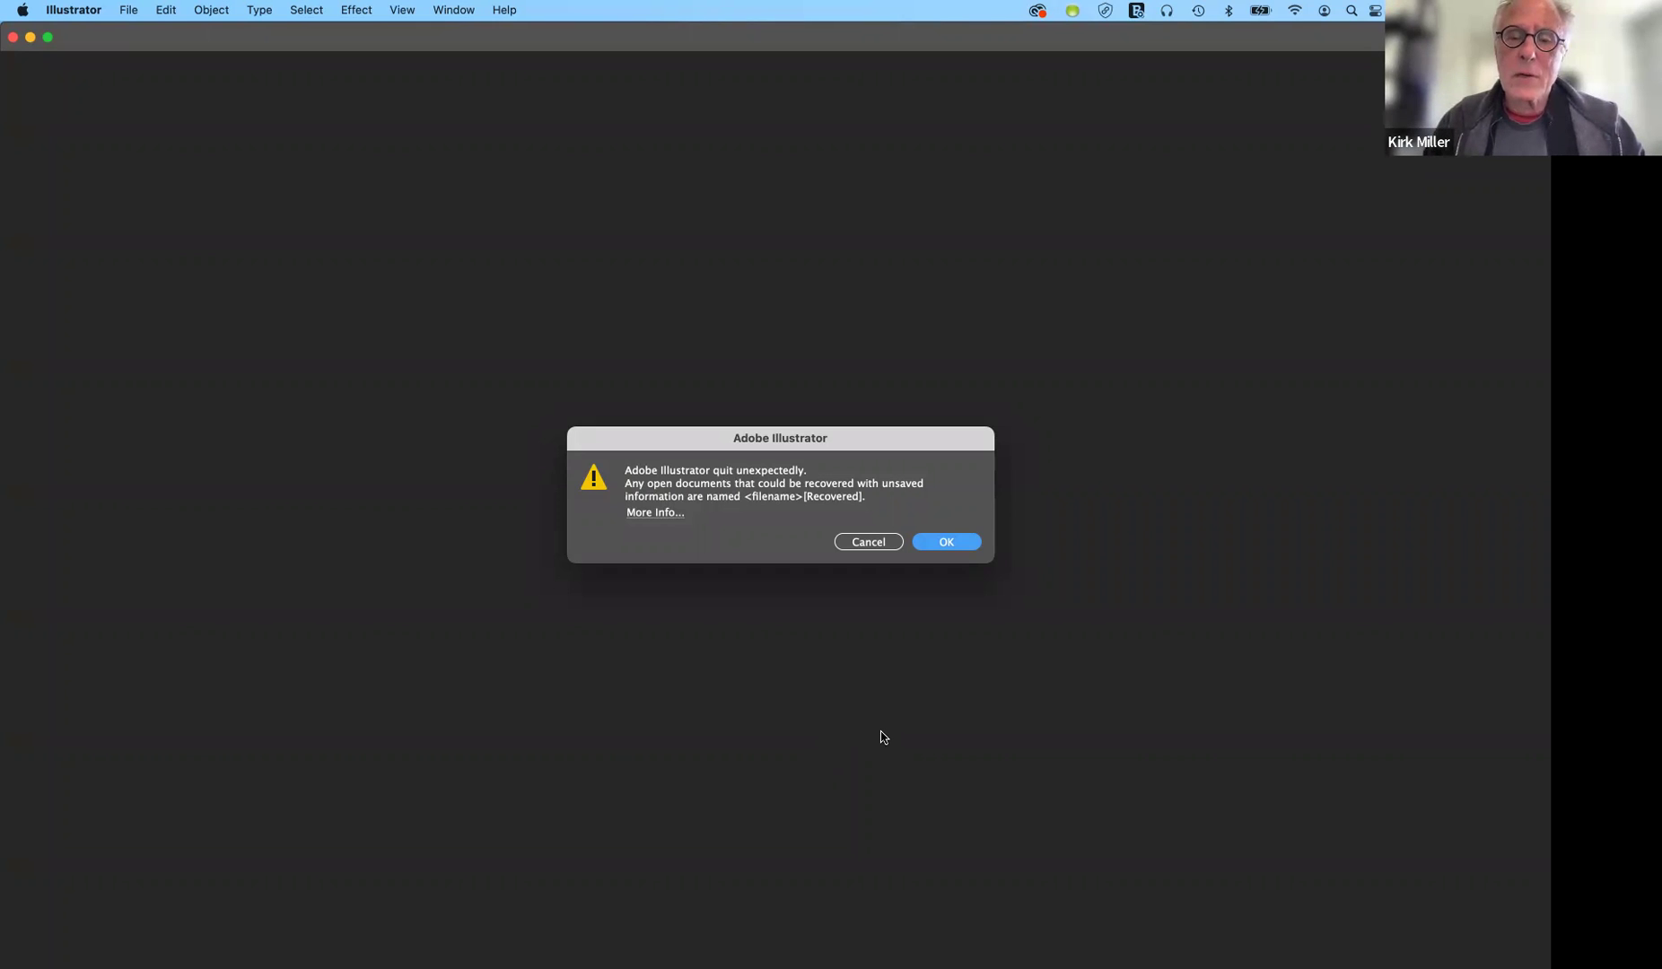
key(Return)
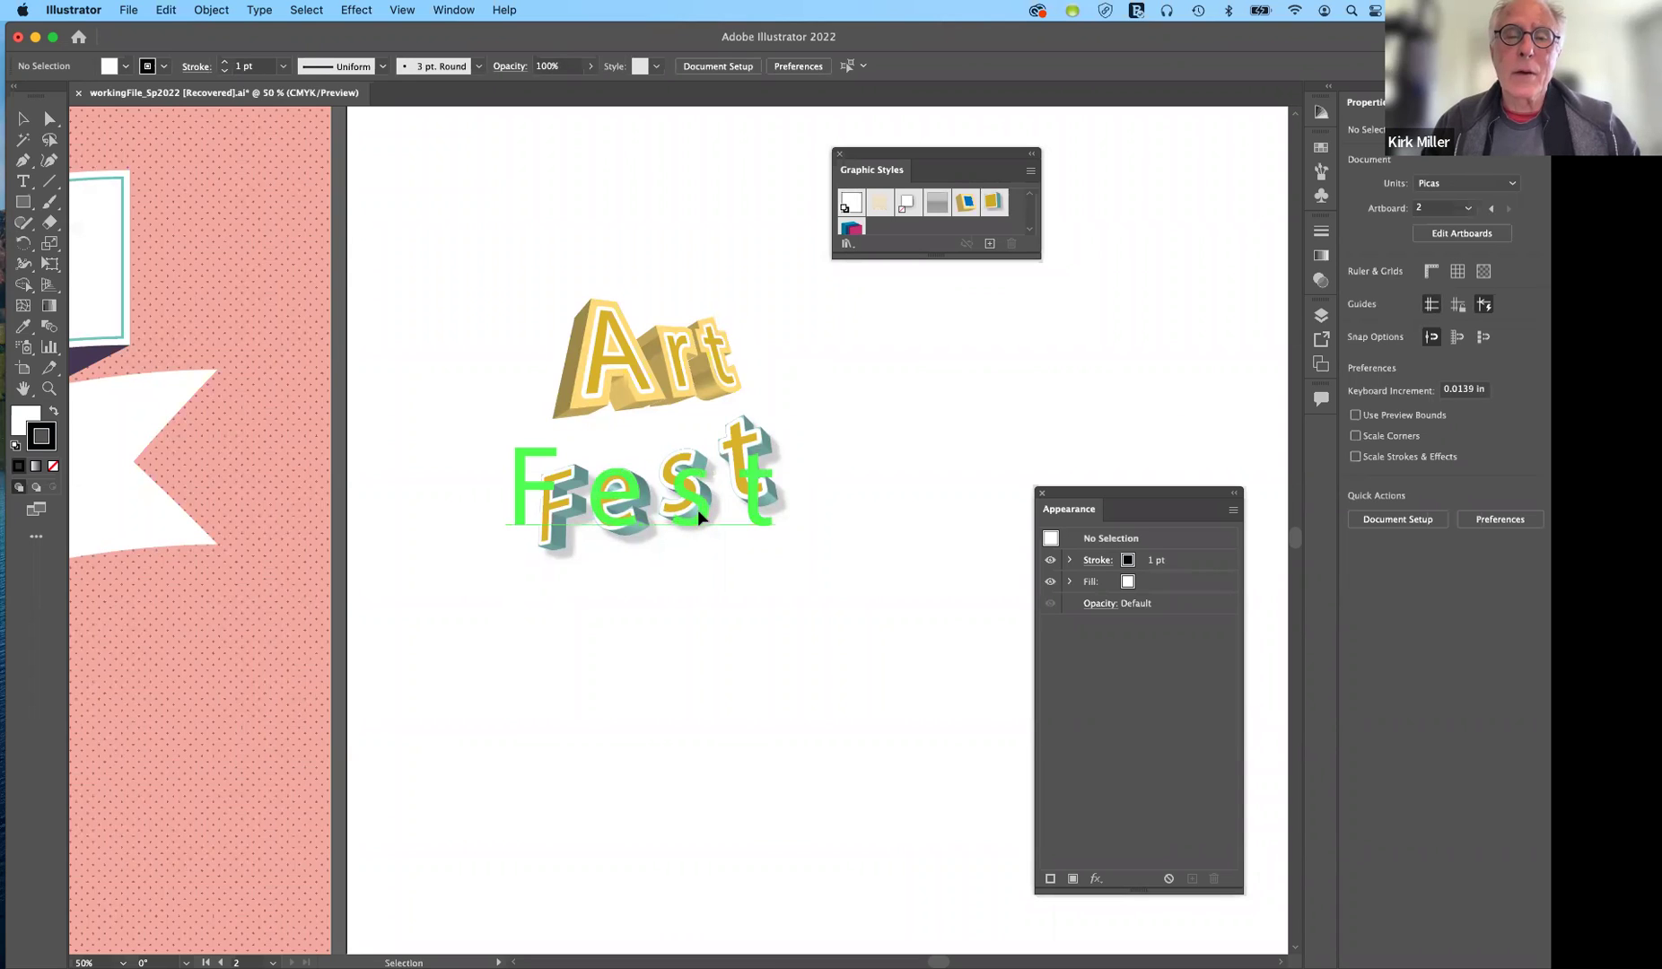
Toggle the 3D Extrude & Bevel (Classic) effect of the "Fest" text off and back on.
click(702, 510)
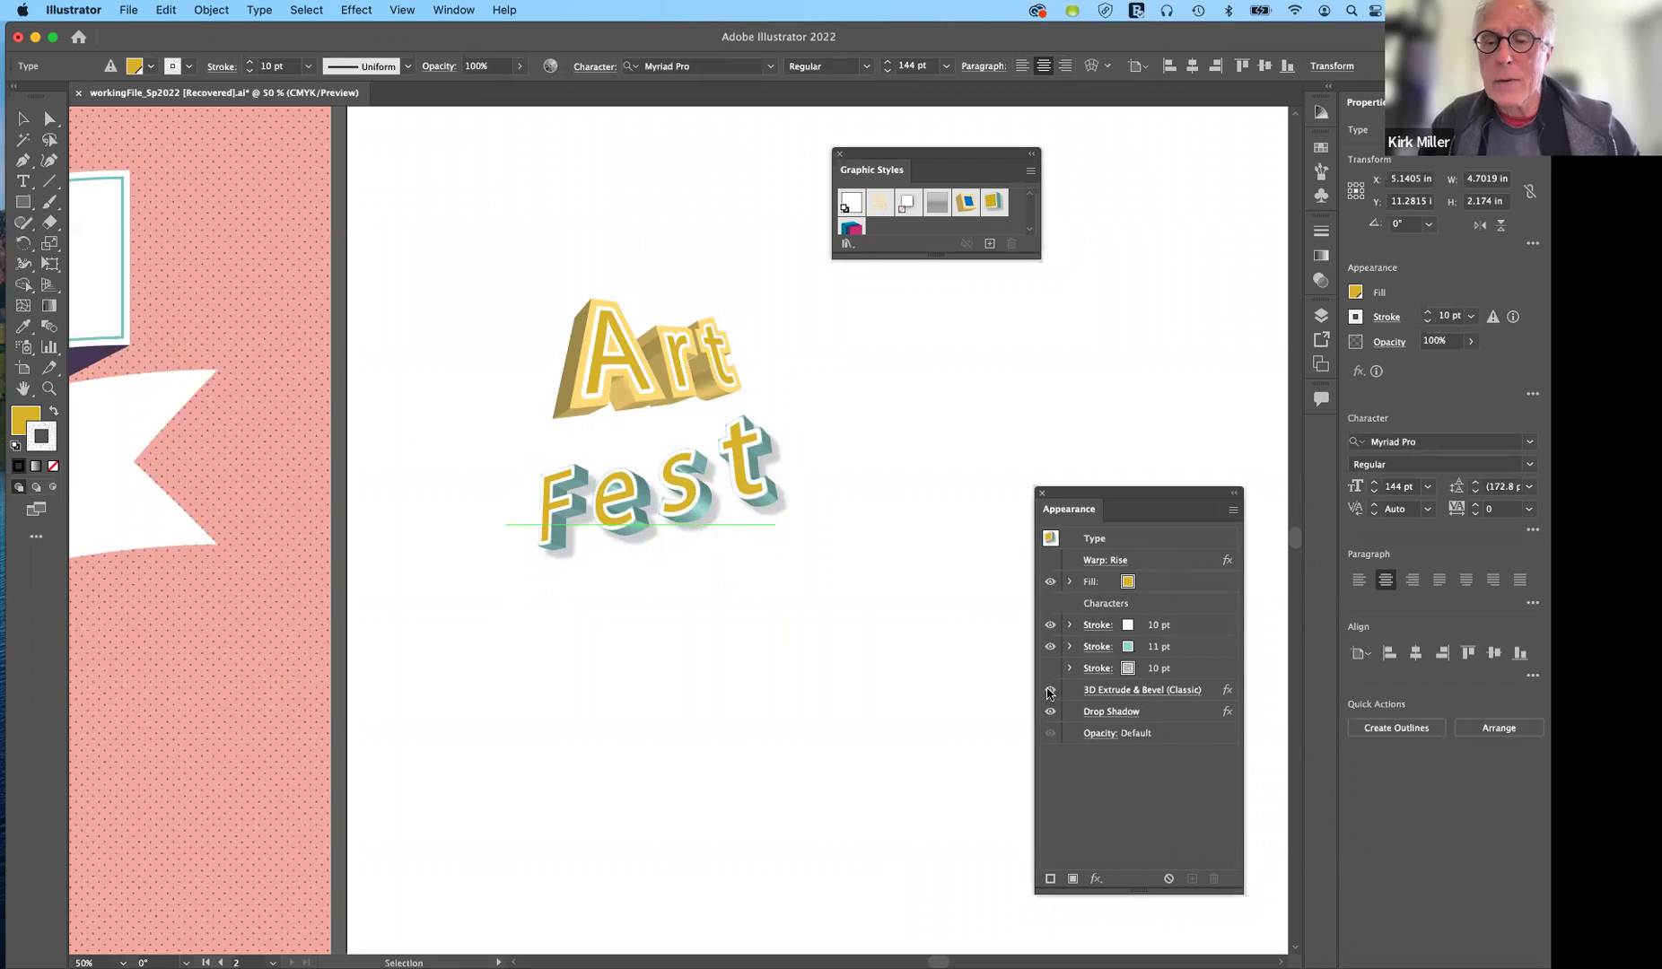
click(1048, 691)
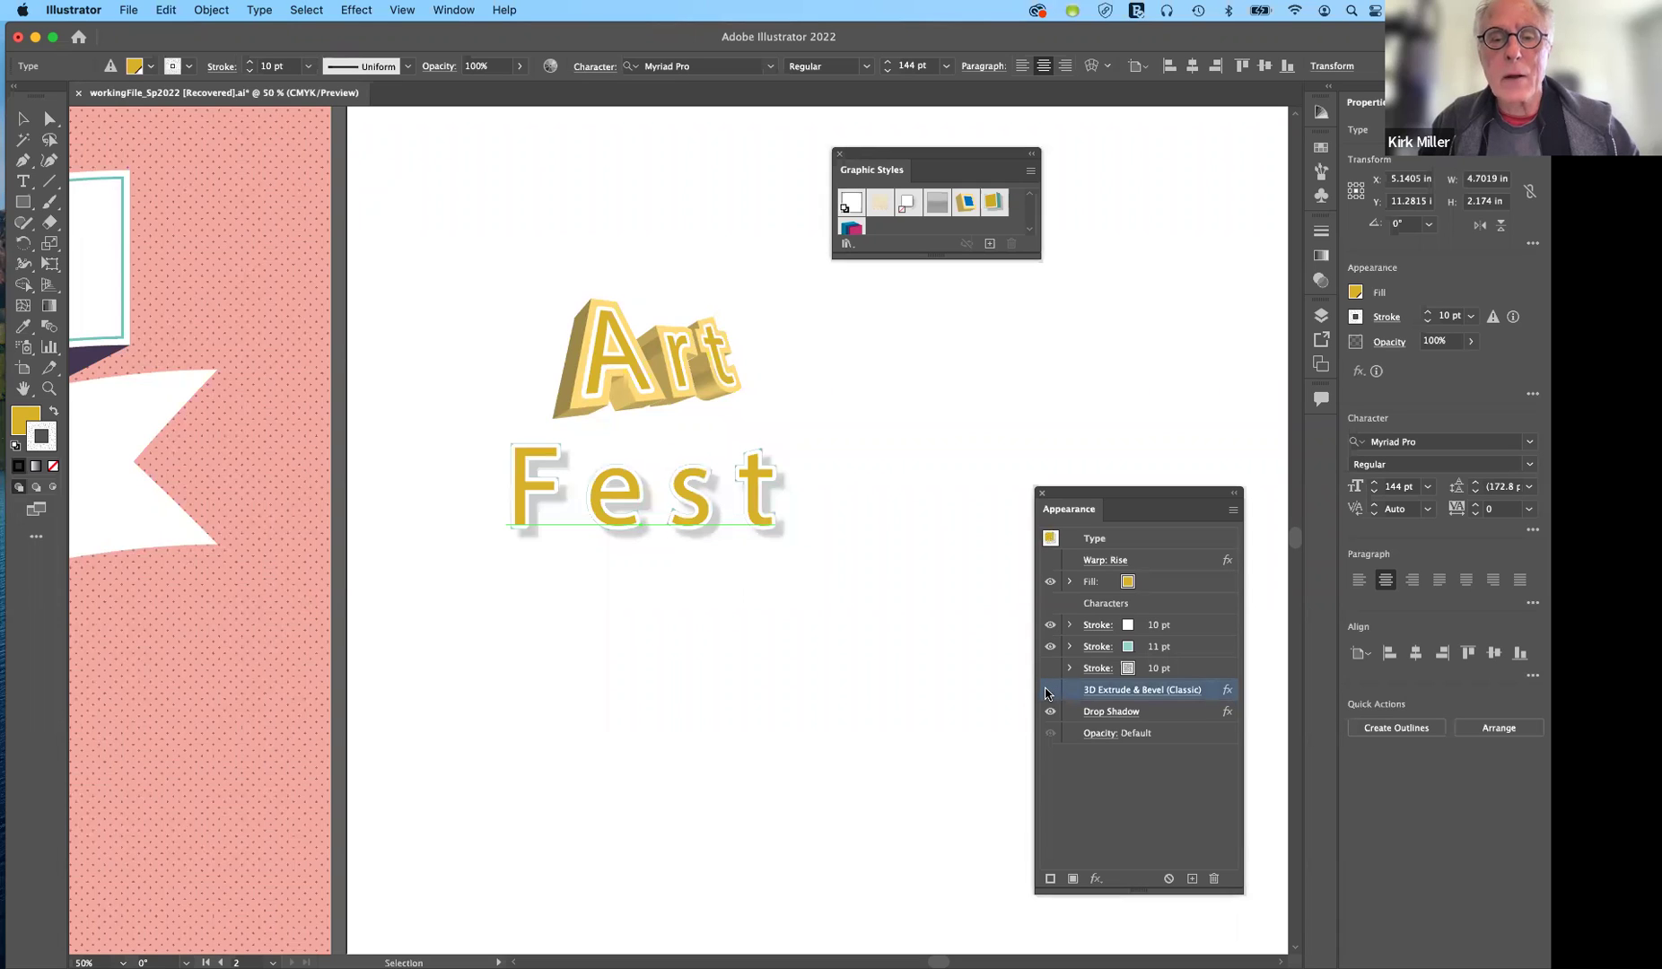
click(1049, 690)
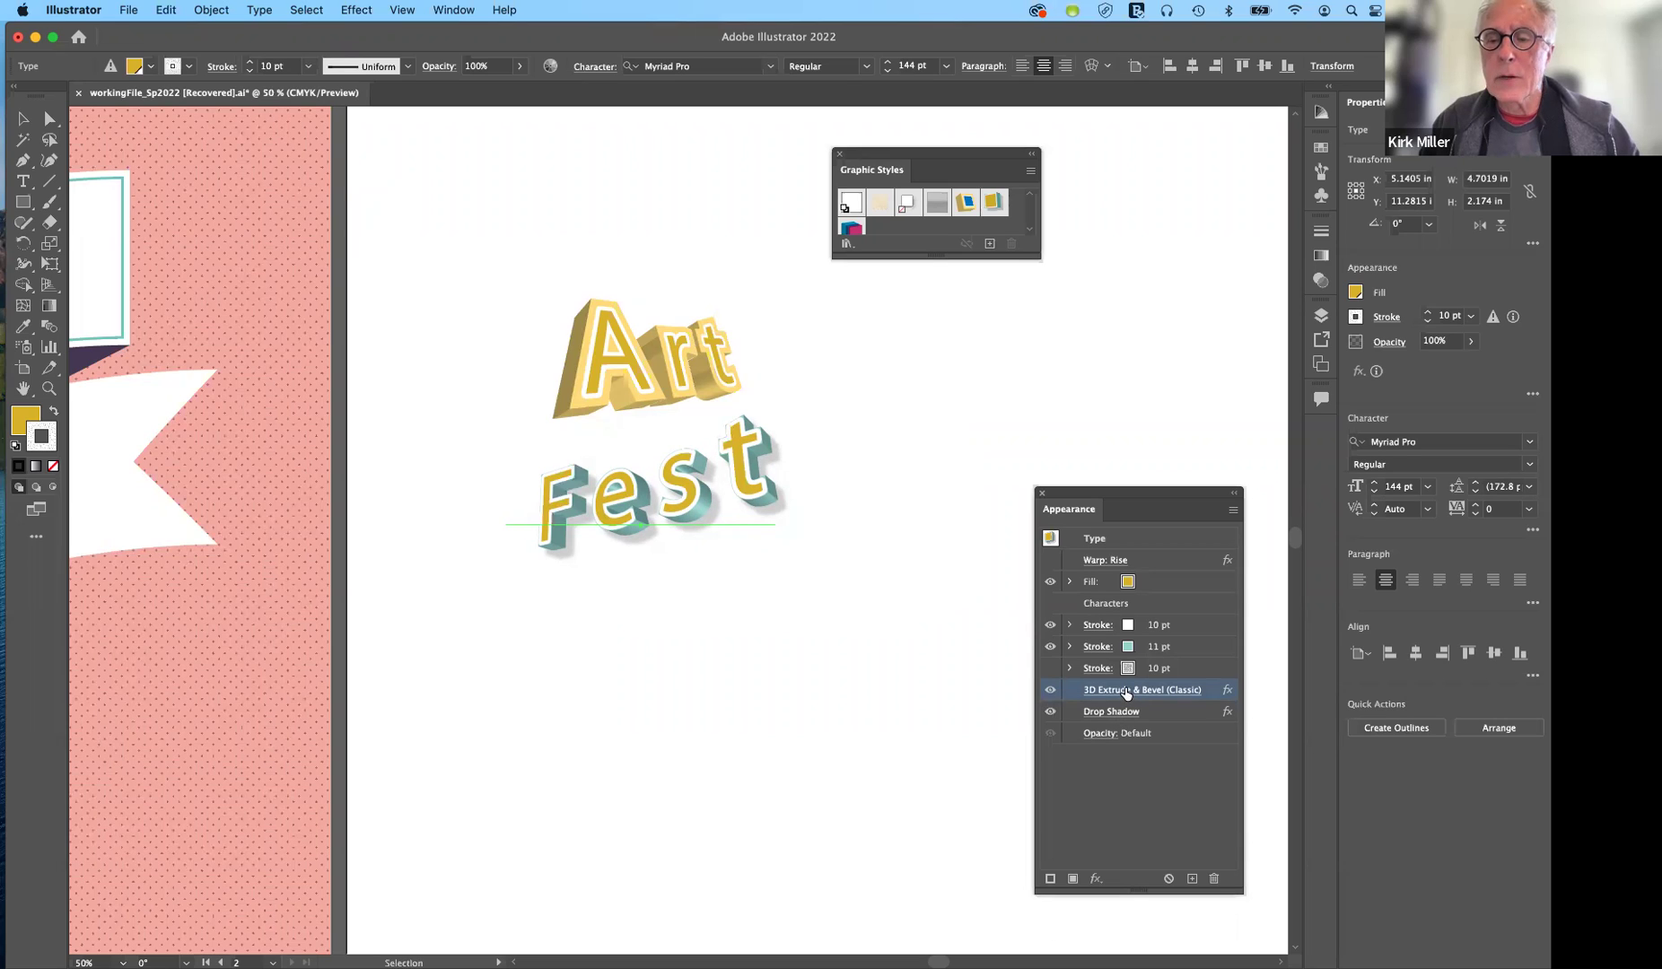
Try rotating the extruded "Fest" text freehand to about -113°, 25° and 43° in its 3D Extrude & Bevel (Classic) options, and revert it.
click(1126, 690)
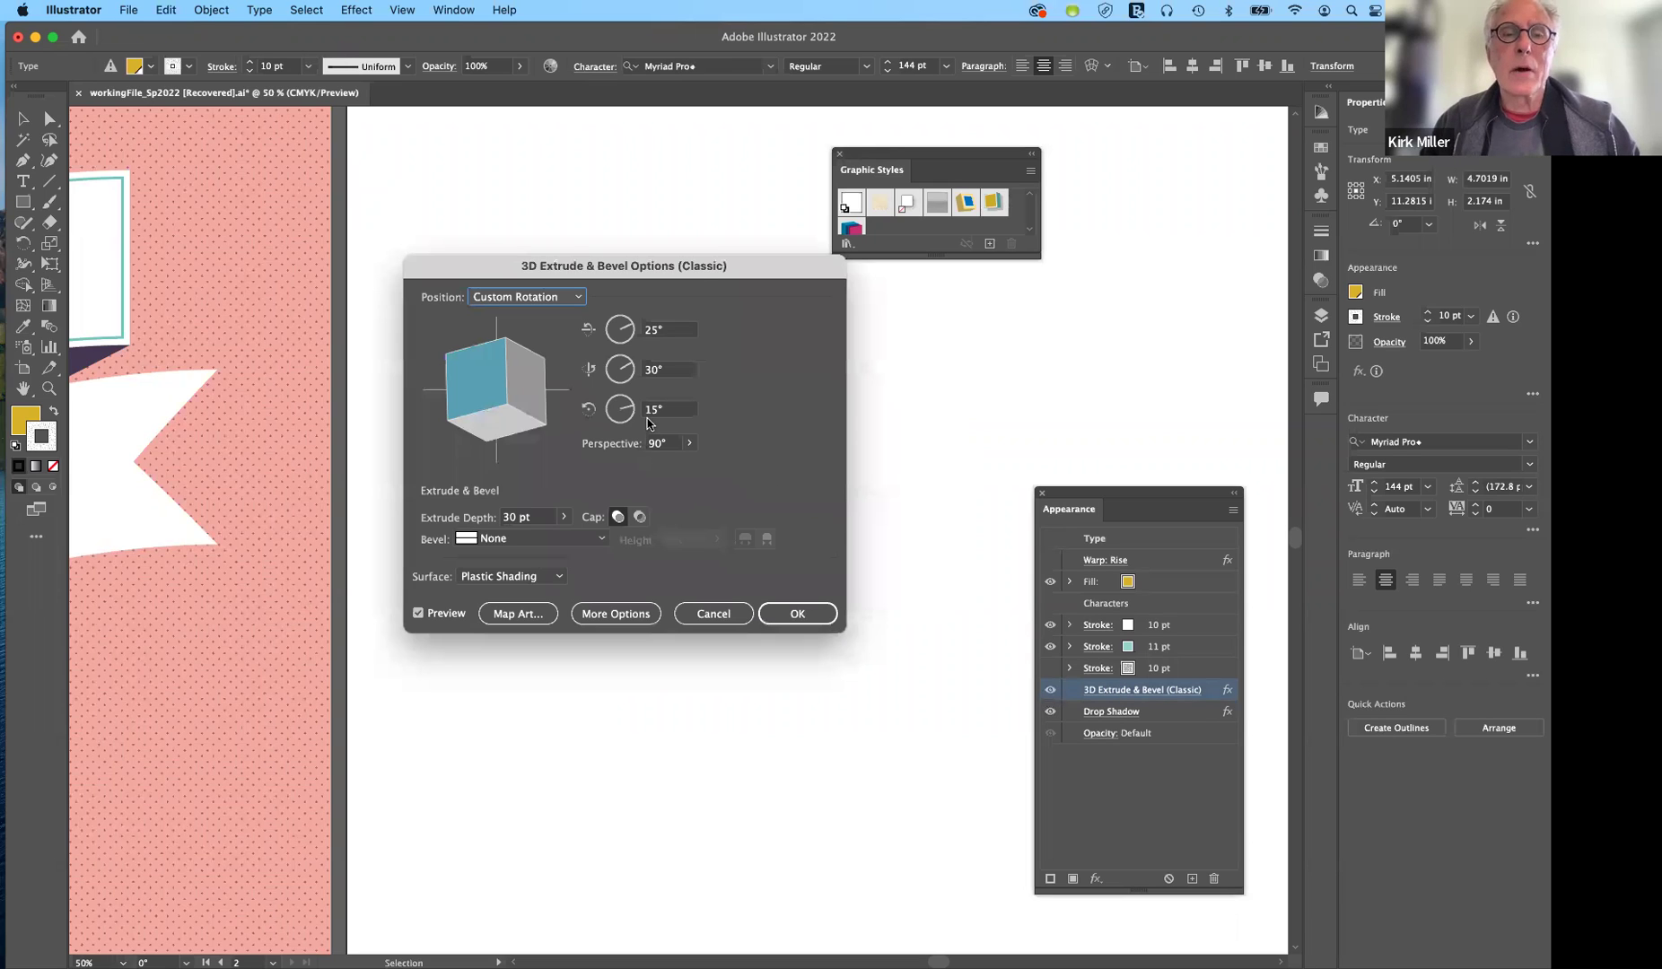
drag(700, 270, 1144, 297)
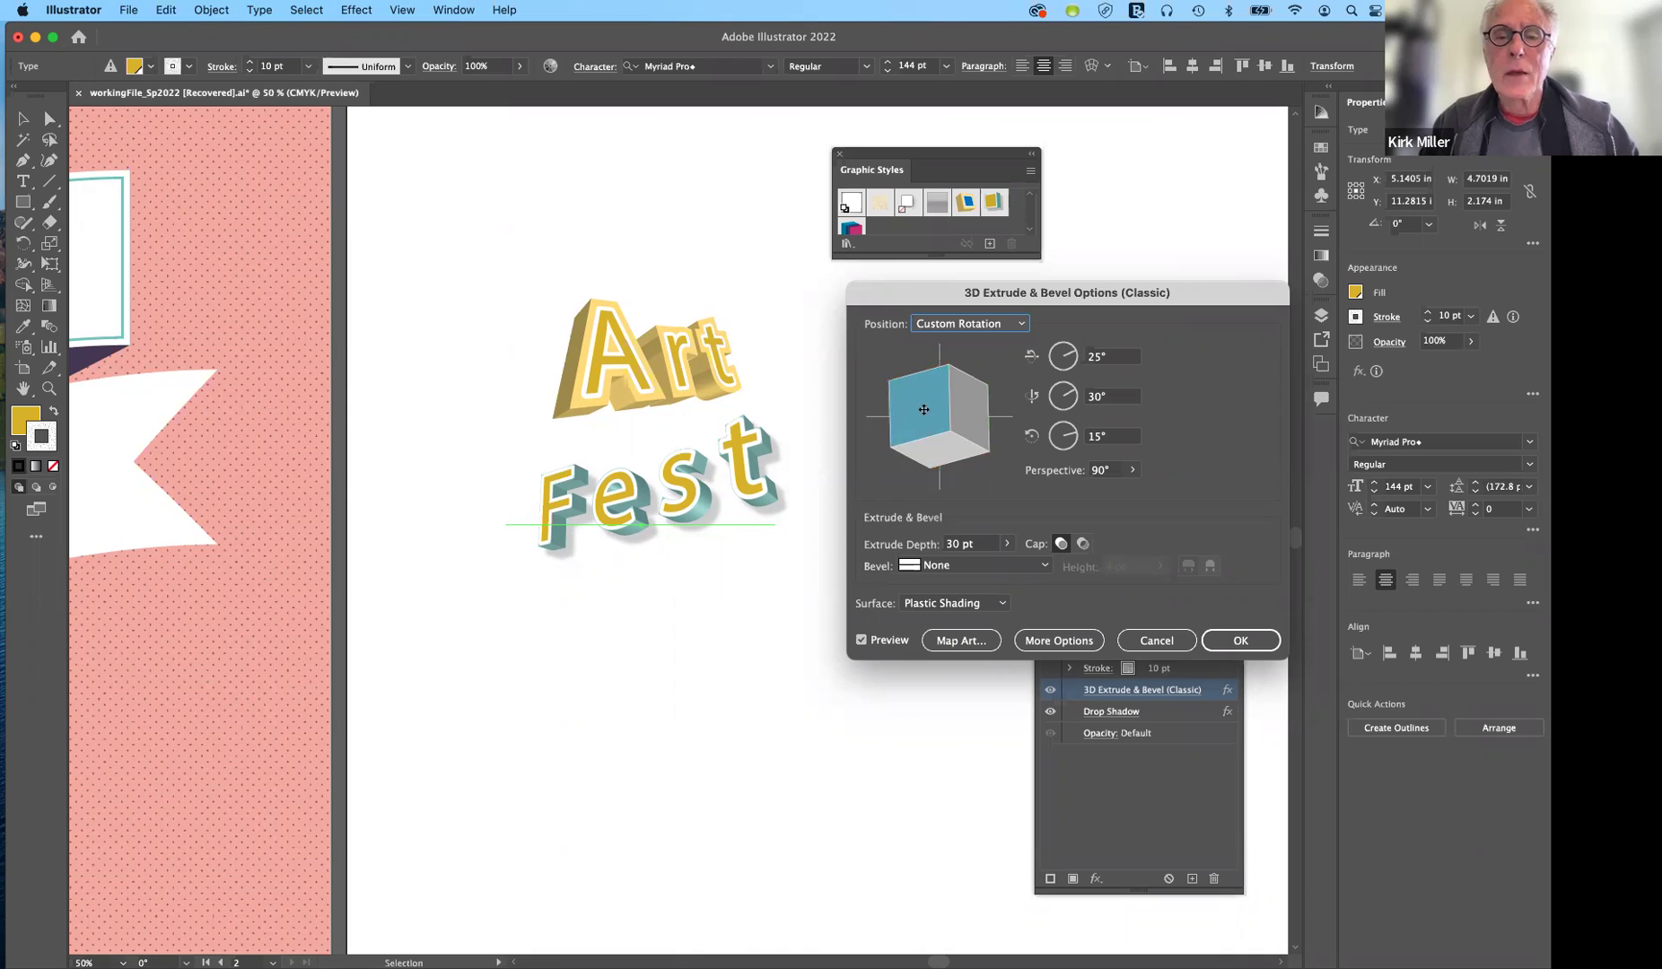
drag(922, 409, 1002, 421)
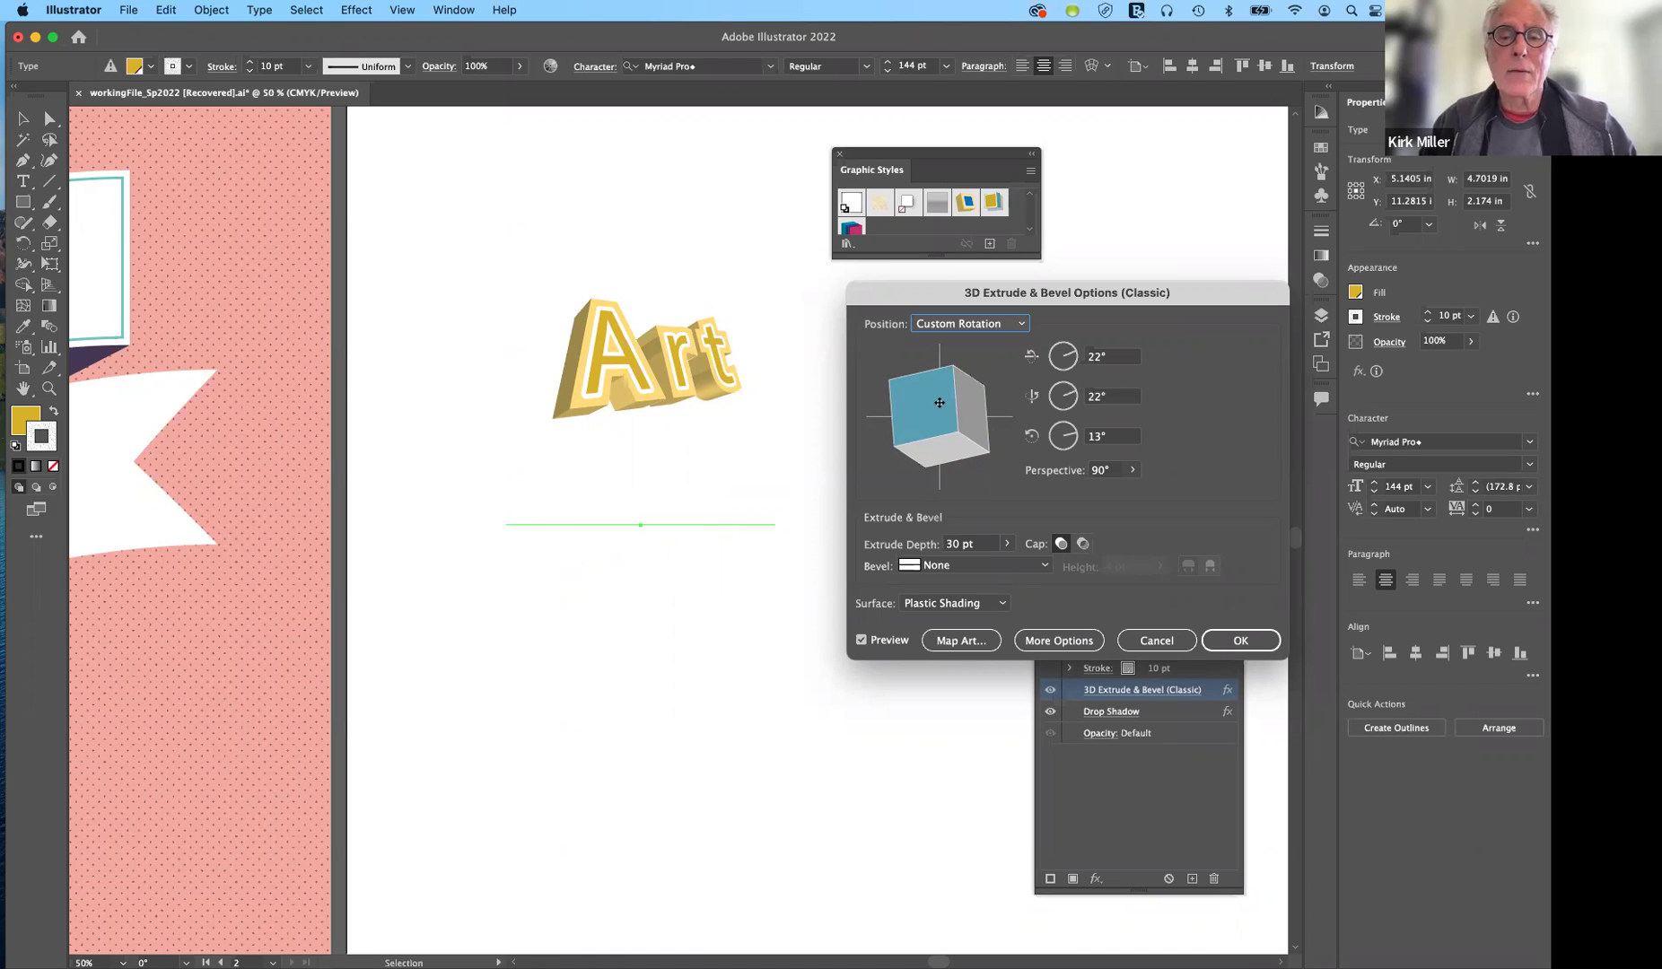
drag(938, 403, 939, 406)
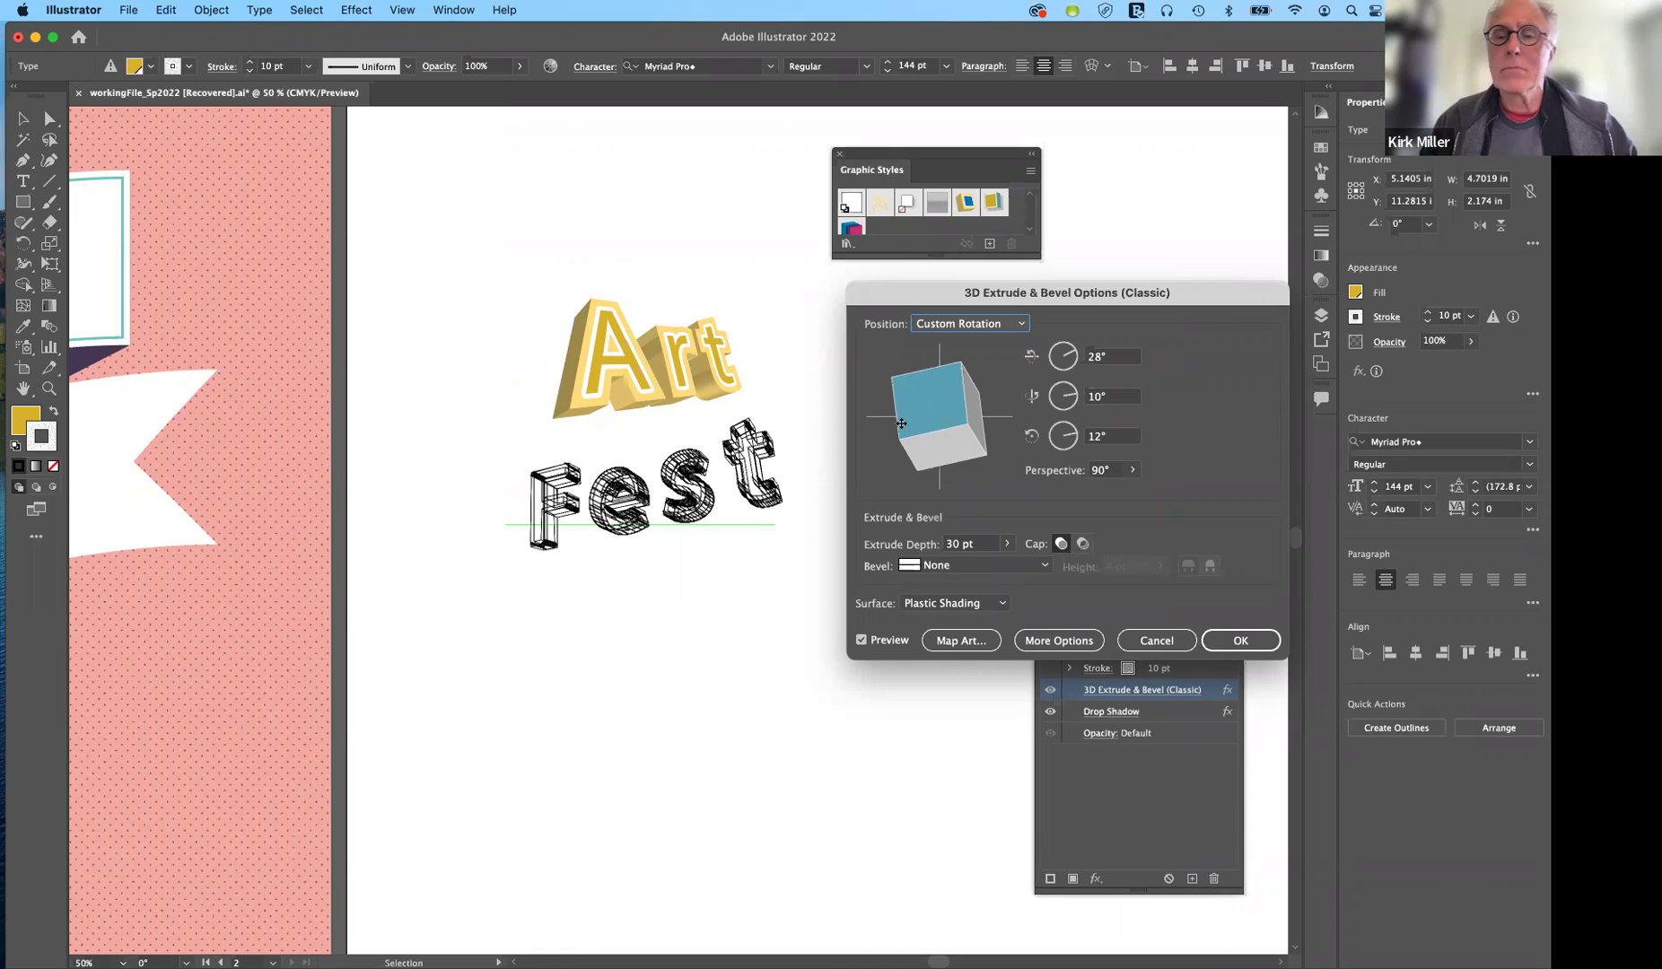
drag(903, 423, 943, 422)
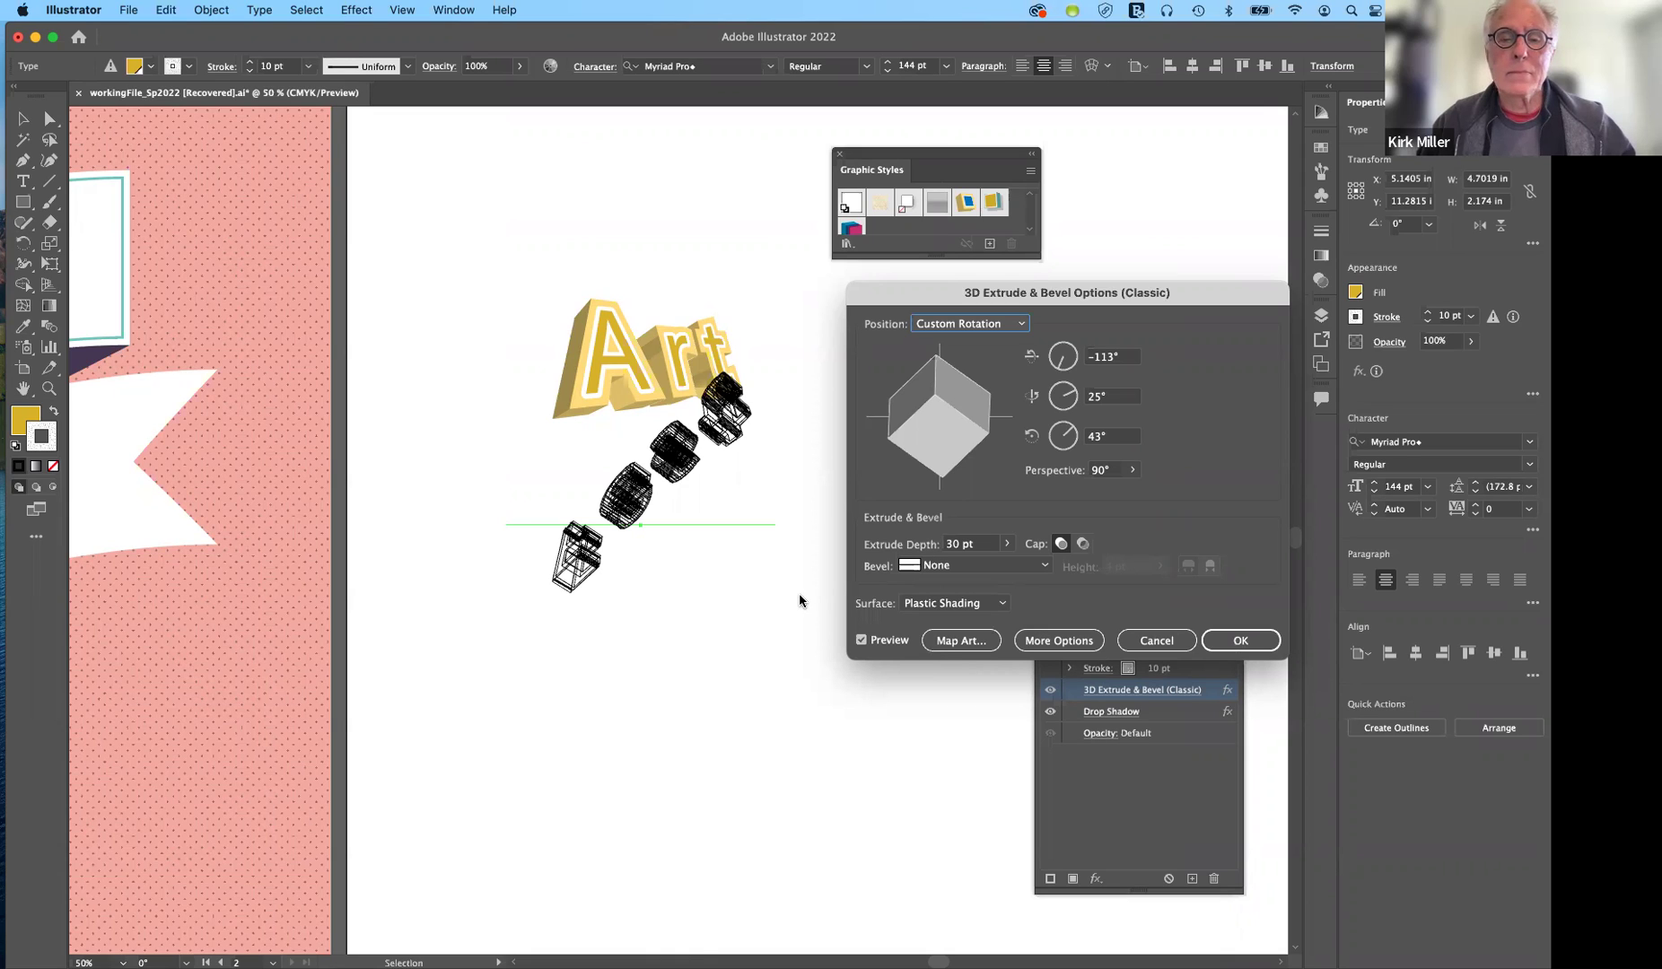
click(1227, 643)
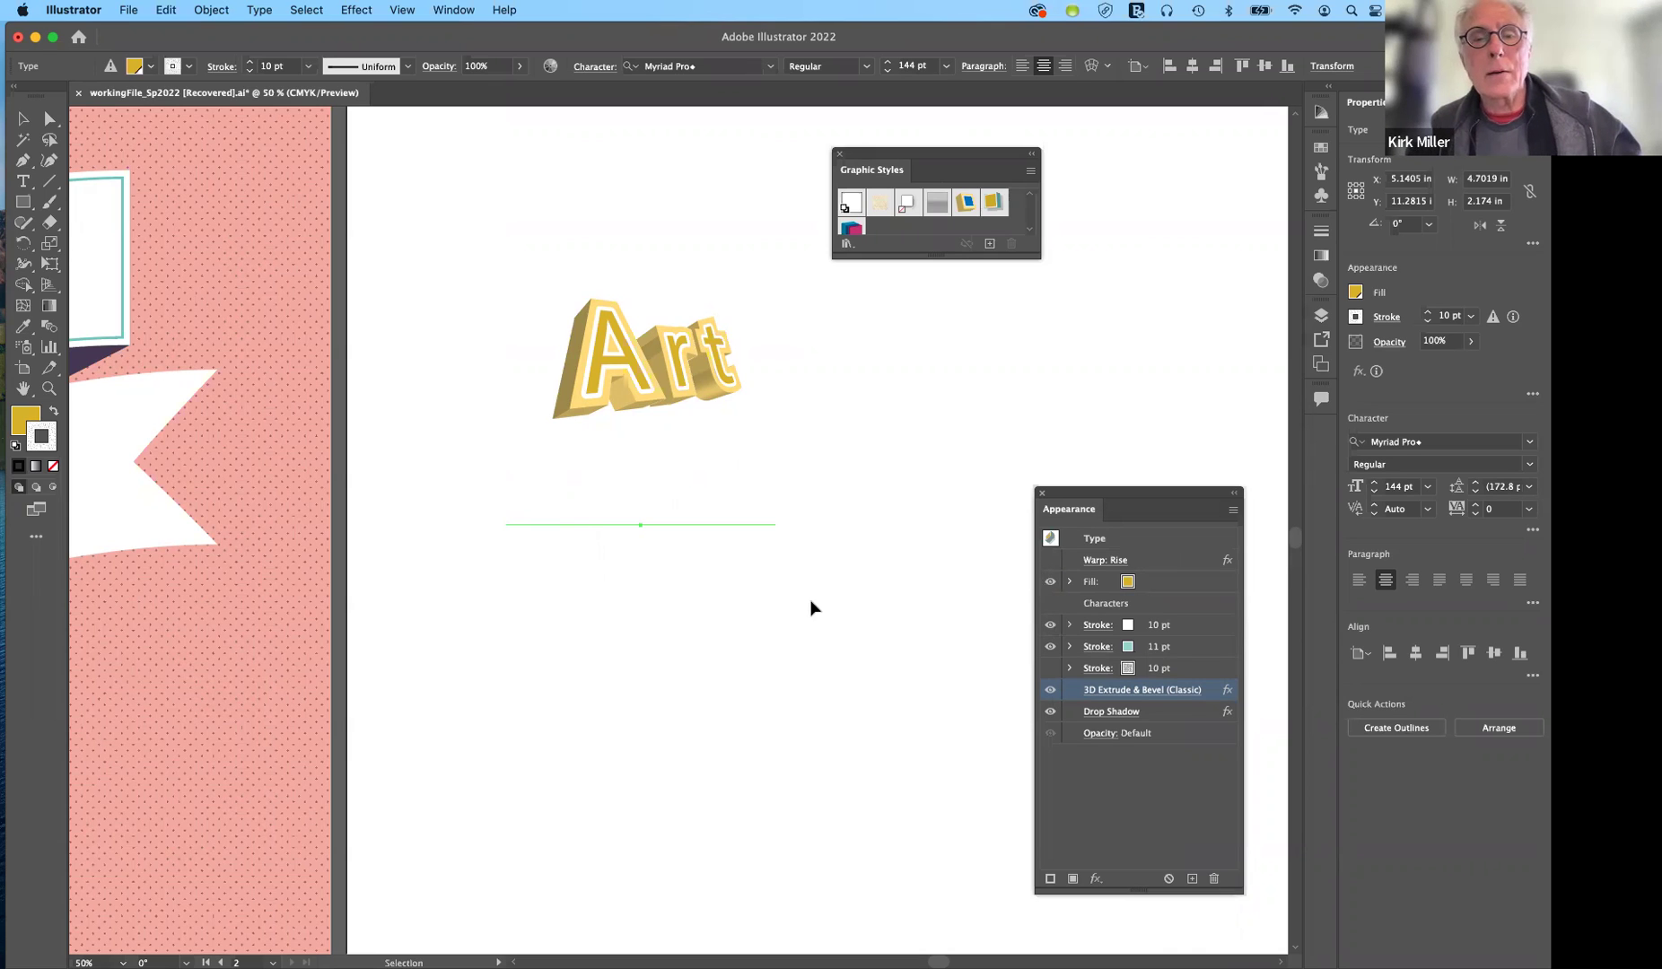
key(a)
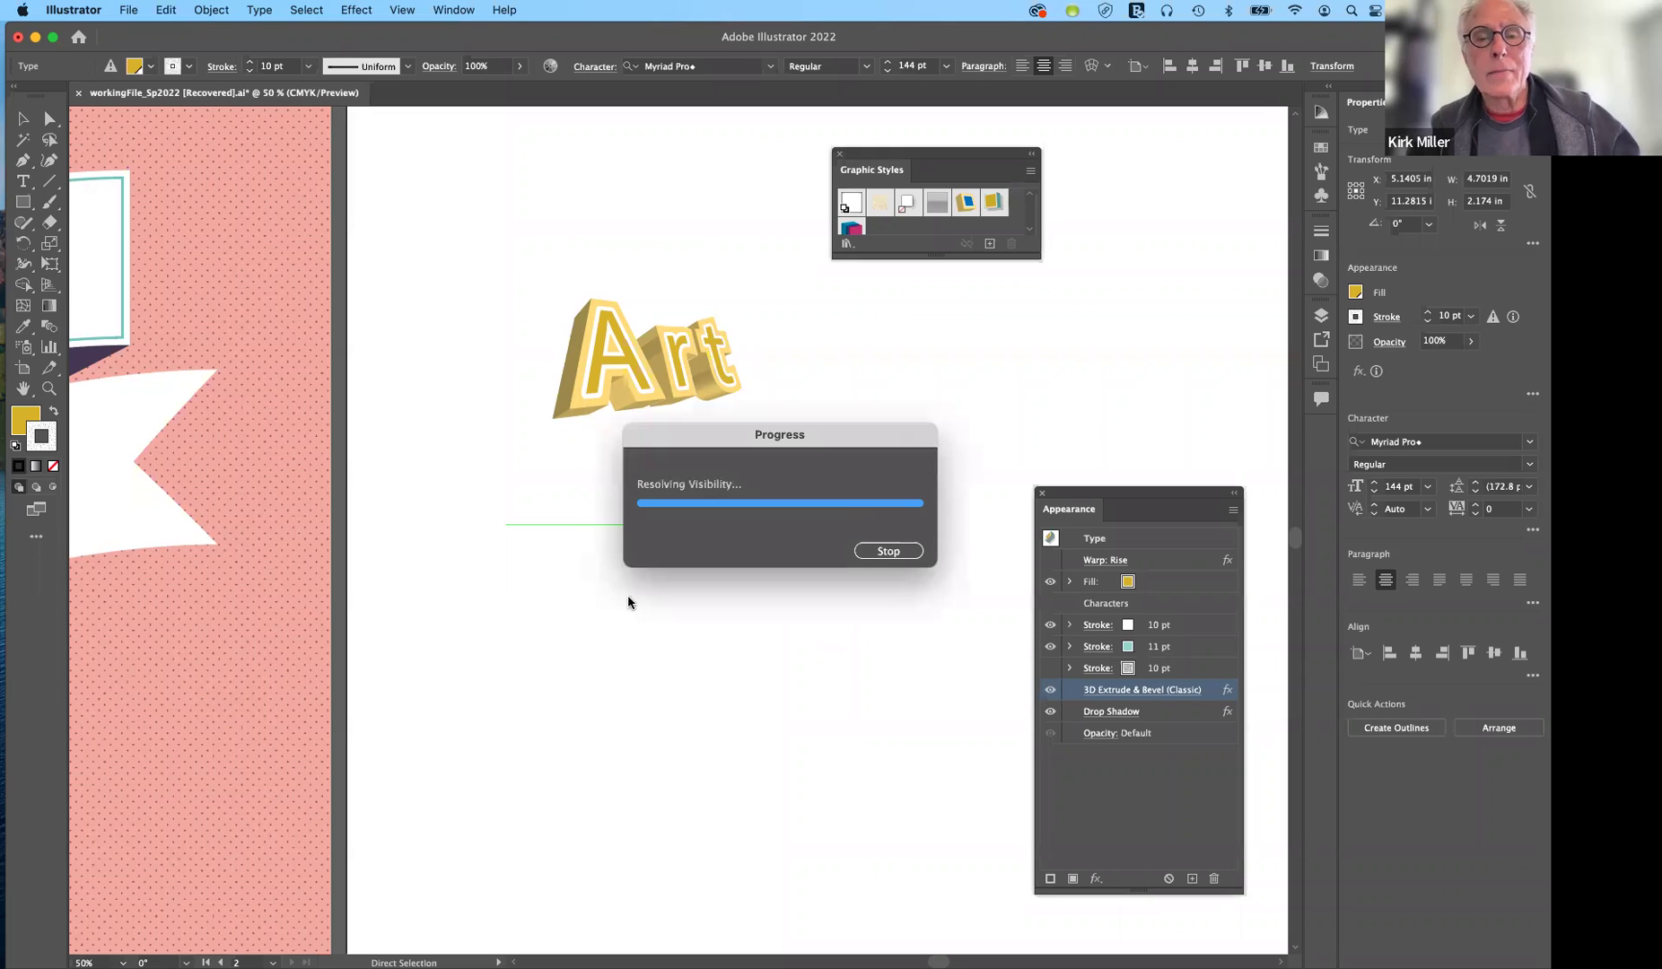
key(v)
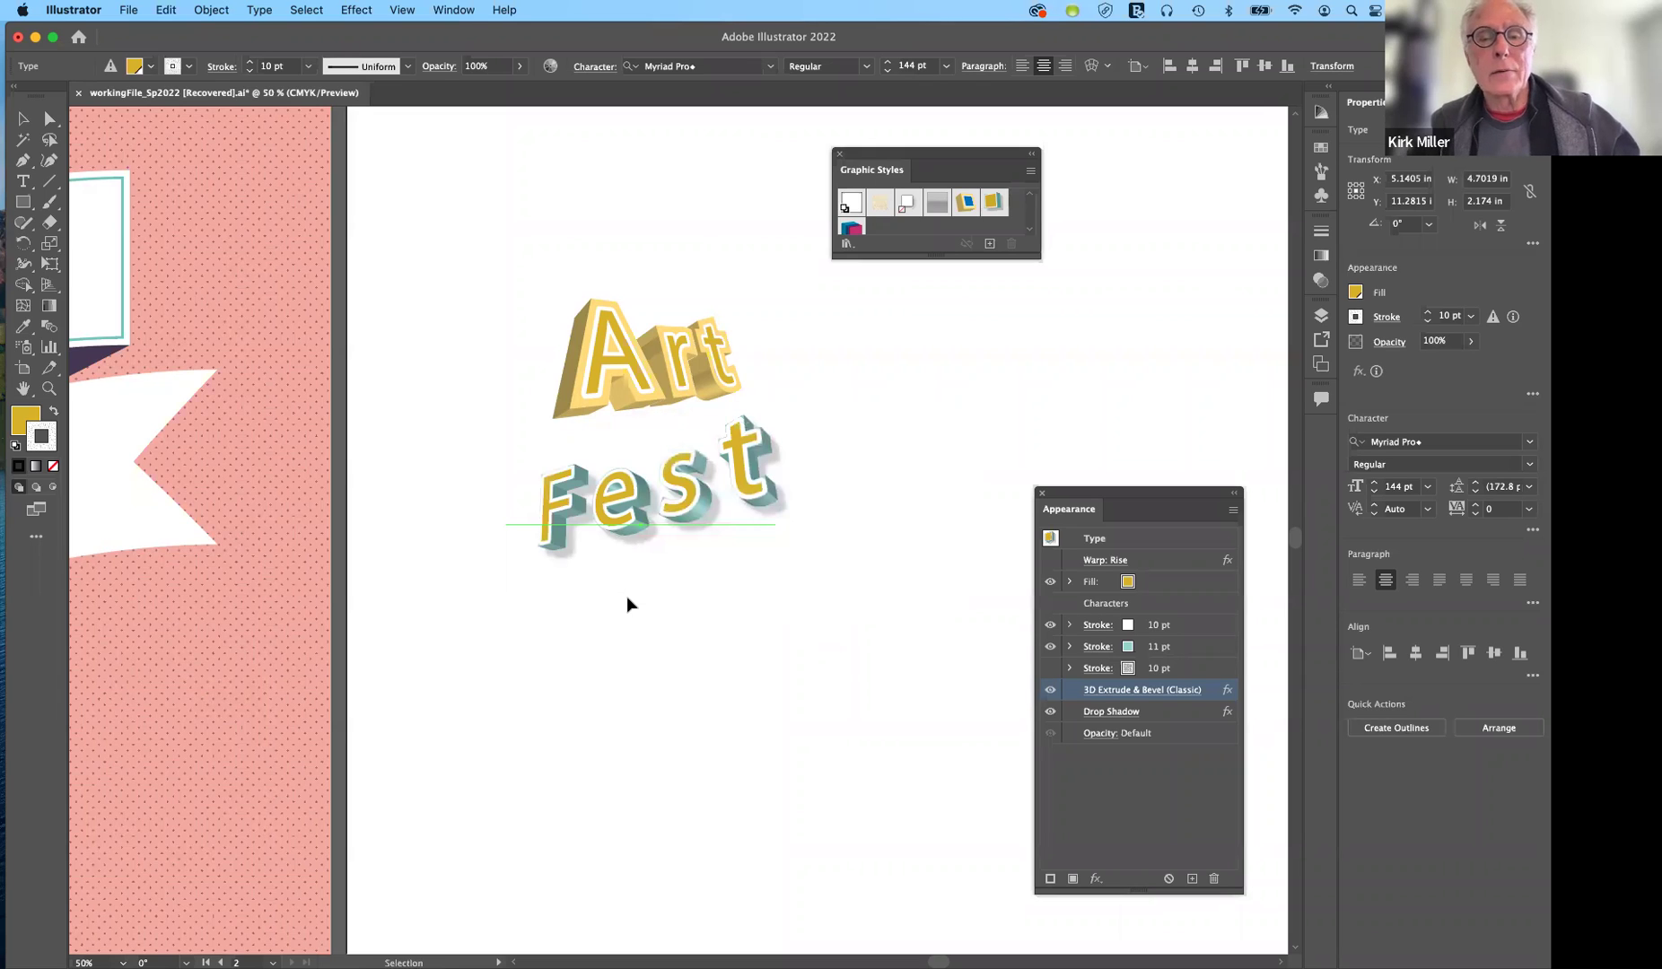
Examine the "Art Fest" lettering on the paintbrush banner on the neighboring artboard.
scroll(625, 596, left, 5)
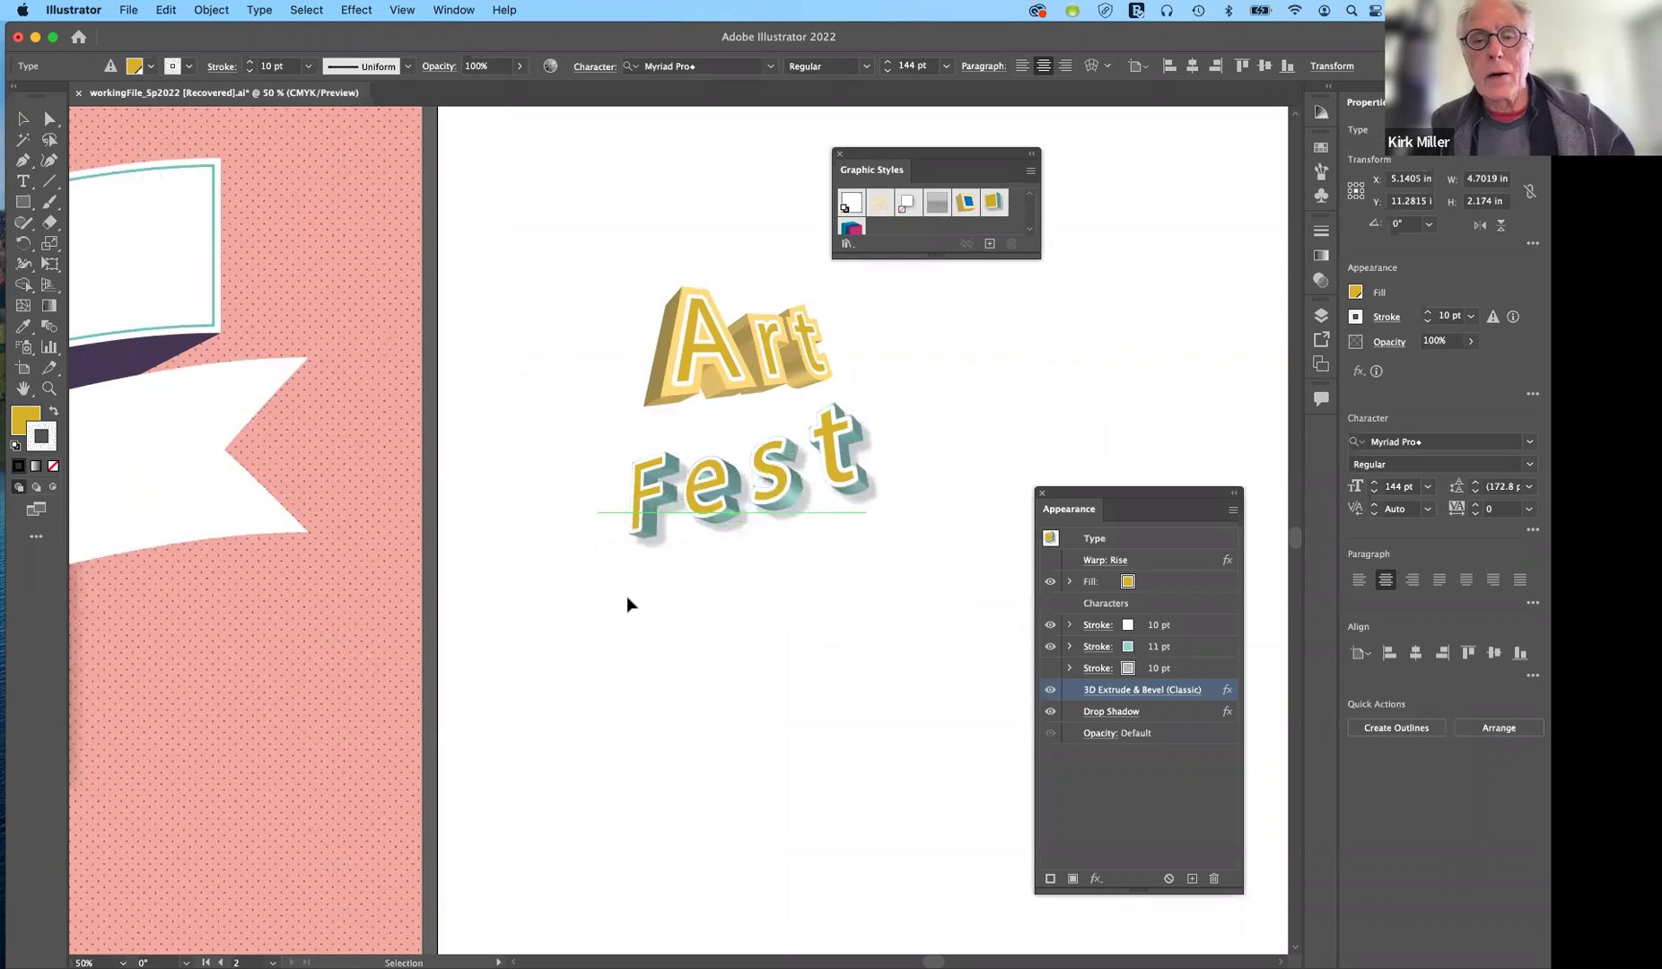
scroll(625, 596, left, 5)
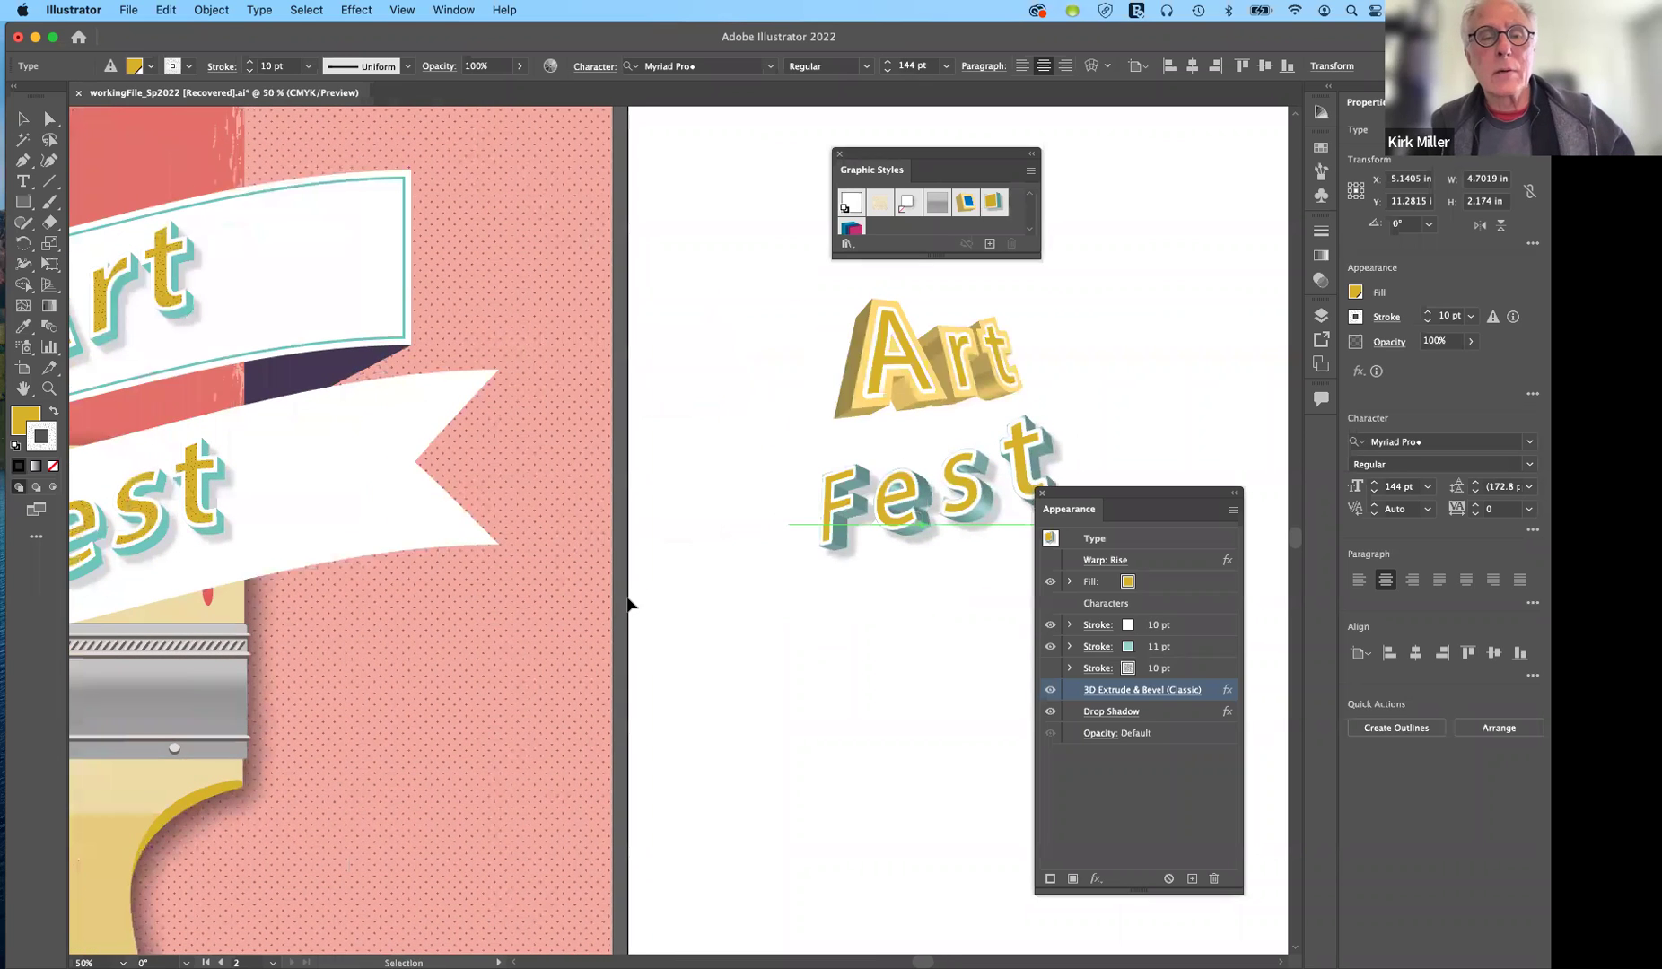
scroll(626, 595, left, 2)
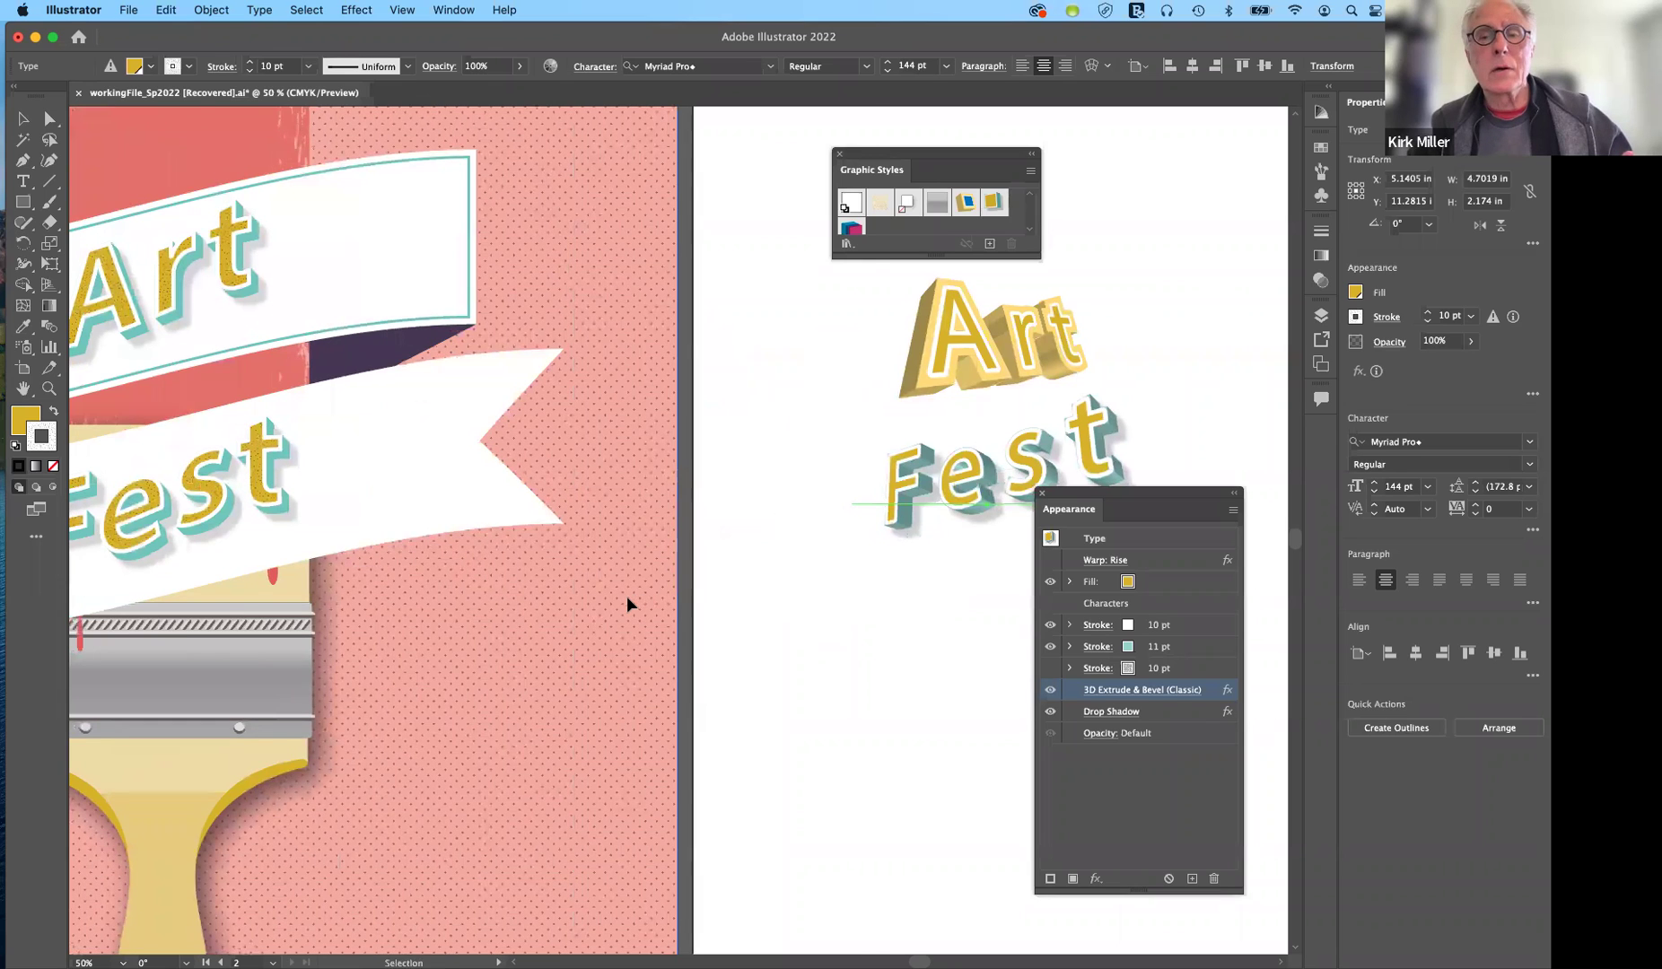
Compare the stroke and fill attributes of the "Art" banner and the "Fest" banner on the paintbrush artboard.
scroll(583, 579, left, 6)
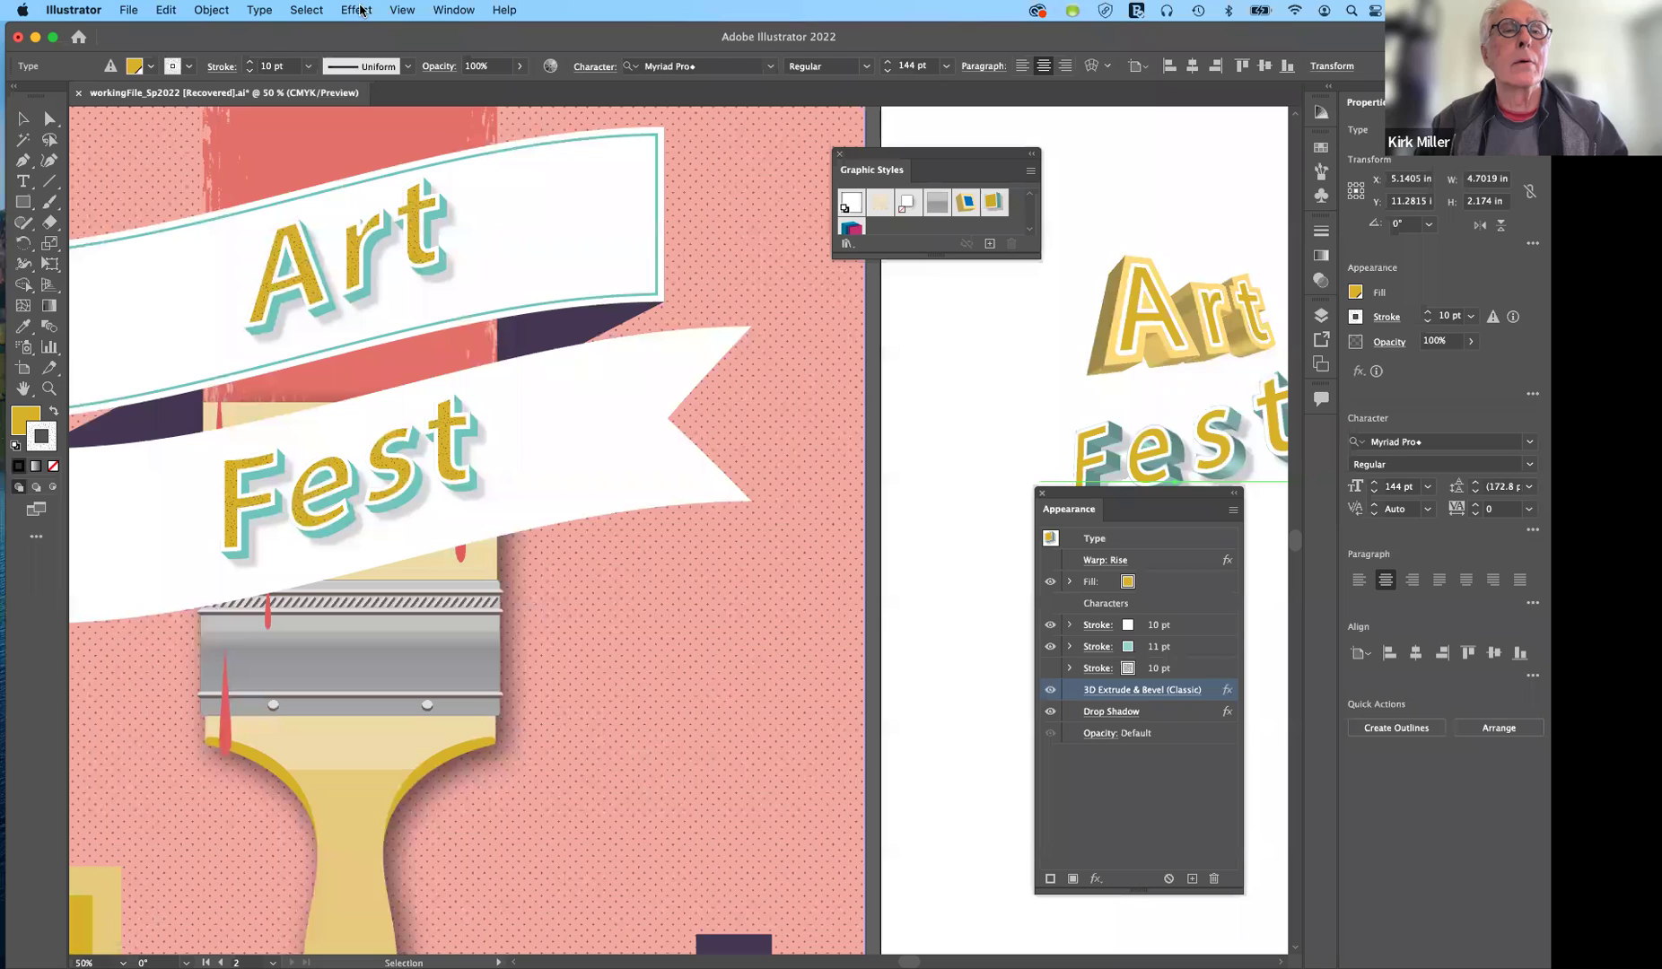
drag(1027, 149, 1110, 134)
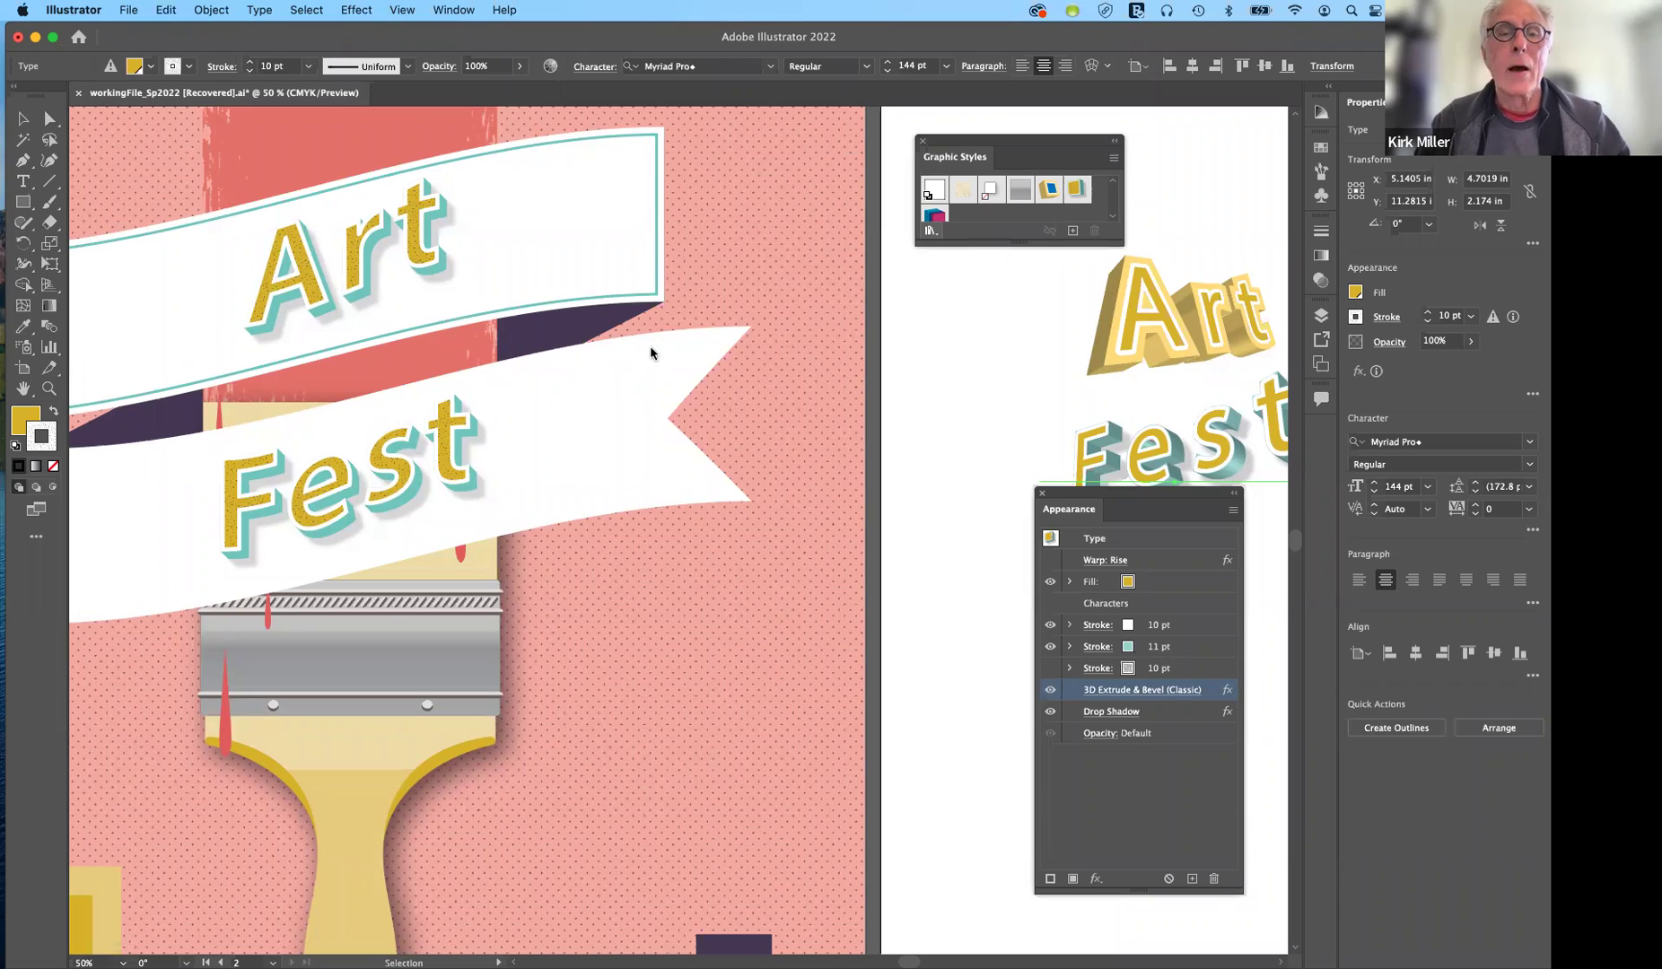
click(631, 245)
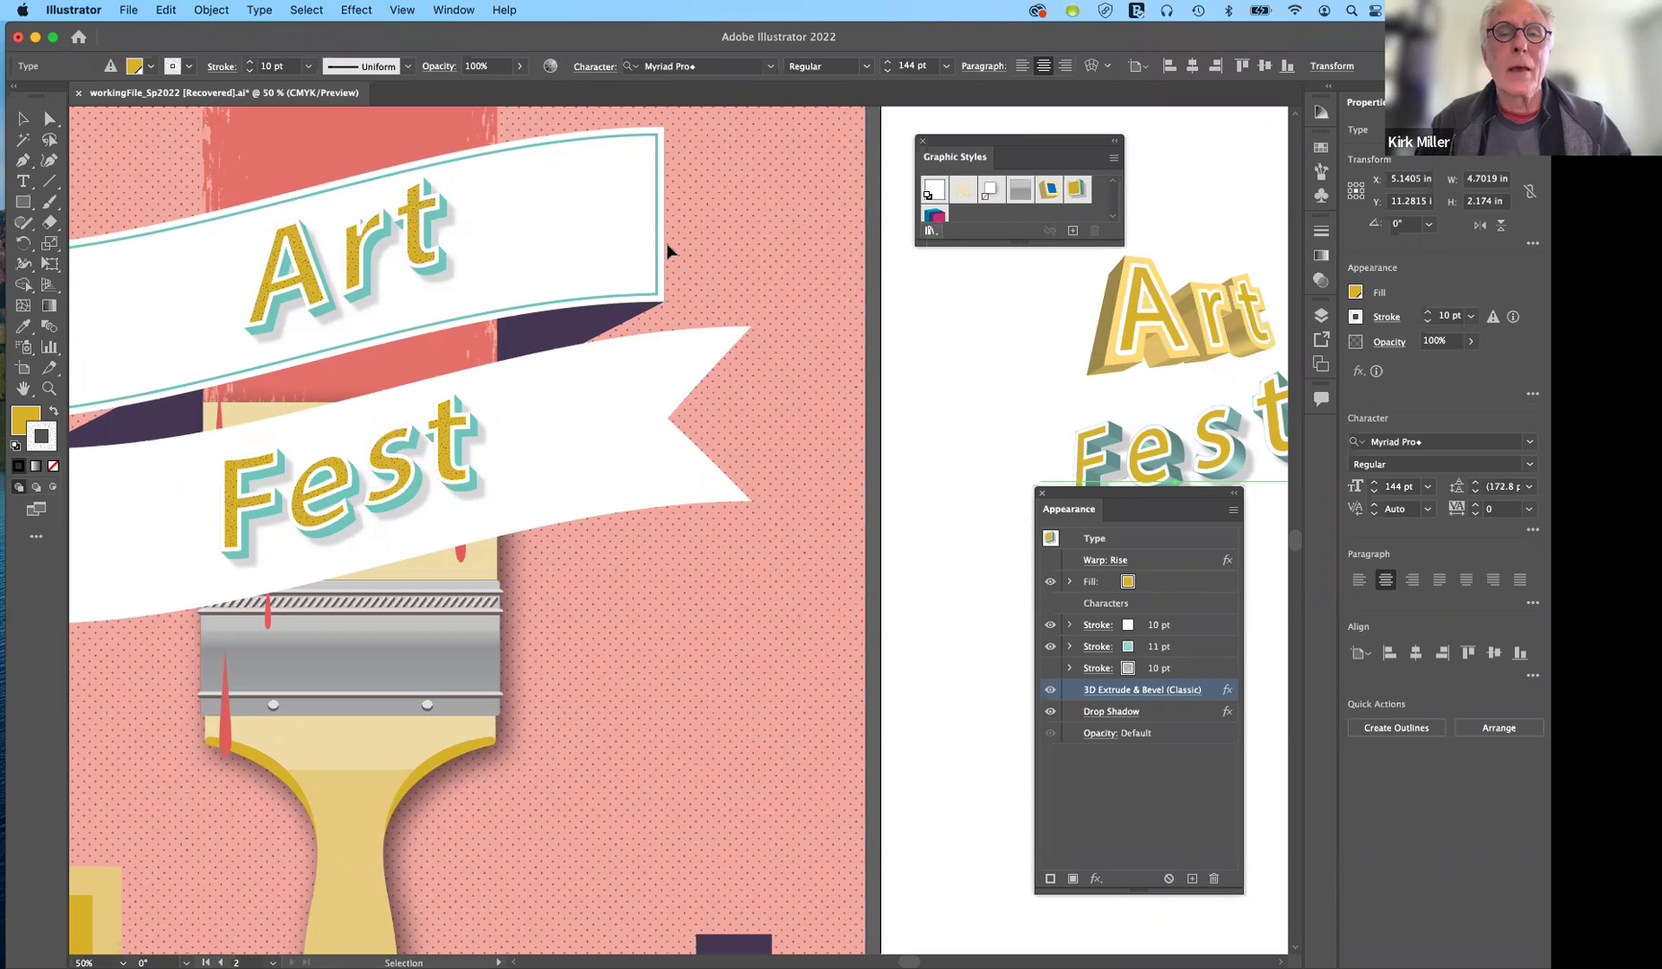
click(566, 202)
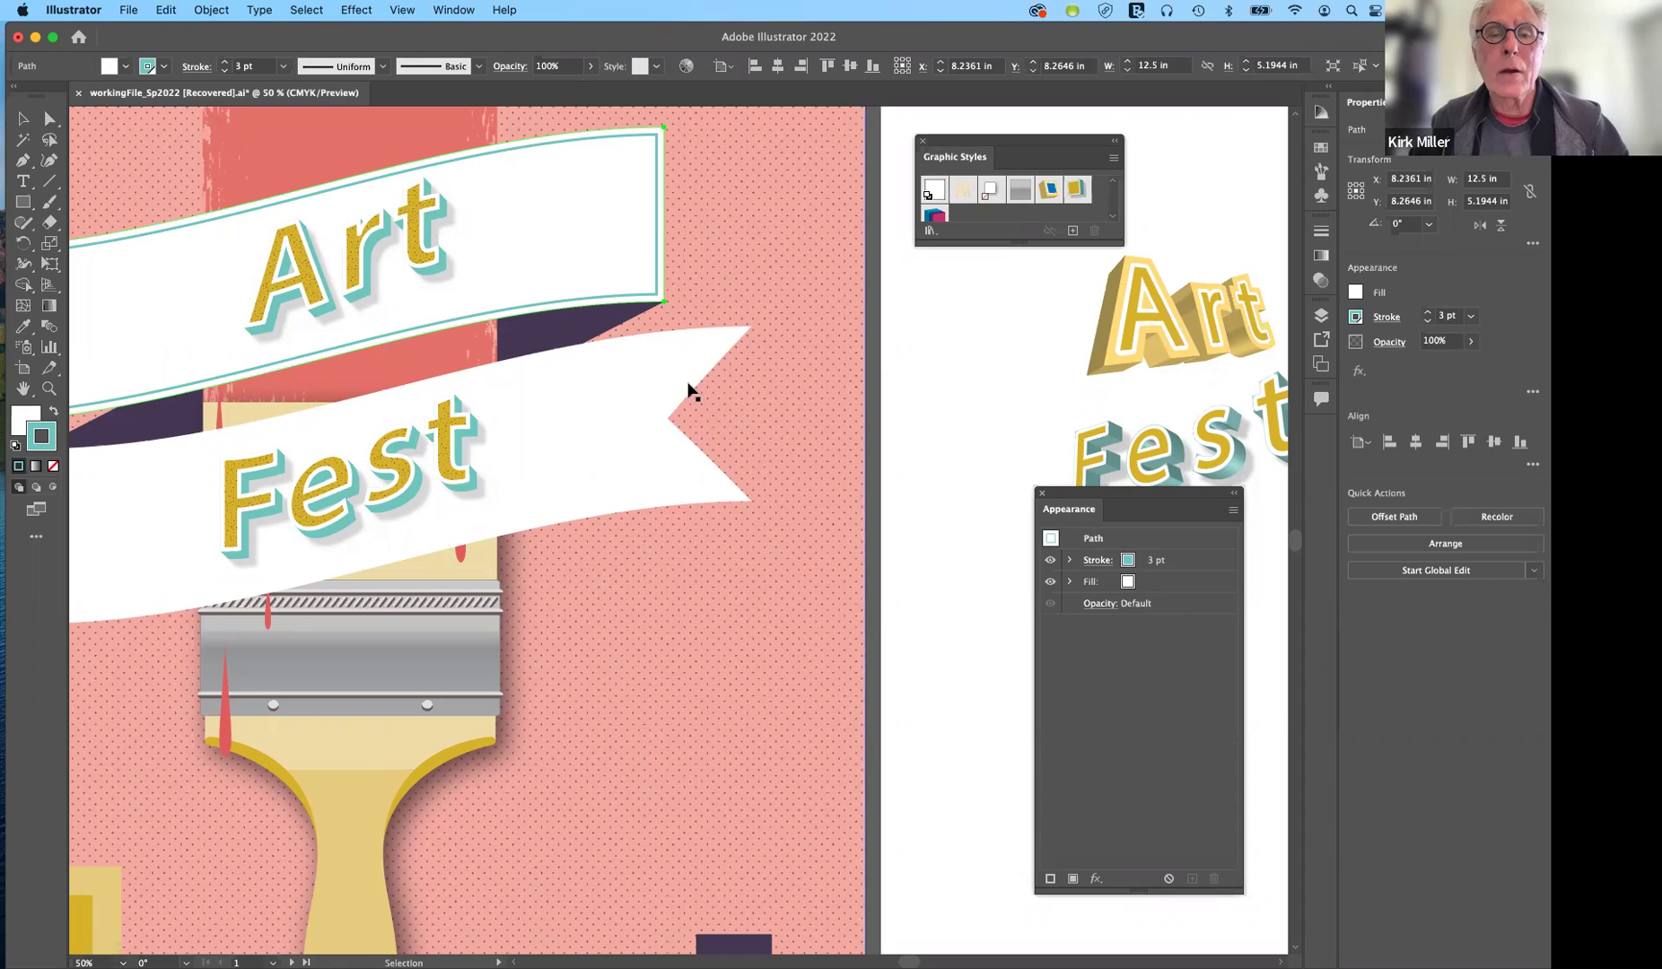
click(582, 341)
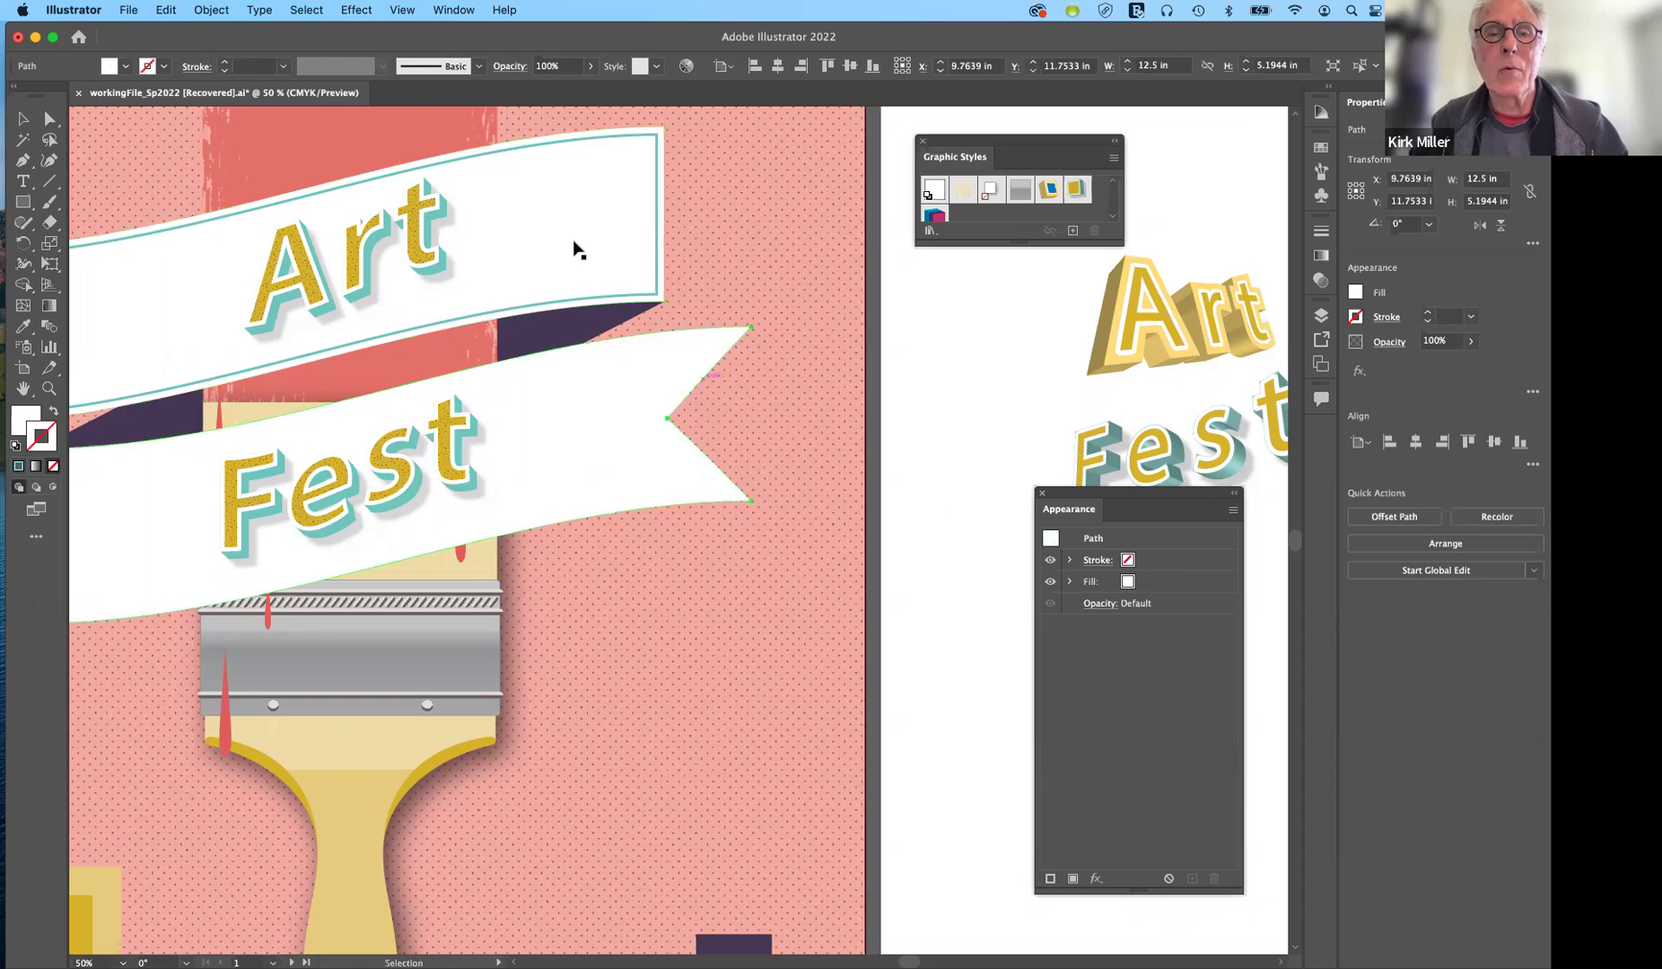
click(587, 241)
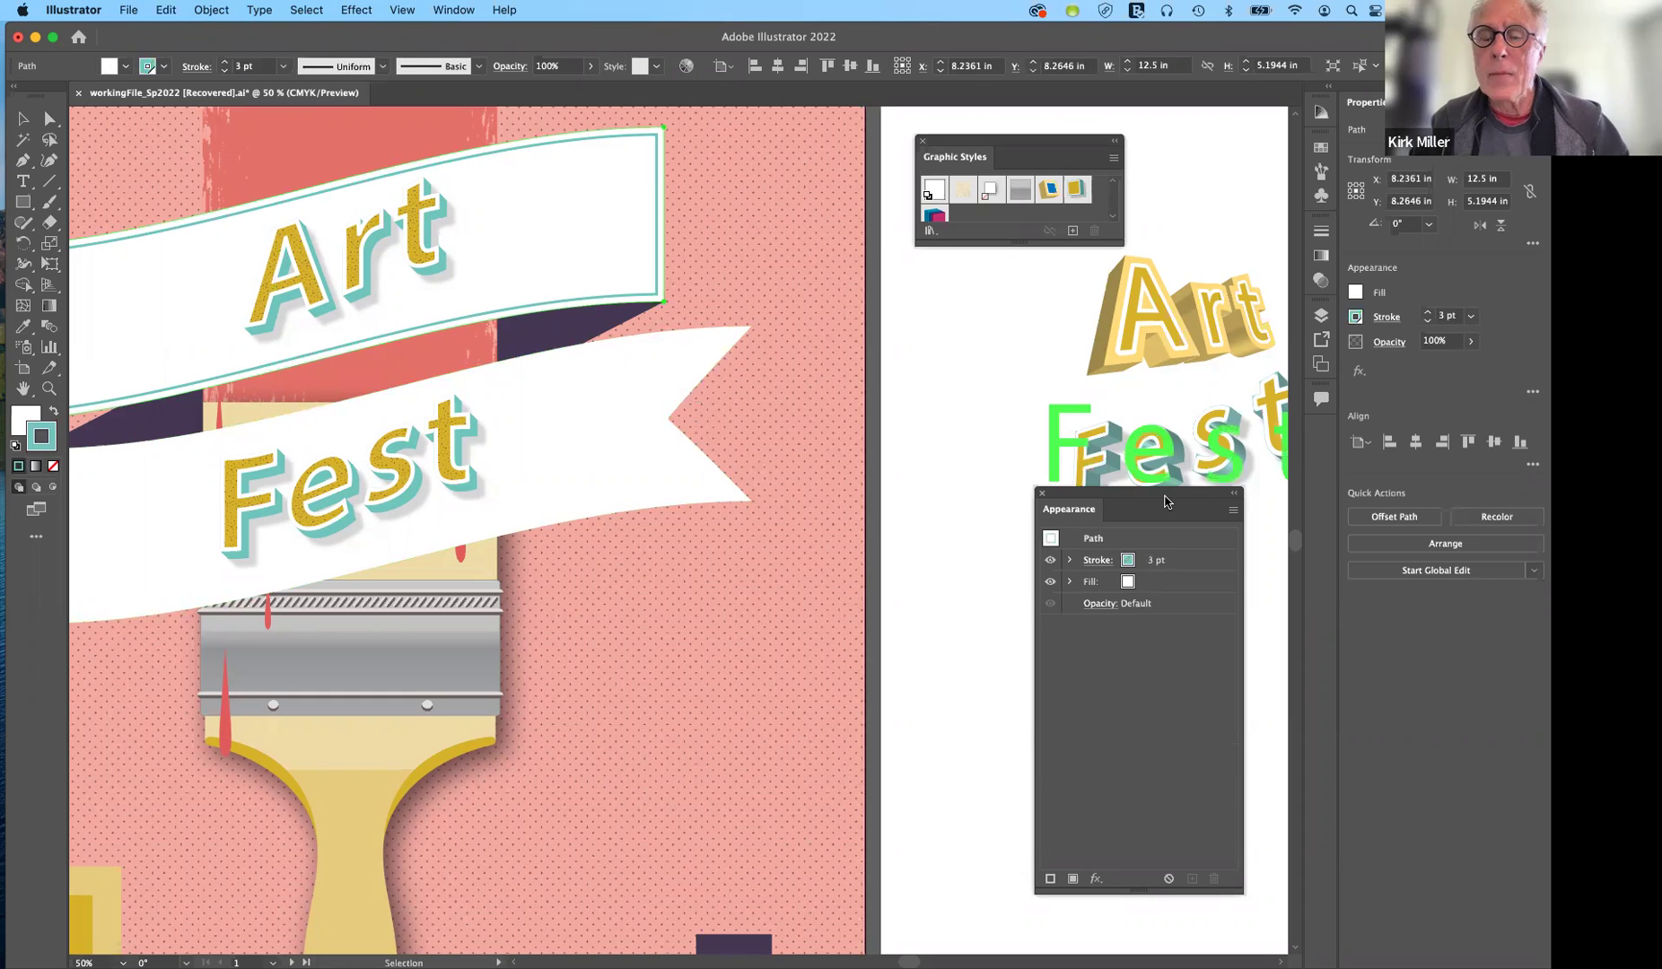
Copy the "Art" banner path's appearance onto the "Fest" banner path within the Text banner layer, and undo it.
drag(1073, 502, 803, 554)
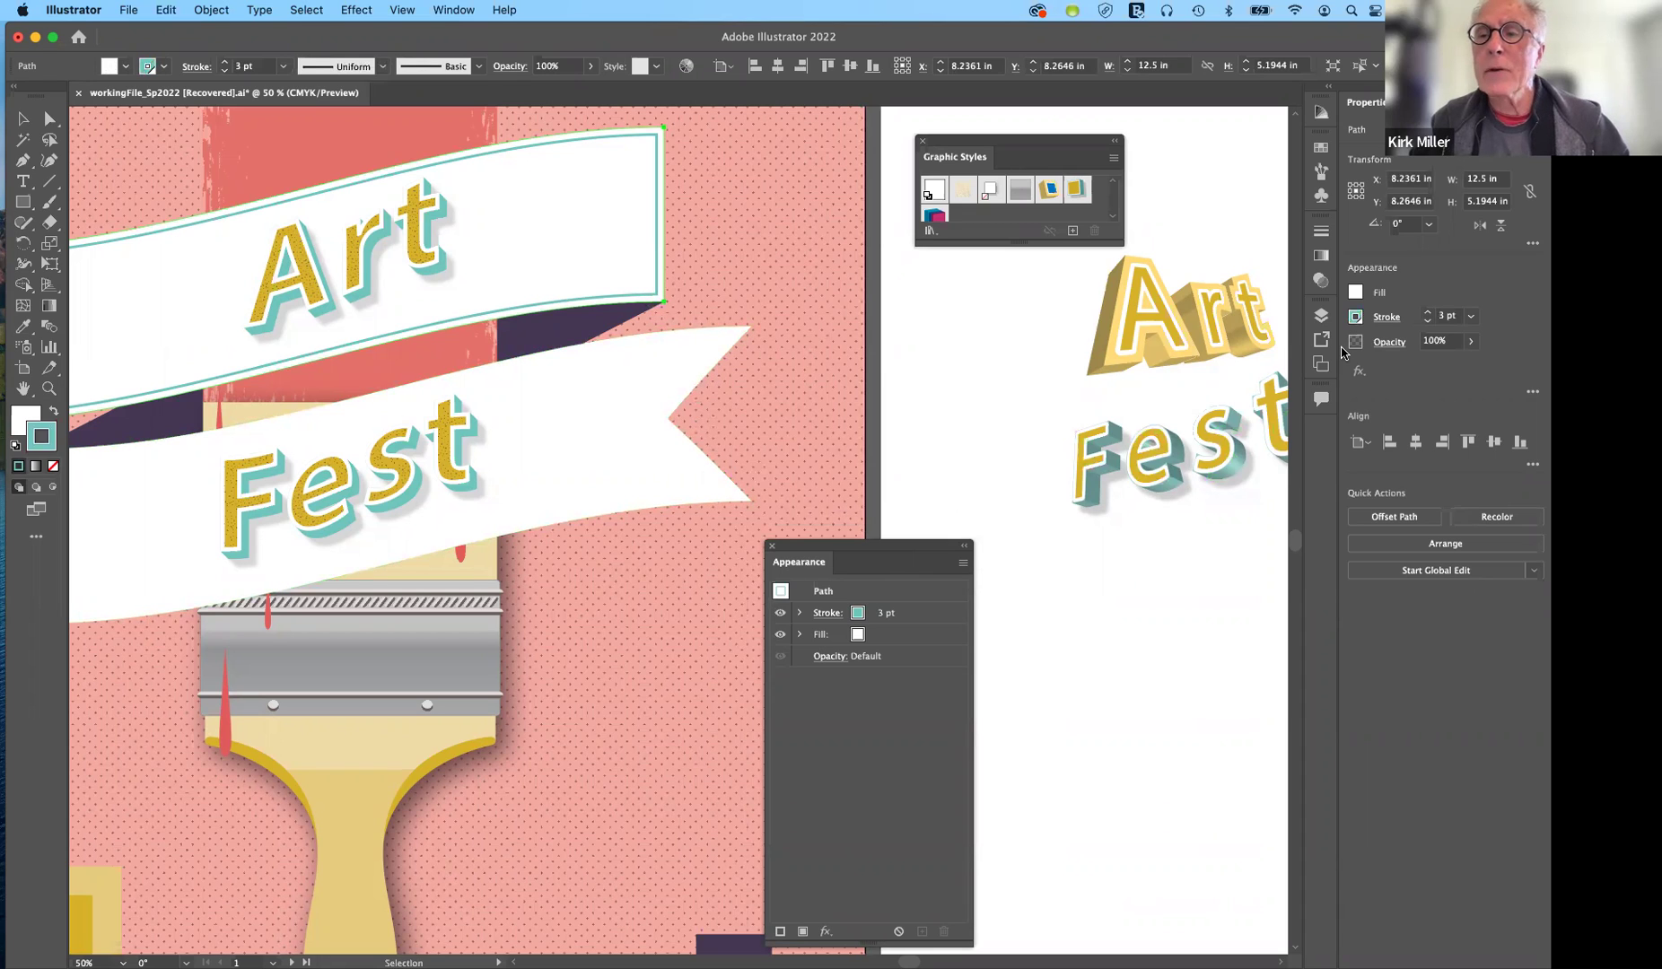
click(1322, 316)
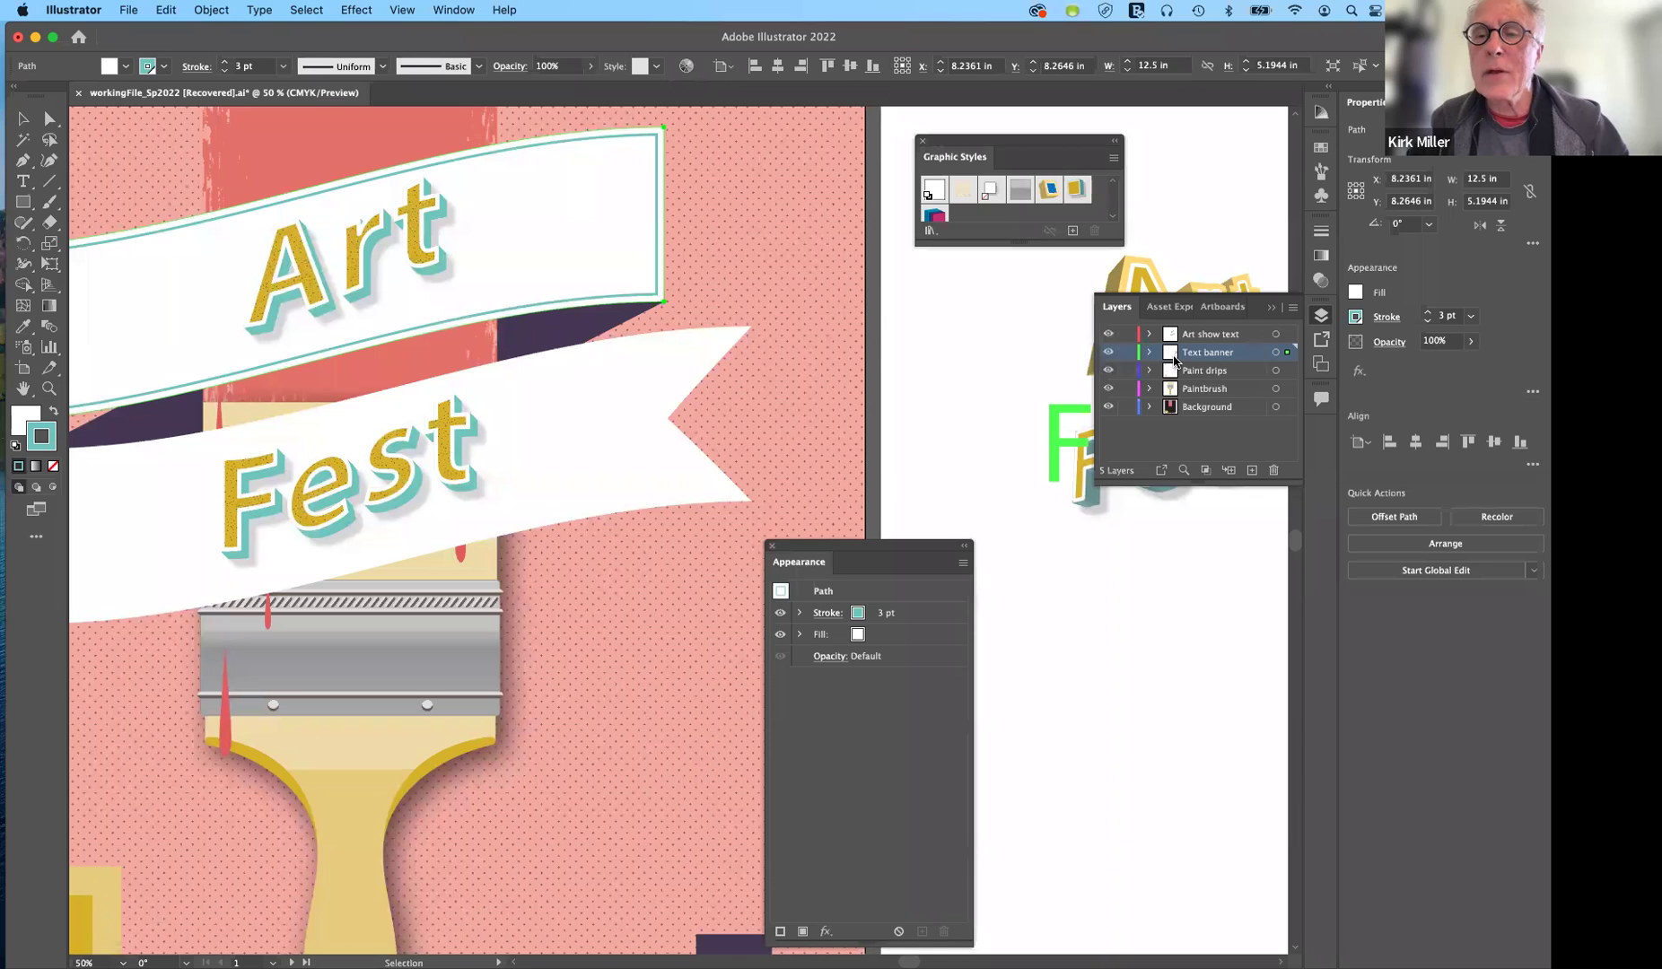
click(1149, 353)
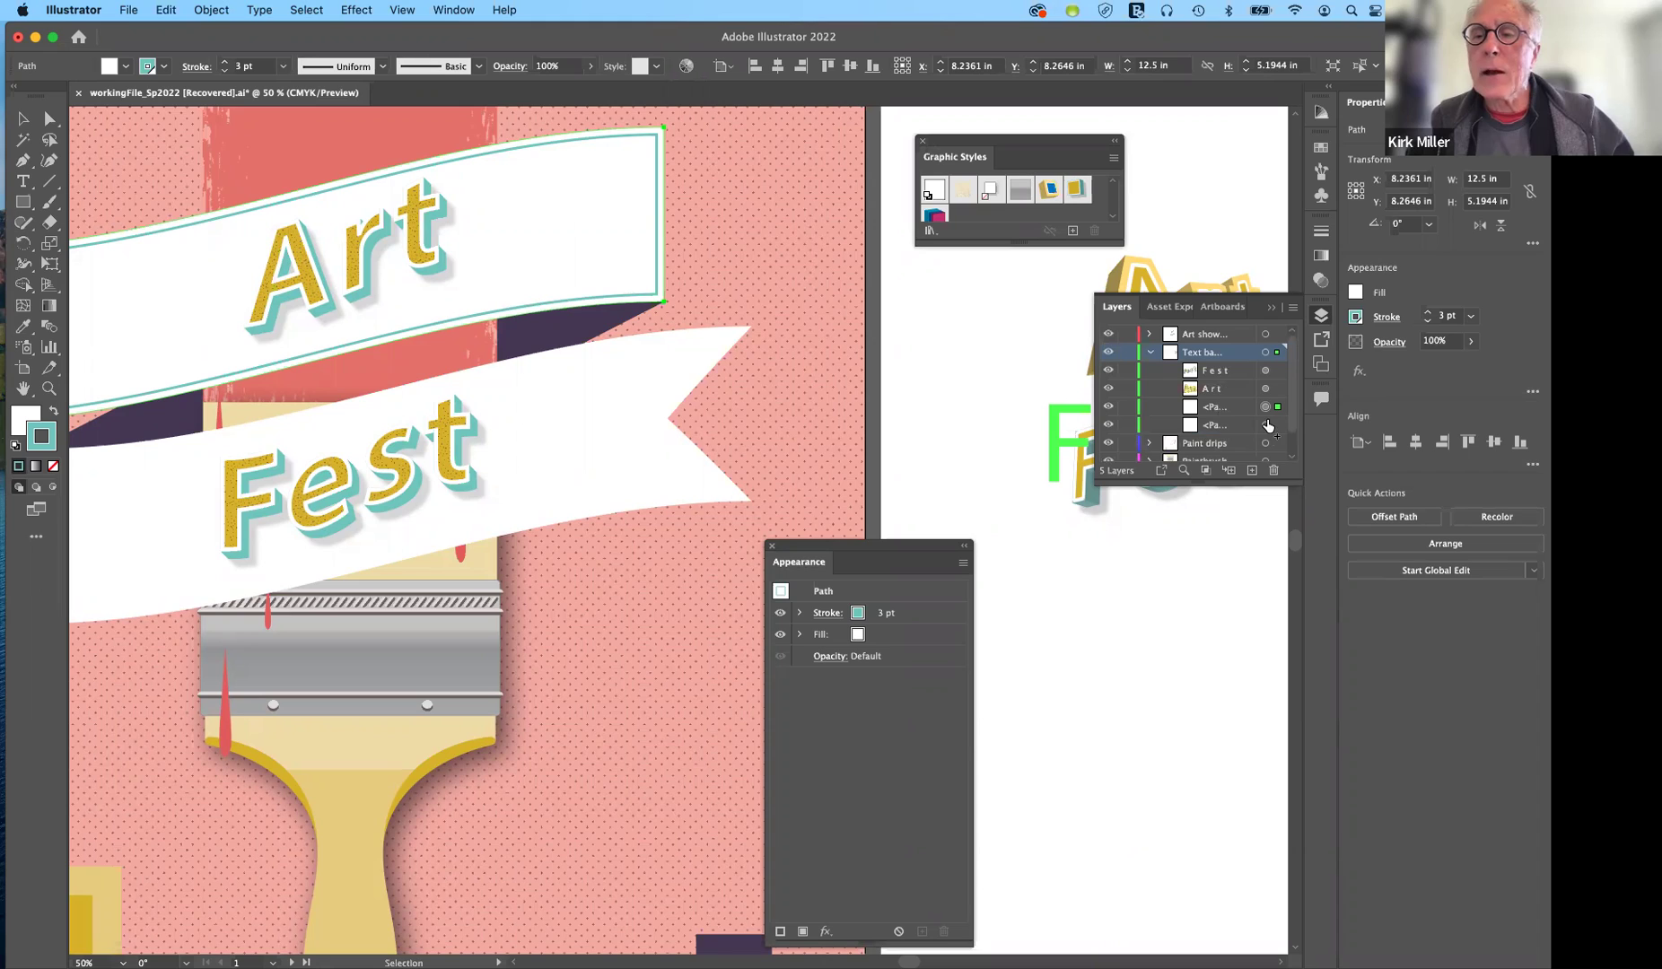
drag(1266, 408, 1264, 427)
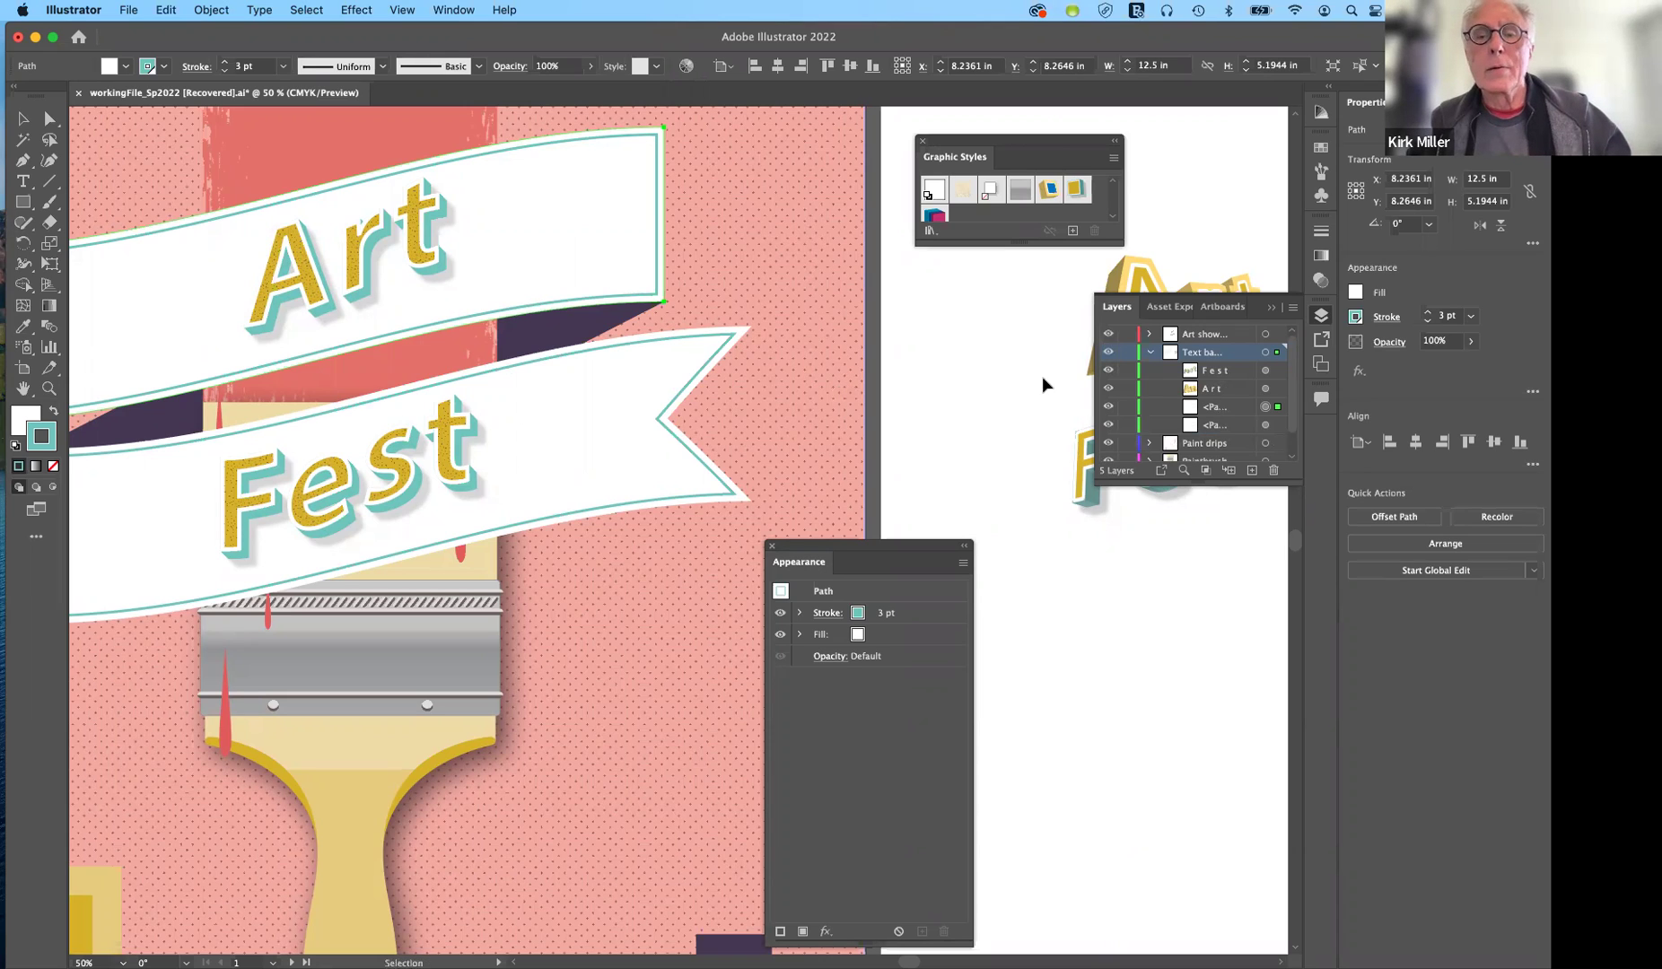
click(975, 388)
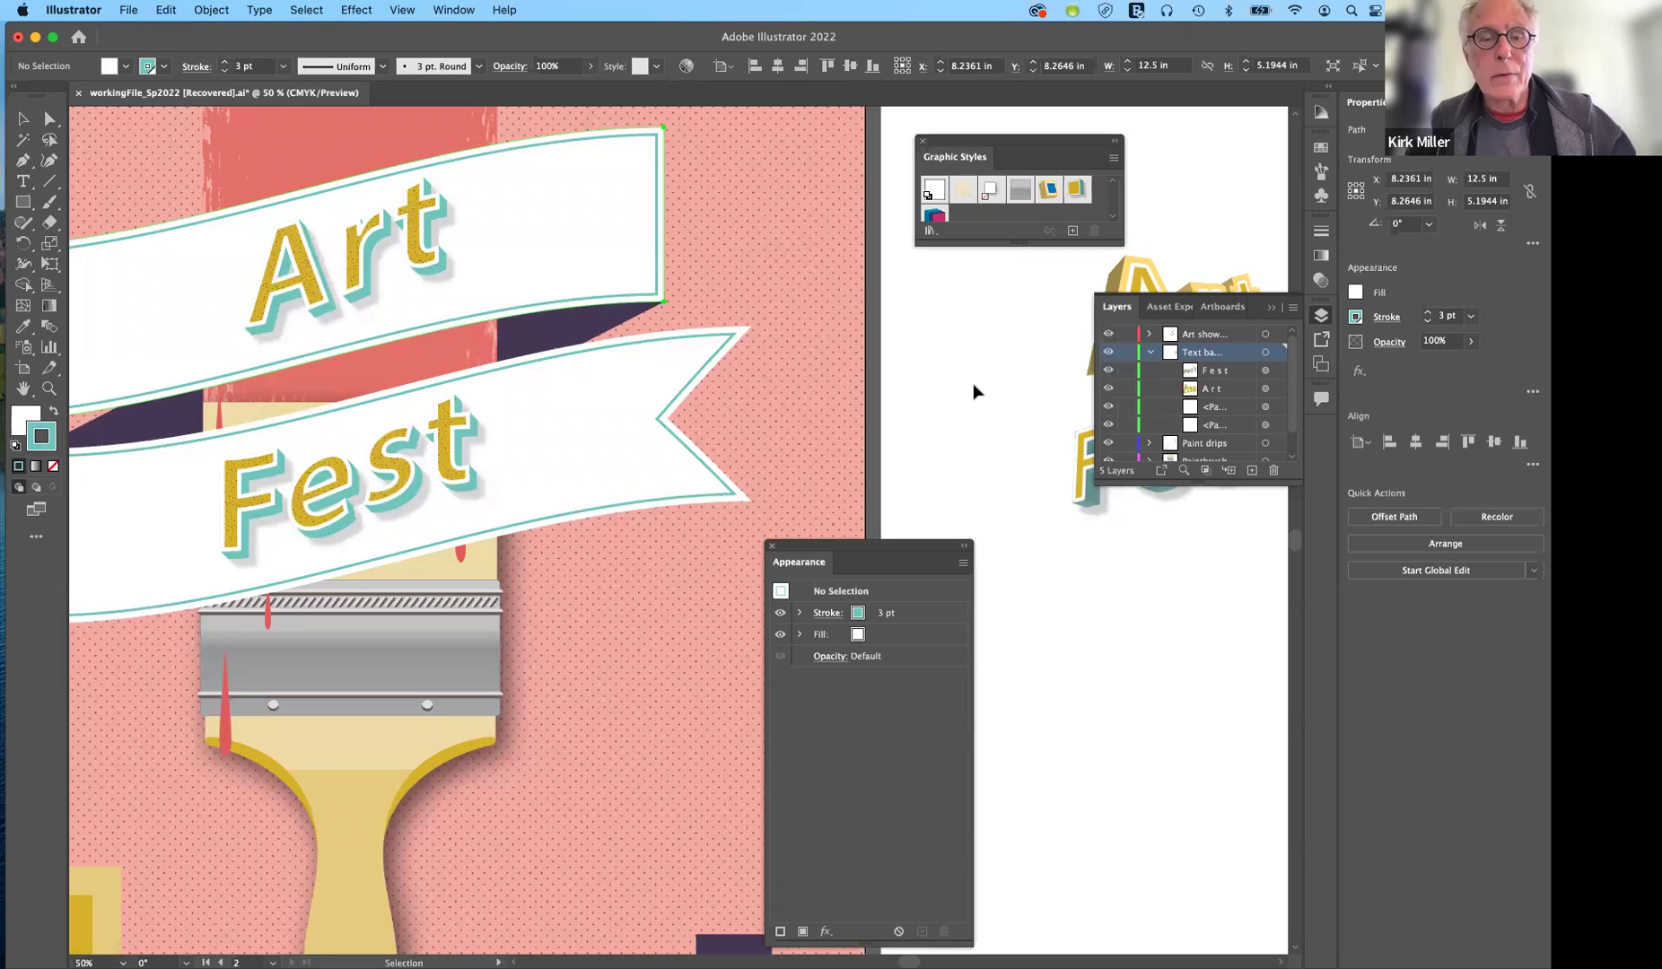
key(a)
key(v)
click(686, 344)
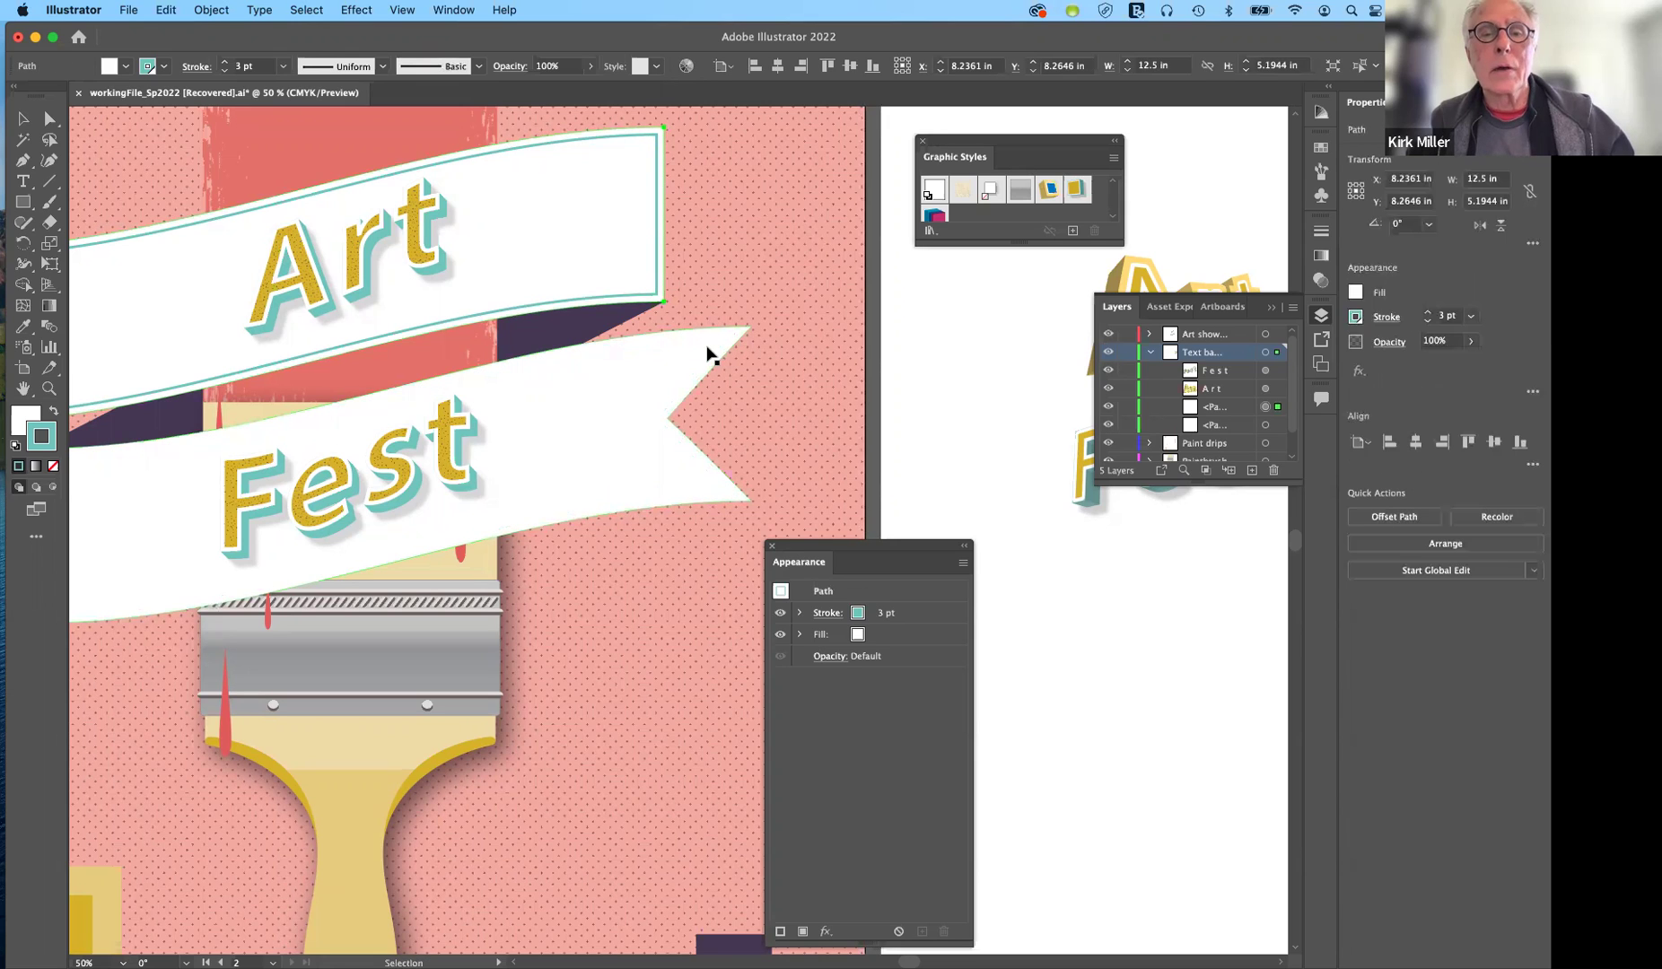
Try giving the "Fest" banner path a 10 pt stroke.
click(709, 356)
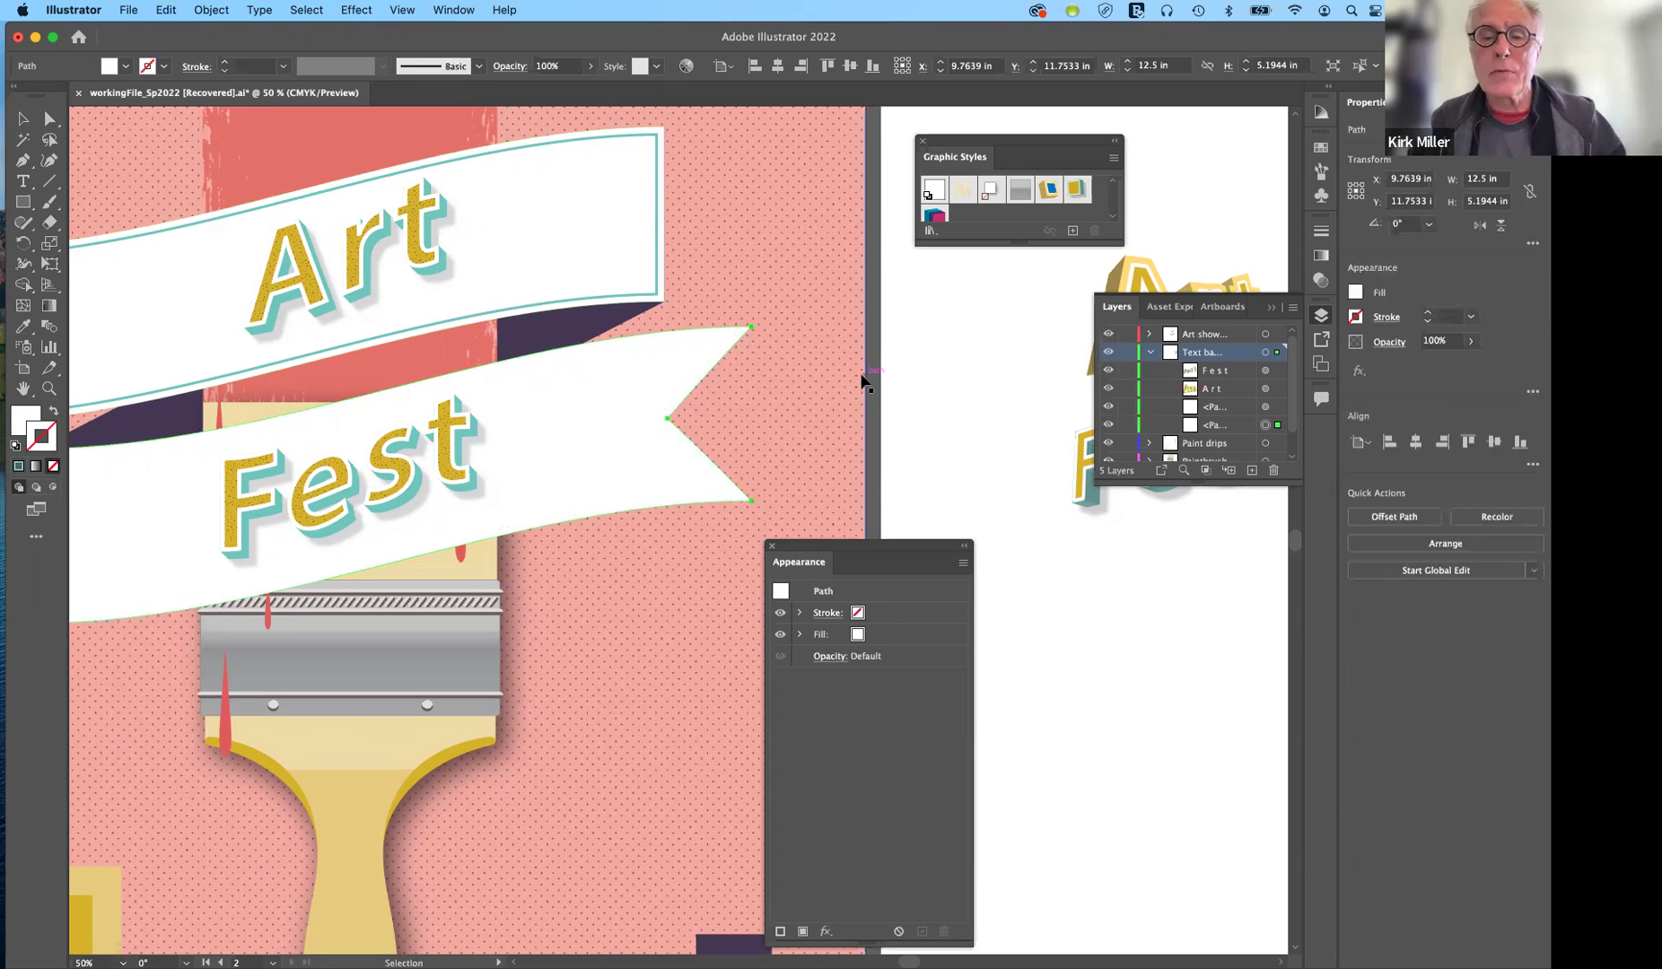
drag(875, 542, 976, 320)
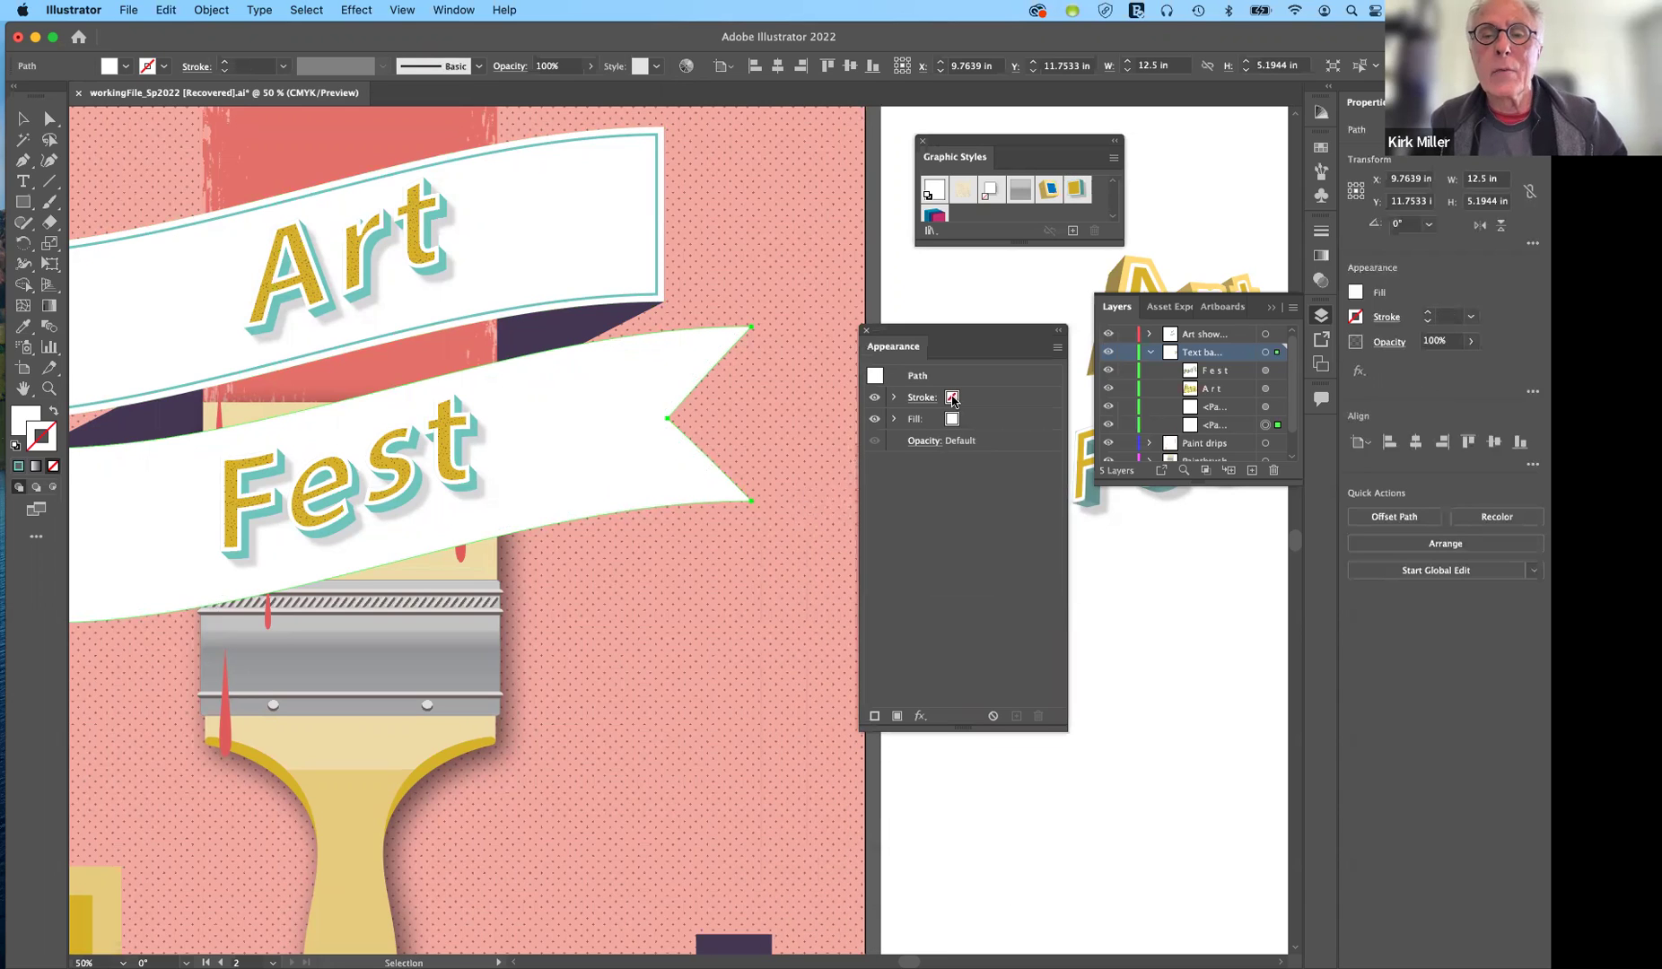
click(955, 400)
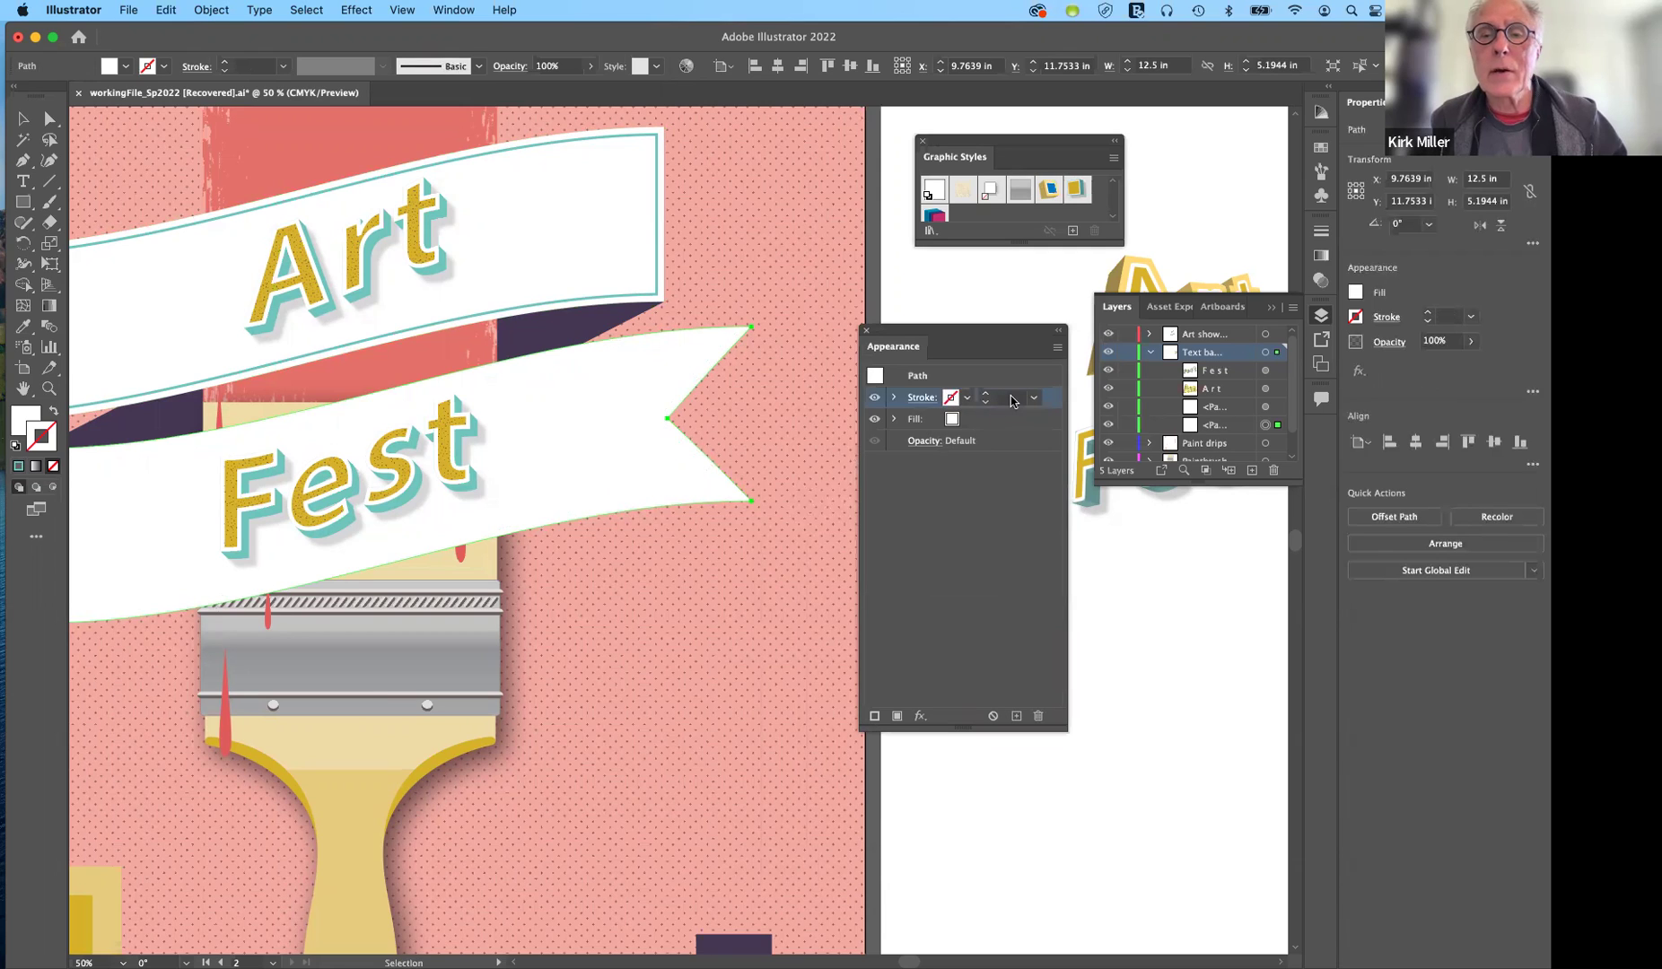
click(1033, 397)
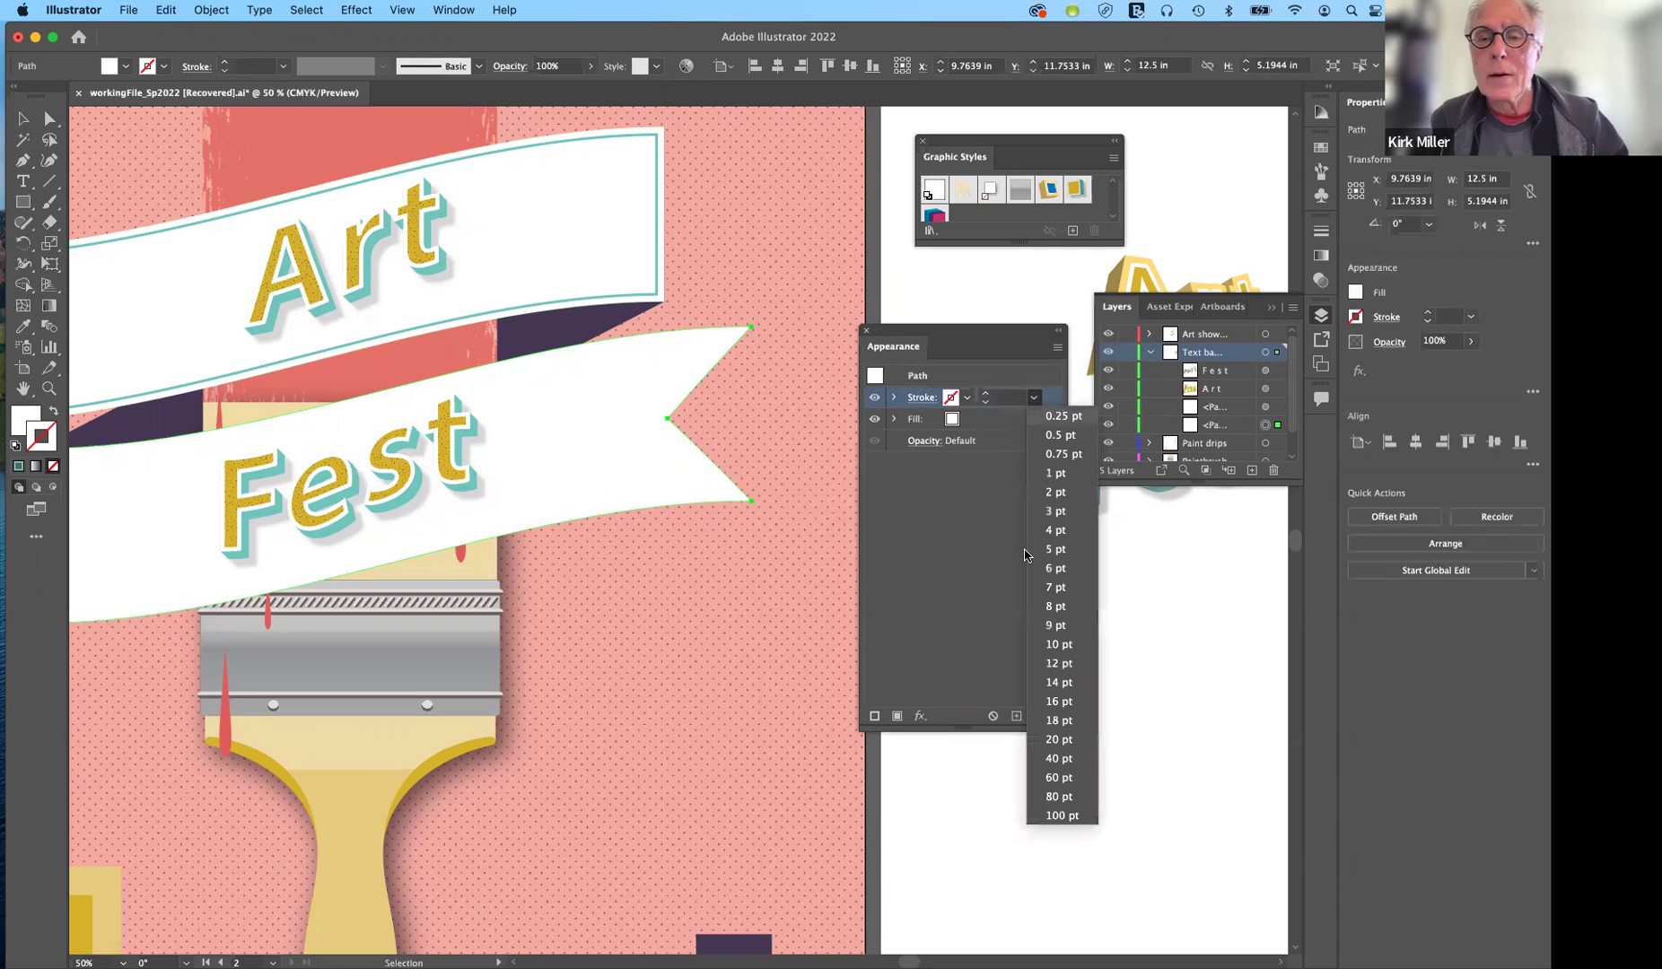
click(1059, 645)
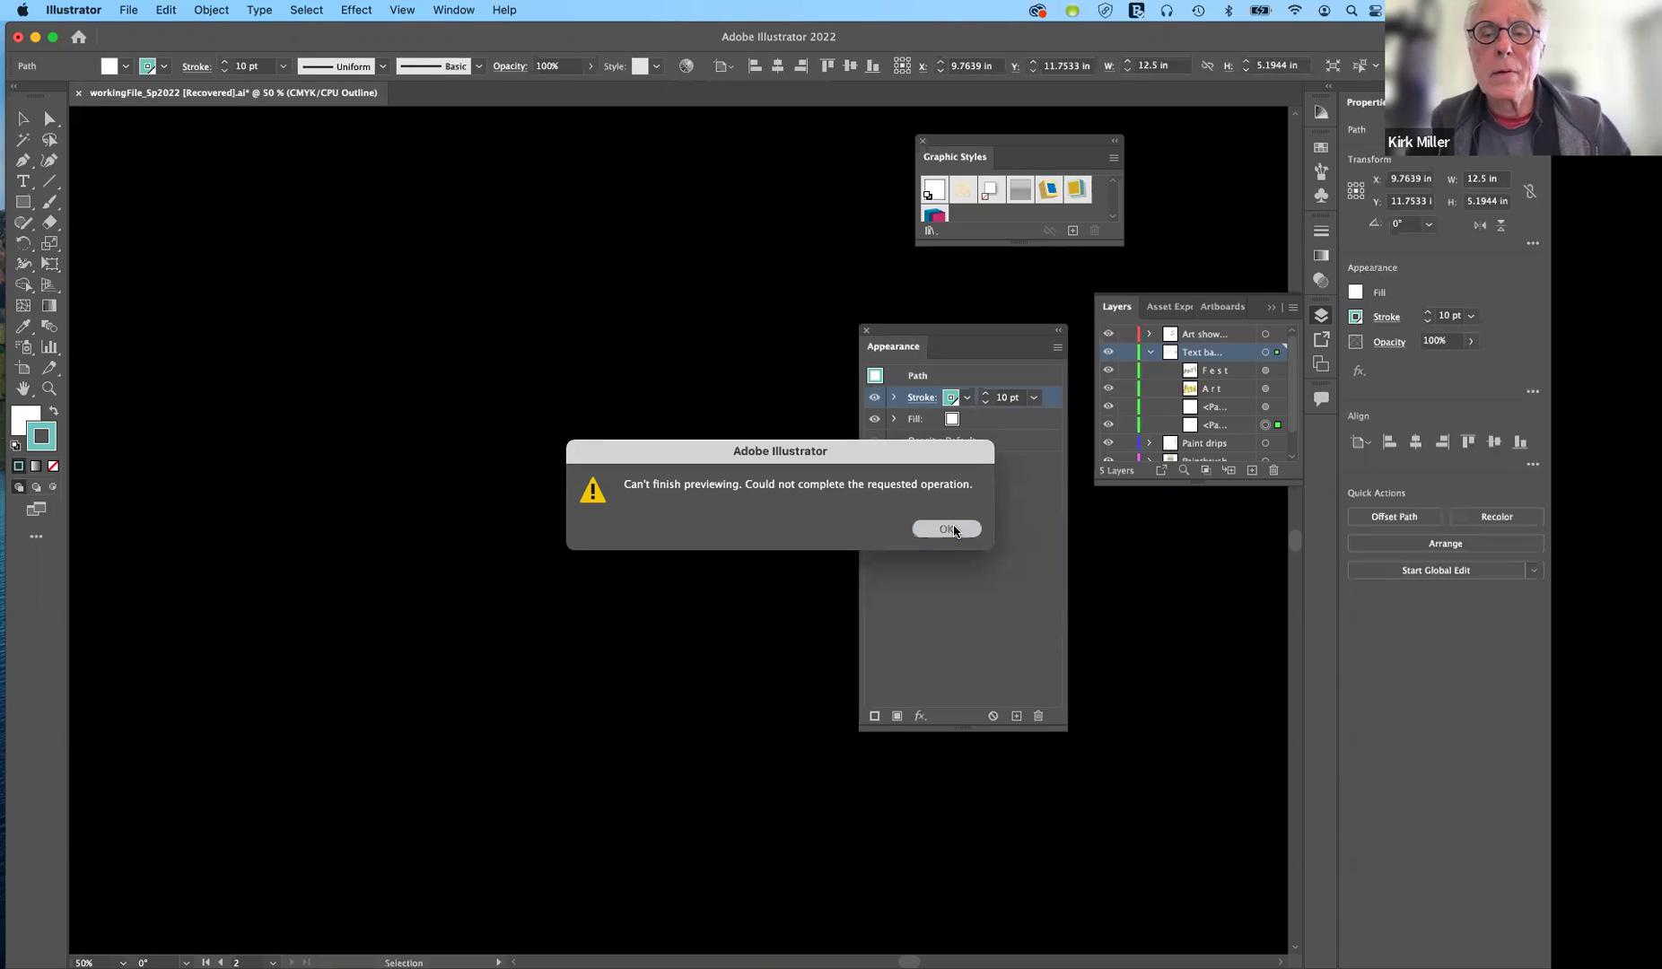
click(953, 530)
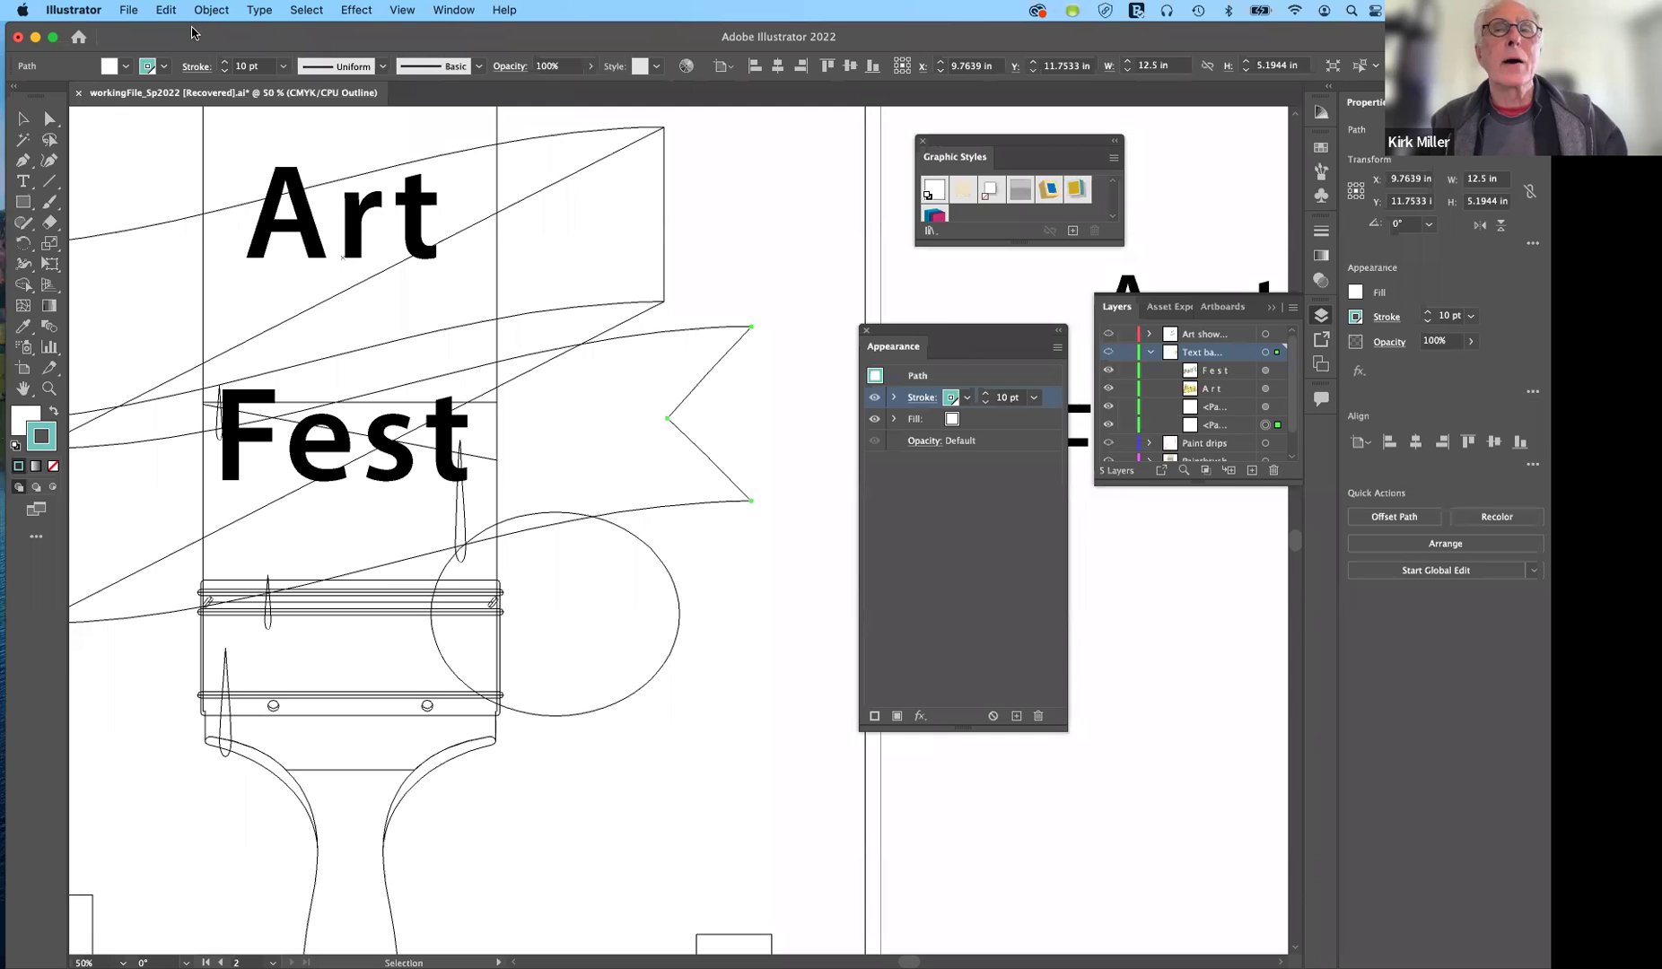
Quit Illustrator without saving the changes to the recovered workingFile_Sp2022 document.
drag(197, 40, 191, 52)
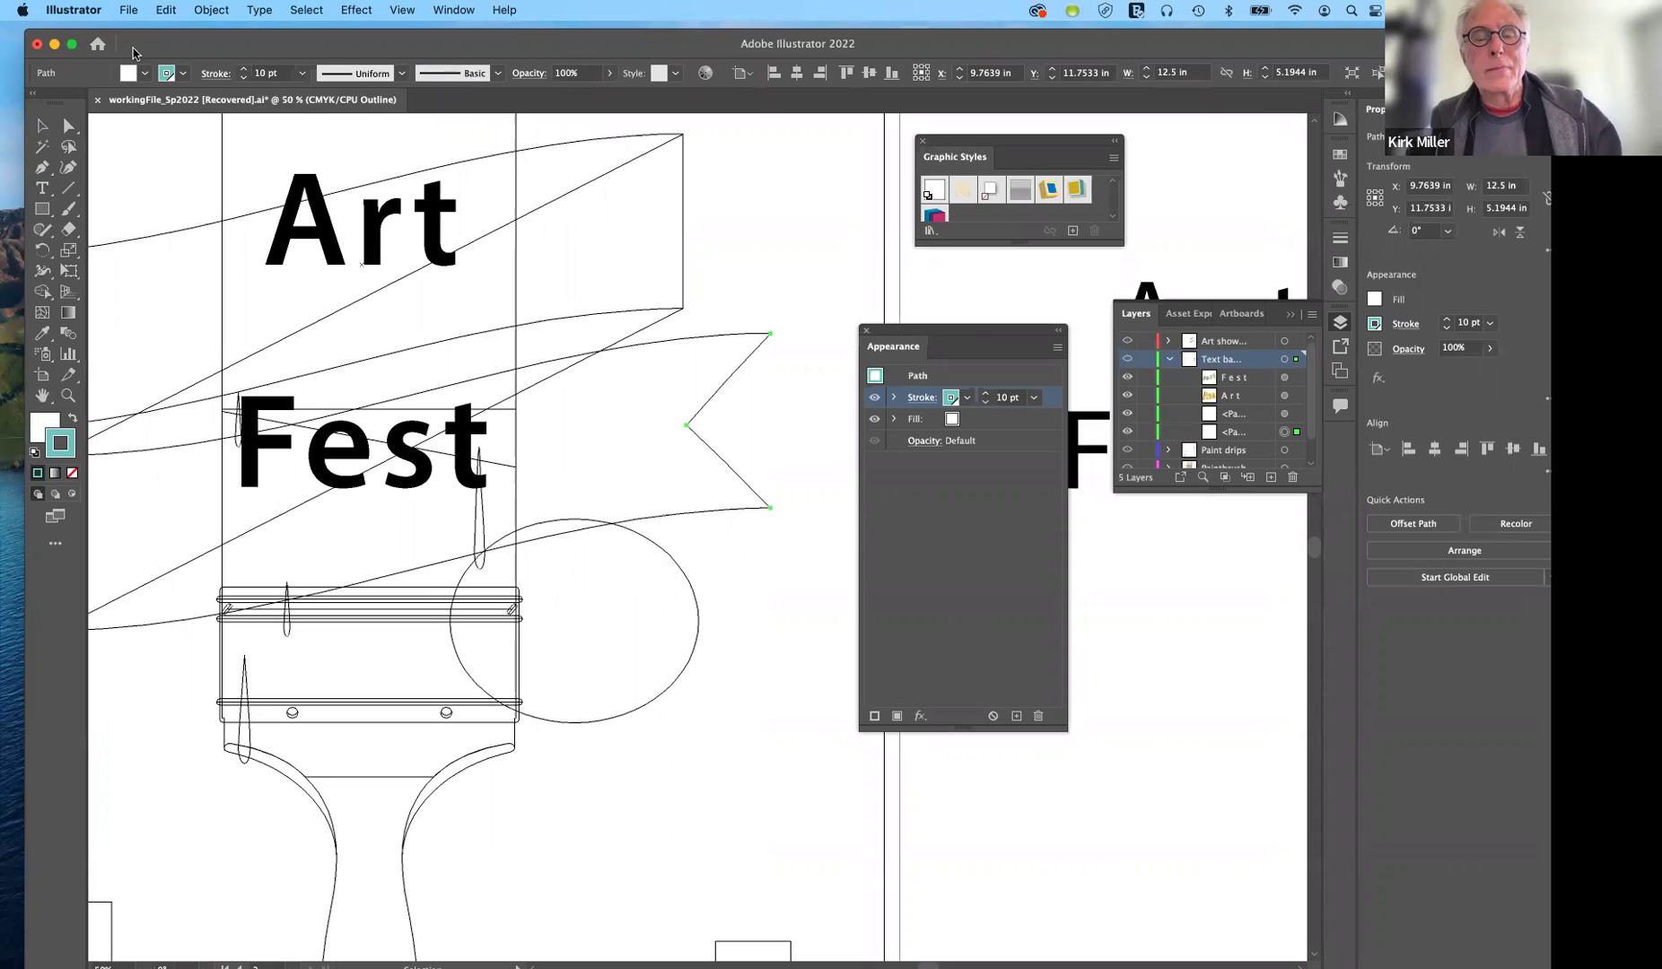
key(super+q)
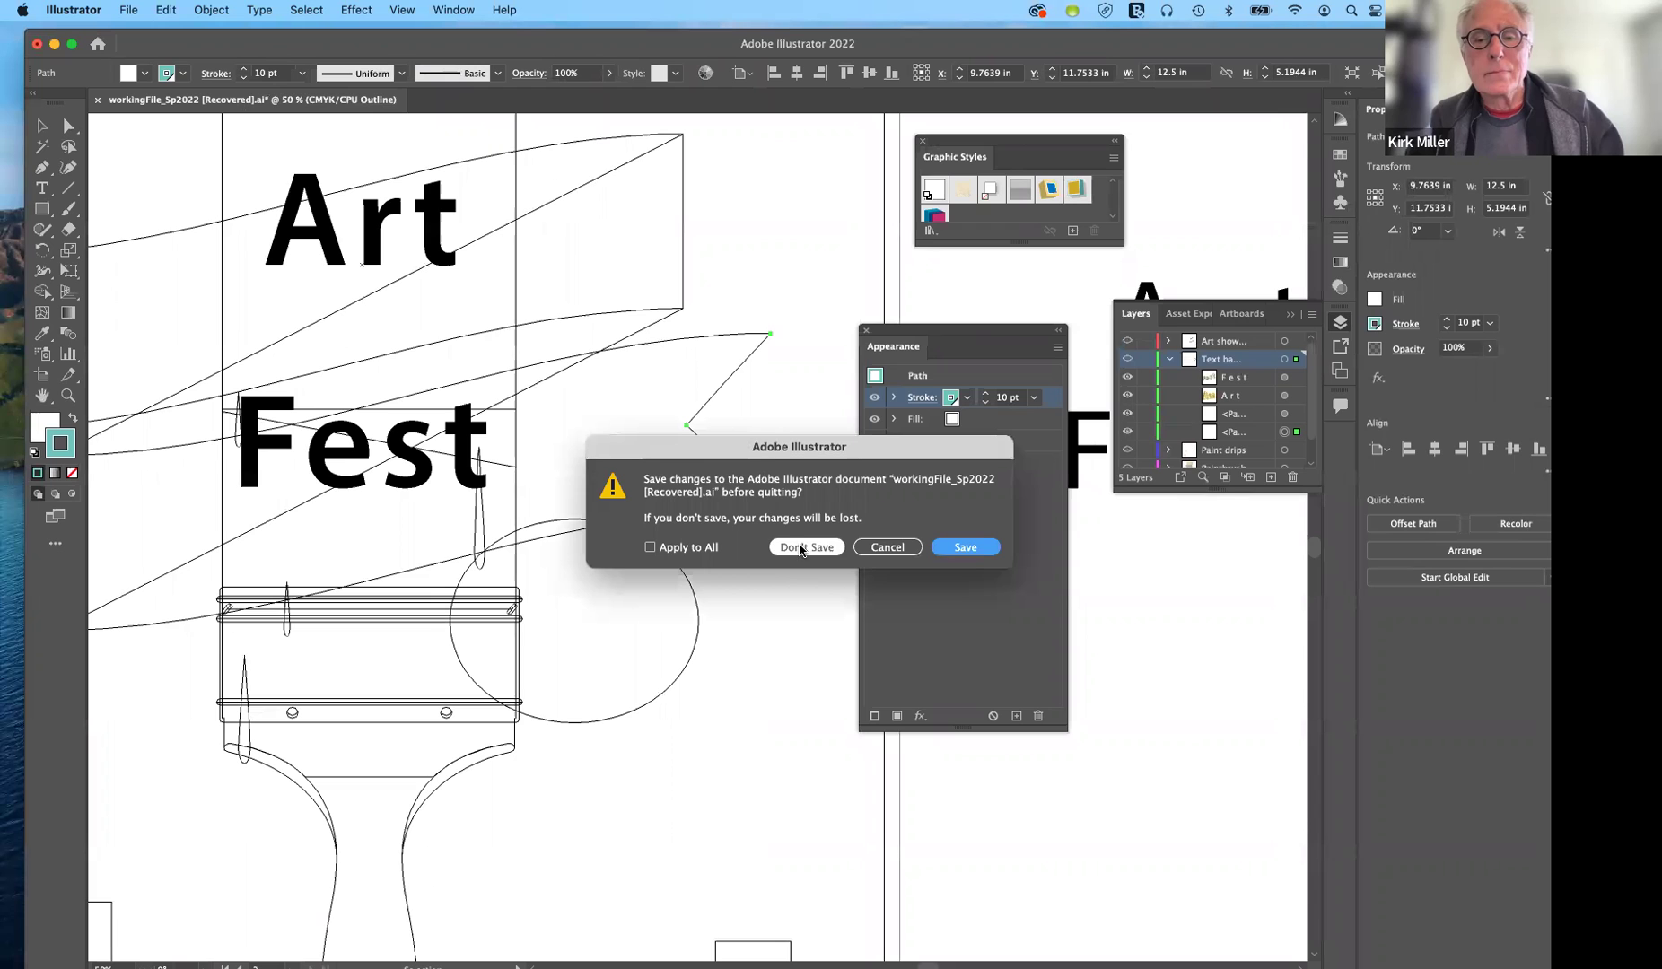
click(802, 548)
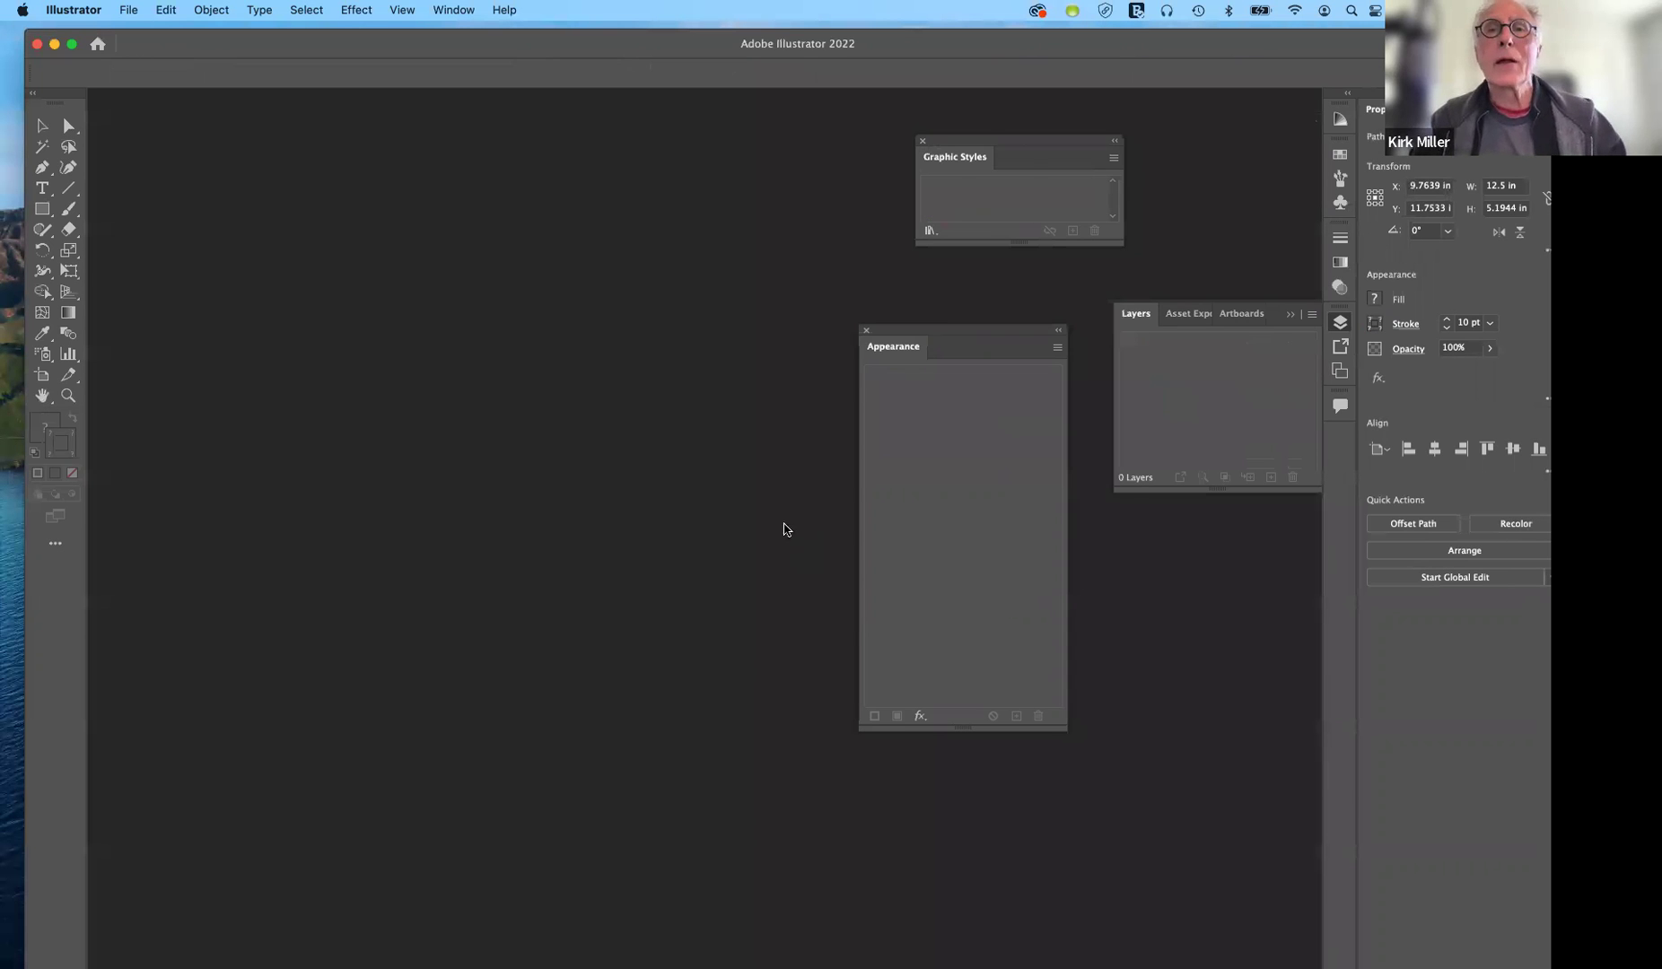
key(super+h)
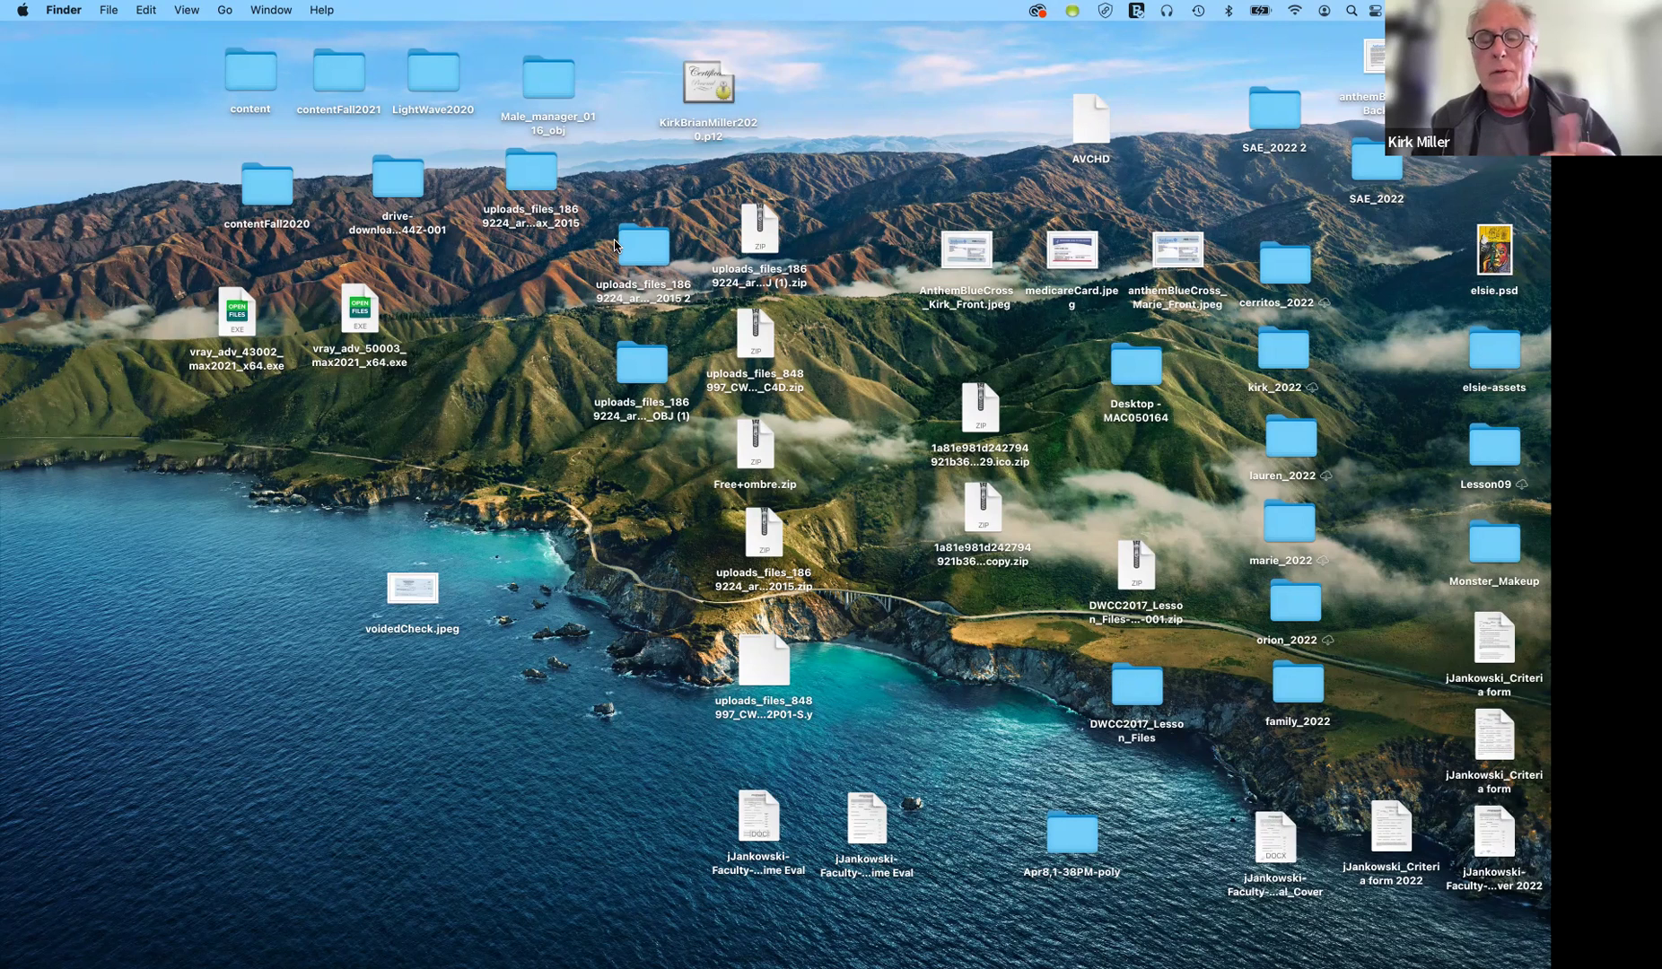
Relaunch Illustrator and create a new document from the Letter preset, 612 x 792 pt.
mouse_move(700, 958)
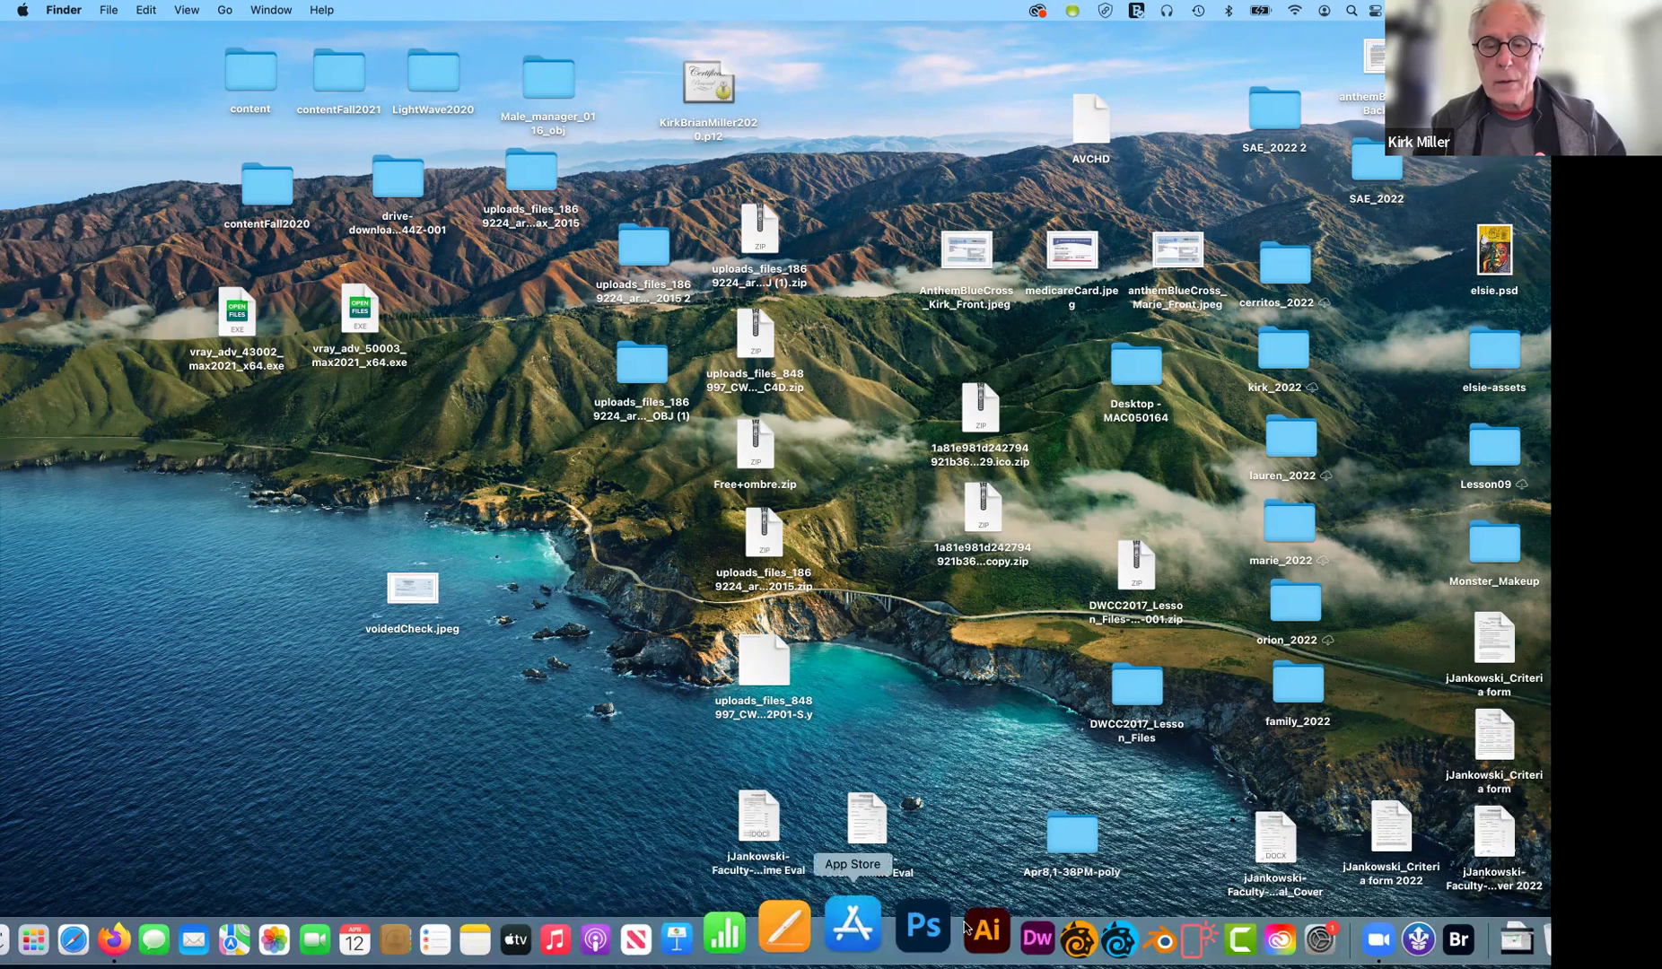
click(933, 932)
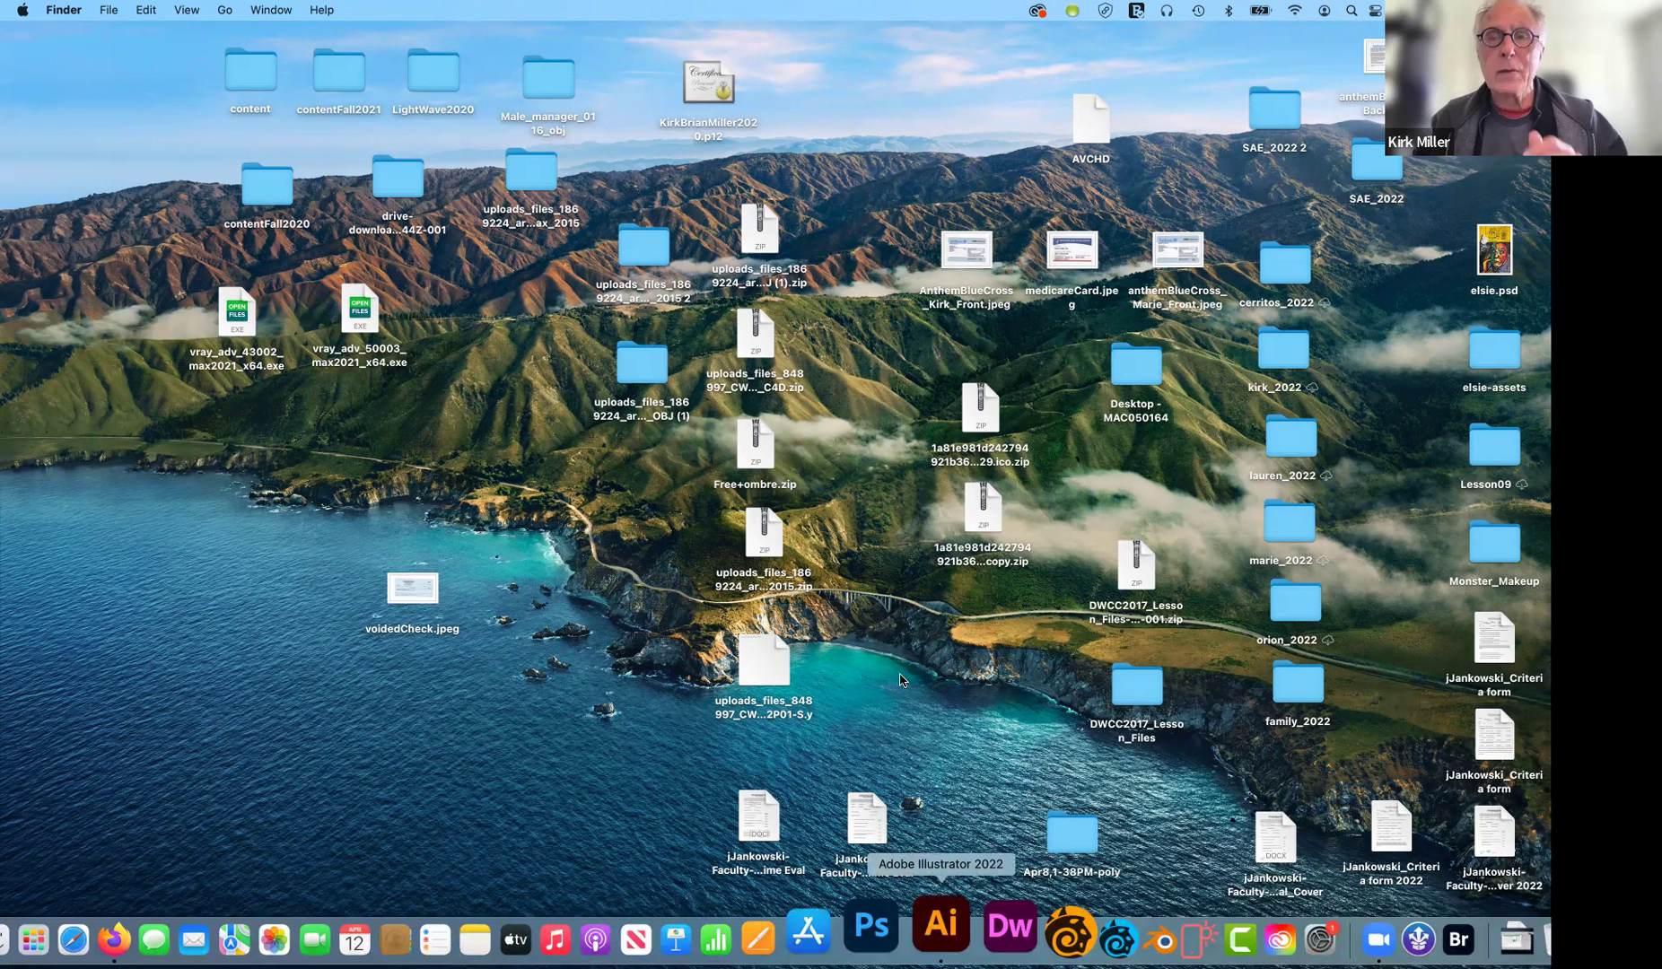
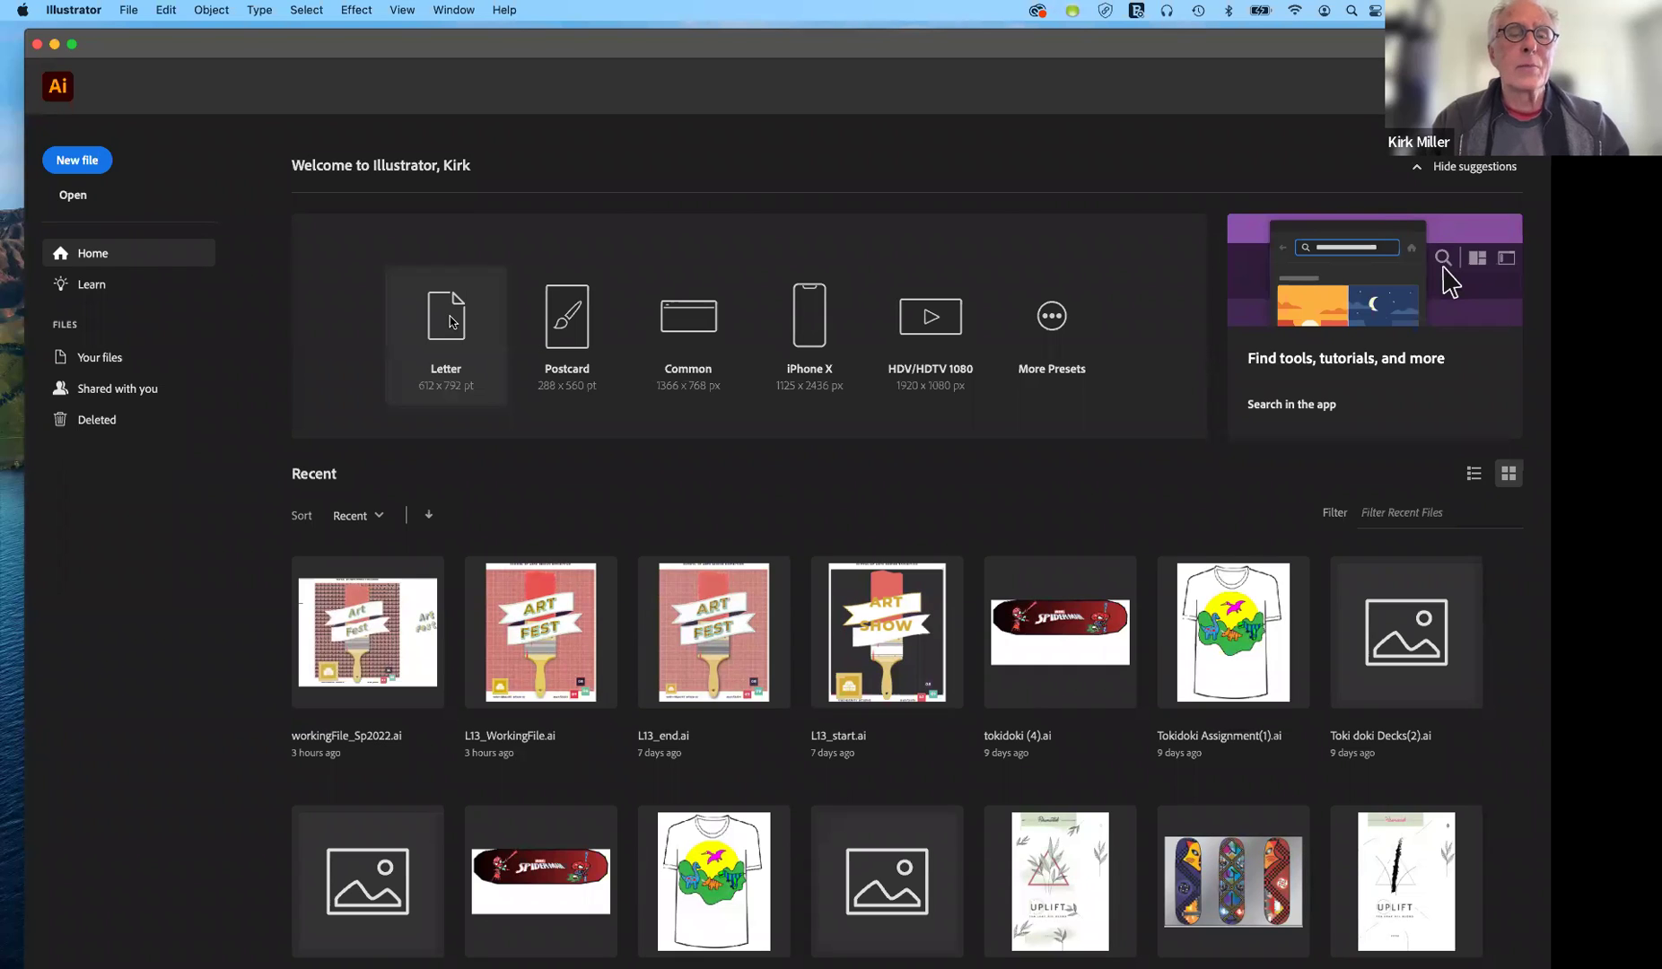
click(447, 319)
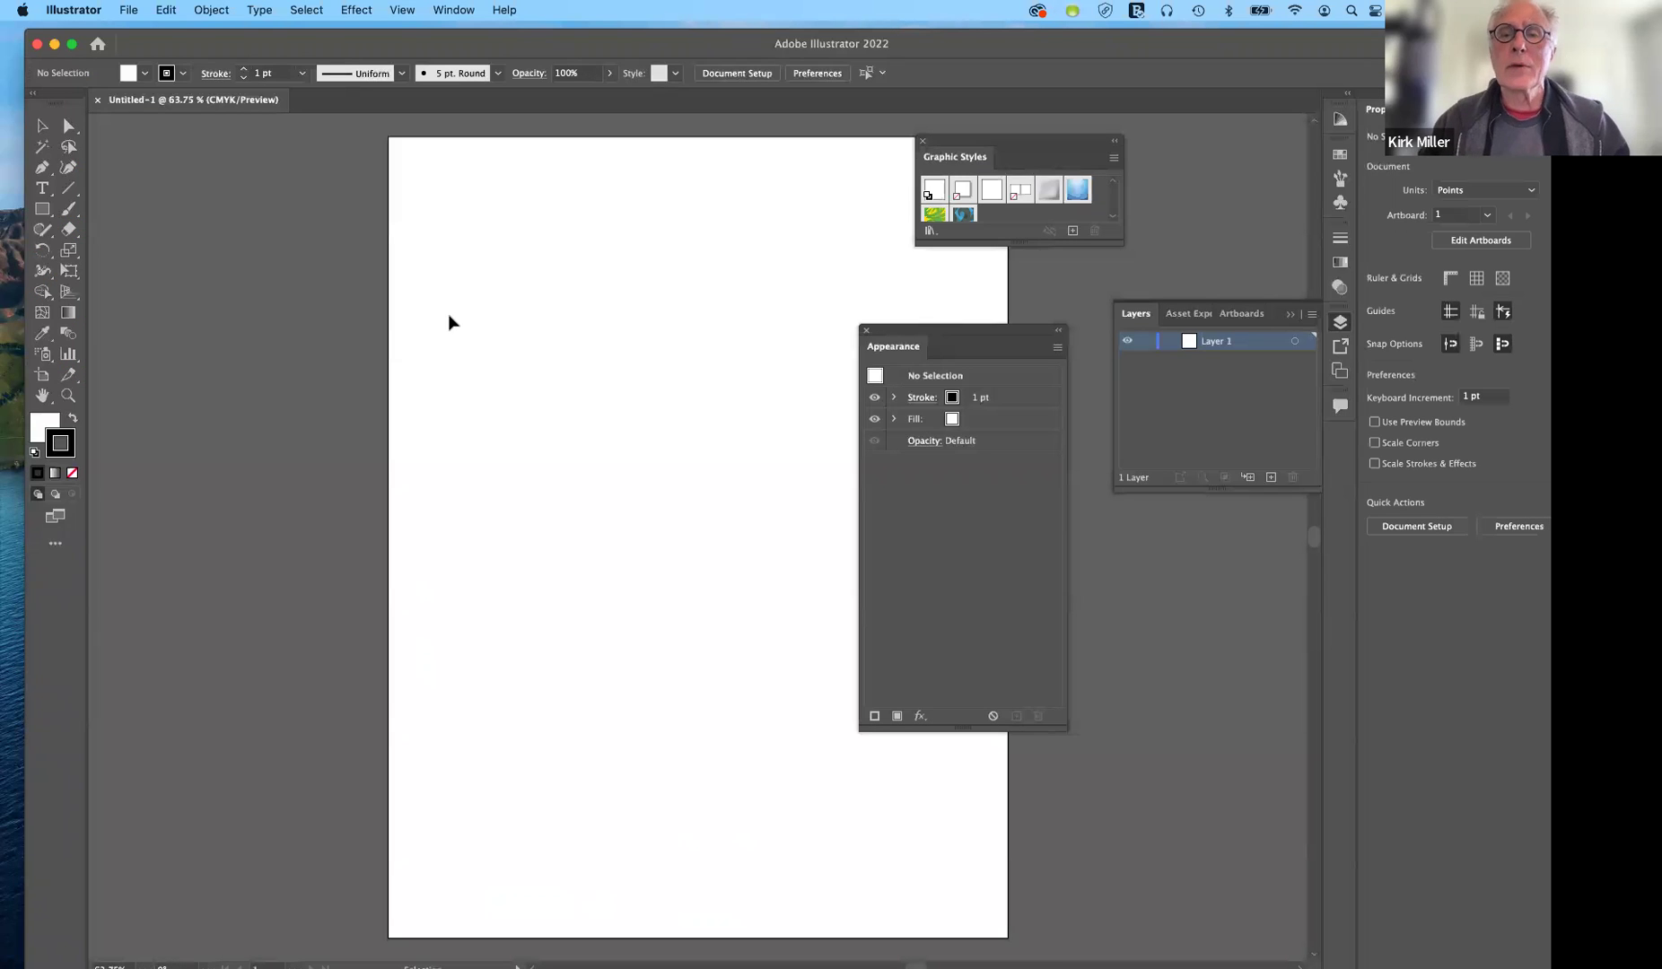
Clear the floating panels off the blank artboard, enlarge the application window, and reset the Essentials Classic workspace.
drag(996, 330, 1193, 497)
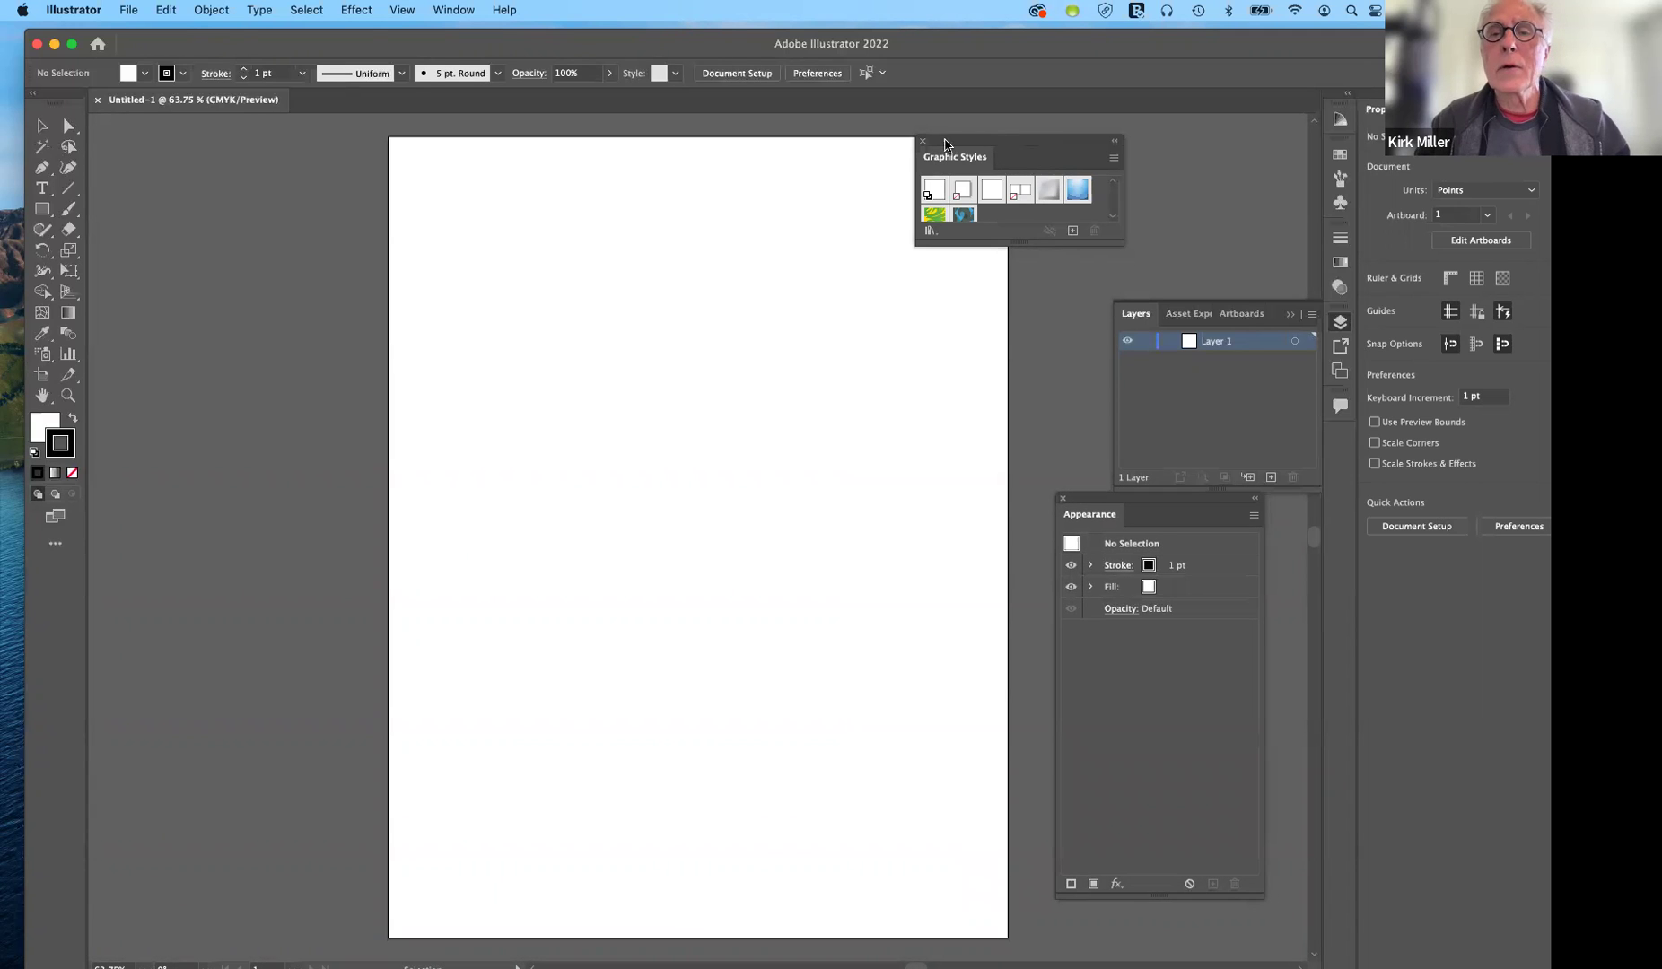
drag(945, 142, 1037, 148)
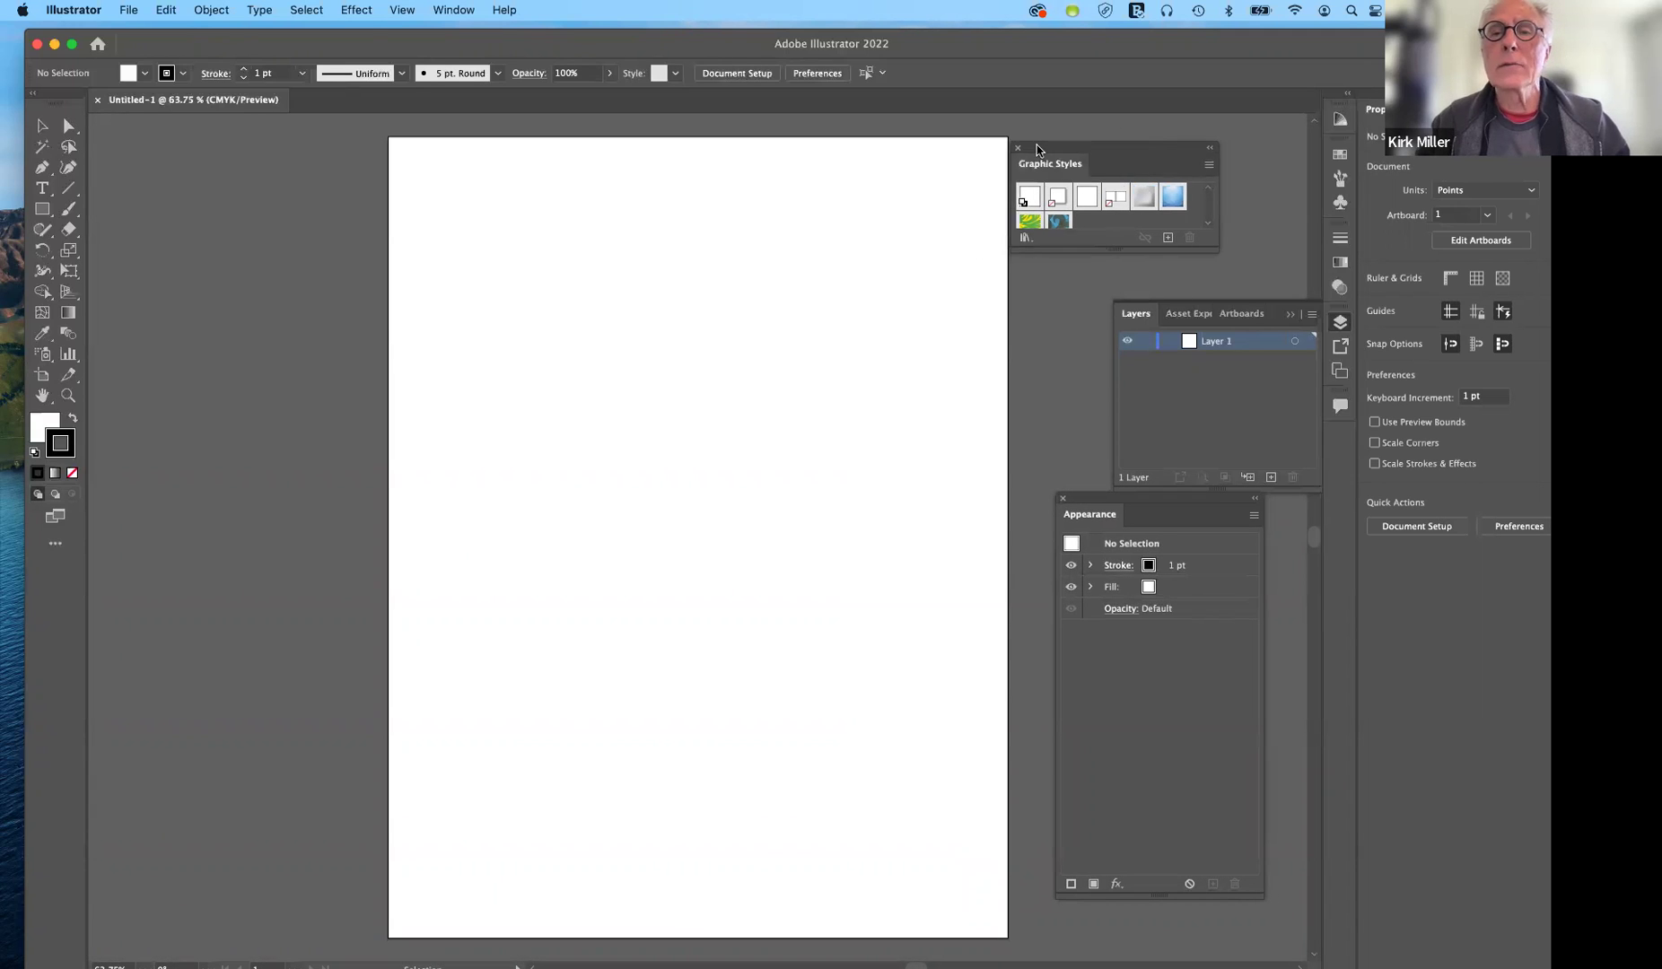
click(1018, 148)
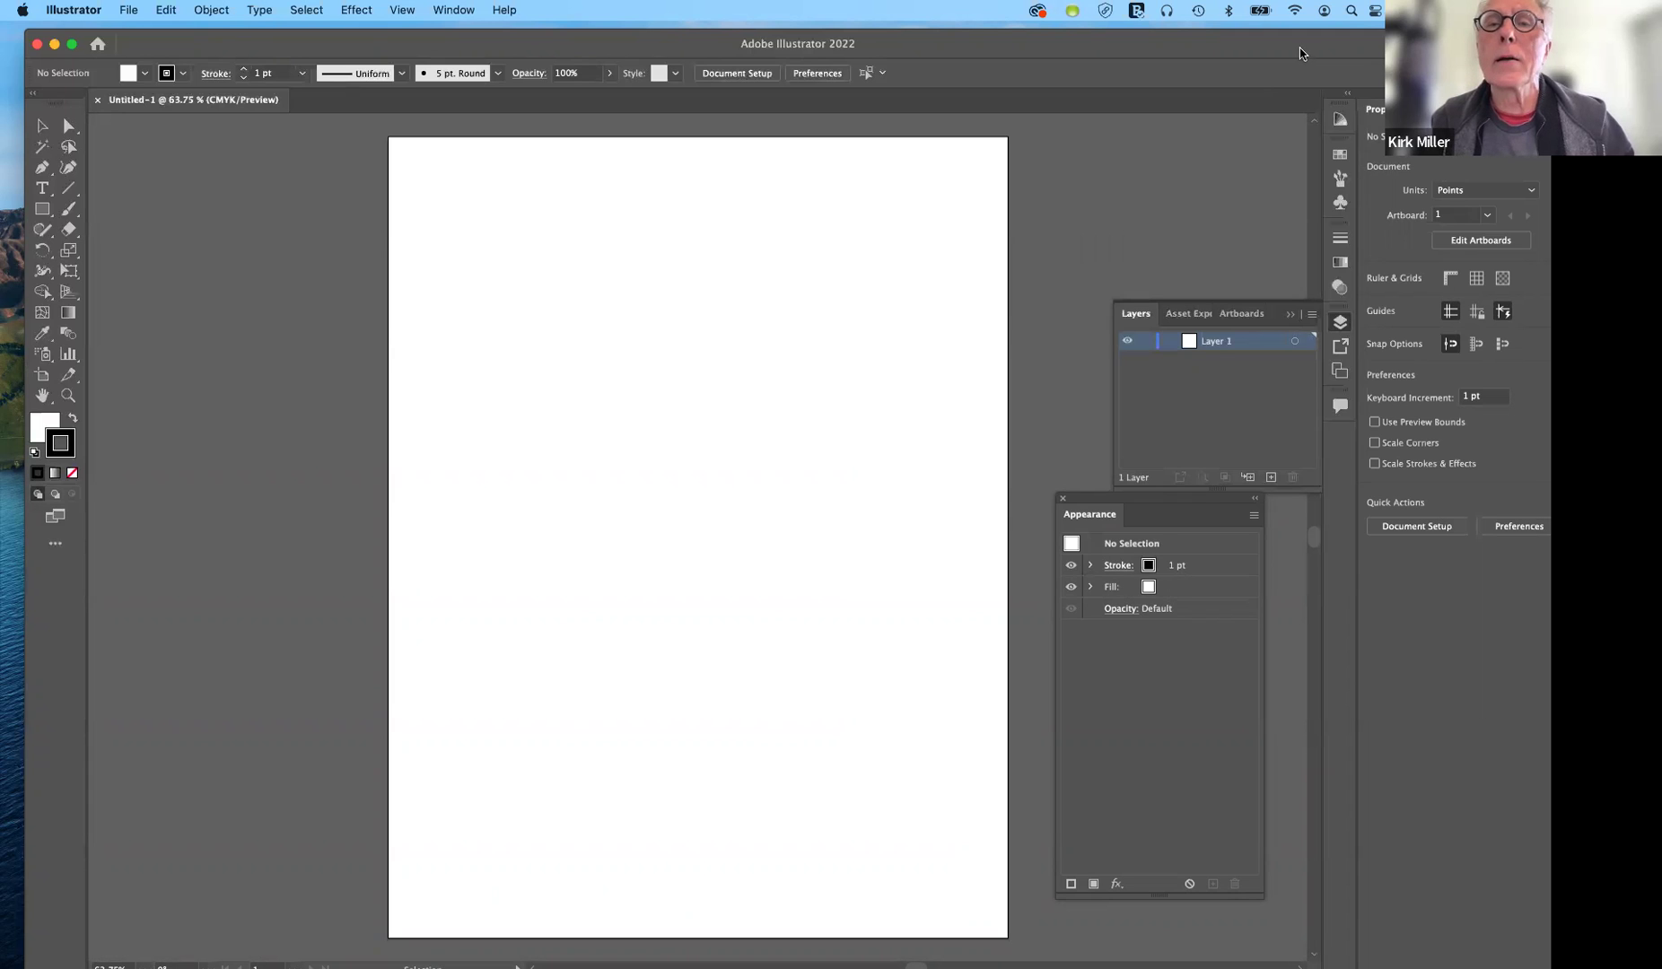
double_click(1271, 56)
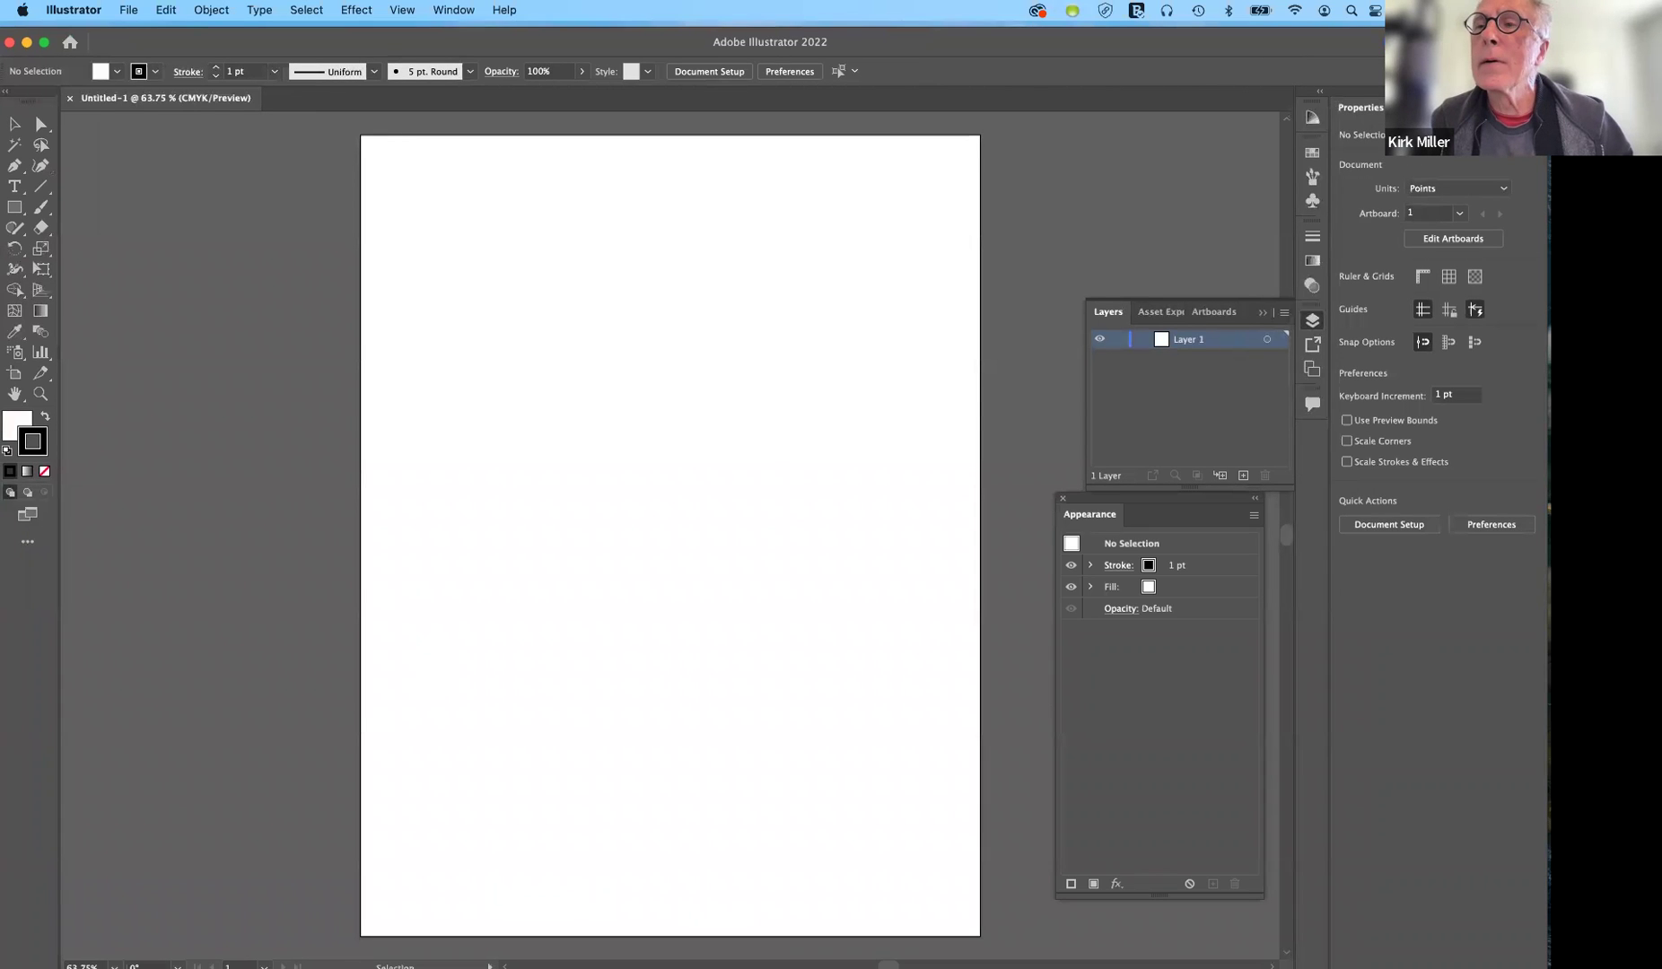
click(1535, 71)
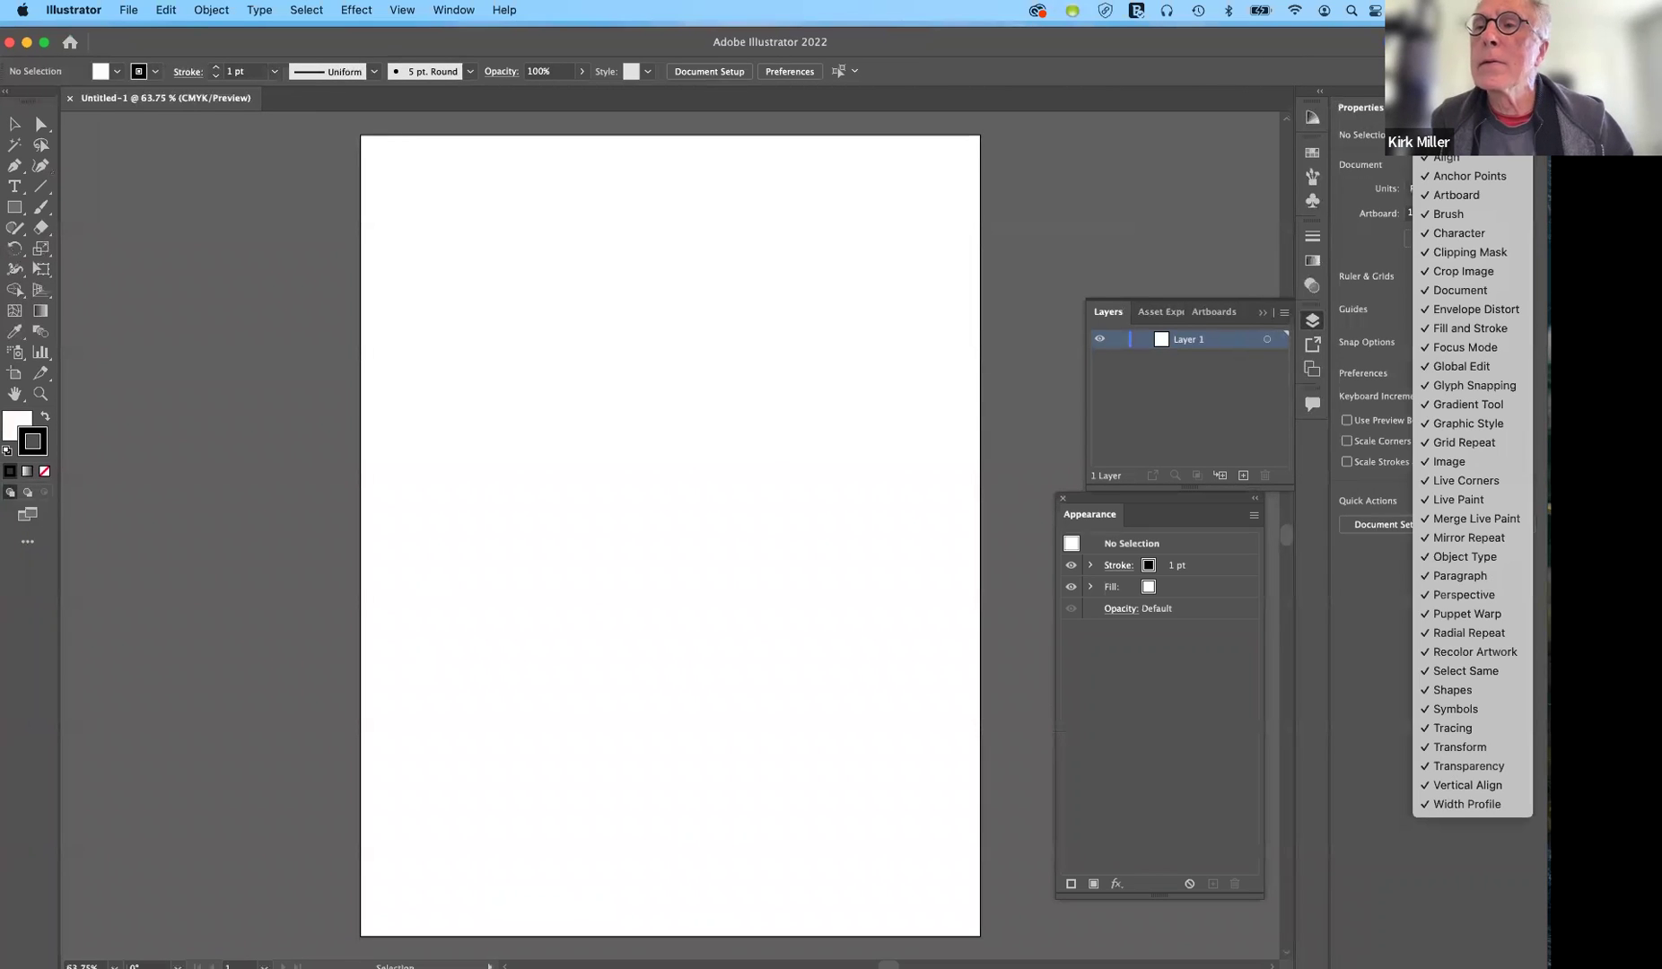
key(Escape)
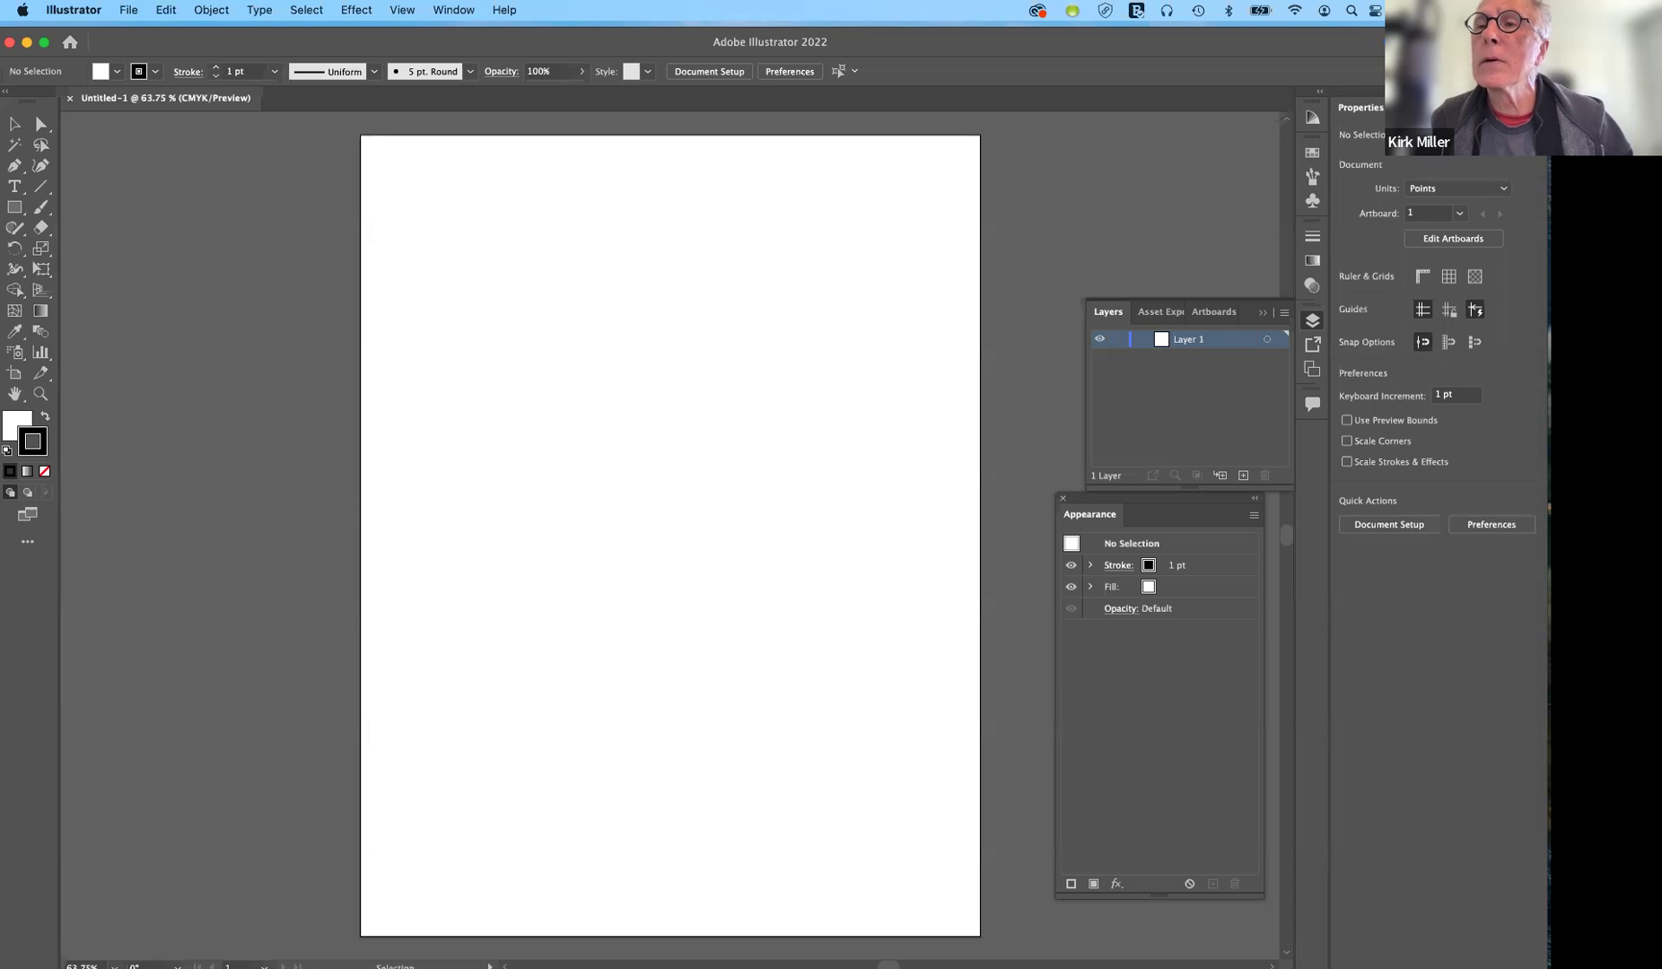
click(1516, 41)
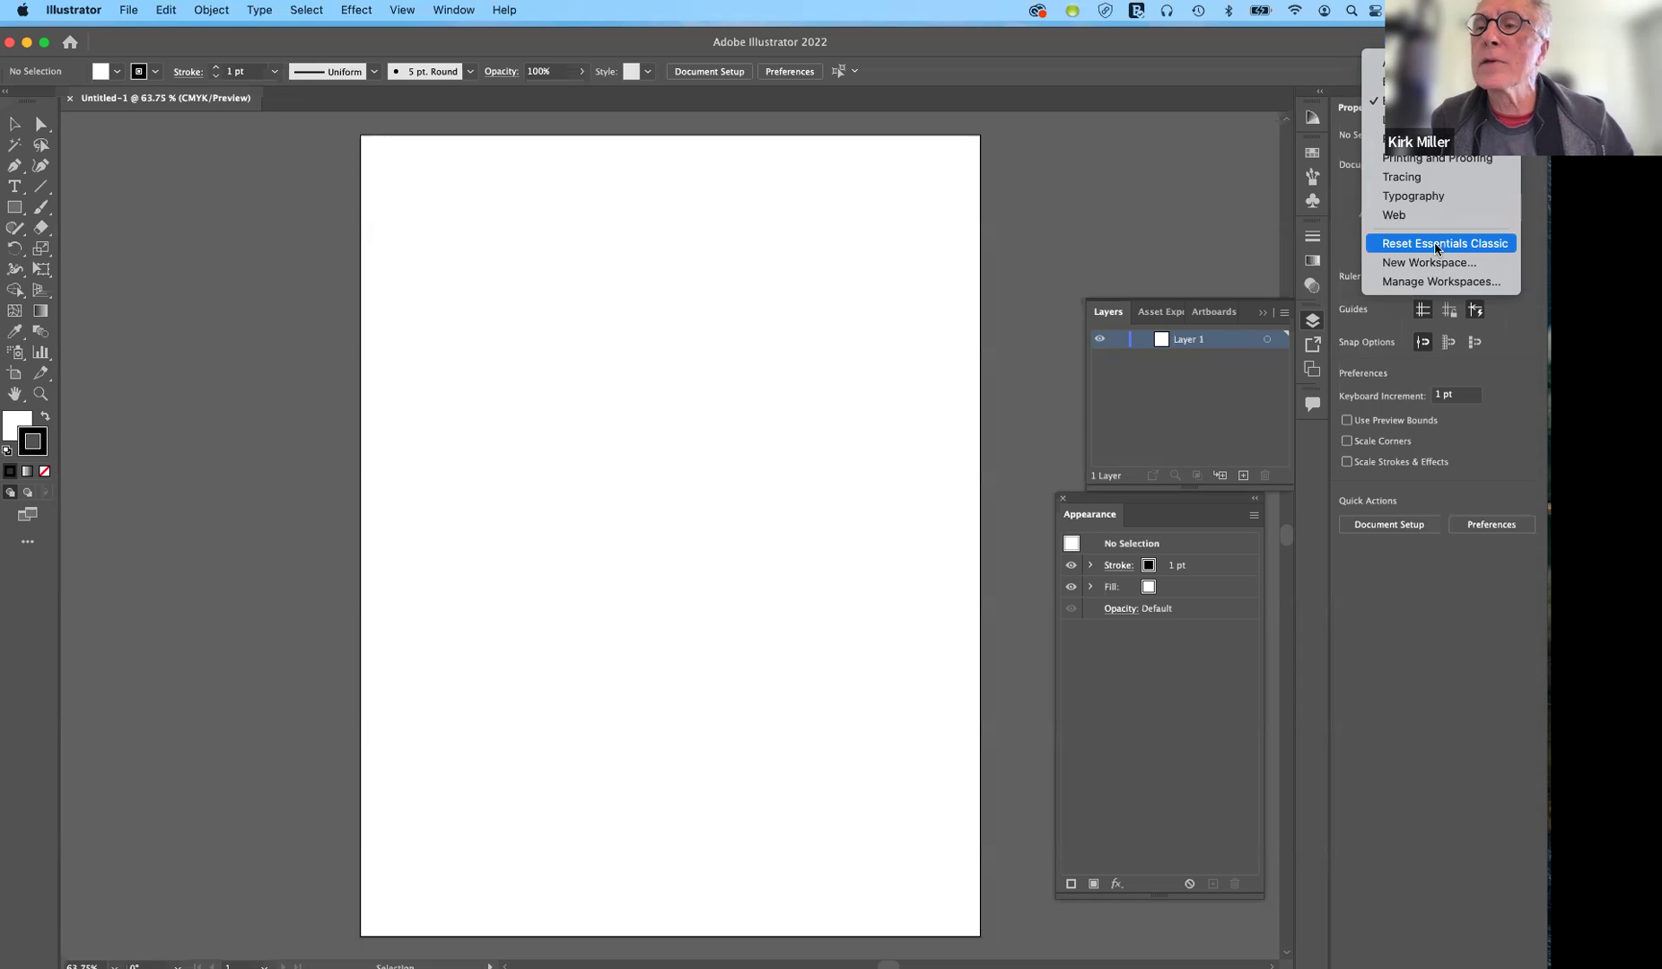
click(1157, 220)
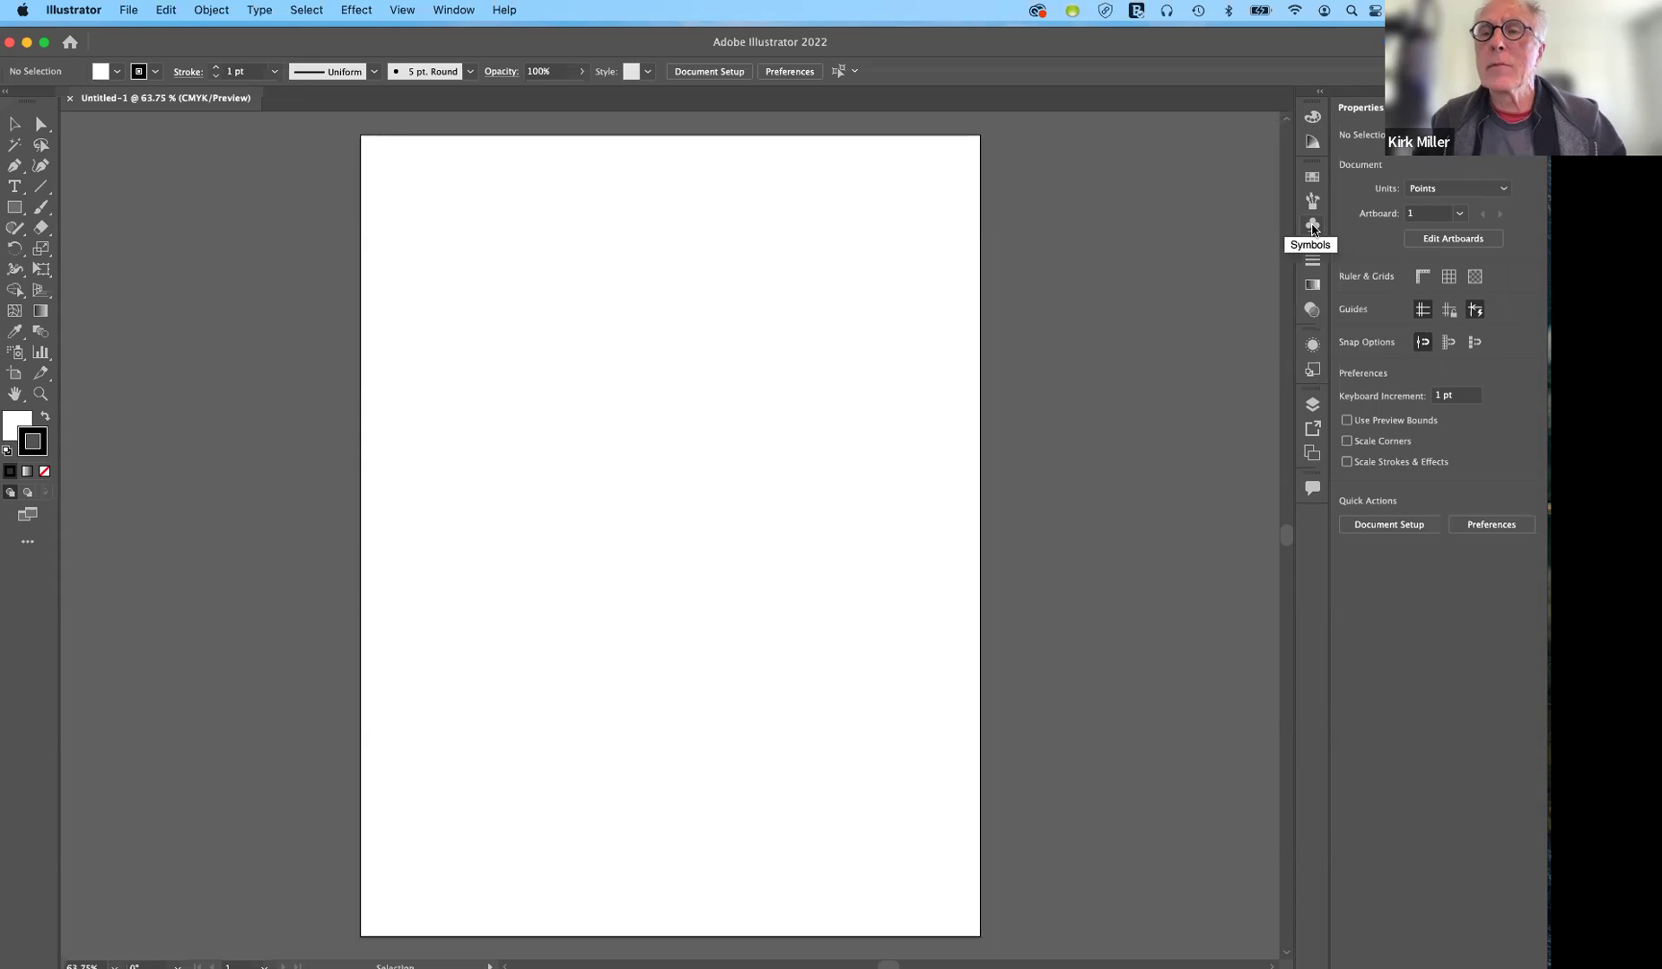
Place one ink splatter symbol near the artboard's upper-left area and one Gerbera flower symbol to its right.
click(1312, 226)
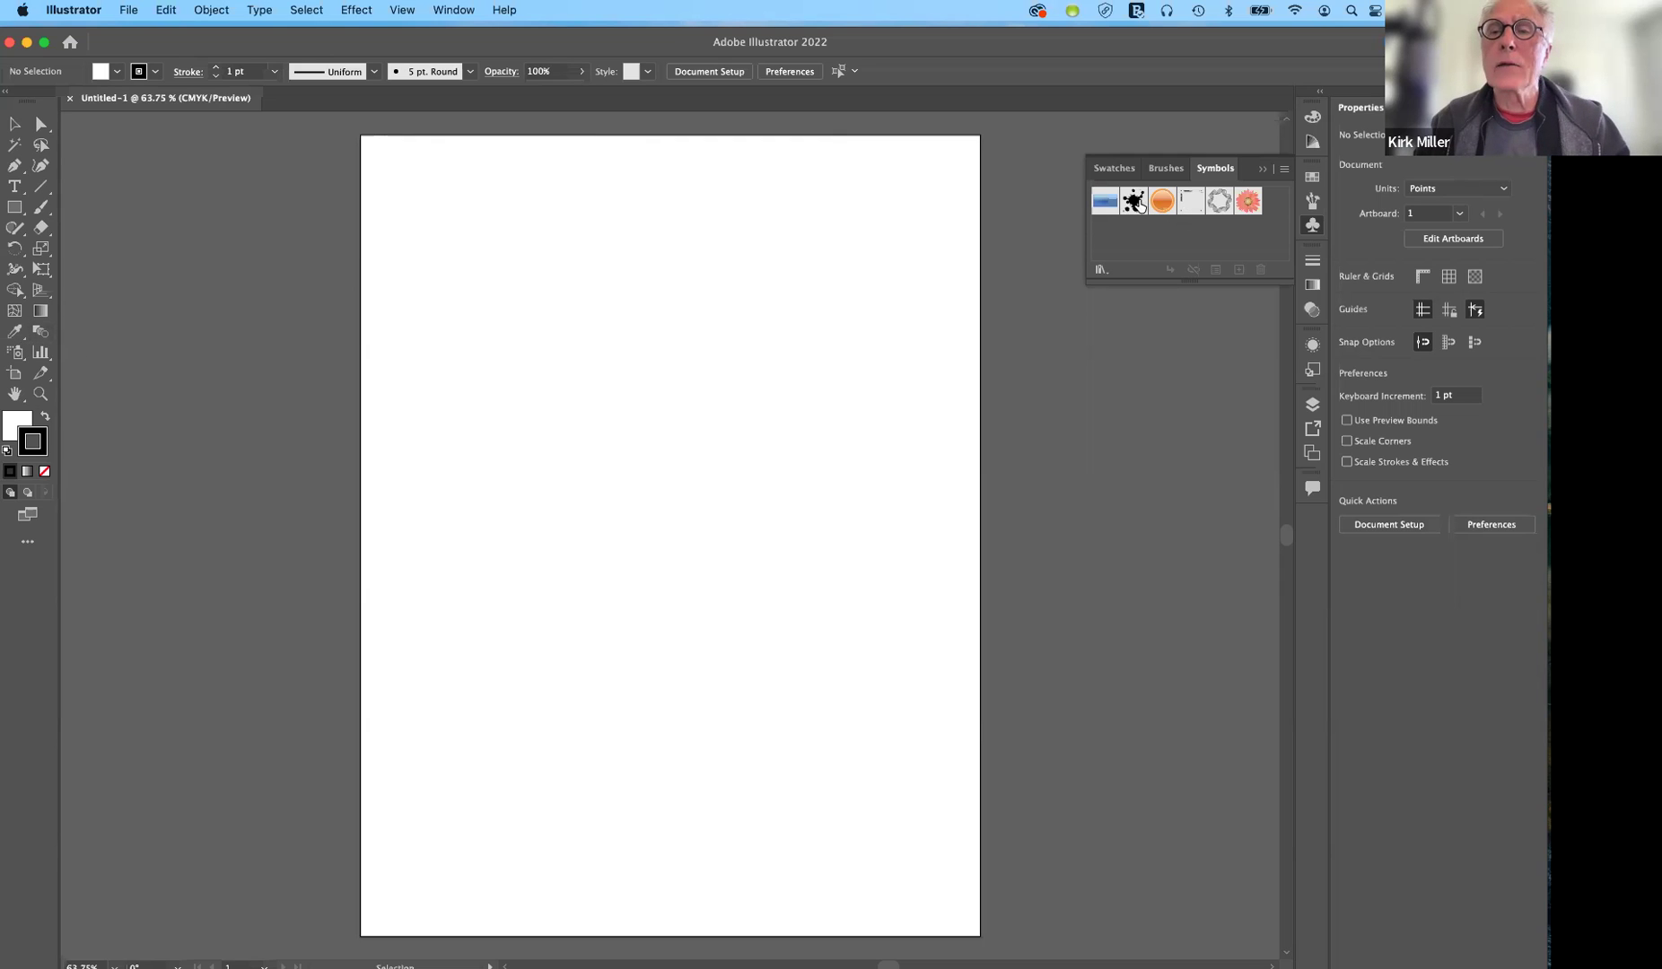
drag(1138, 206, 718, 438)
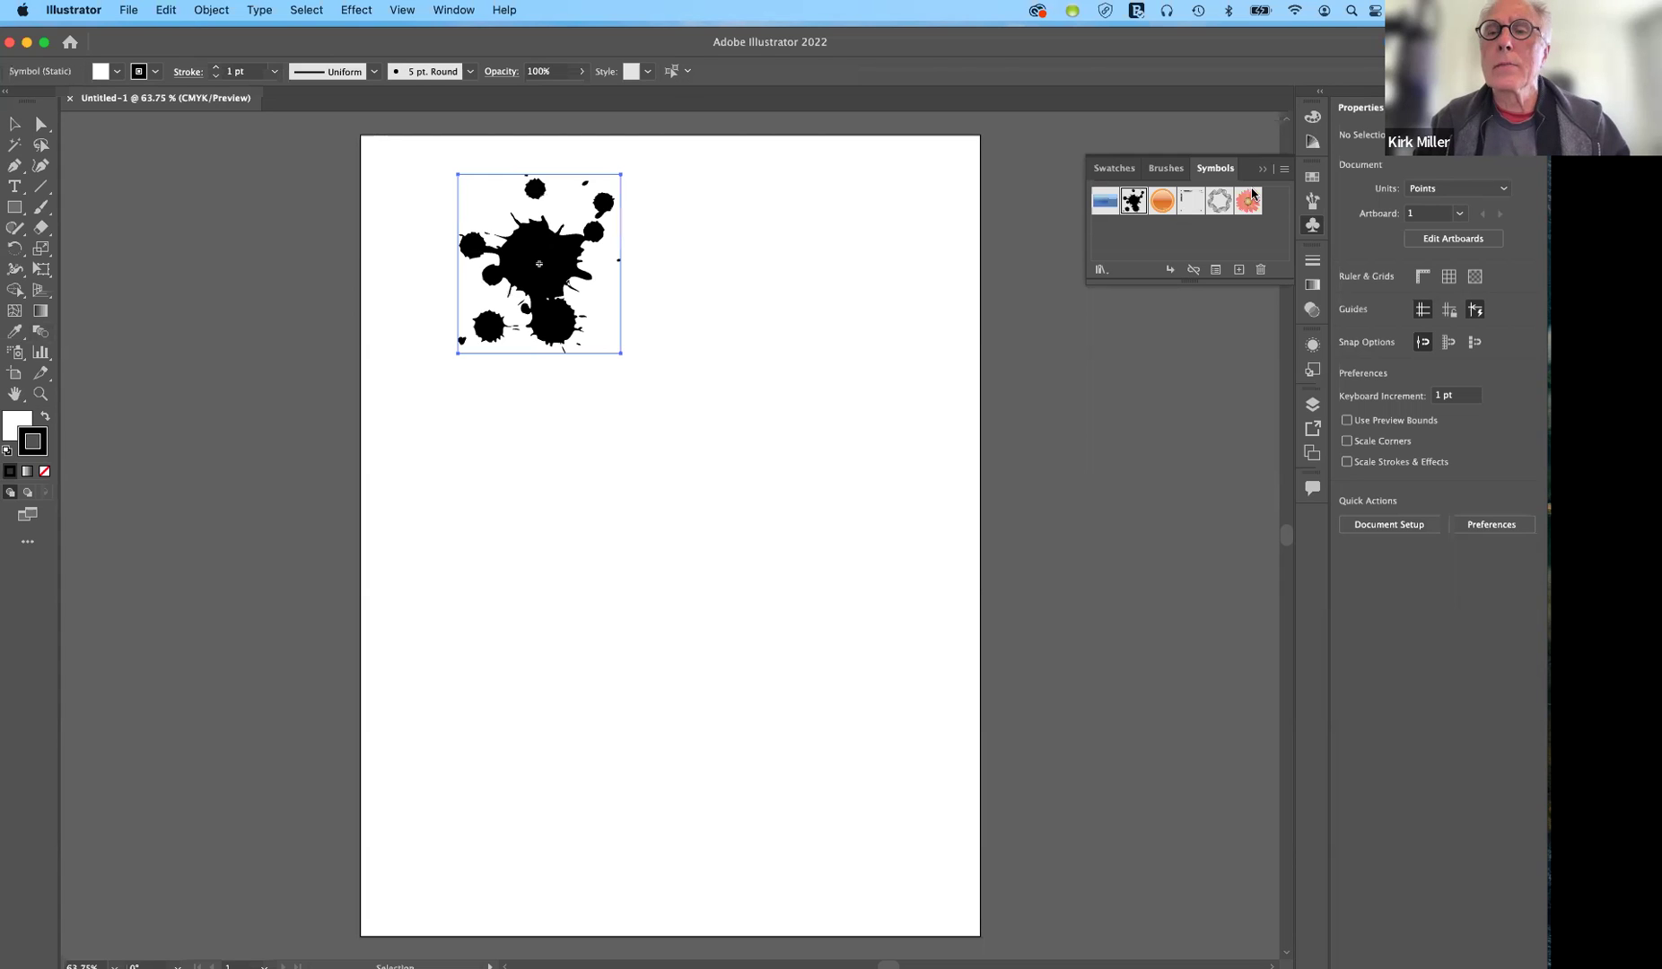
drag(1252, 194, 855, 448)
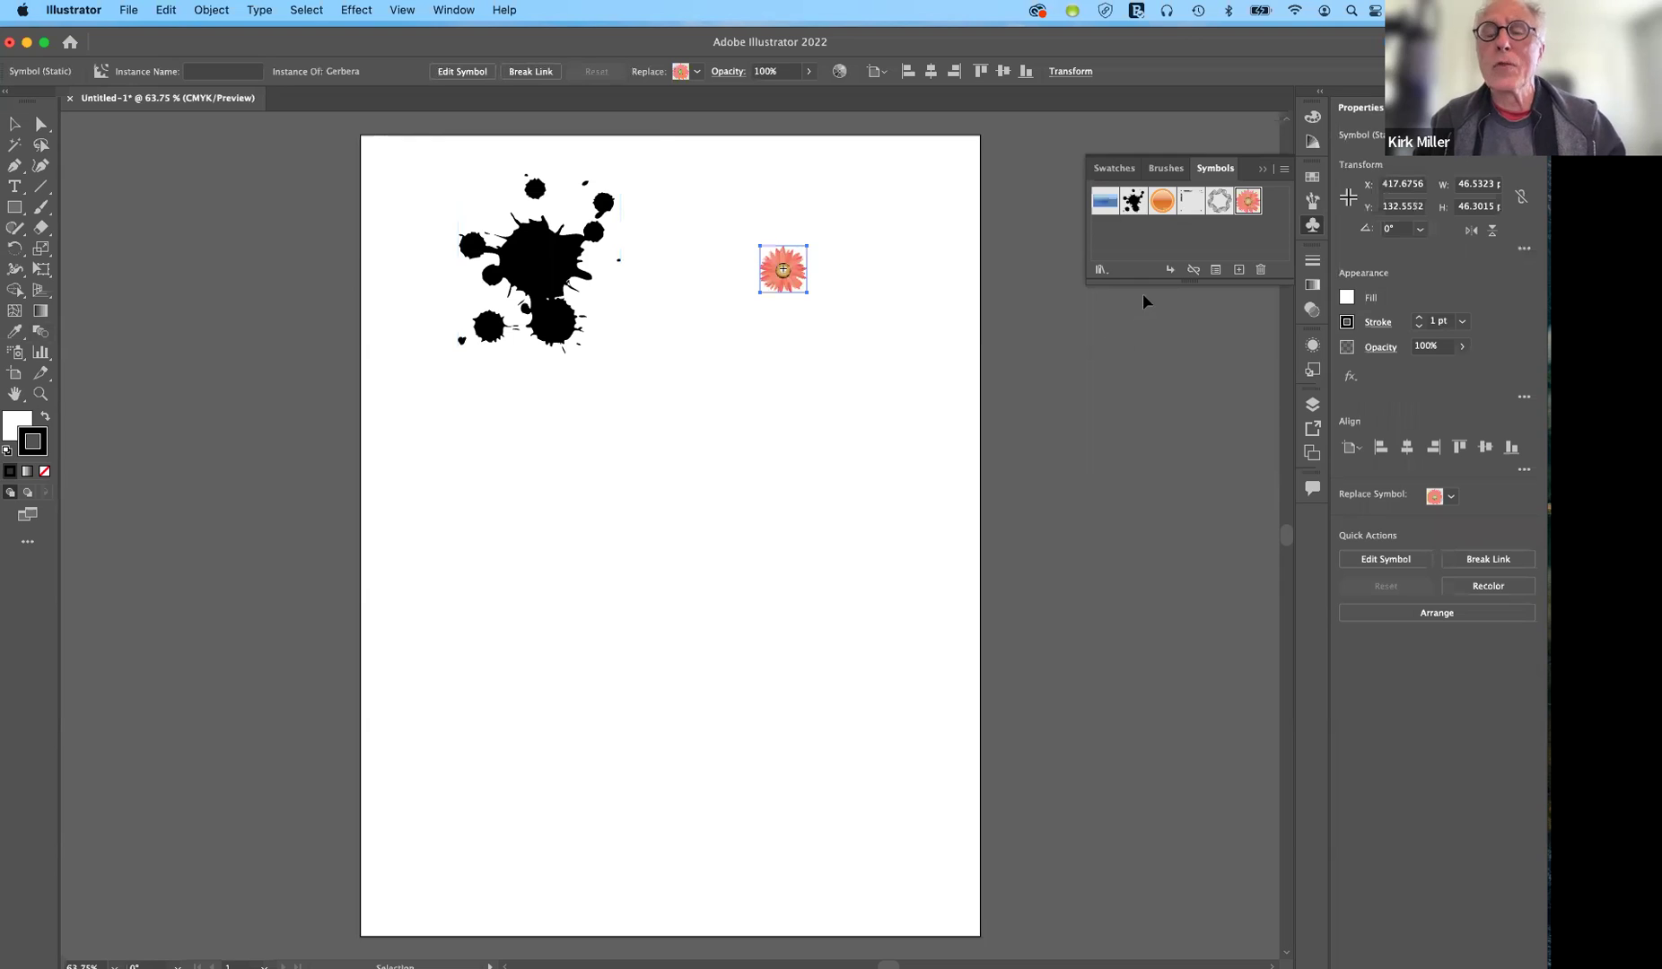
Load the Sushi symbol library and place the Futo sushi roll symbol beside the single Gerbera flower.
click(1100, 270)
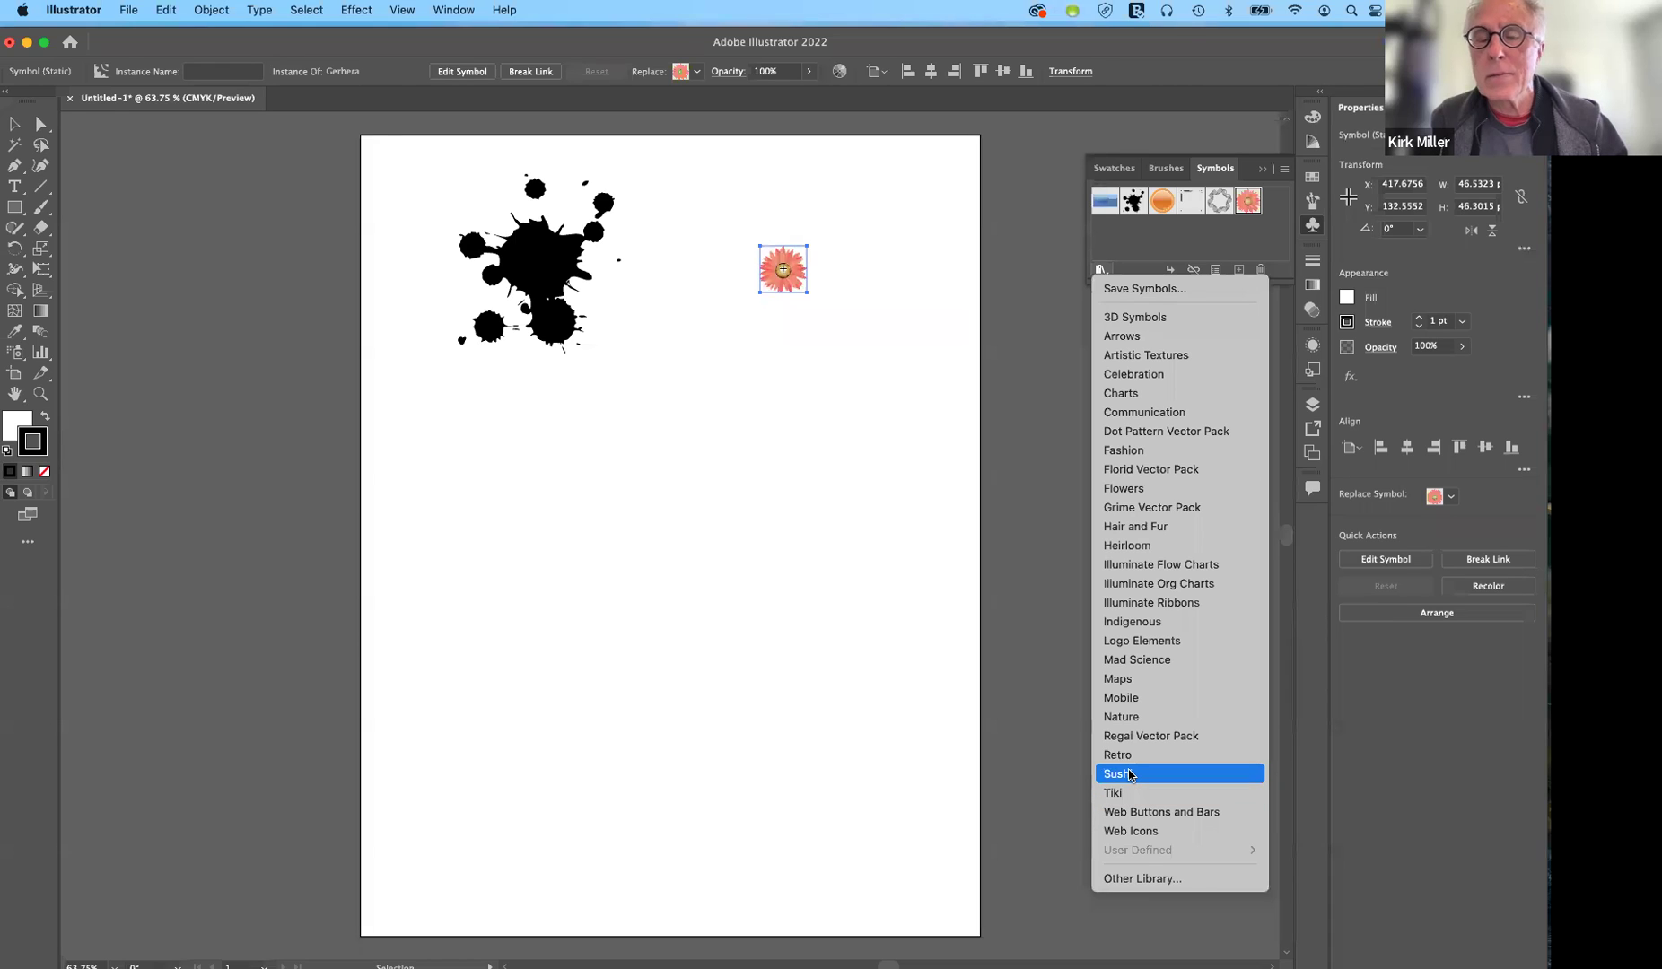
click(1129, 773)
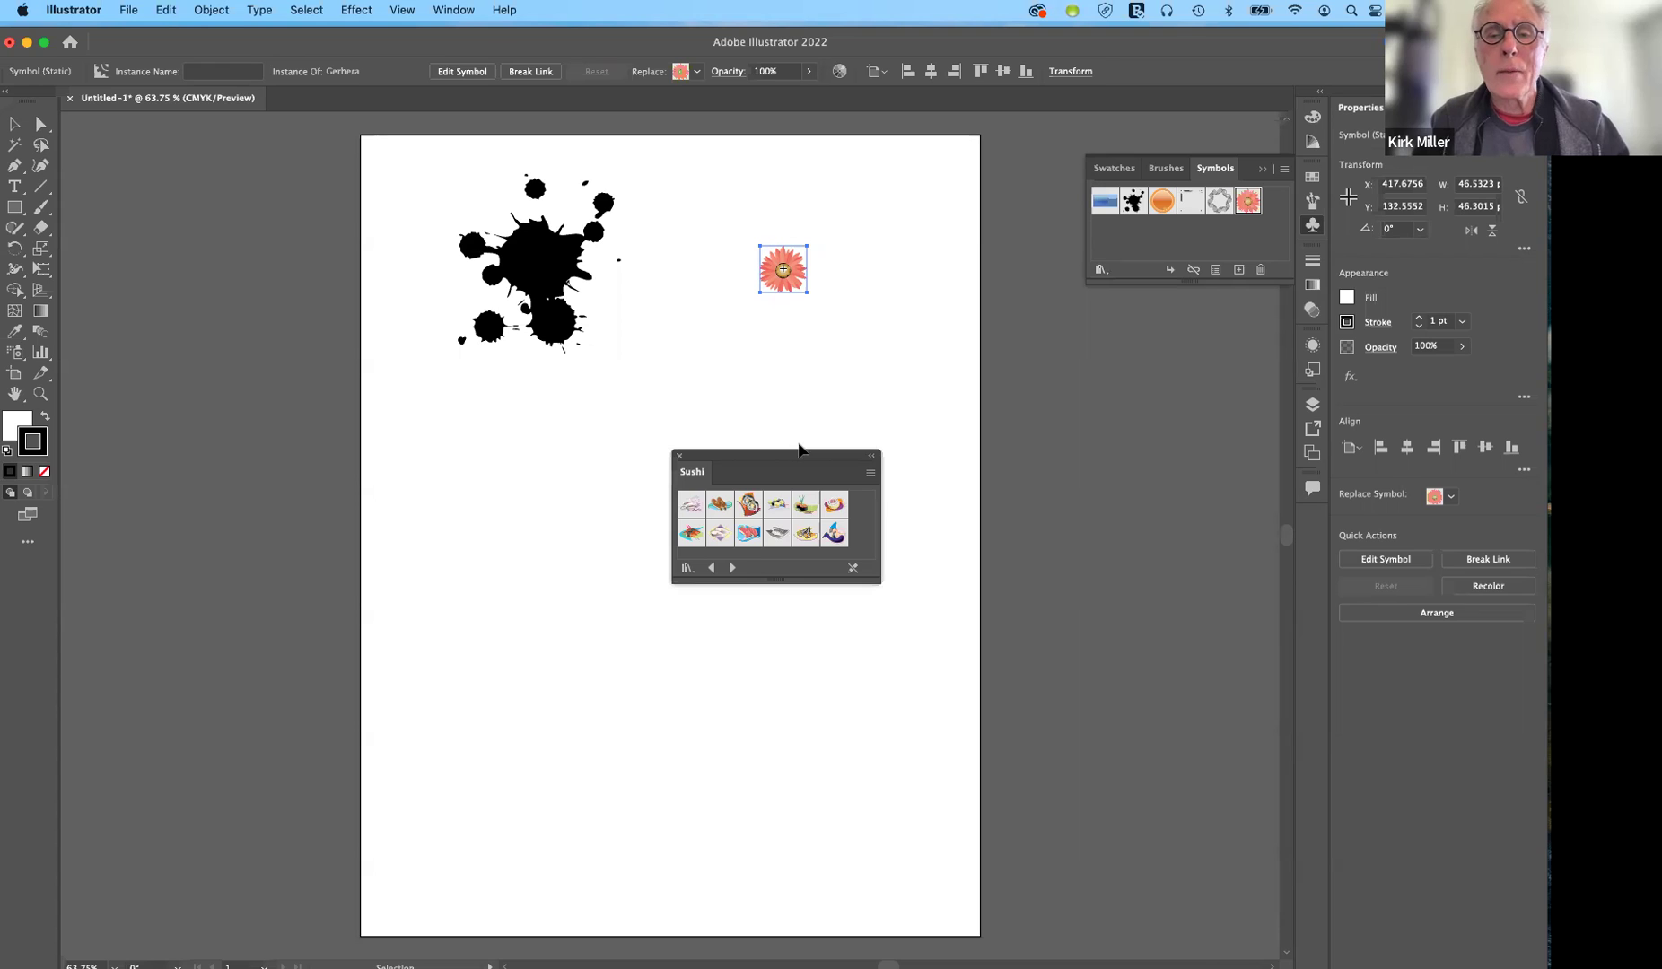
drag(799, 453, 857, 382)
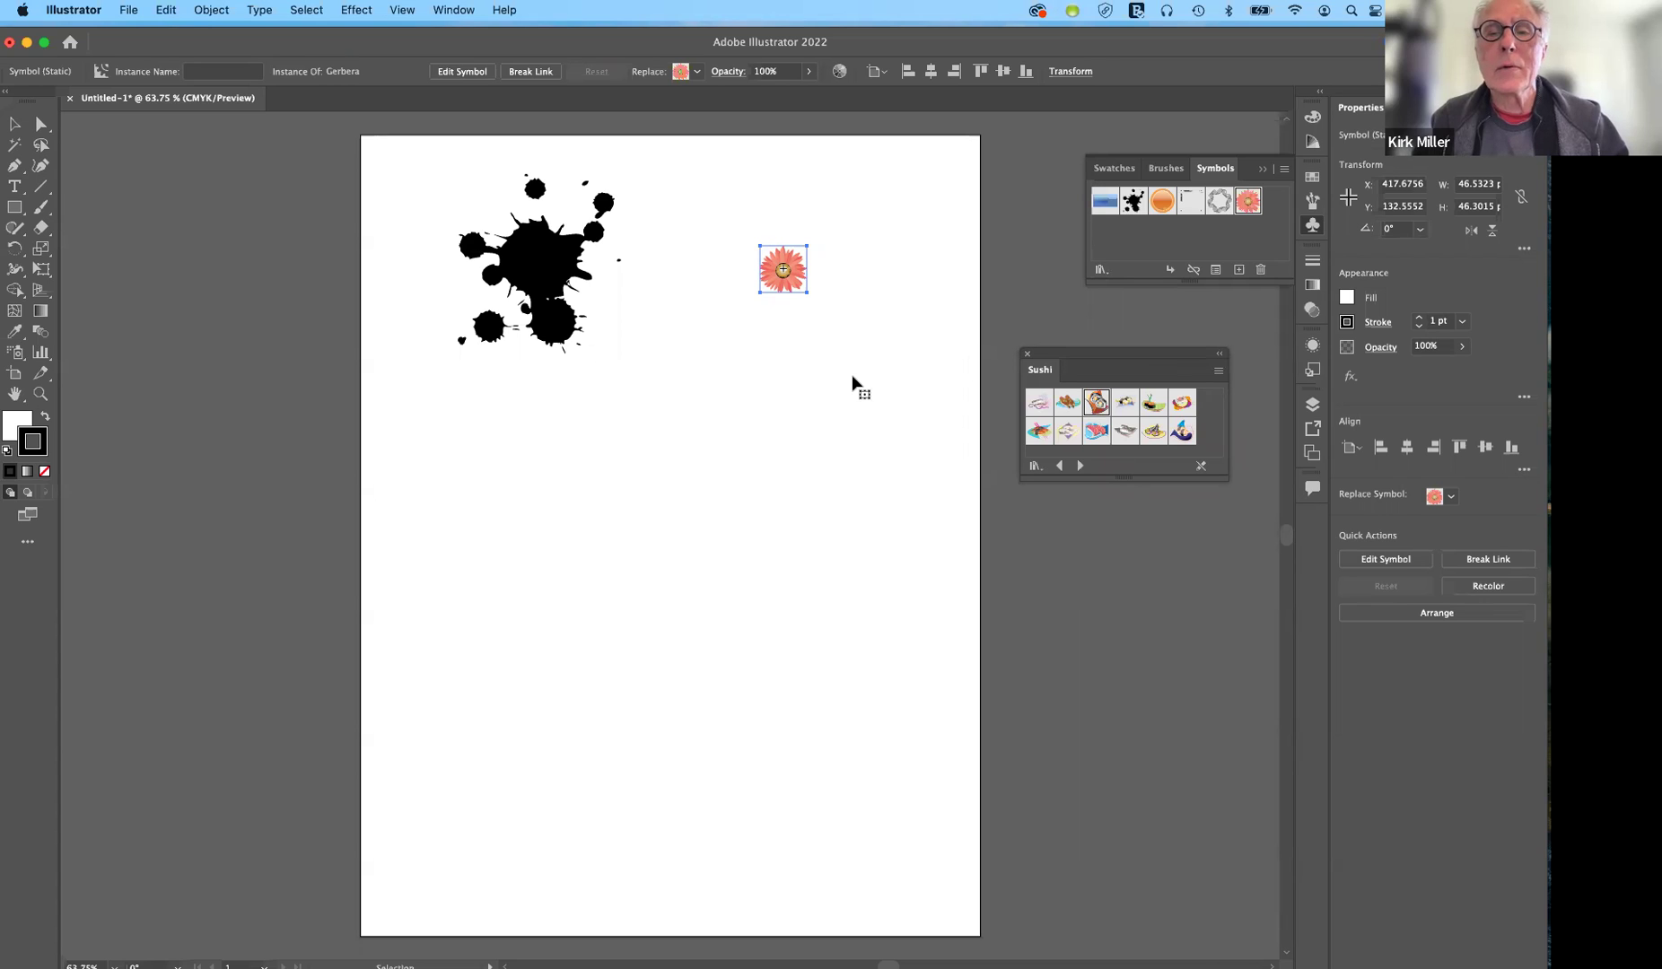
click(856, 471)
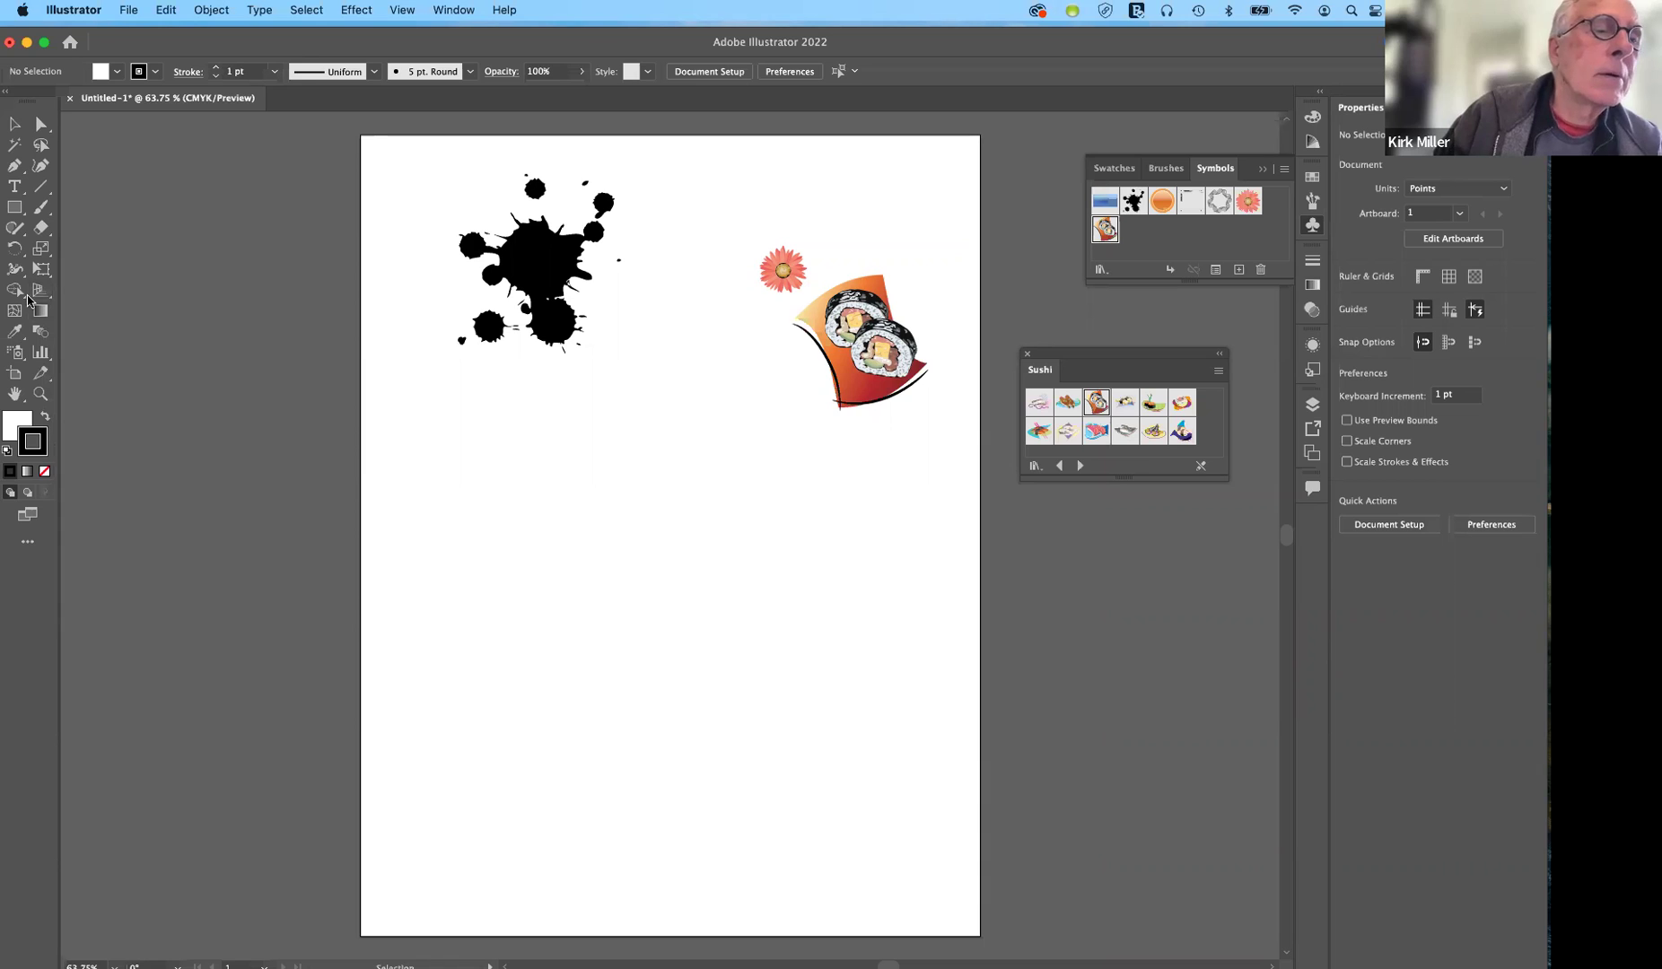
Detach the Symbol Sprayer tool group as a floating palette beside the artboard.
click(18, 355)
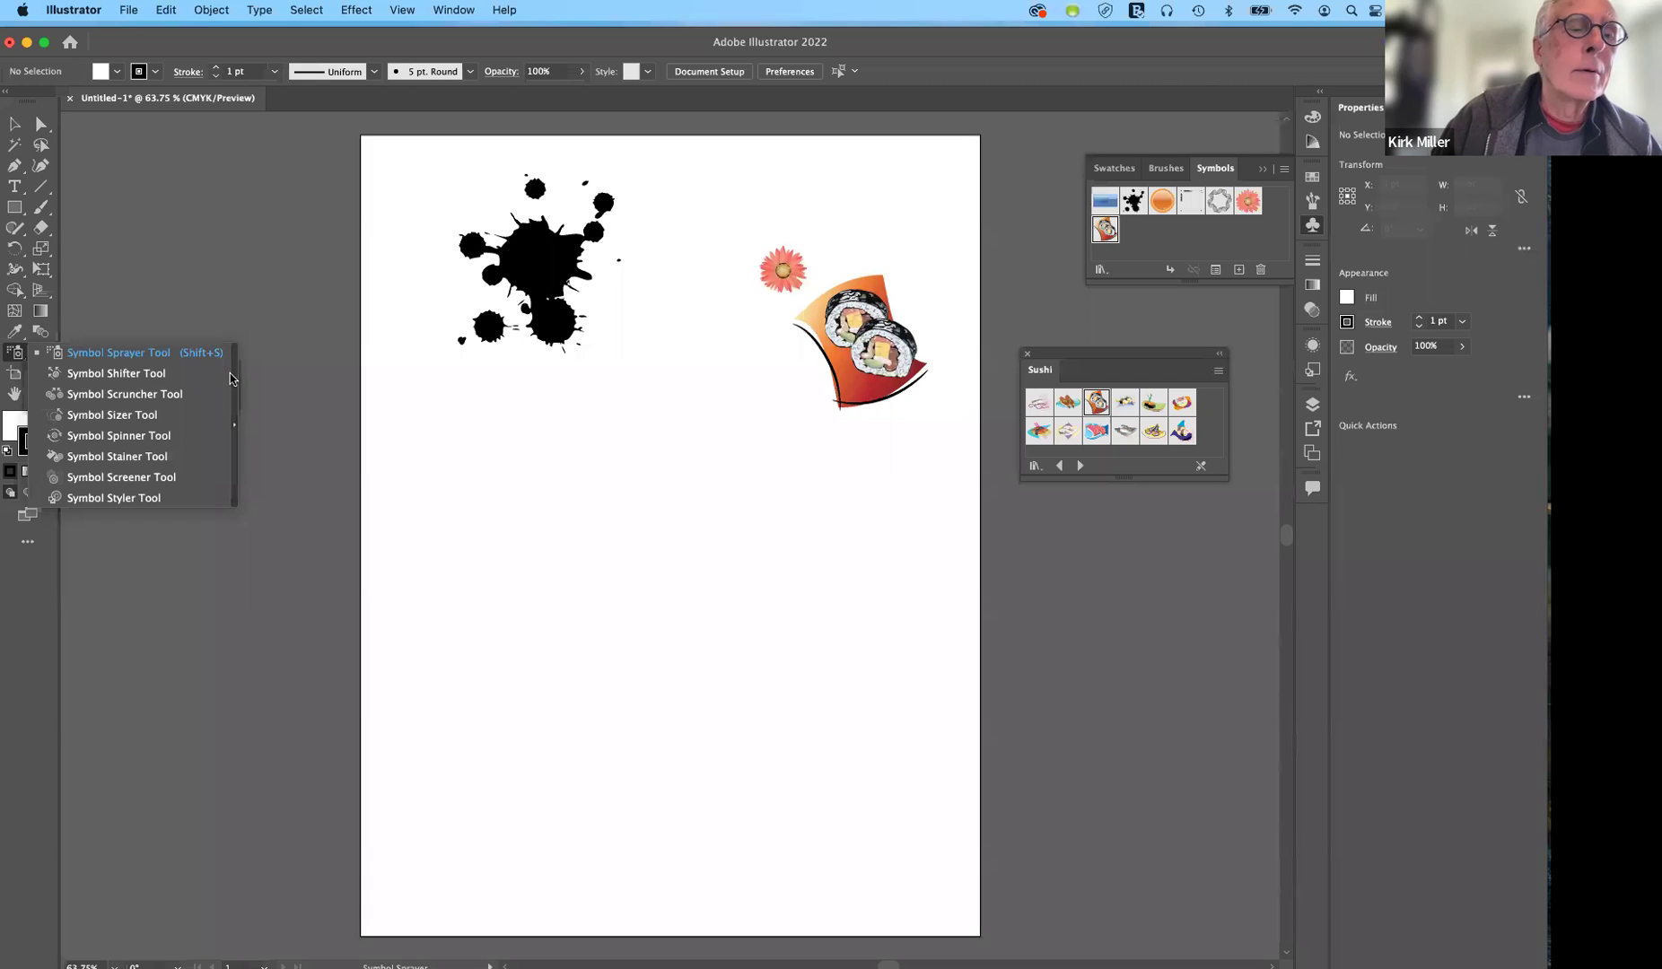
click(231, 378)
drag(203, 366, 296, 247)
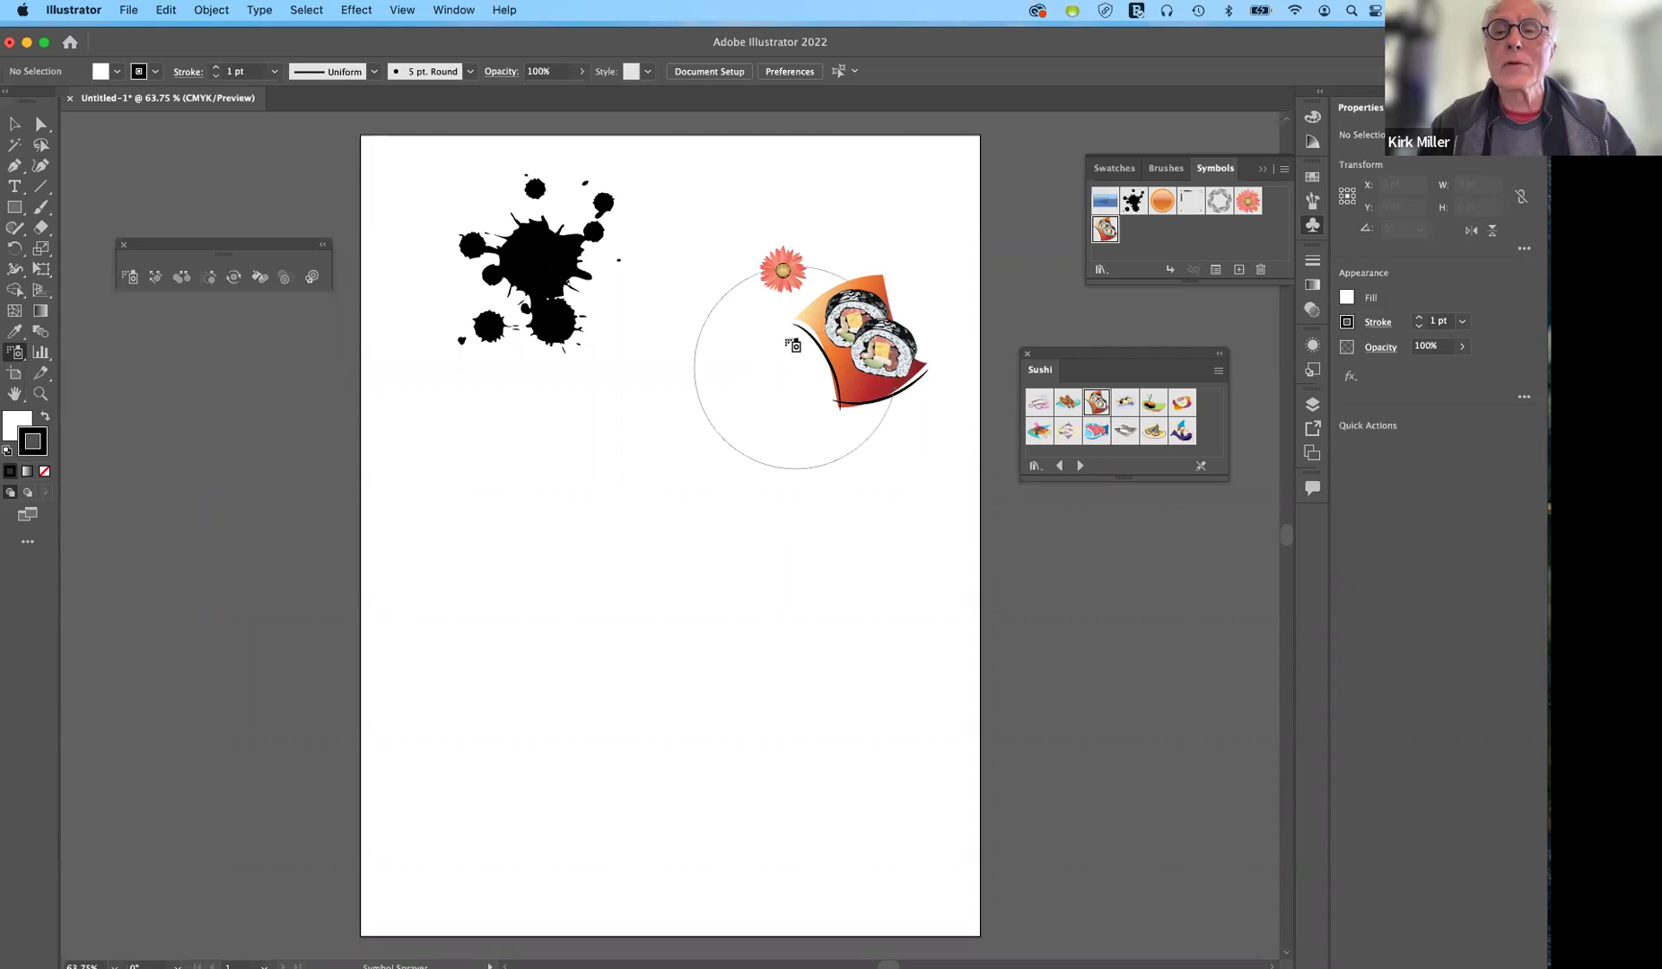
Enlarge the Symbol Sprayer brush and spray a winding set of Gerbera flowers across the lower half of the artboard.
click(1248, 203)
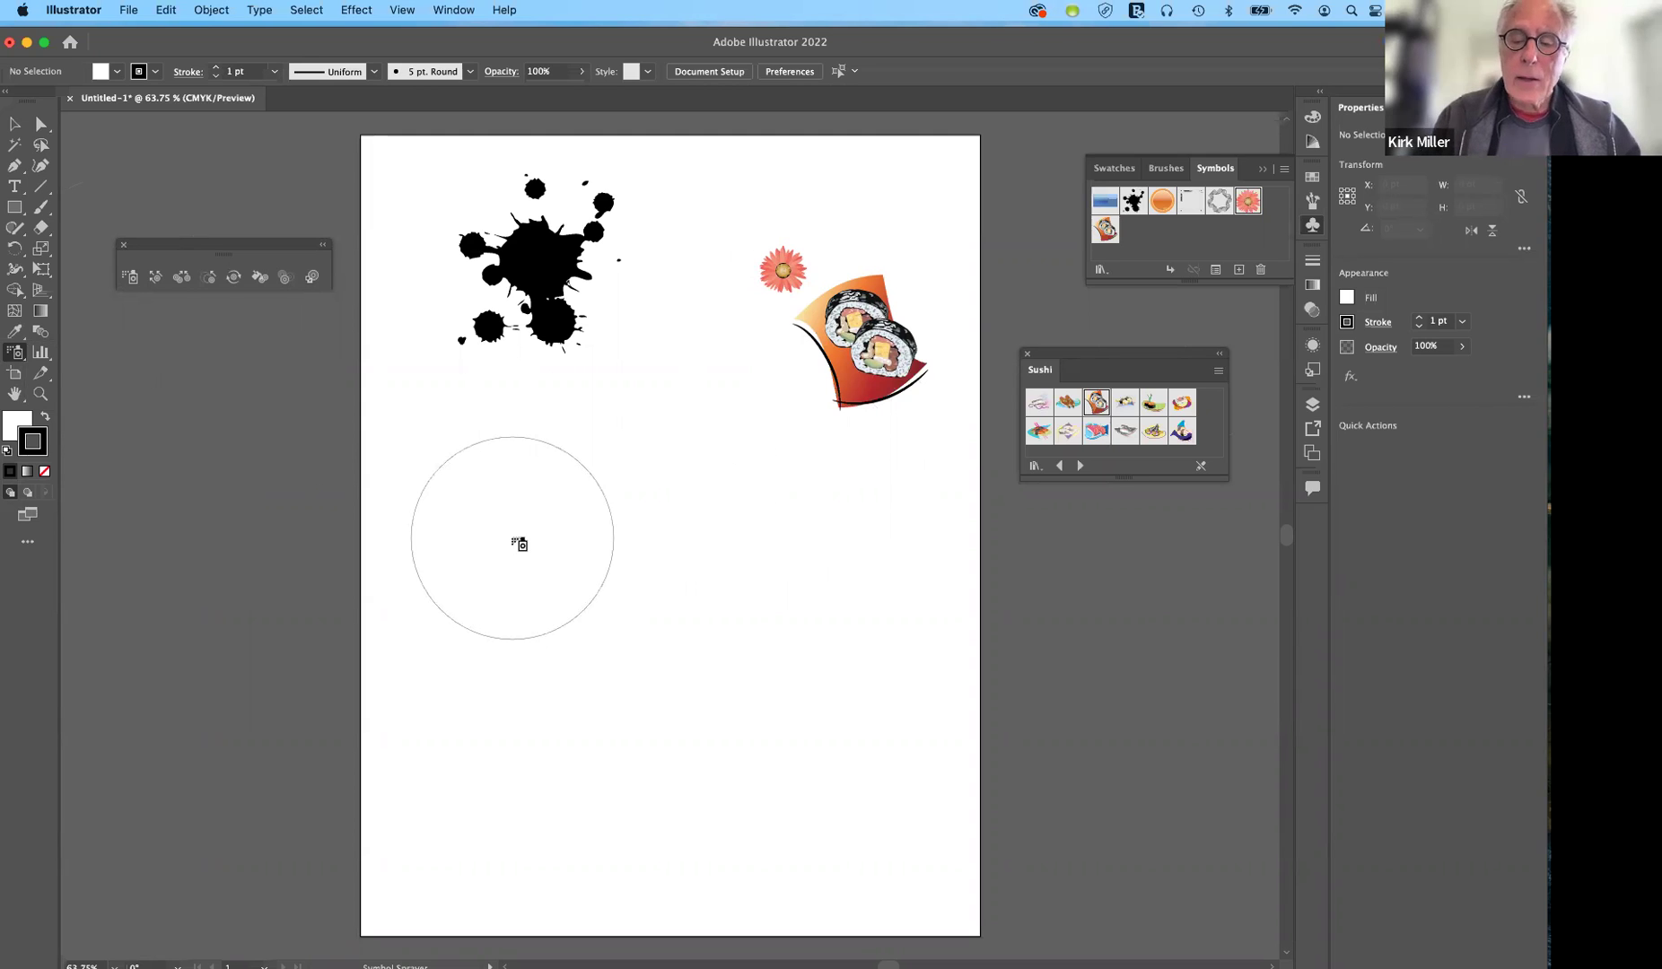
key(bracketright)
key(bracketright)
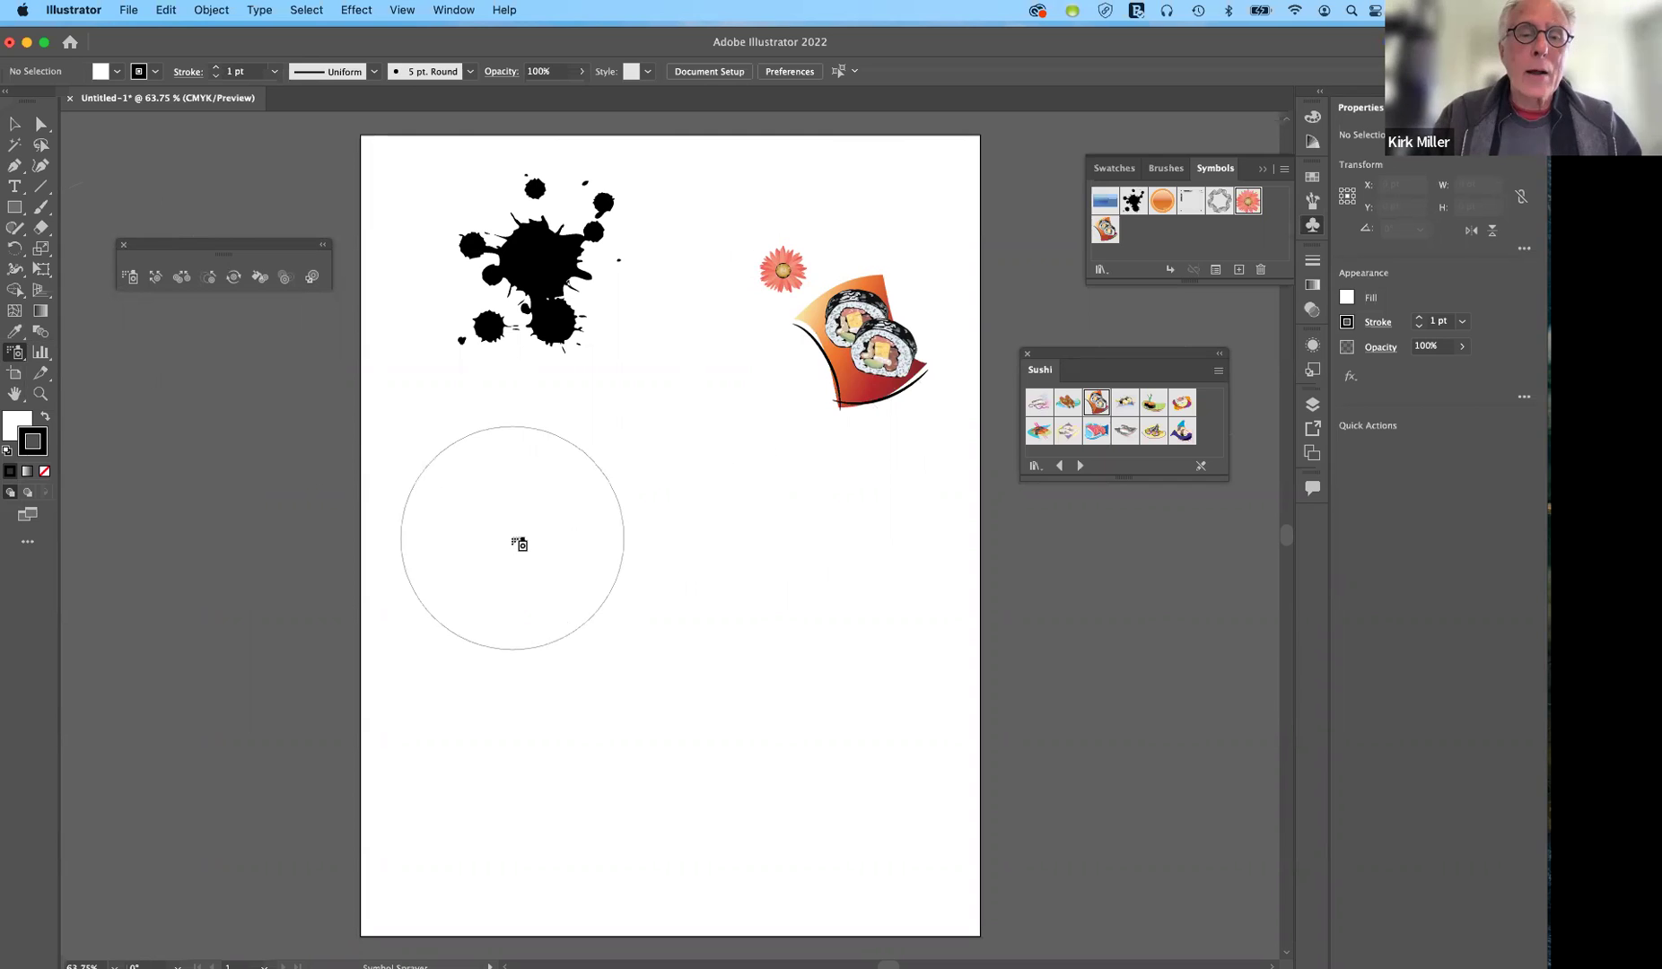
key(bracketleft)
key(bracketleft)
key(bracketright)
key(bracketright)
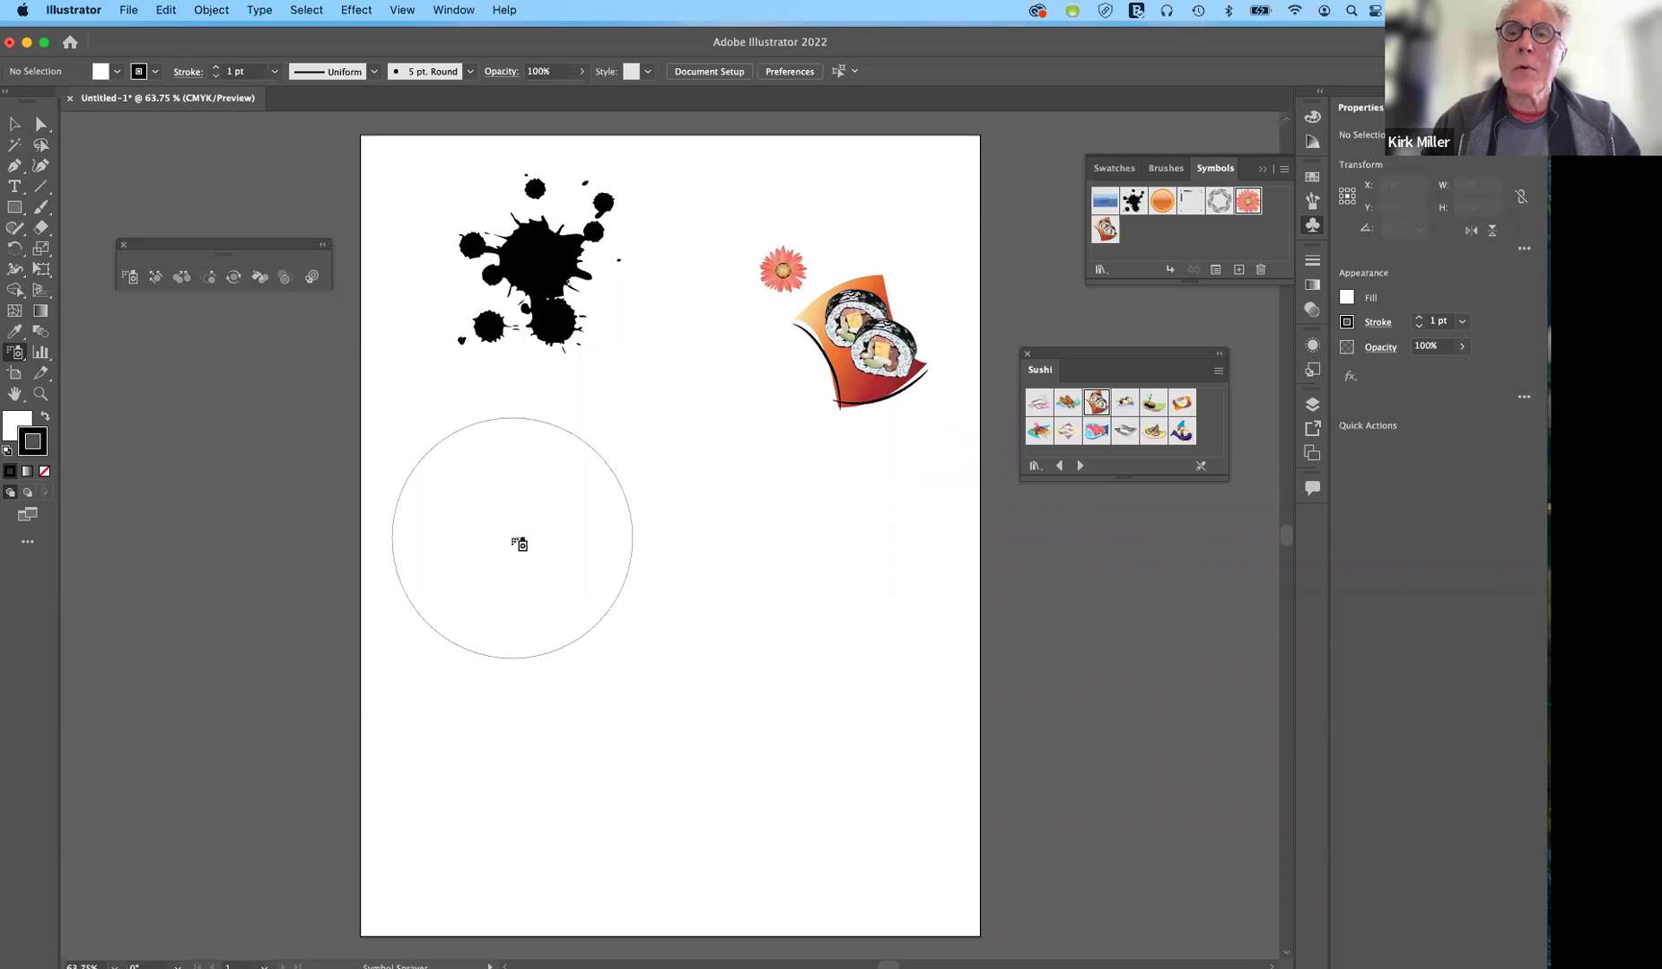
mouse_move(520, 544)
mouse_down()
mouse_move(615, 549)
mouse_move(783, 615)
mouse_move(676, 597)
mouse_move(597, 611)
mouse_move(595, 703)
mouse_move(680, 674)
mouse_move(747, 614)
mouse_move(555, 582)
mouse_move(528, 599)
mouse_move(614, 628)
mouse_move(639, 674)
mouse_move(812, 758)
mouse_up()
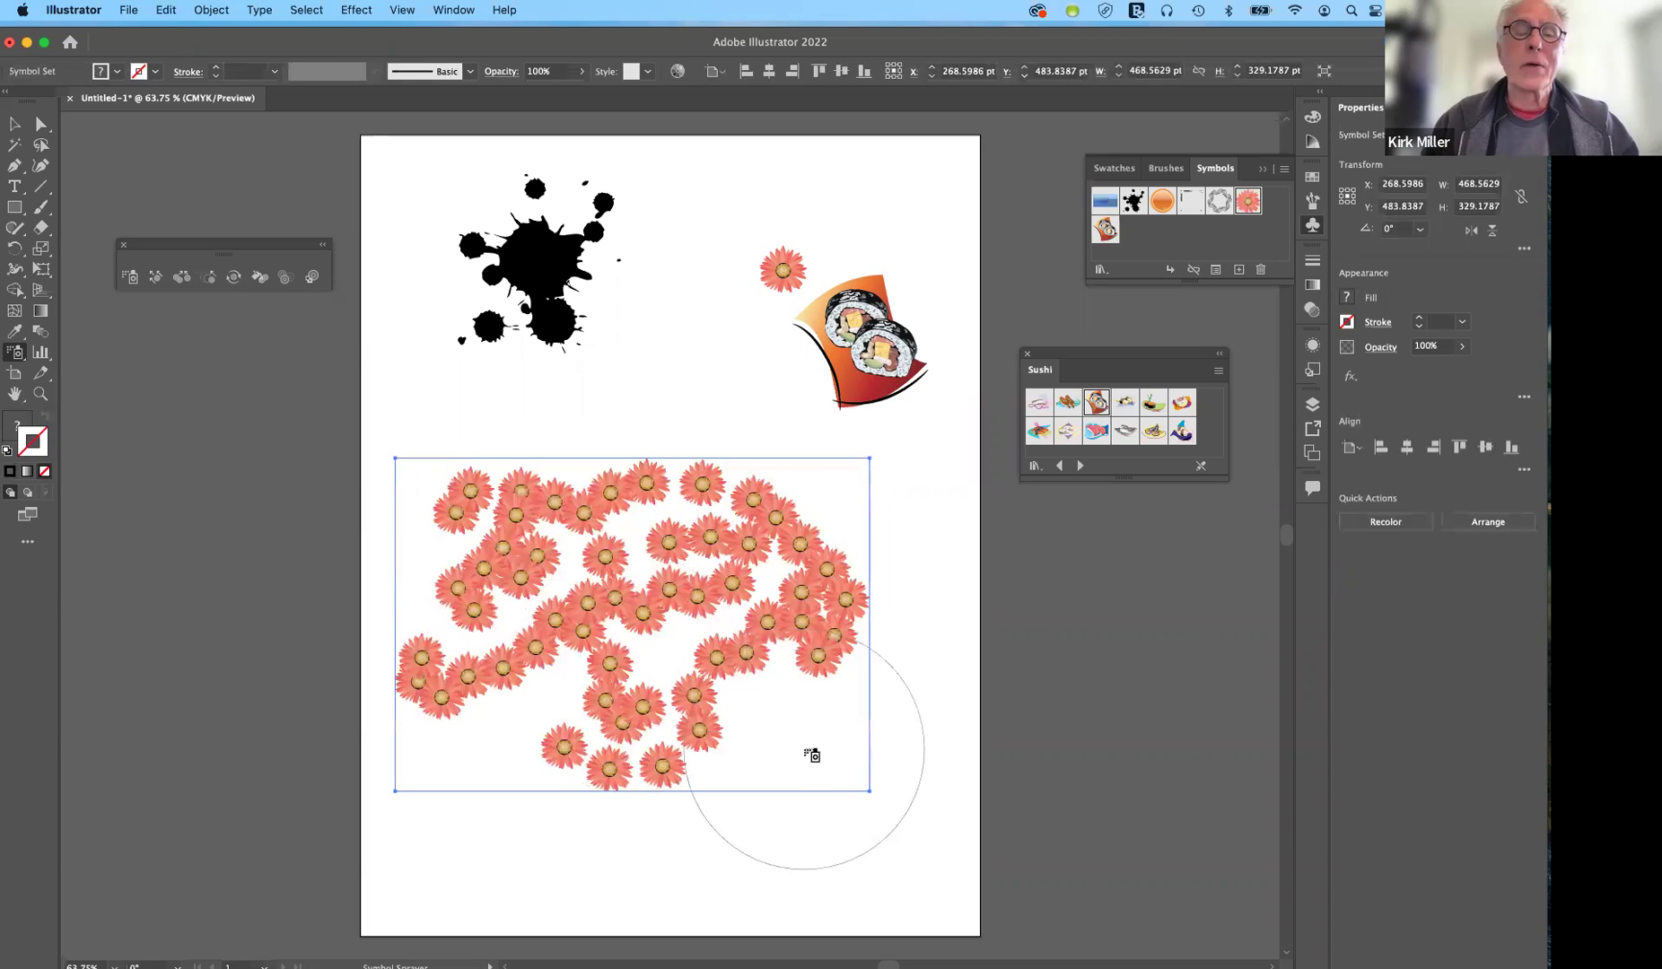
Push flowers in the sprayed set outward and around in several places with the Symbol Shifter.
click(155, 278)
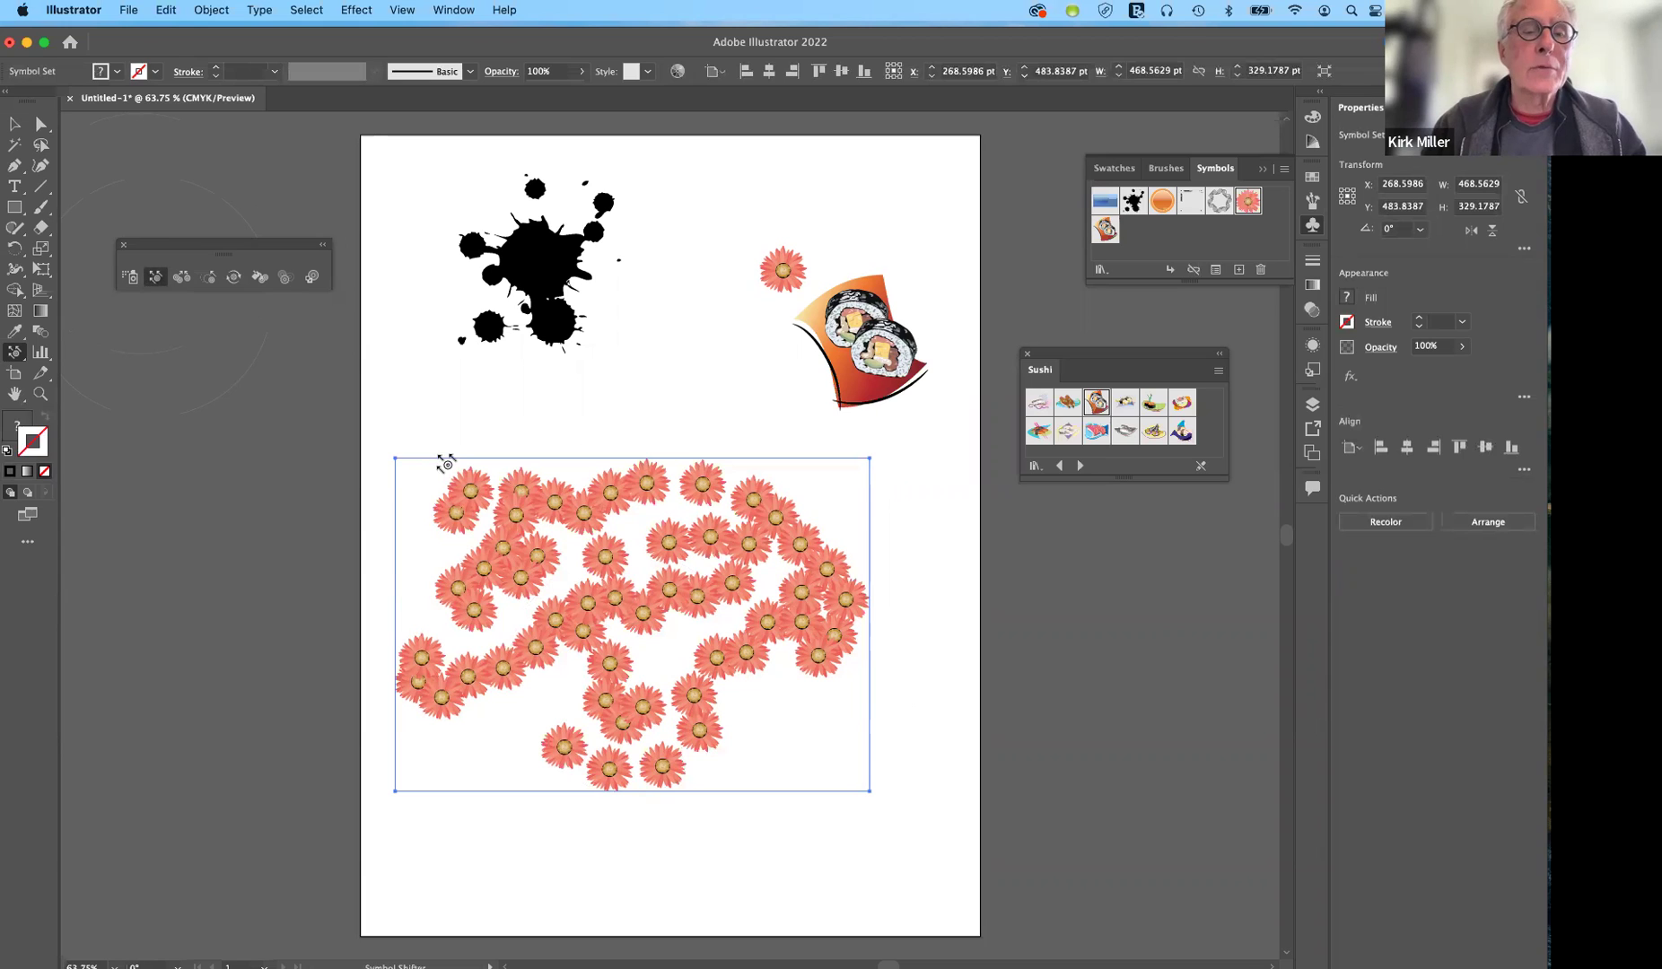
drag(464, 482, 453, 462)
mouse_move(556, 743)
mouse_down()
mouse_move(504, 773)
mouse_move(468, 763)
mouse_up()
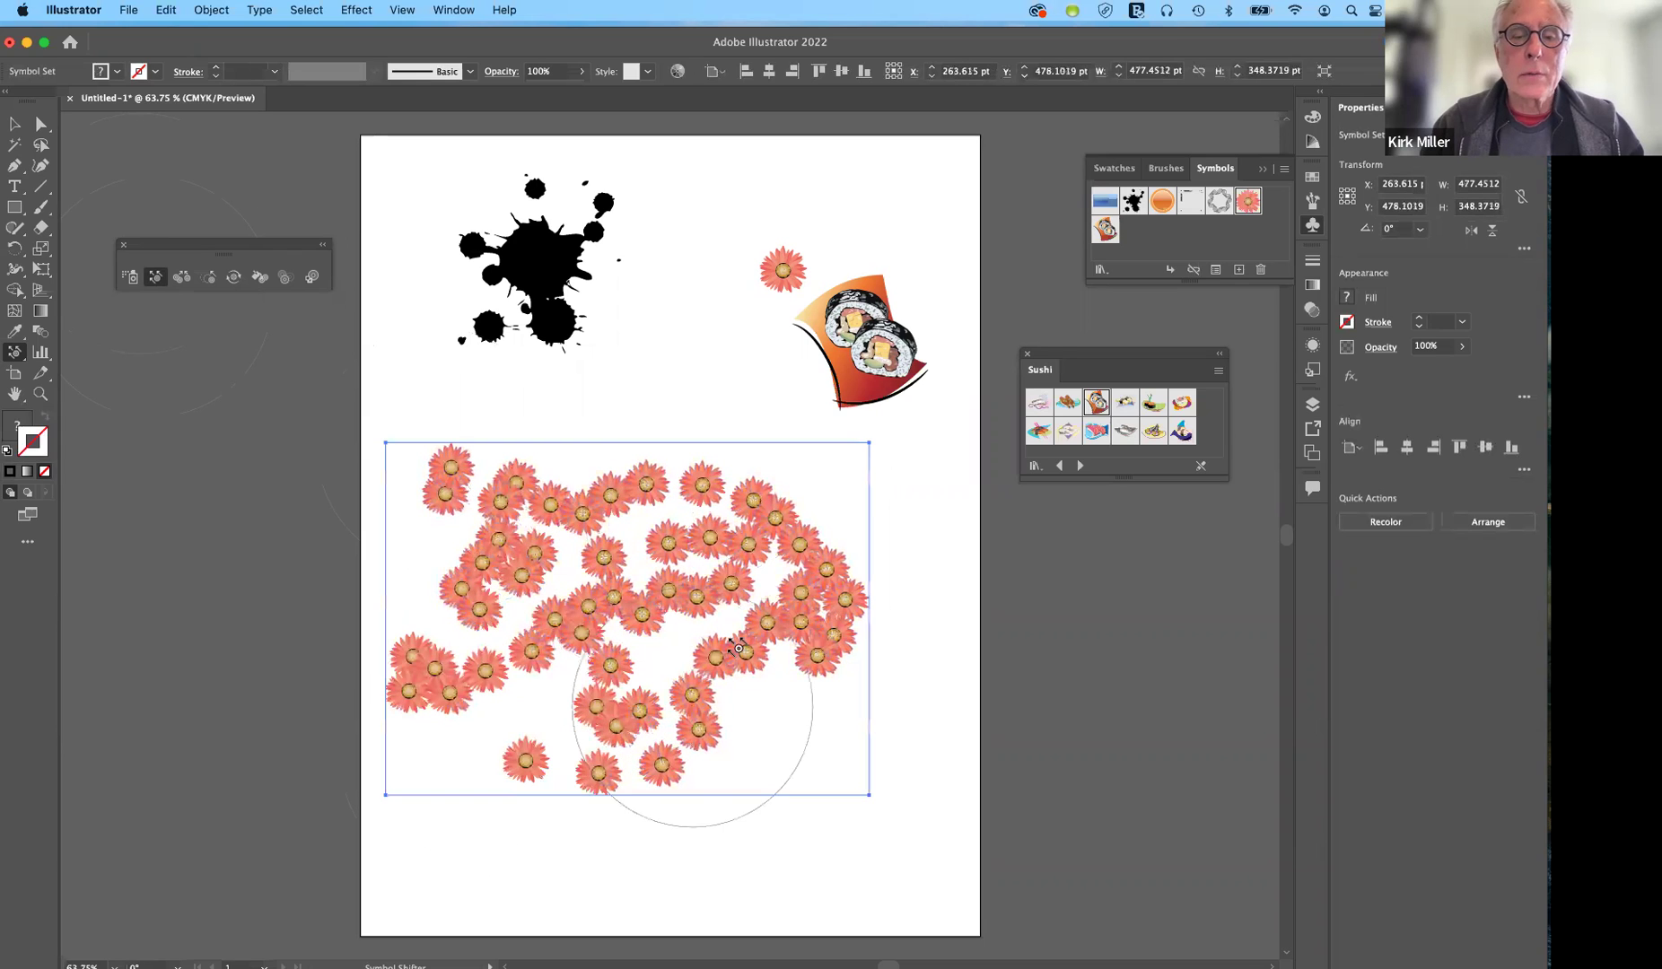
drag(744, 651, 791, 731)
mouse_move(855, 583)
mouse_down()
mouse_move(915, 520)
mouse_move(757, 592)
mouse_move(767, 638)
mouse_move(636, 624)
mouse_move(670, 617)
mouse_move(639, 619)
mouse_move(608, 563)
mouse_move(641, 520)
mouse_move(583, 475)
mouse_up()
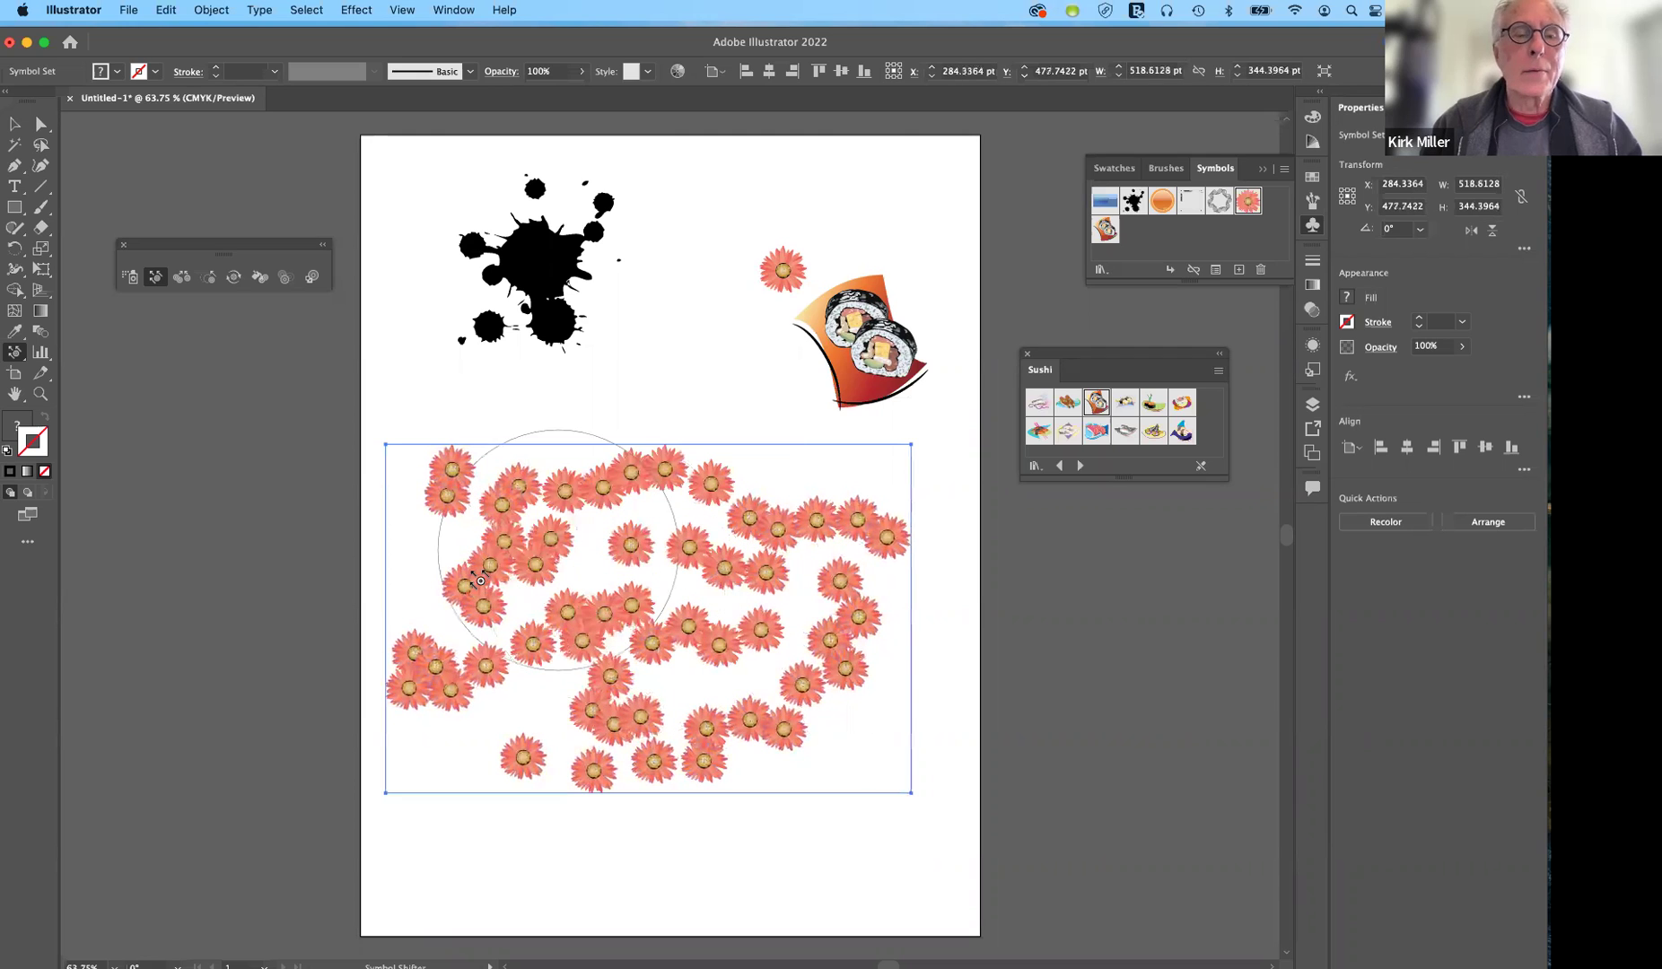
Pull the sprayed flowers closer together, and spread them apart around the middle of the set, with the Symbol Scruncher.
click(182, 281)
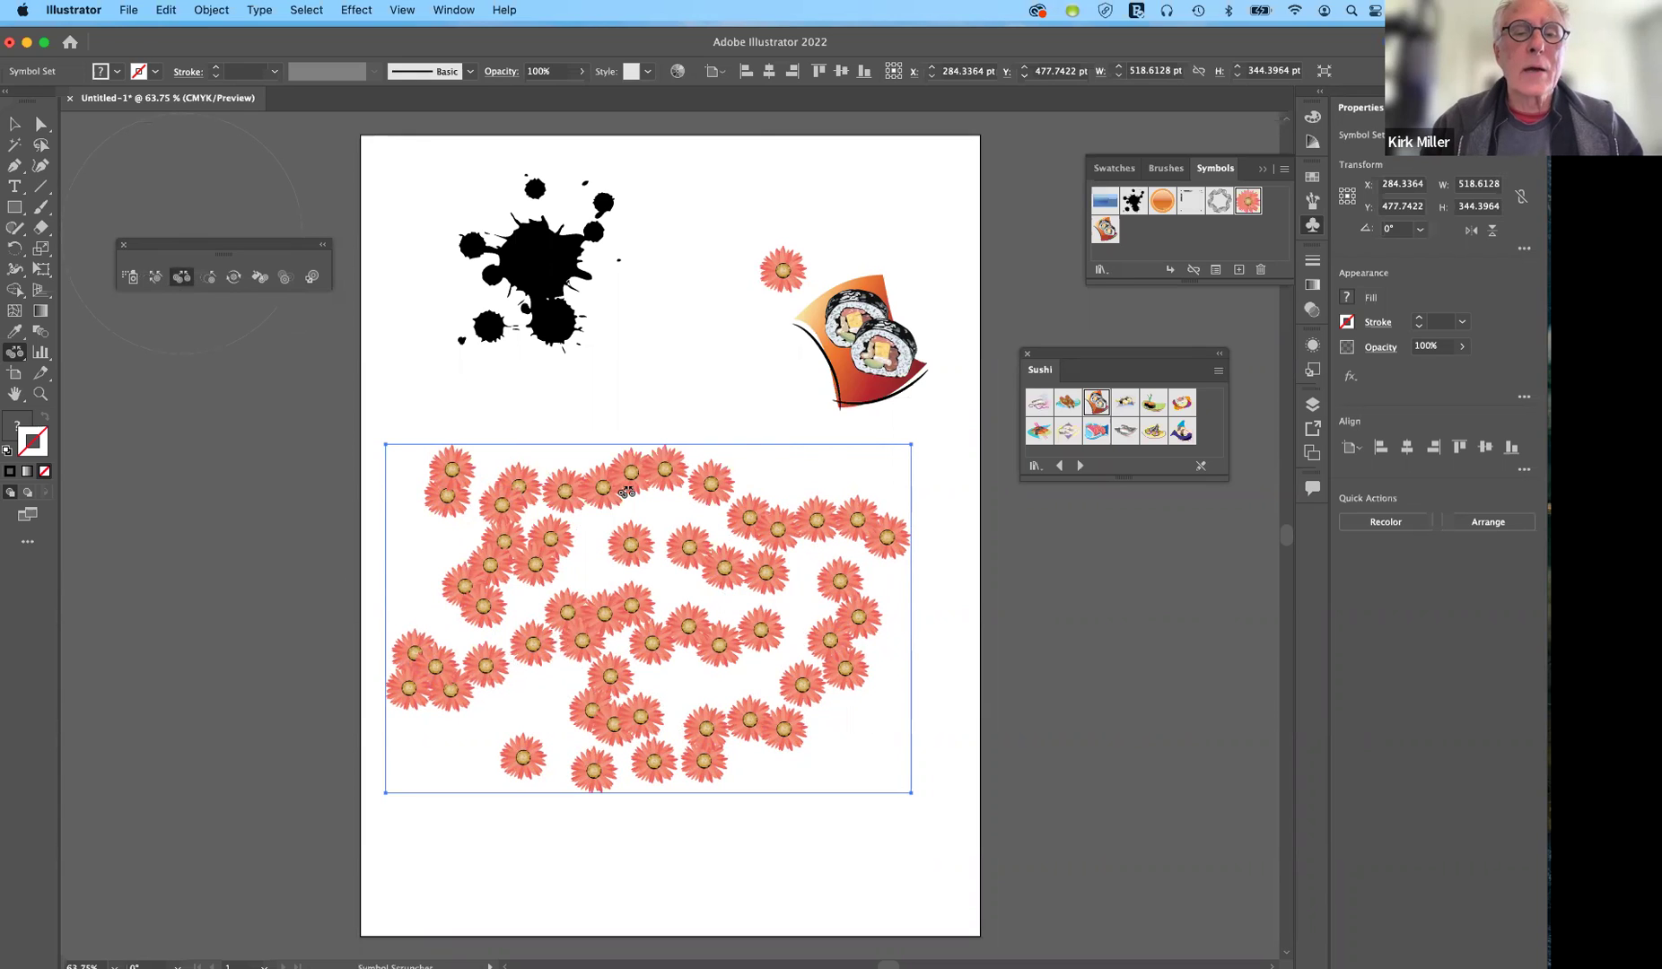
mouse_move(646, 505)
mouse_down()
mouse_move(682, 616)
mouse_move(701, 581)
mouse_up()
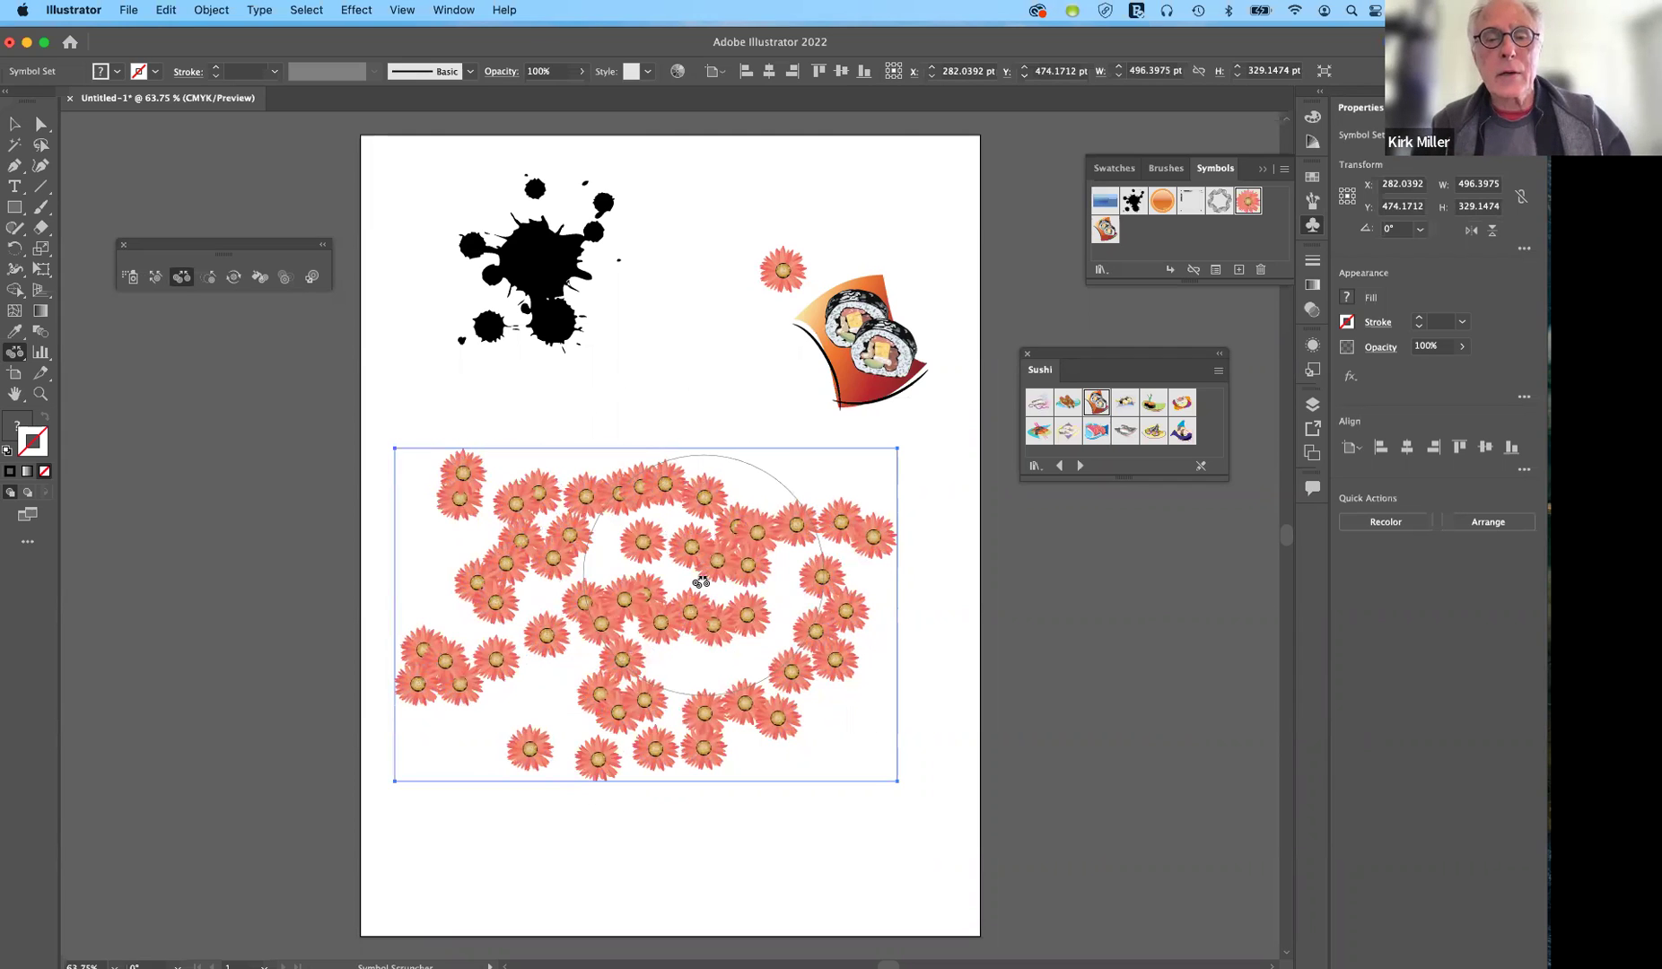
drag(701, 583, 704, 588)
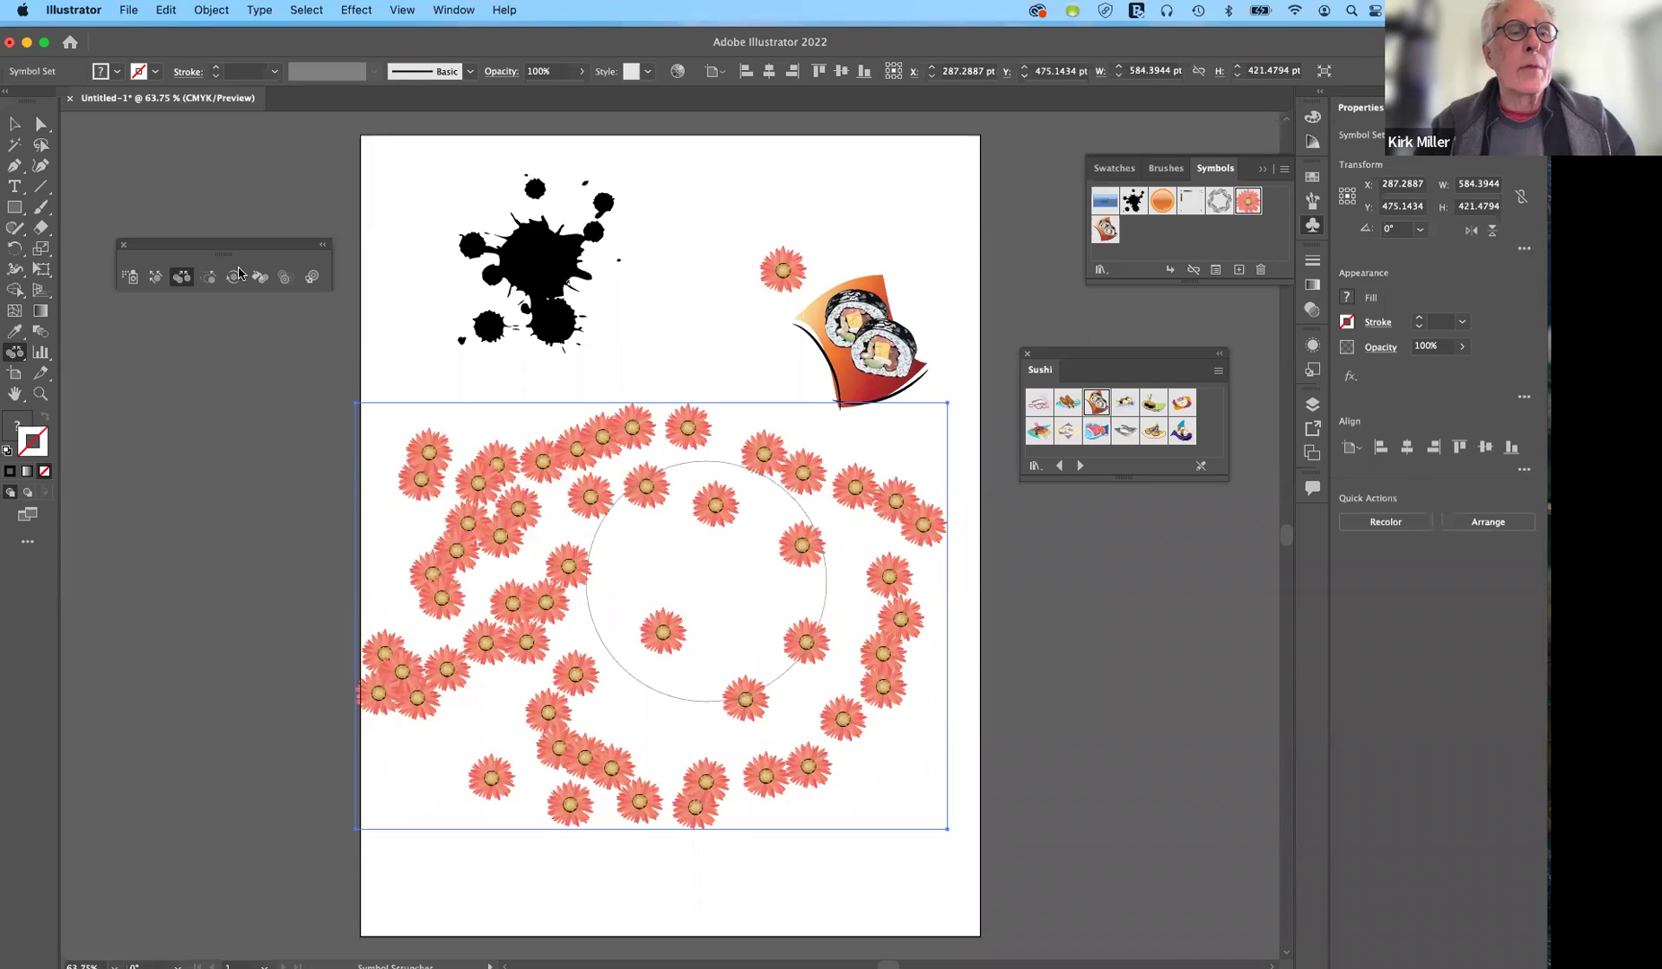
With a smaller Symbol Sizer brush, enlarge the flowers in the set's upper-left corner, and grow and shrink back one flower near the right.
click(209, 278)
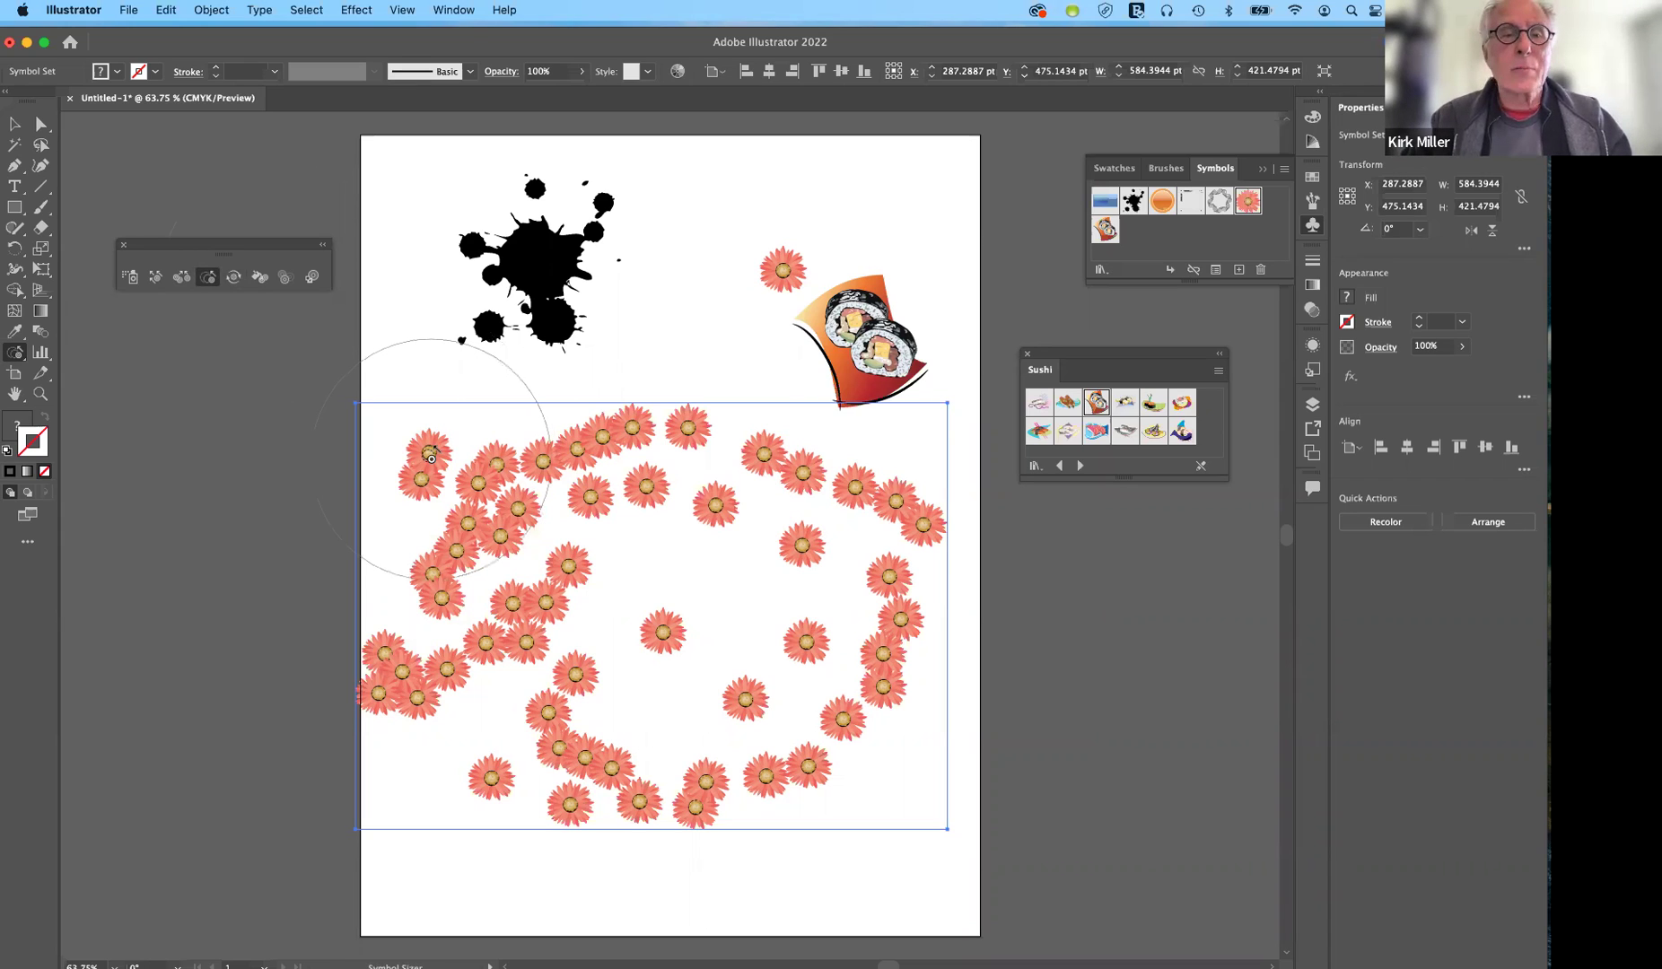
key(bracketleft)
key(bracketleft)
key(bracketleft)
key(bracketleft)
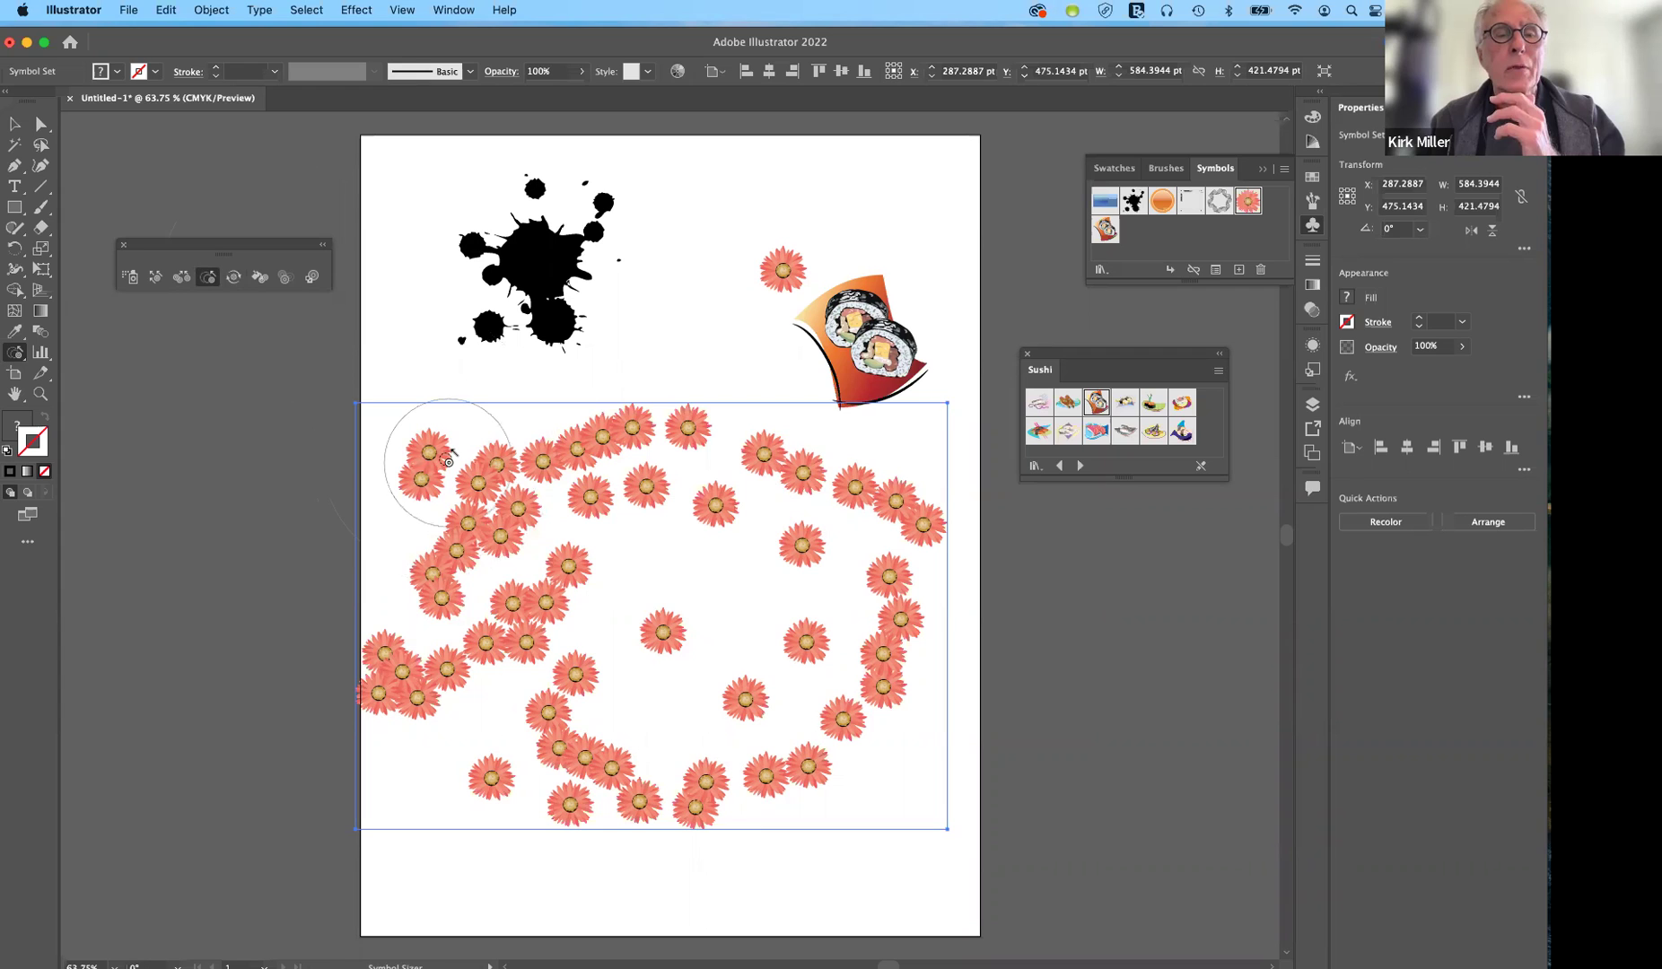
click(448, 461)
drag(448, 461, 448, 461)
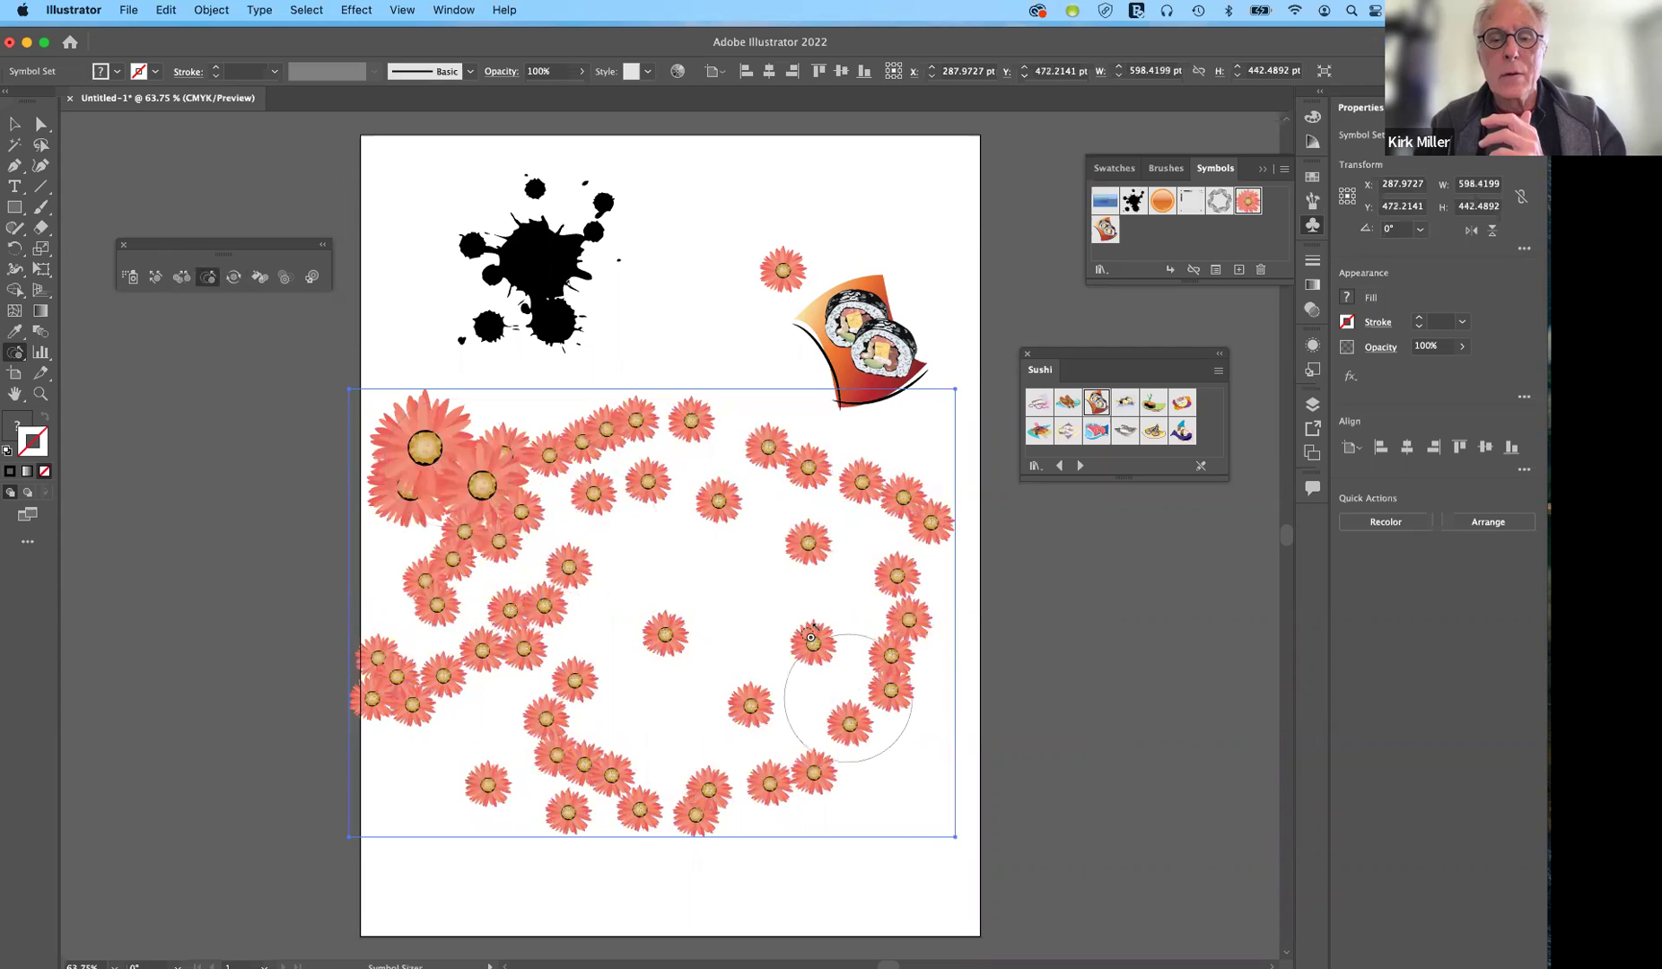
drag(810, 637, 799, 679)
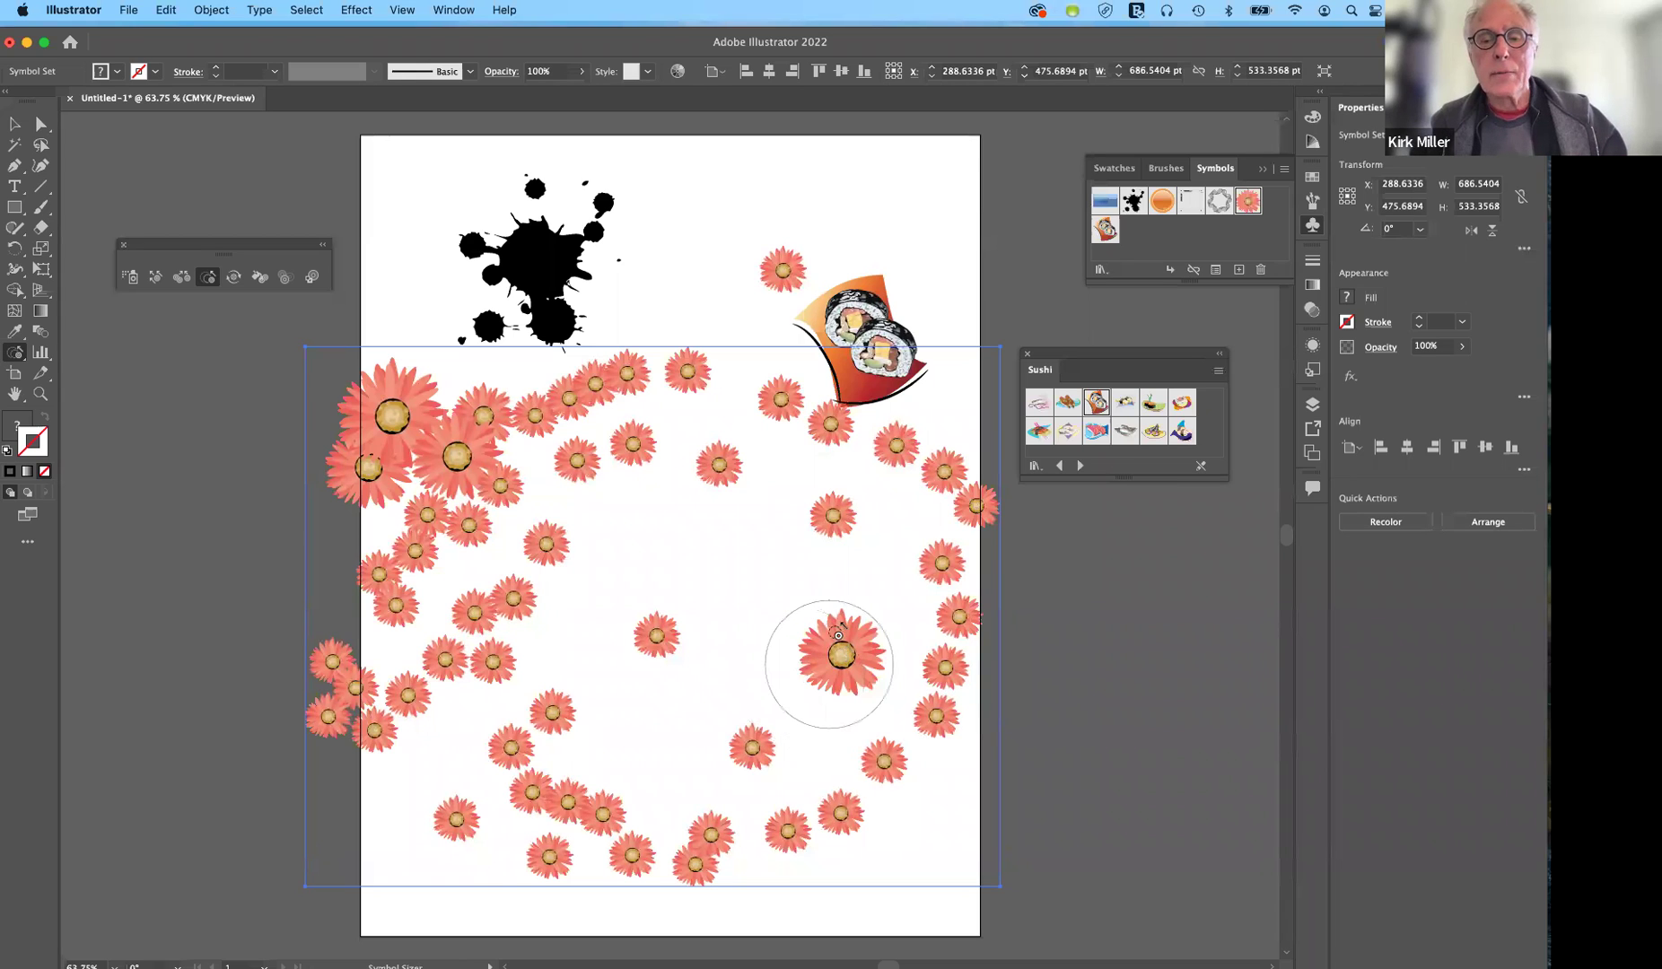
drag(838, 634, 730, 658)
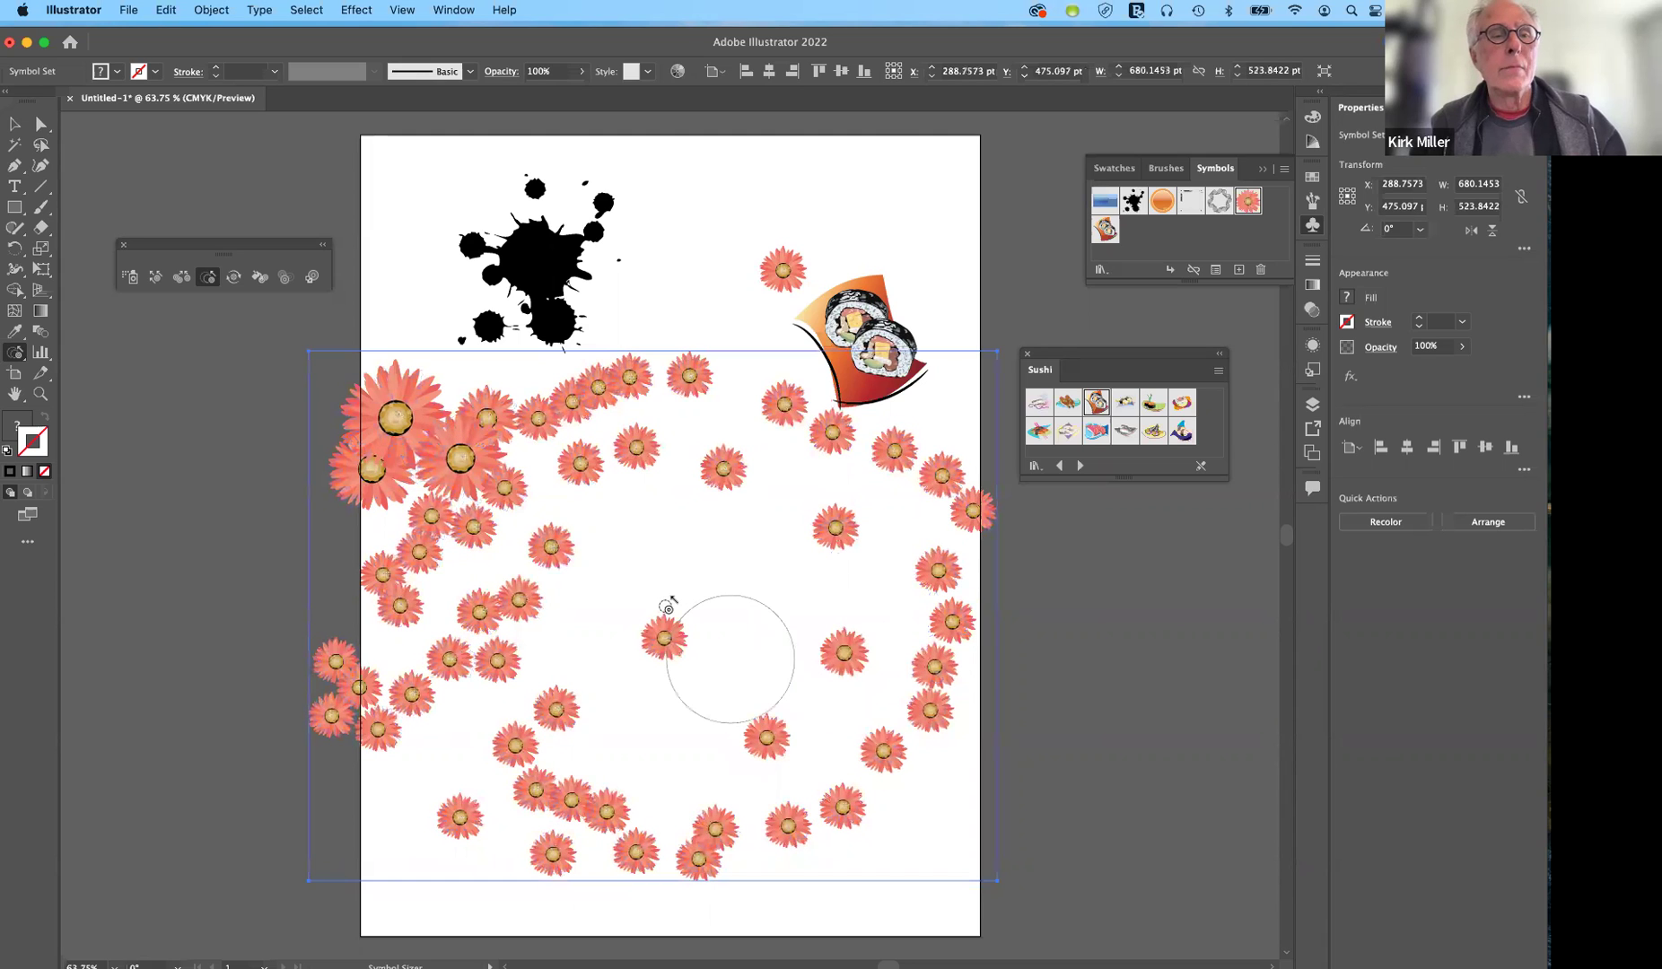
Move the sushi roll symbol up clear of the flower set and rotate it with the Symbol Spinner.
click(233, 278)
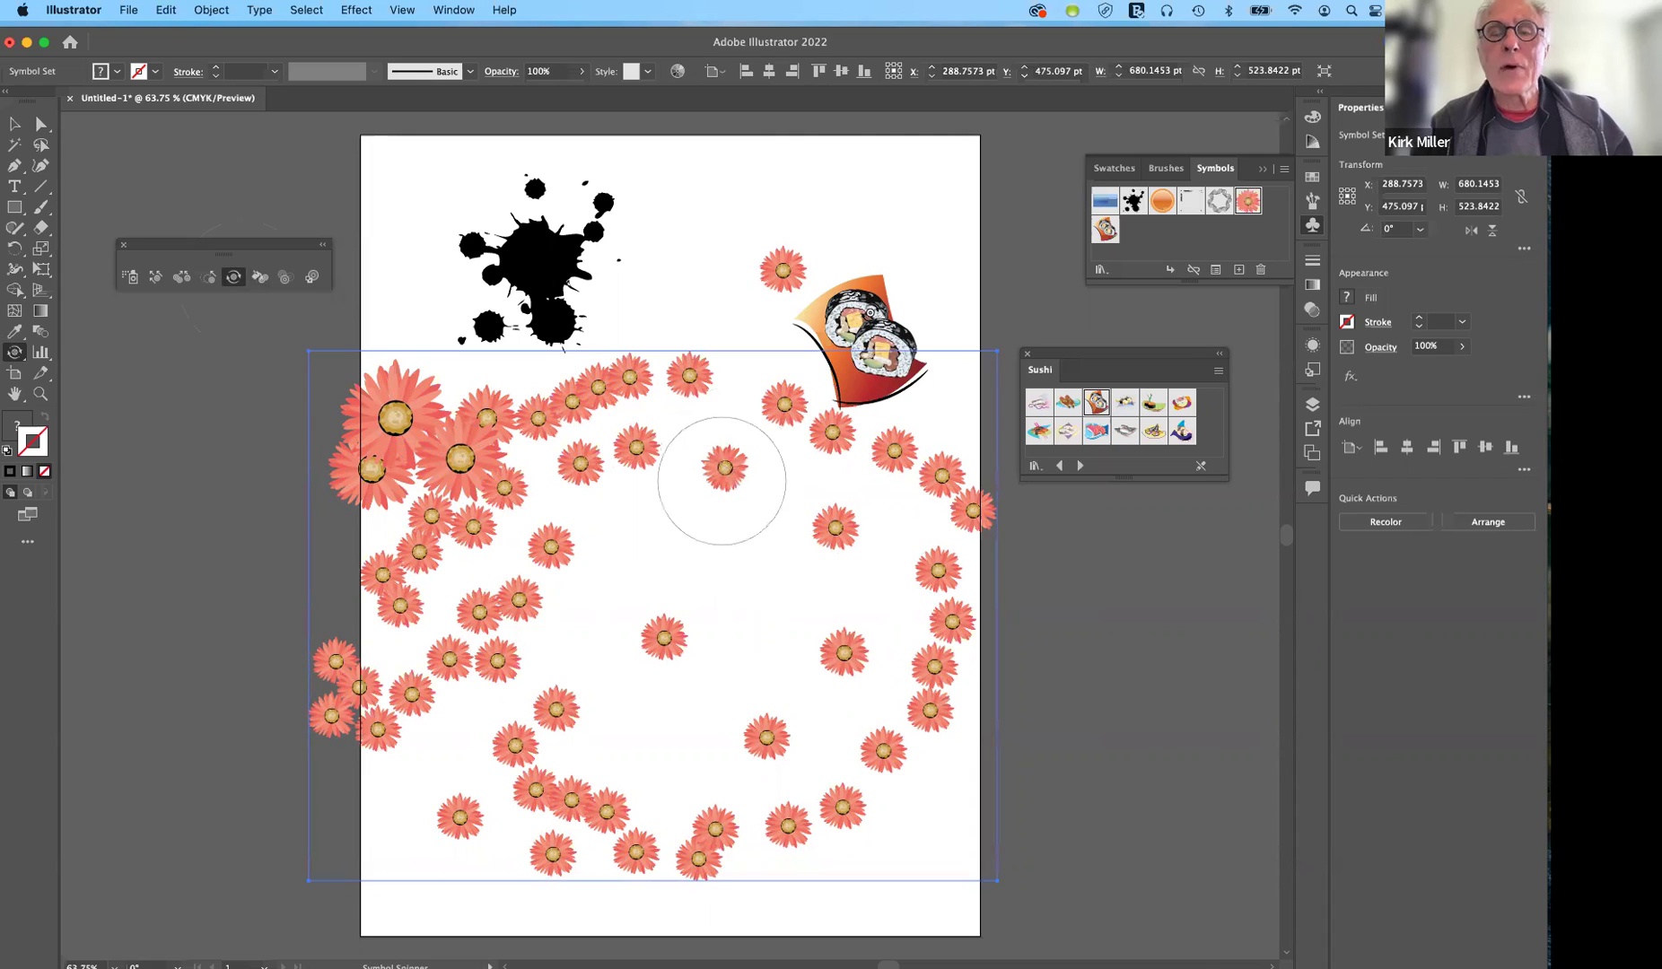
click(14, 126)
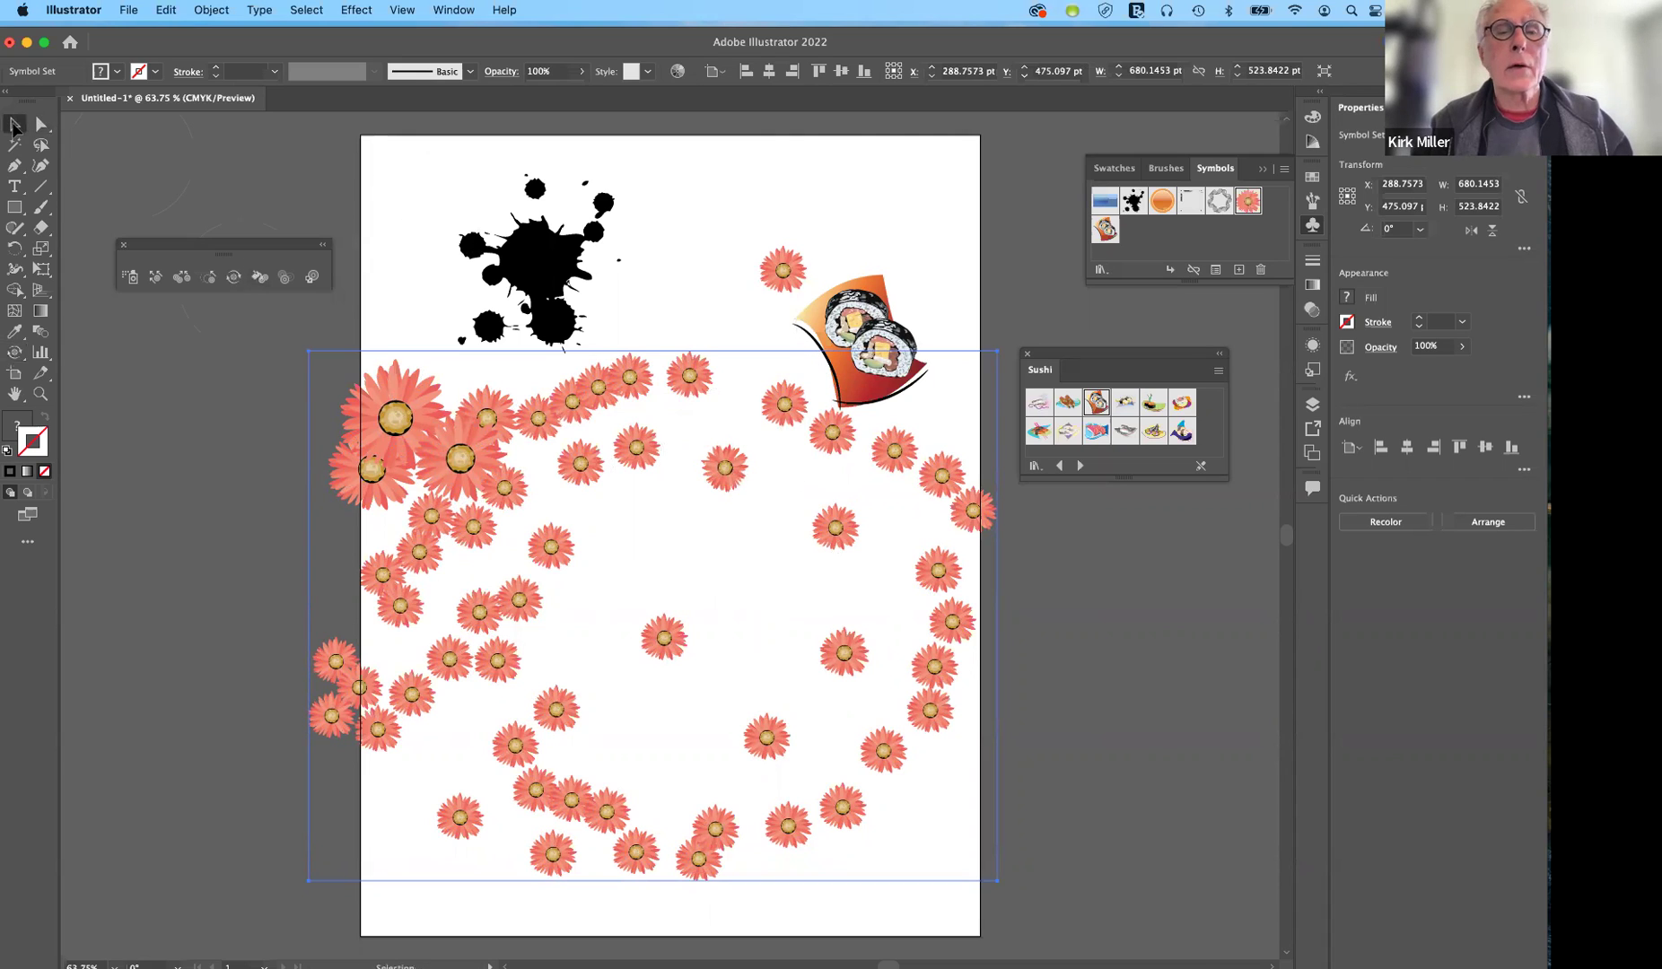
click(860, 309)
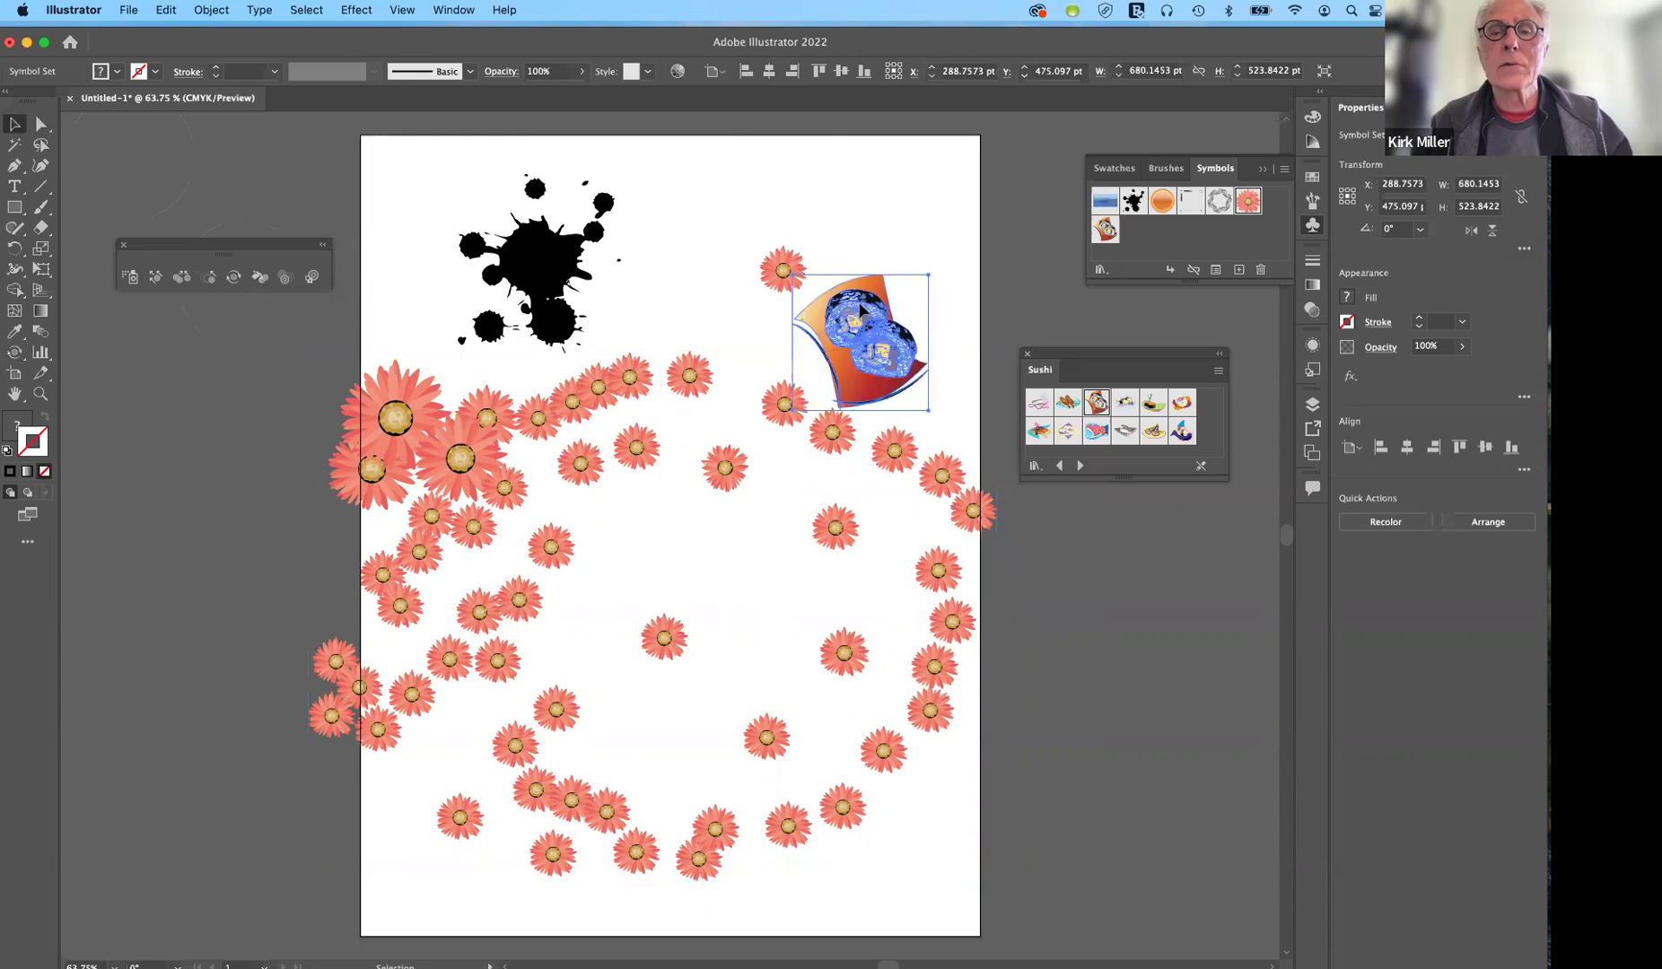
drag(884, 309, 915, 228)
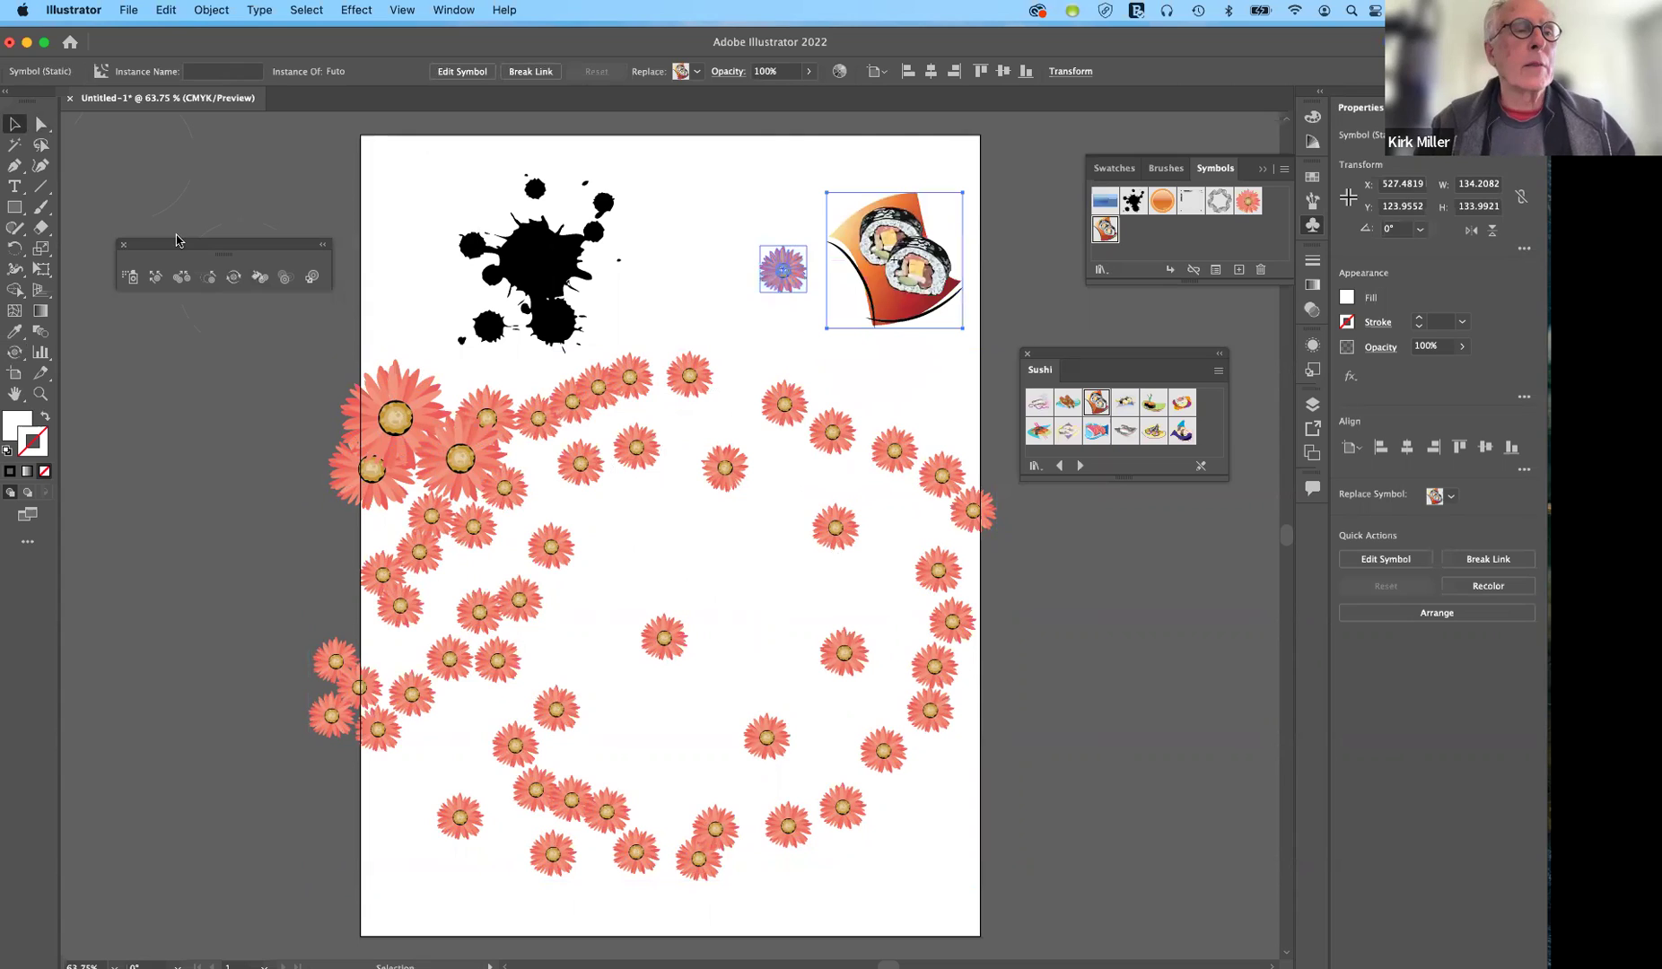
click(233, 277)
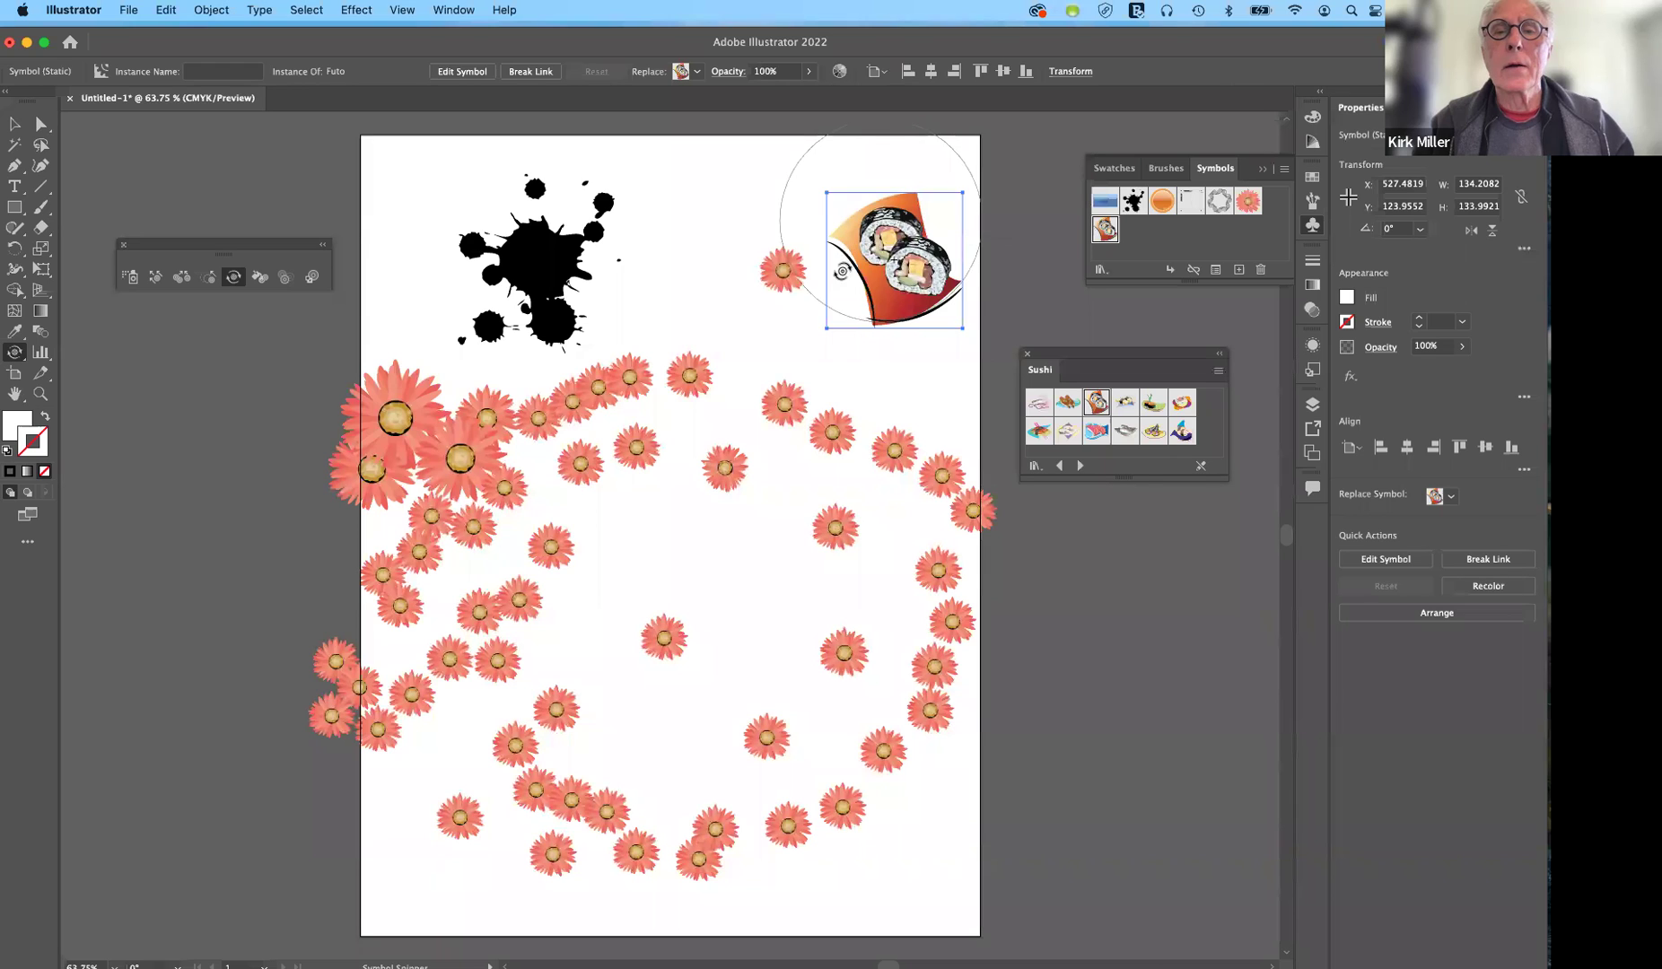
mouse_move(842, 269)
mouse_down()
mouse_move(862, 231)
mouse_move(879, 265)
mouse_up()
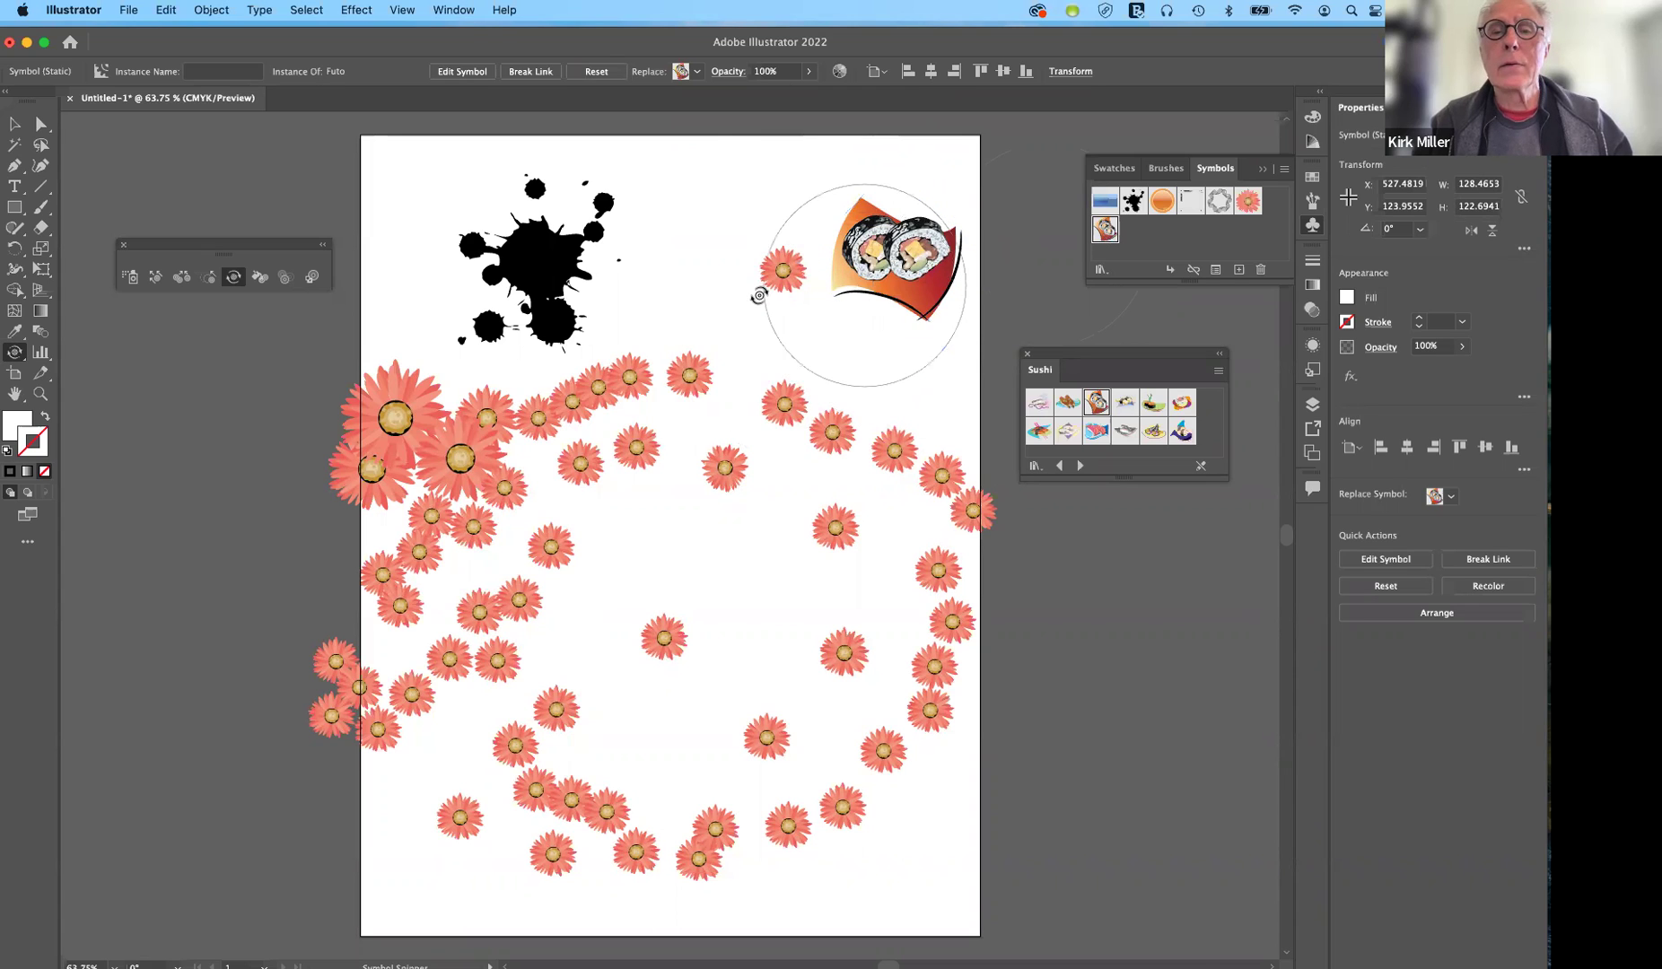
Try spraying more sushi rolls around the rotated one, and remove the whole sushi set from the artboard.
click(129, 278)
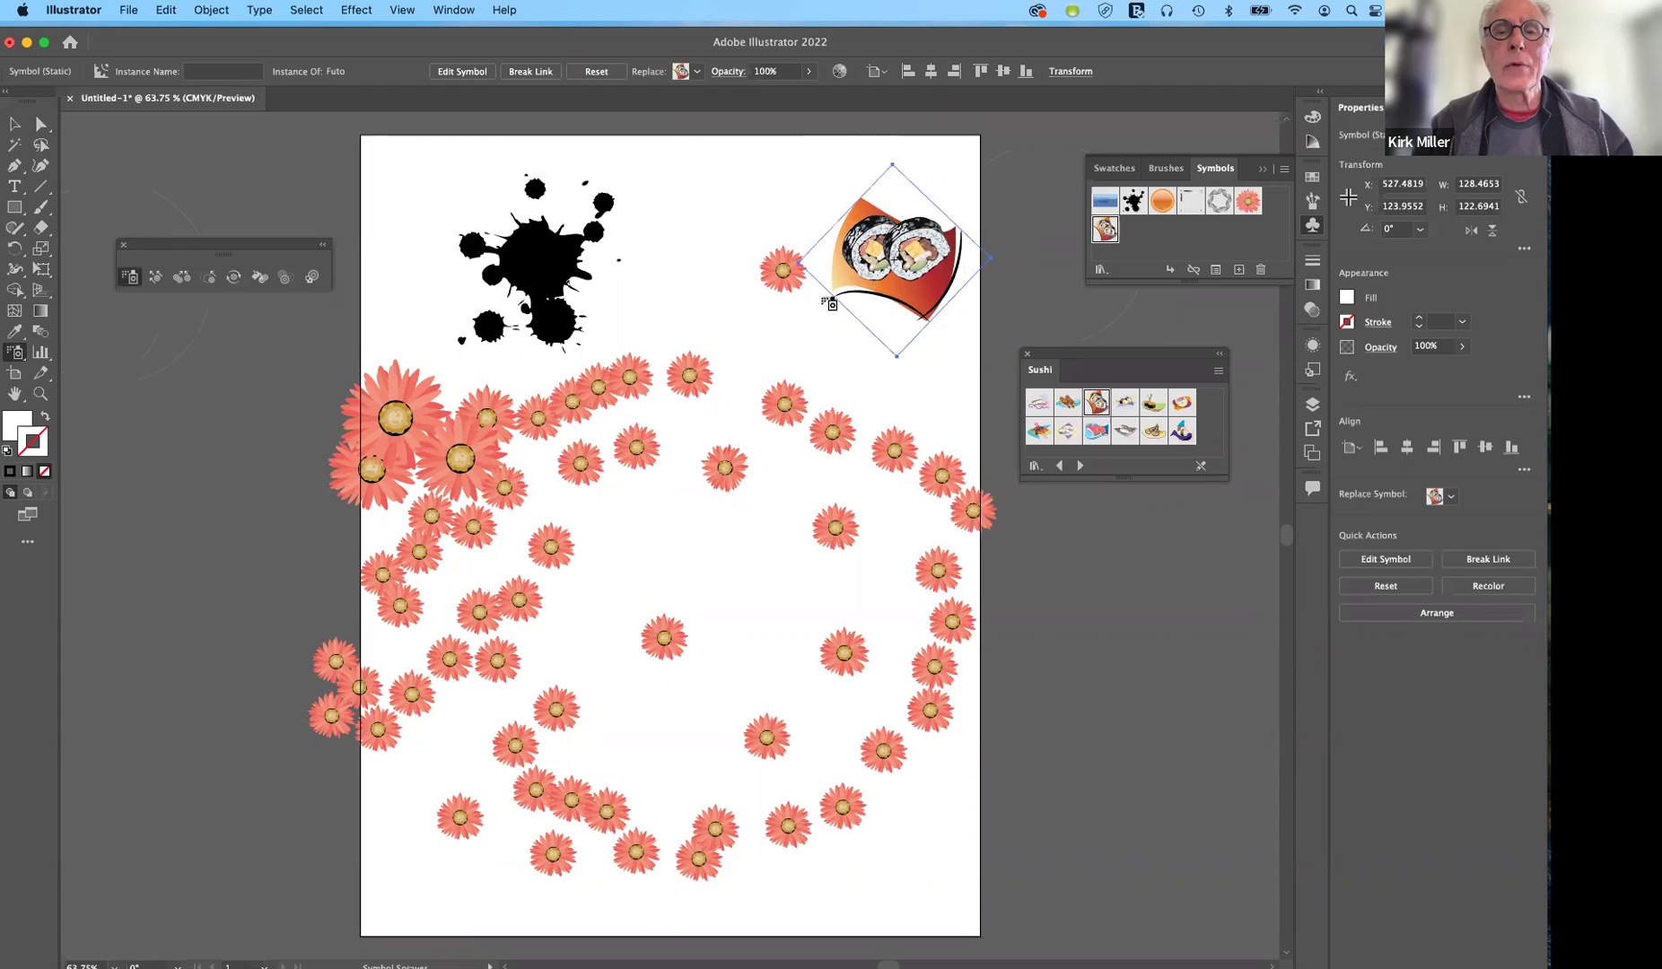
mouse_move(818, 331)
mouse_down()
mouse_move(806, 338)
mouse_move(836, 316)
mouse_move(816, 292)
mouse_up()
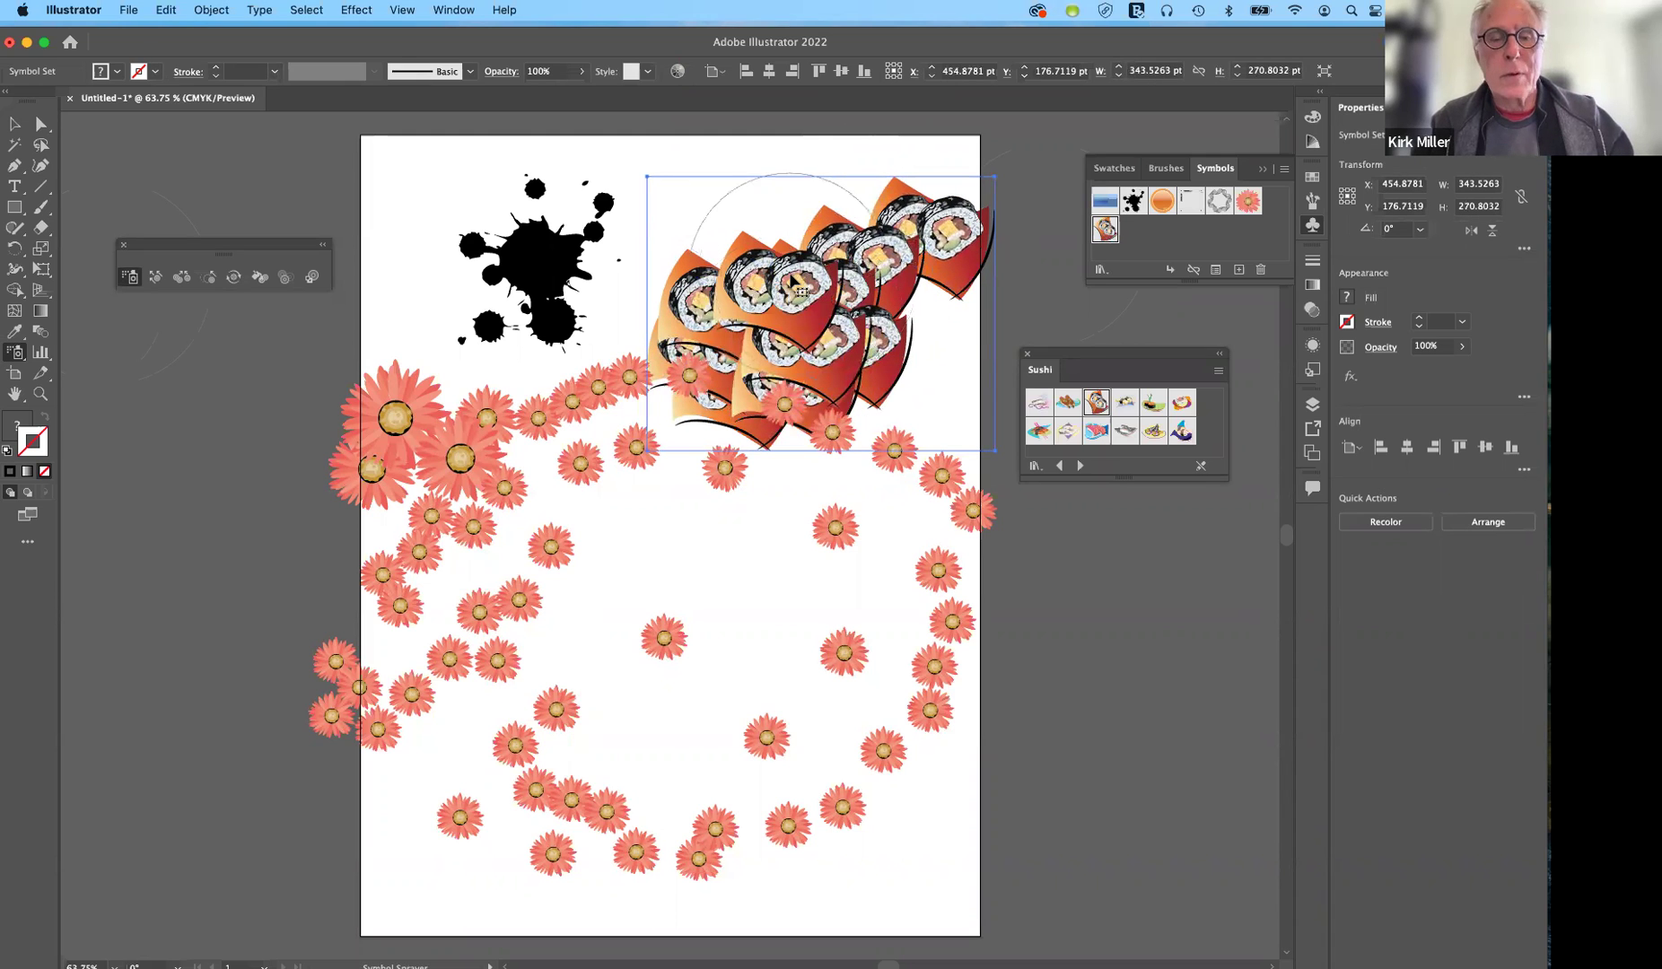
key(super+z)
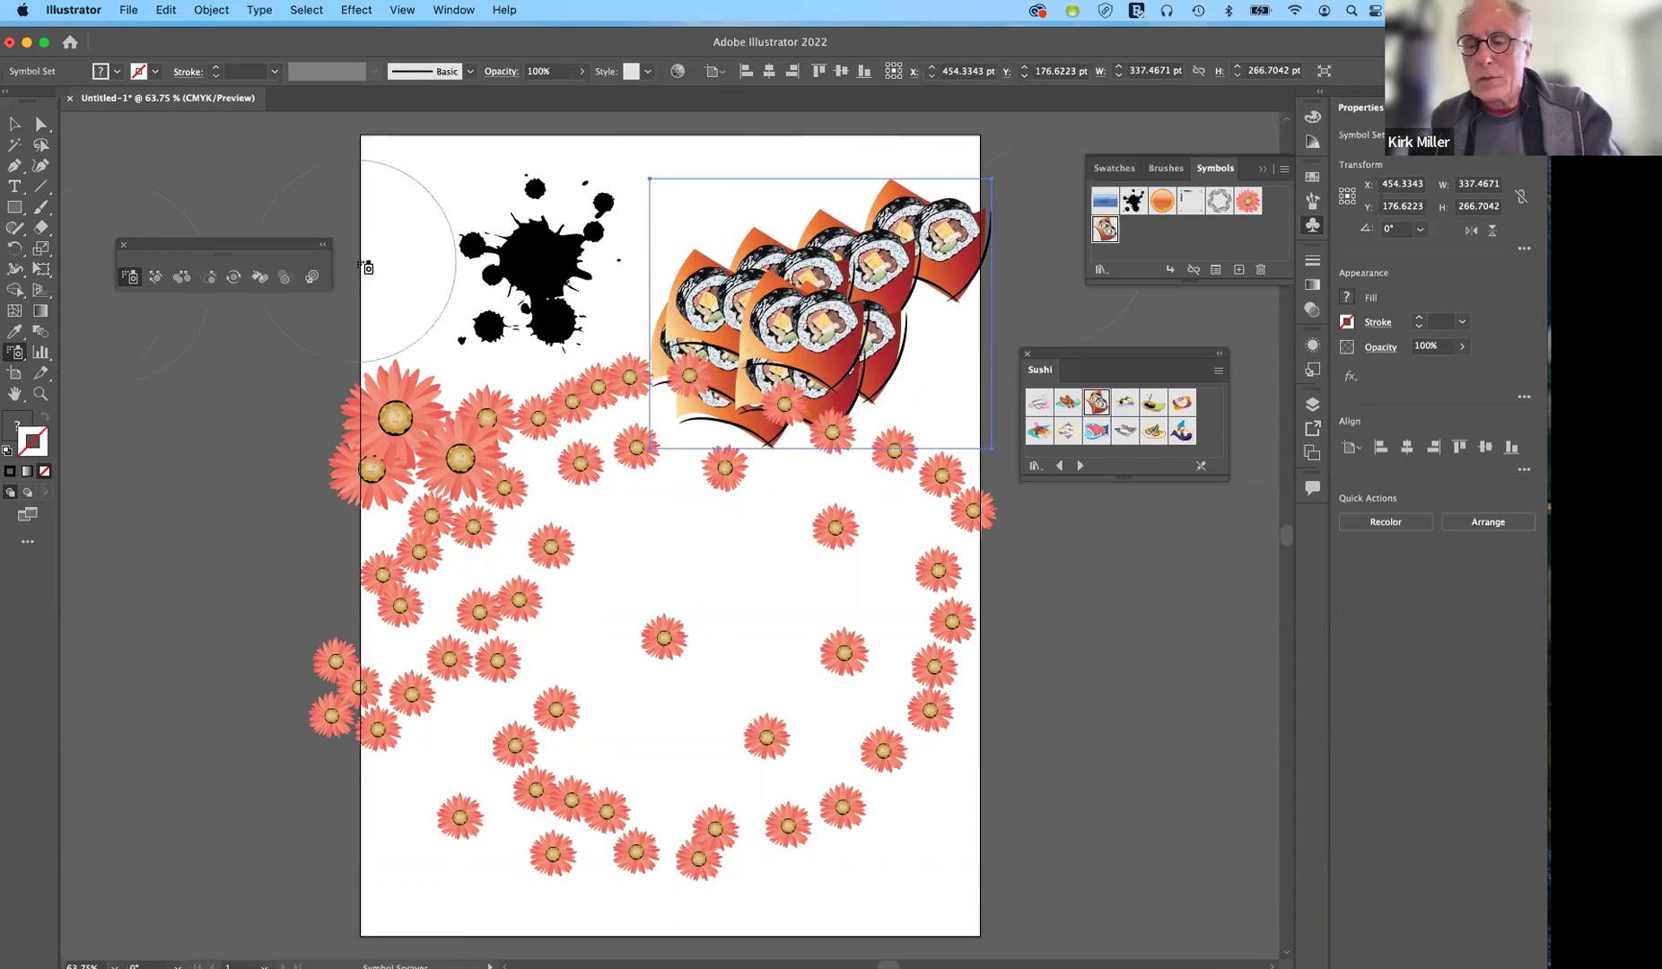
key(super+shift+a)
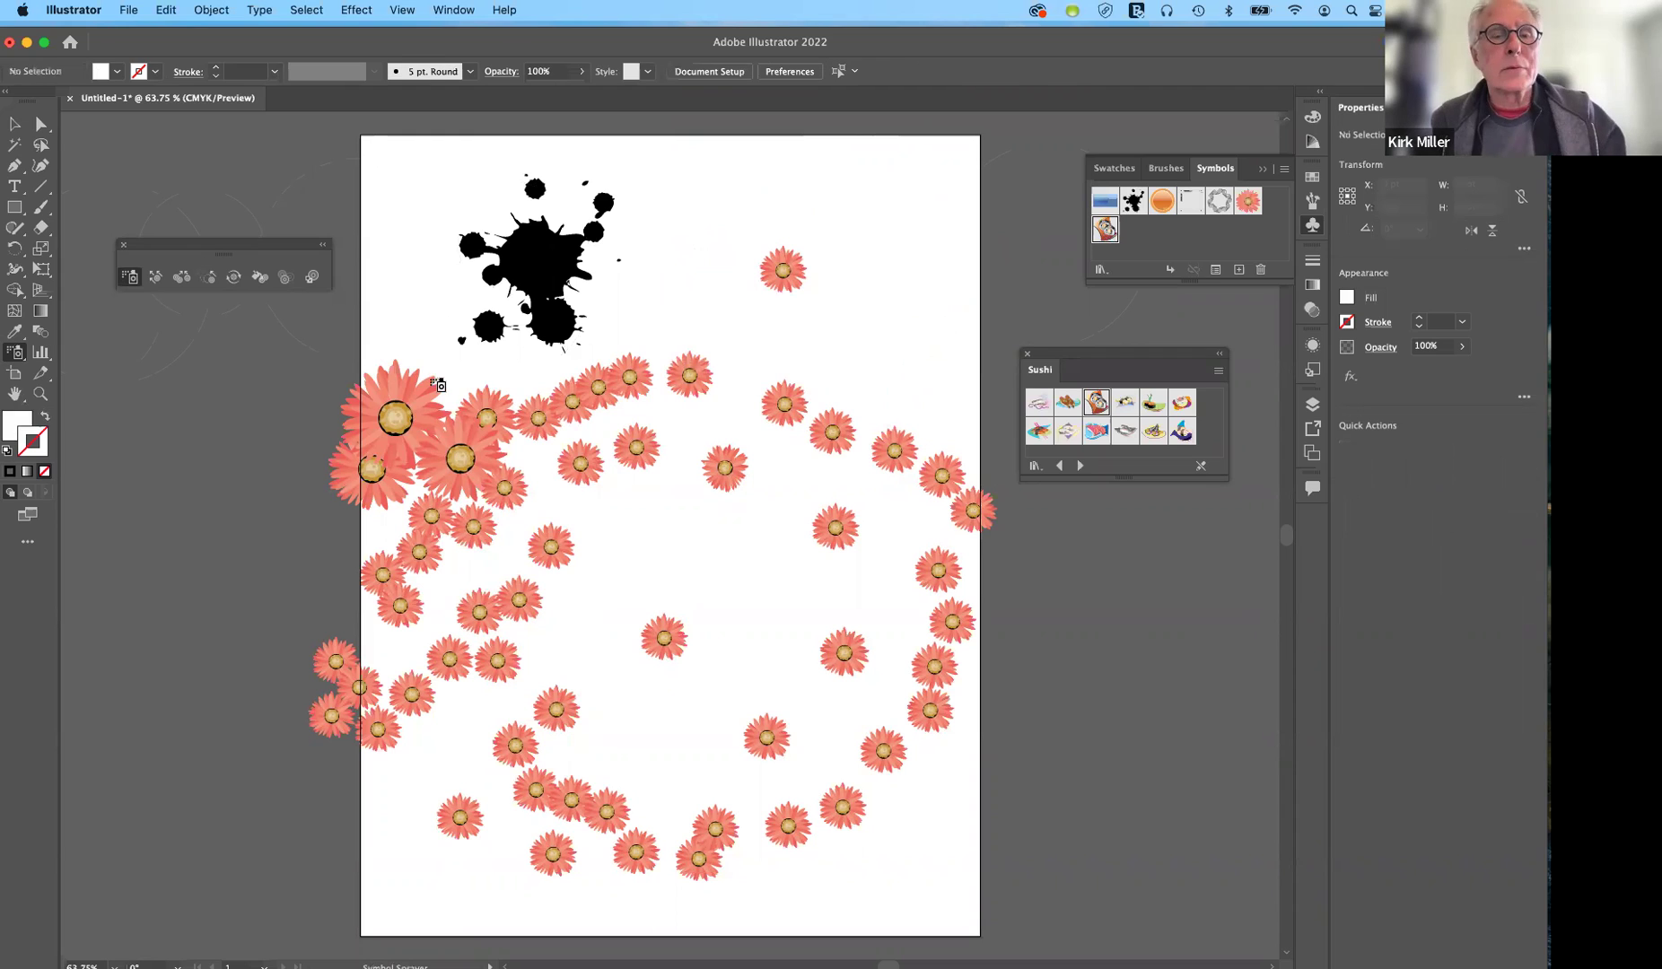
click(16, 123)
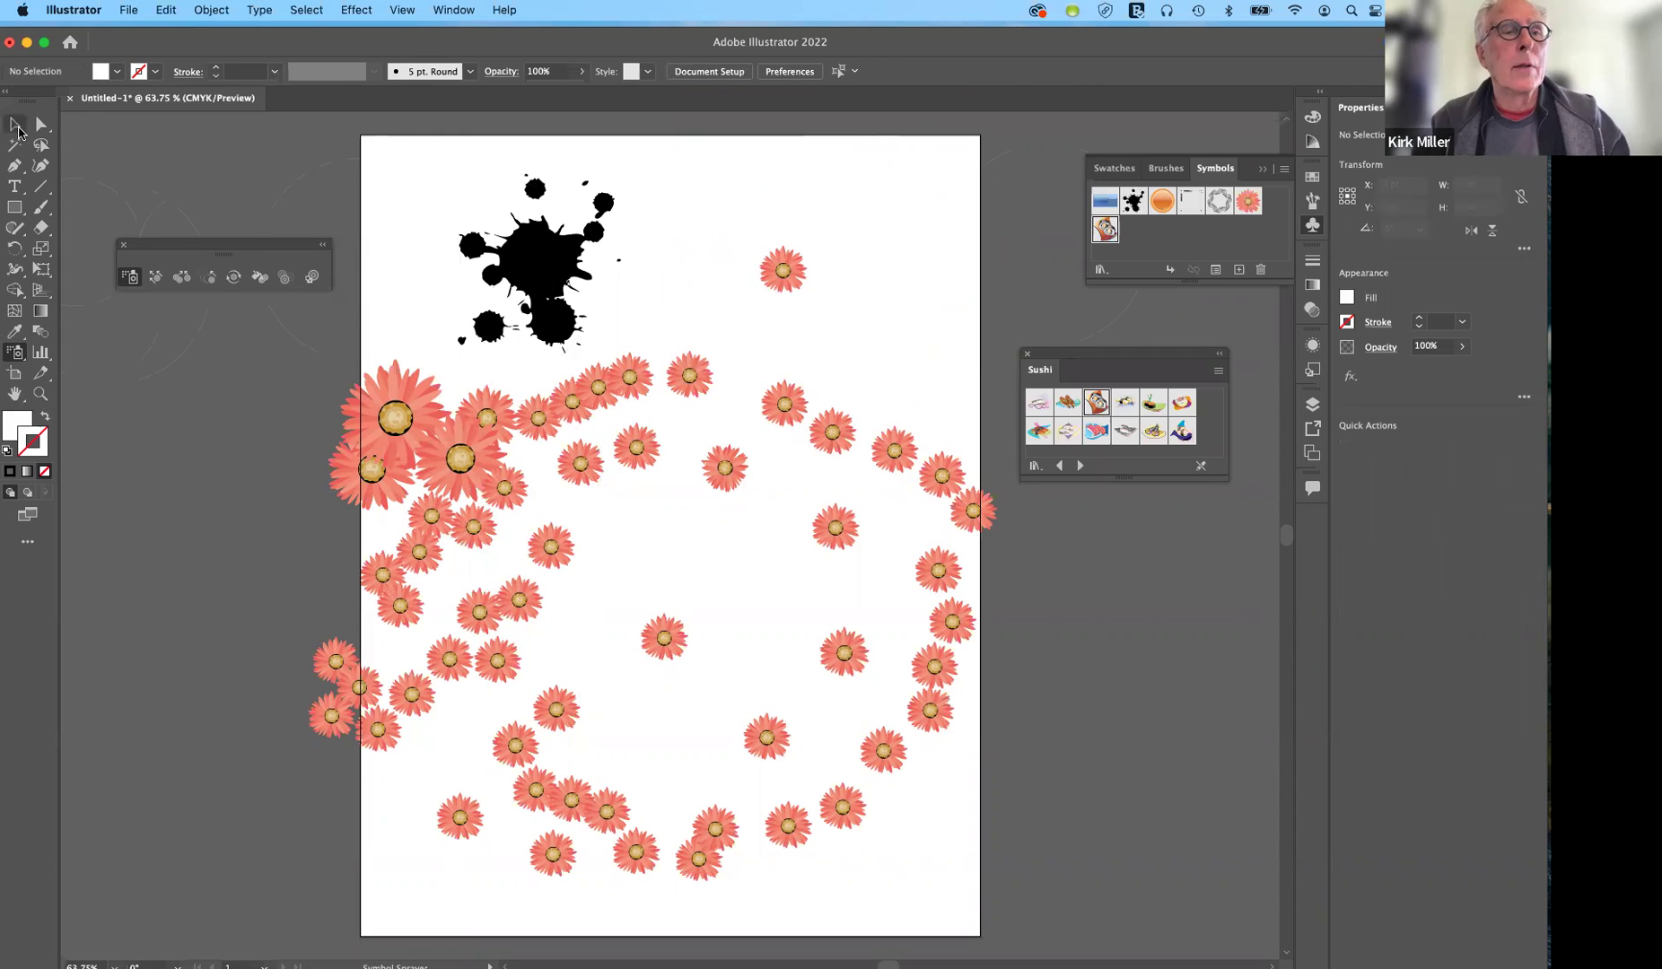
Select the flower symbol set, reset its fill and stroke to the defaults, and set the fill to CMYK Cyan.
click(715, 468)
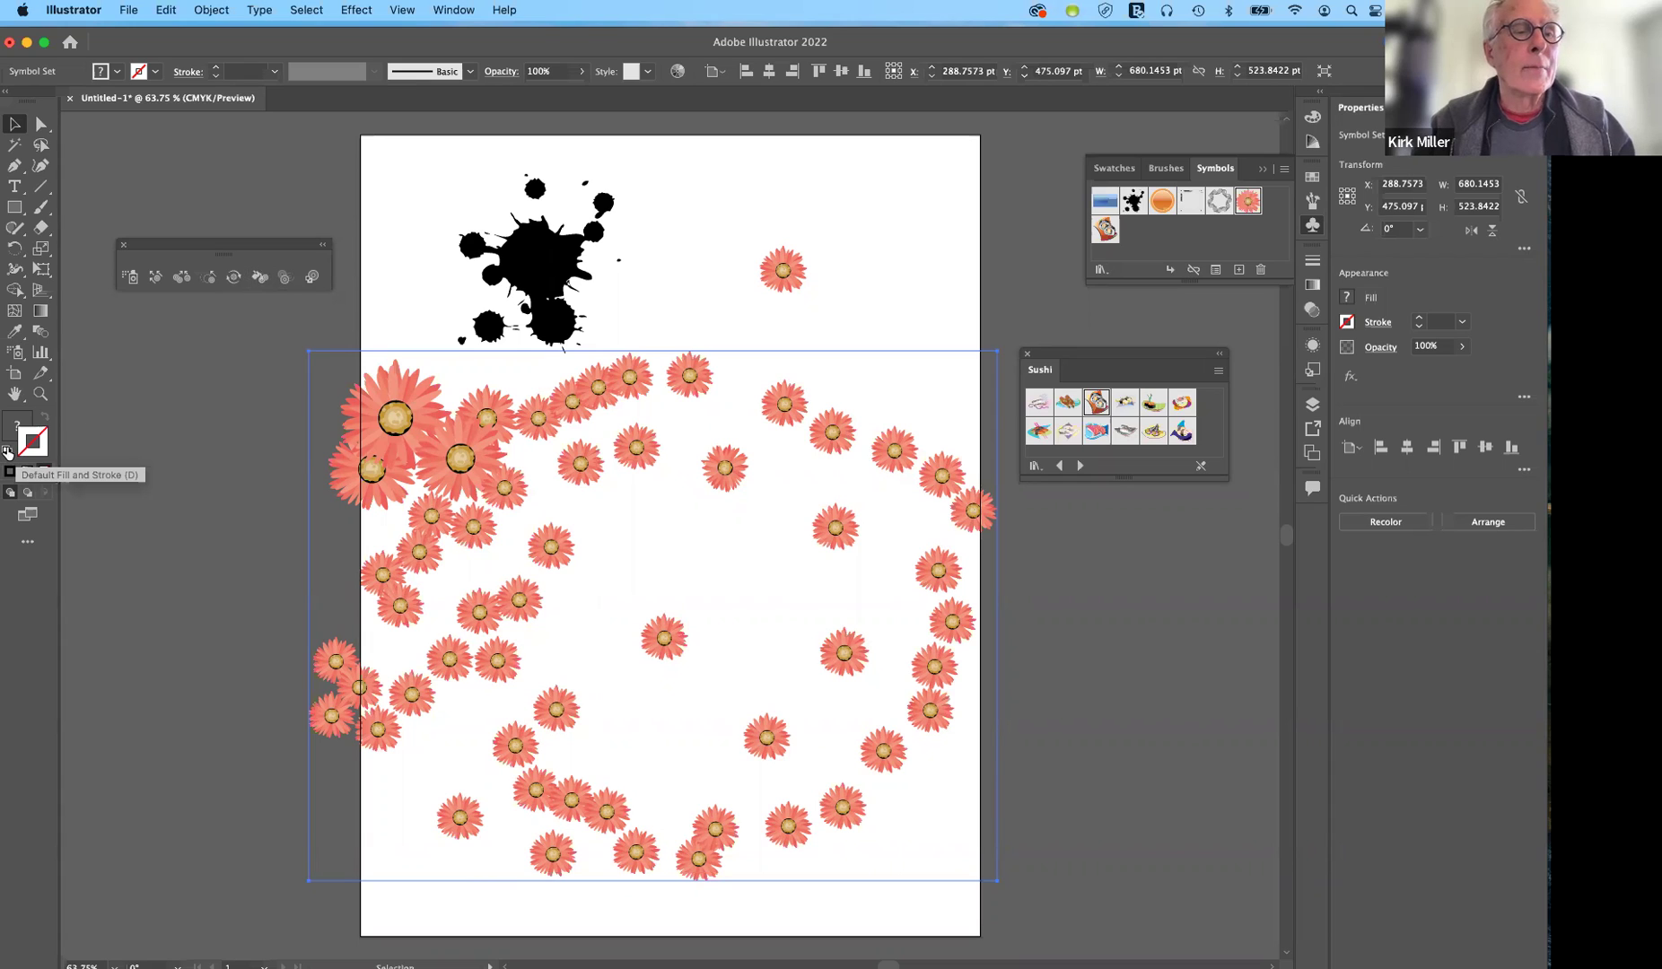
click(7, 452)
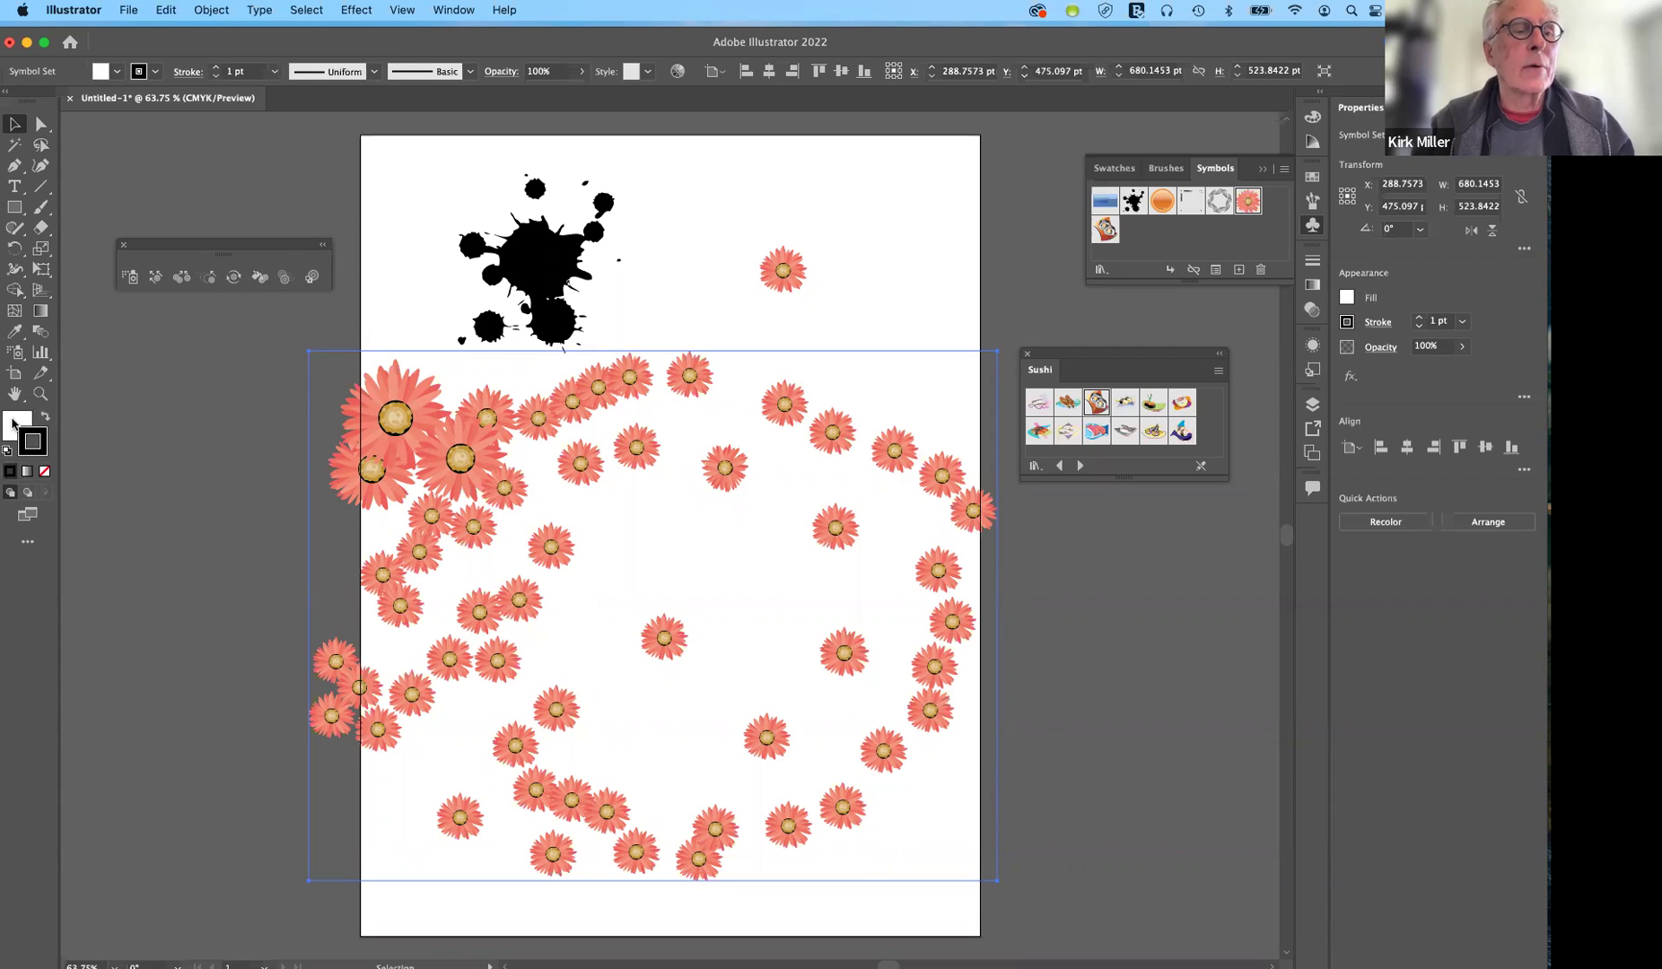
click(14, 424)
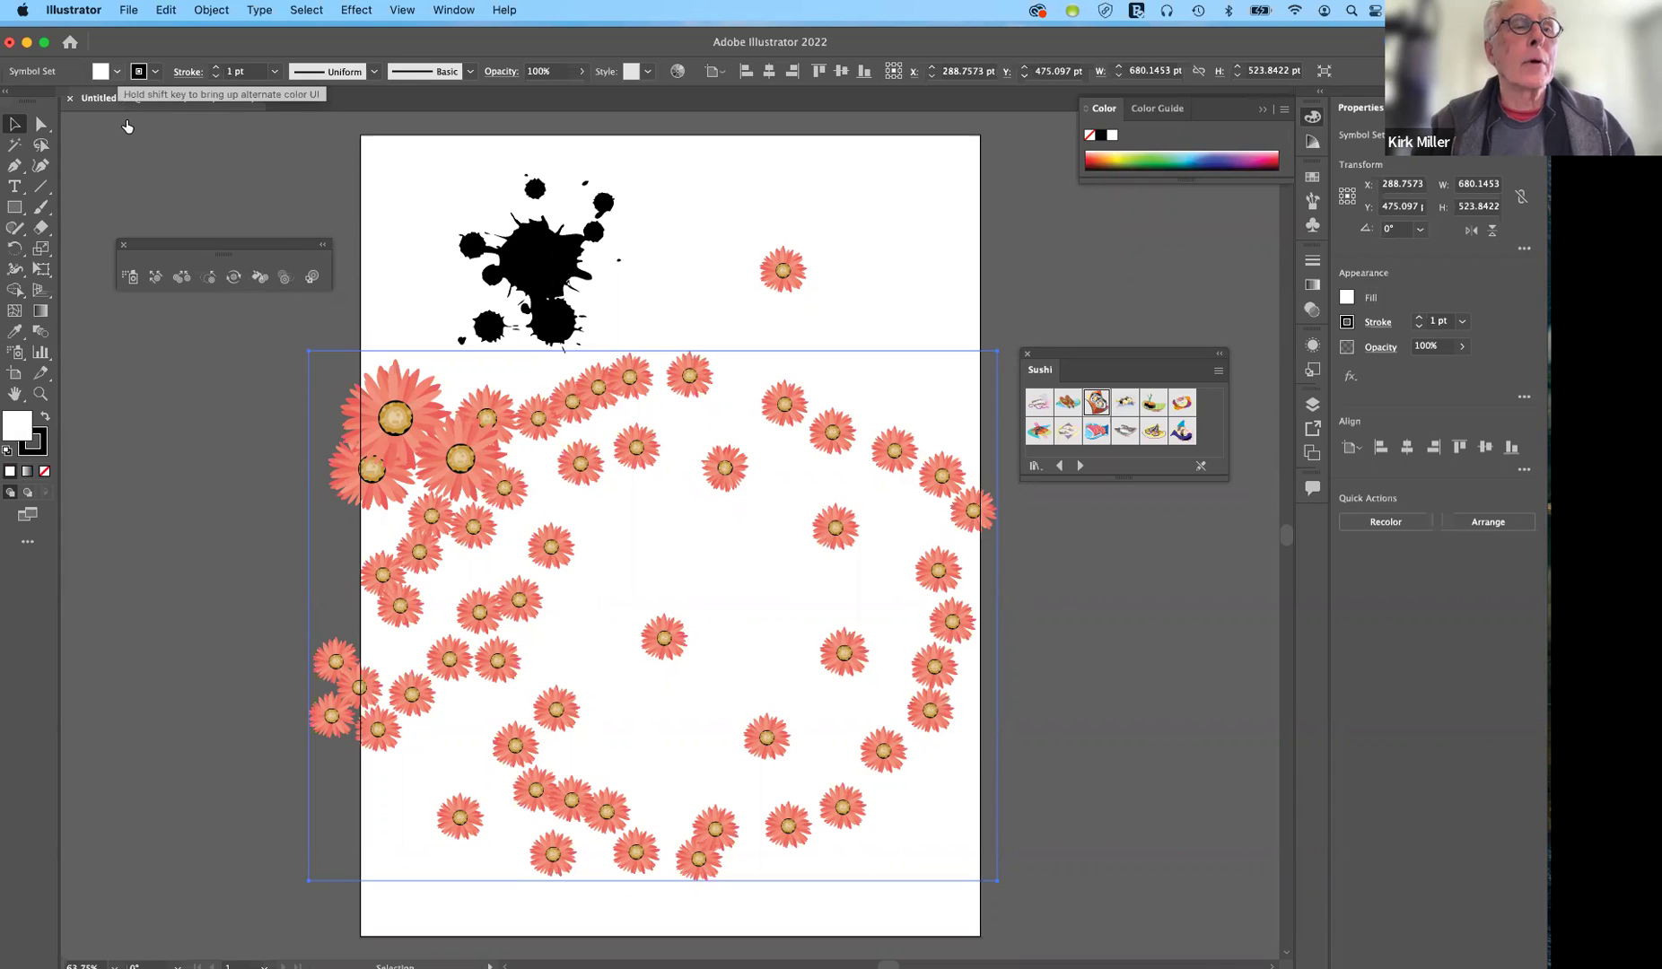
click(116, 71)
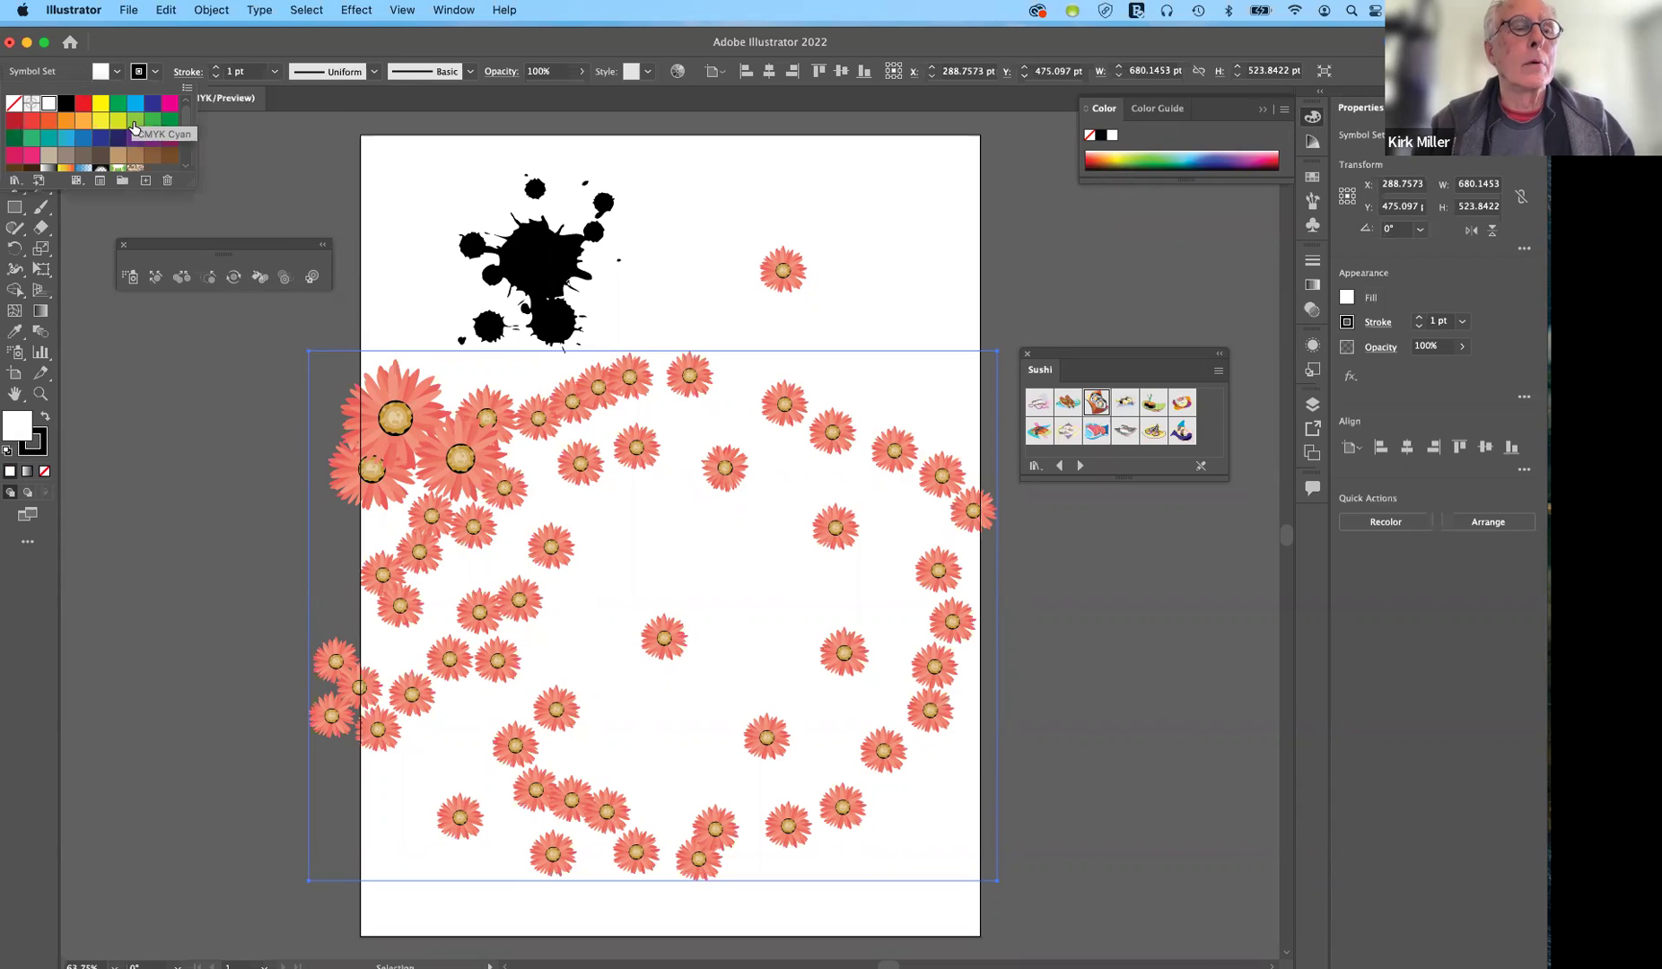
click(134, 126)
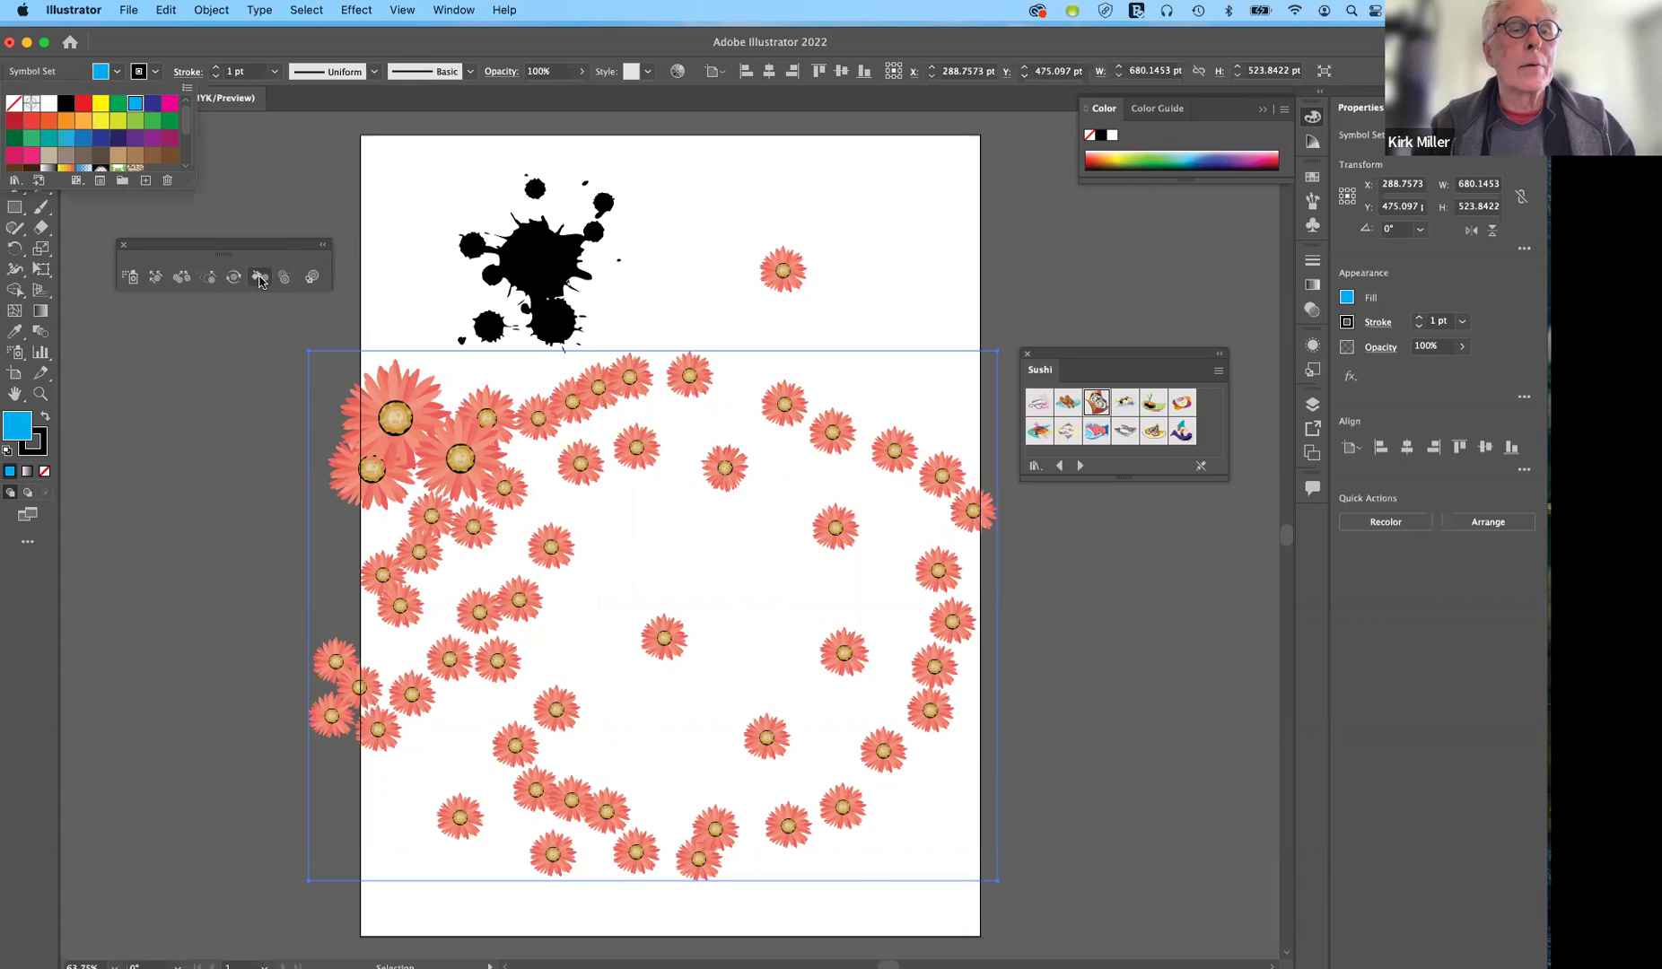
Tint scattered flowers across the upper and middle parts of the set cyan with the Symbol Stainer.
click(260, 280)
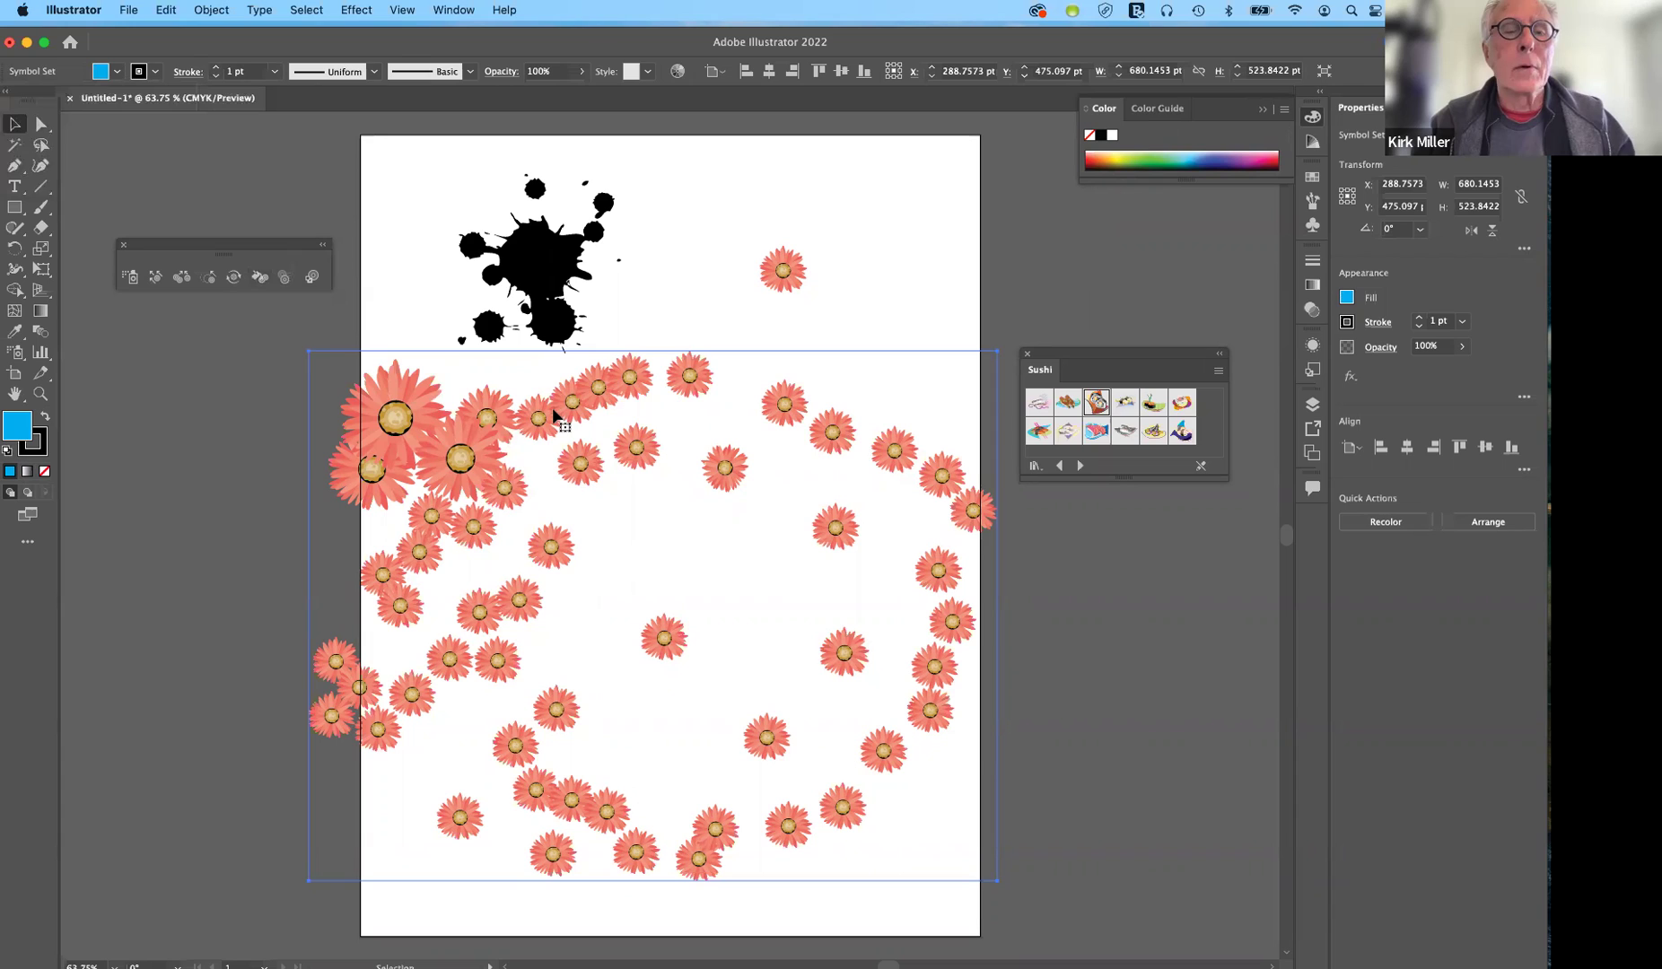
click(260, 278)
mouse_move(536, 422)
mouse_down()
mouse_move(653, 398)
mouse_move(620, 452)
mouse_move(787, 511)
mouse_up()
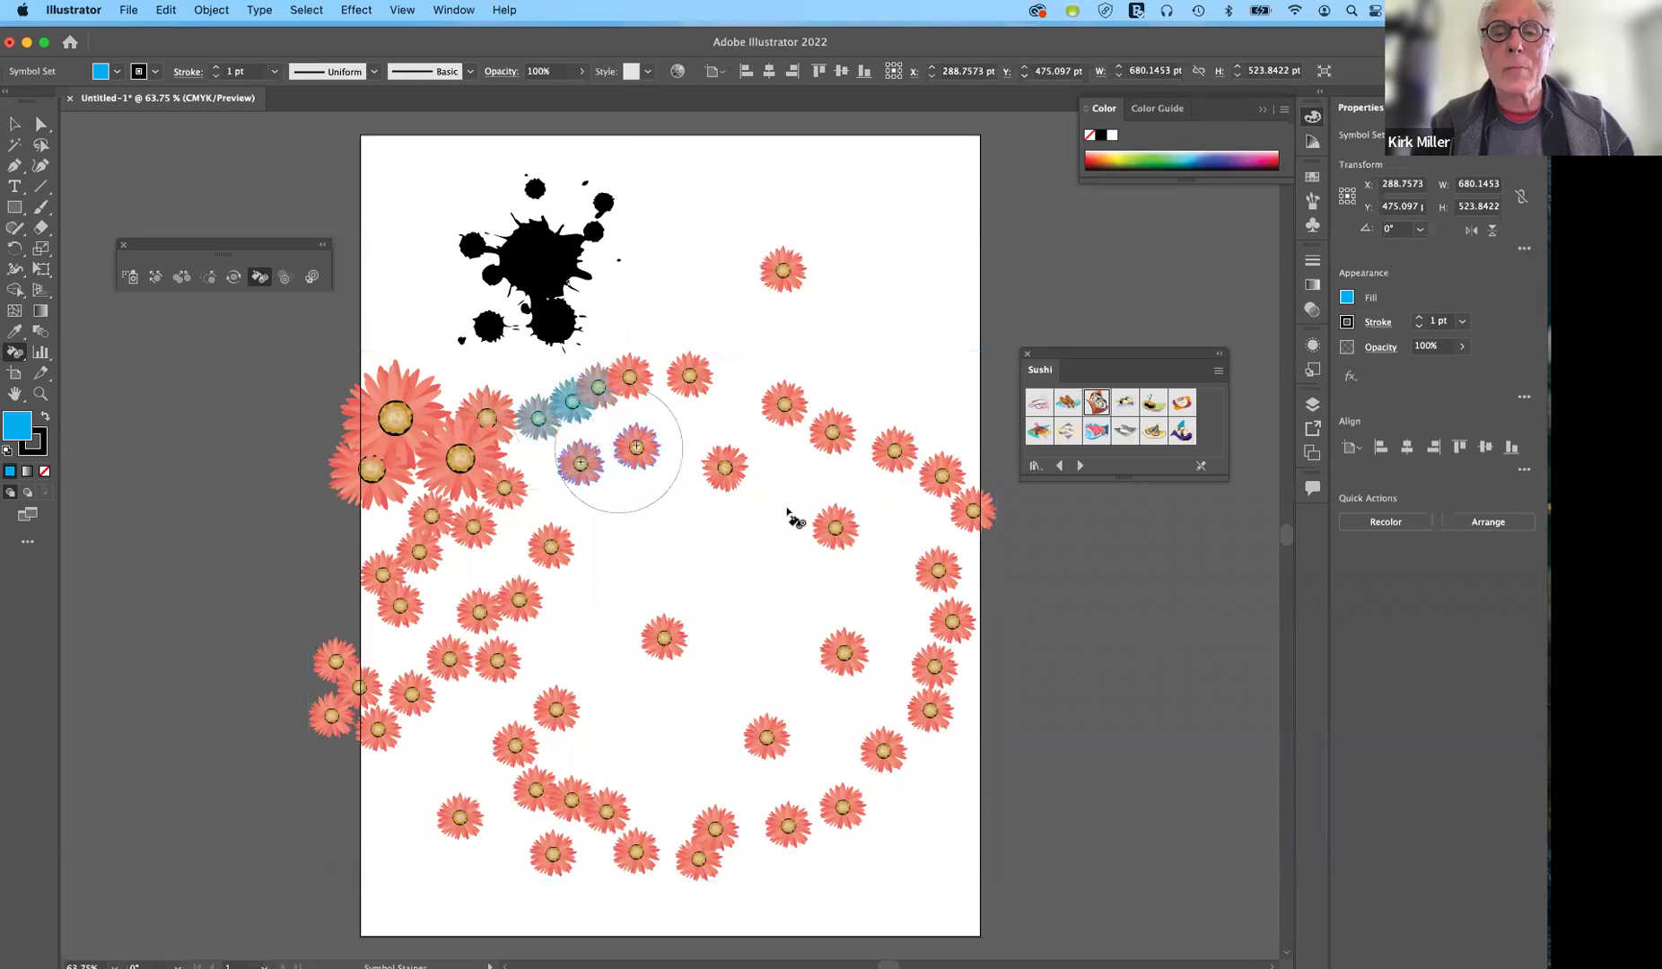
click(834, 532)
click(843, 653)
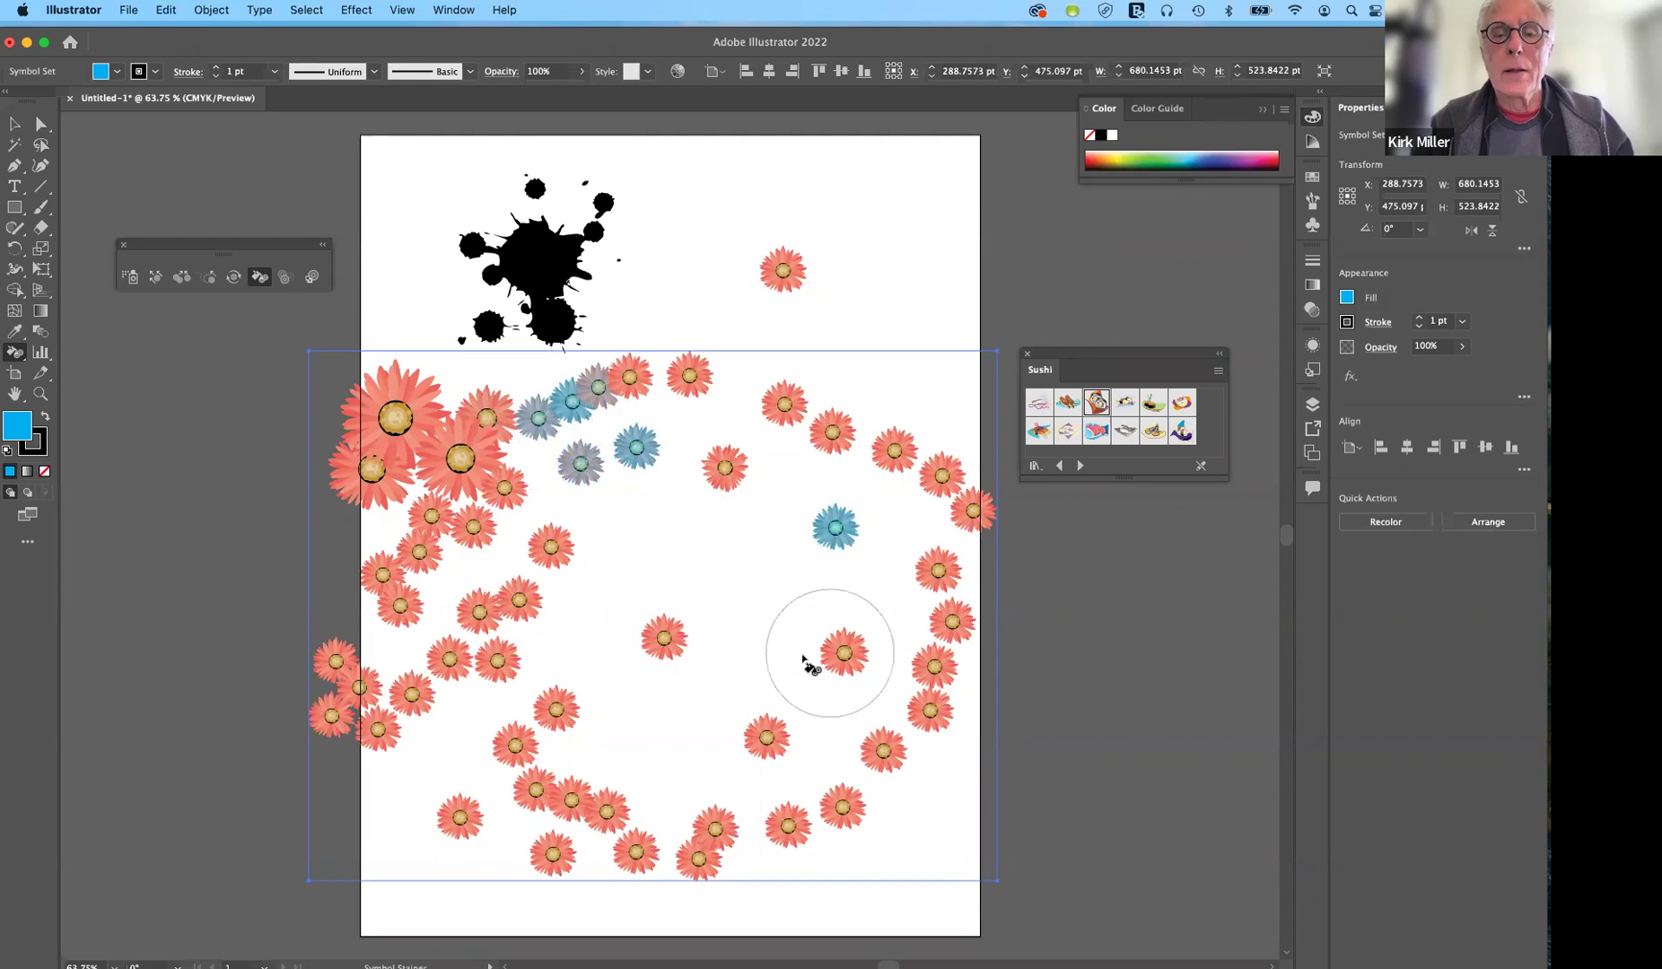
click(668, 642)
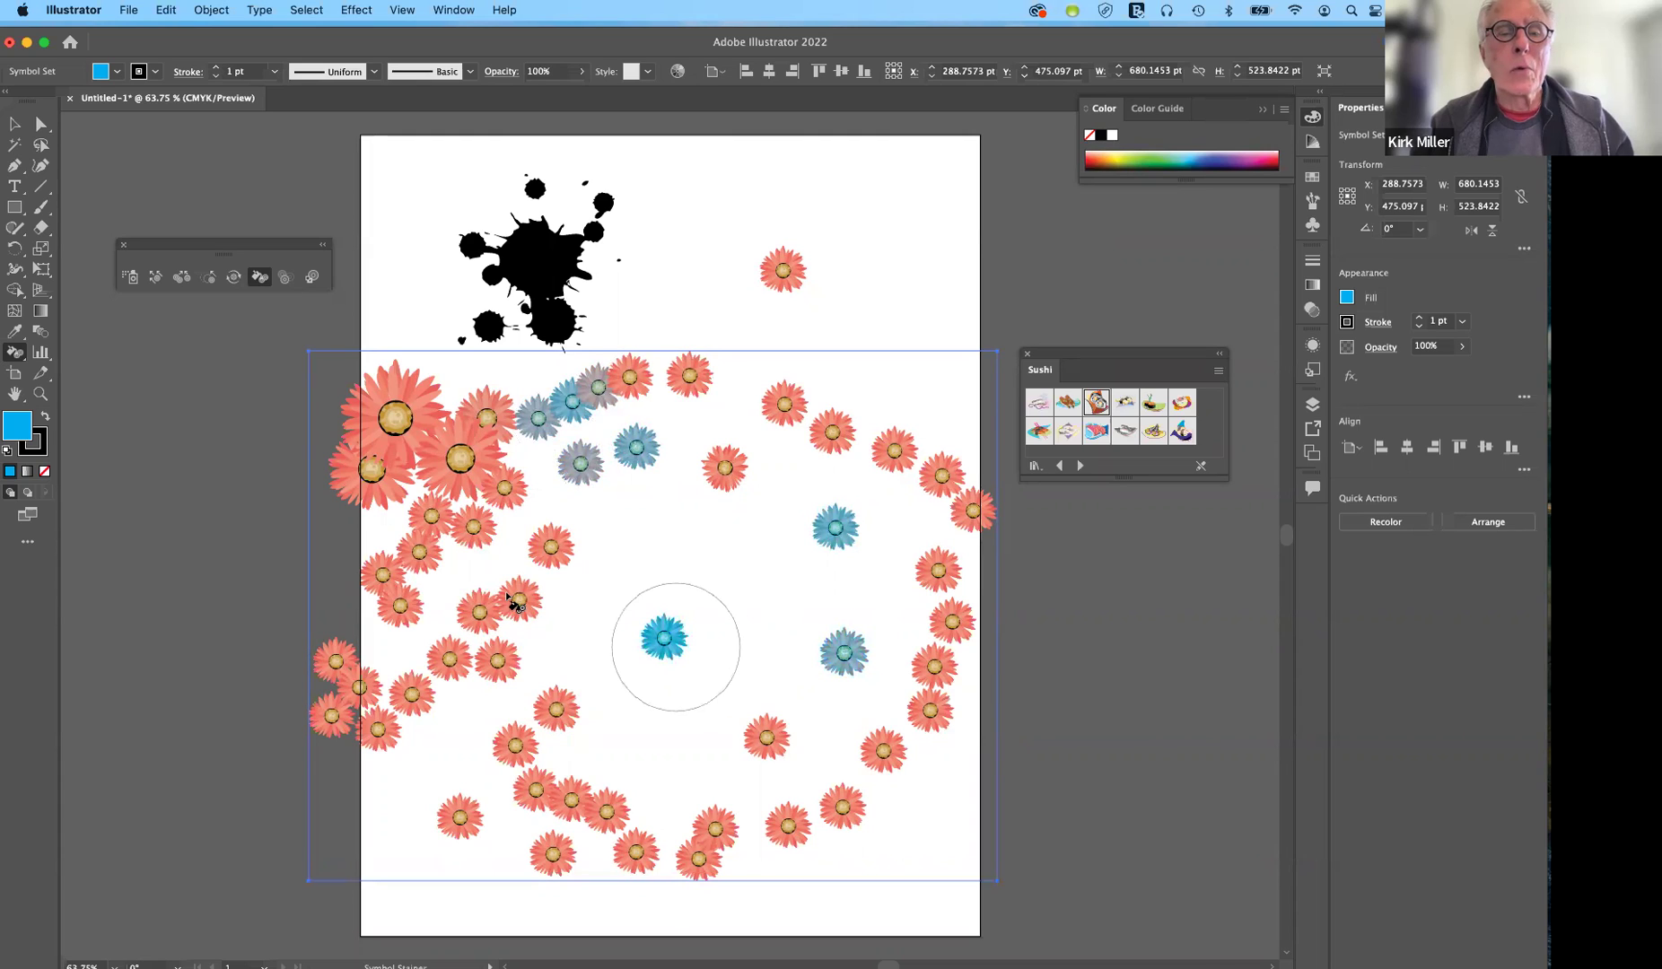
click(527, 607)
click(361, 492)
click(898, 457)
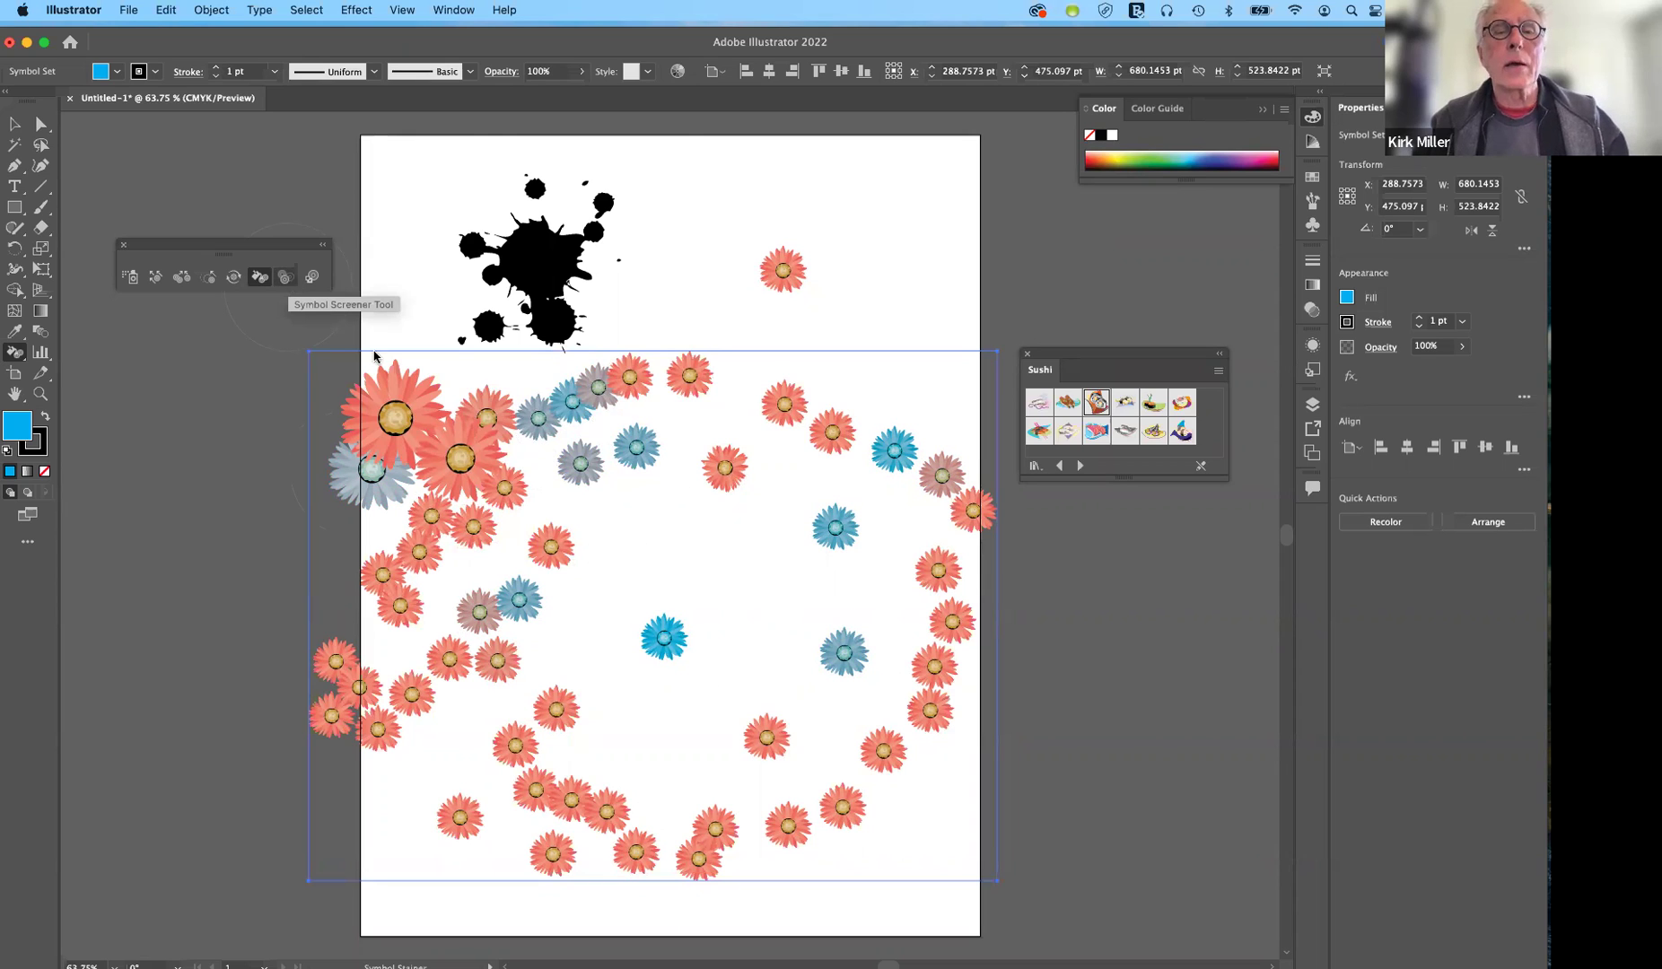
drag(786, 436, 783, 402)
Fade the bright blue flower near the set's upper right with the Symbol Screener, undo it, and fade it more lightly.
click(285, 277)
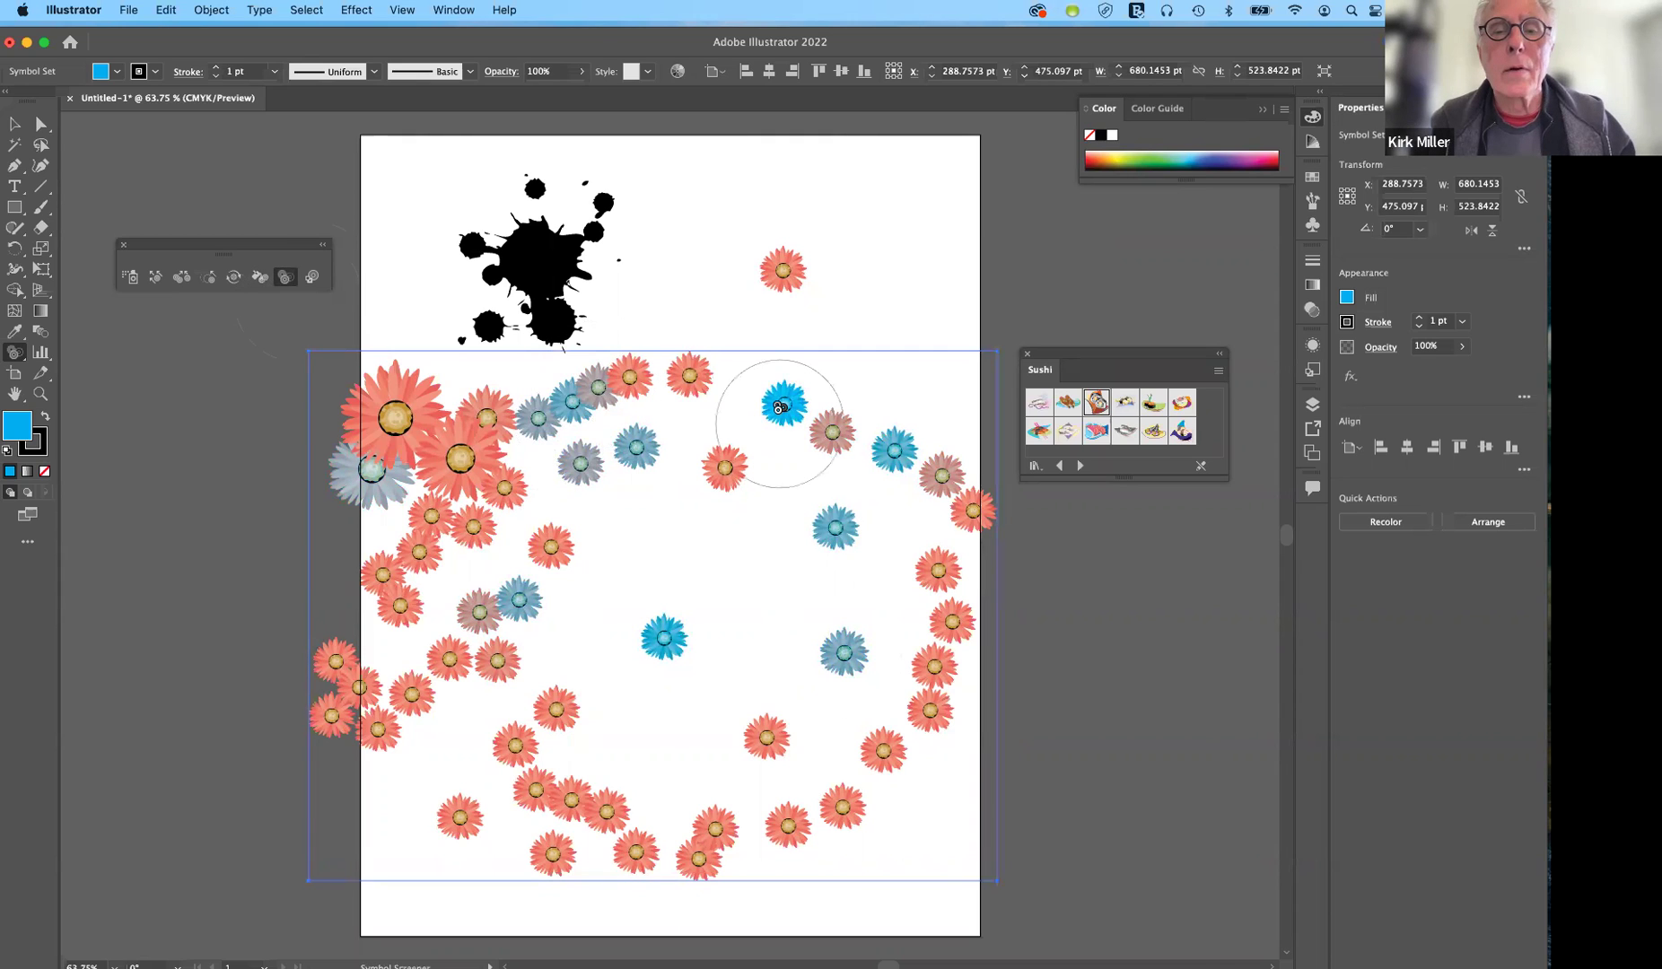
drag(779, 404, 777, 400)
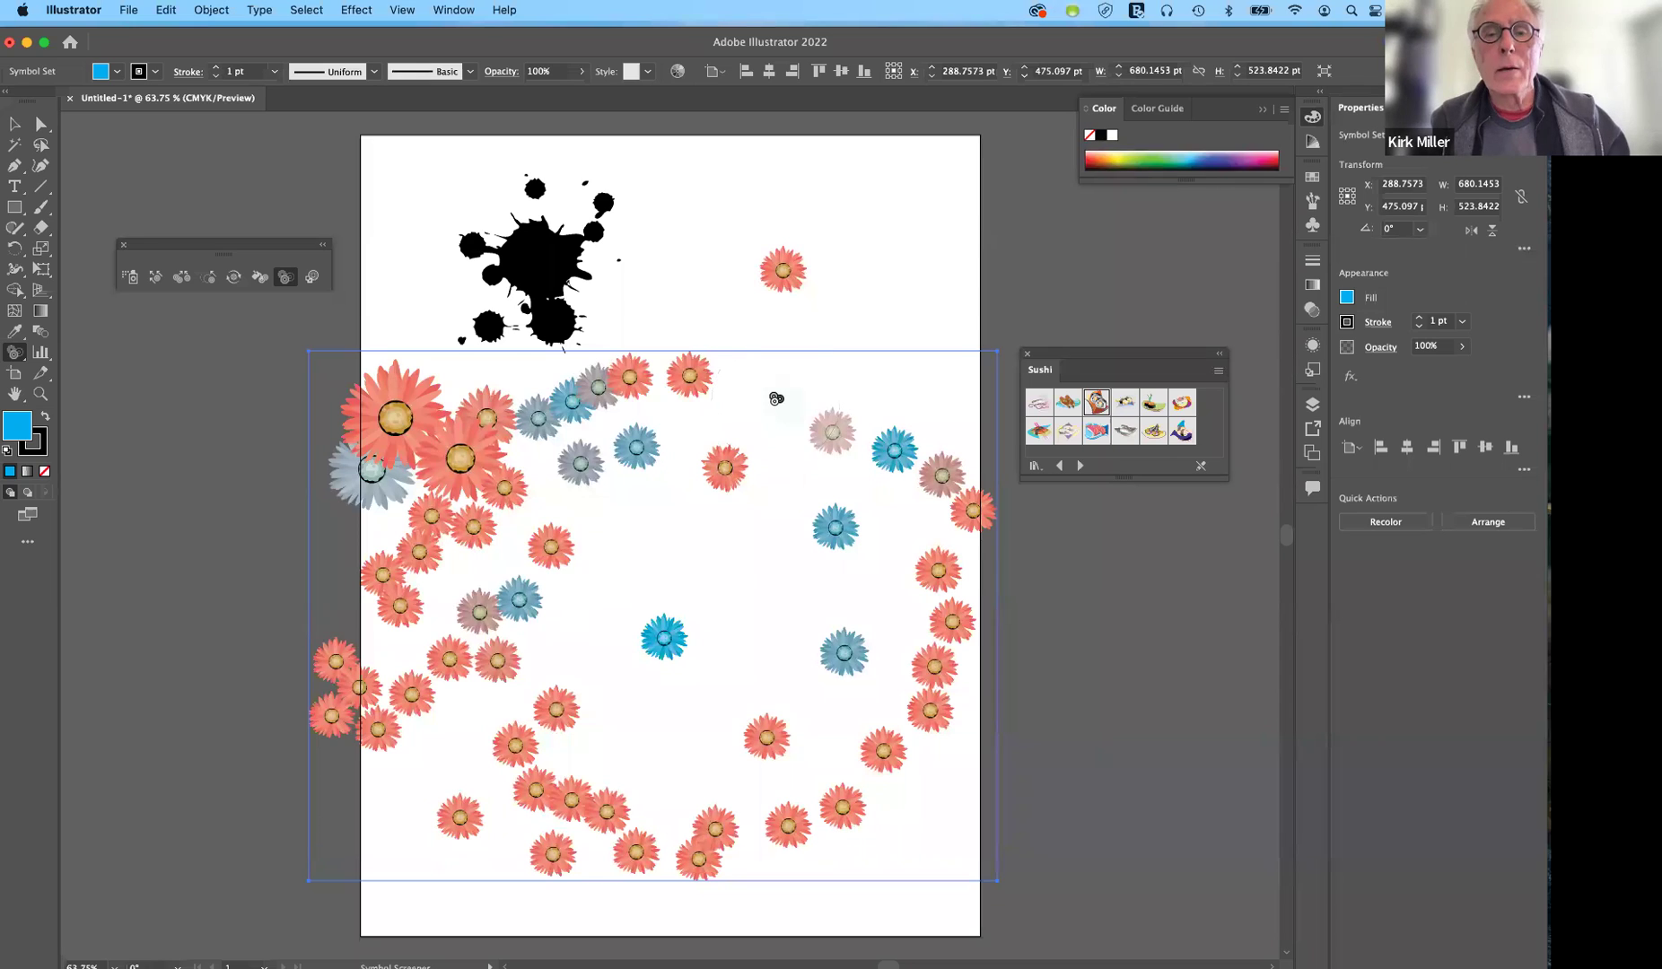
key(super+z)
drag(780, 402, 780, 403)
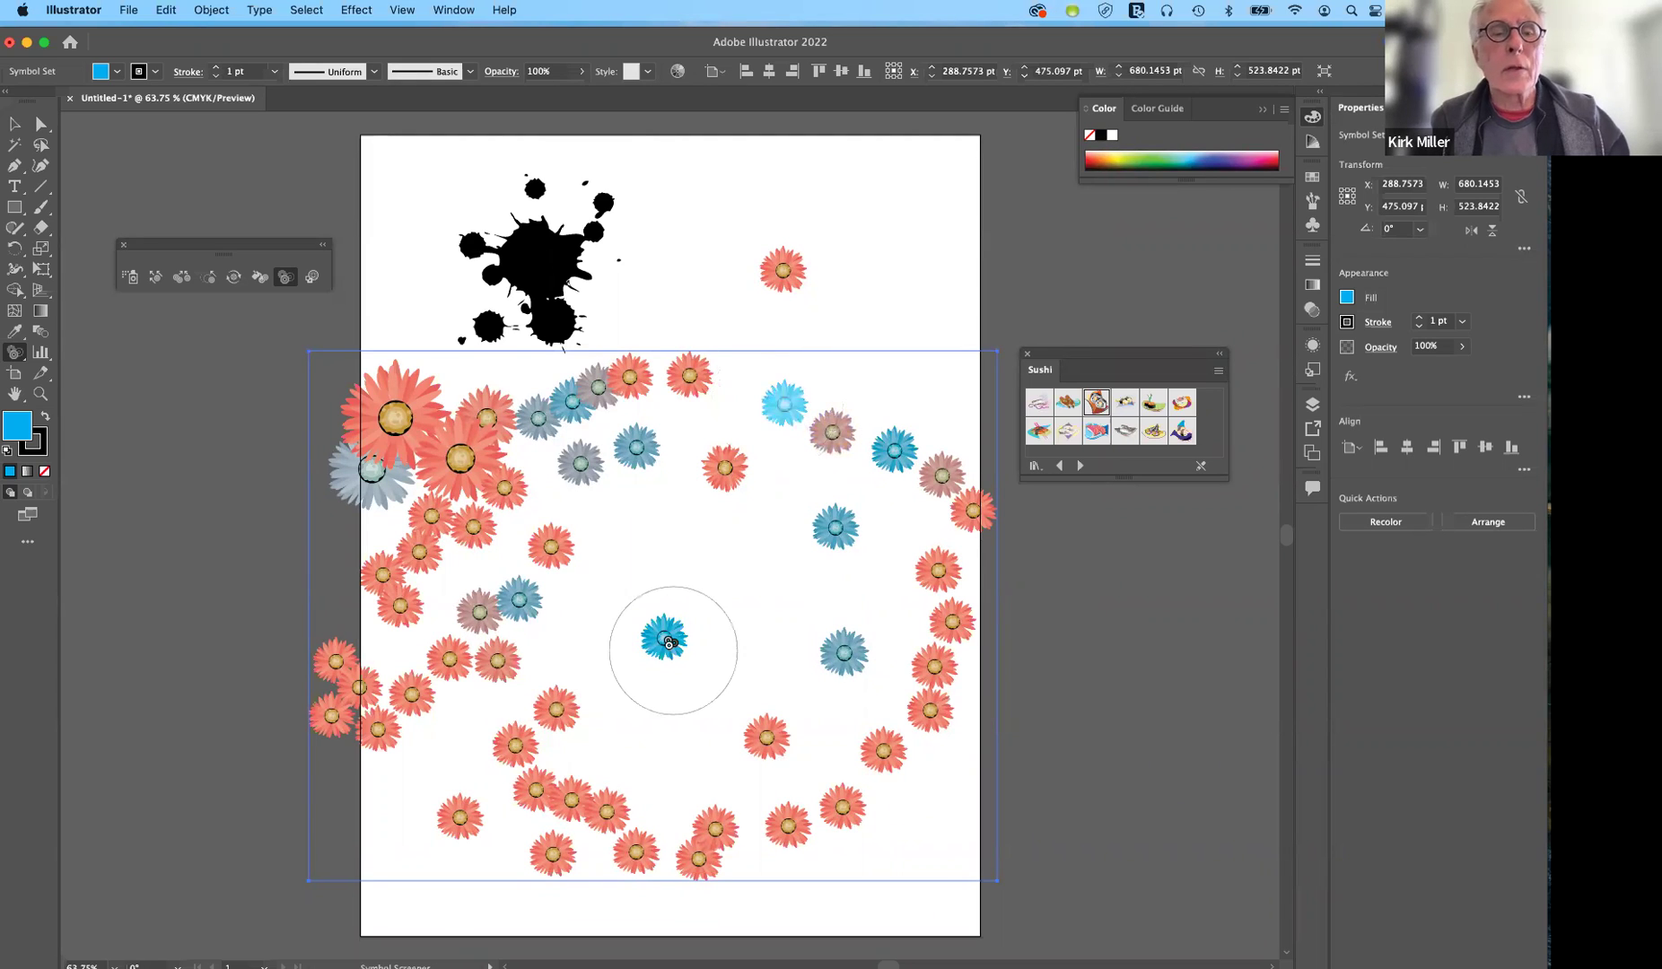
Enlarge the blue flower in the middle of the set with the Symbol Sizer, and fade and restore it with the Symbol Screener.
click(208, 278)
drag(668, 646, 669, 643)
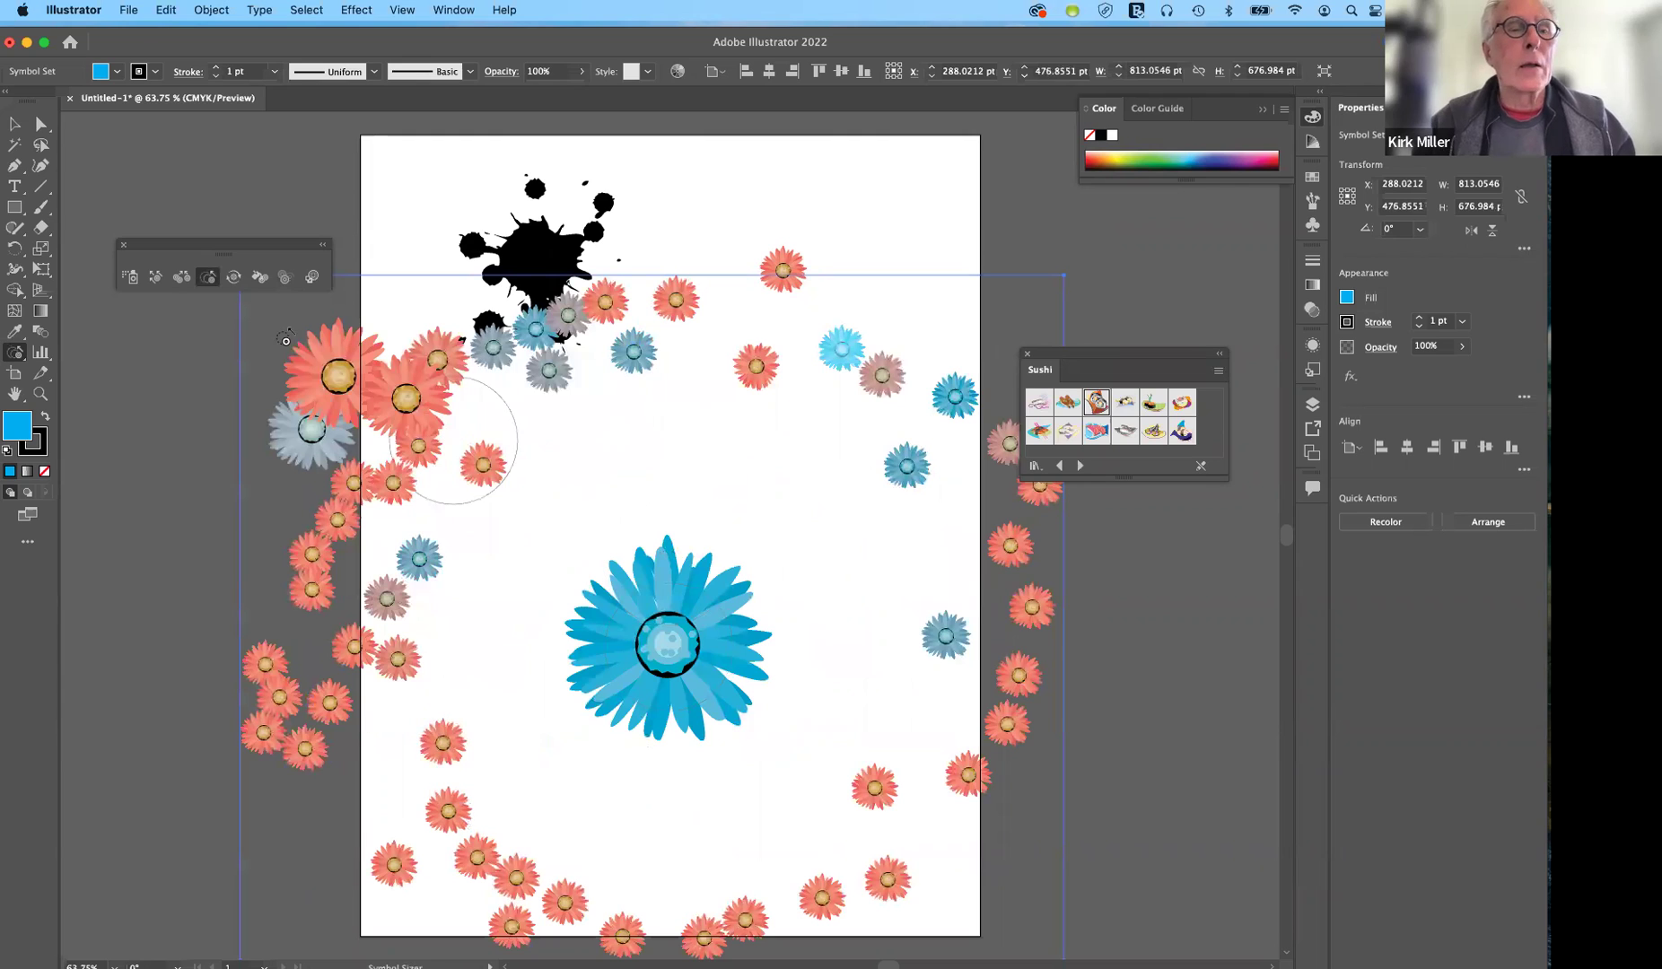
click(284, 278)
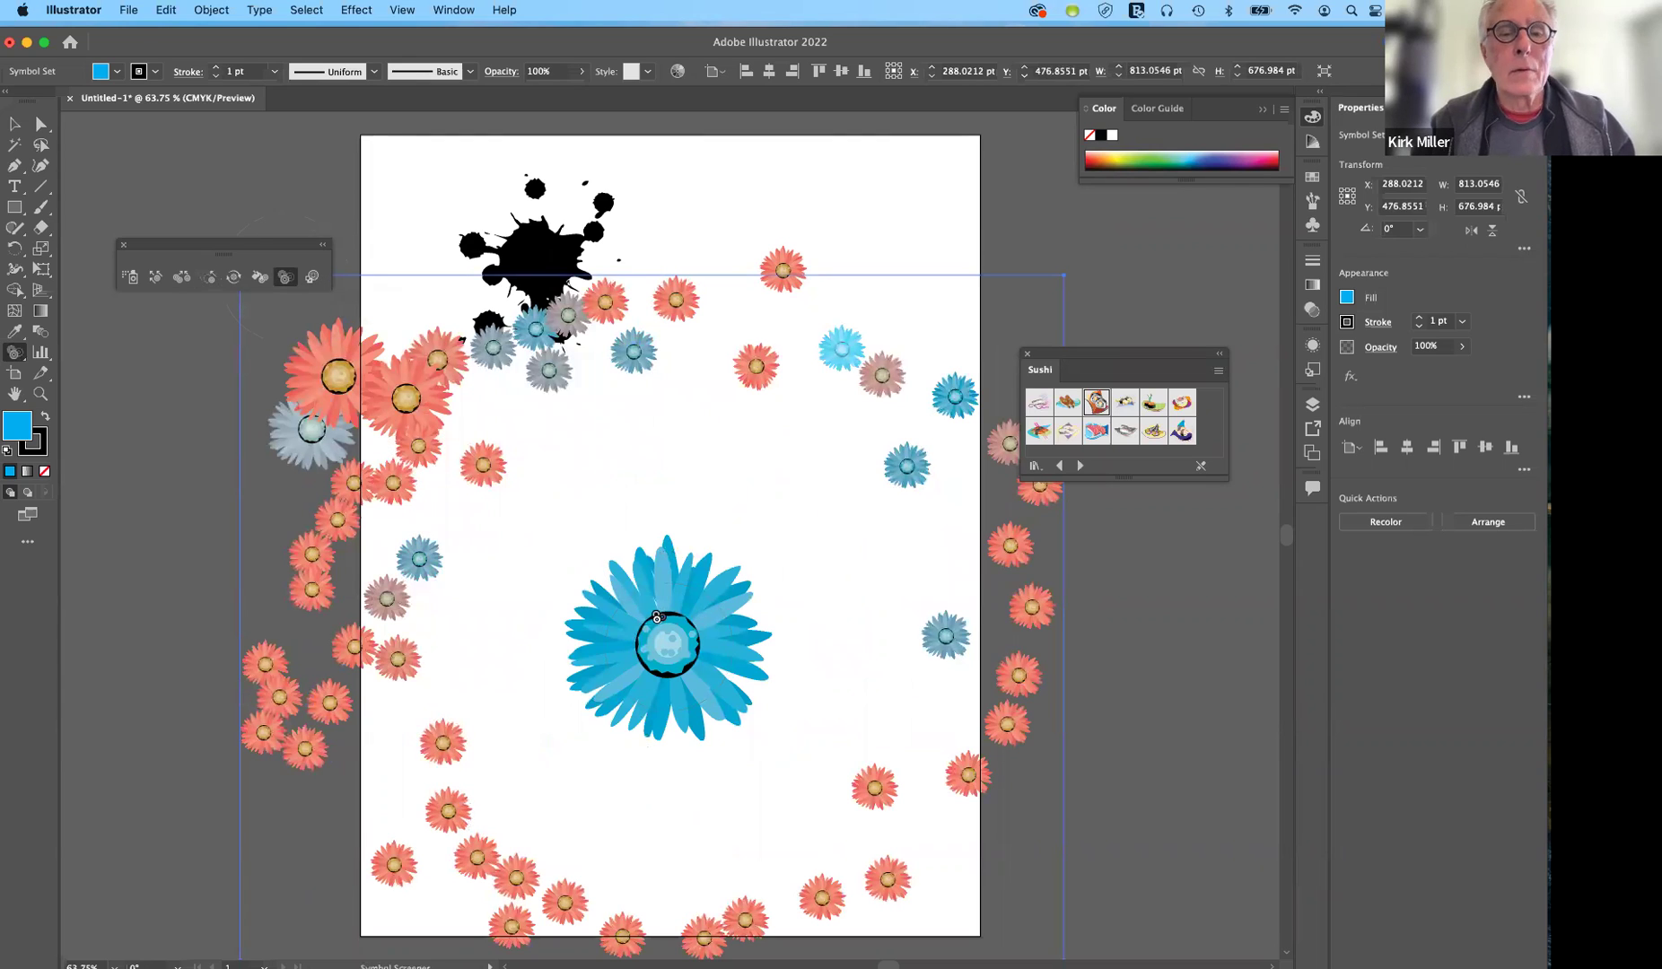
mouse_move(679, 604)
mouse_down()
mouse_move(734, 528)
mouse_move(747, 471)
mouse_move(686, 568)
mouse_up()
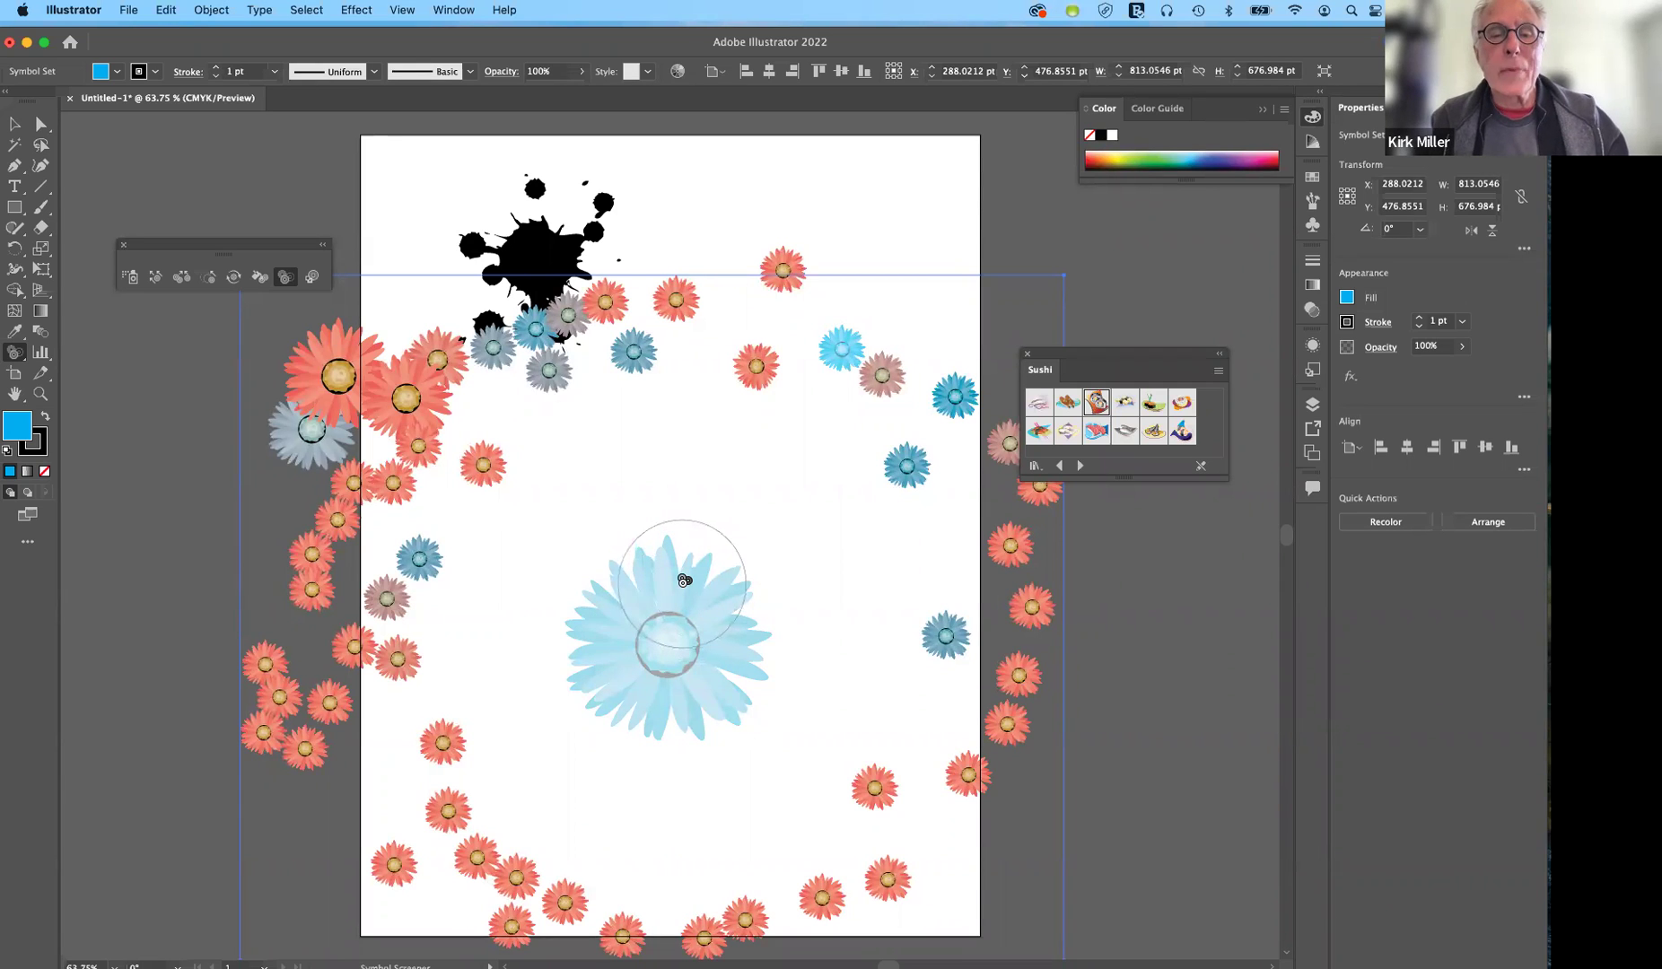
drag(686, 587, 686, 588)
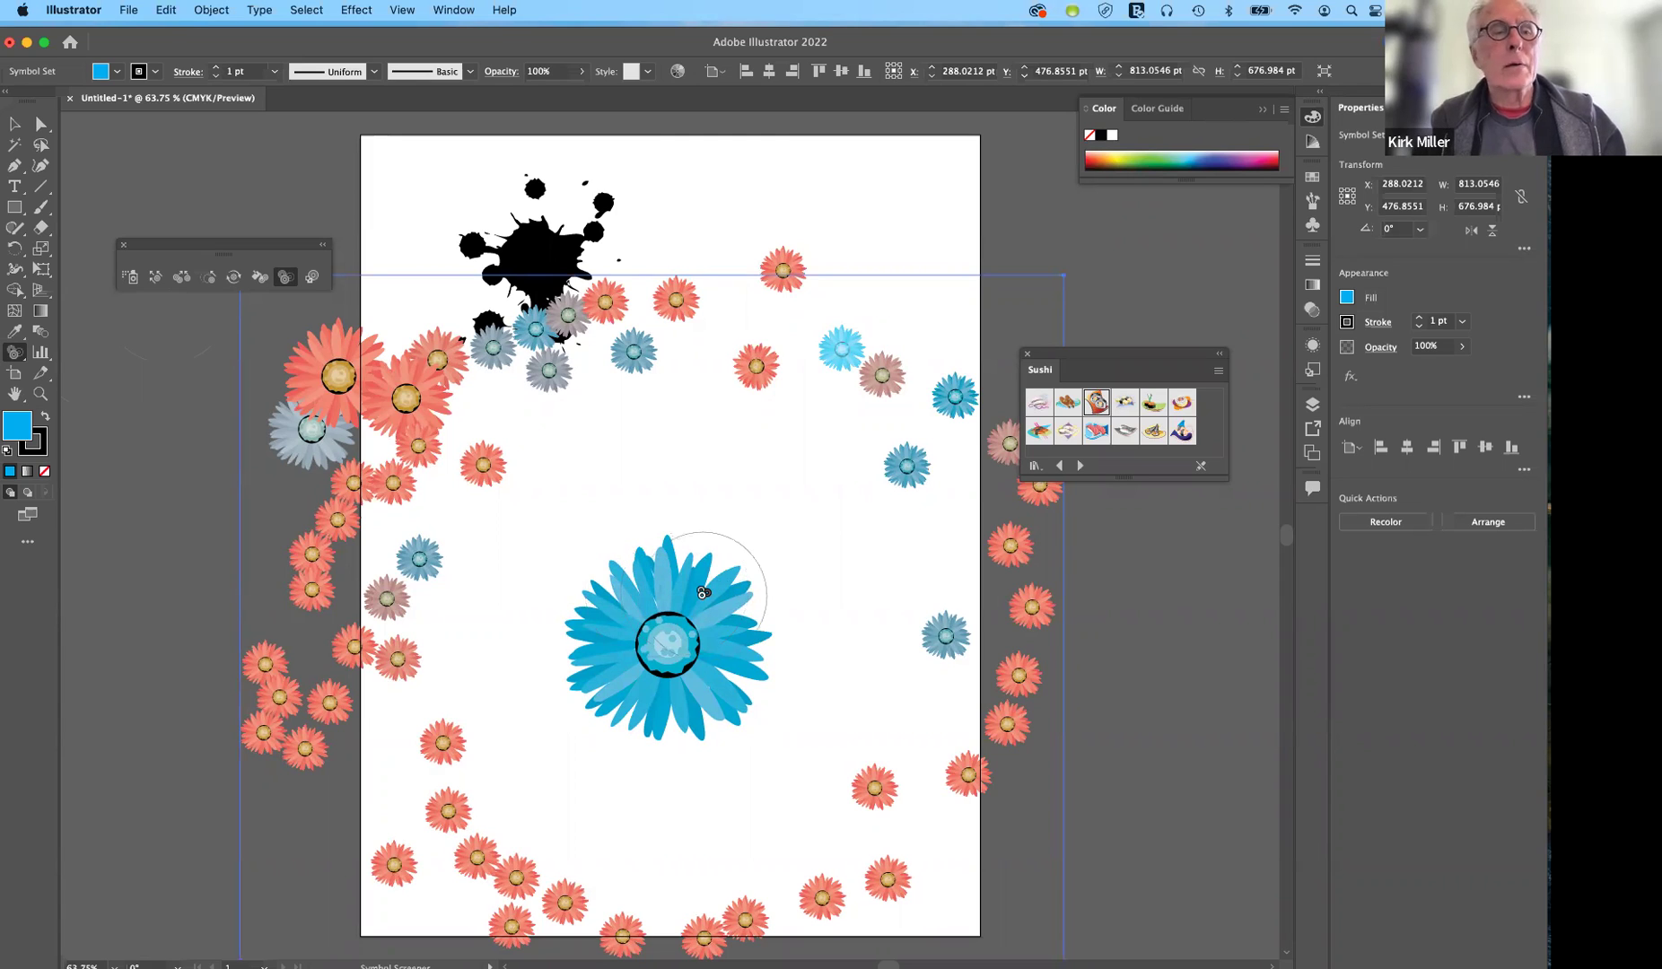
Remove the flower set from the artboard and open the Celebration symbol library, enlarged to show all its symbols.
click(549, 555)
key(super+shift+a)
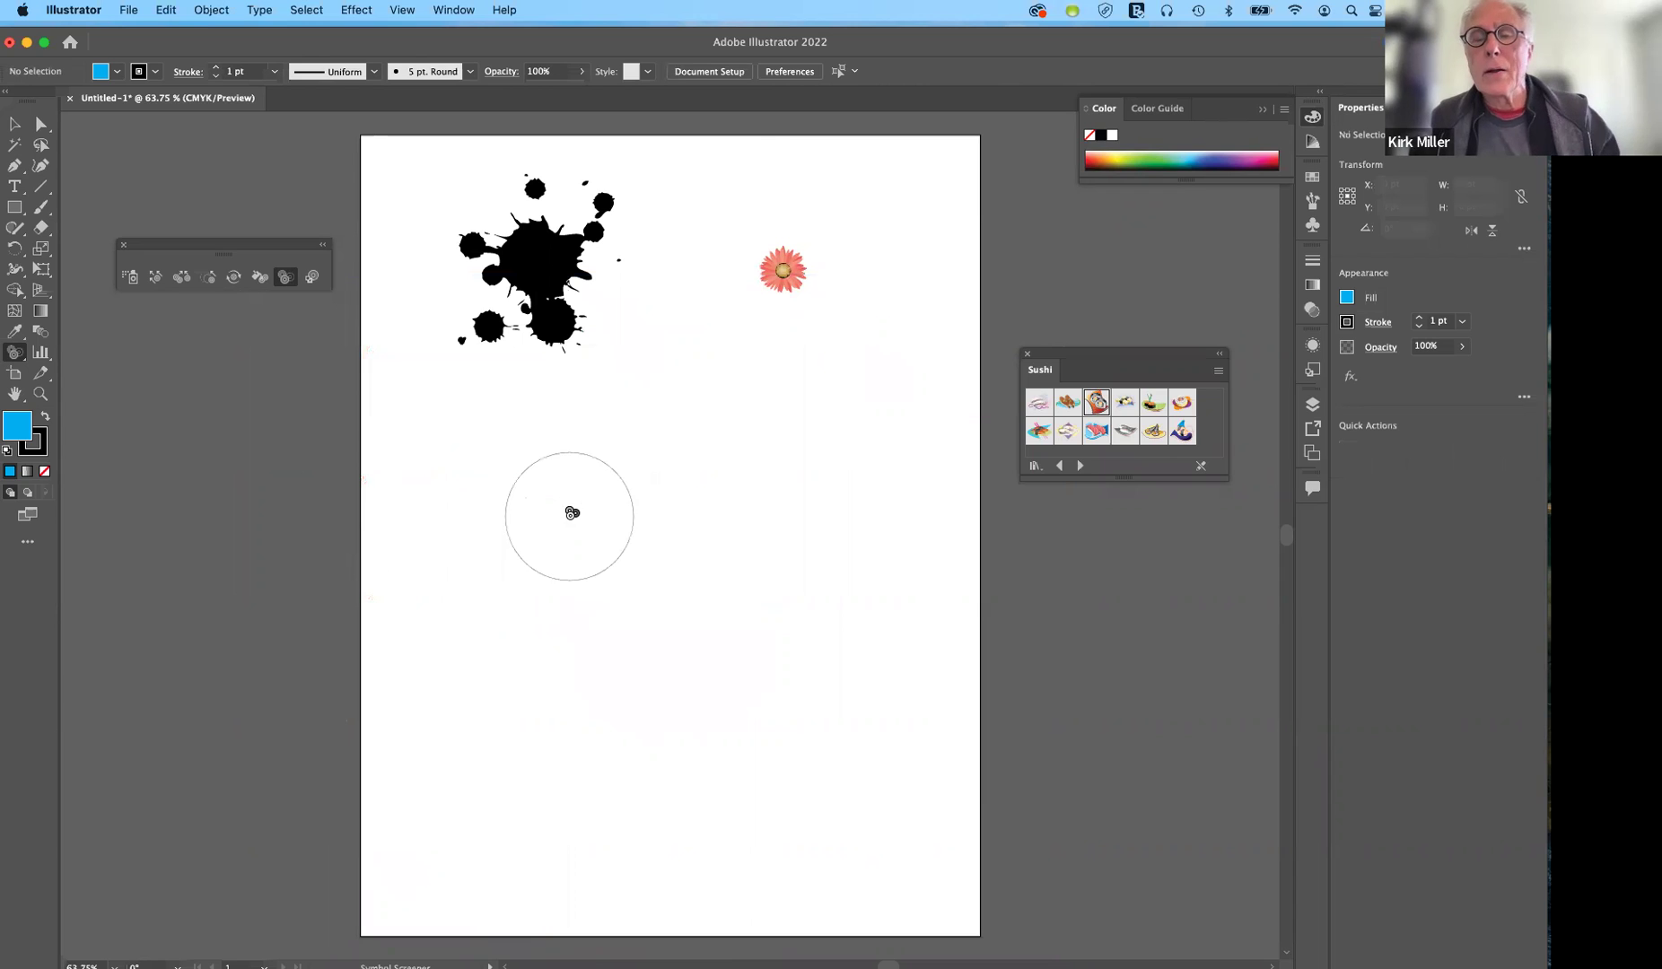
click(1033, 467)
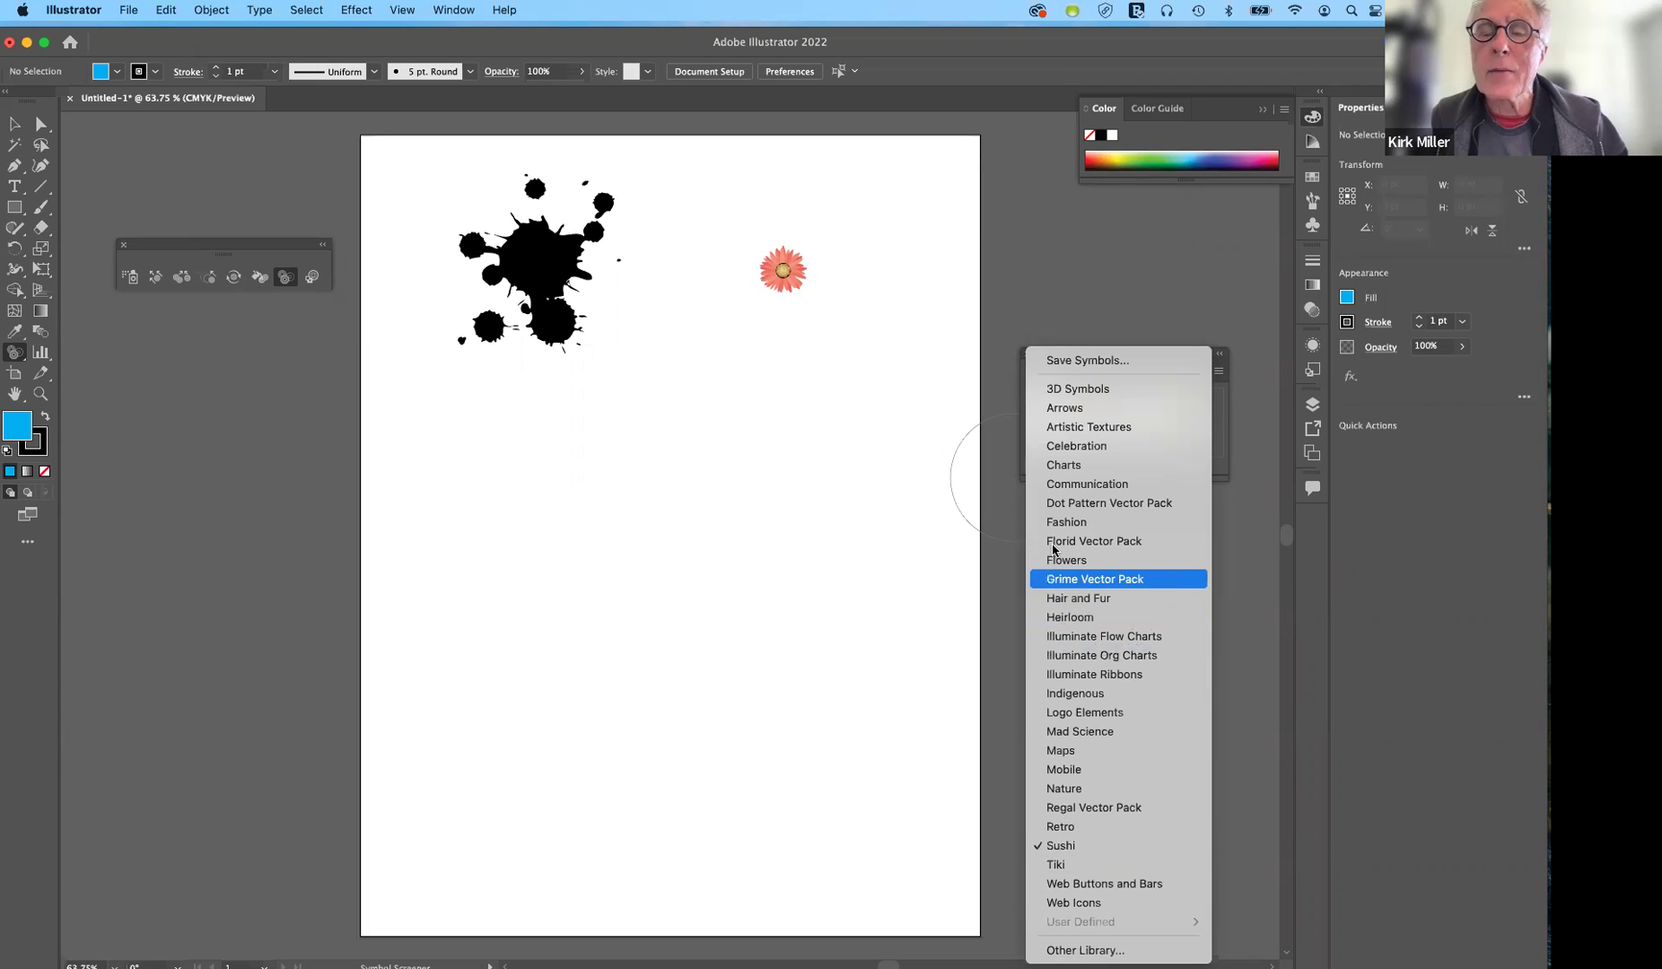
click(811, 502)
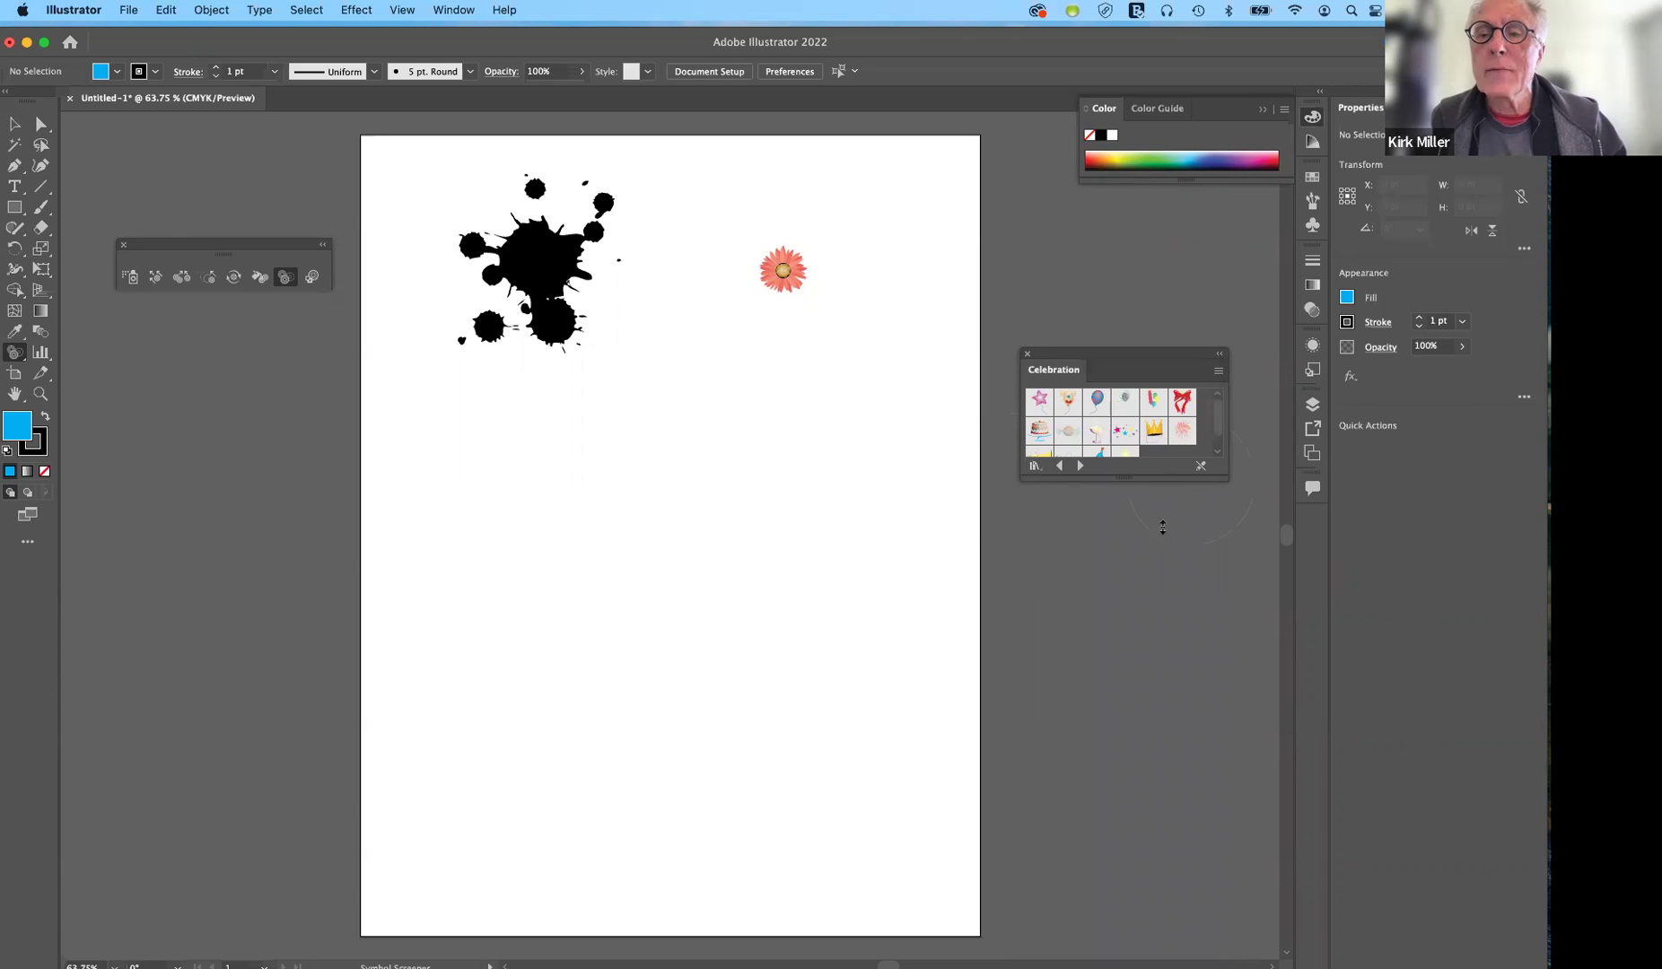
drag(1162, 527, 1158, 626)
Enlarge the brush and spray the star confetti symbol in winding strokes across the middle of the artboard with the Symbol Sprayer.
click(1124, 433)
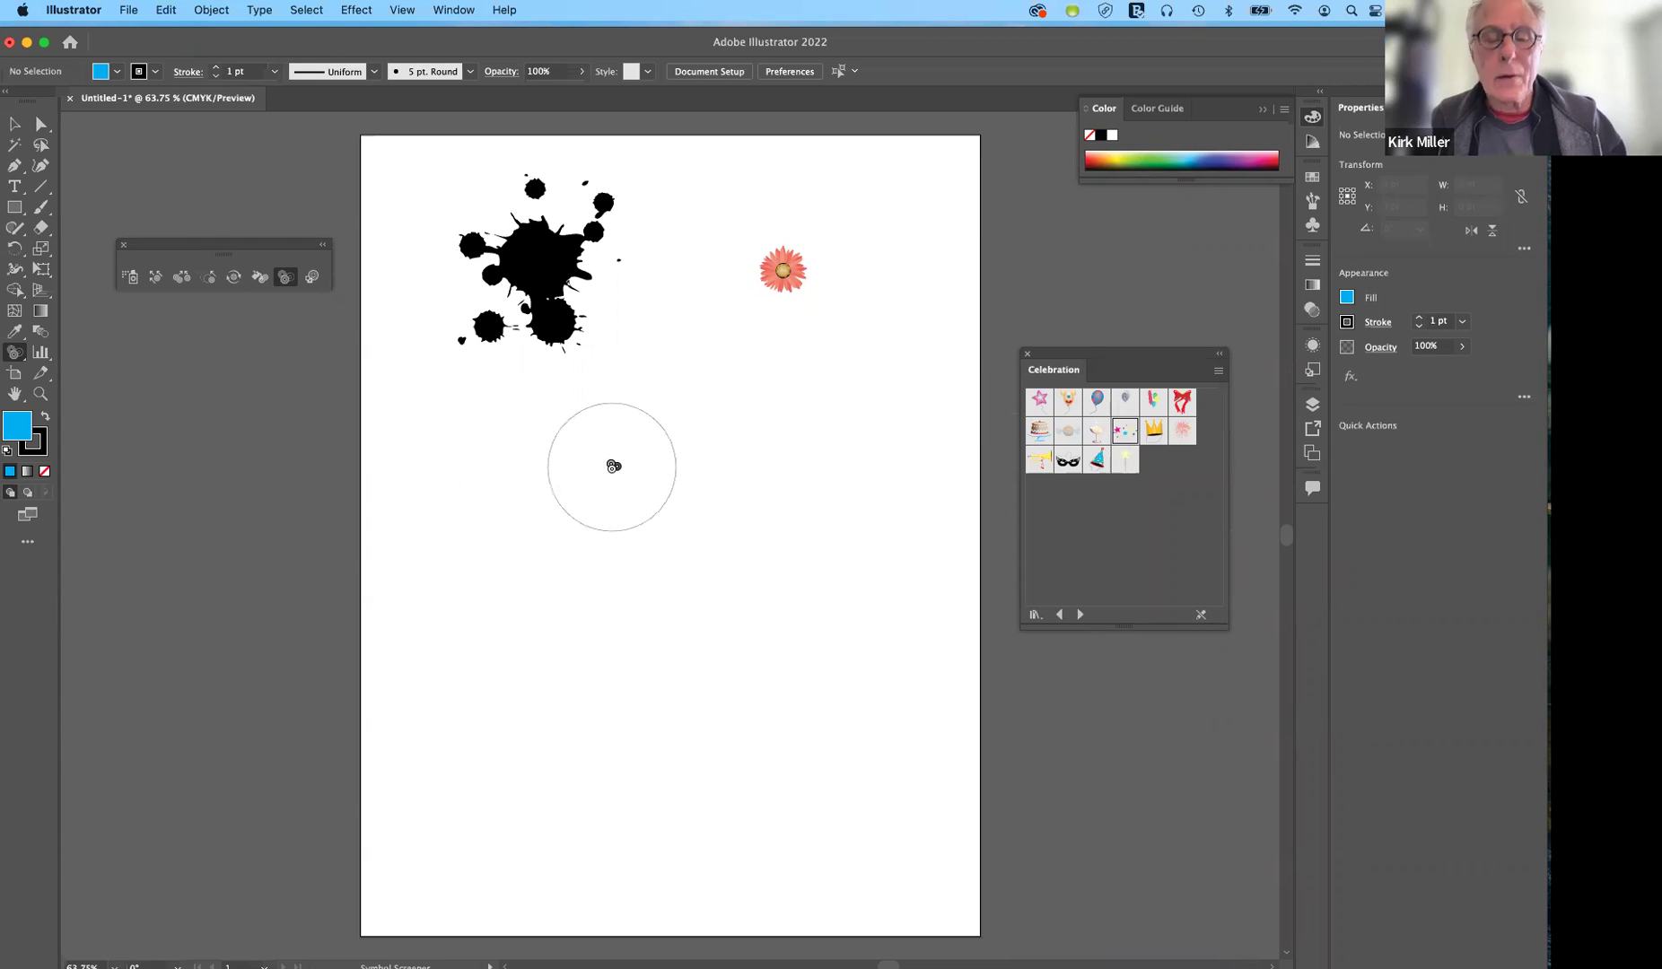
key(bracketright)
key(bracketright)
key(bracketright)
key(bracketright)
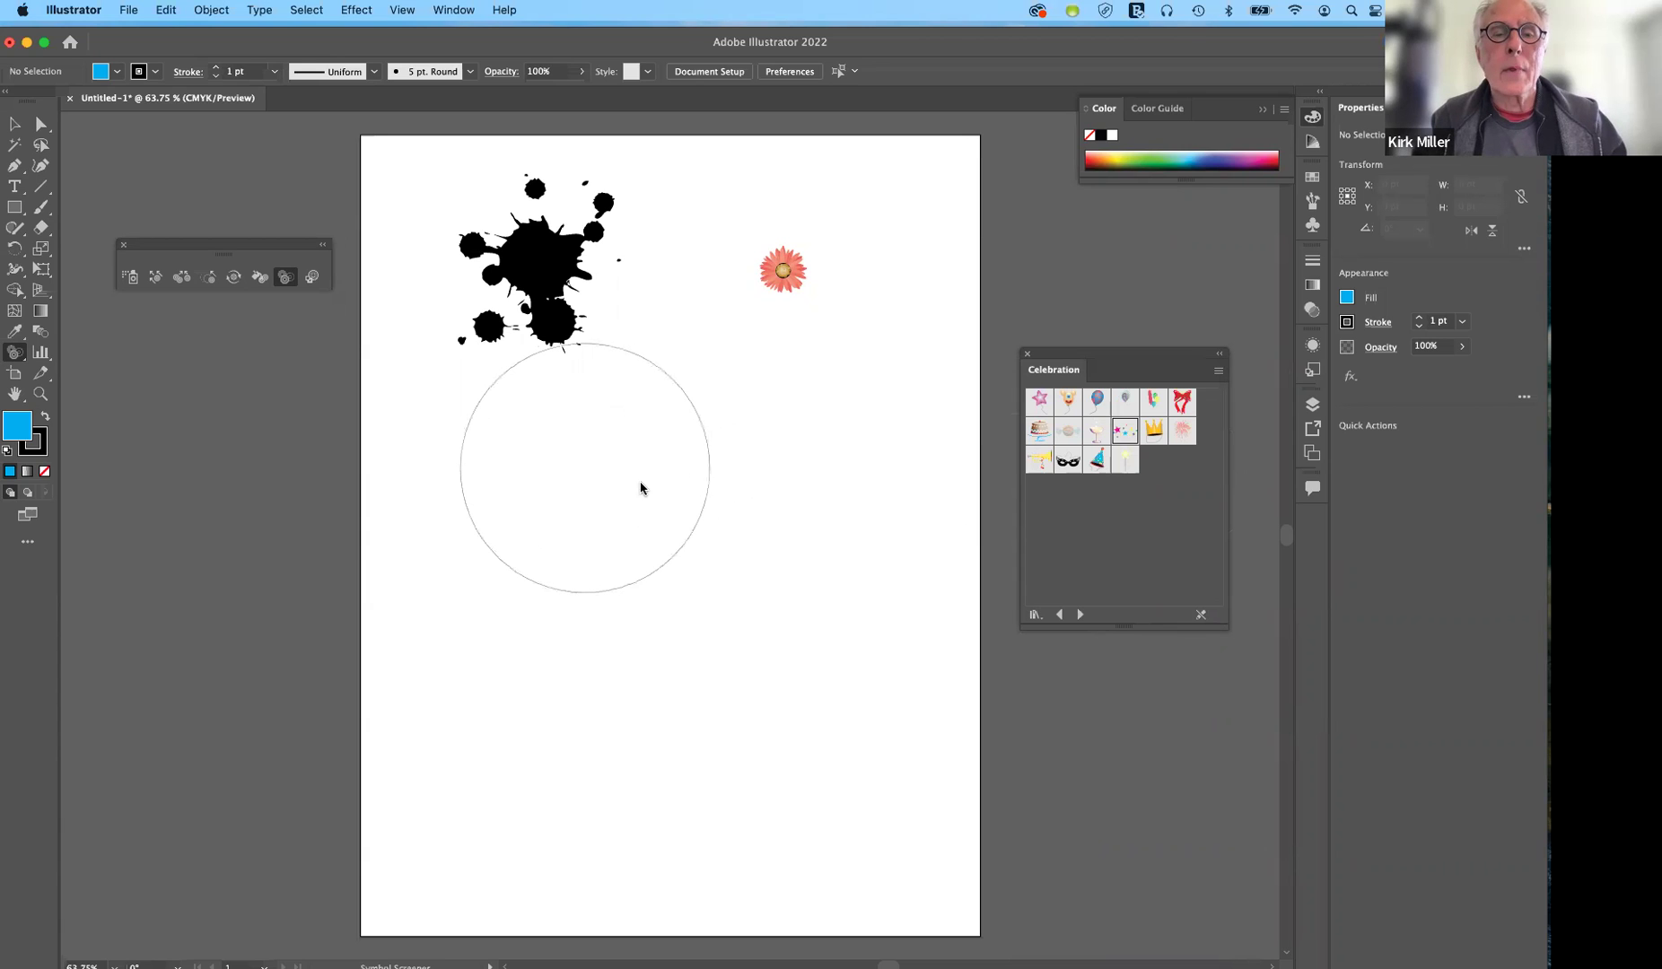
click(586, 466)
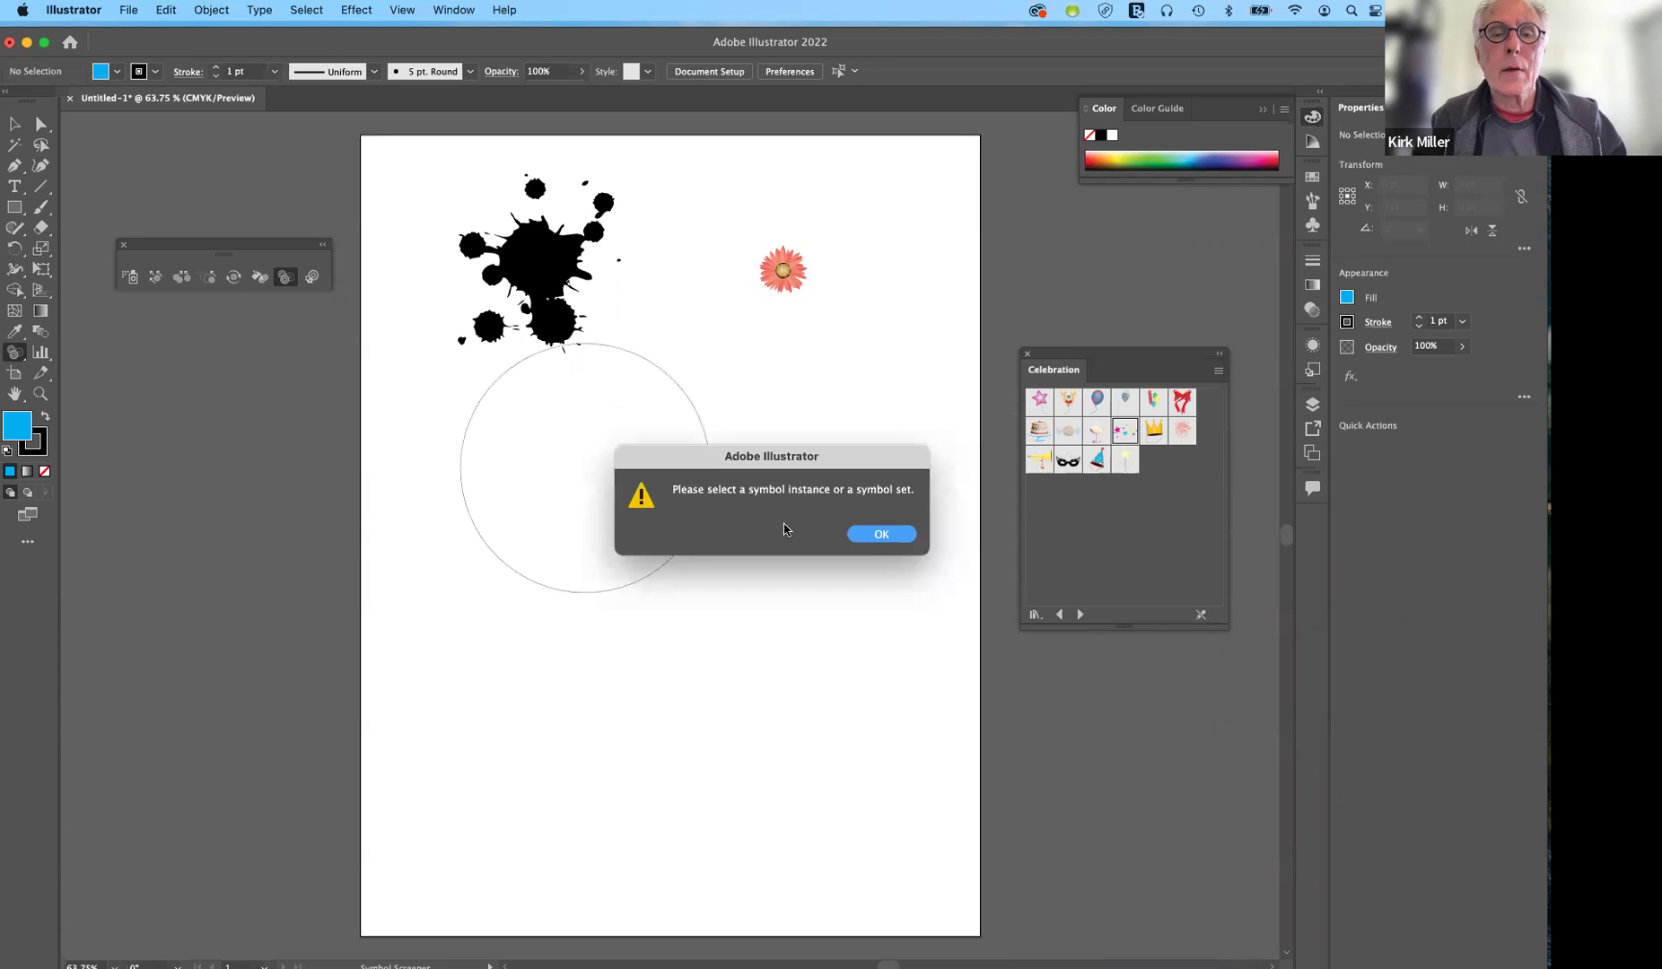
click(875, 535)
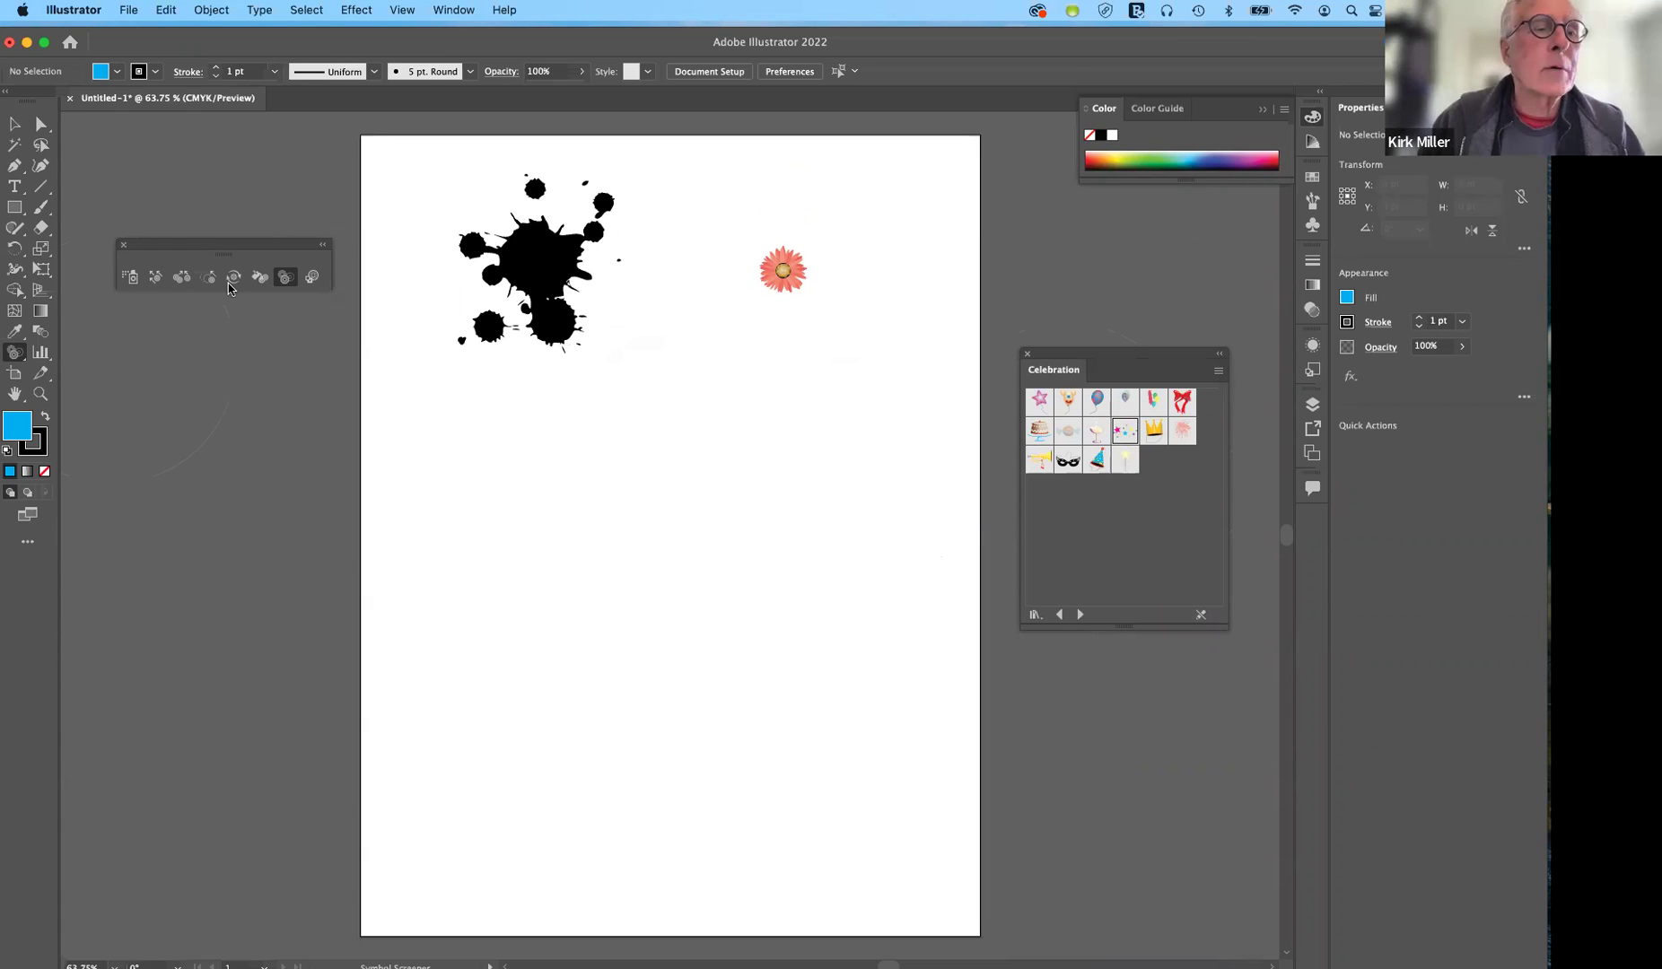
click(131, 277)
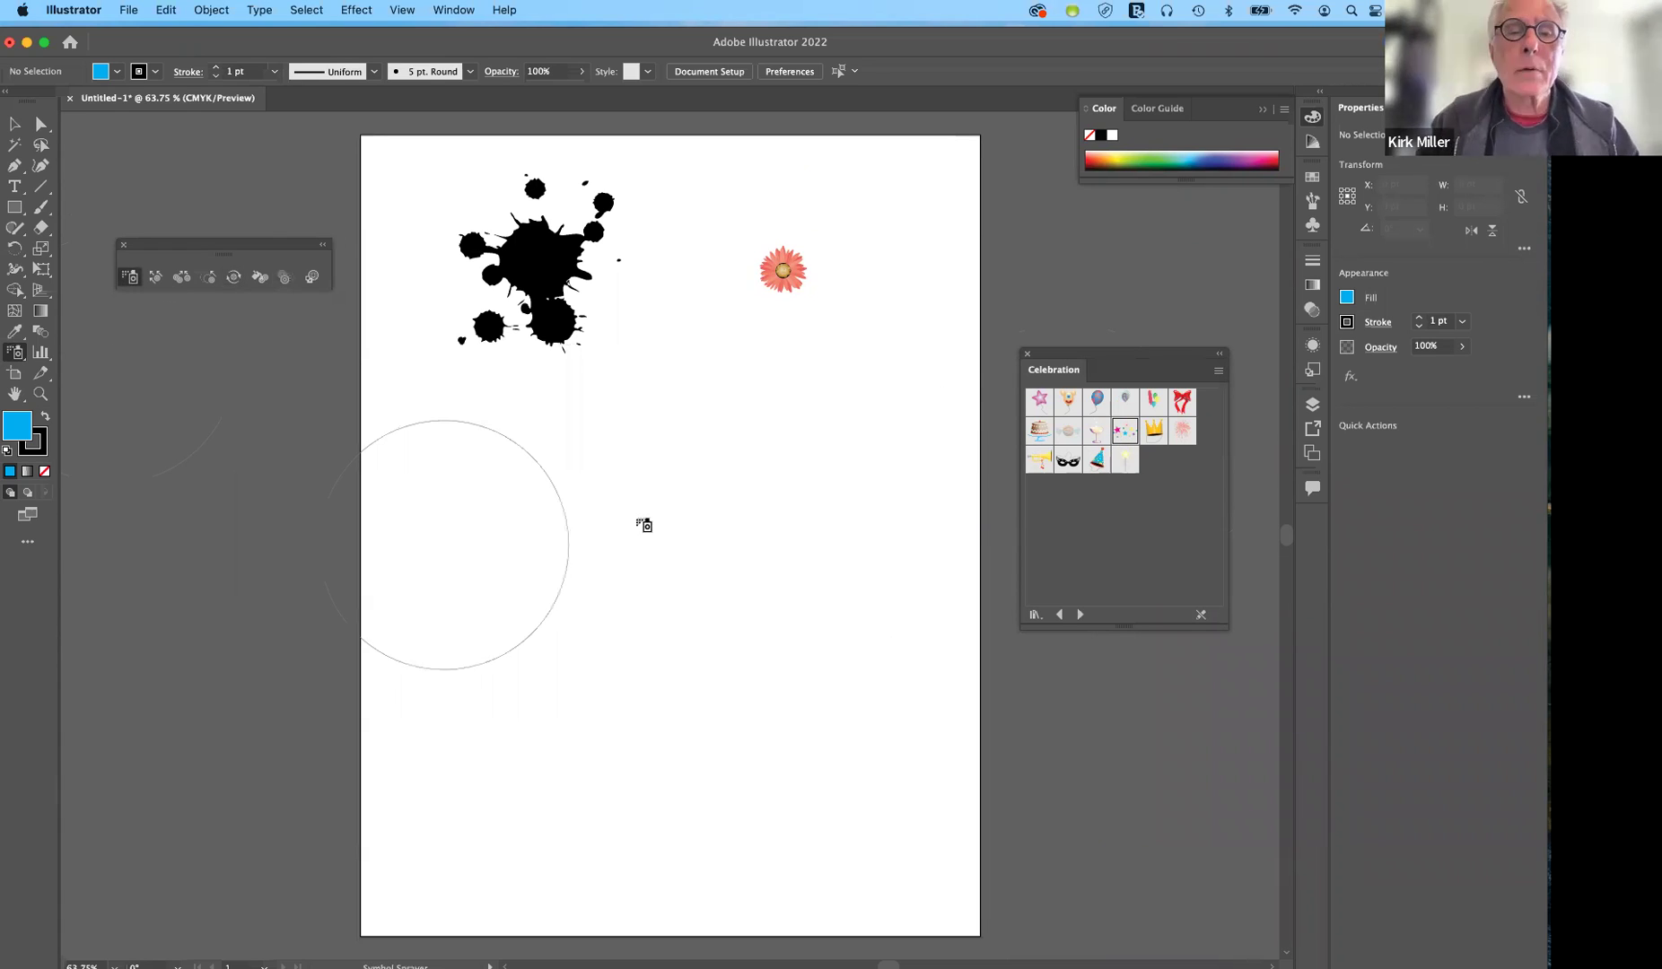
mouse_move(598, 482)
mouse_down()
mouse_move(731, 511)
mouse_move(758, 628)
mouse_up()
mouse_move(519, 645)
mouse_down()
mouse_move(671, 738)
mouse_move(730, 415)
mouse_move(704, 386)
mouse_up()
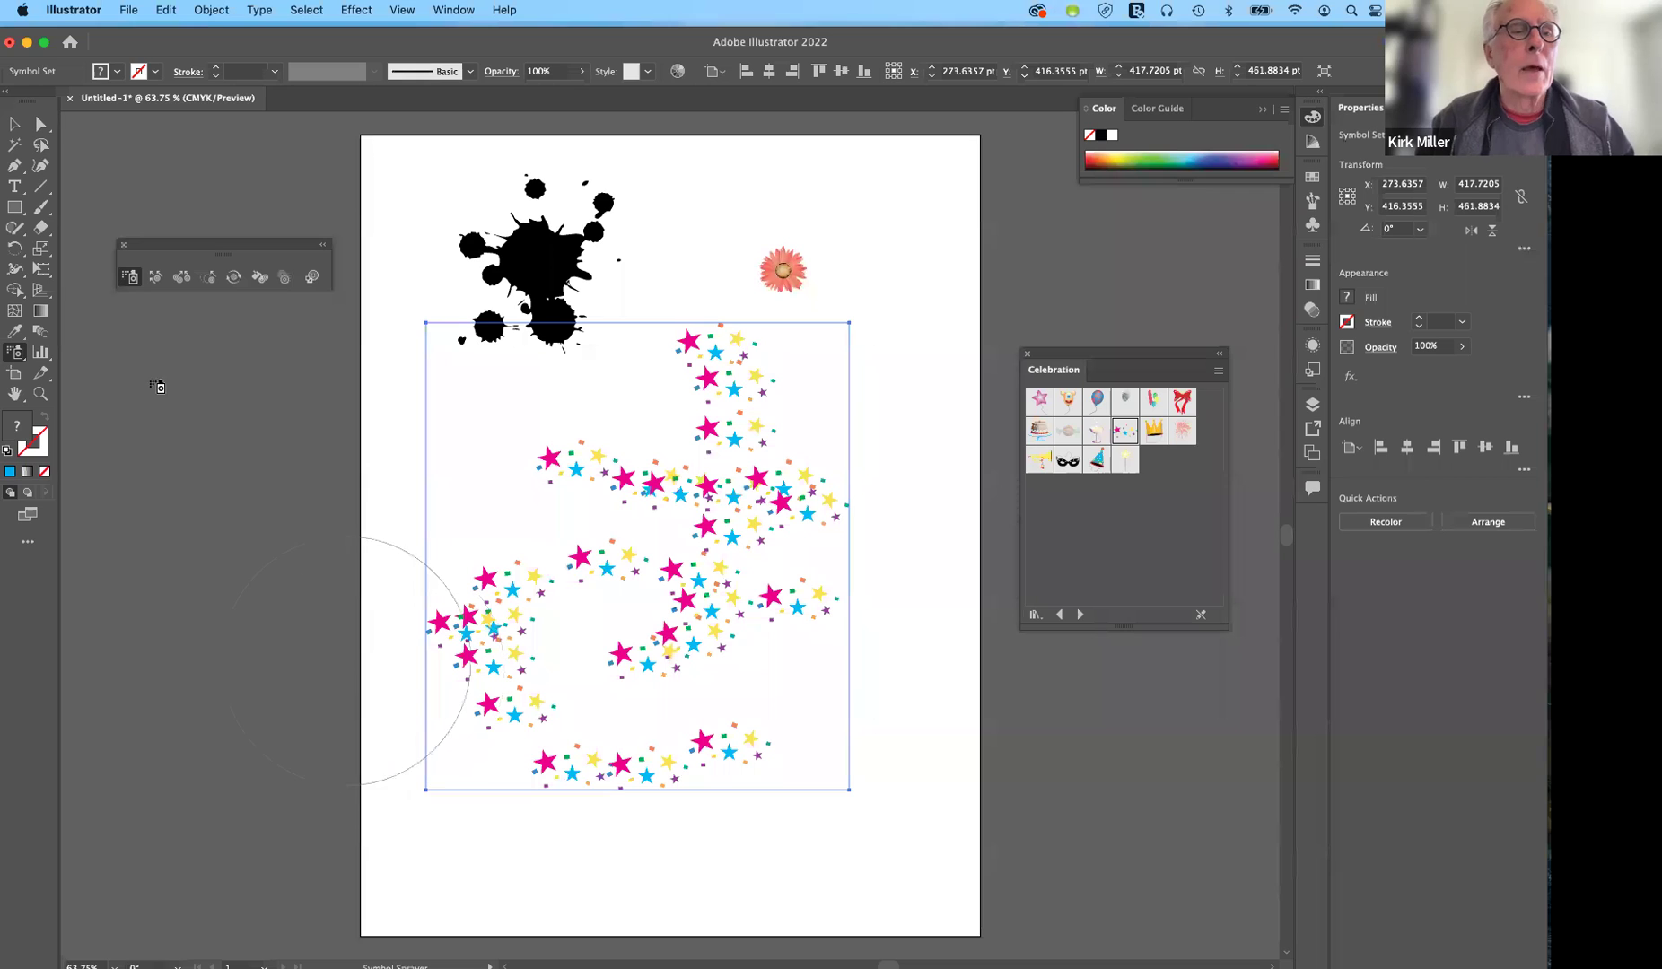
Push confetti symbols in the upper and lower parts of the set outward with the Symbol Shifter.
click(155, 278)
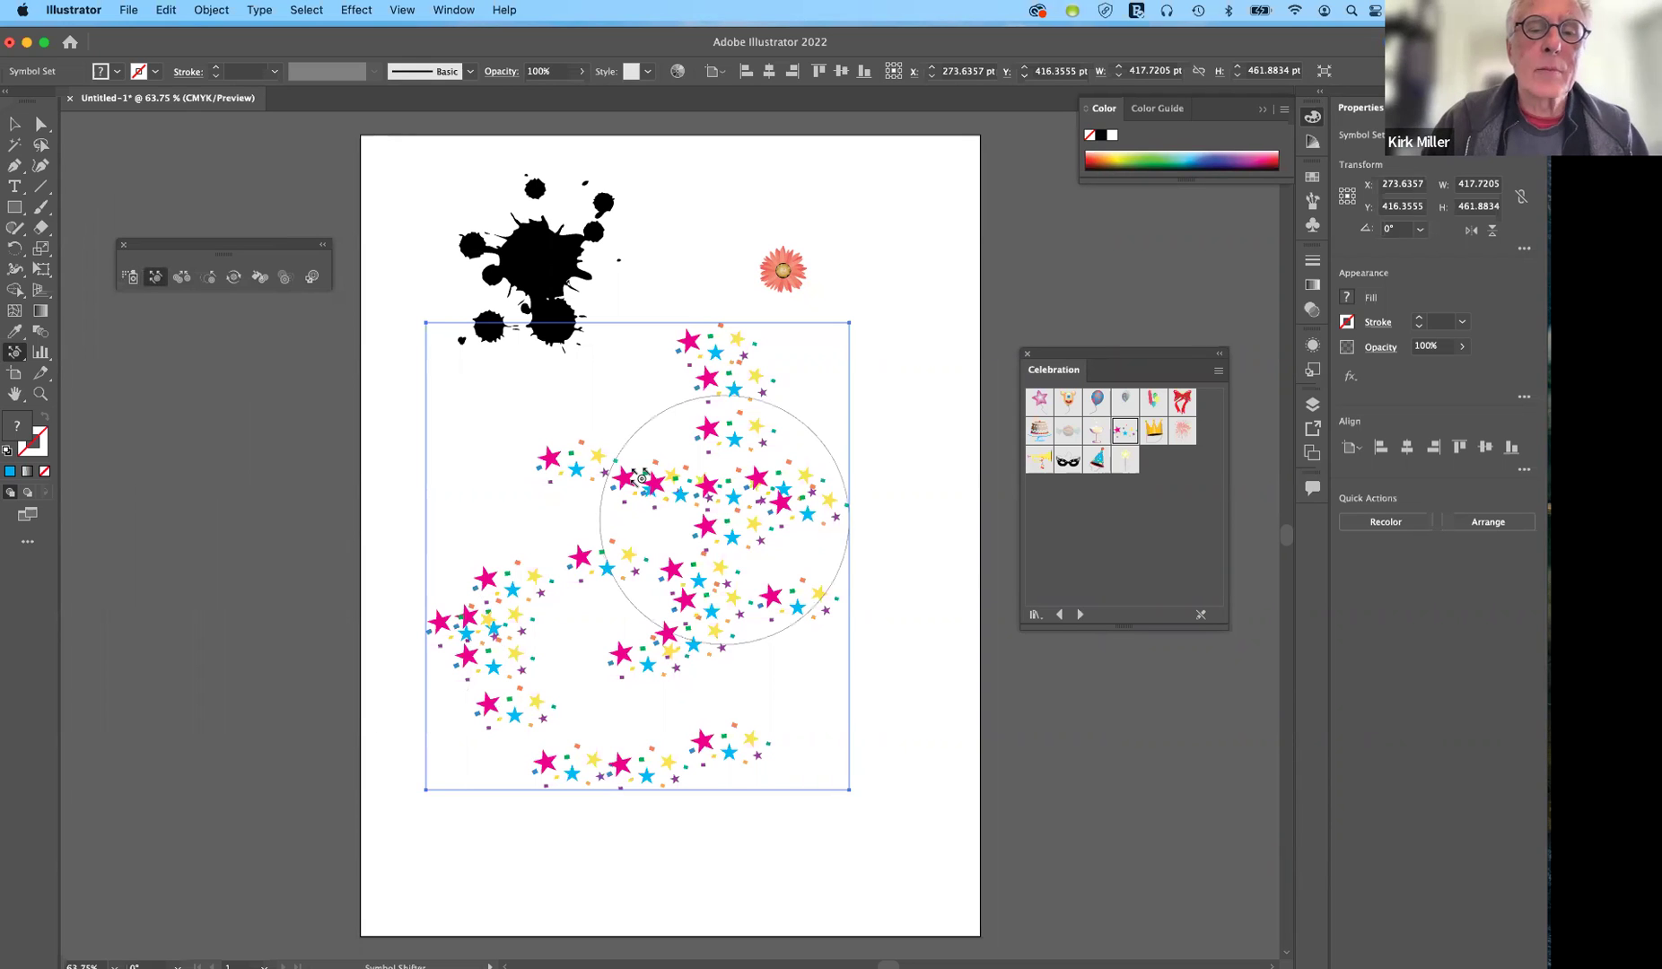
mouse_move(638, 438)
mouse_down()
mouse_move(601, 448)
mouse_move(575, 503)
mouse_move(508, 477)
mouse_move(620, 404)
mouse_up()
mouse_move(736, 359)
mouse_down()
mouse_move(749, 341)
mouse_move(831, 345)
mouse_up()
mouse_move(758, 406)
mouse_down()
mouse_move(705, 405)
mouse_move(733, 672)
mouse_move(693, 756)
mouse_move(707, 824)
mouse_move(736, 805)
mouse_up()
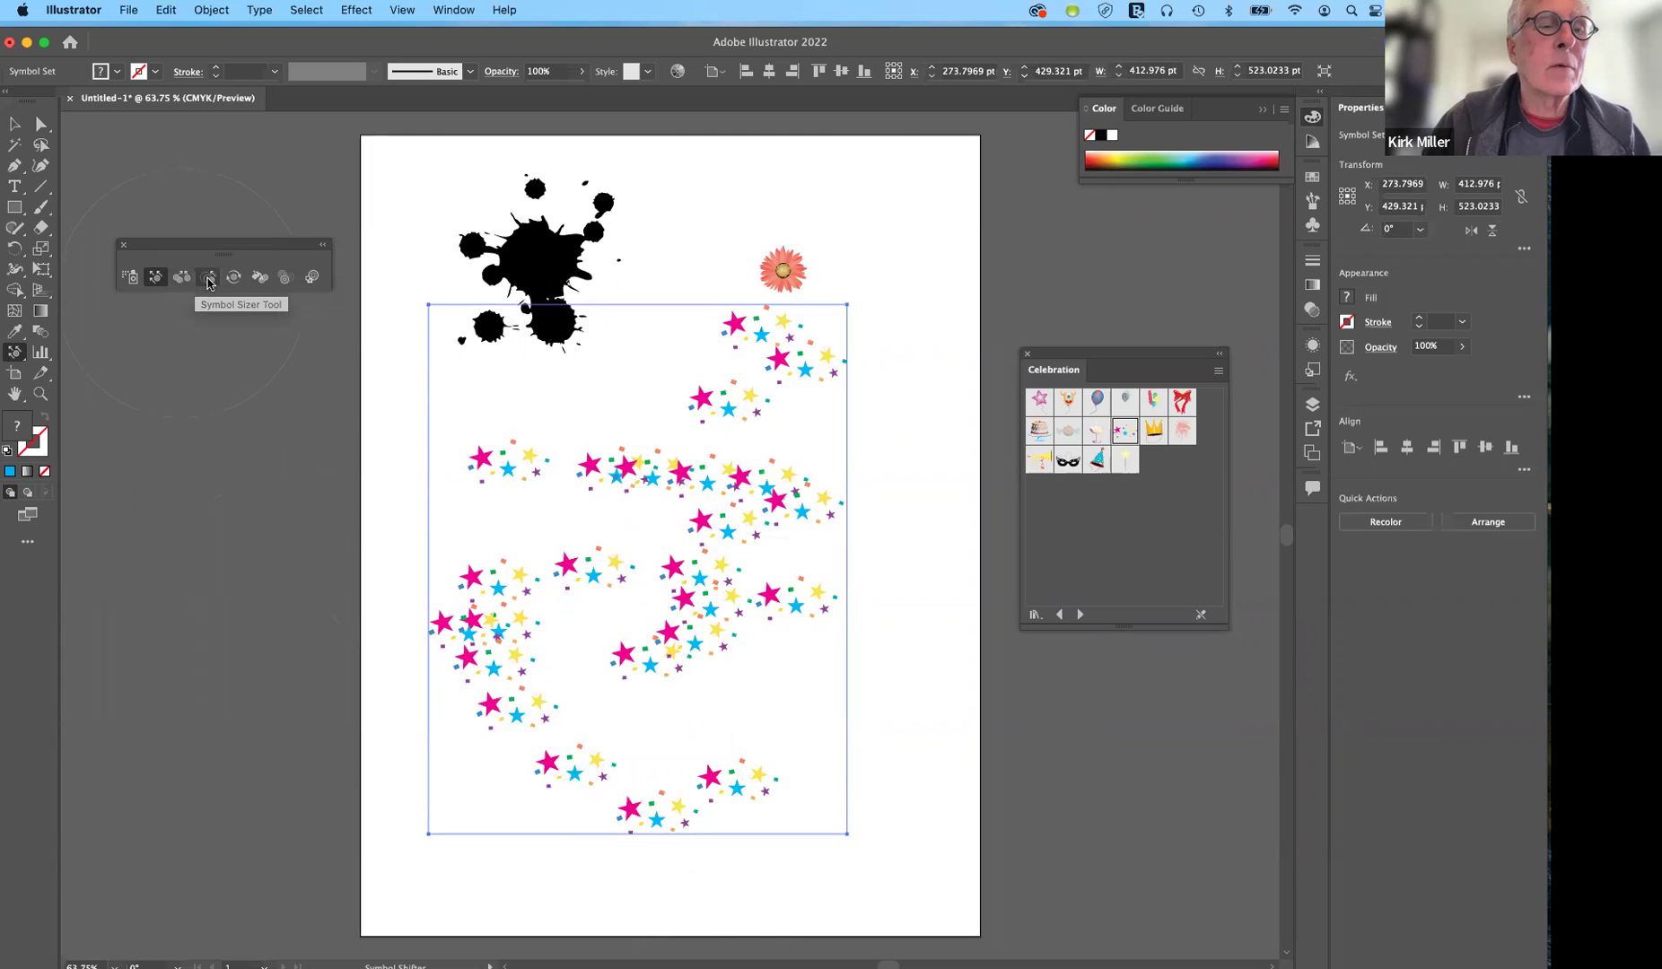
Enlarge the confetti symbols across the set, mostly along its left side, with the Symbol Sizer.
click(208, 278)
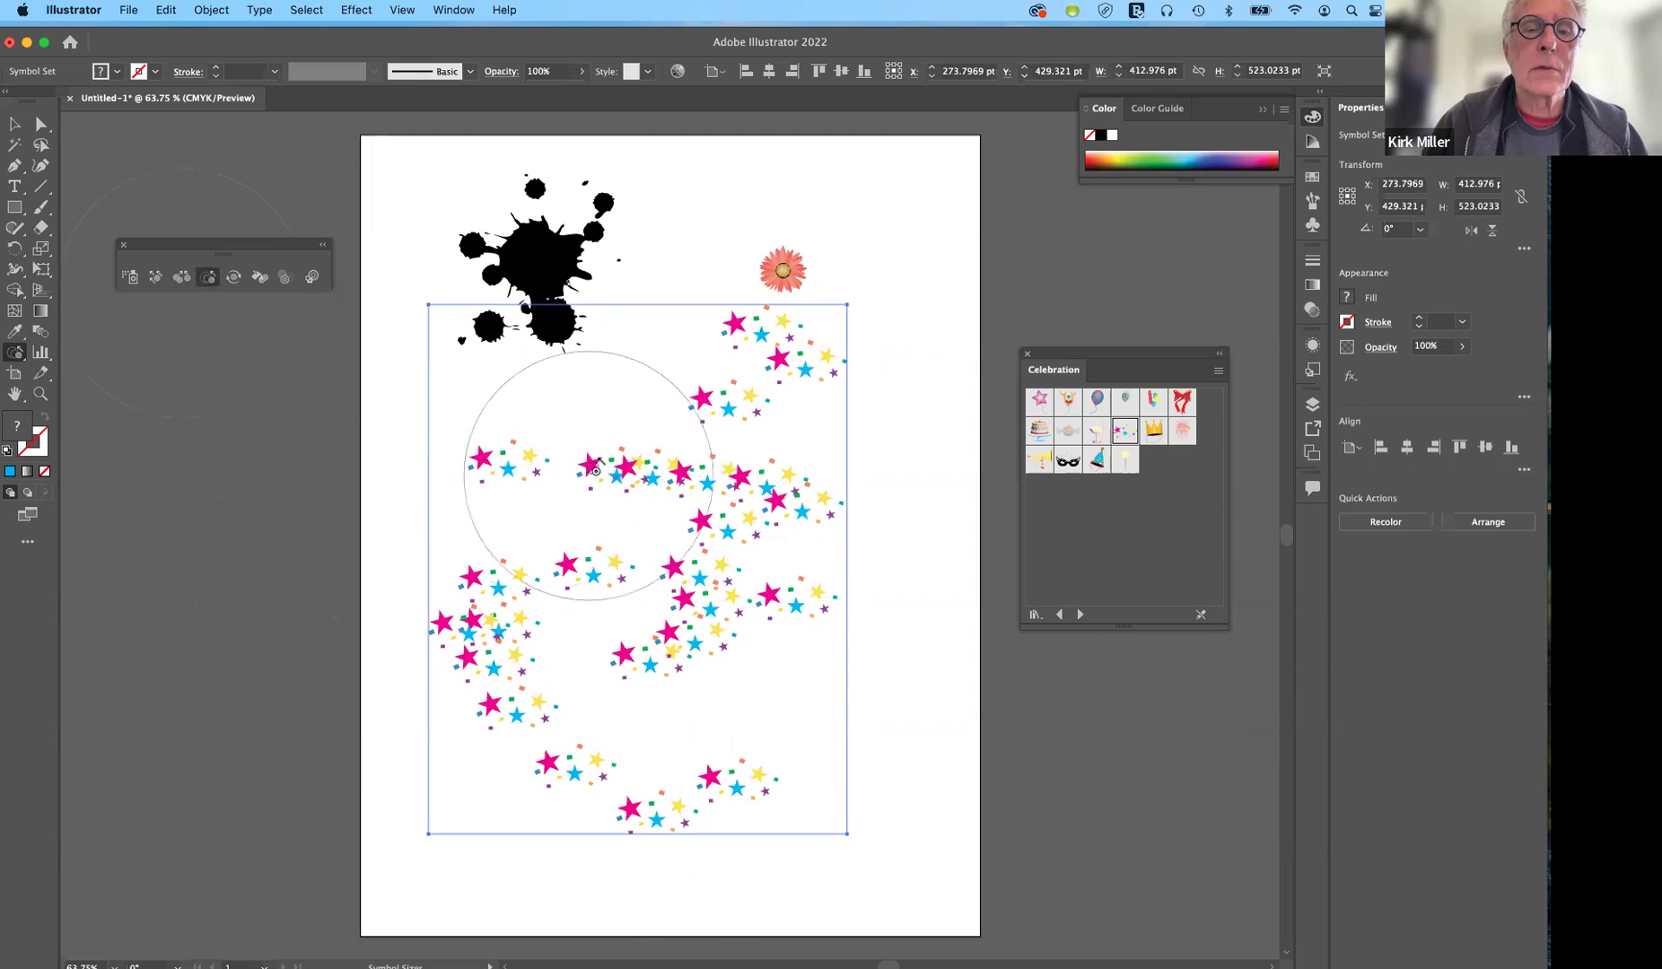
mouse_move(445, 538)
mouse_down()
mouse_move(500, 446)
mouse_move(556, 427)
mouse_up()
mouse_move(662, 583)
mouse_down()
mouse_move(727, 323)
mouse_move(610, 700)
mouse_move(534, 763)
mouse_move(501, 723)
mouse_move(474, 631)
mouse_move(471, 657)
mouse_move(704, 594)
mouse_move(793, 487)
mouse_up()
drag(652, 620, 491, 673)
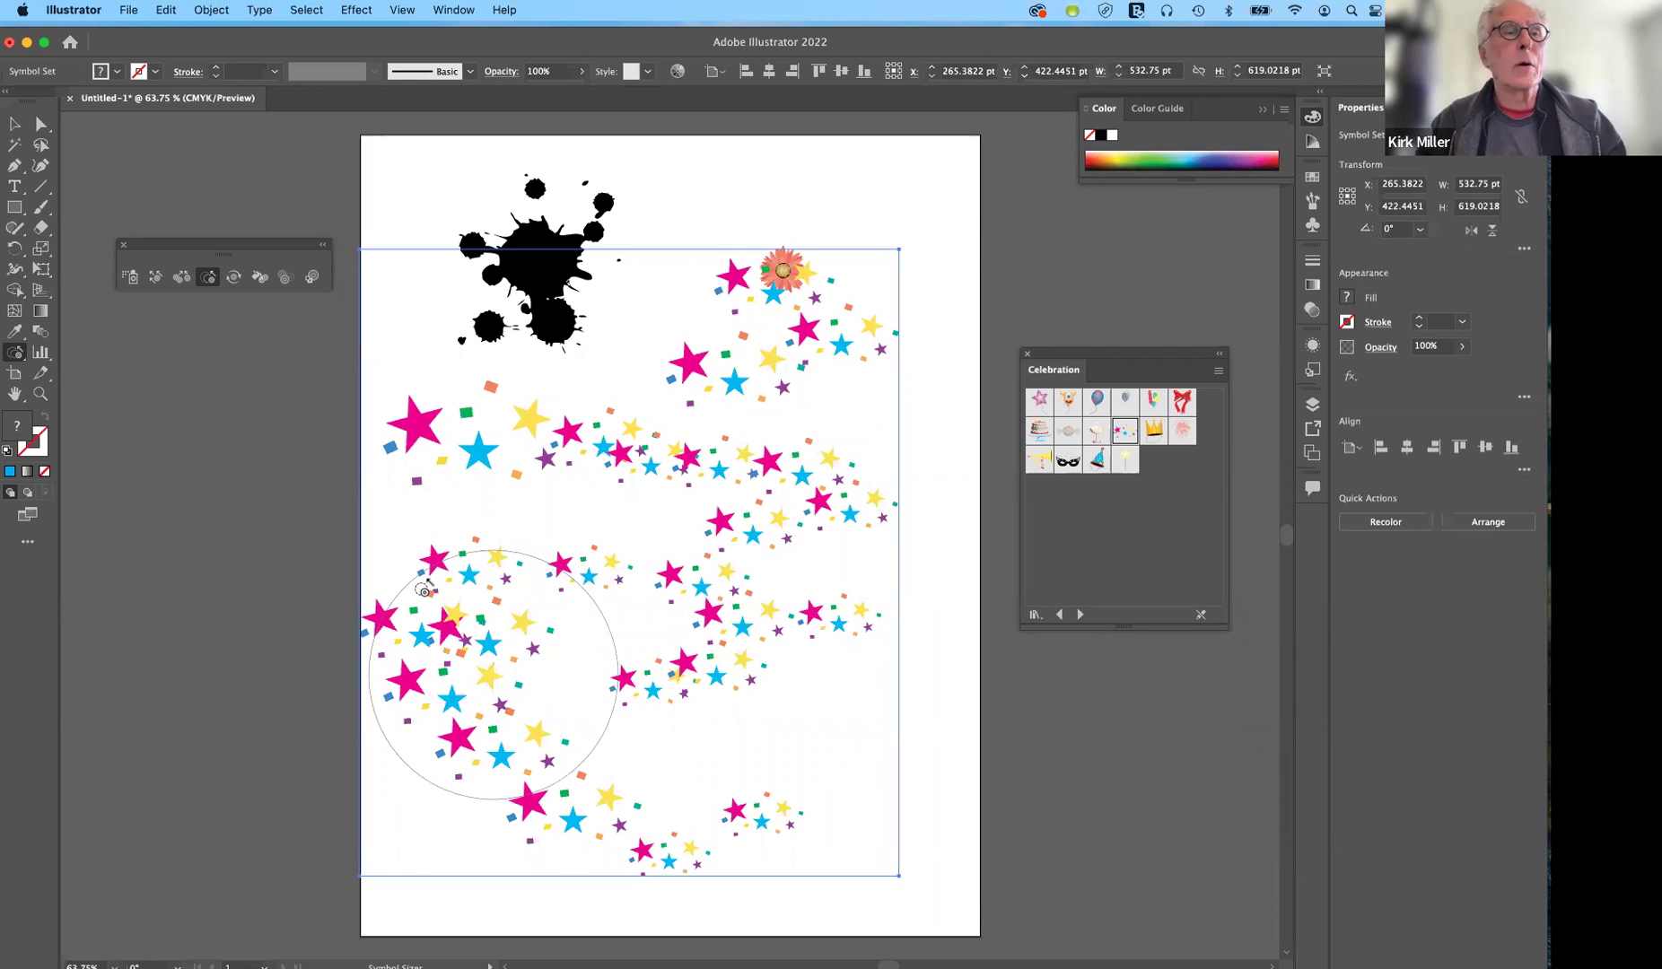
Try to directly select a single confetti symbol, and examine the symbol set's entry in the contents of Layer 1.
click(41, 123)
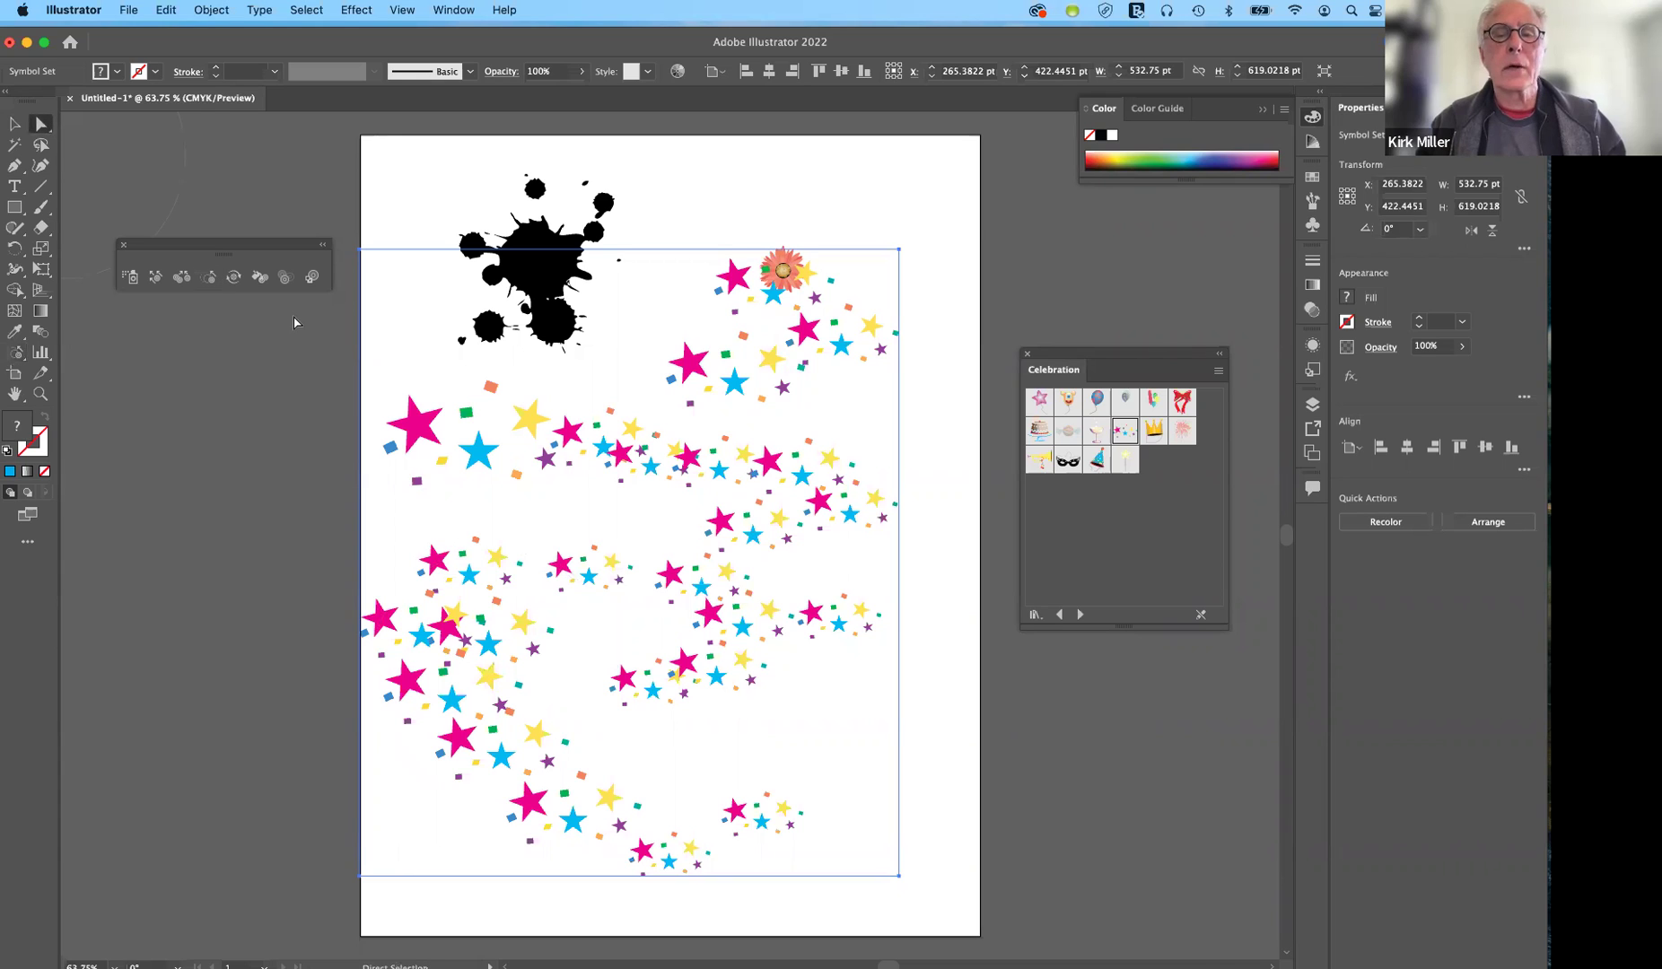
click(849, 516)
click(850, 516)
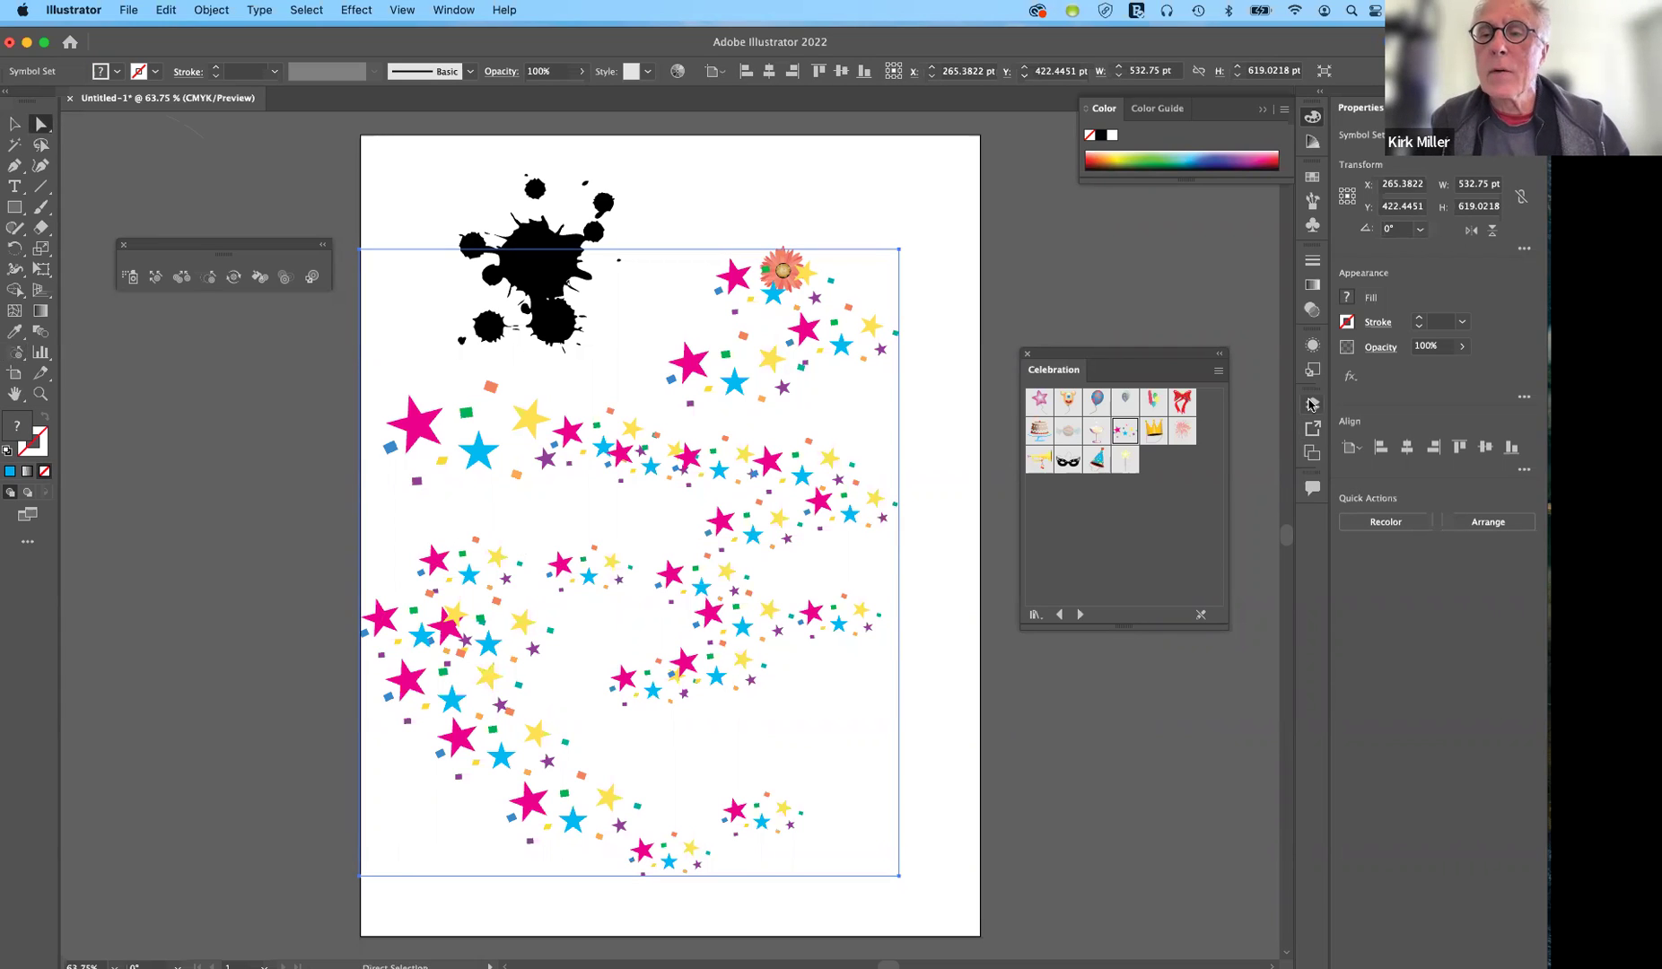
click(1310, 405)
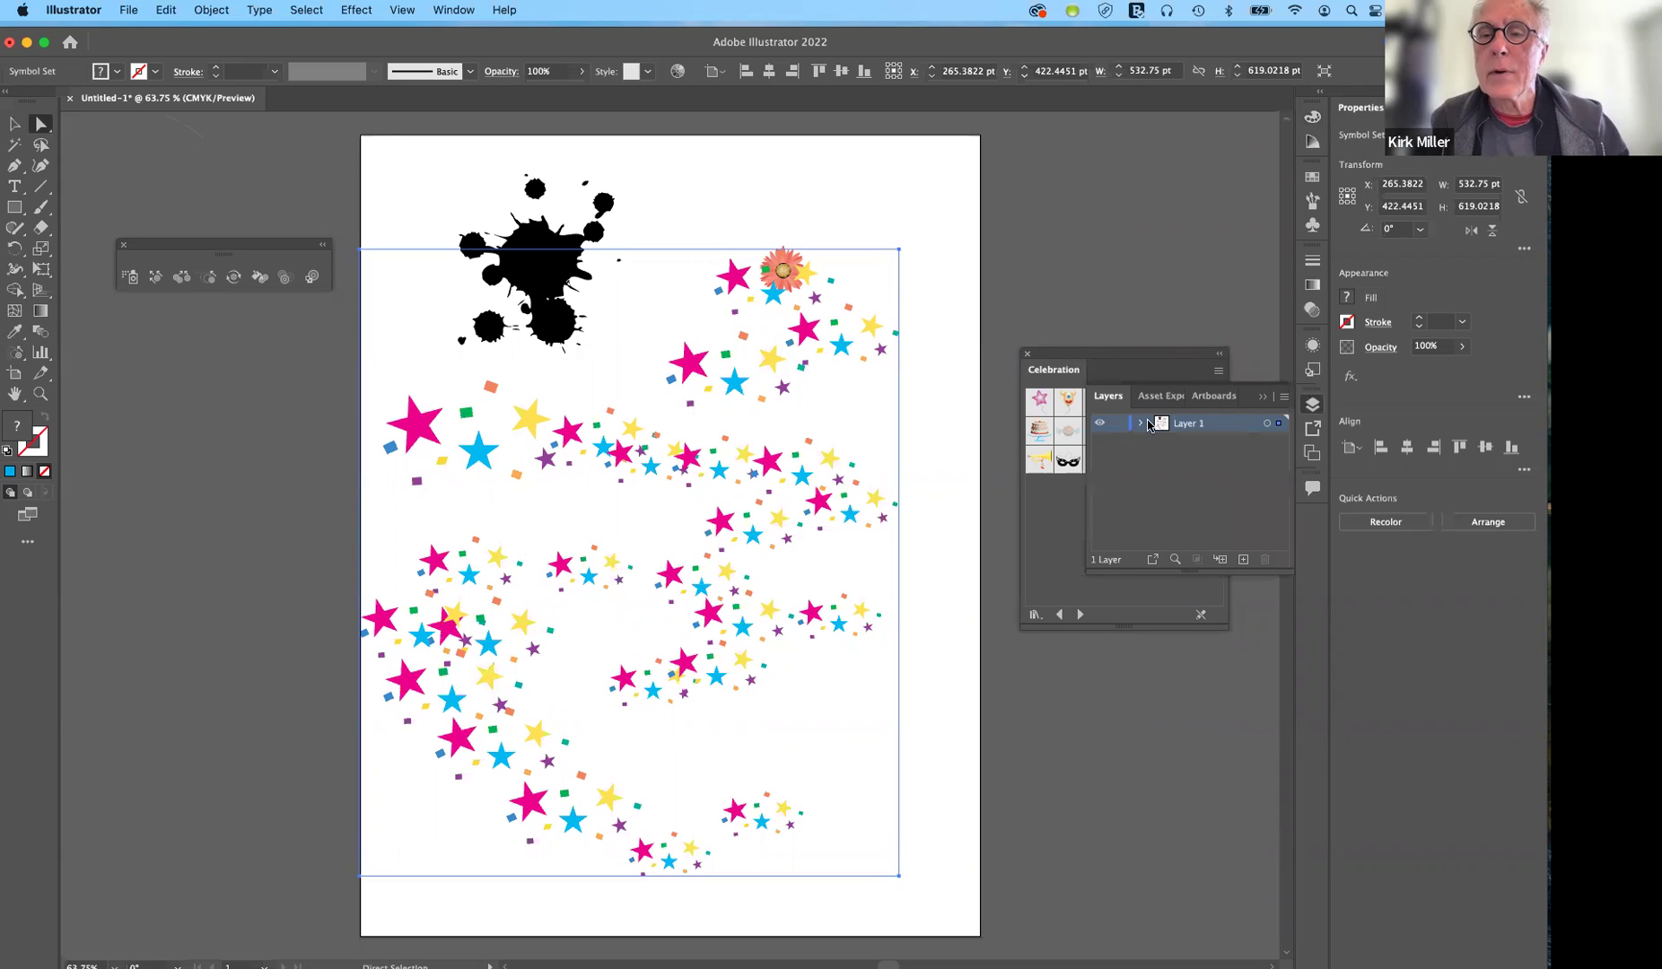
click(1143, 424)
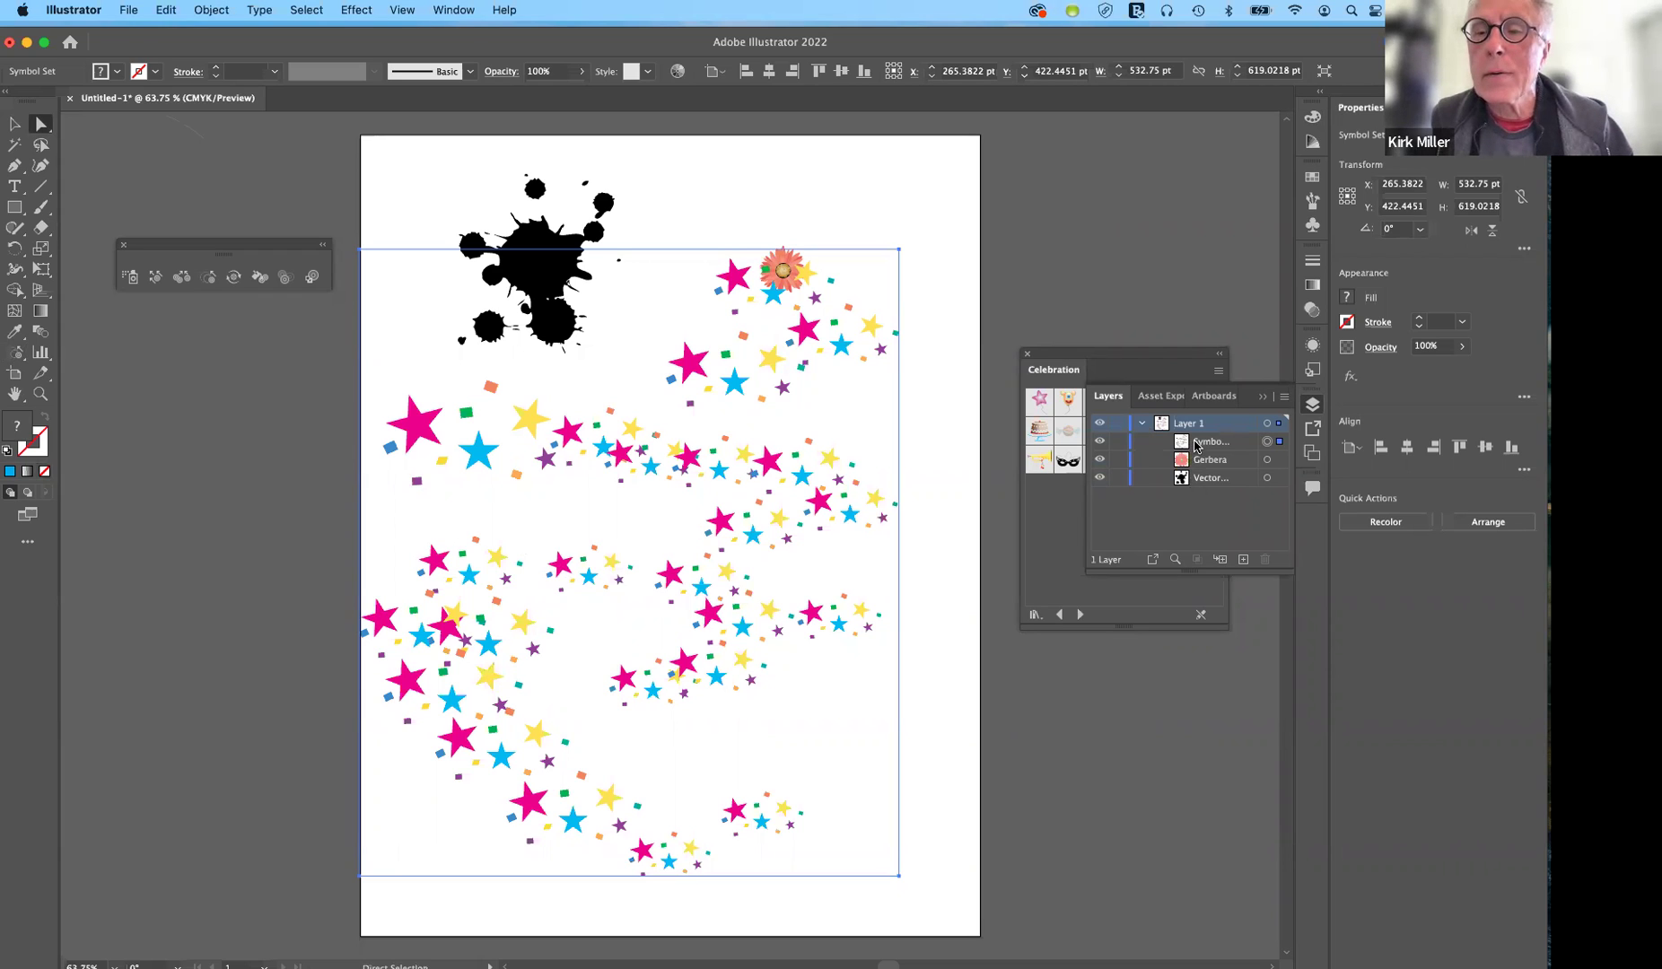
click(1196, 446)
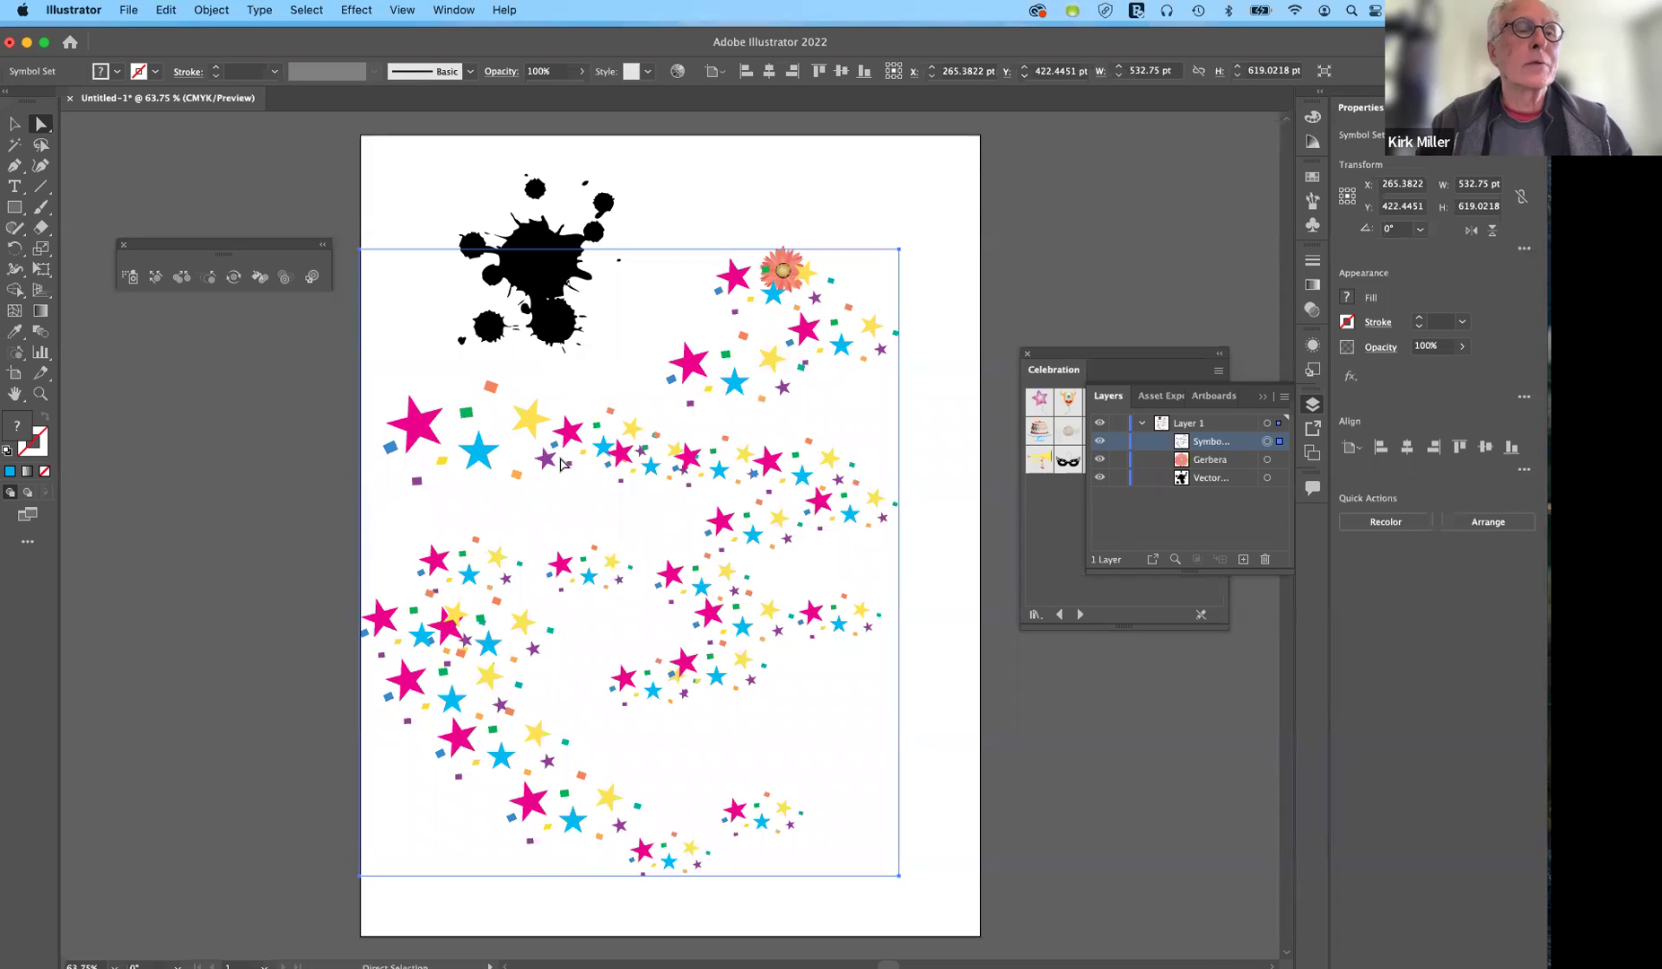
Isolate the confetti symbol set and try to directly select a single symbol inside it.
click(16, 126)
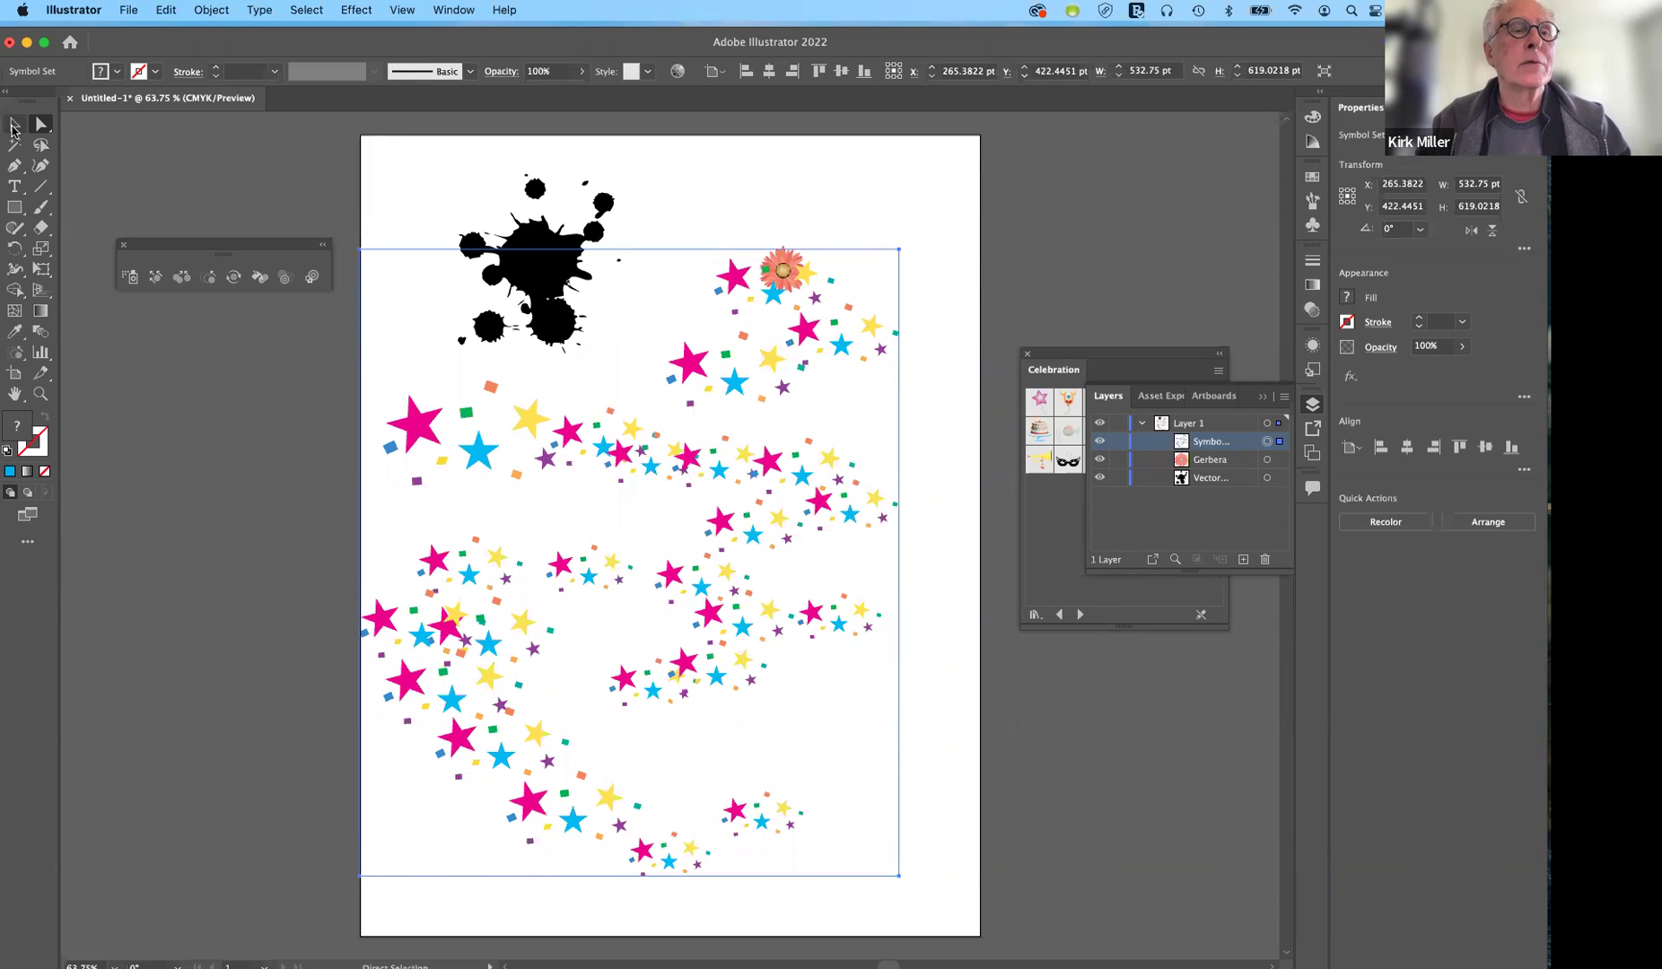
double_click(672, 461)
click(639, 418)
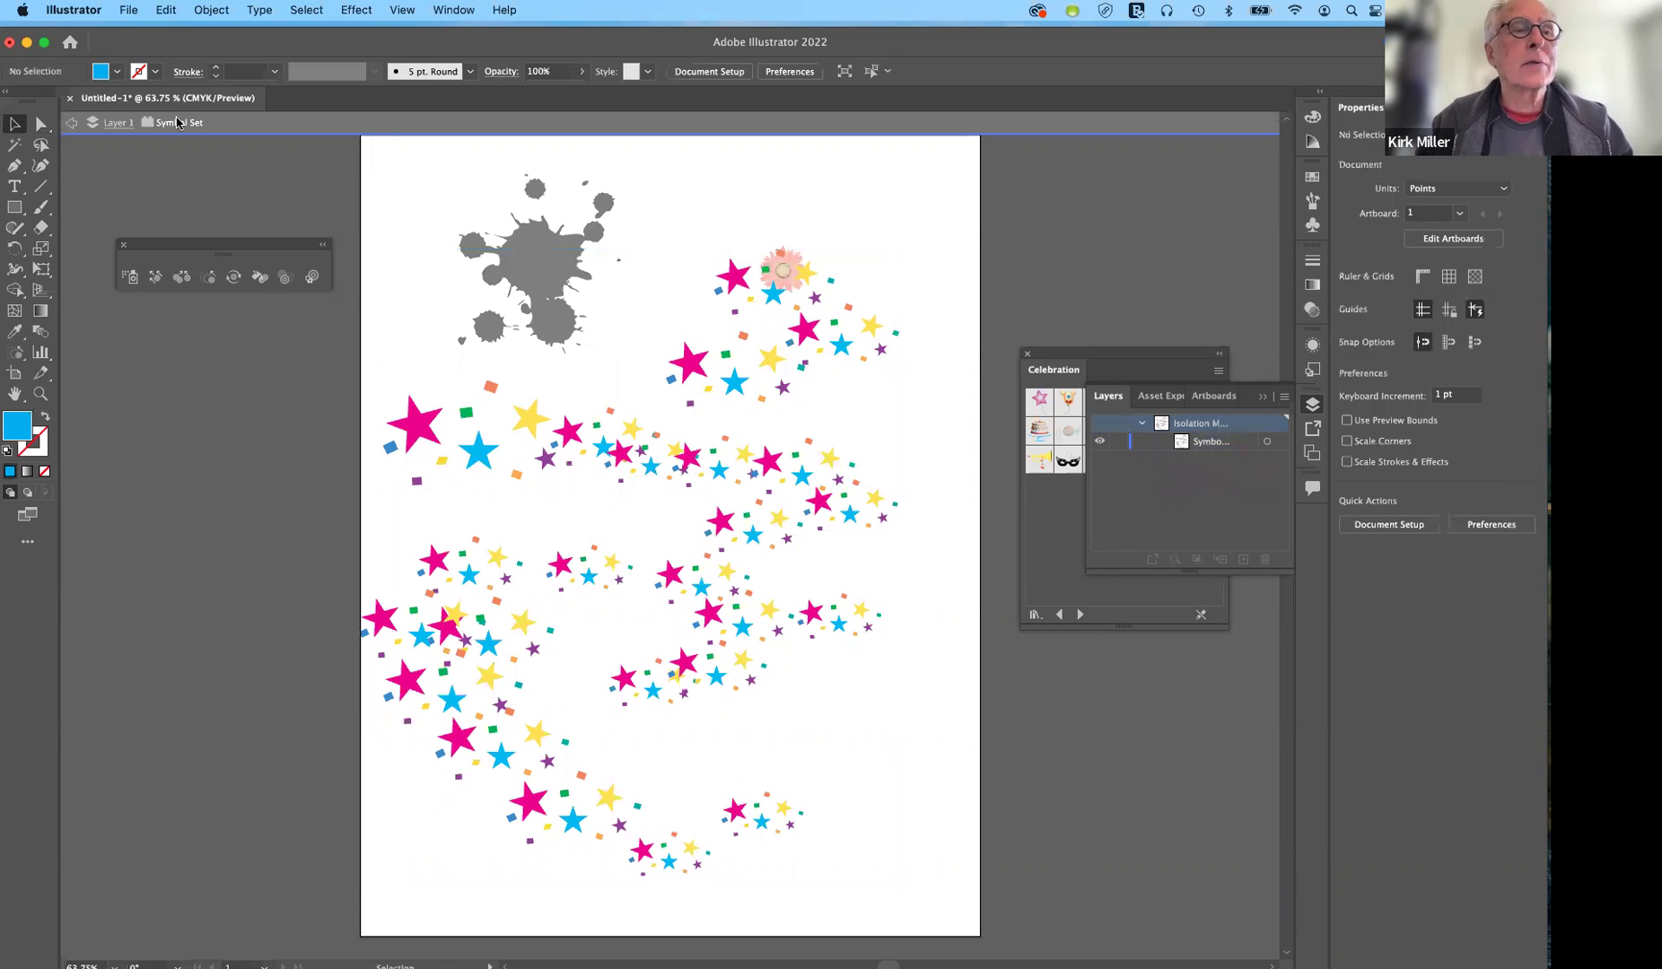
click(774, 482)
click(80, 309)
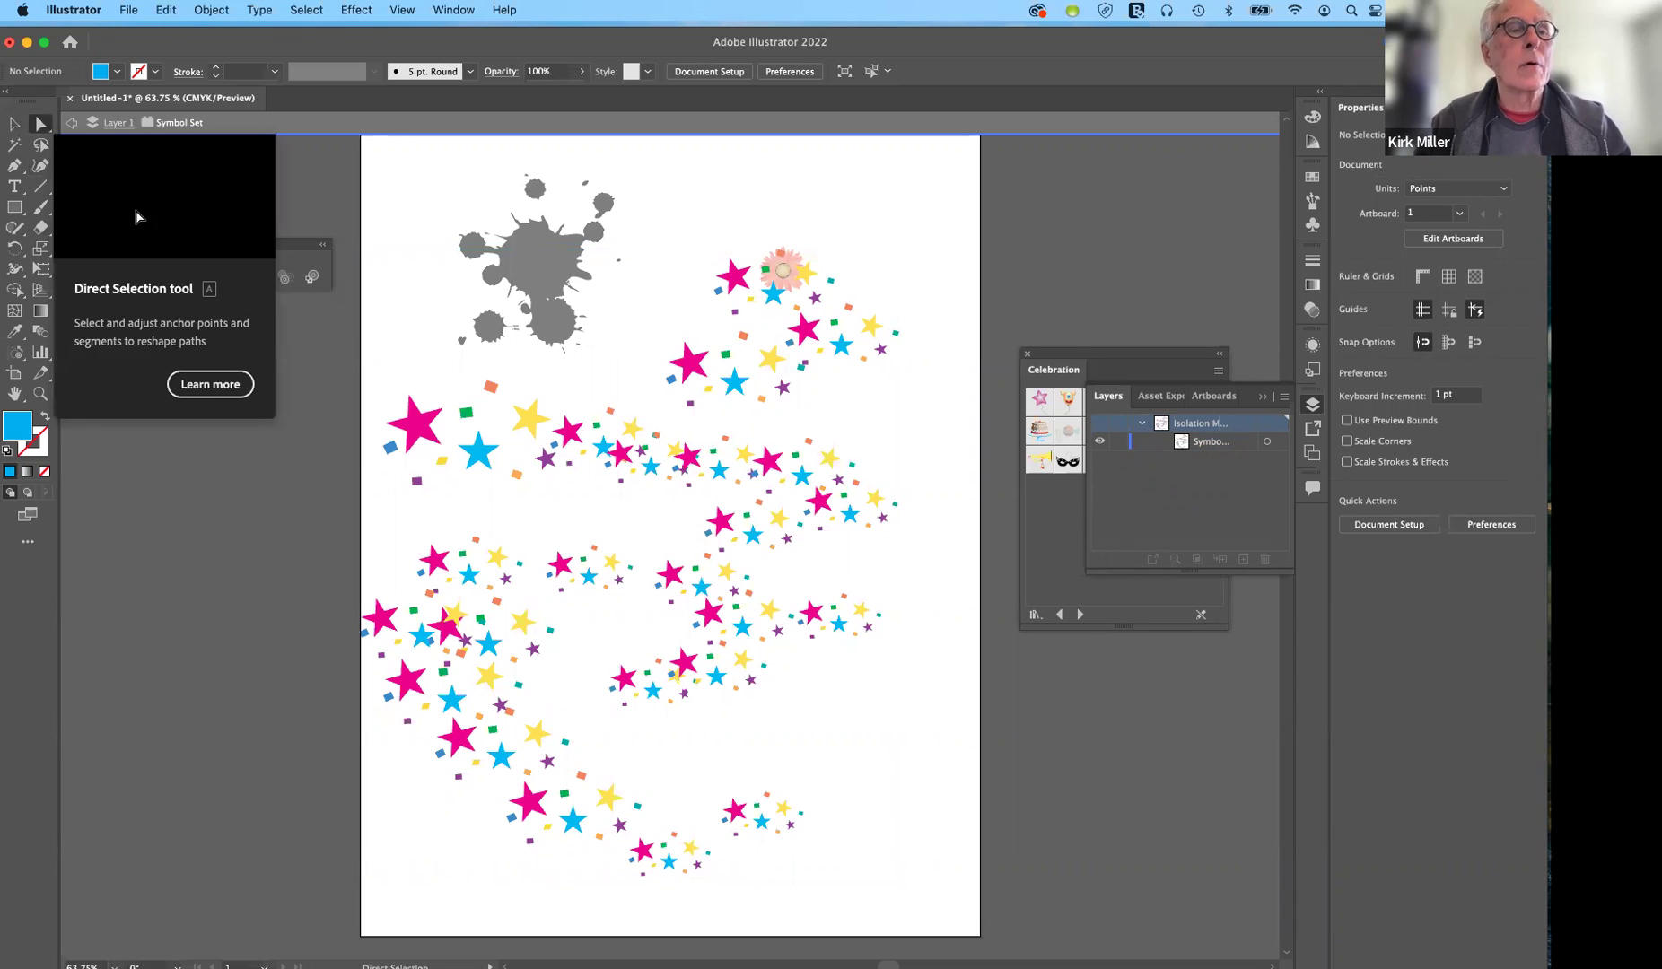
click(42, 125)
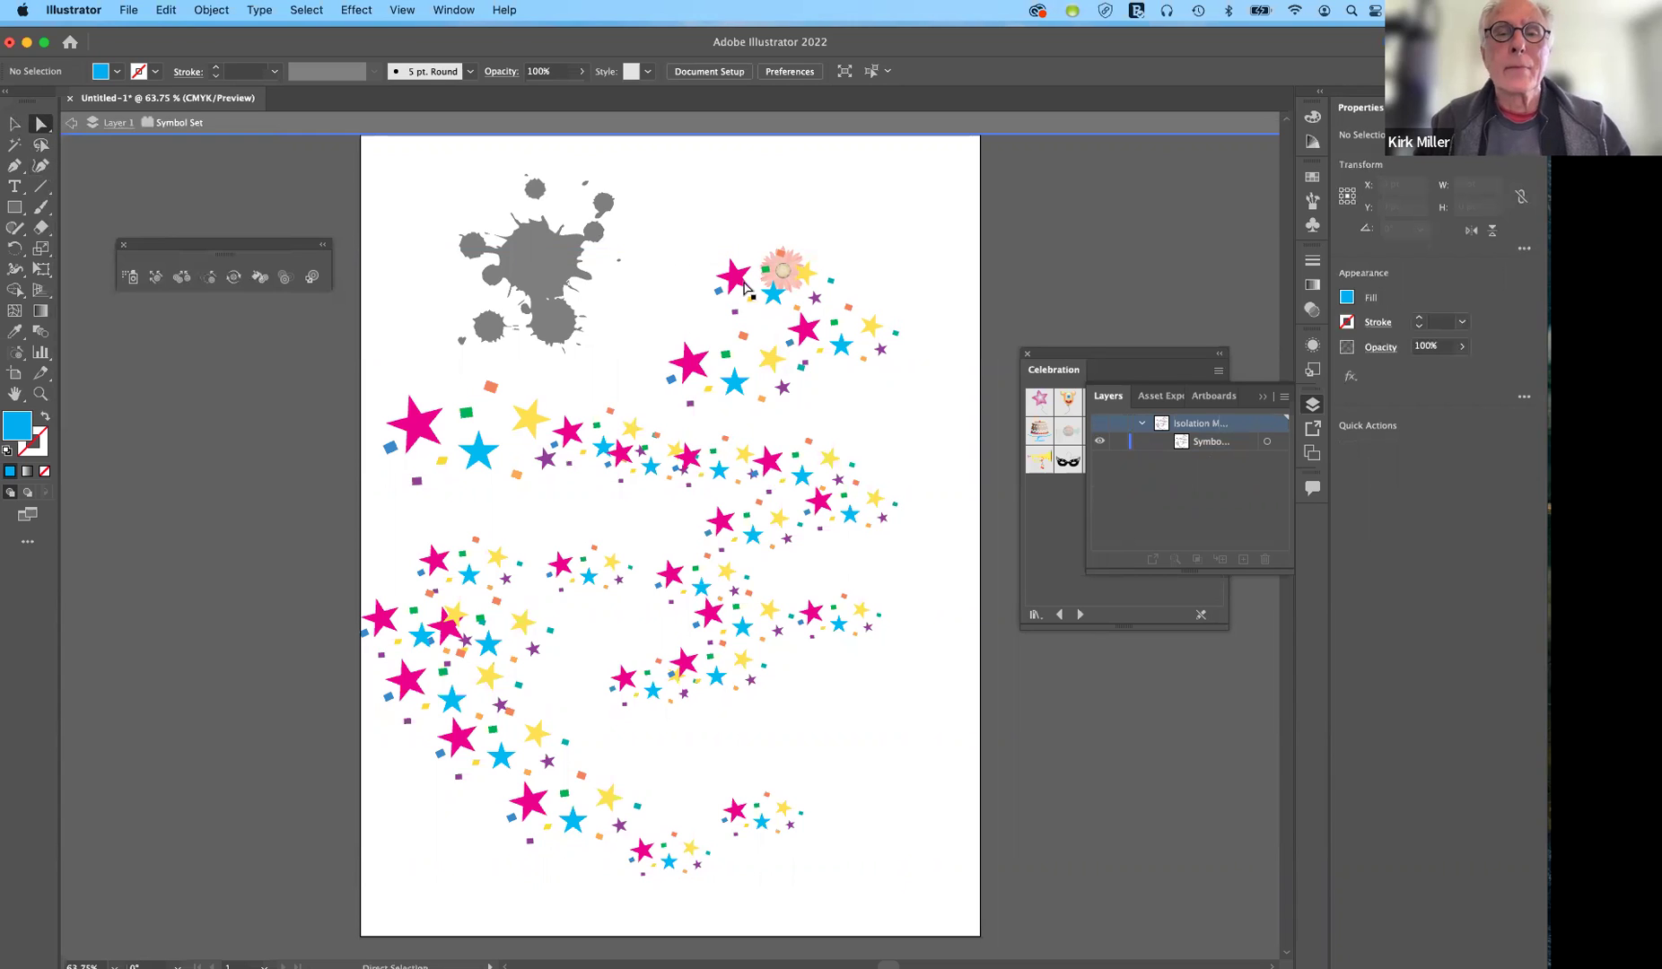
click(746, 340)
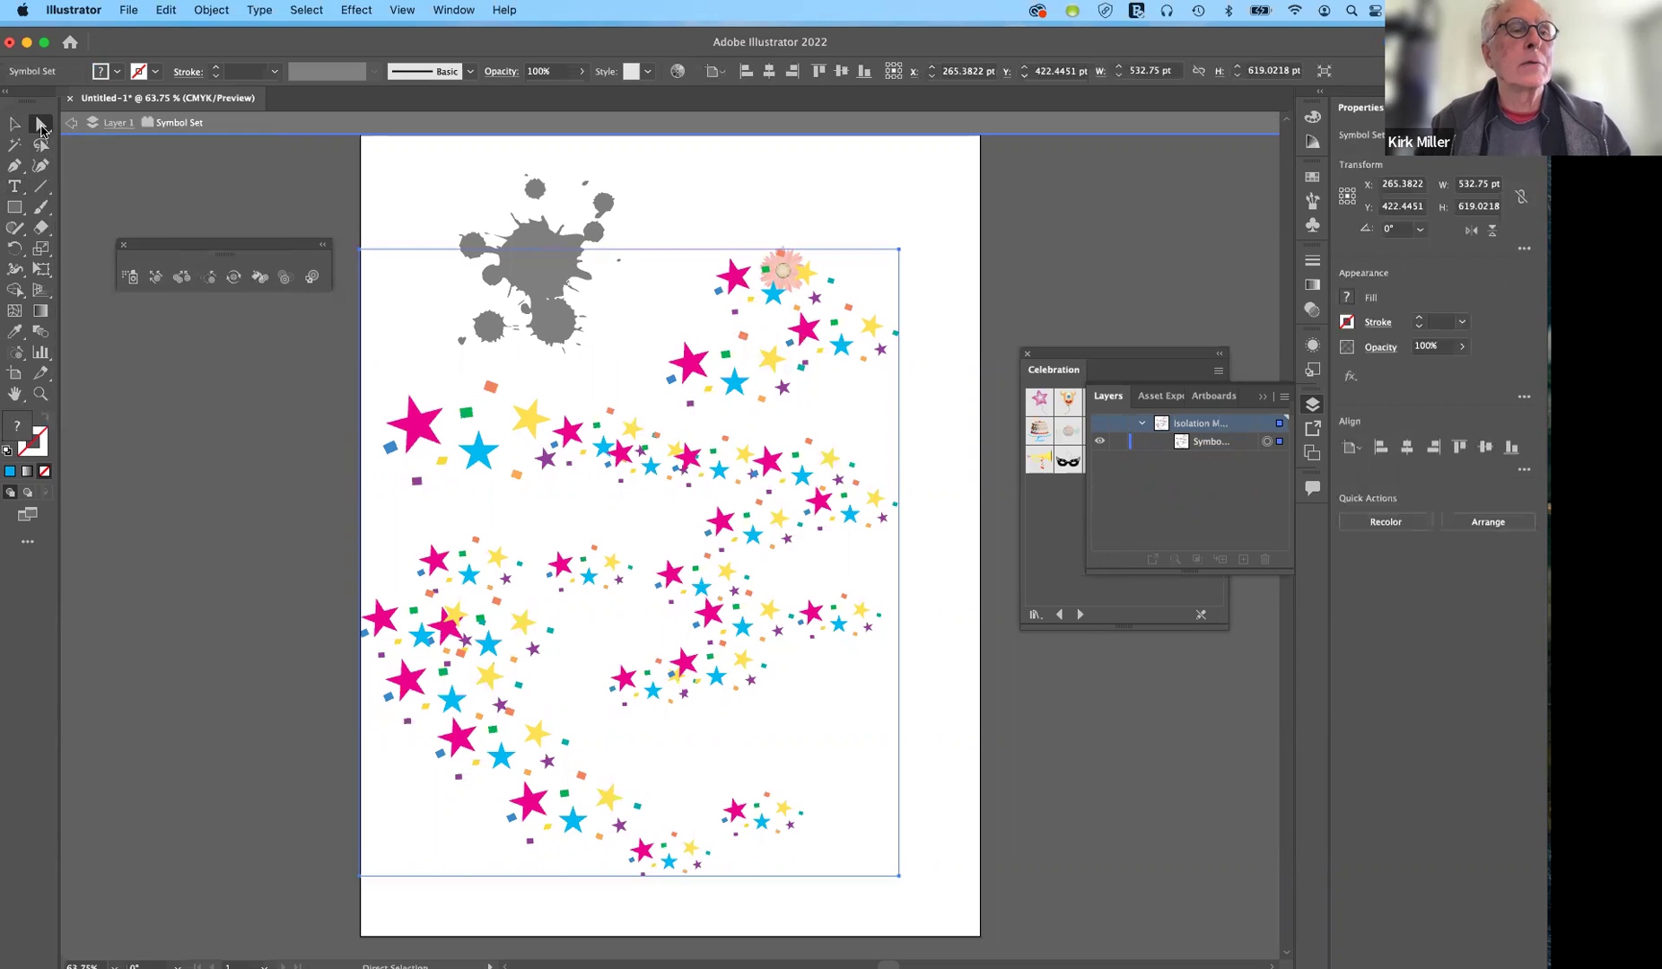
Try to move individual confetti symbols out of the isolated set with the Group Selection tool.
drag(41, 131, 123, 153)
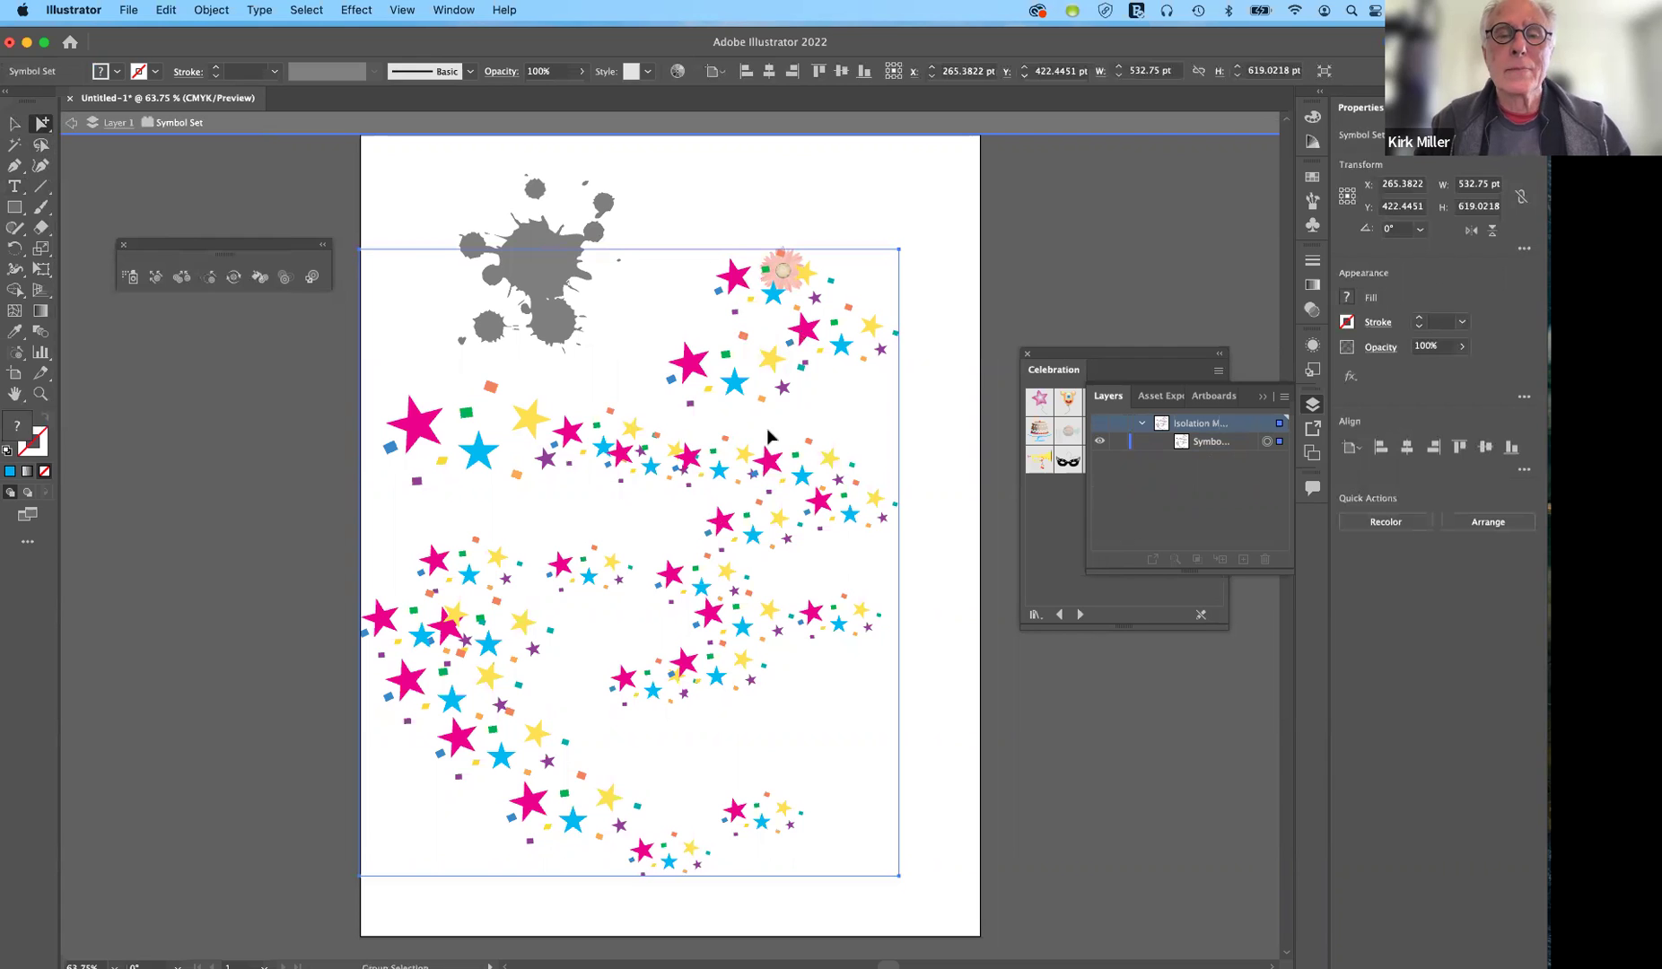
drag(768, 431, 807, 500)
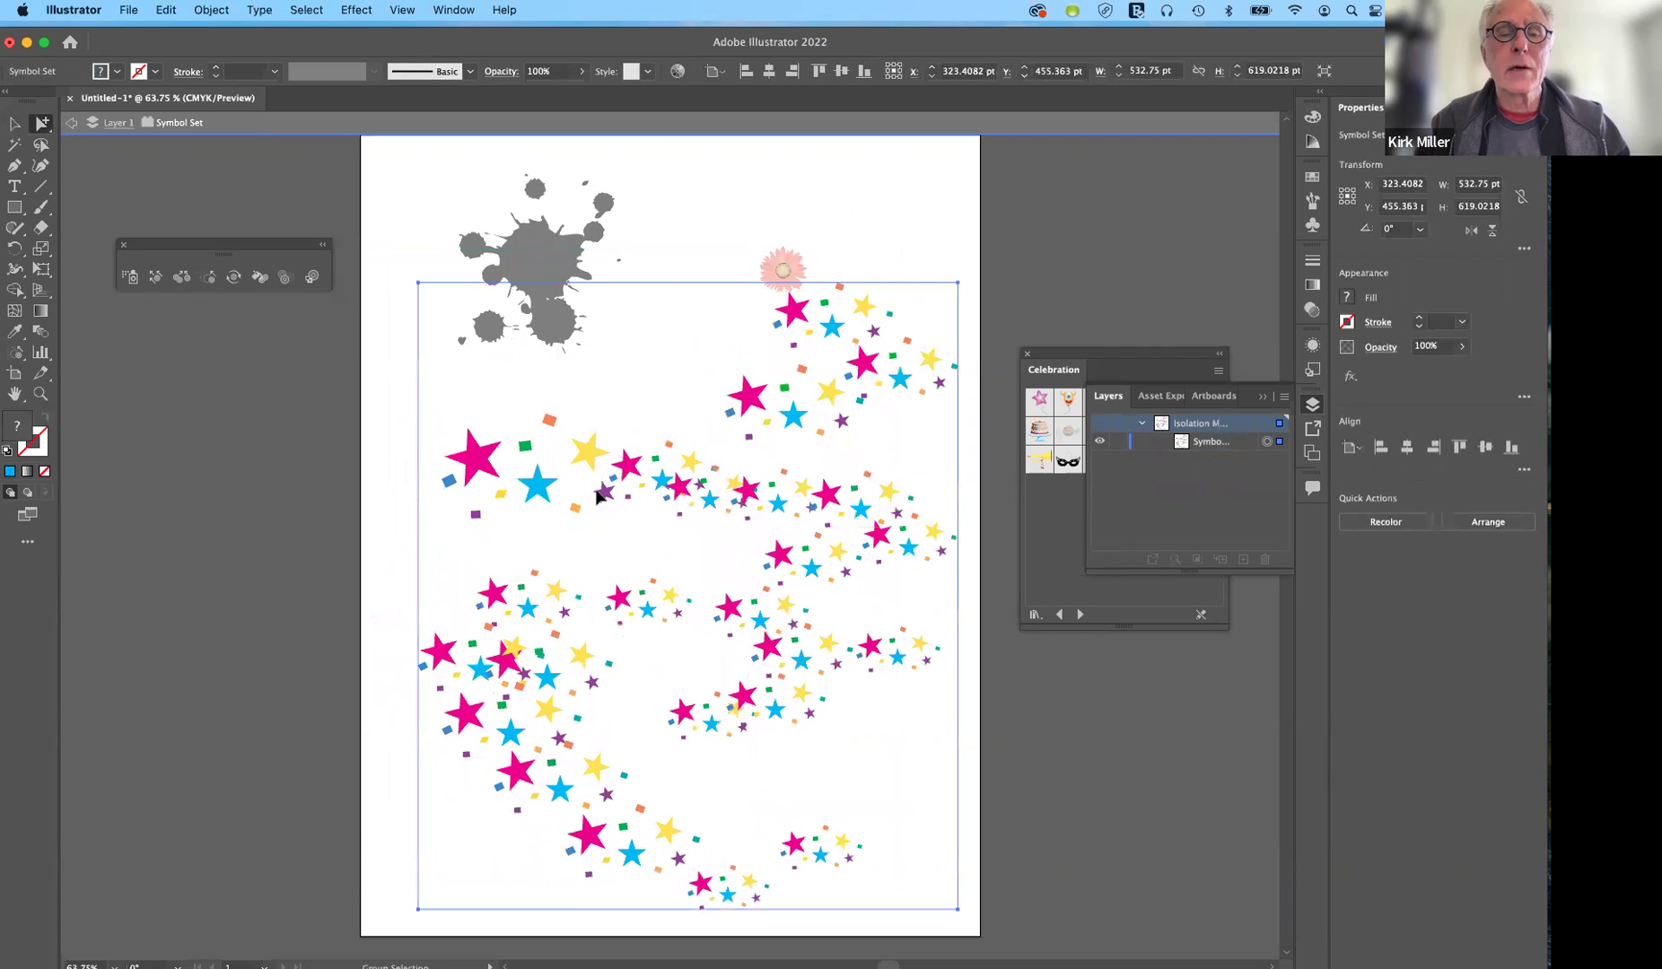
drag(601, 494, 568, 482)
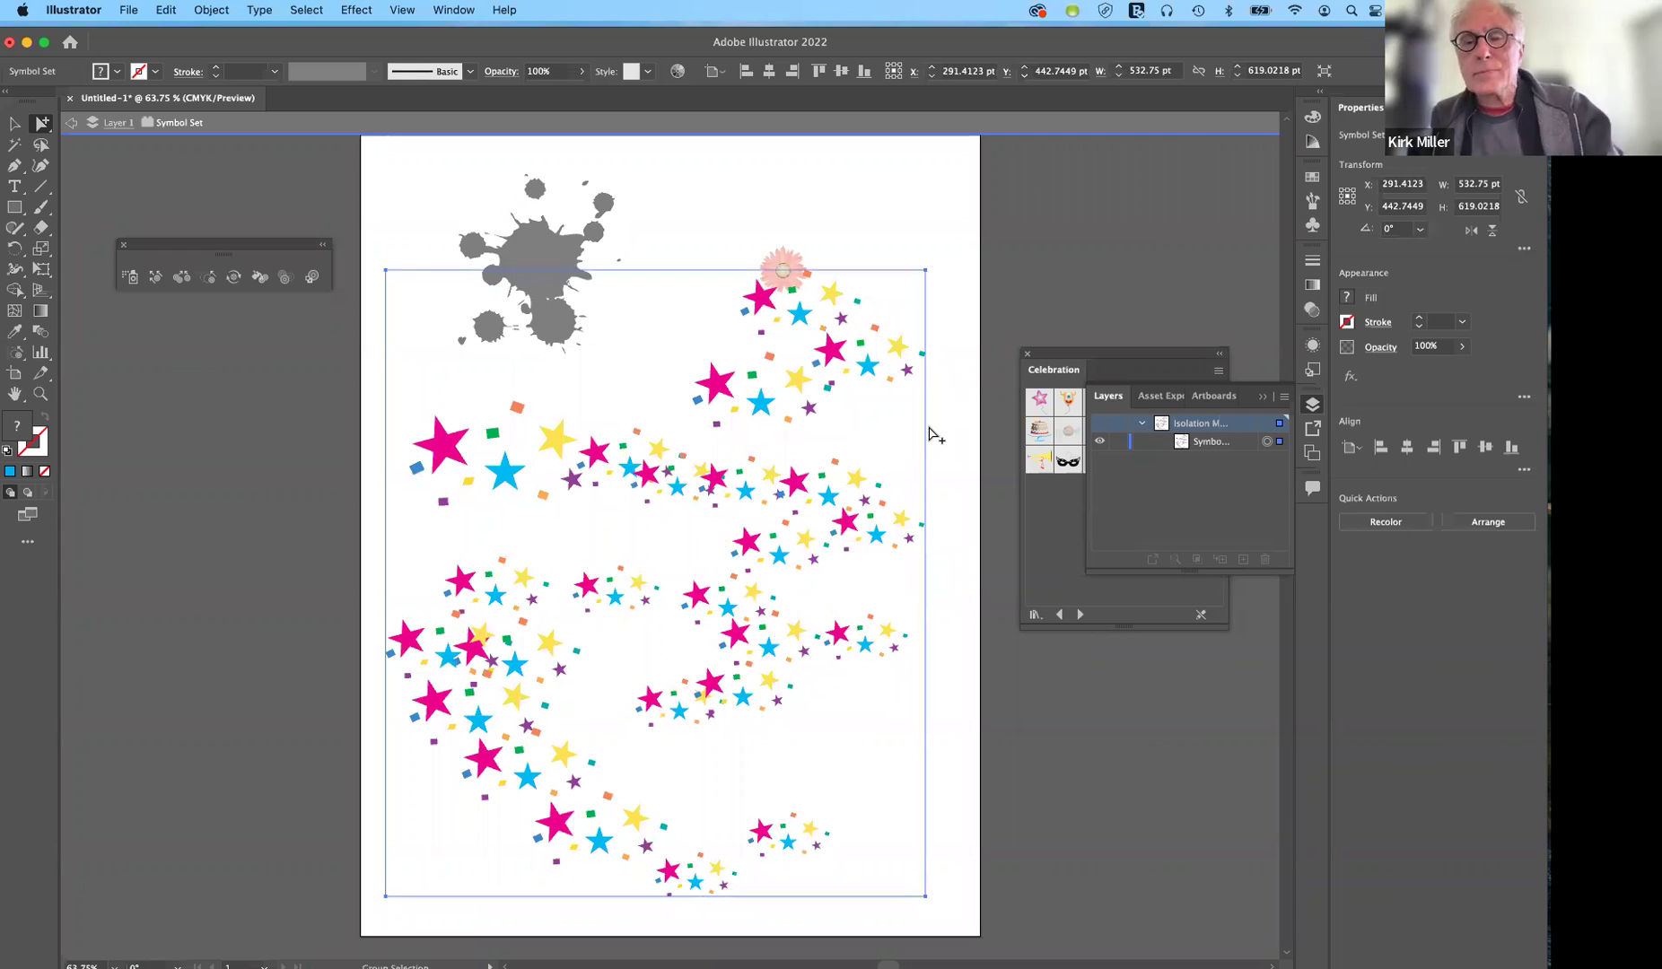
Delete the confetti symbol set and exit isolation mode.
key(Delete)
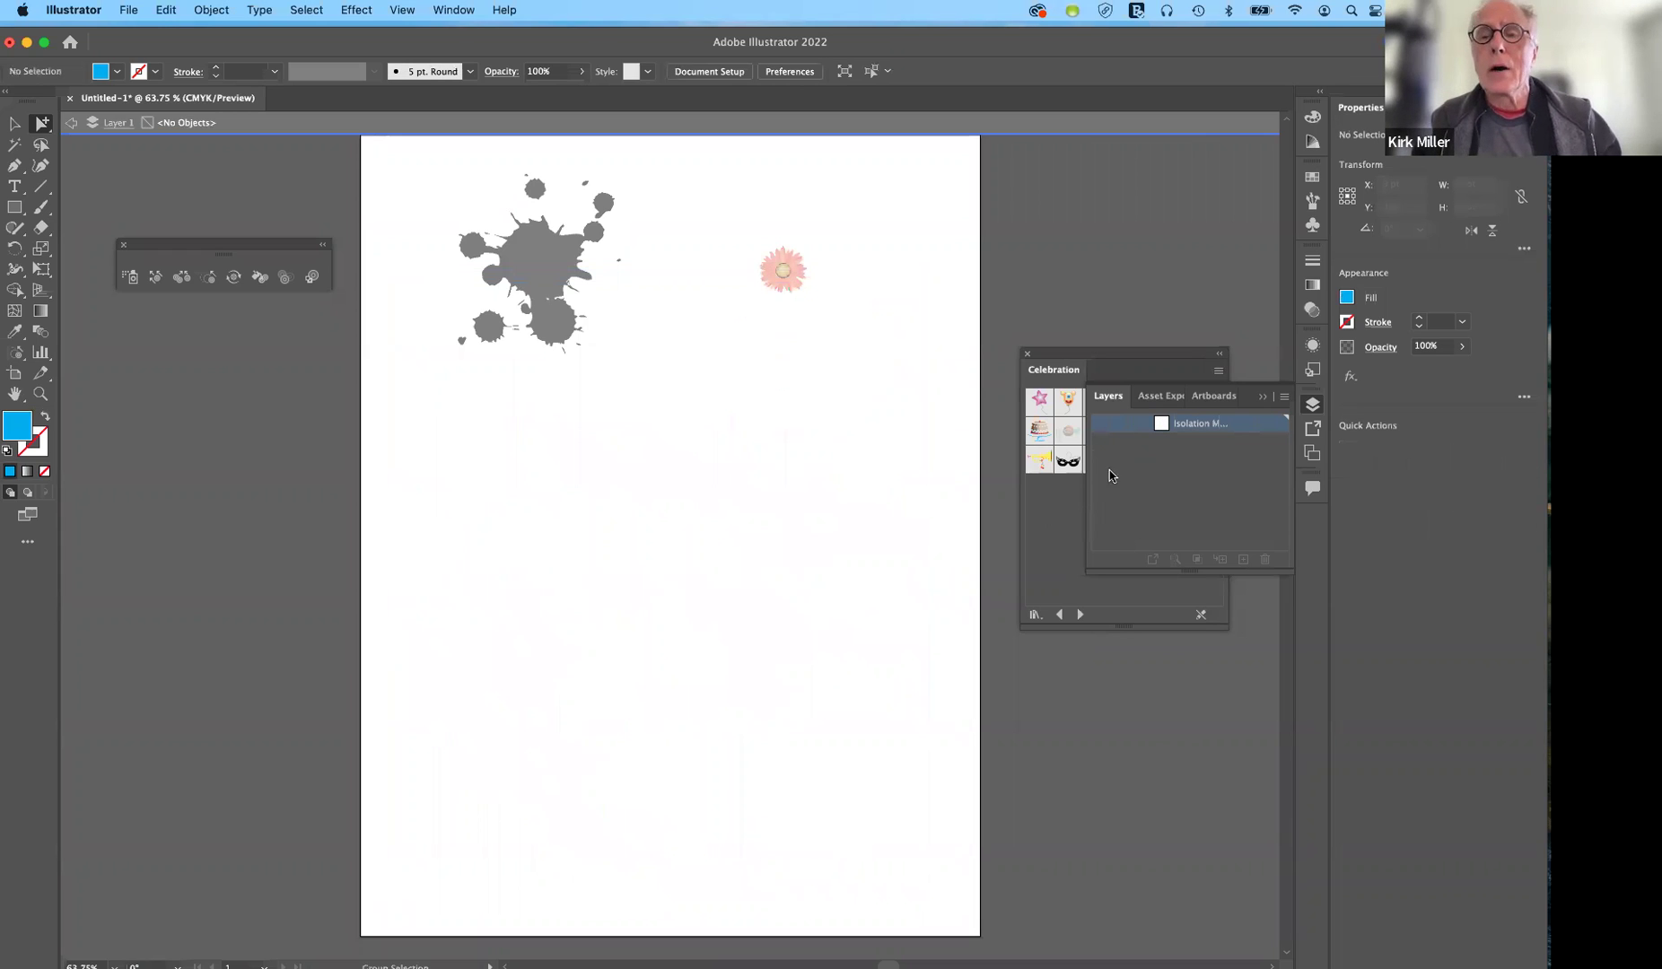
click(1036, 534)
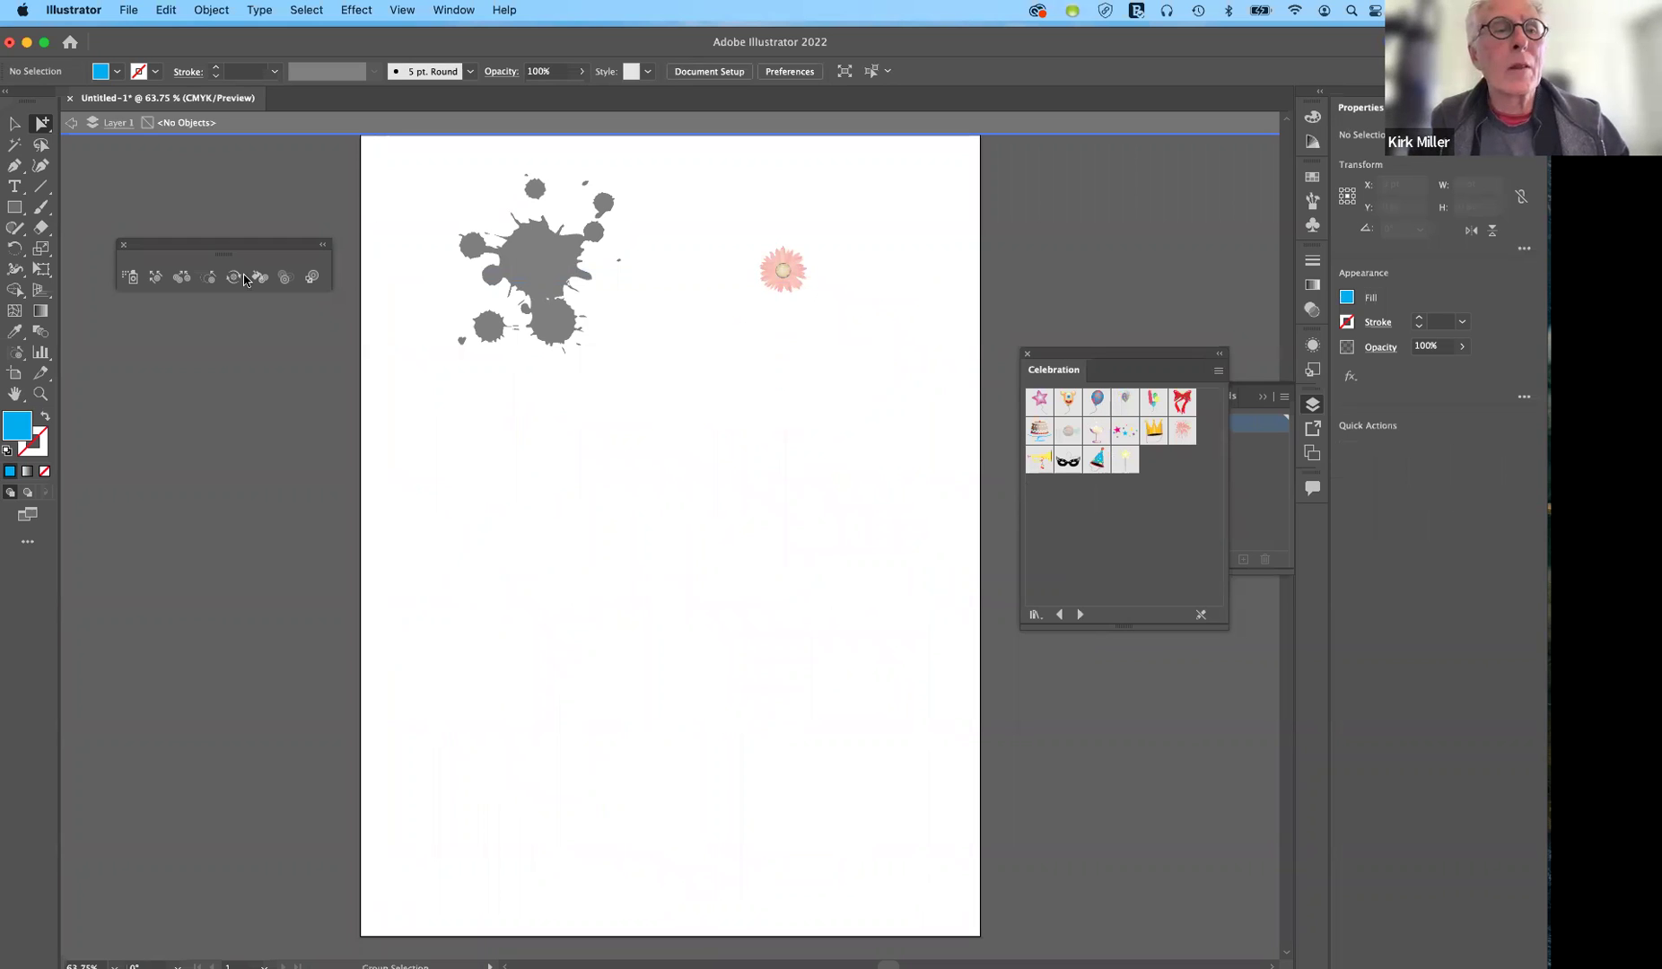
click(70, 122)
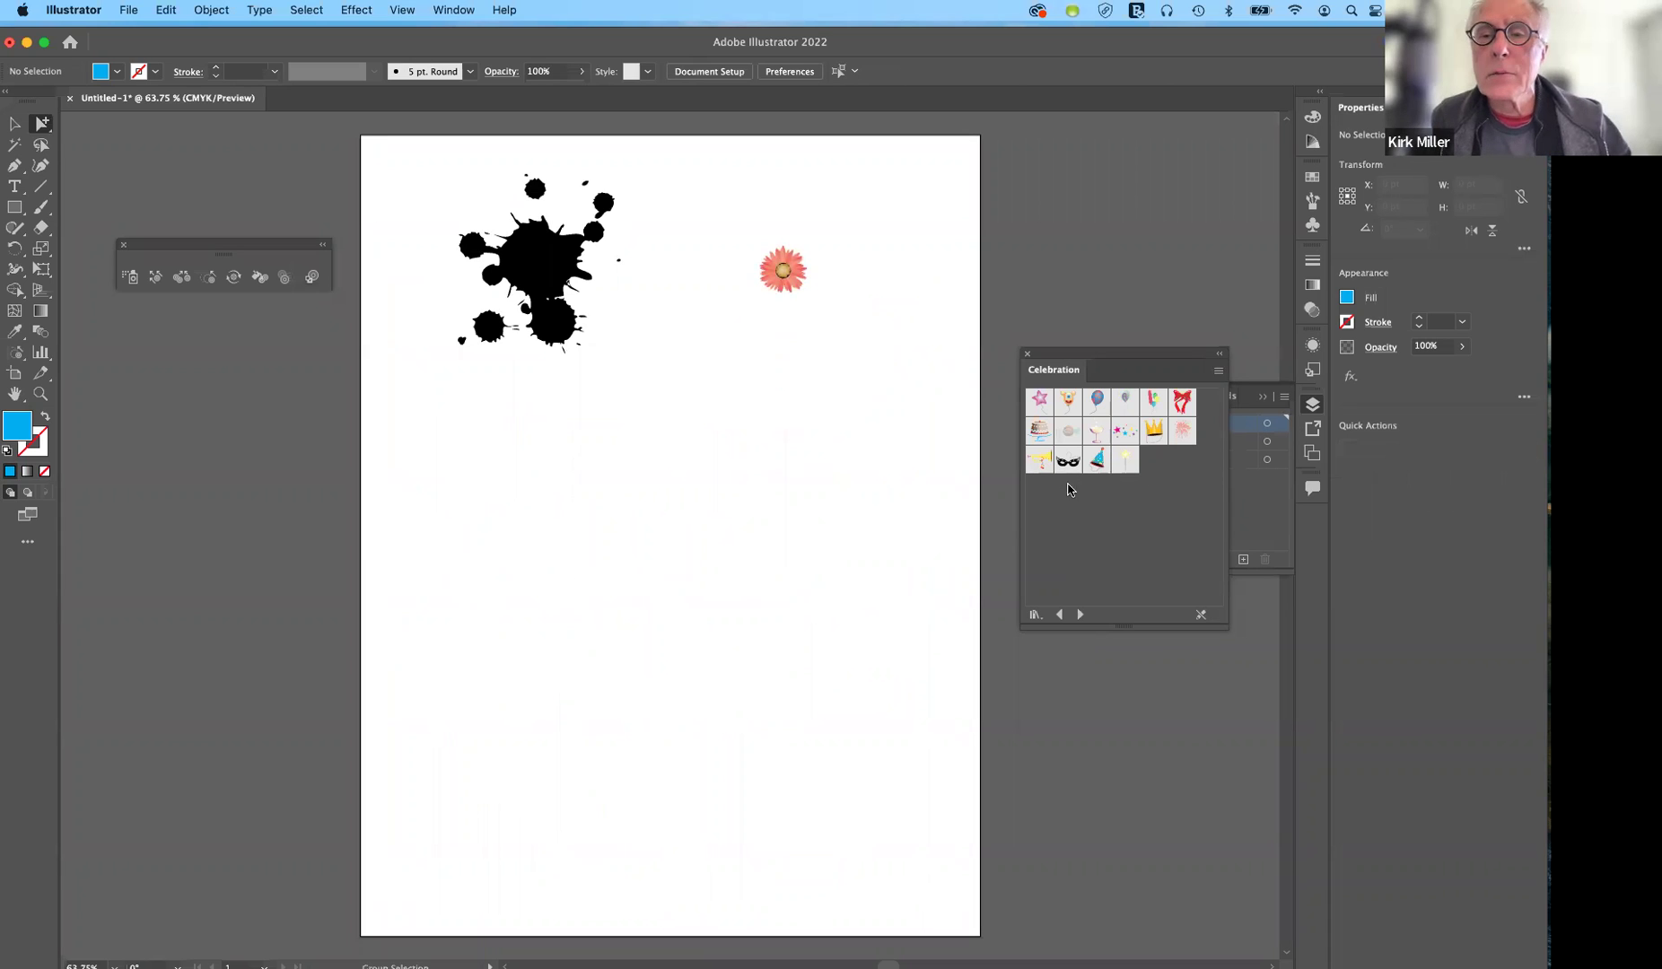
Move the Celebration symbol library below the Layers panel and select the Vector Grime entry in Layer 1.
drag(1184, 362, 1151, 539)
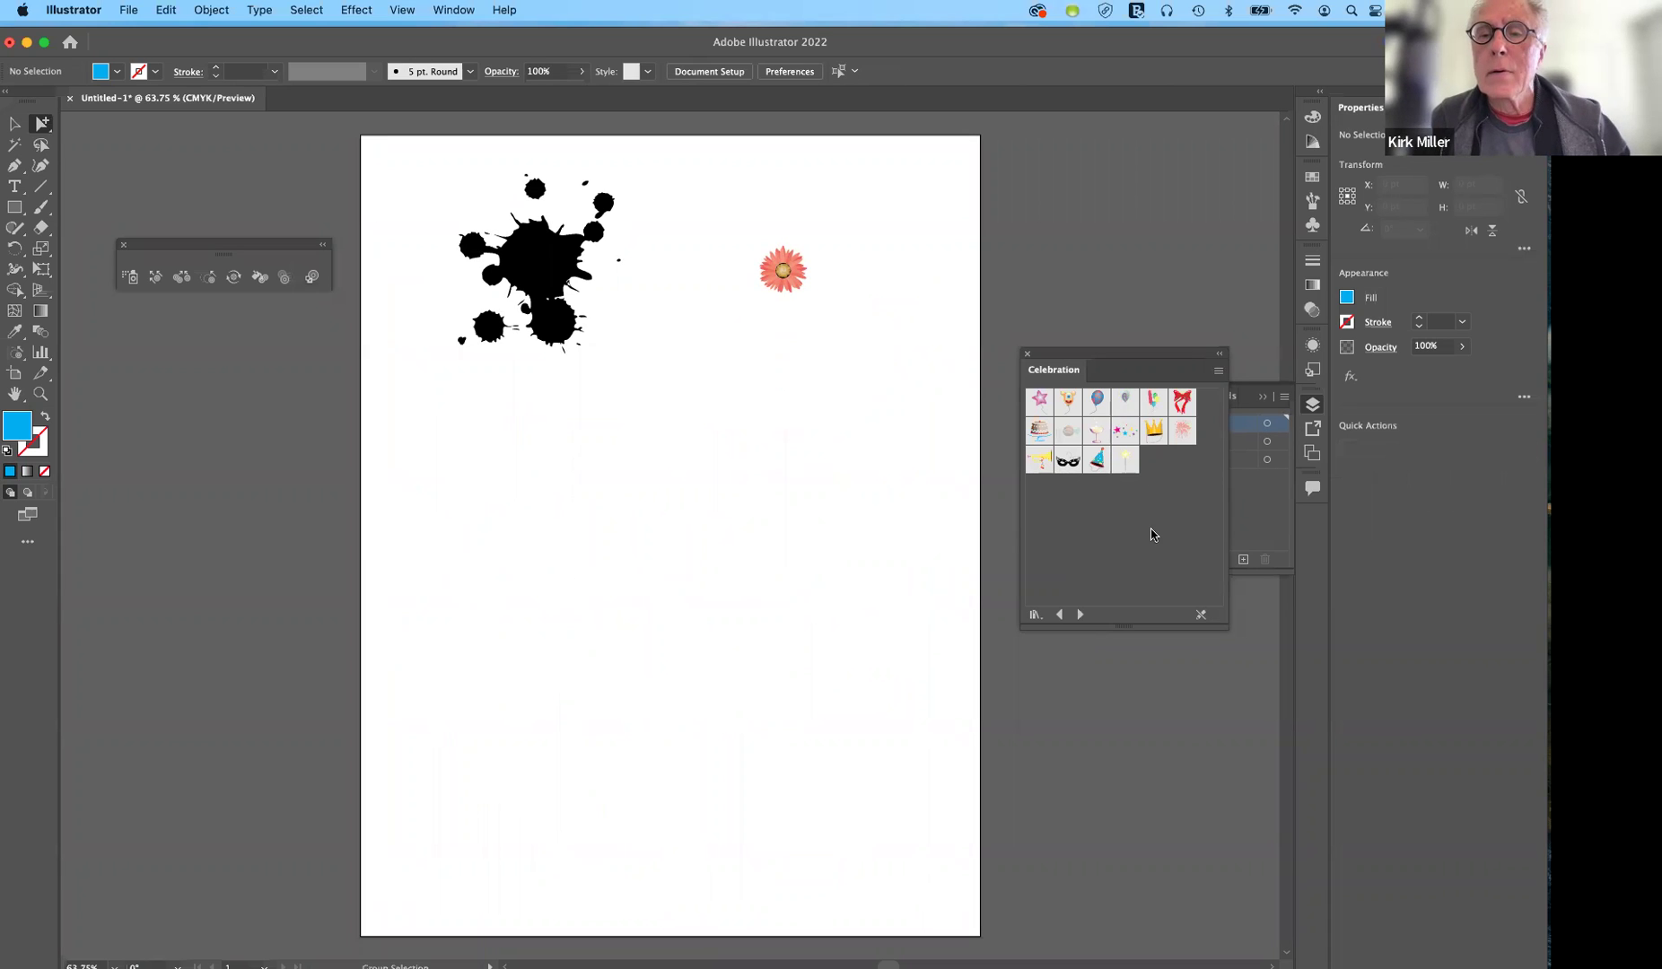
drag(1154, 603, 1154, 607)
click(1183, 460)
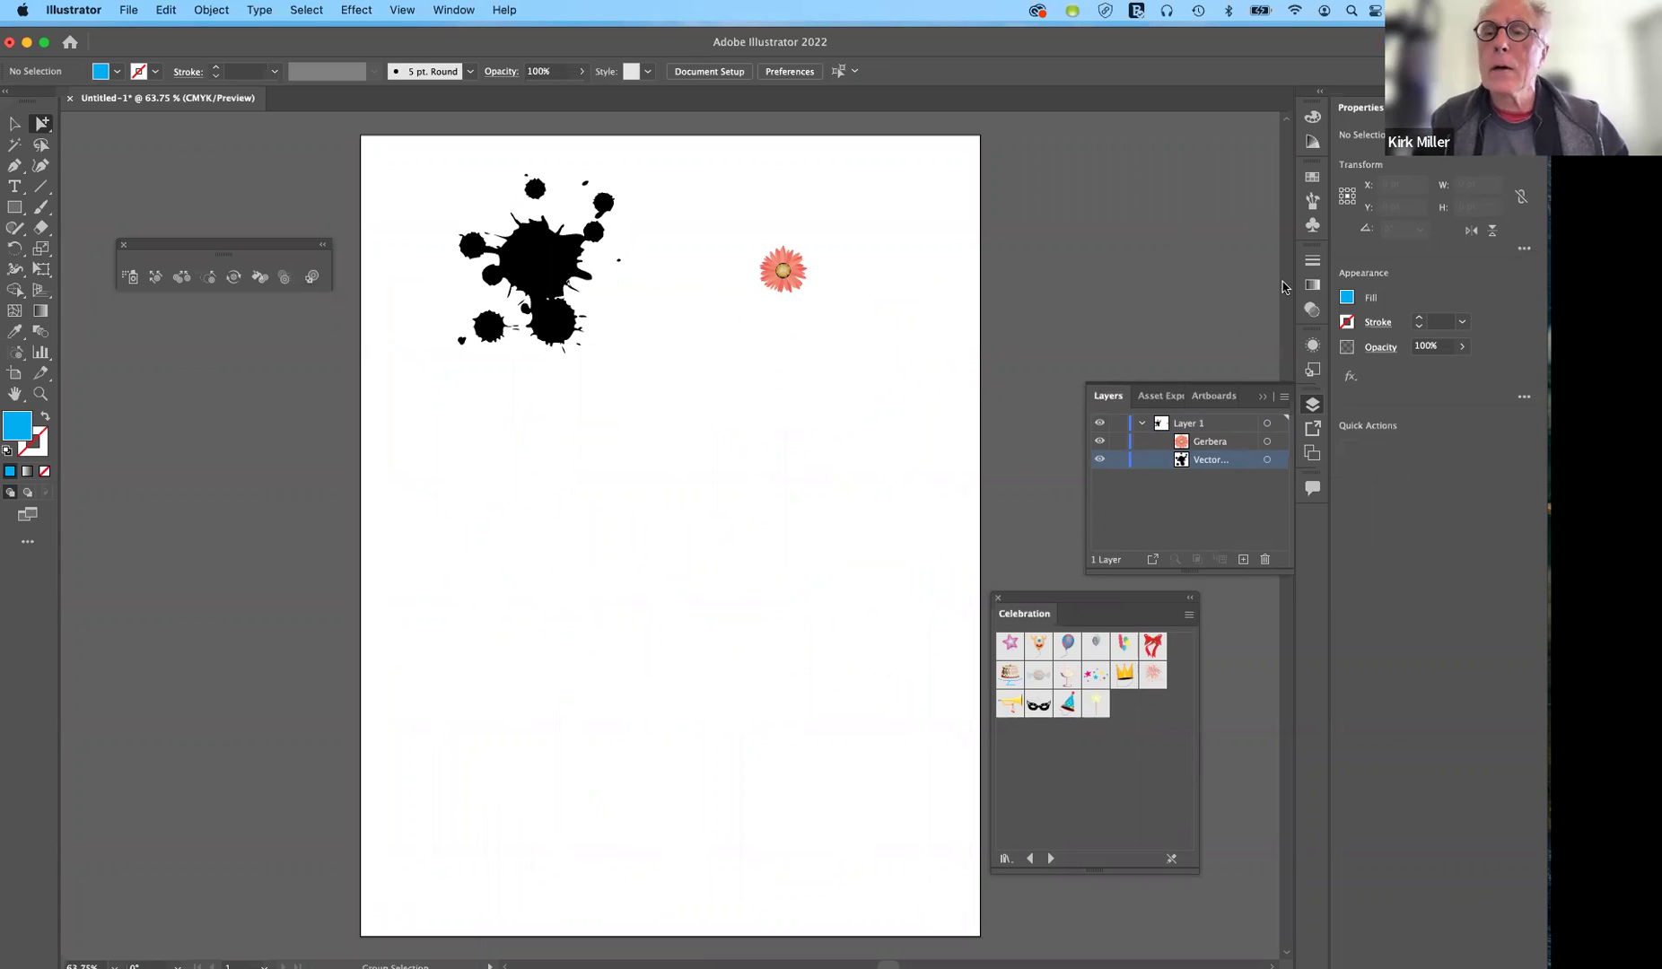
Spray Vector Grime symbols at four spots across the middle and lower artboard with the Symbol Sprayer.
click(1311, 226)
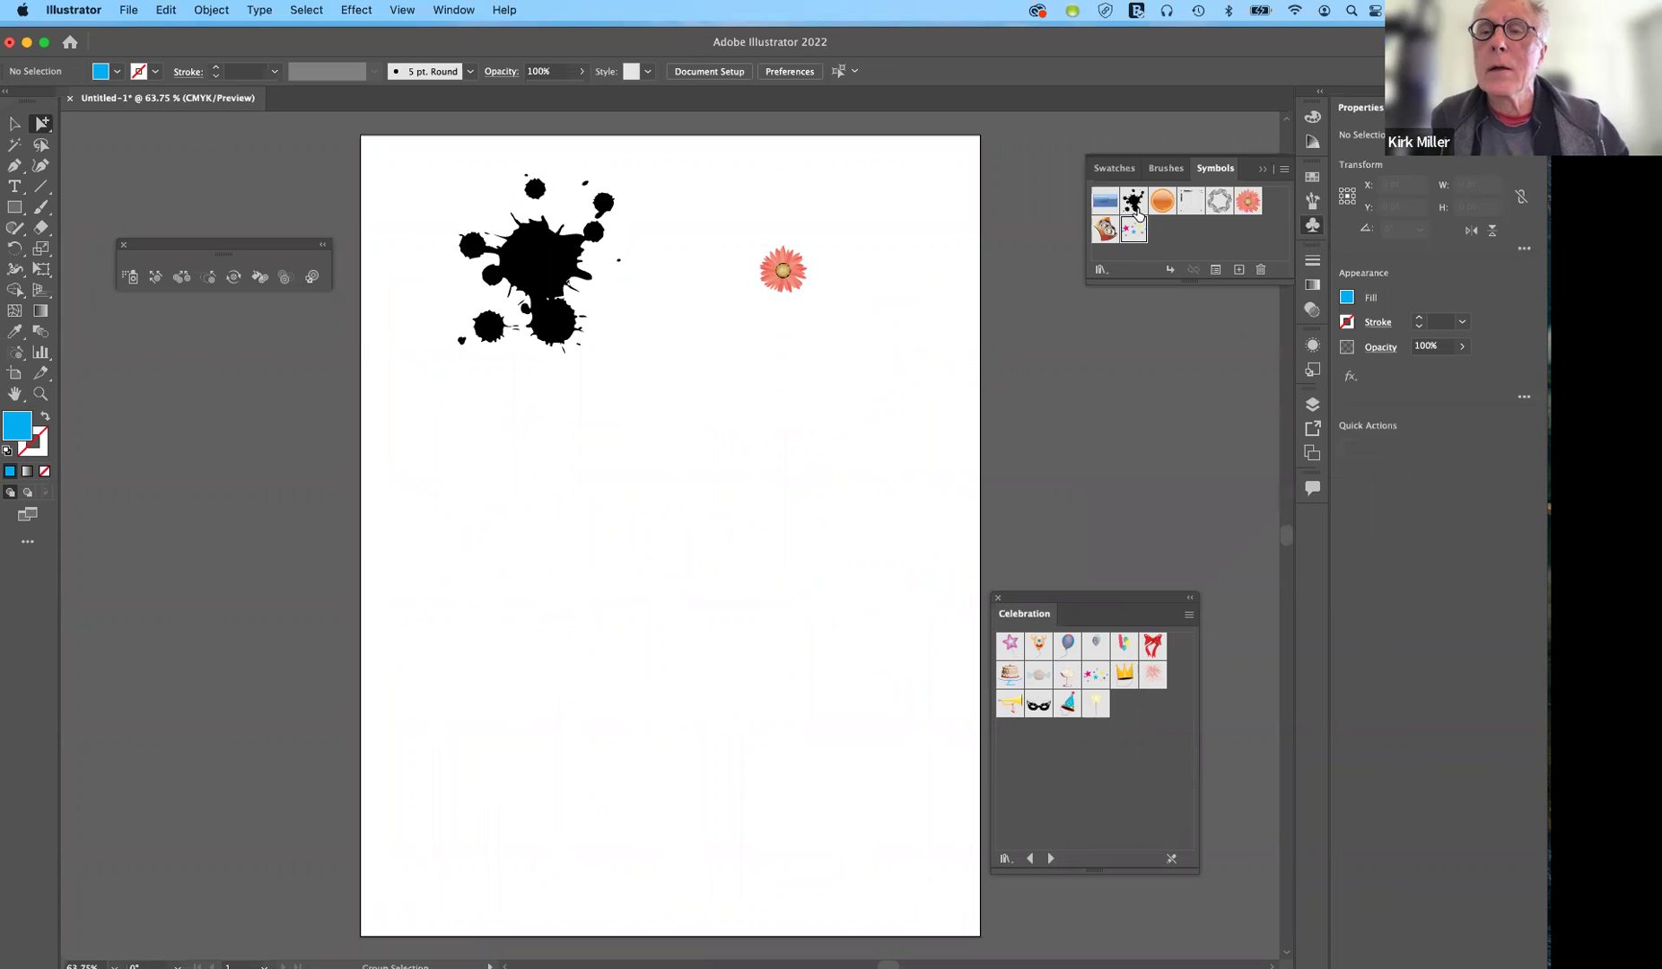
click(1133, 204)
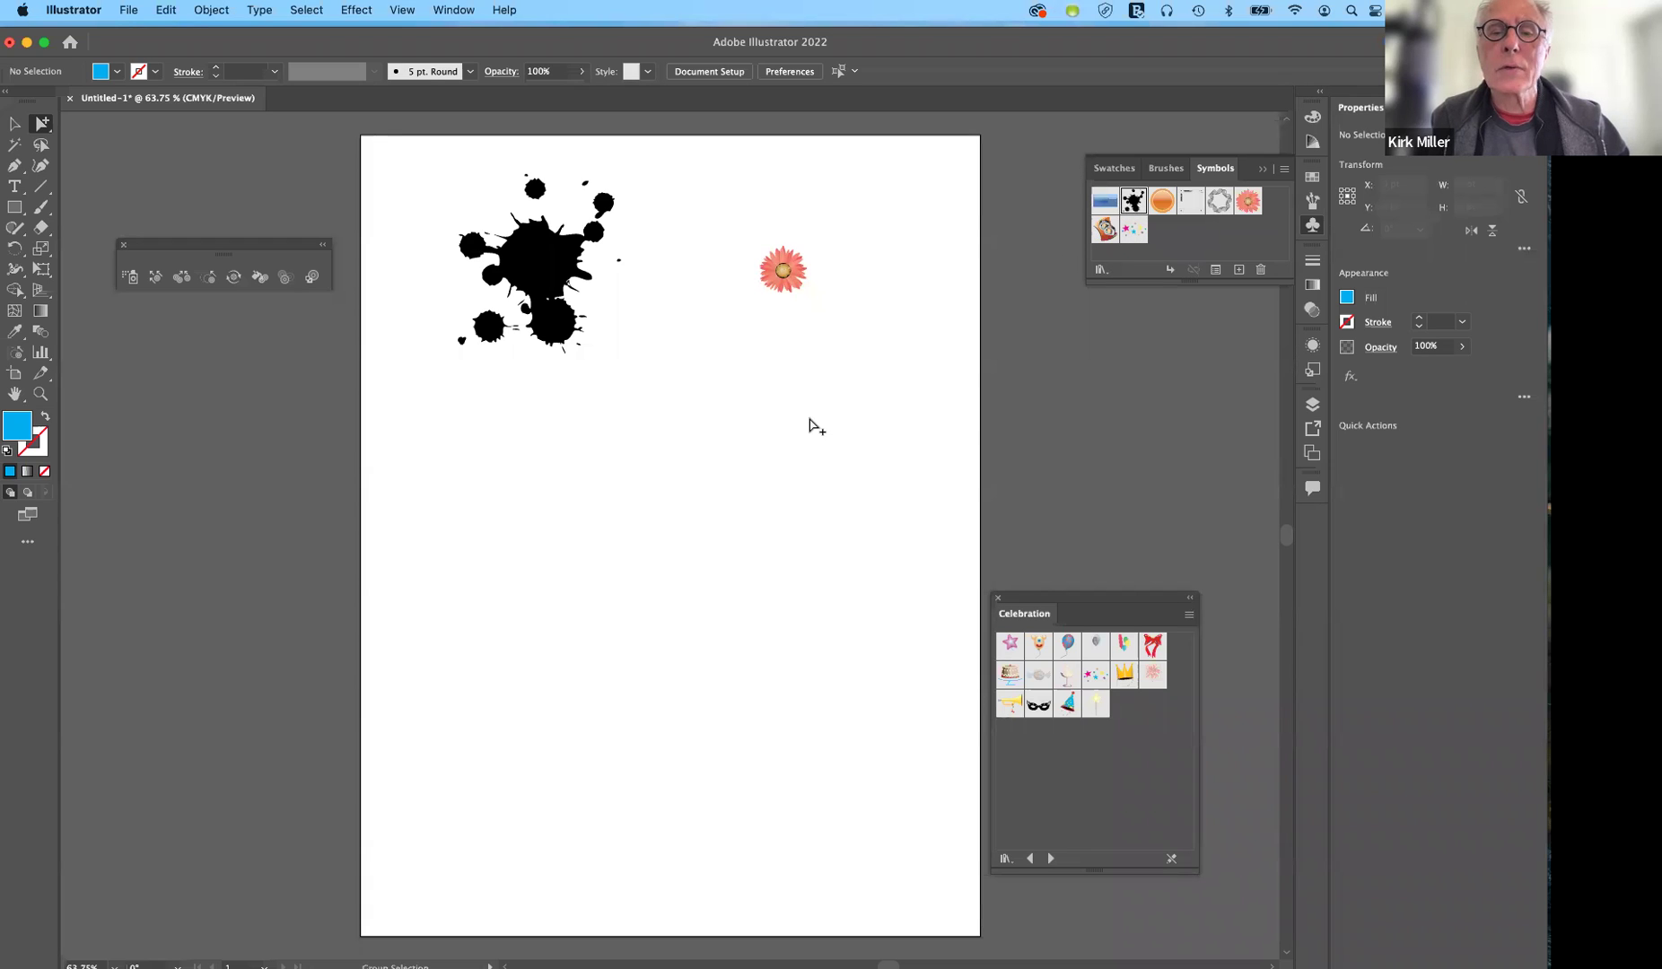
click(135, 277)
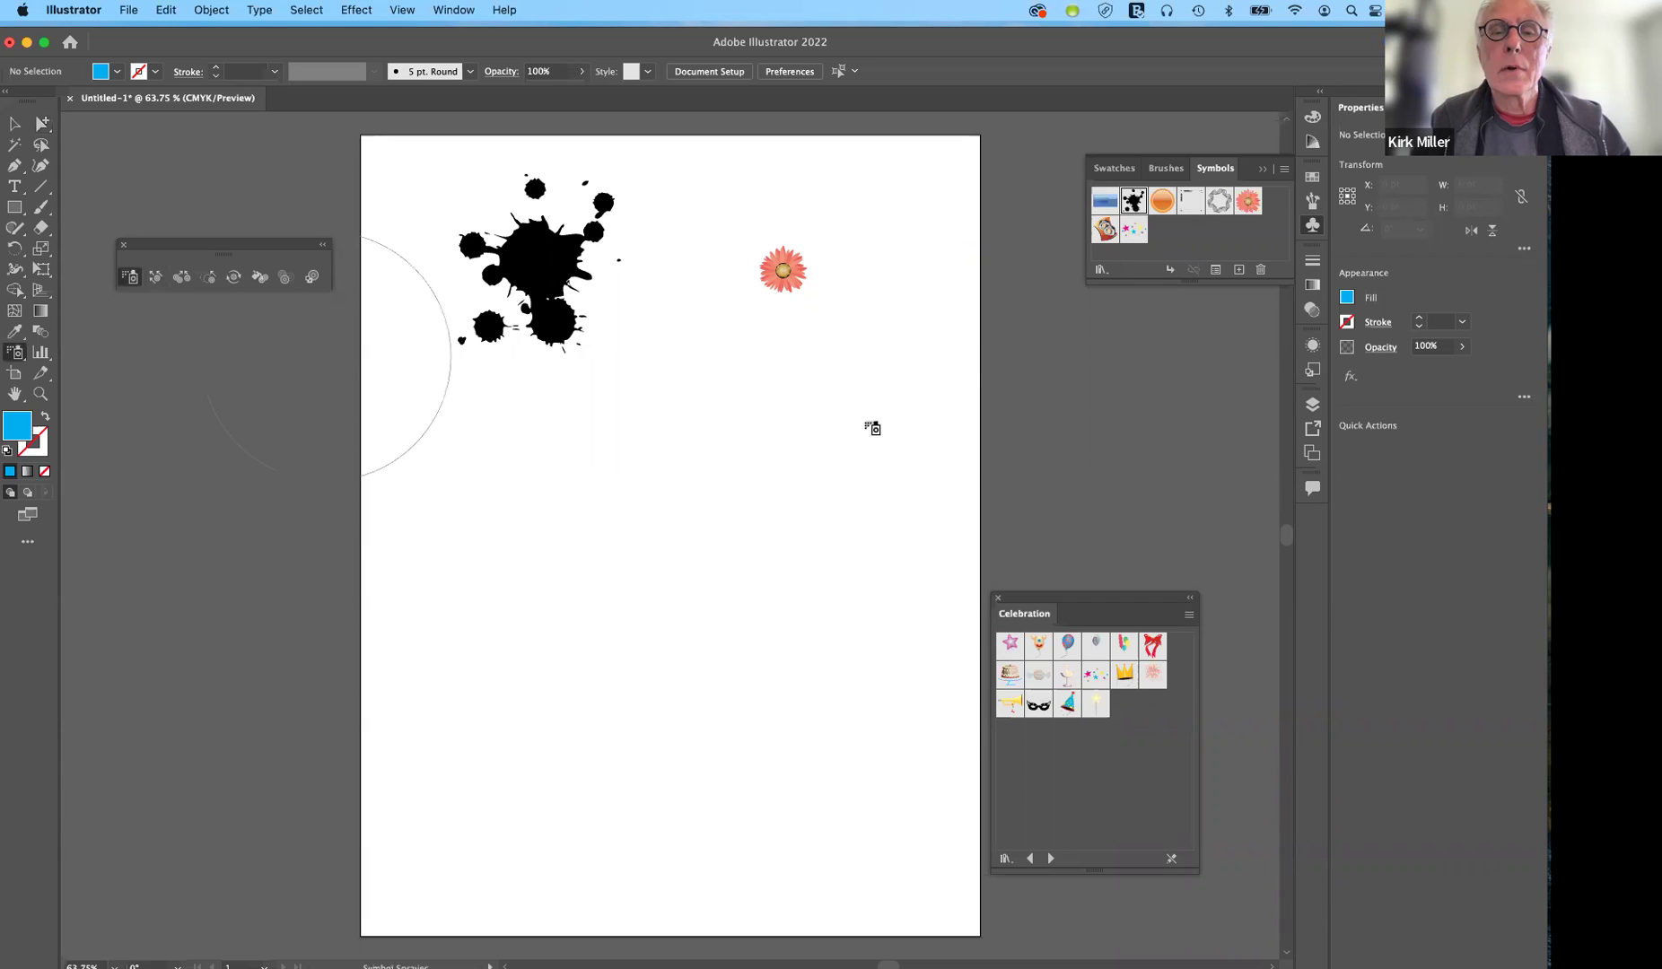
click(823, 428)
click(547, 542)
click(761, 759)
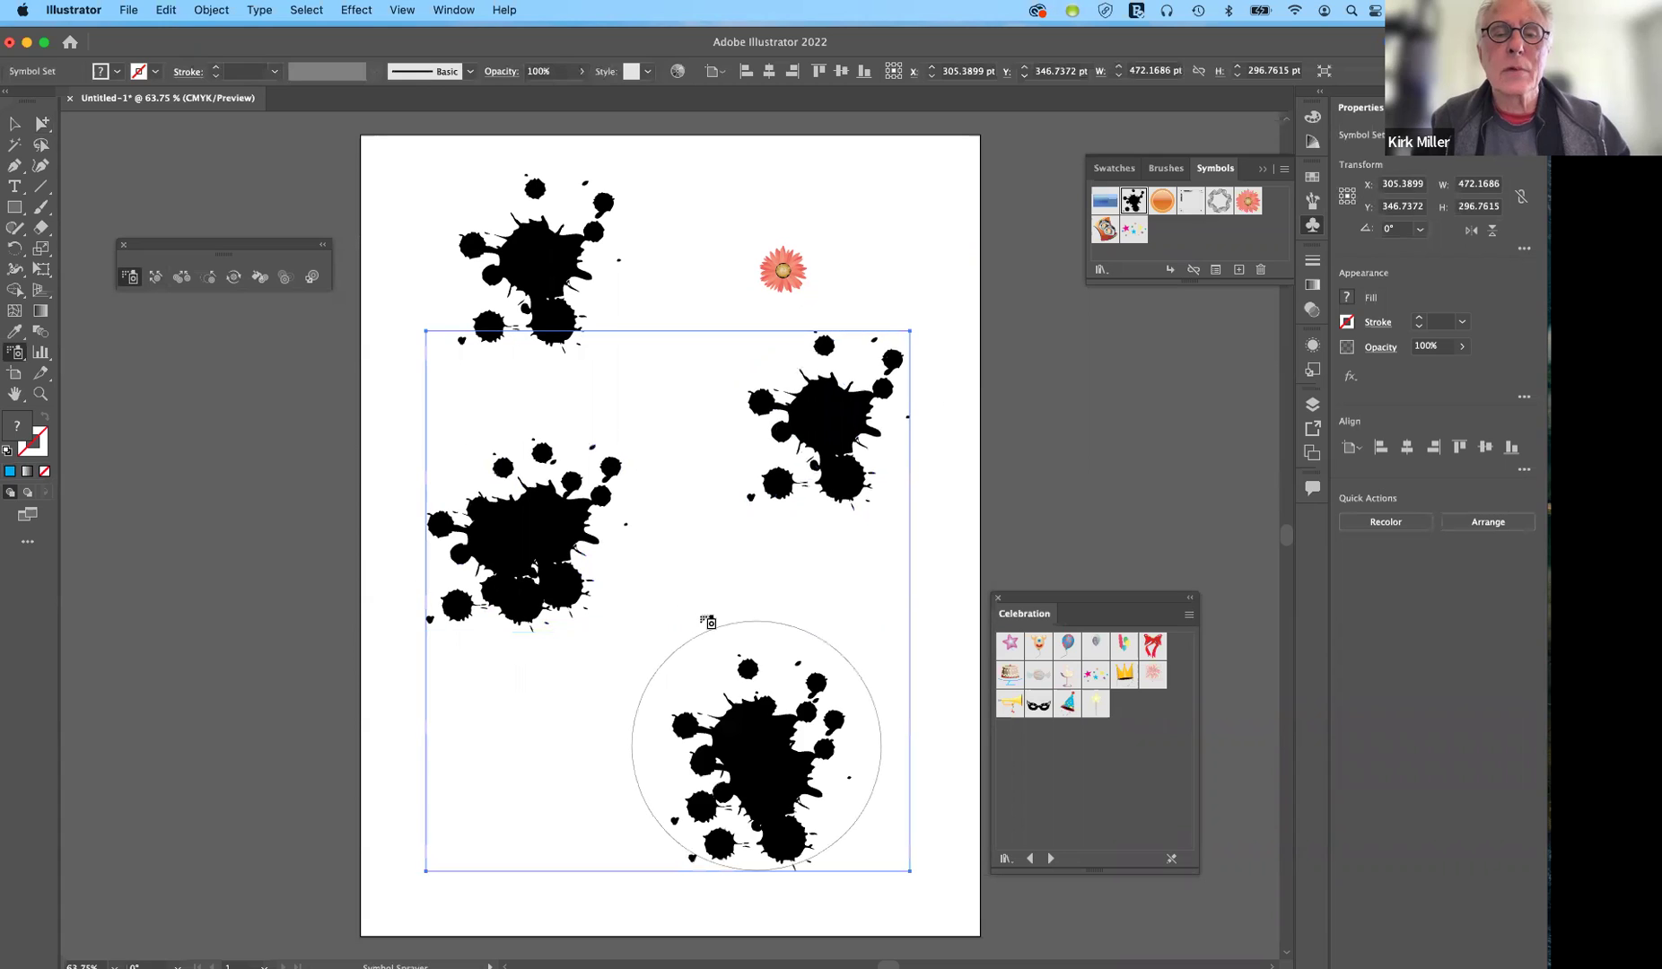
click(705, 607)
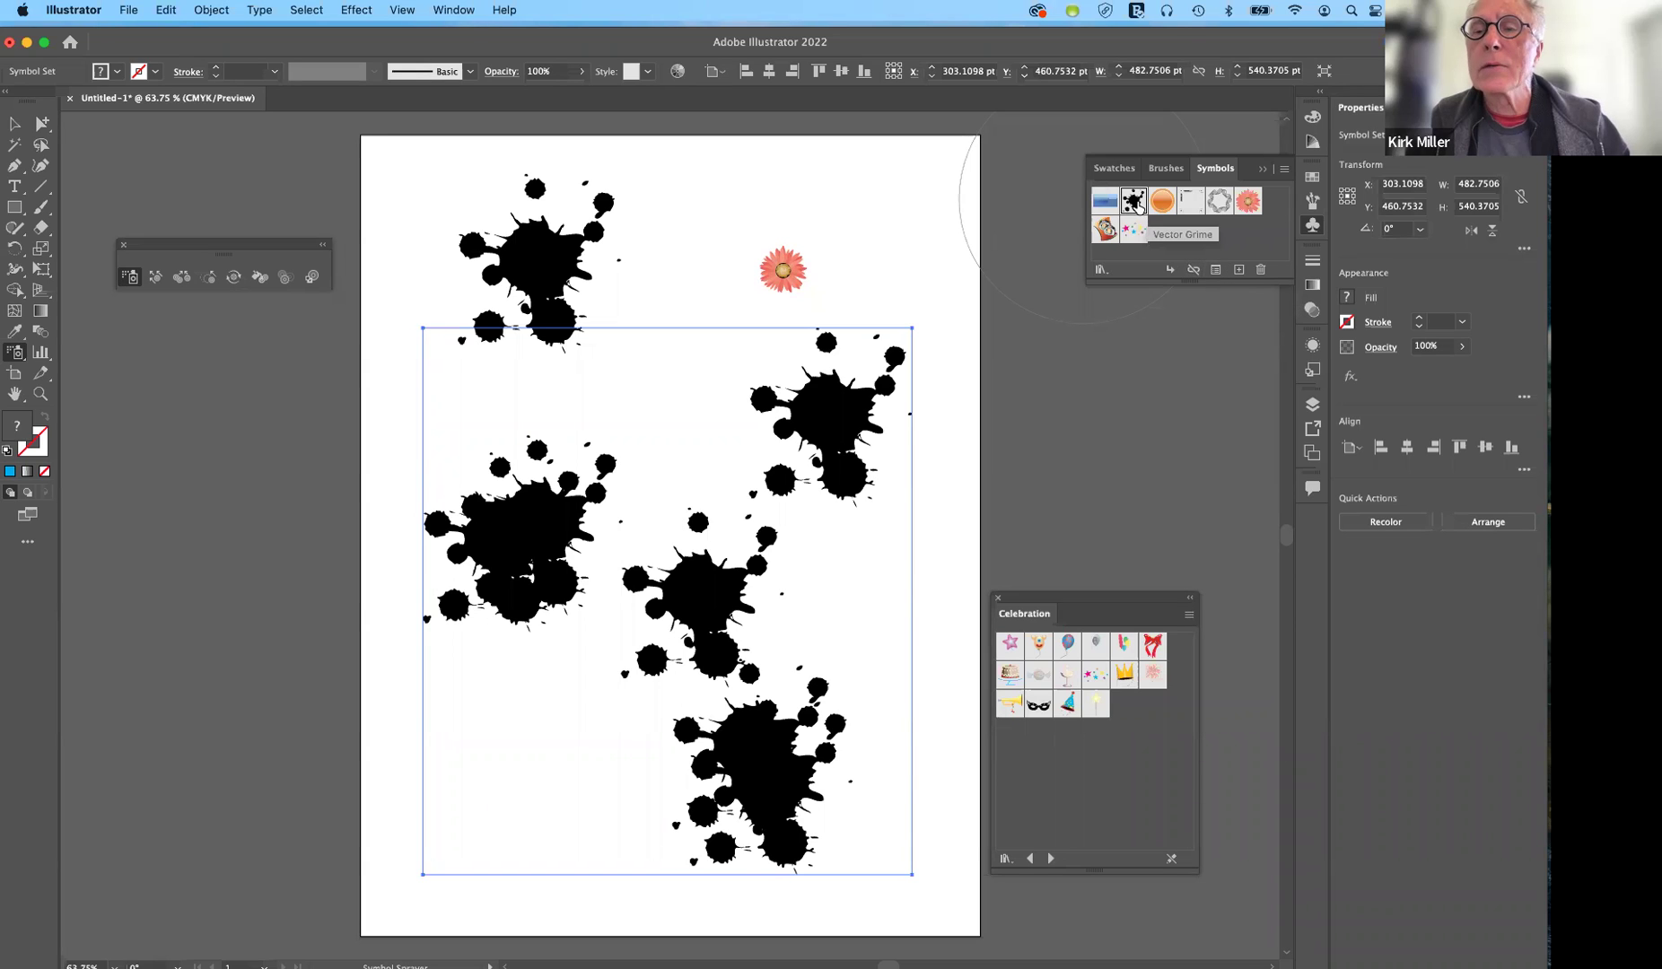
Edit the Vector Grime symbol, fill its splatter artwork with red, and exit symbol editing.
double_click(1135, 206)
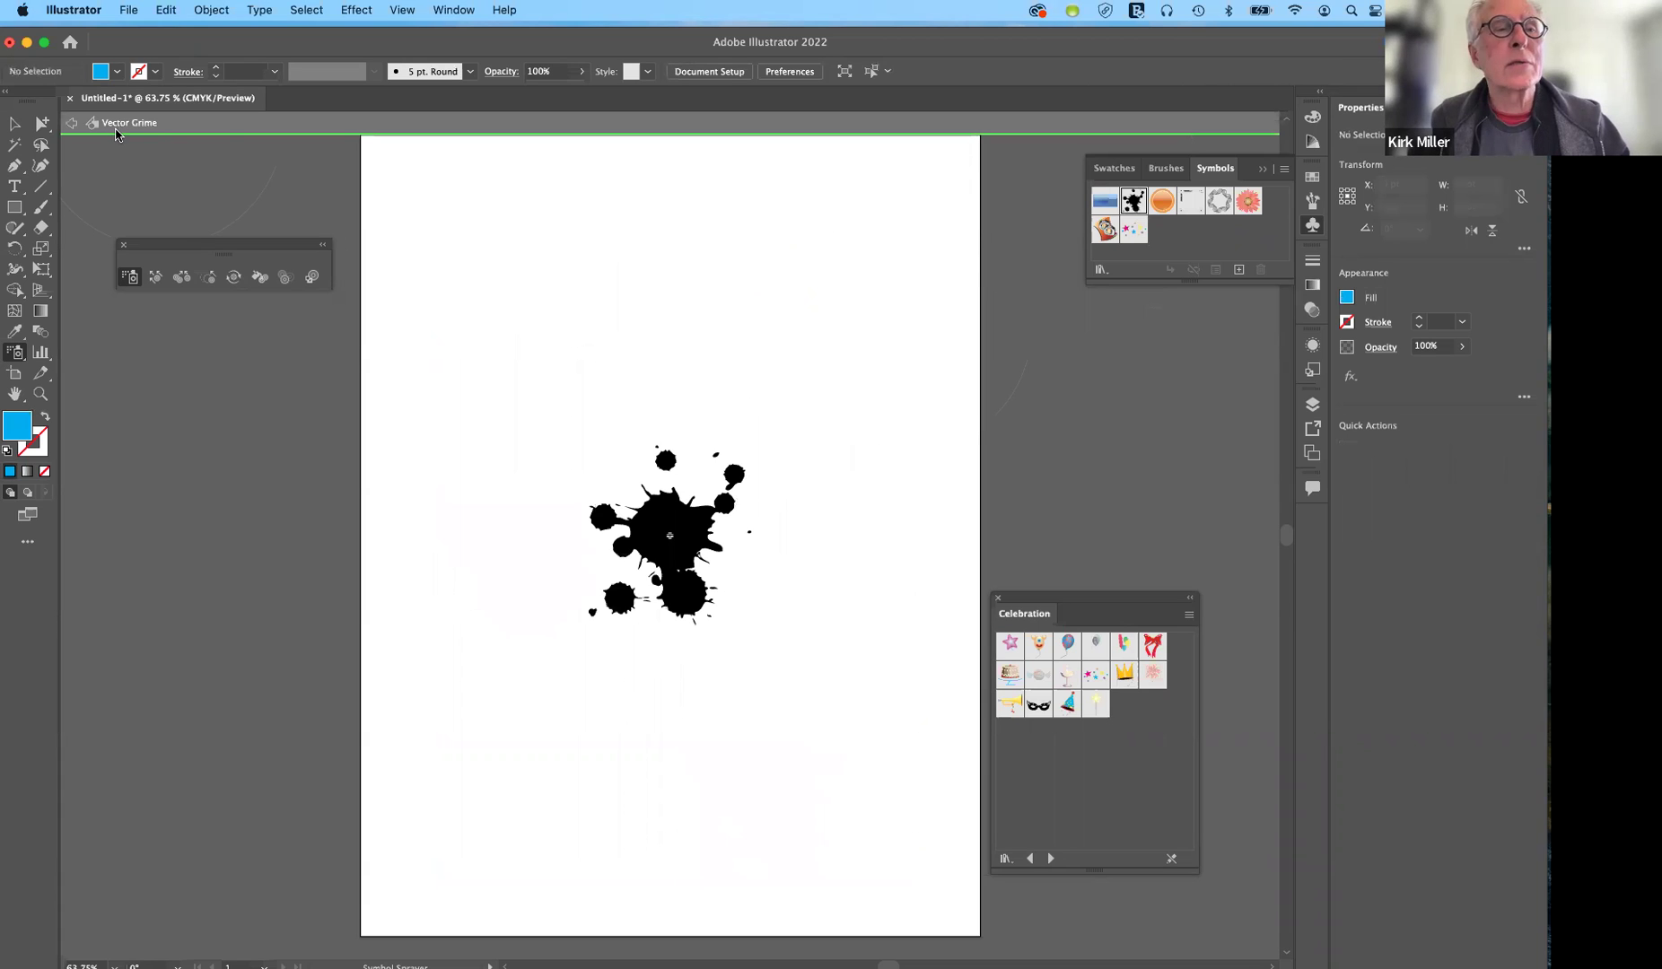
key(v)
click(694, 544)
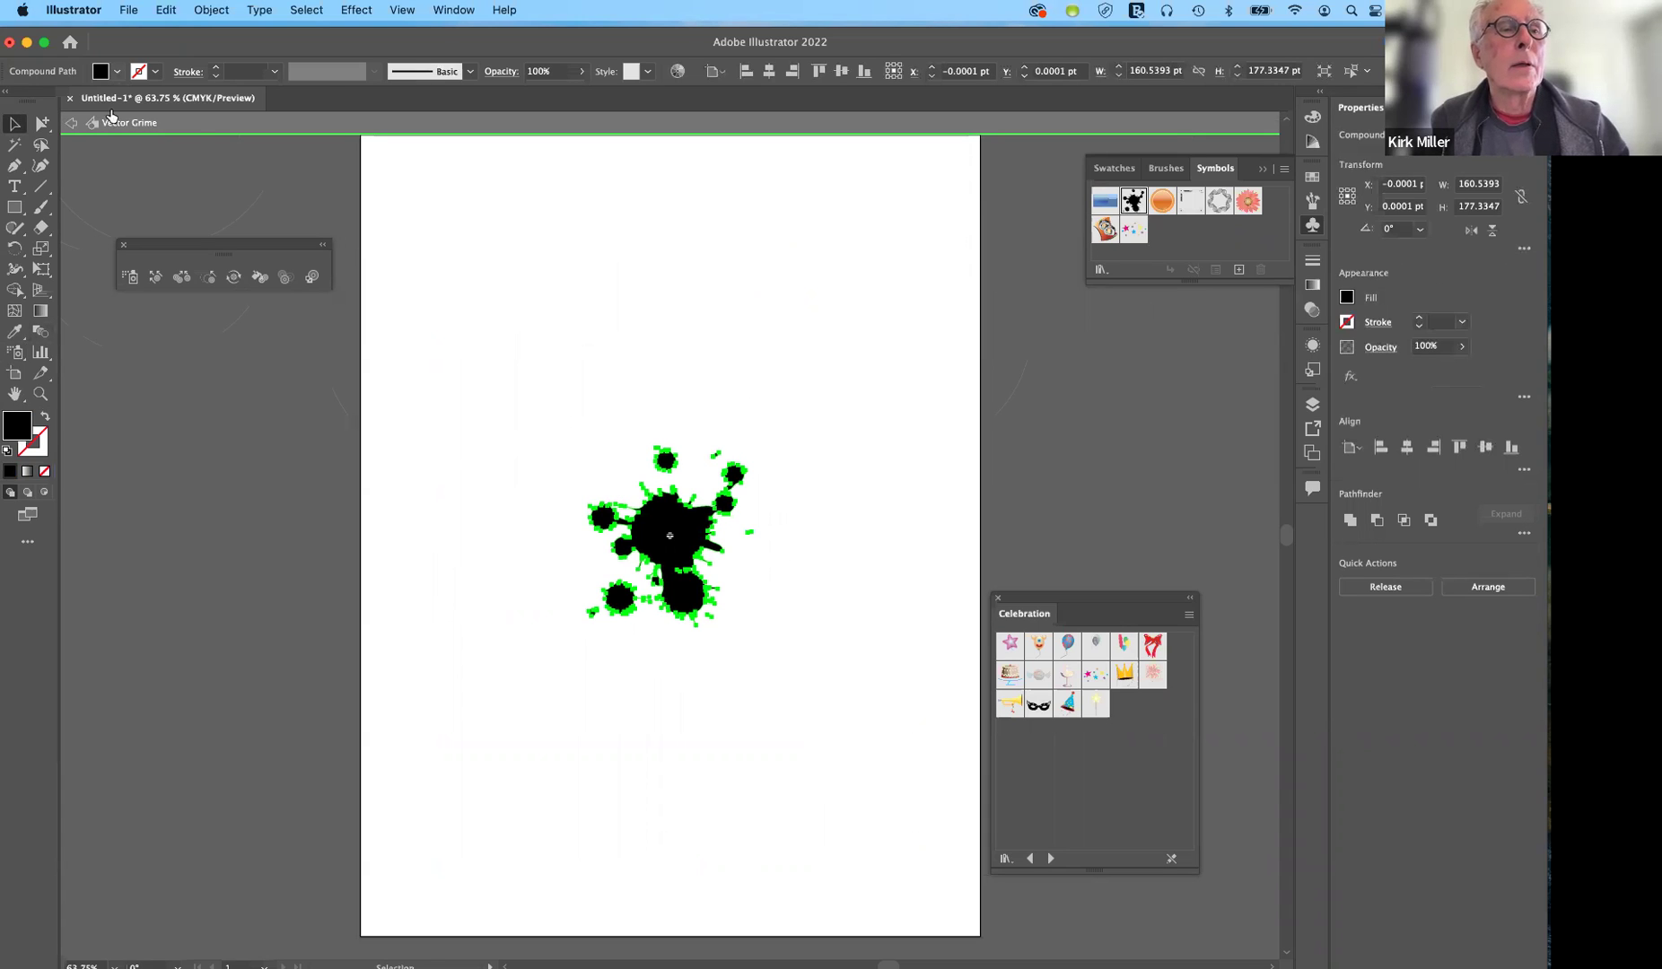
click(117, 72)
click(83, 106)
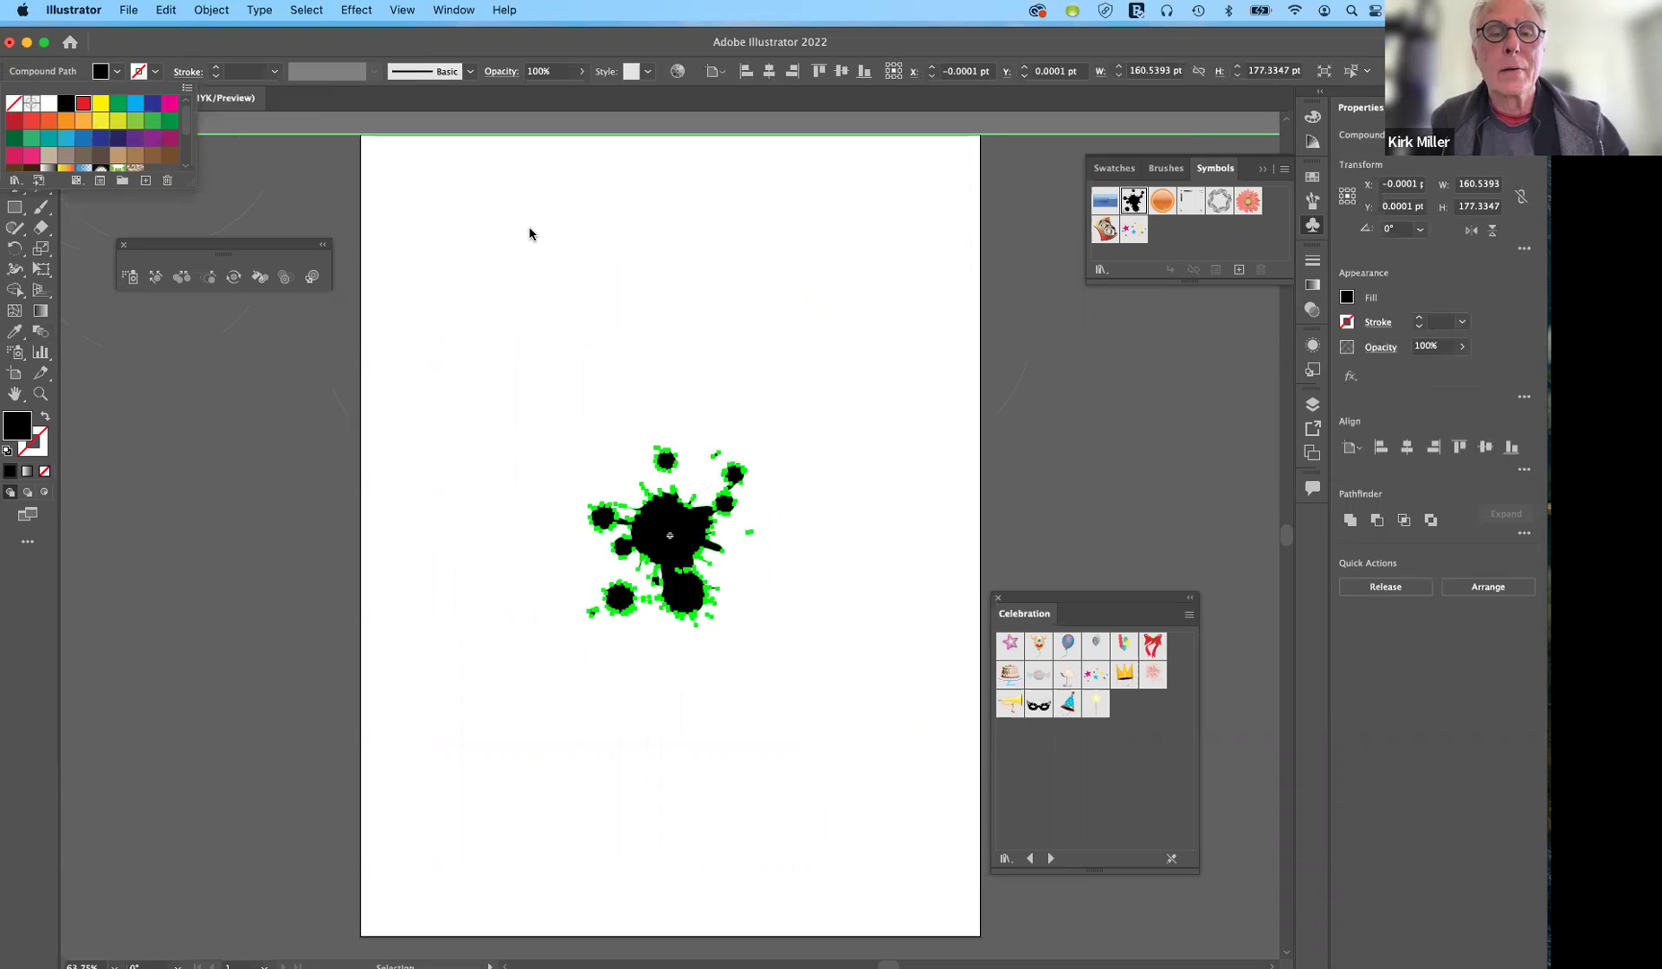
click(926, 360)
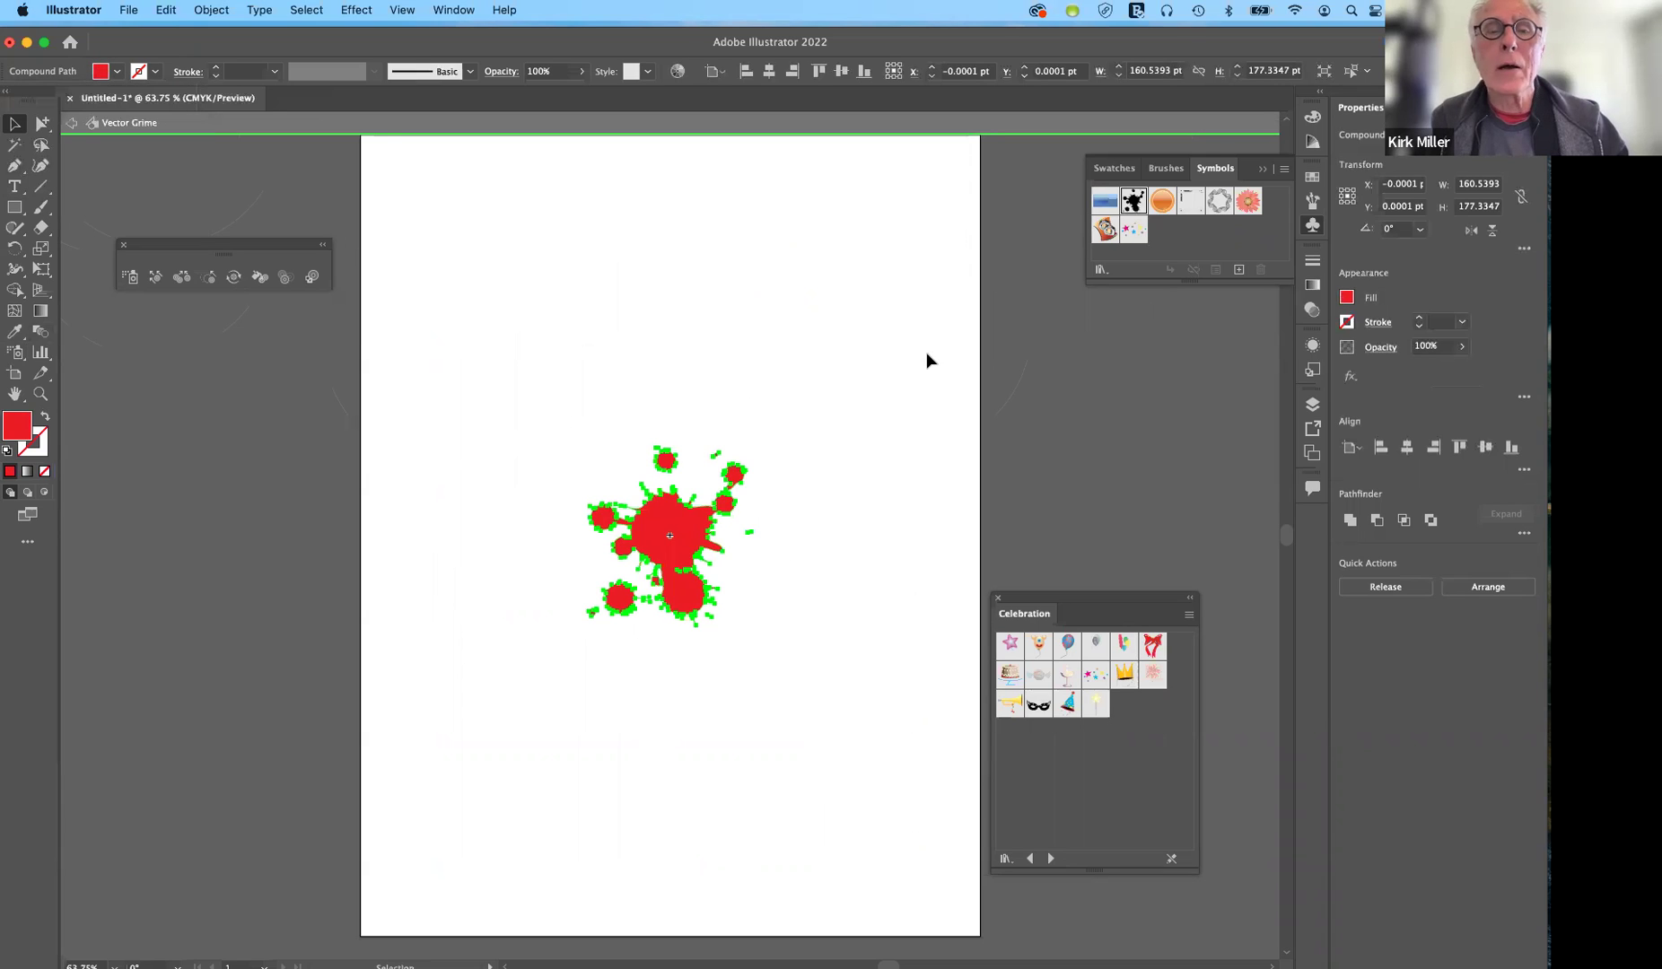
click(73, 126)
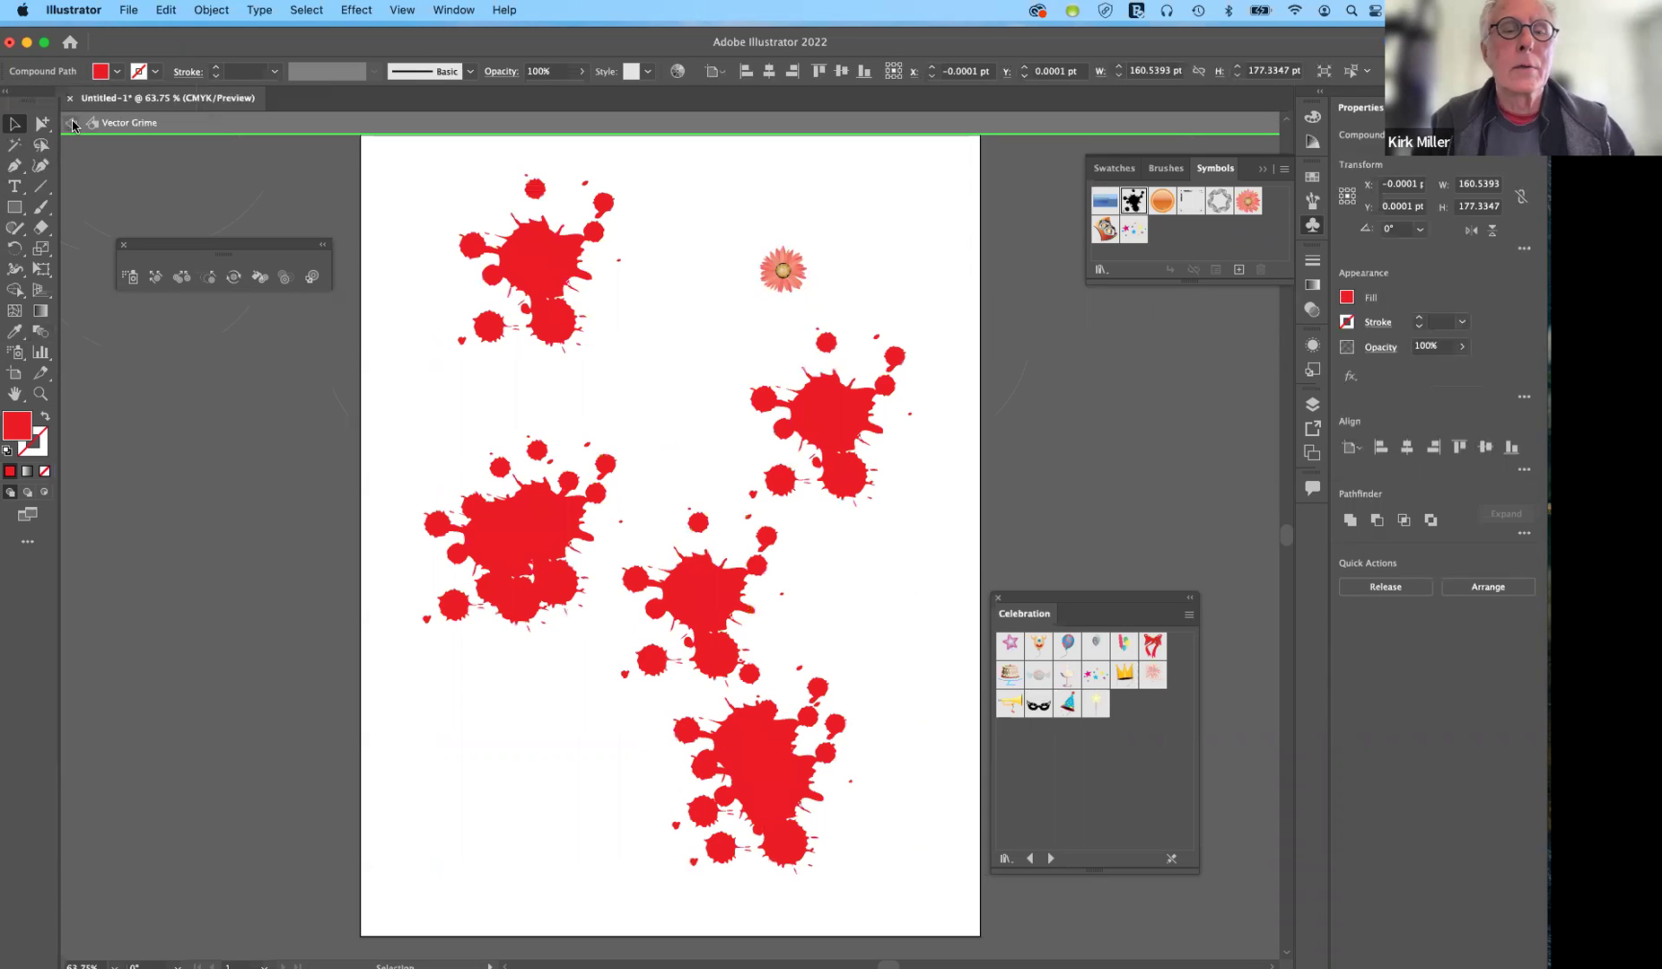
click(790, 585)
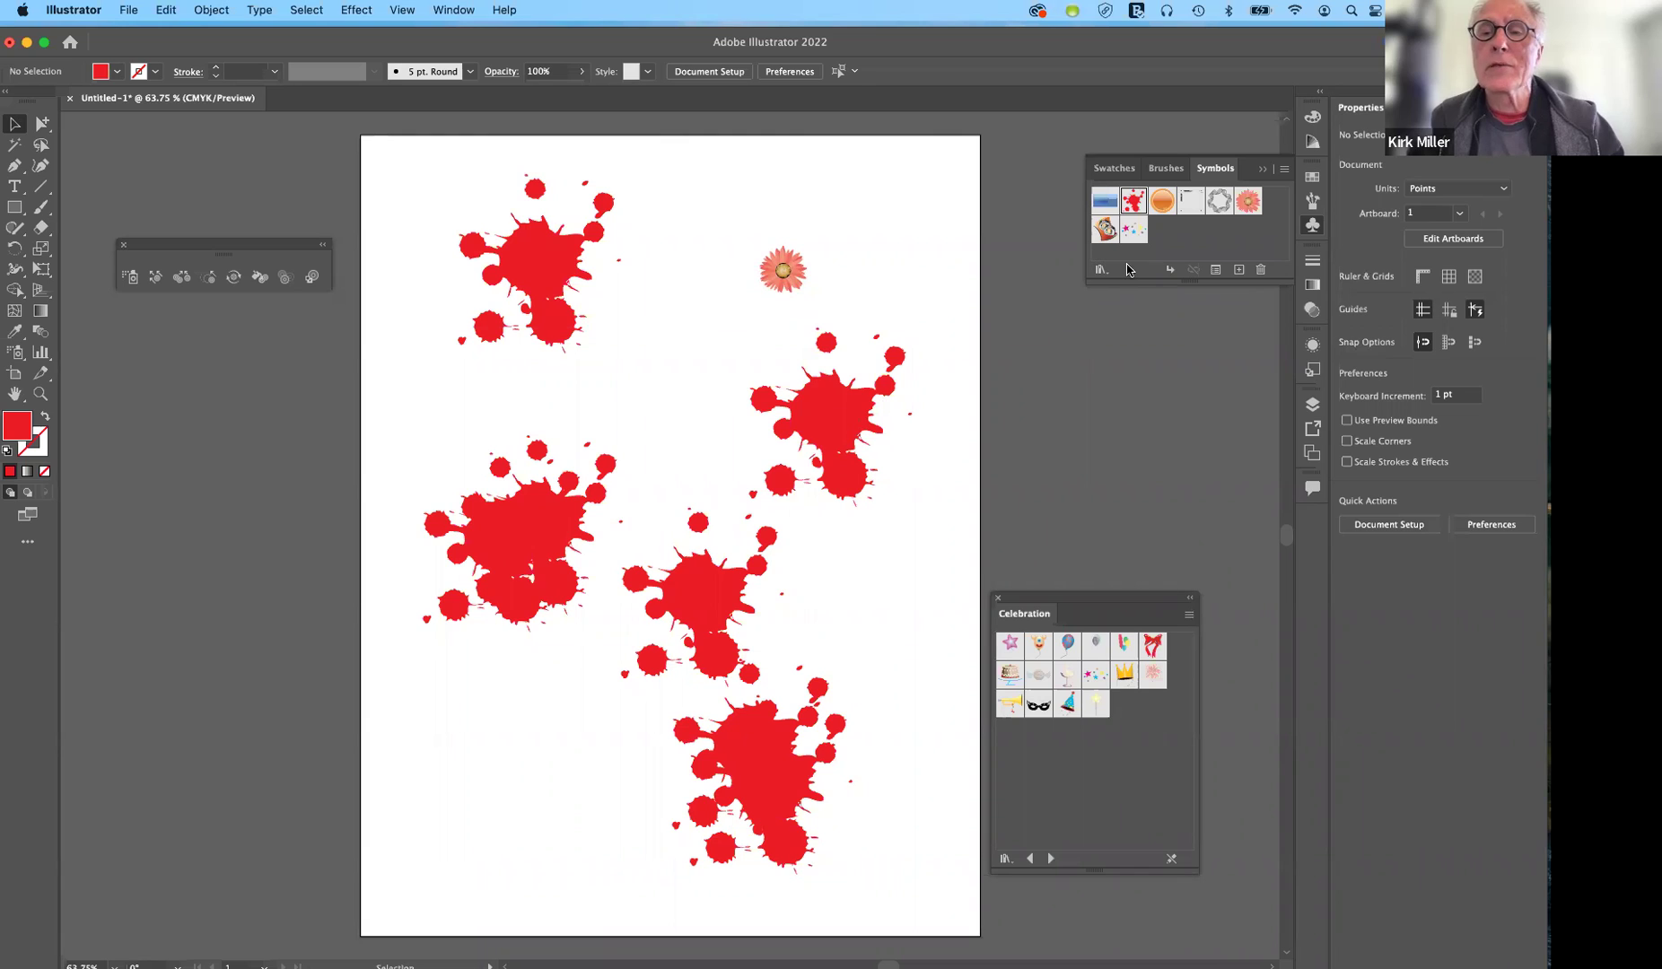
Duplicate the red Vector Grime symbol and open the duplicate for editing.
click(1136, 204)
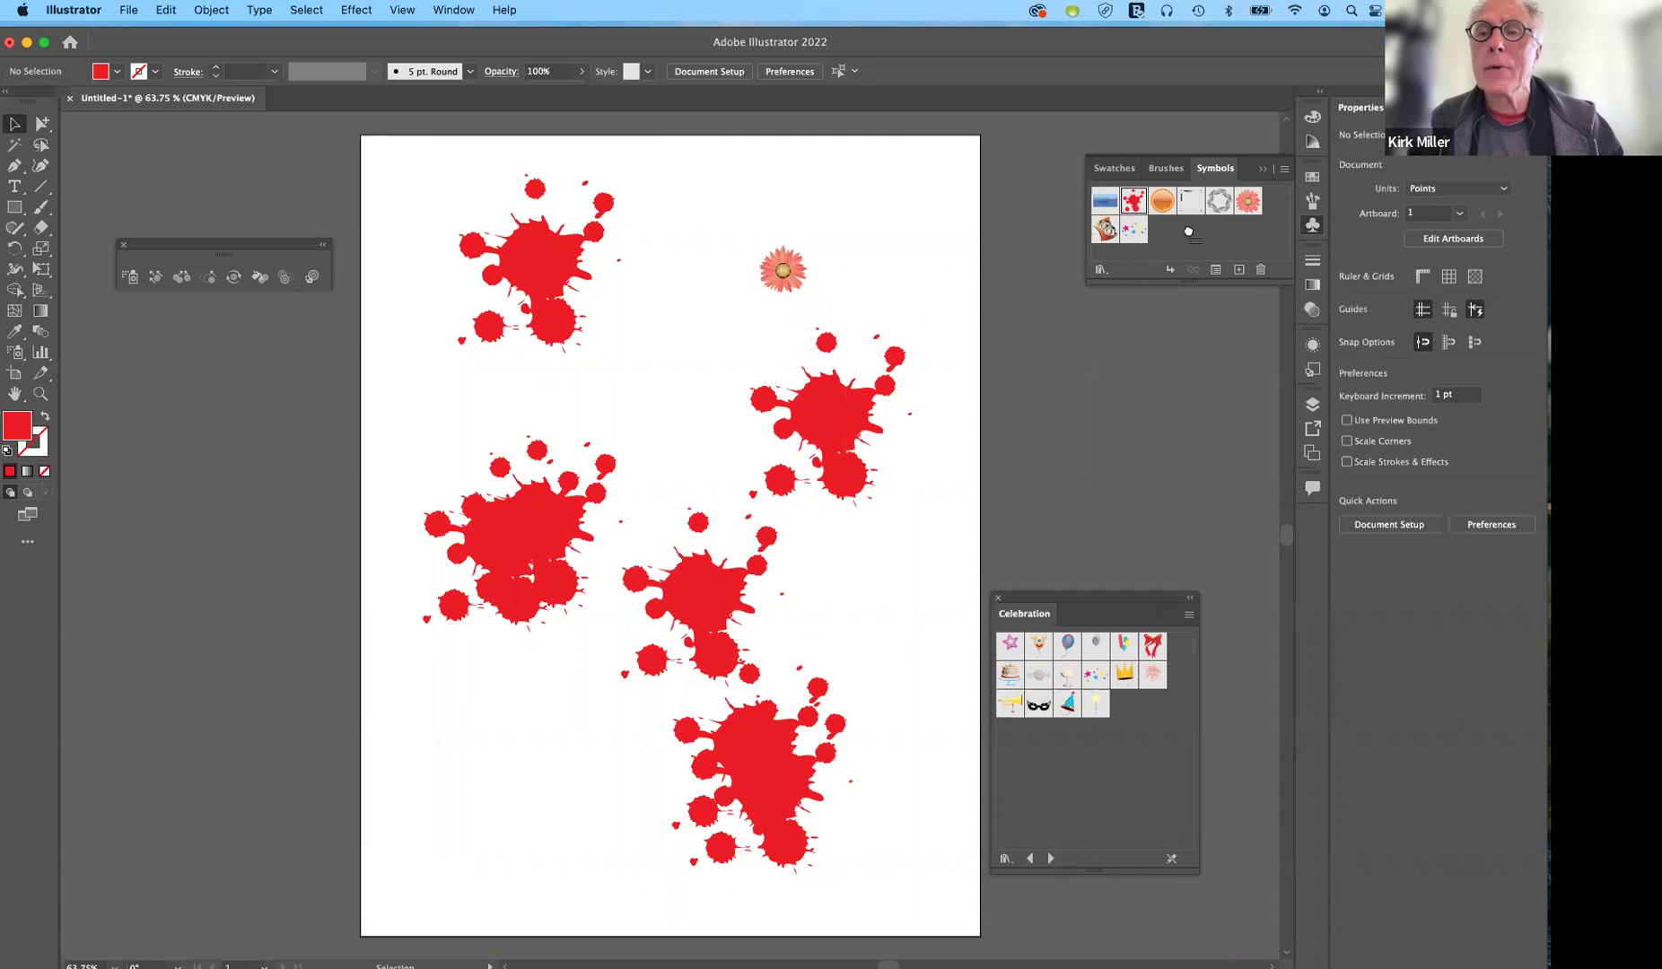
click(1239, 268)
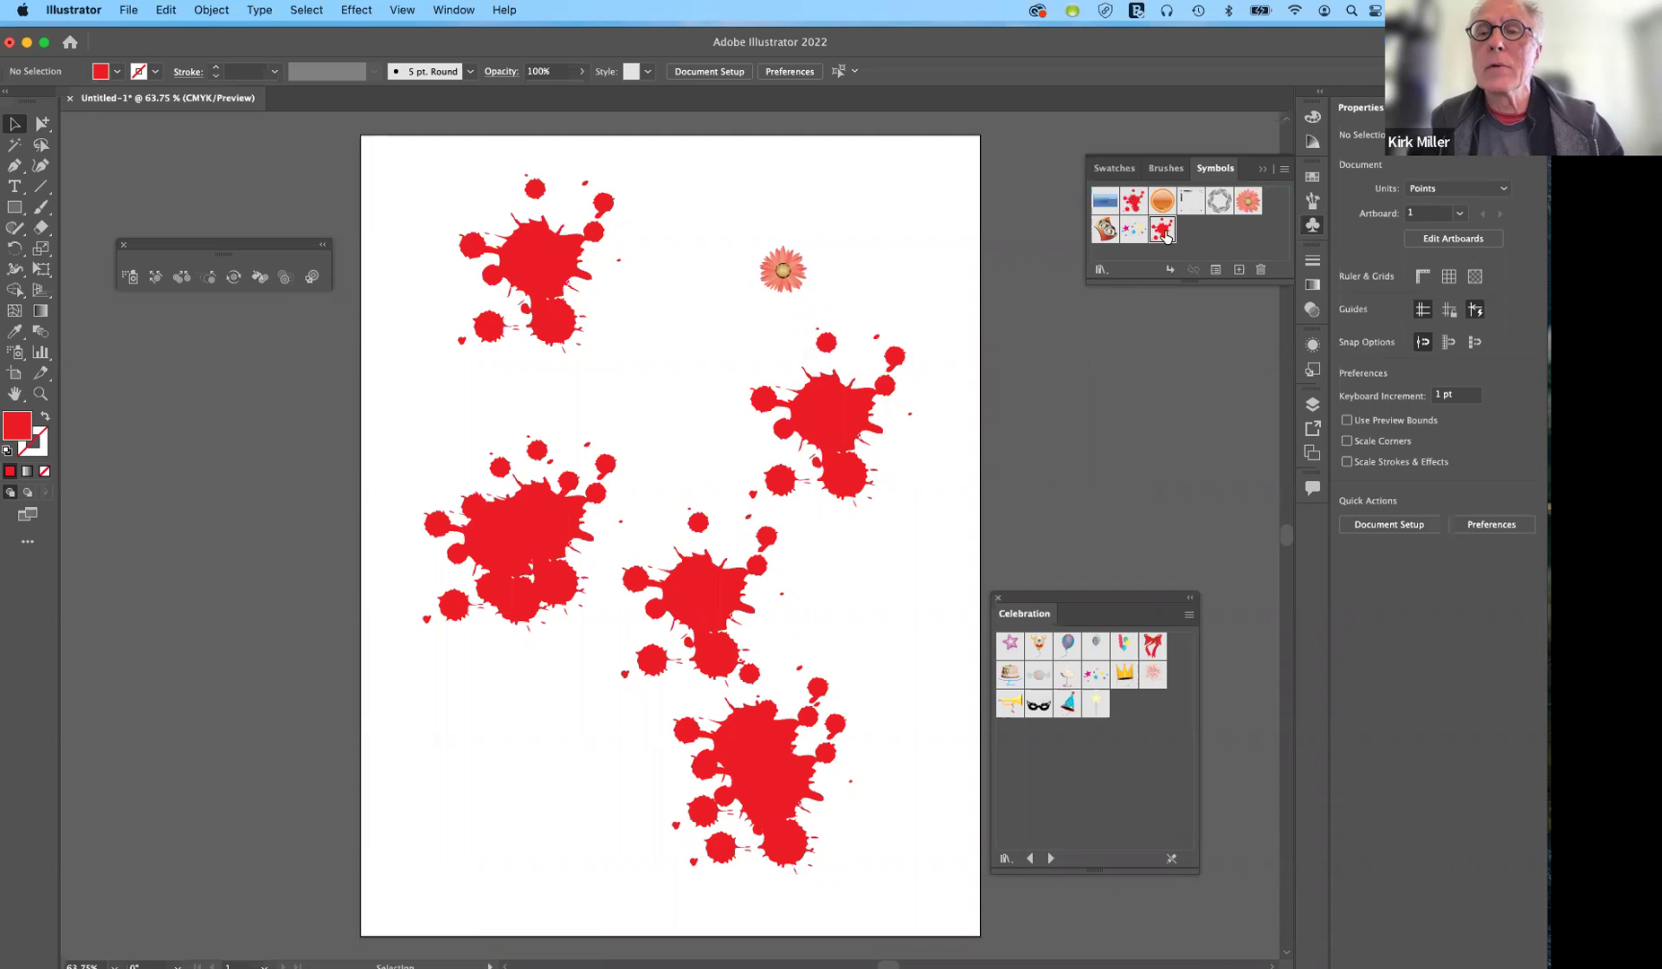
double_click(1162, 230)
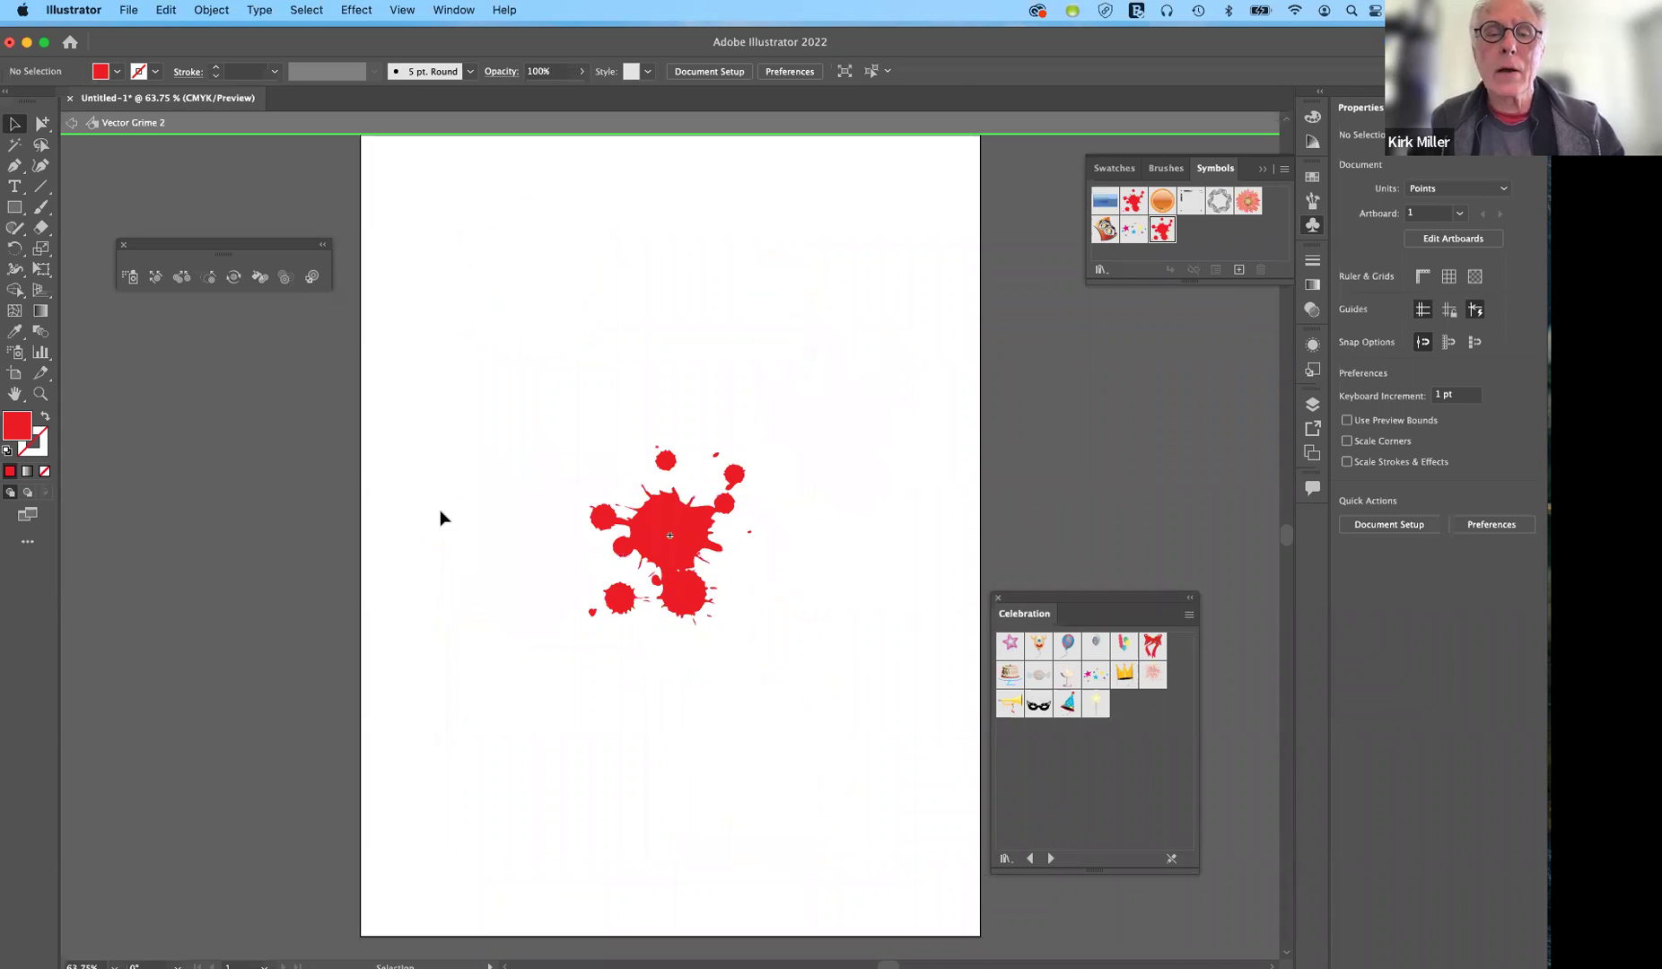
Fill the duplicate symbol's splatter artwork with black and exit symbol editing.
click(118, 72)
click(67, 105)
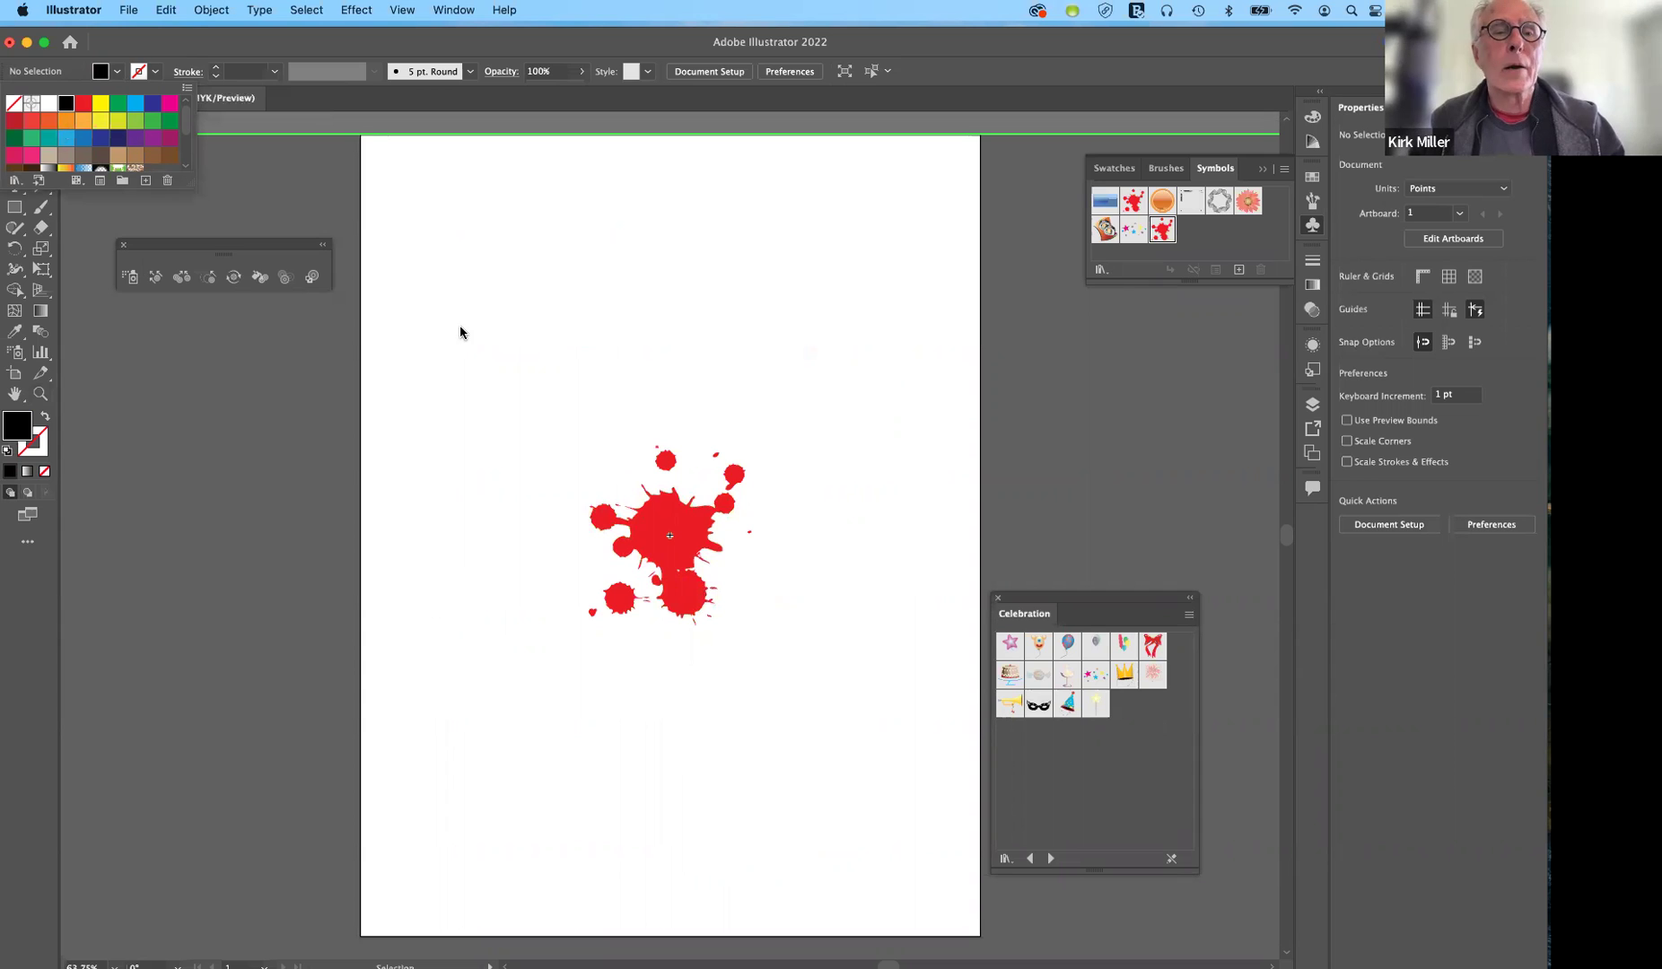
double_click(691, 546)
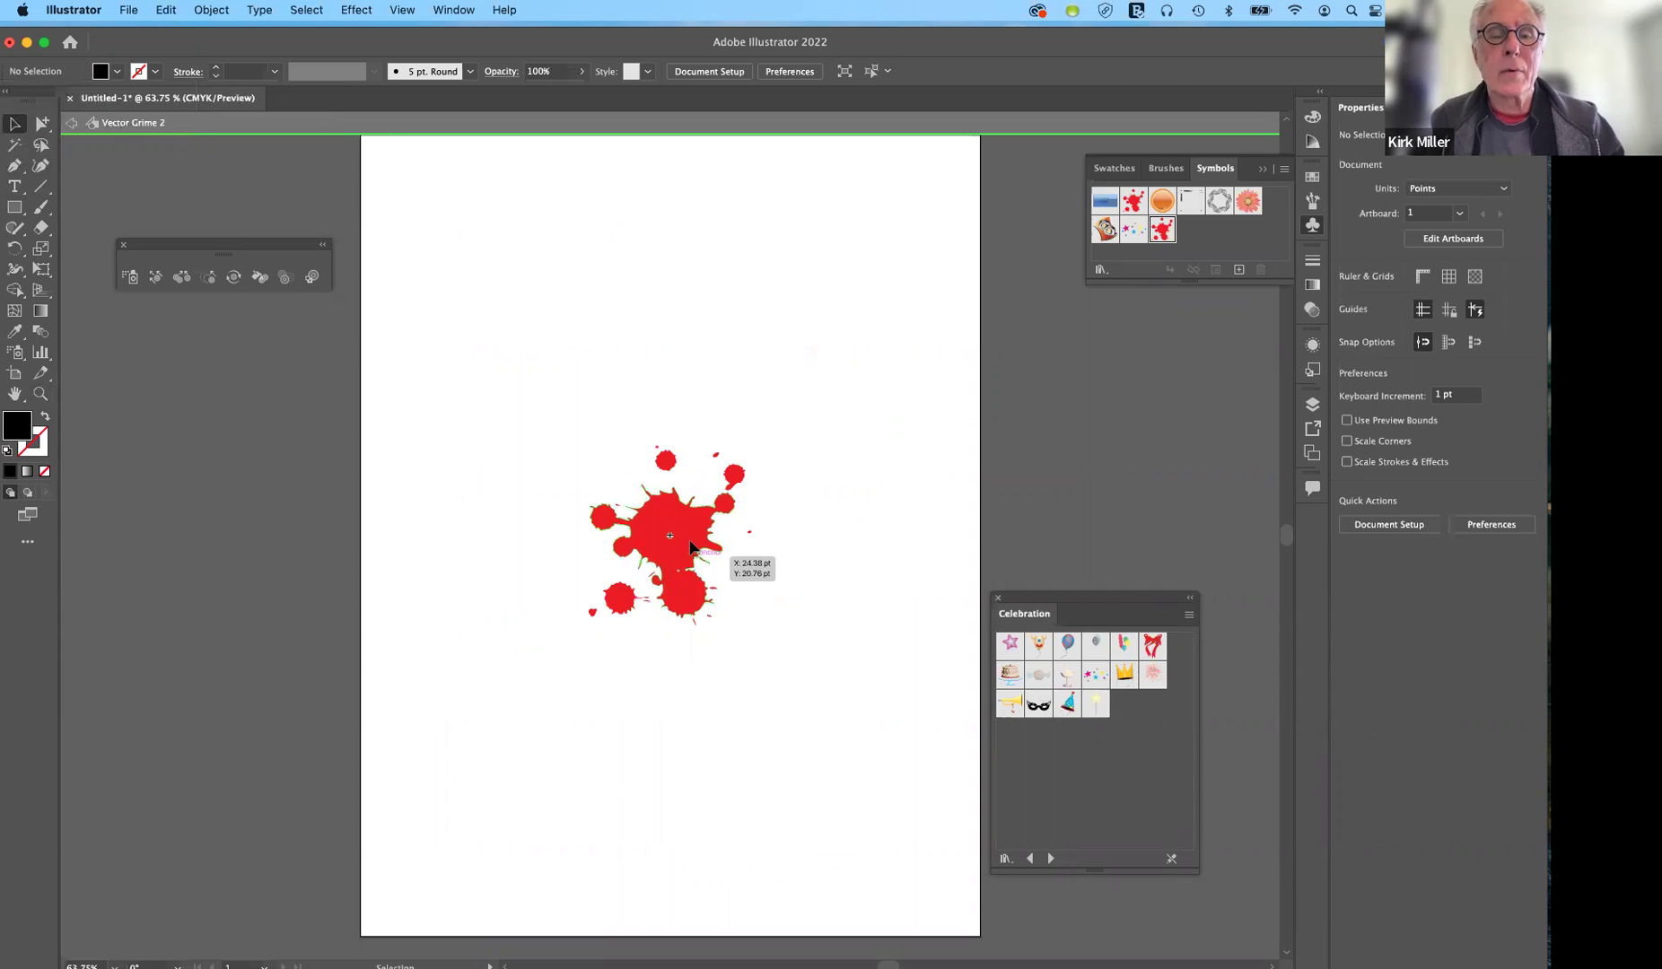
click(691, 546)
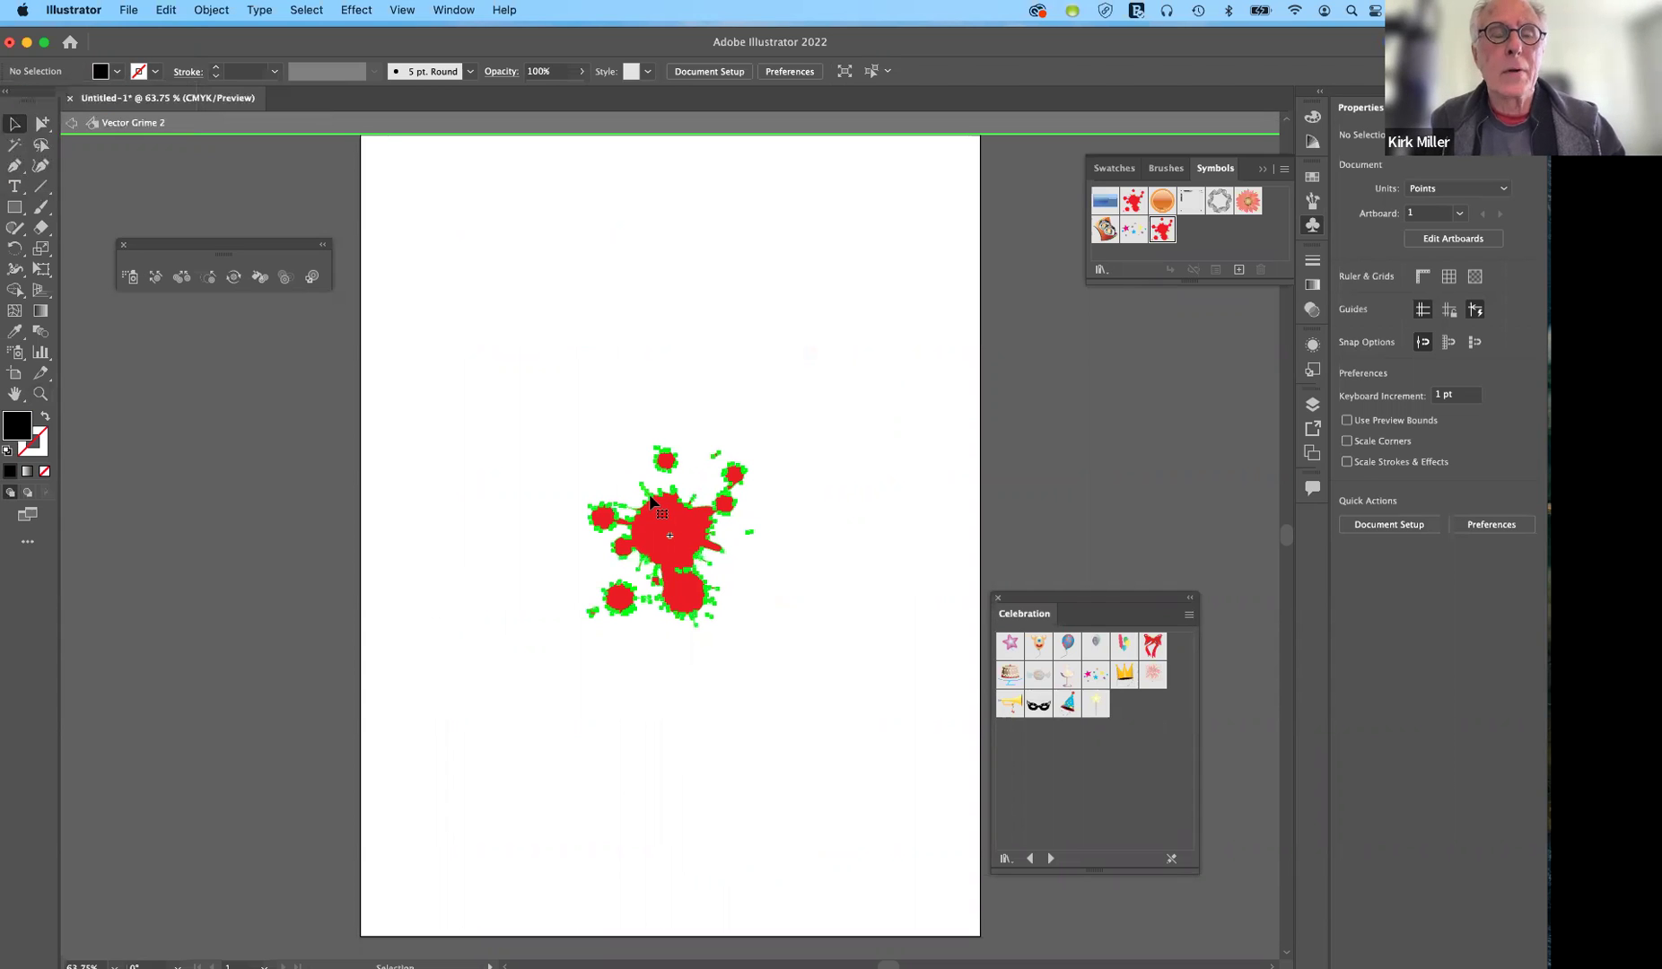
click(118, 73)
click(68, 105)
click(870, 419)
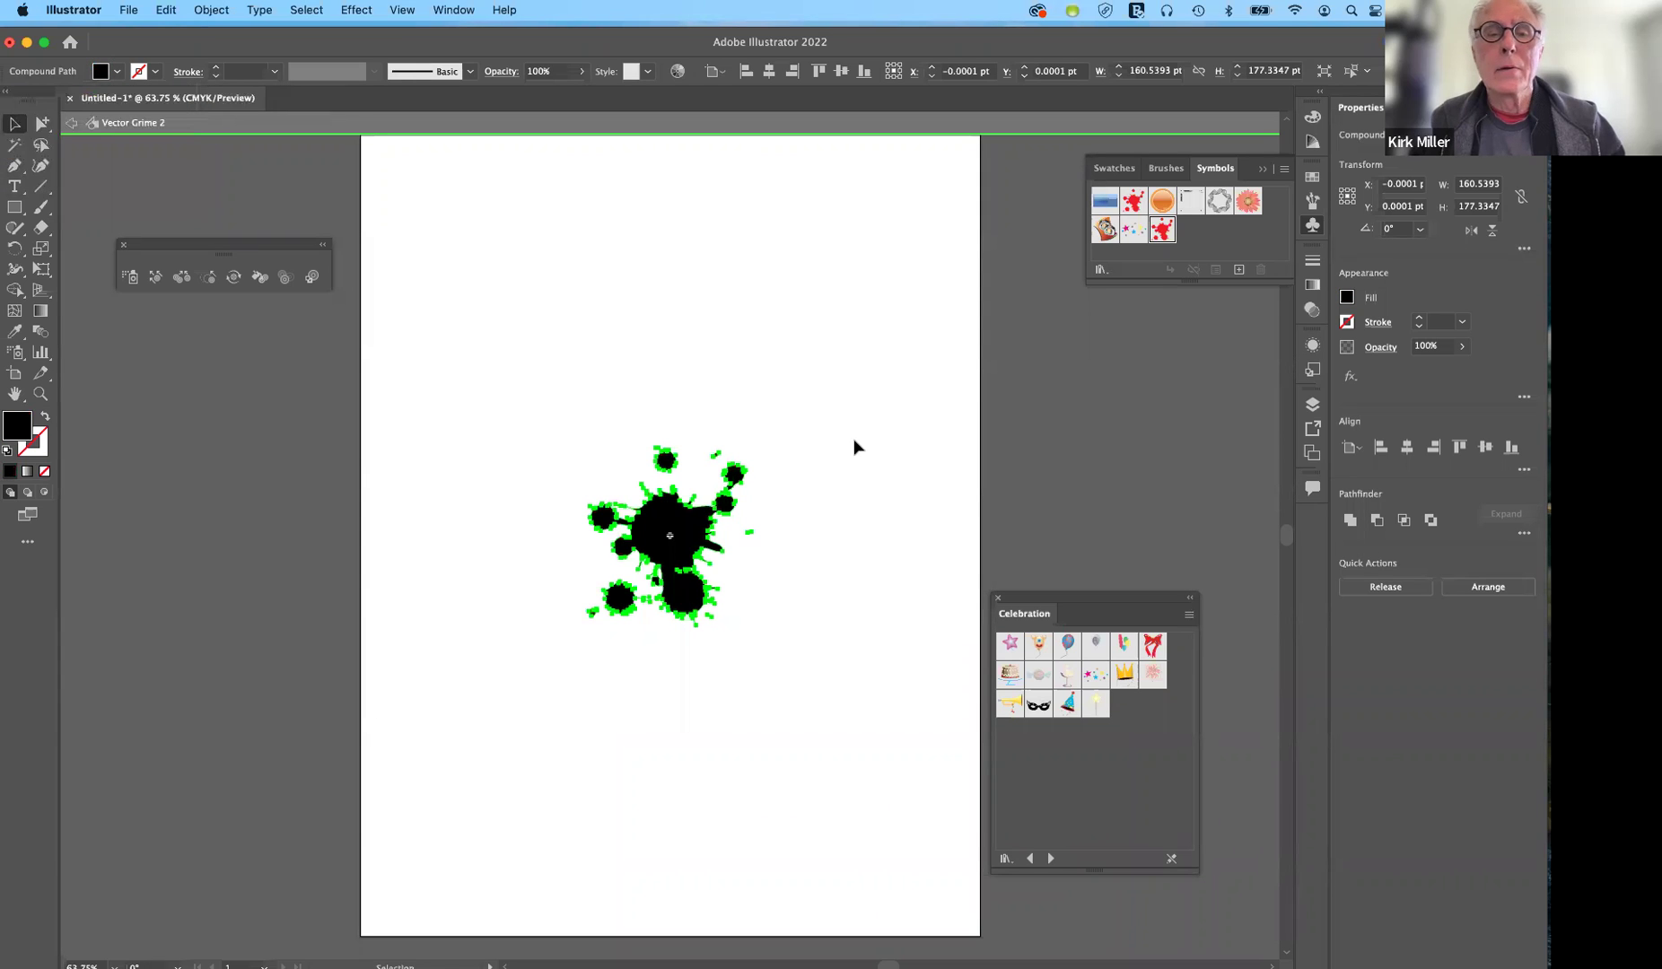
click(69, 126)
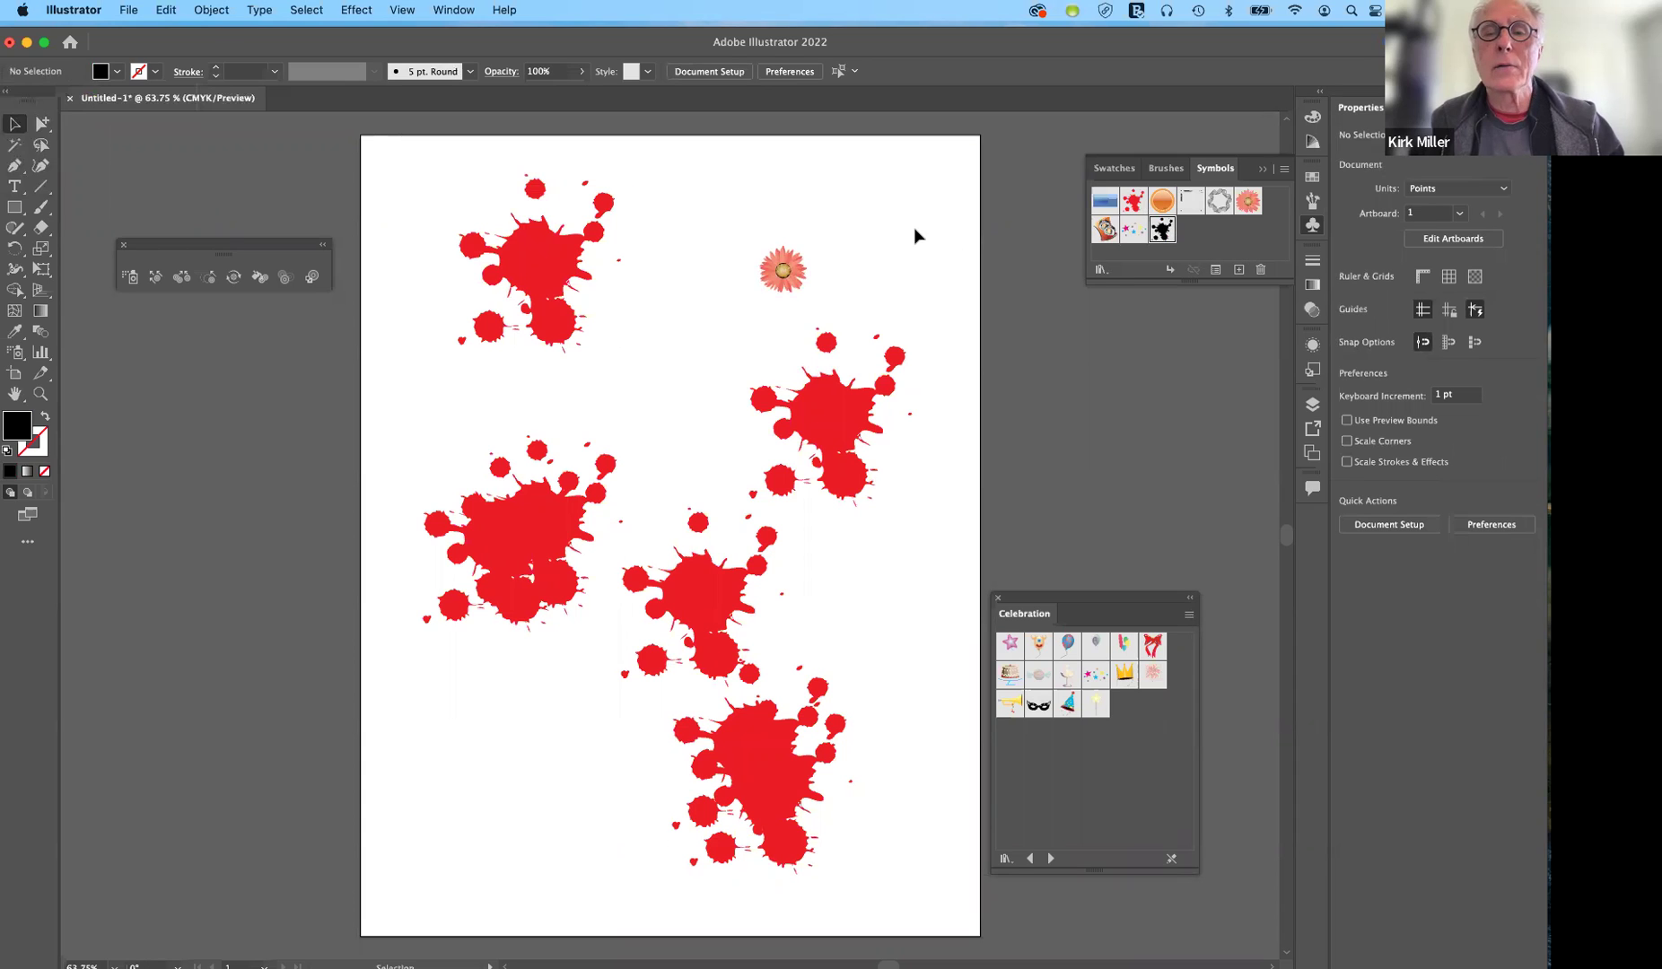
Place a black Vector Grime 2 instance in the artboard's empty lower-left area, and move the gerbera flower up and slightly left.
drag(1167, 235, 702, 363)
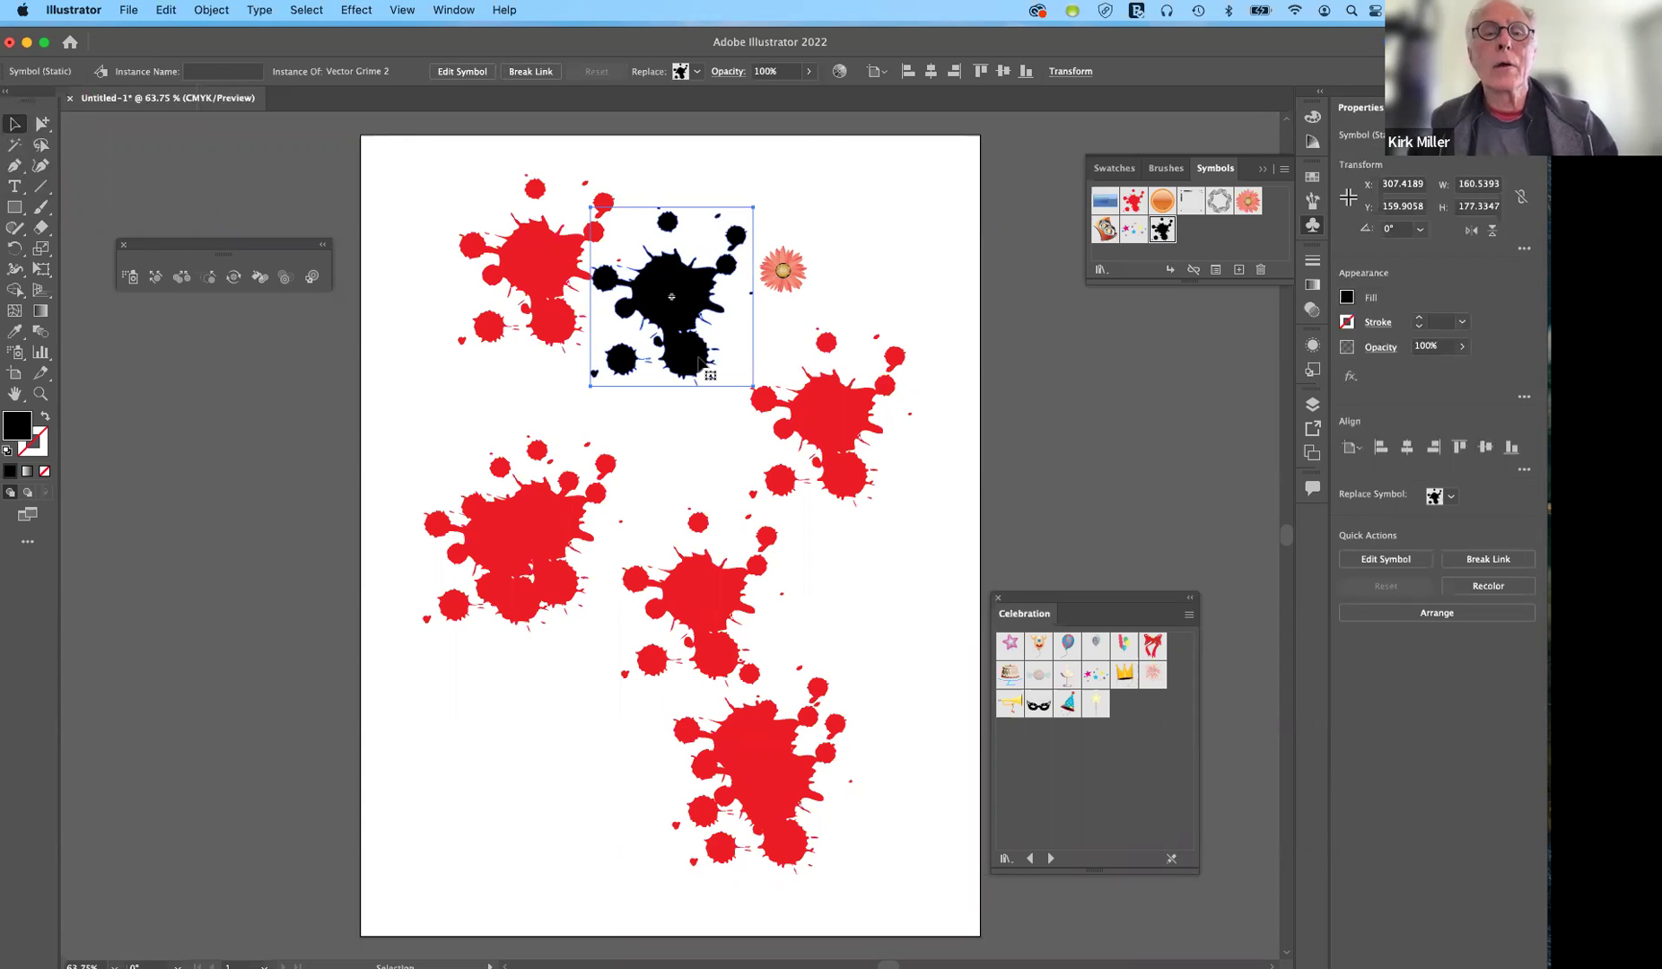
click(556, 271)
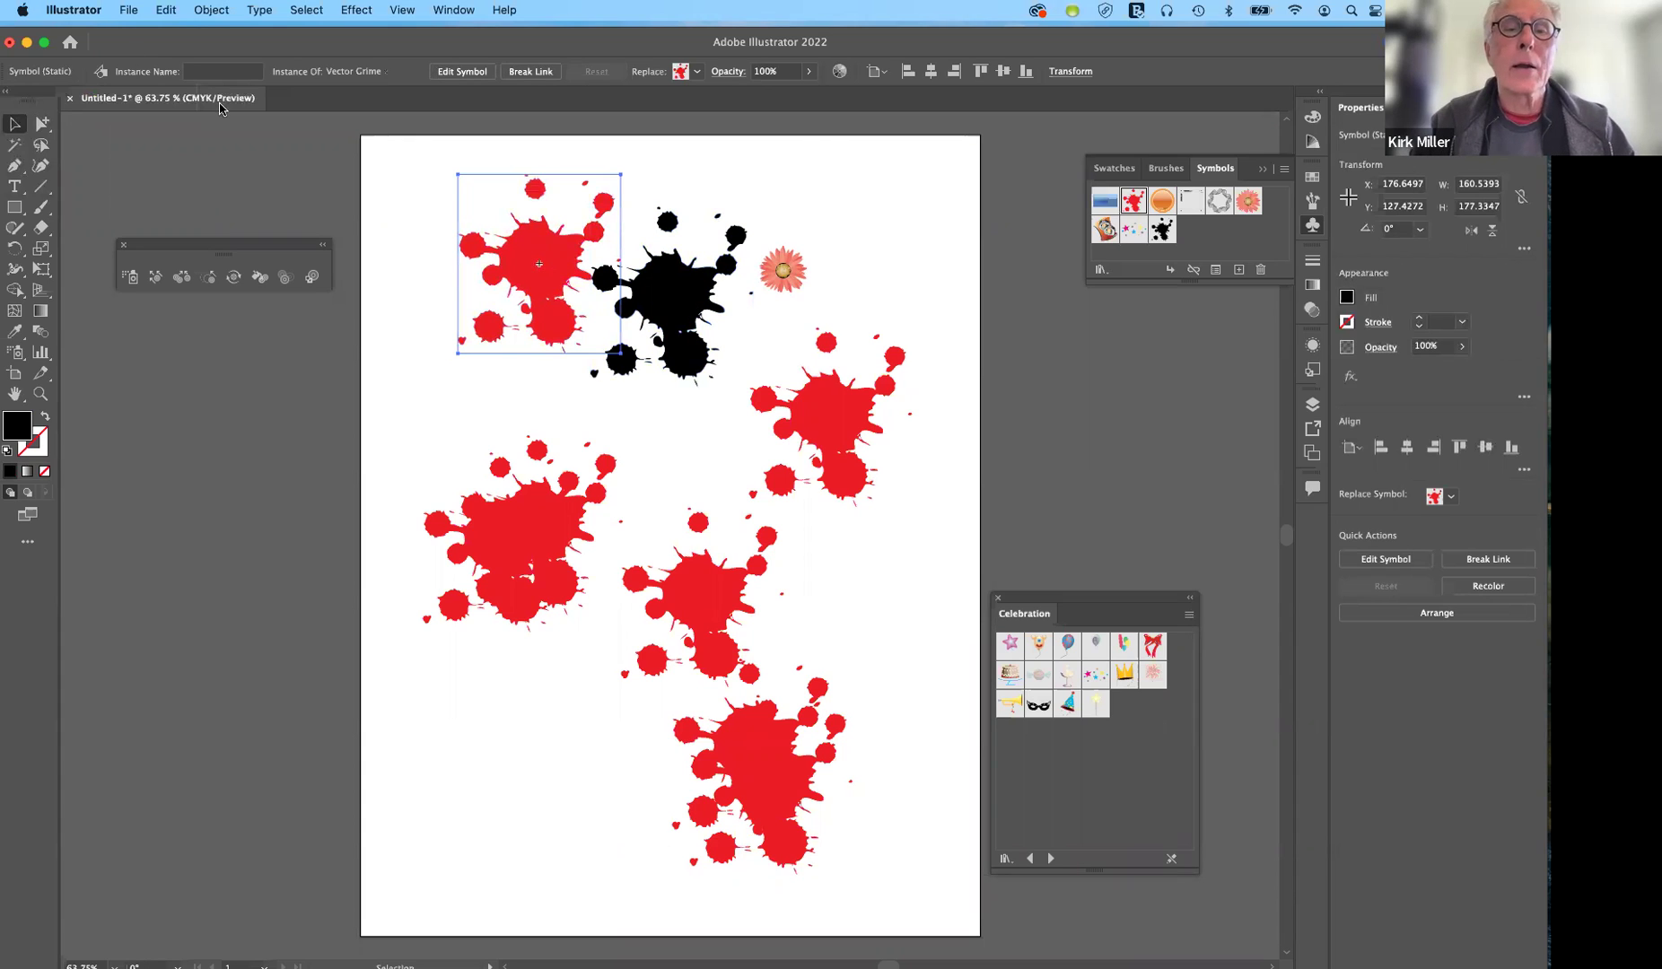
click(678, 323)
drag(678, 323, 534, 790)
drag(791, 280, 745, 205)
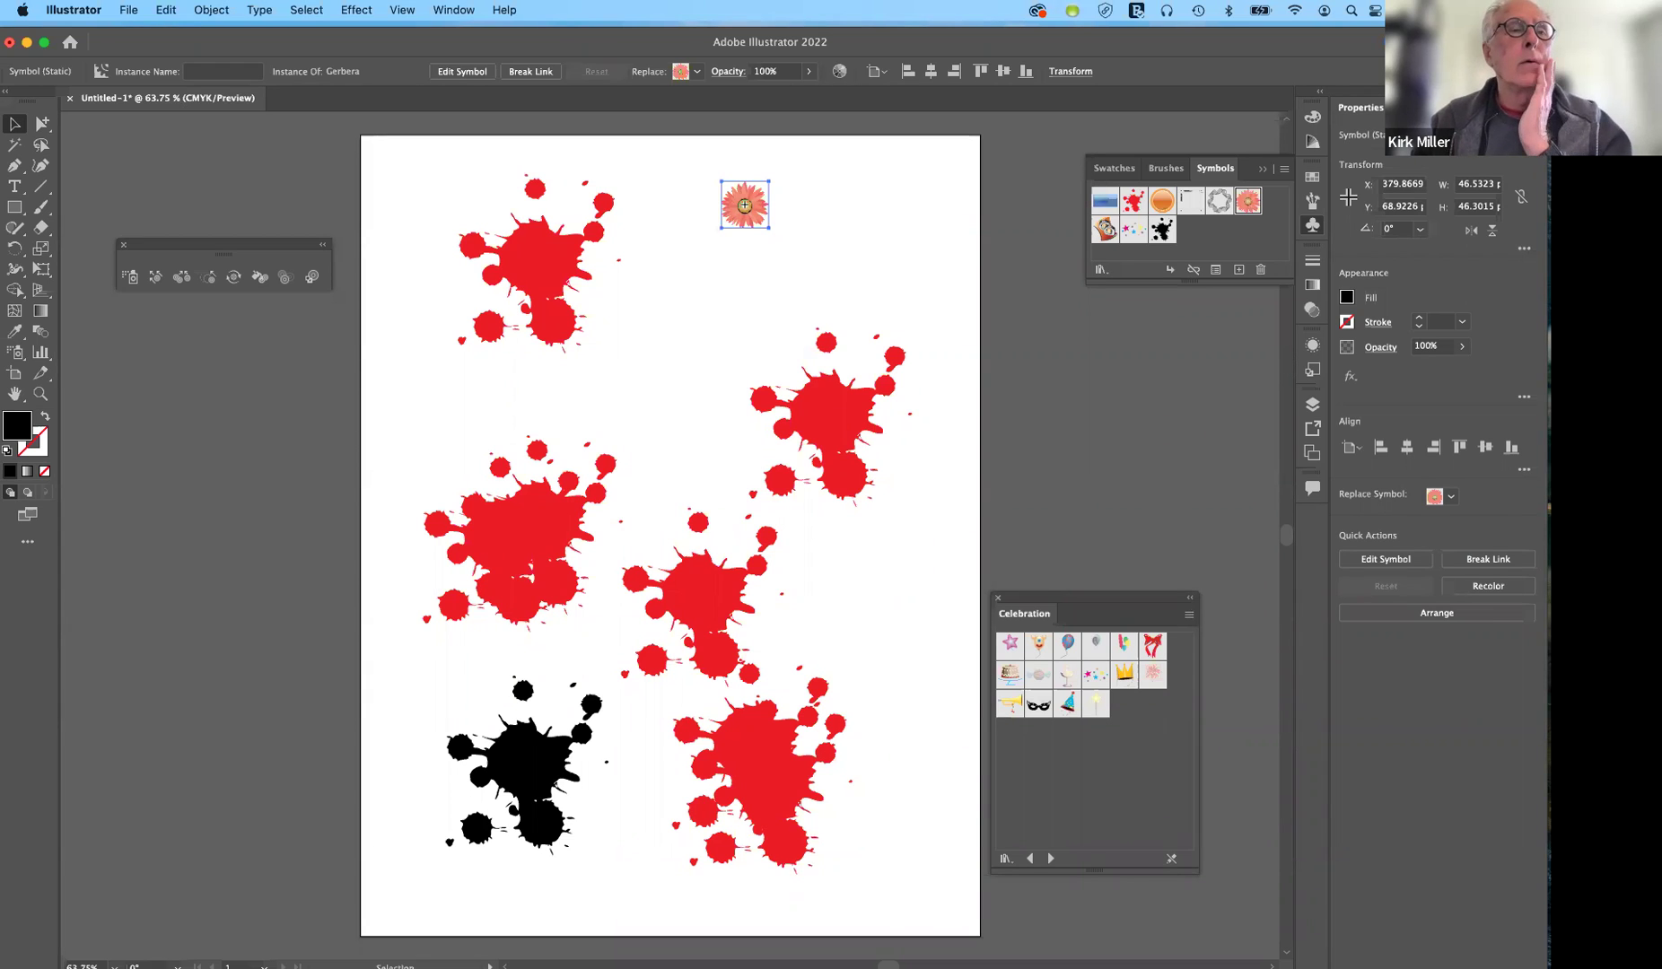
Expand the object and fill of the gerbera symbol instance in the upper part of the artboard.
click(212, 11)
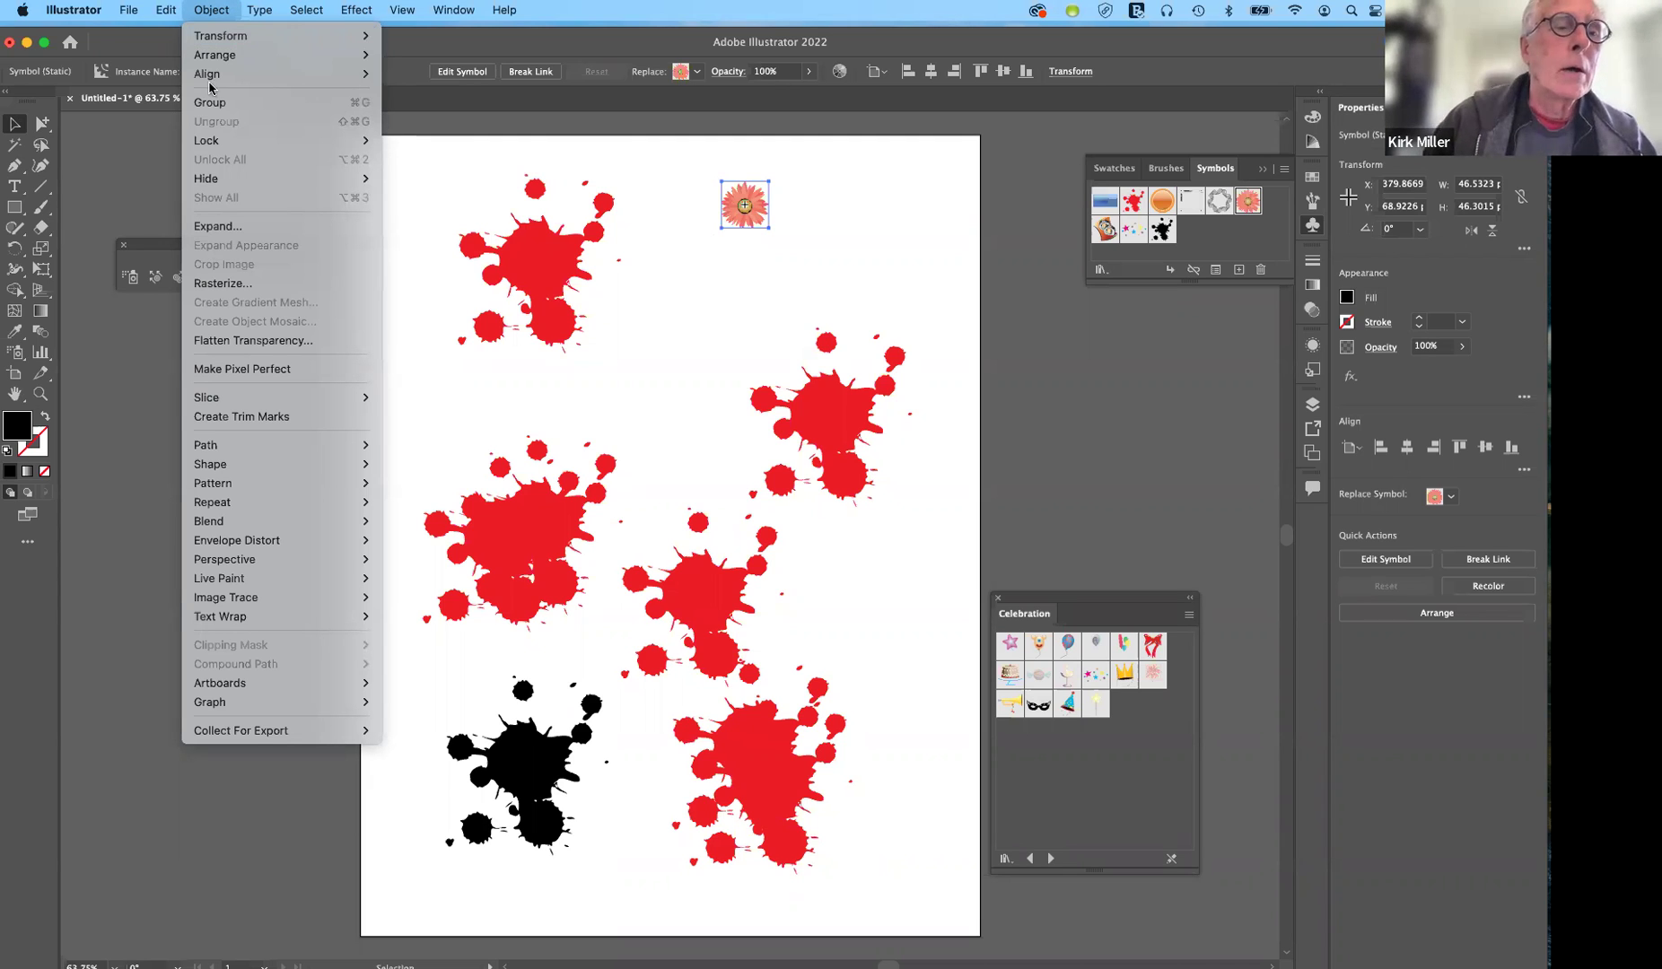
click(218, 225)
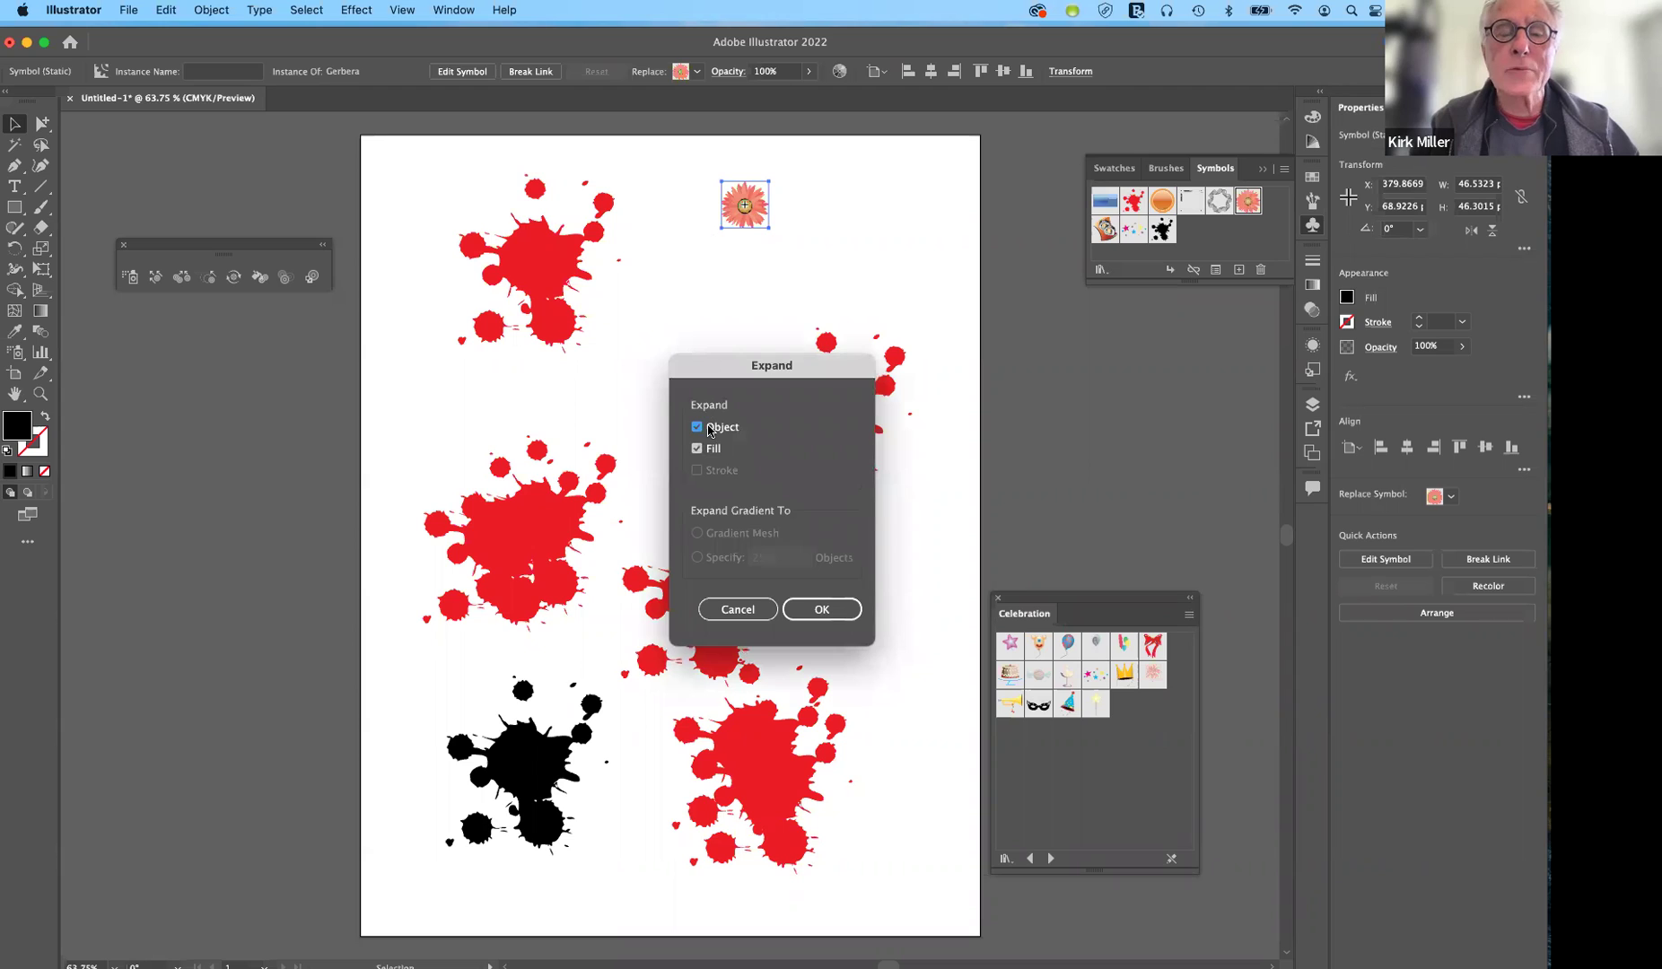
click(837, 610)
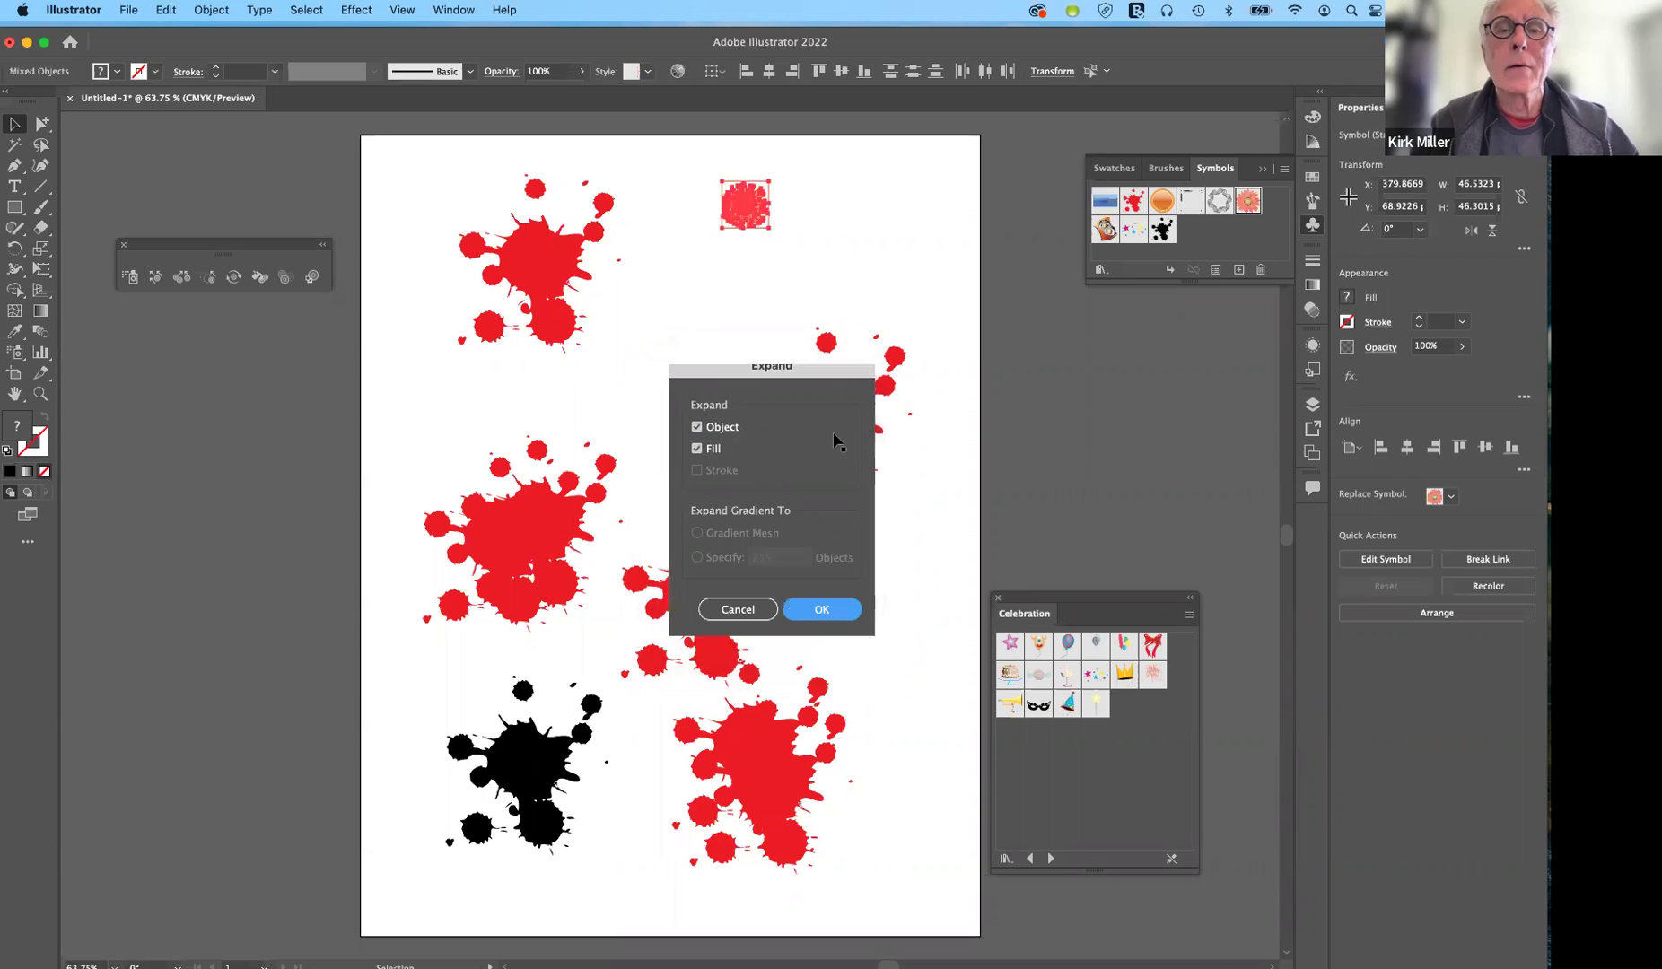
click(739, 286)
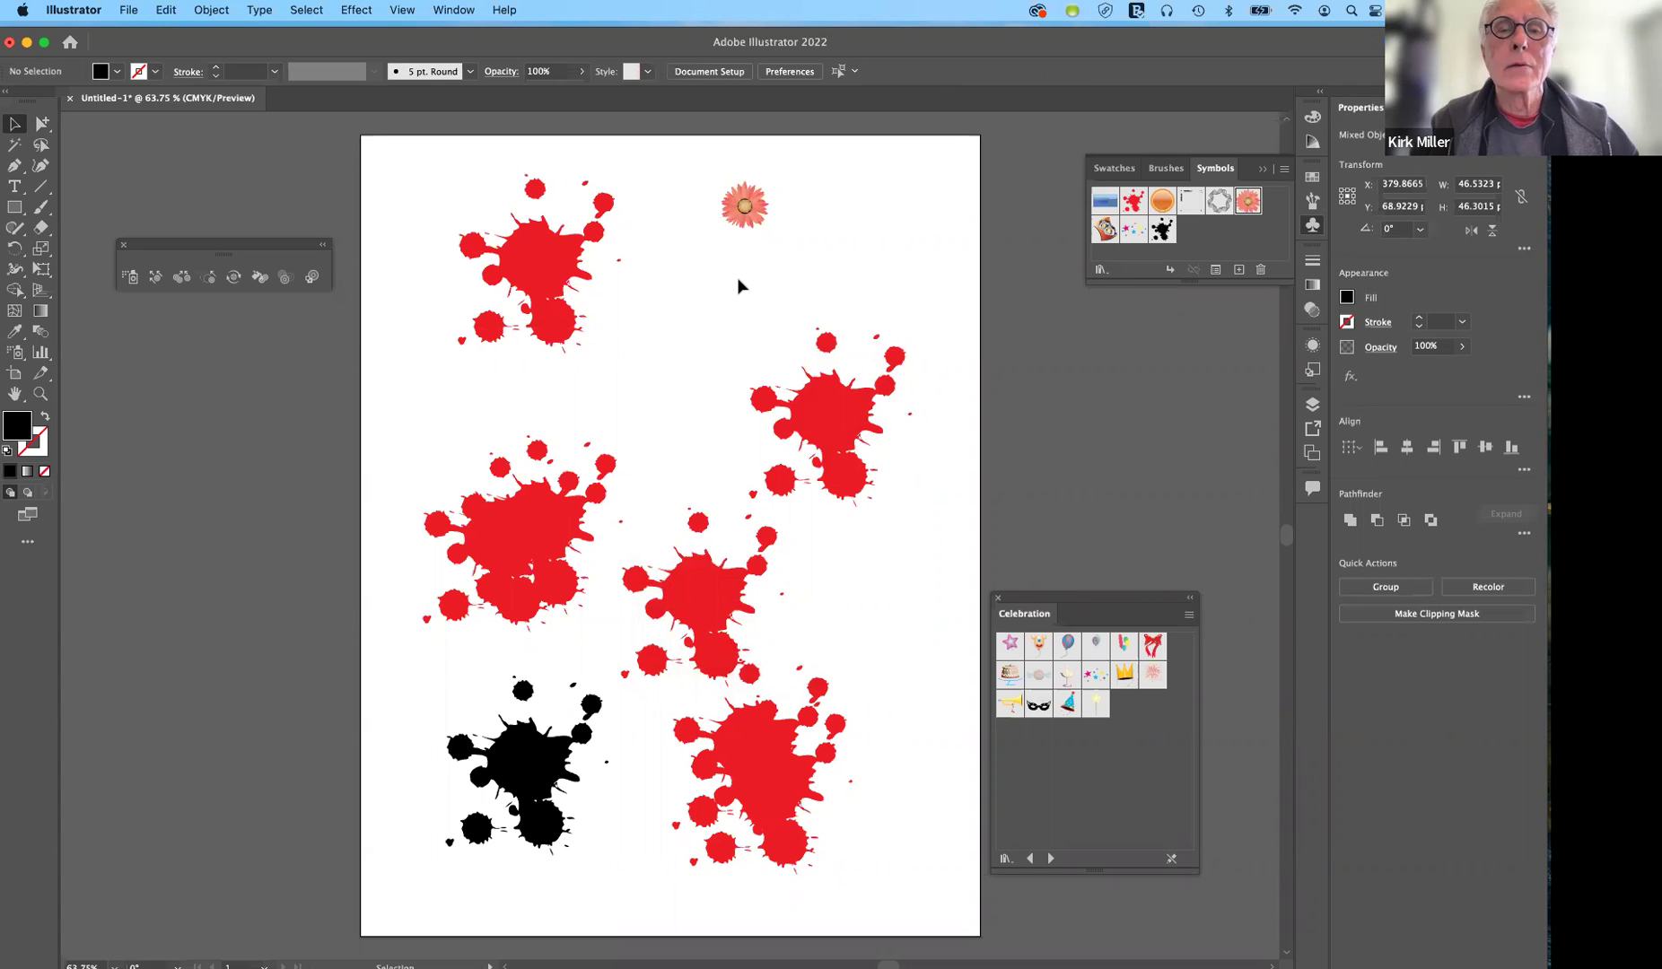
Duplicate the expanded gerbera twice to make a cluster of three flowers, and group the three together.
click(743, 214)
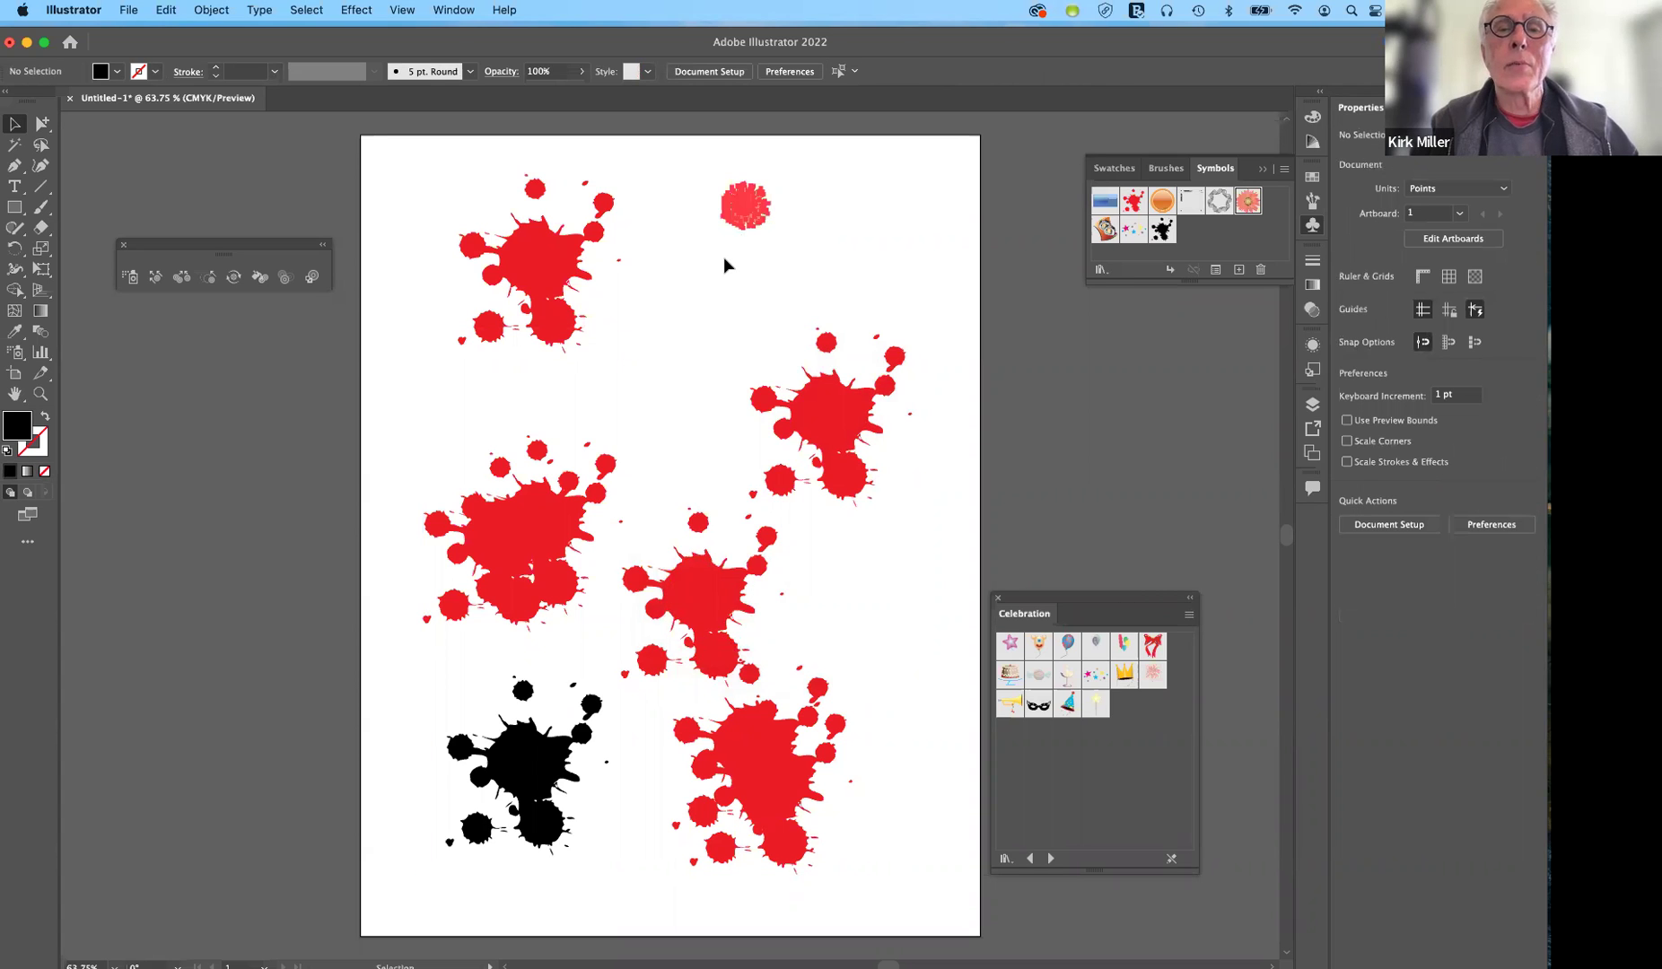
click(769, 223)
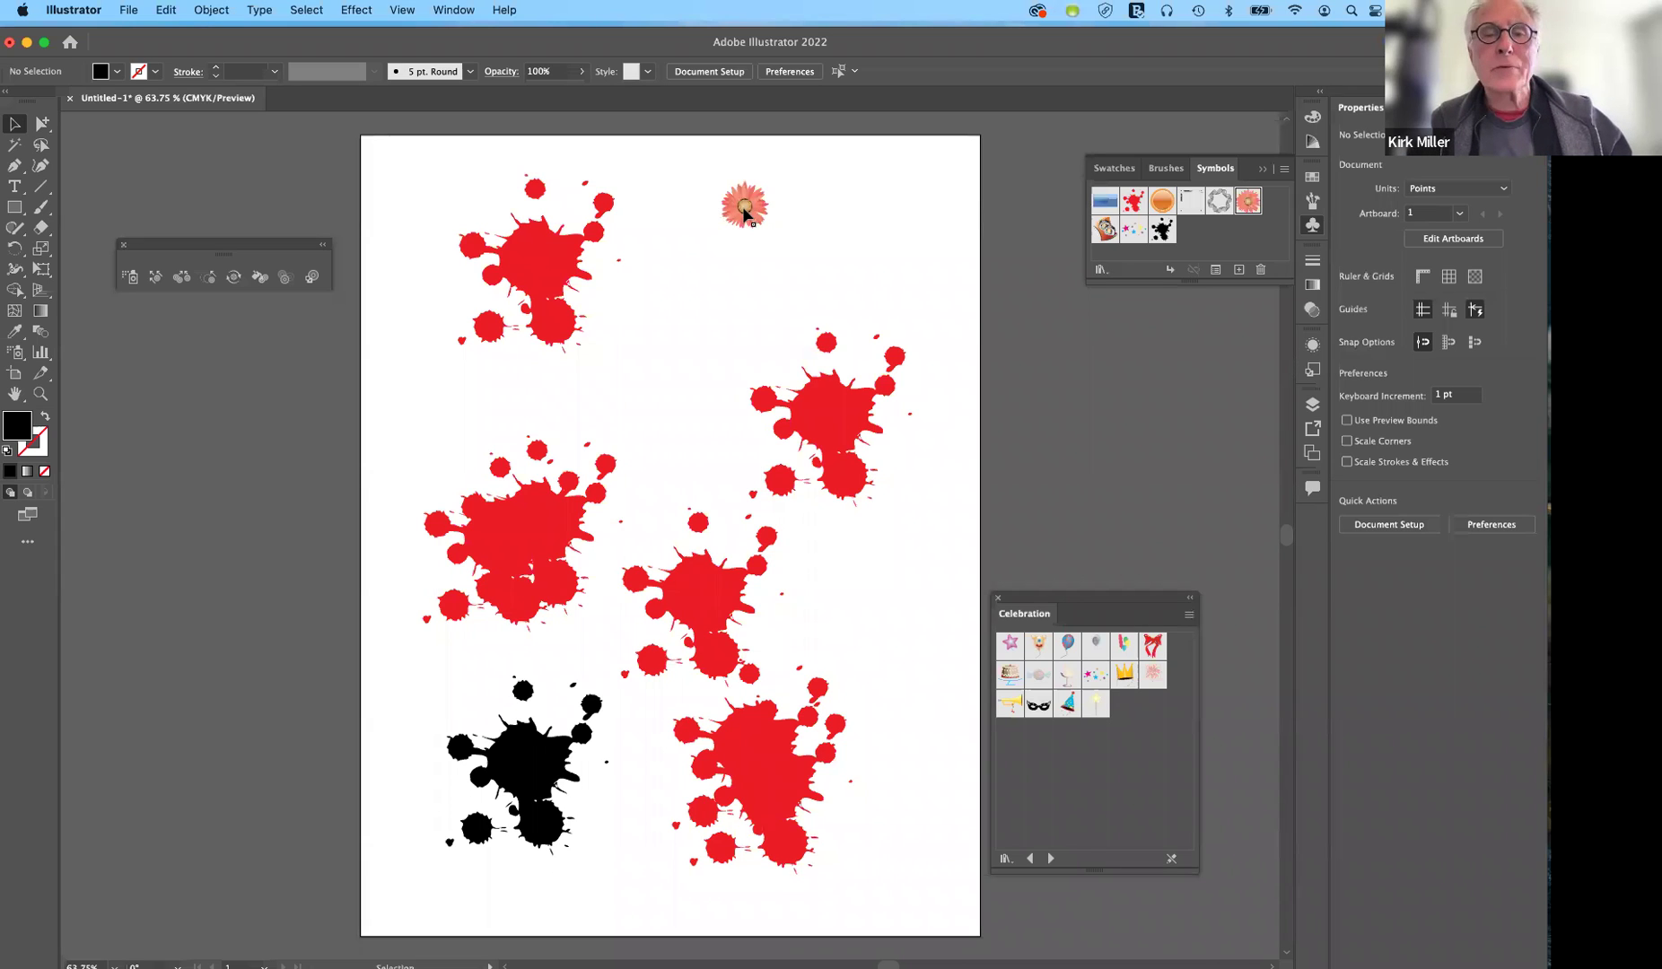
drag(744, 214, 742, 306)
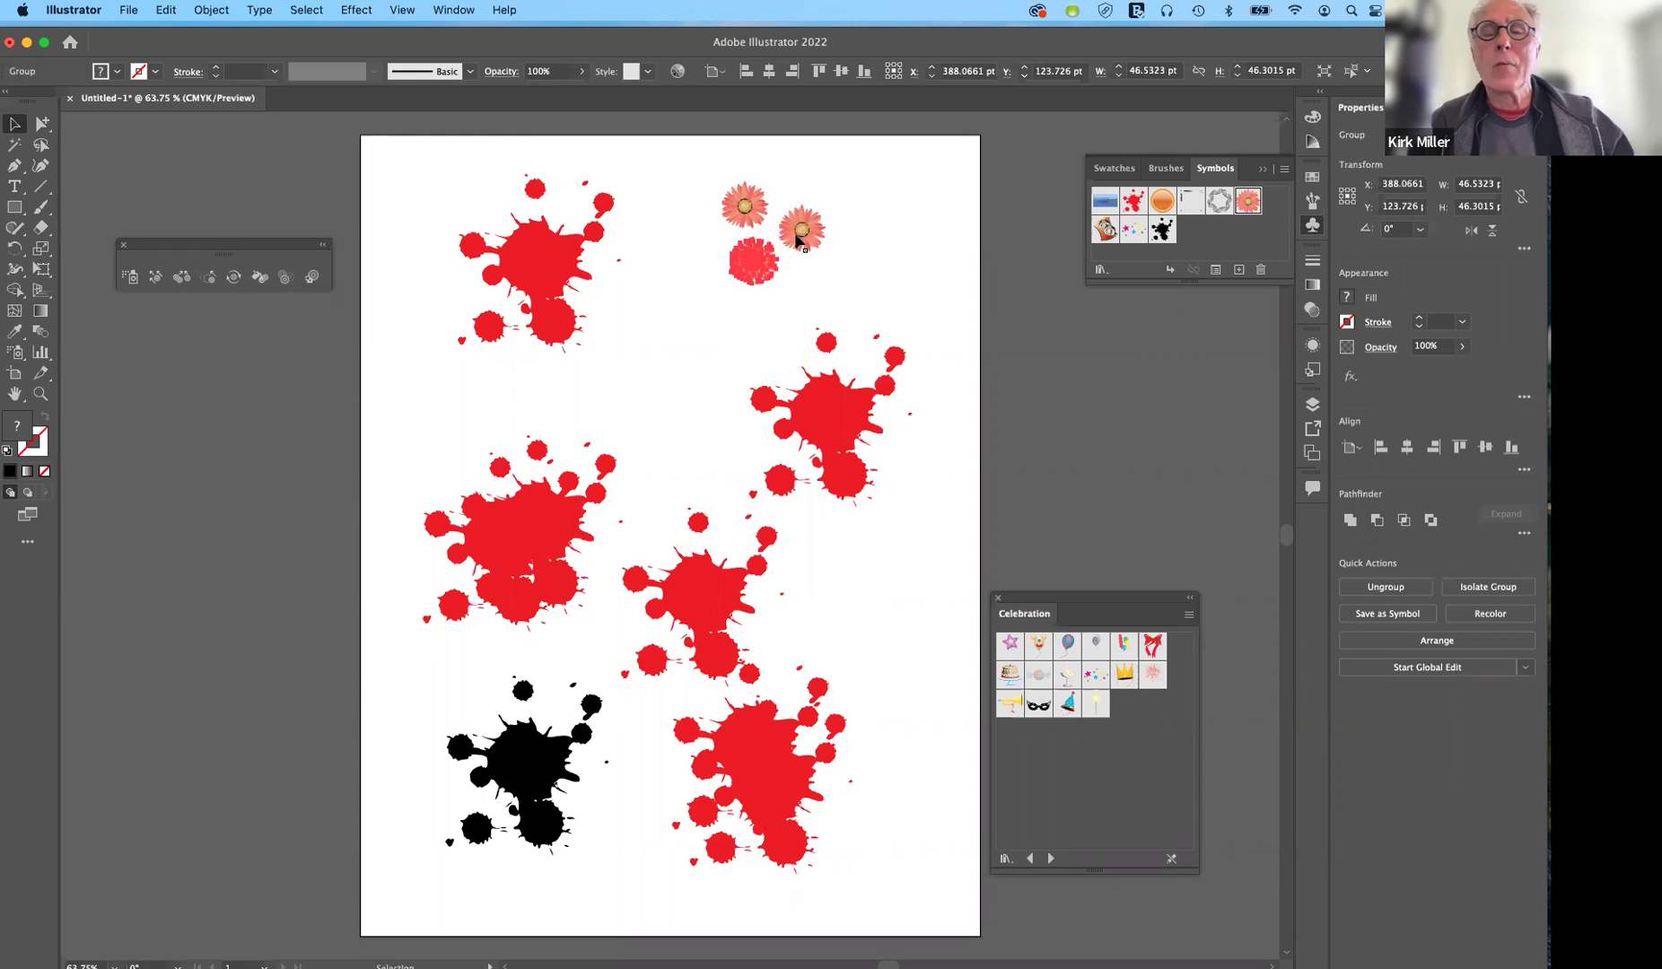
click(698, 166)
drag(698, 166, 842, 290)
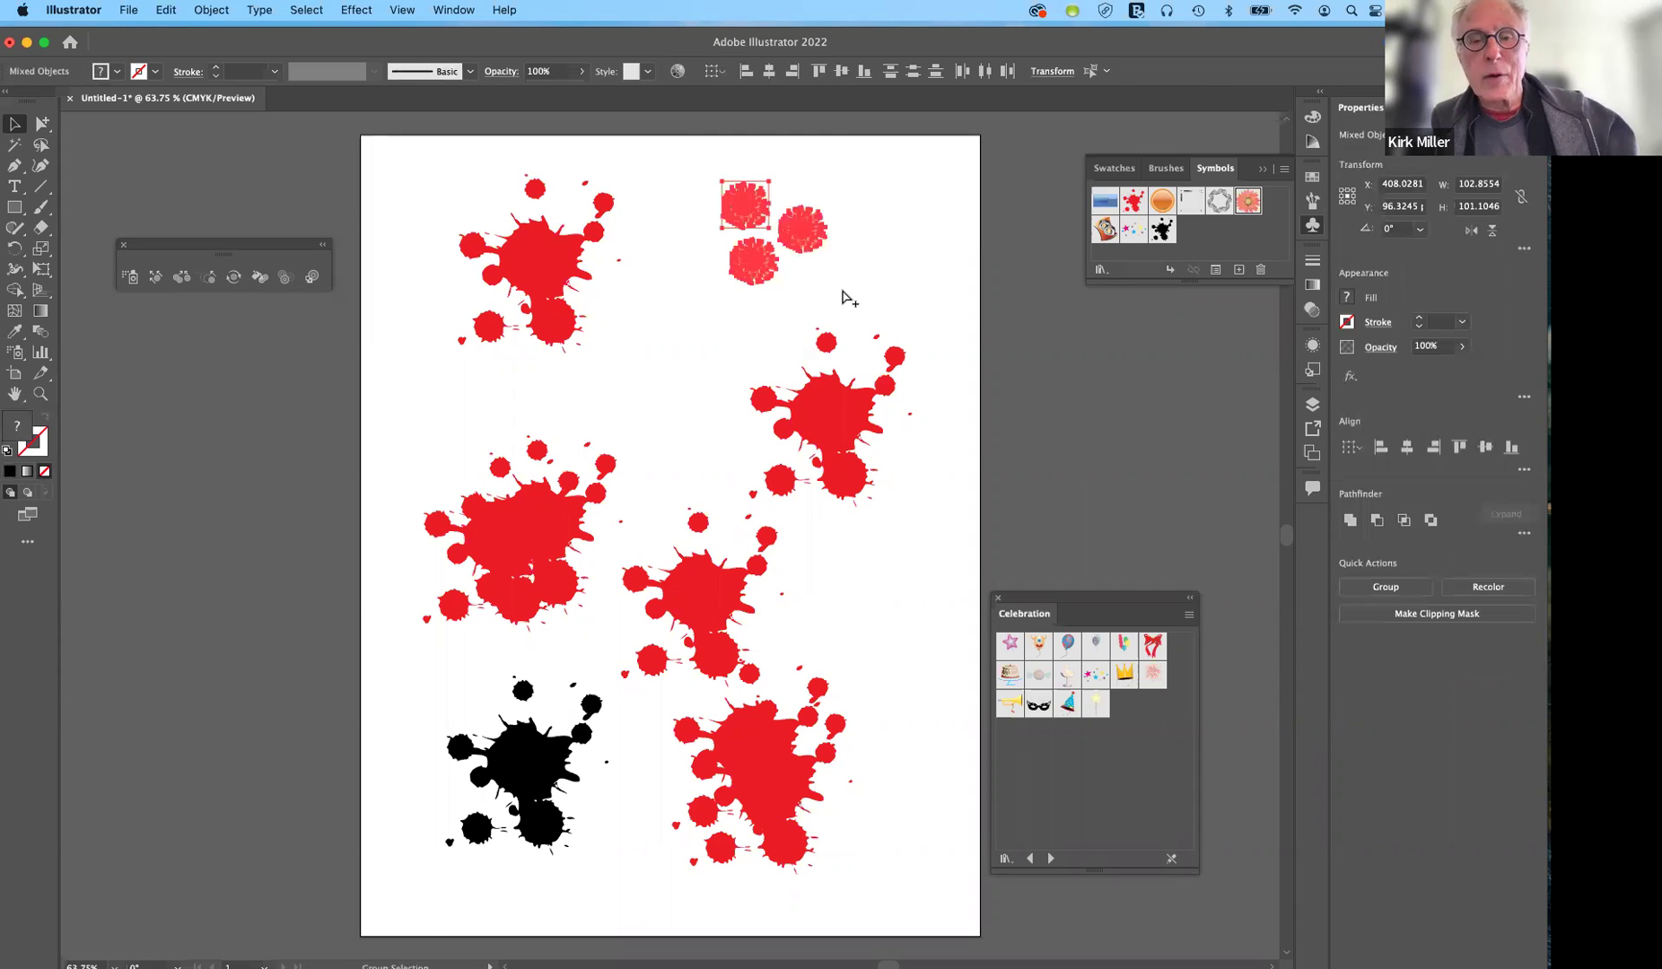
key(super+g)
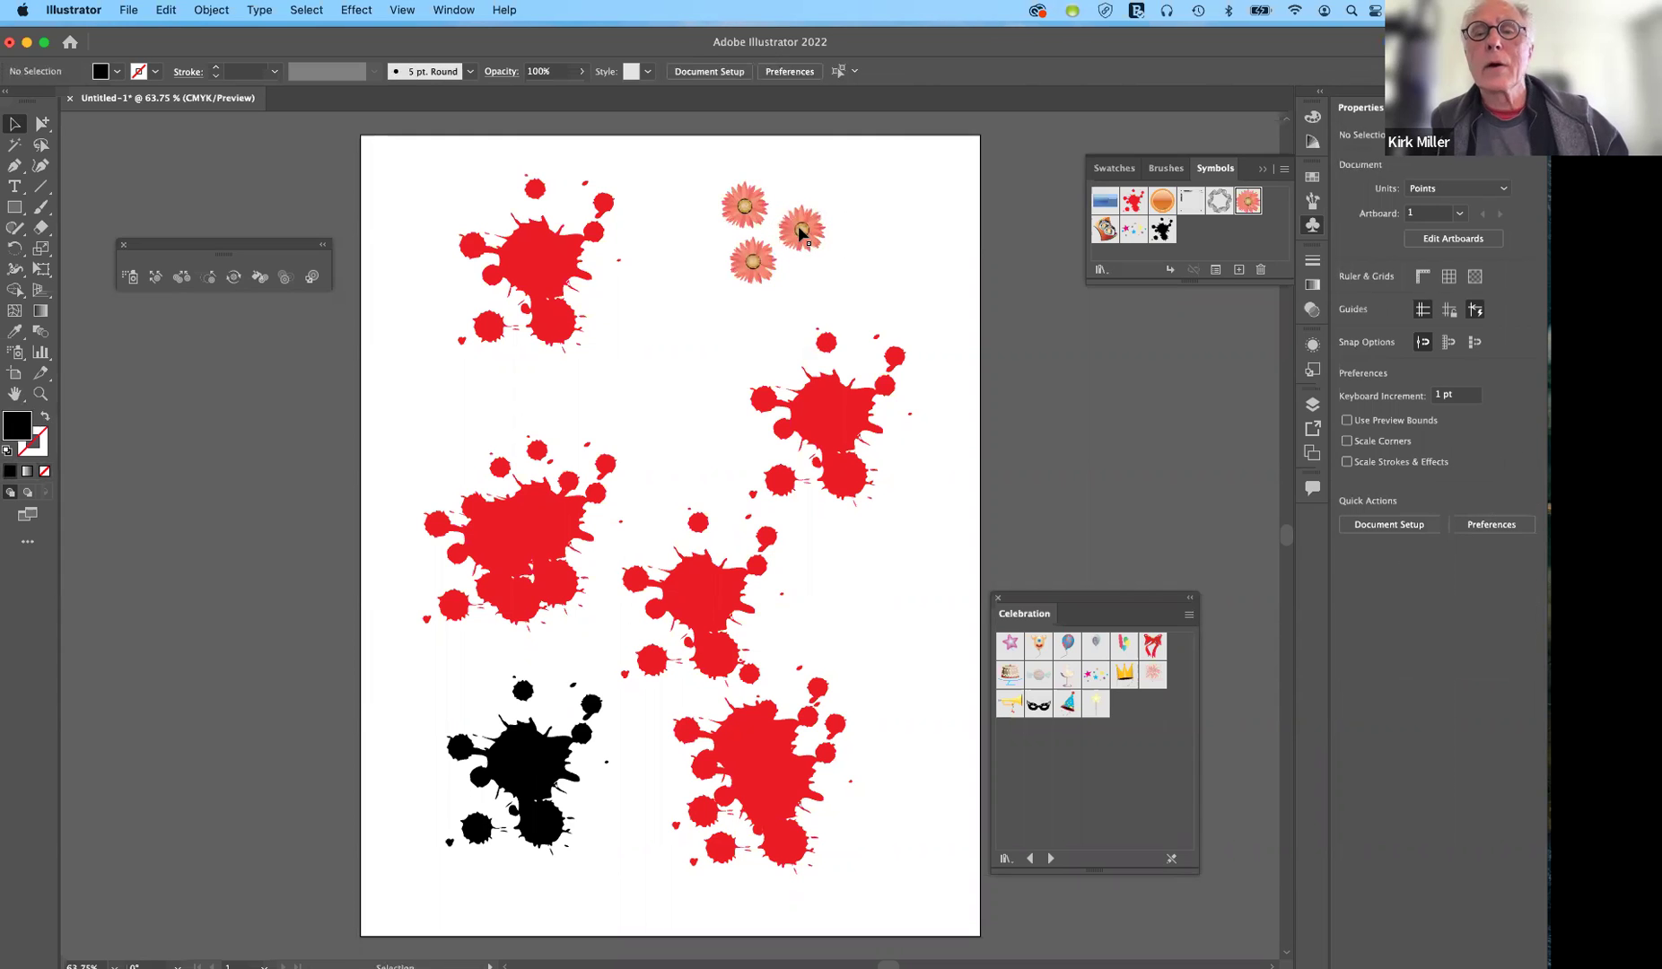
Save the three-flower group as a dynamic Movie Clip symbol named flowers, and select its instance on the artboard.
mouse_move(801, 231)
mouse_down()
mouse_move(1213, 226)
mouse_move(1209, 242)
mouse_up()
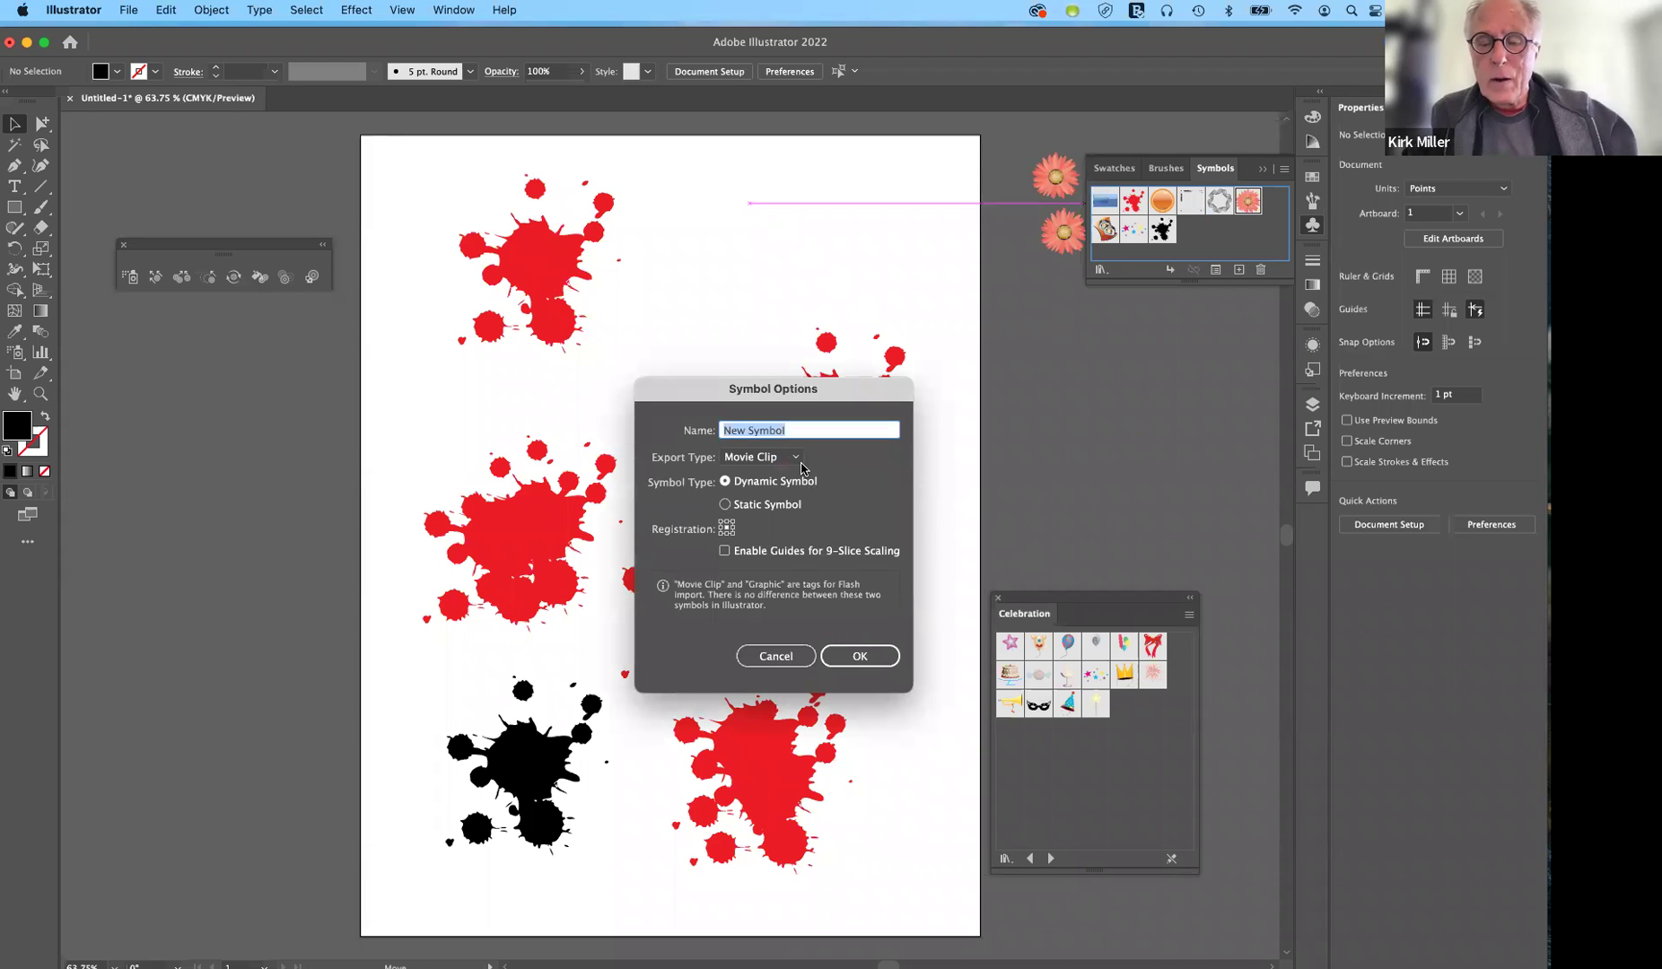
text(flowers)
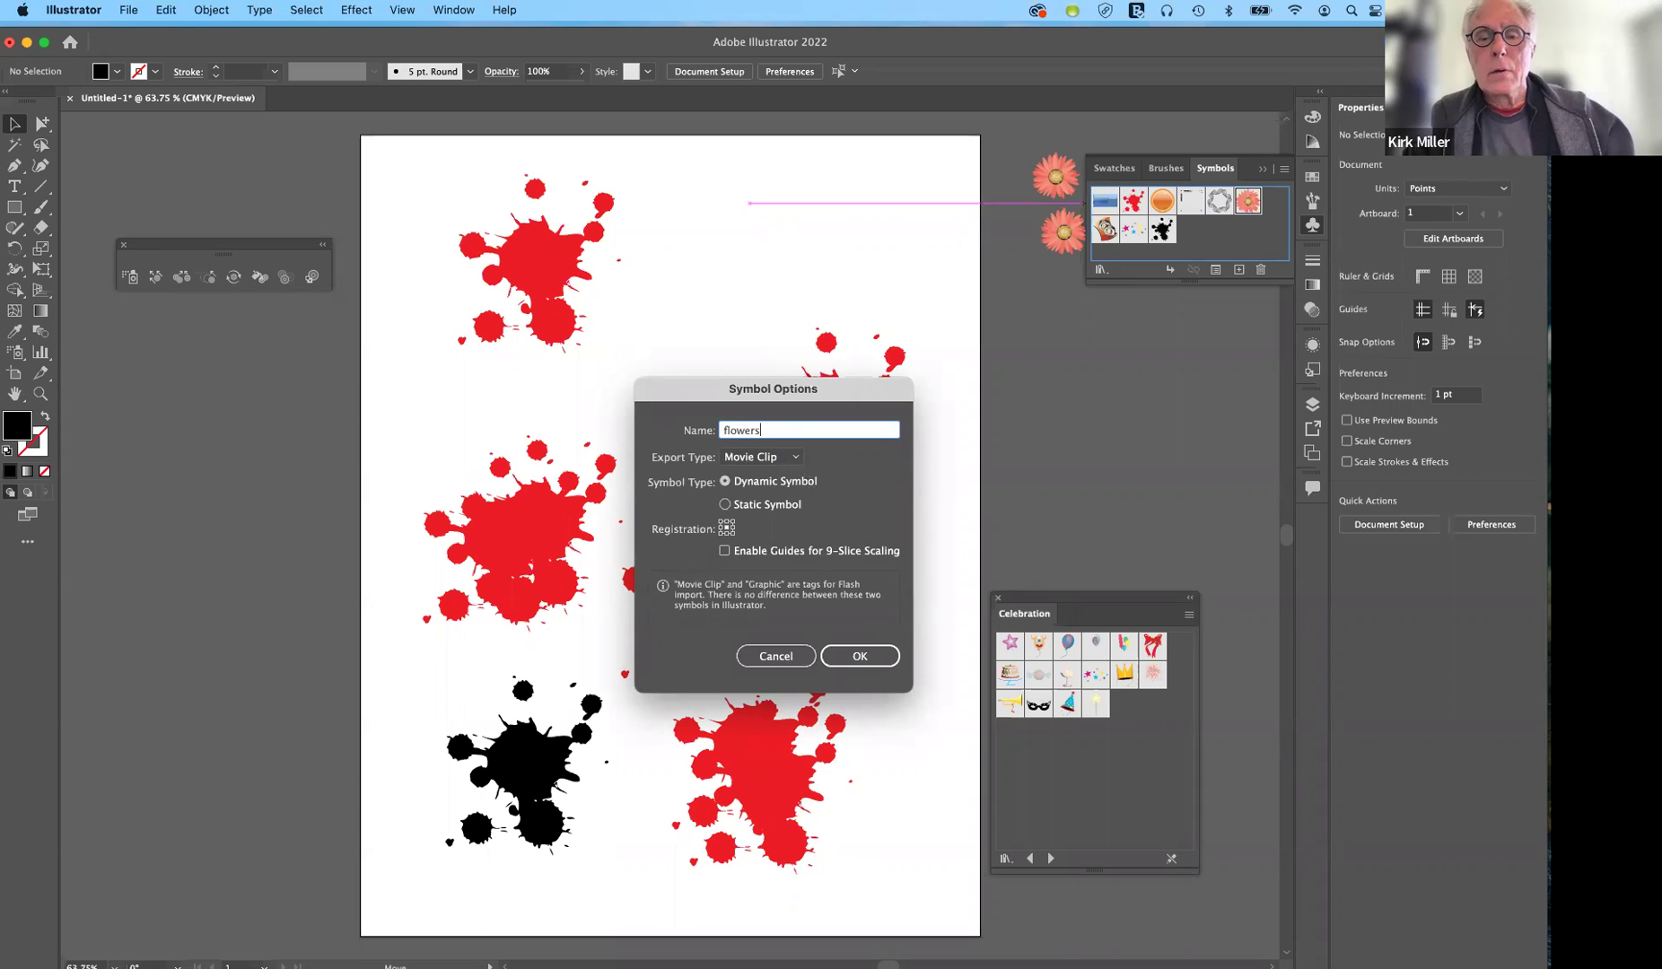
key(Return)
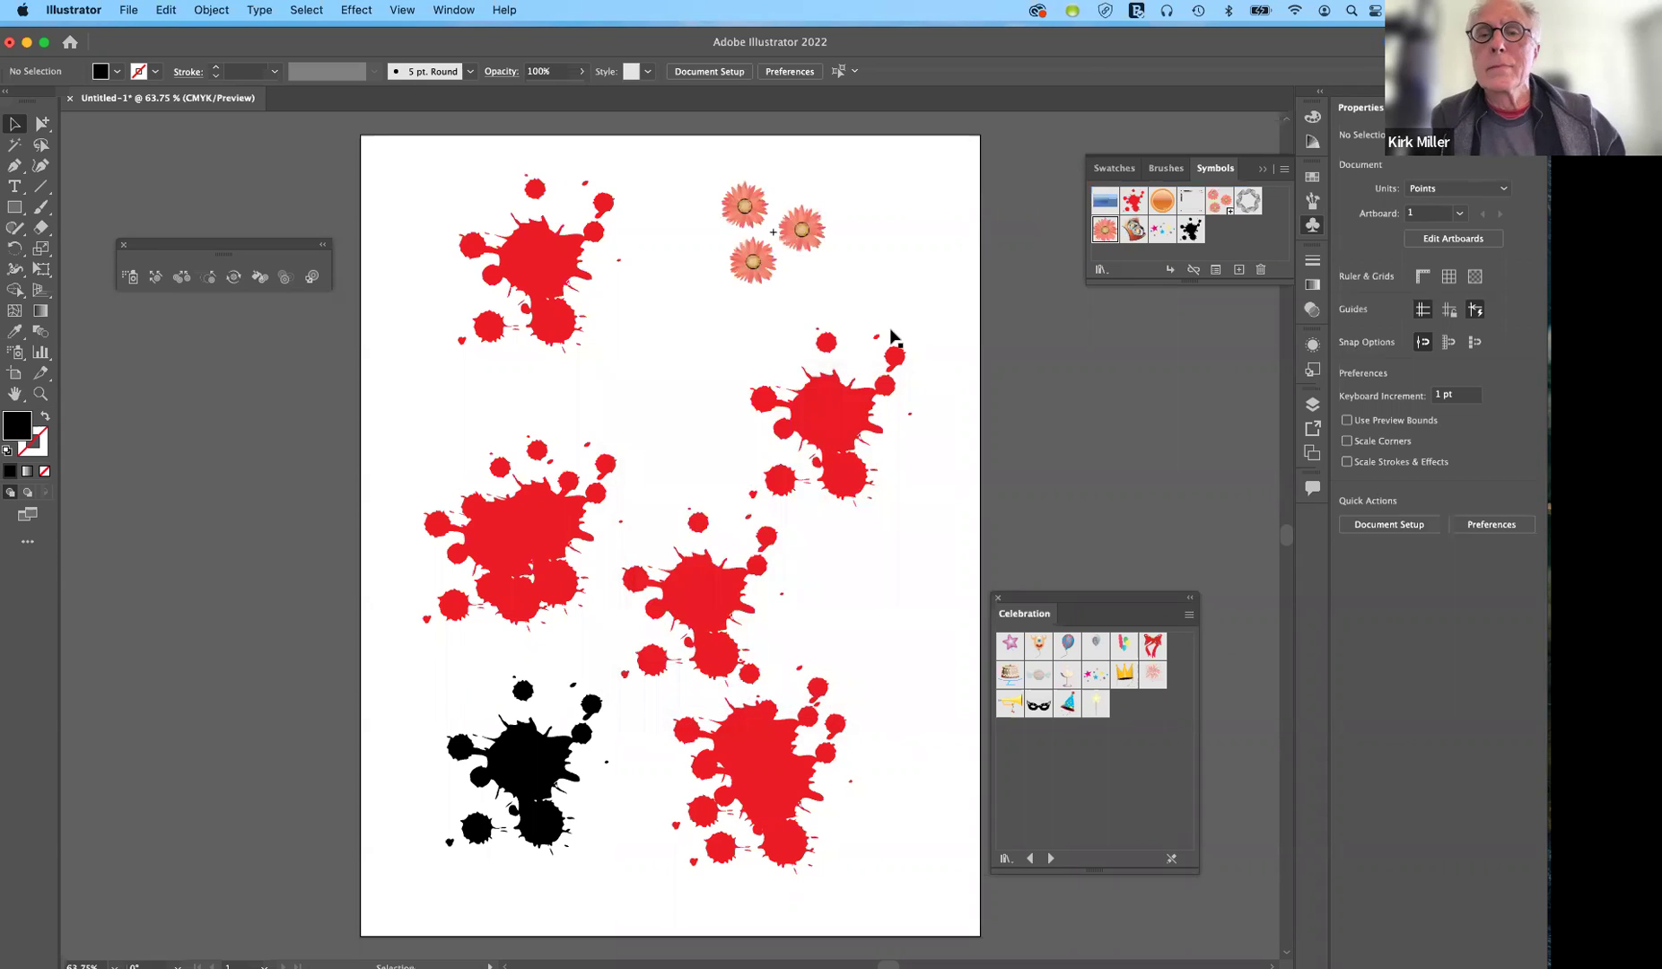
click(761, 259)
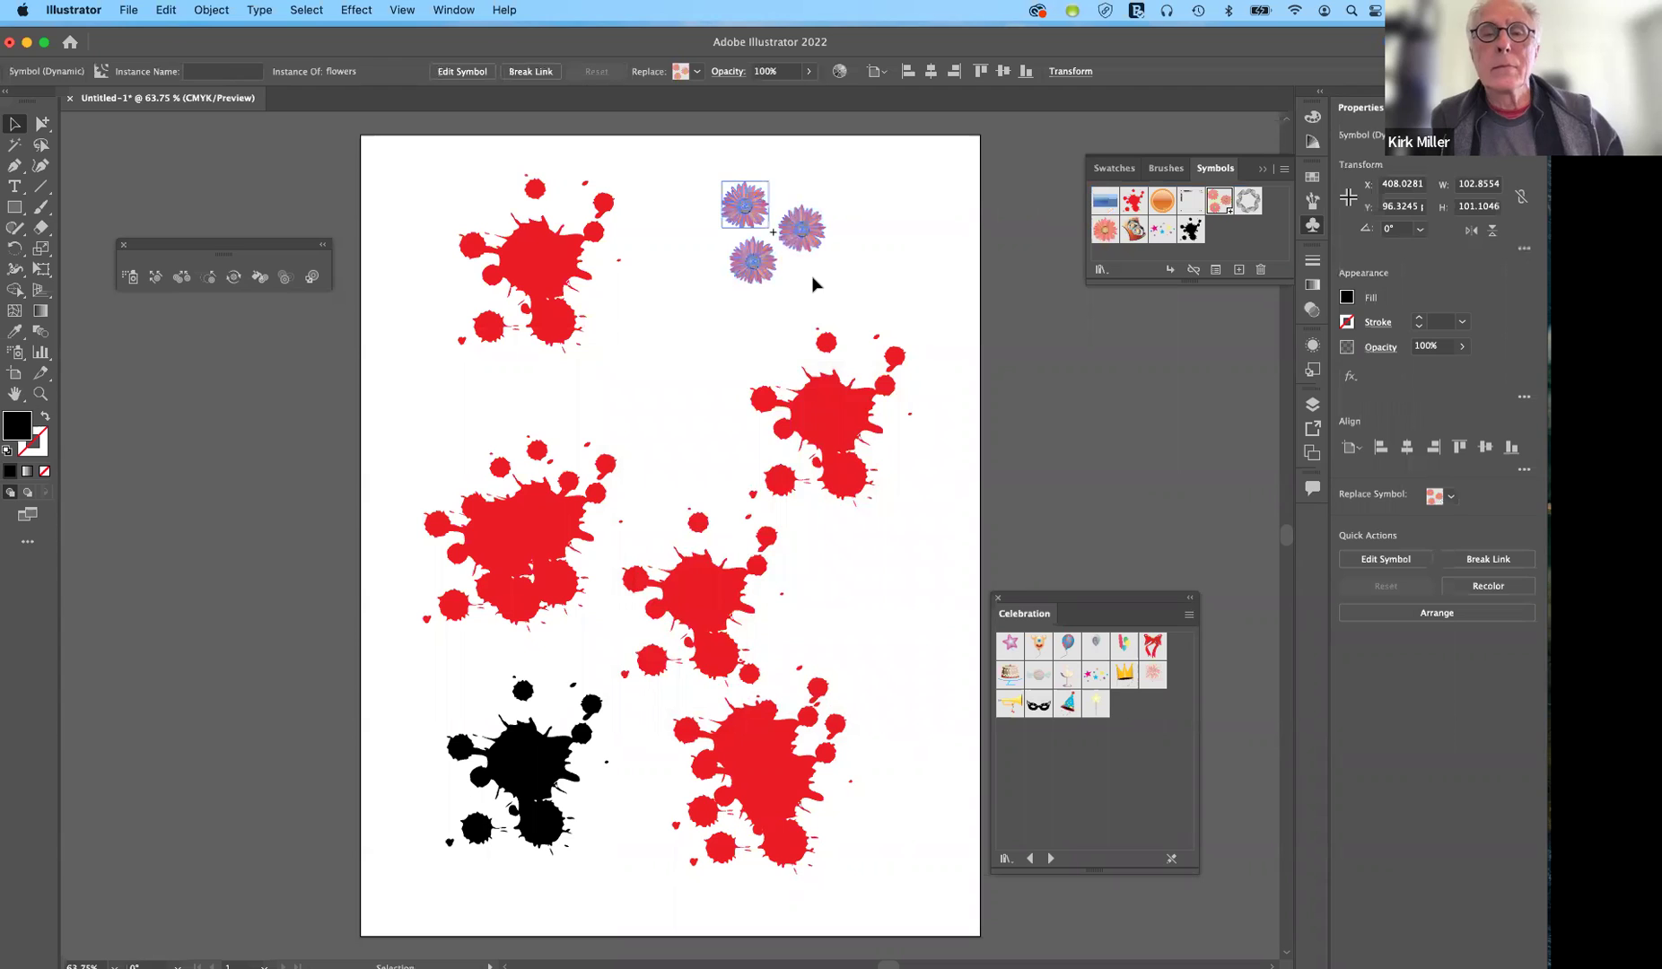
Spray flowers symbol instances into the red splatter symbol set across the upper and middle parts of the artboard.
click(641, 334)
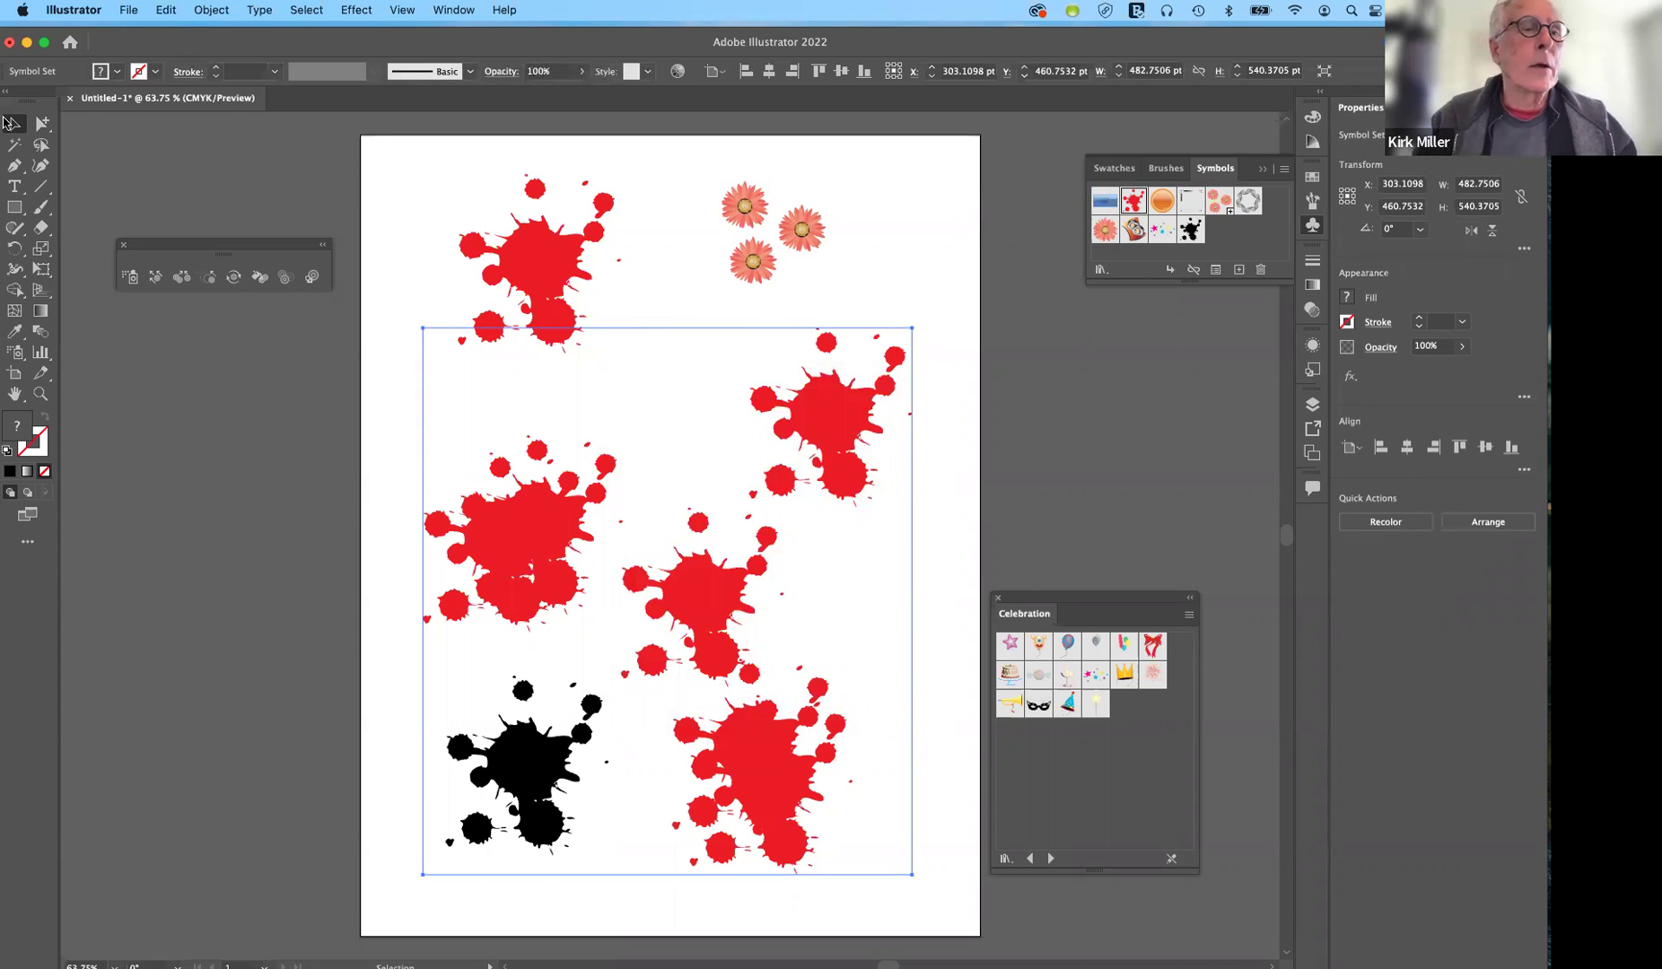
click(130, 277)
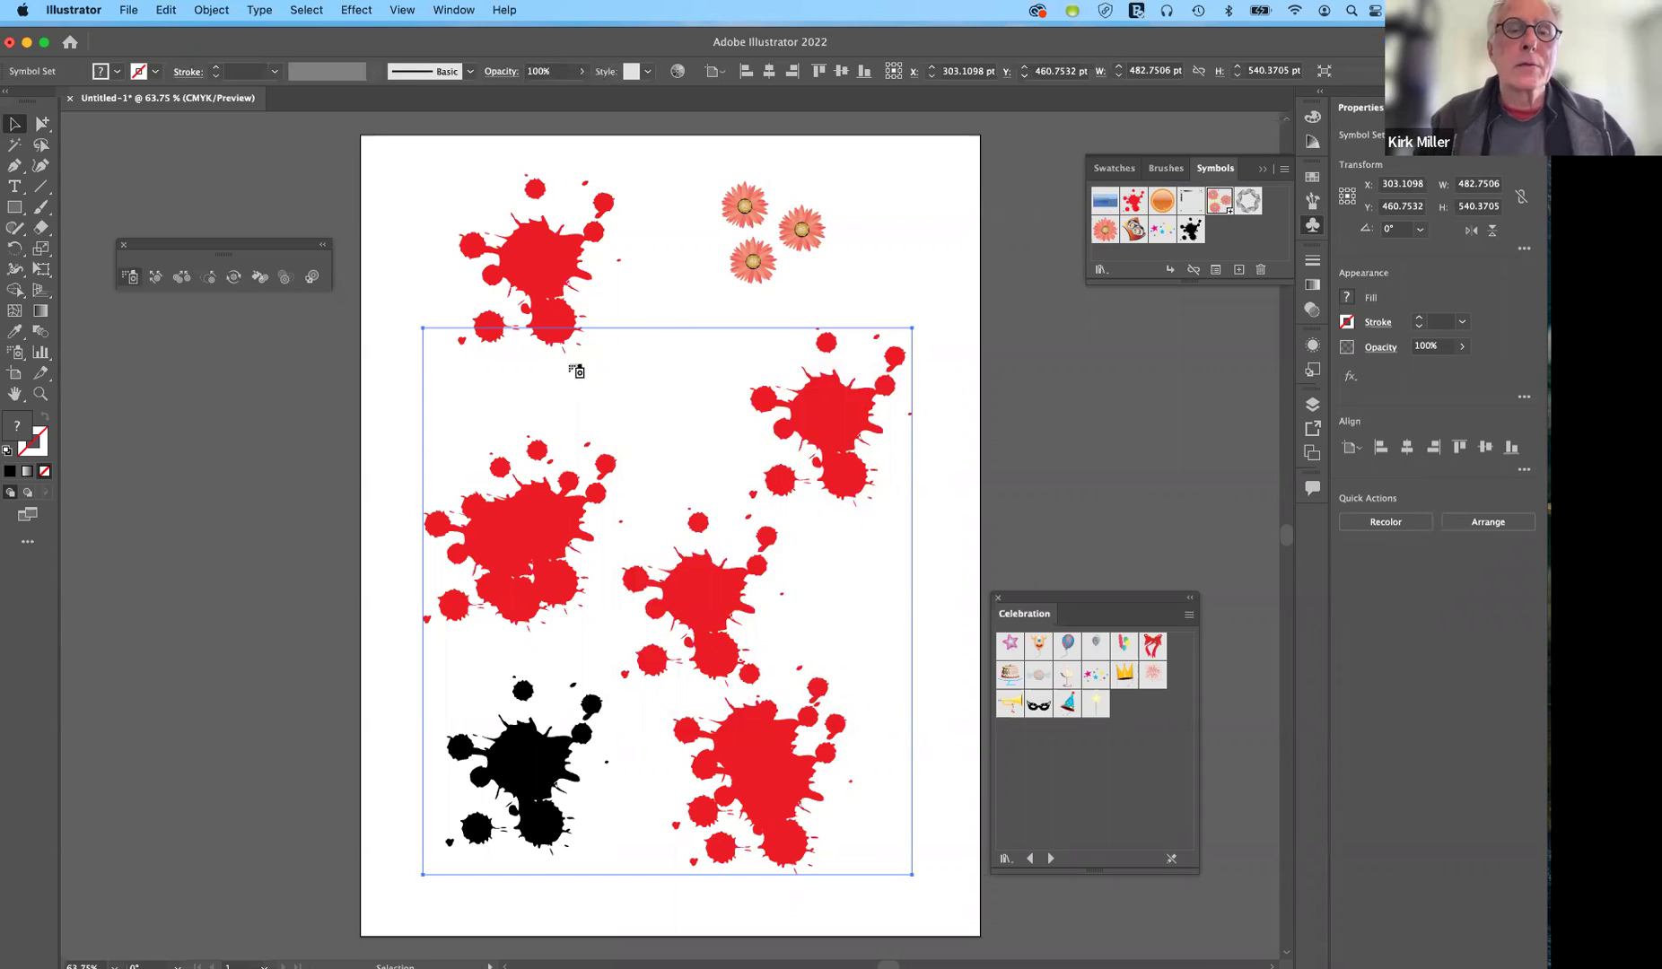
drag(616, 316, 651, 382)
mouse_move(445, 459)
mouse_down()
mouse_move(614, 486)
mouse_move(801, 565)
mouse_move(683, 669)
mouse_up()
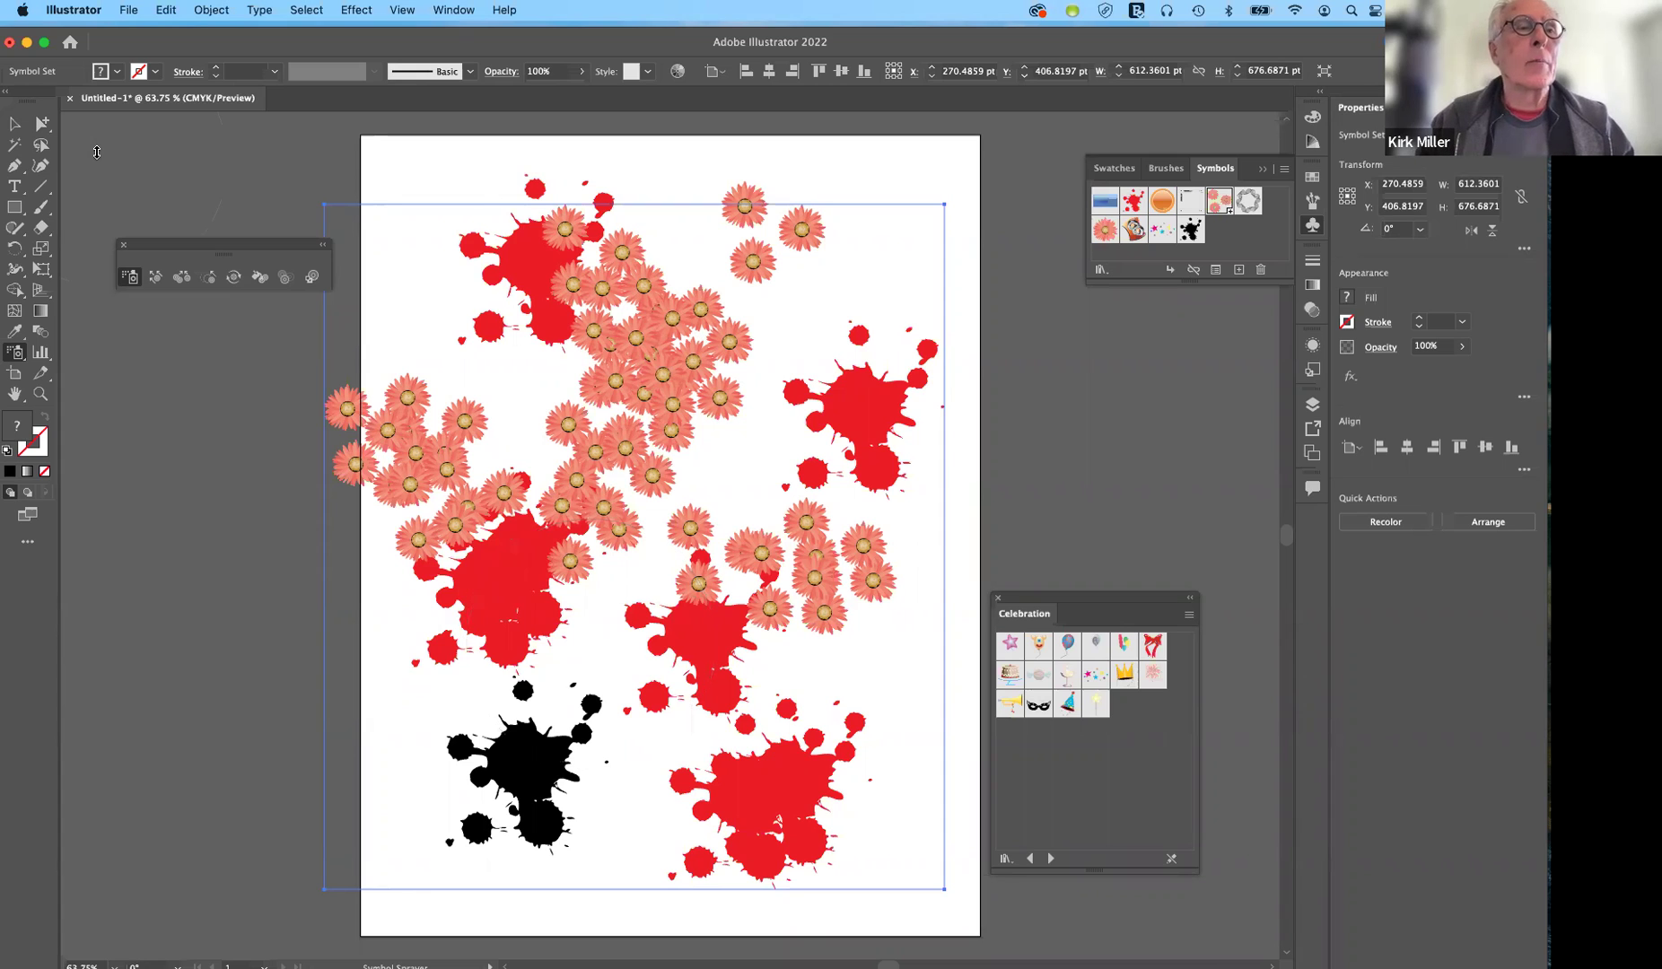
Open the recent file L13_WorkingFile.ai.
click(129, 13)
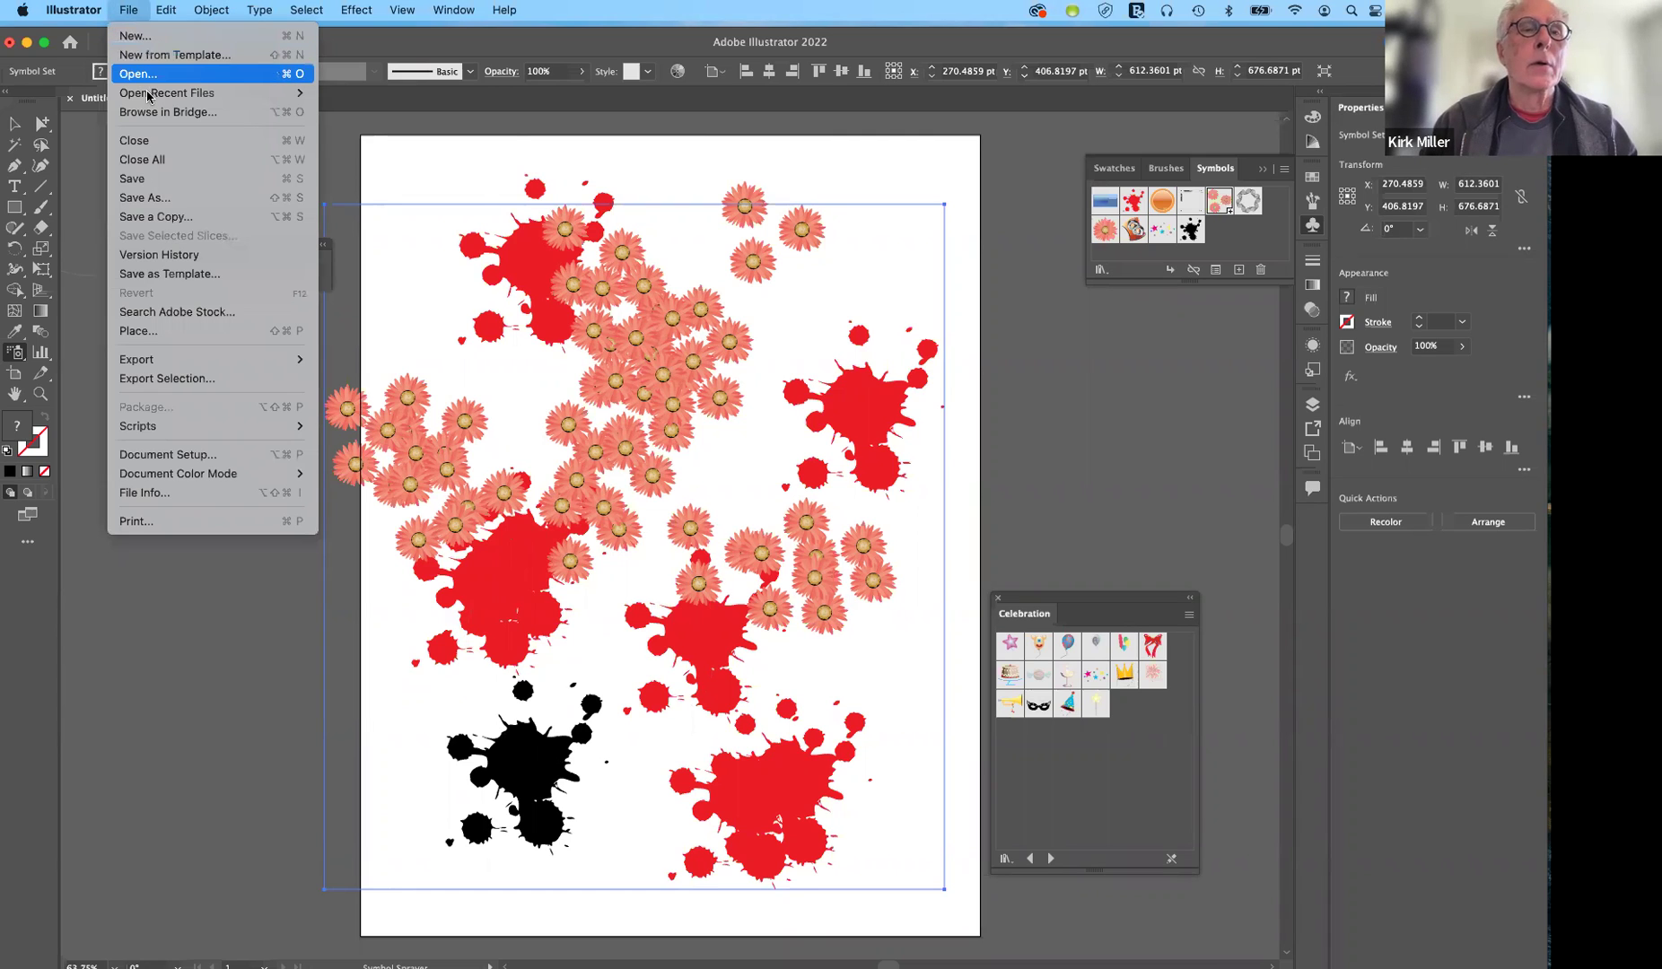
mouse_move(149, 94)
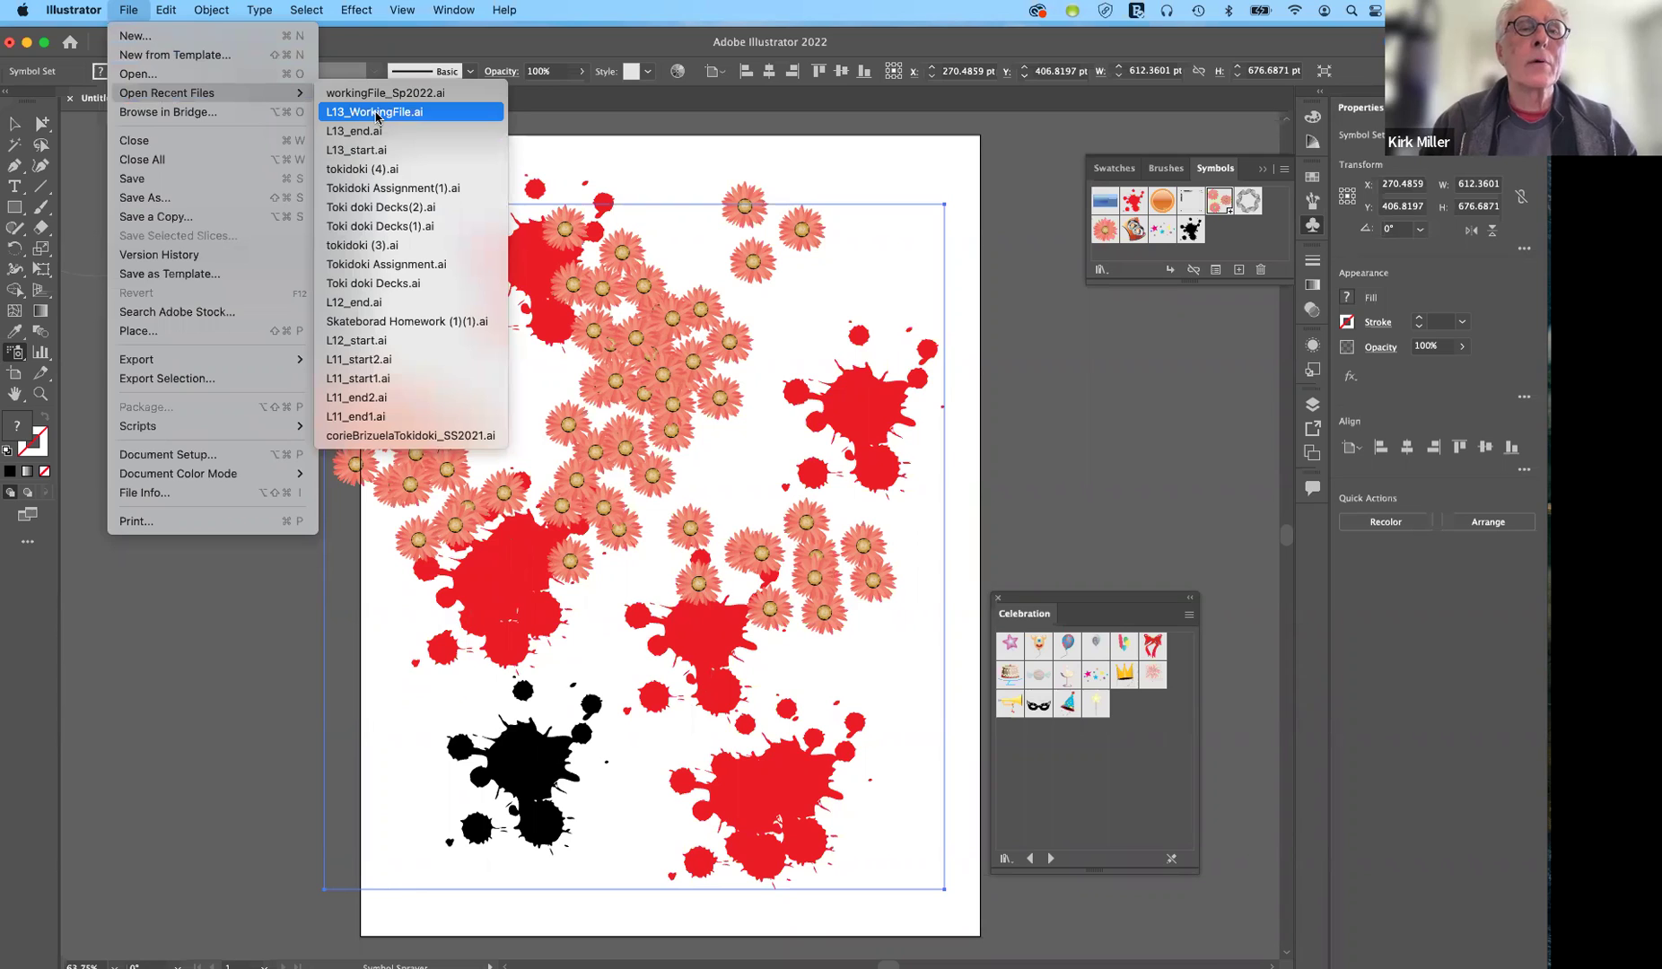
click(769, 351)
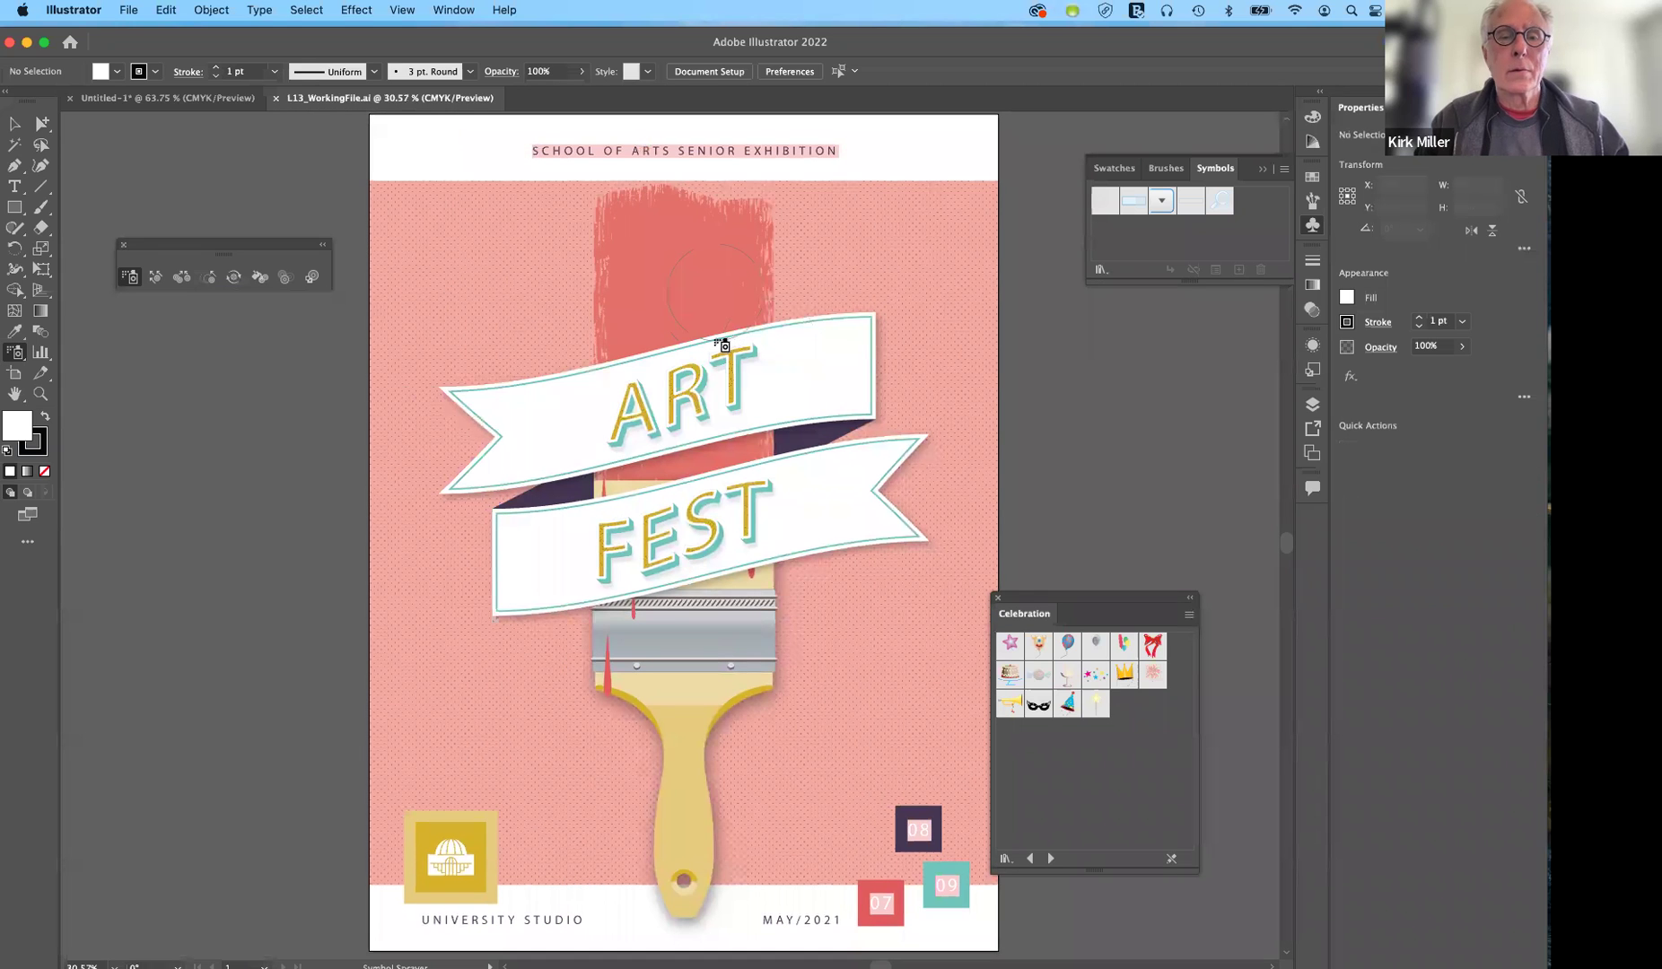
Select the building logo group above the University Studio text, and clear the selection.
scroll(722, 344, up, 5)
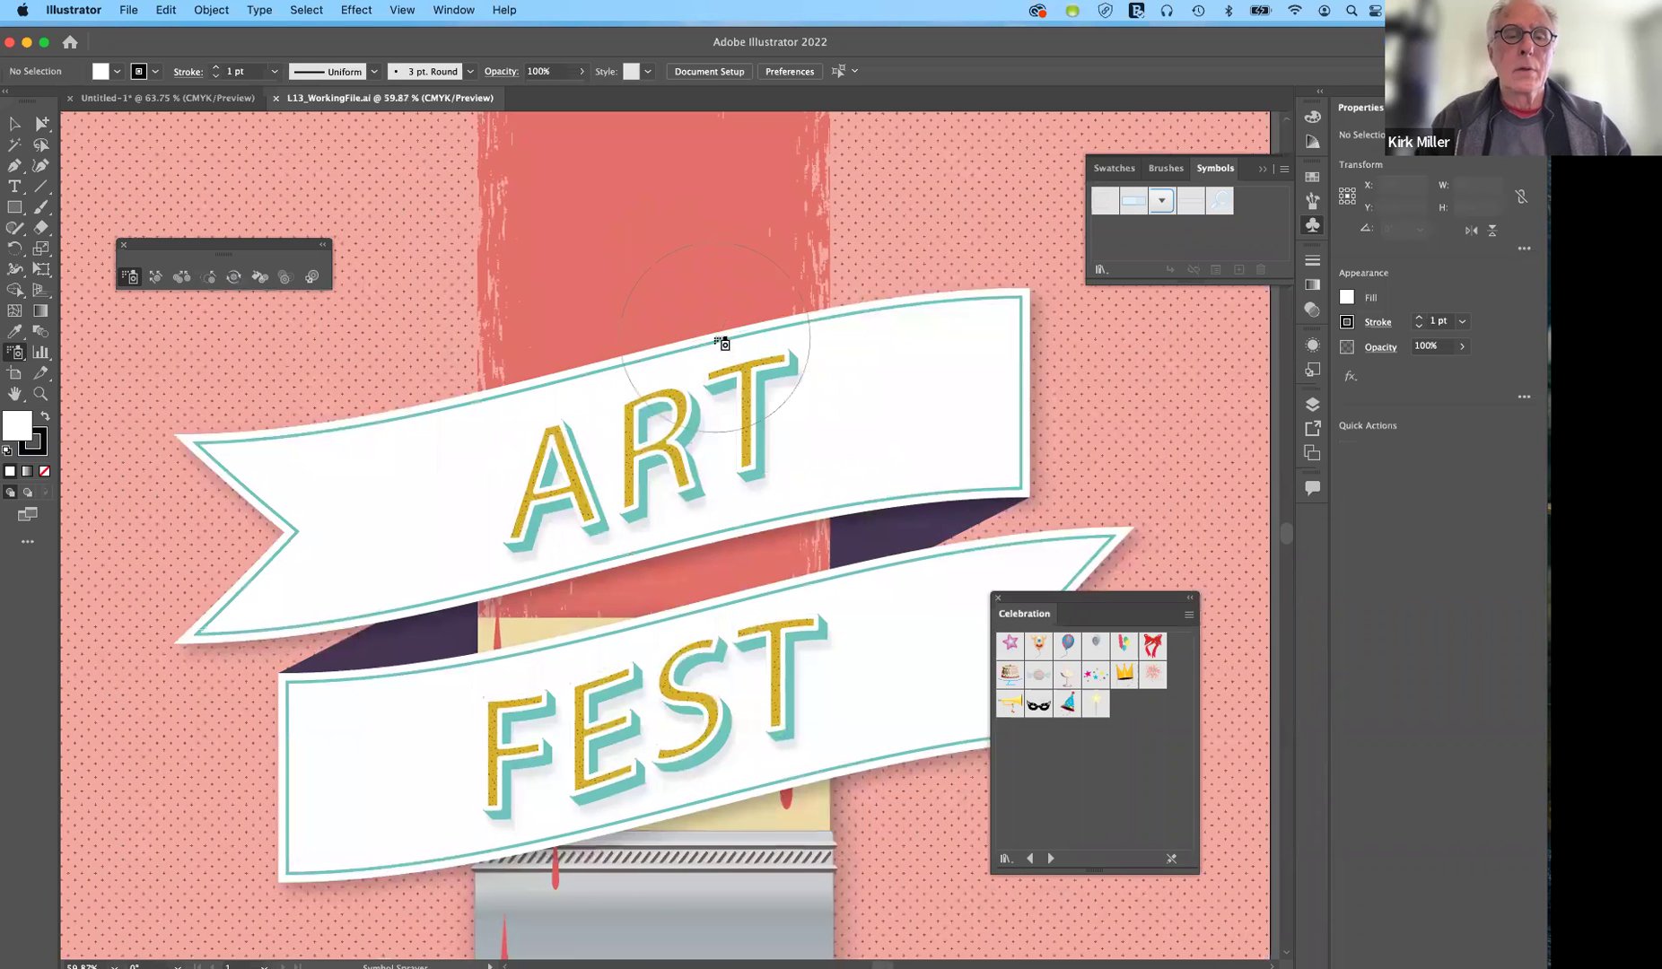
scroll(722, 343, down, 10)
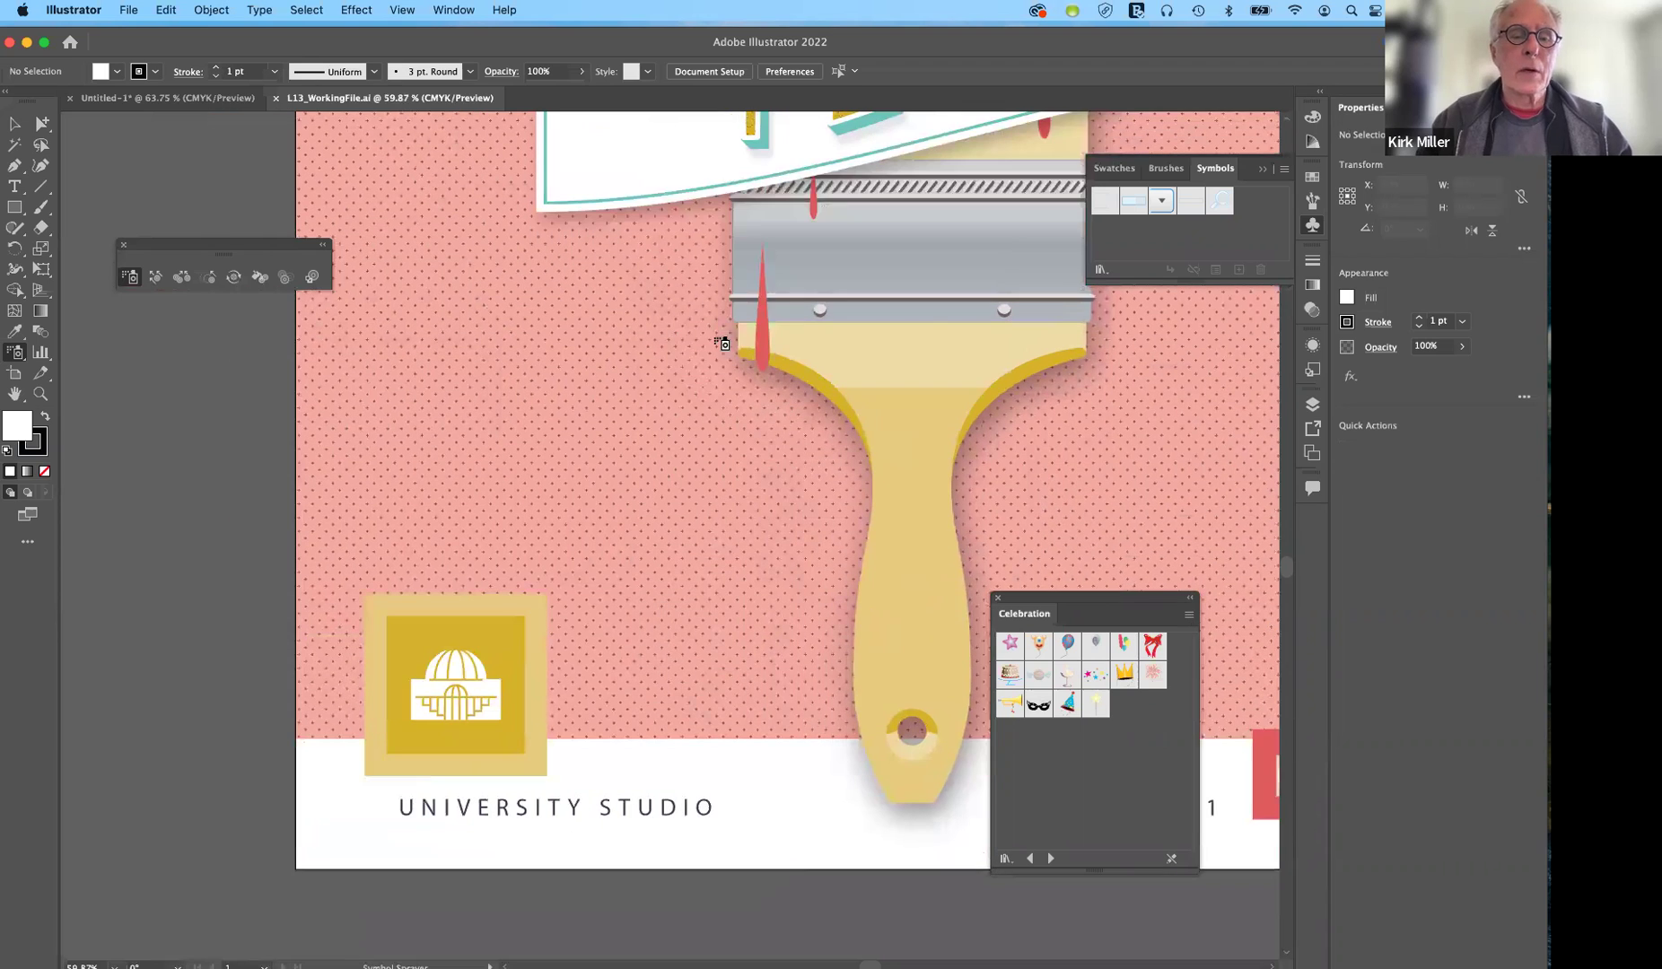
click(15, 123)
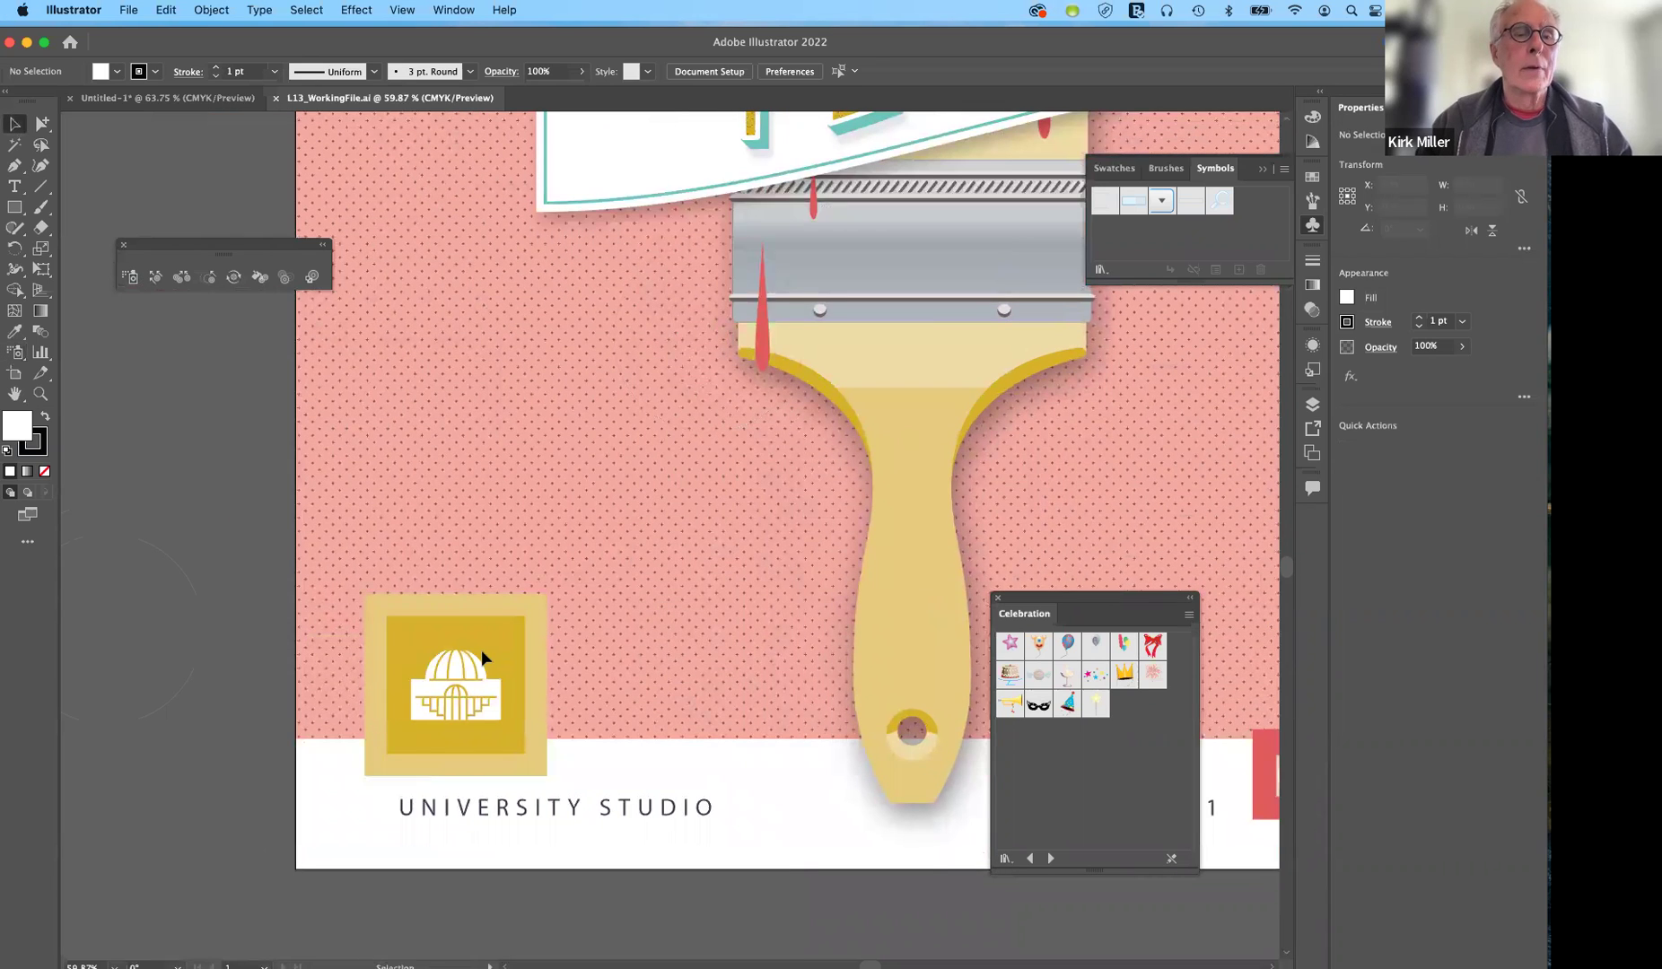
click(518, 683)
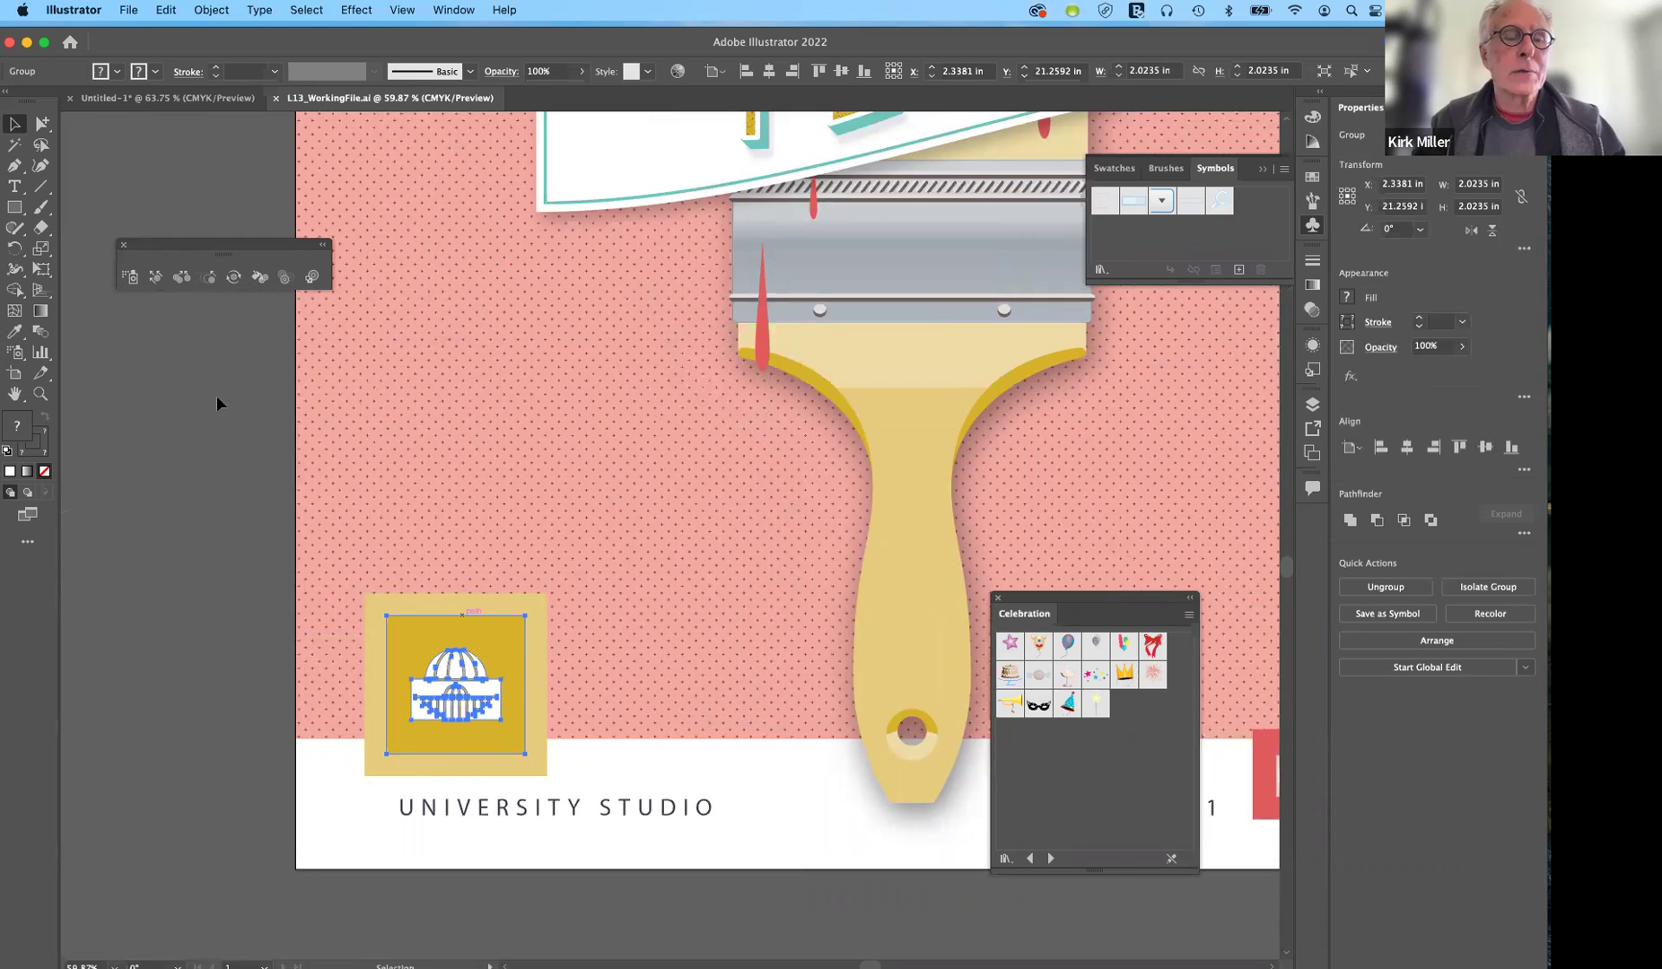
click(183, 384)
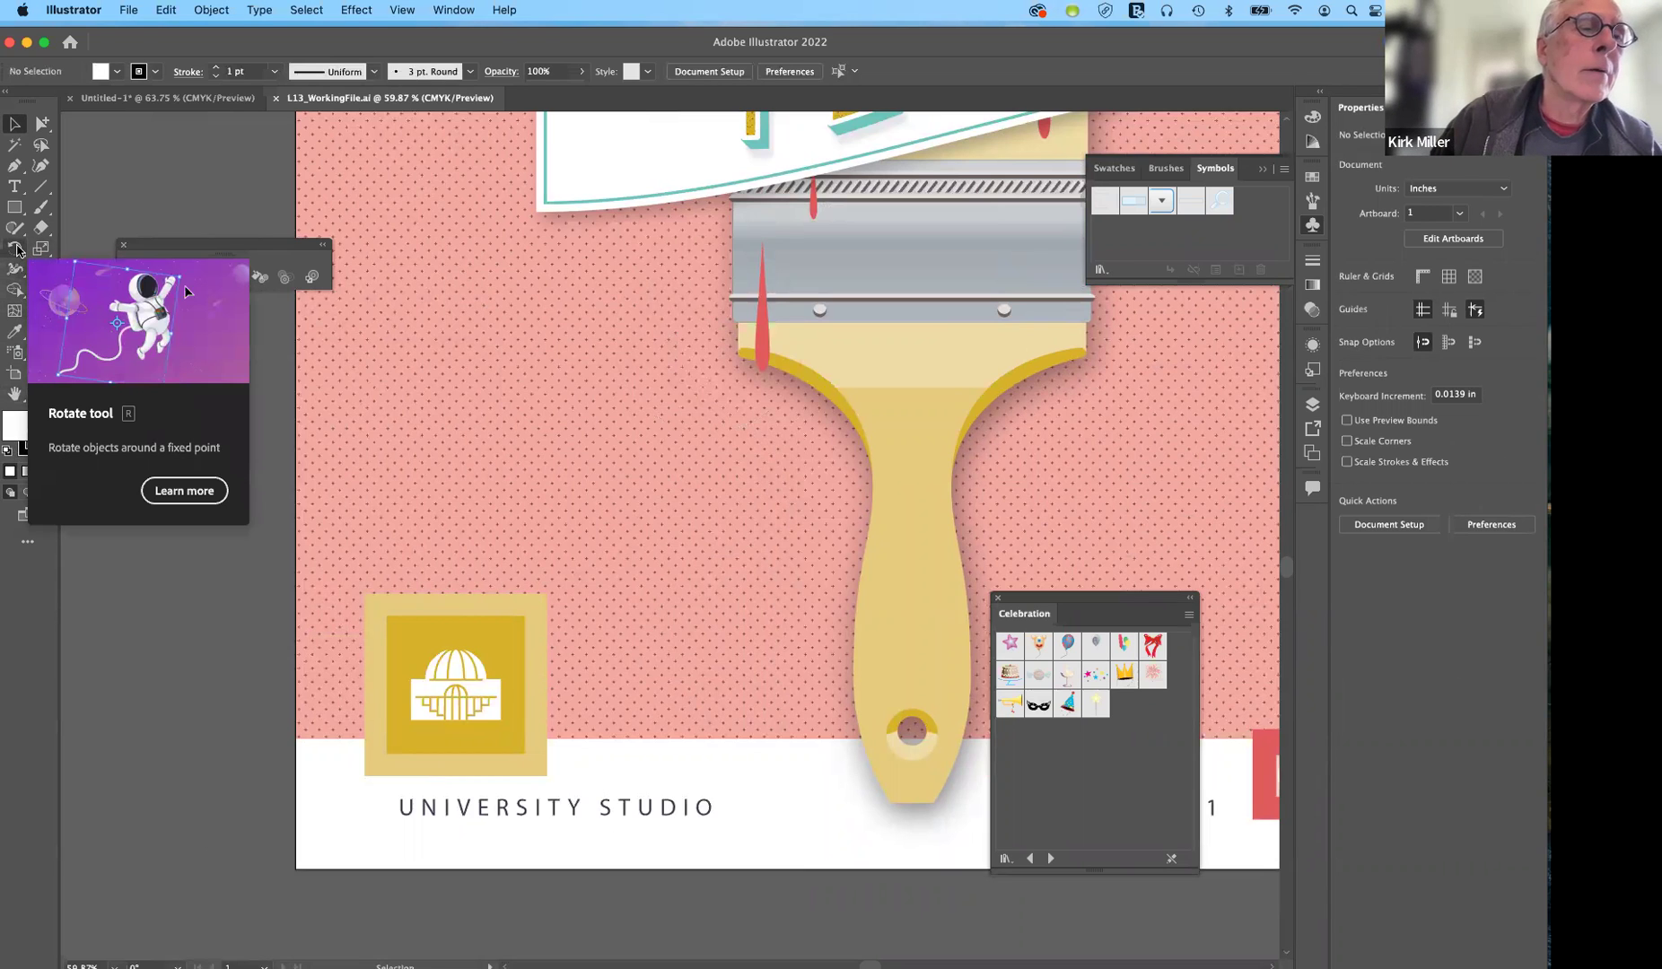
Try the Scale tool with a reference point beside the brush handle, using a uniform 50% scale and the copy option.
click(16, 250)
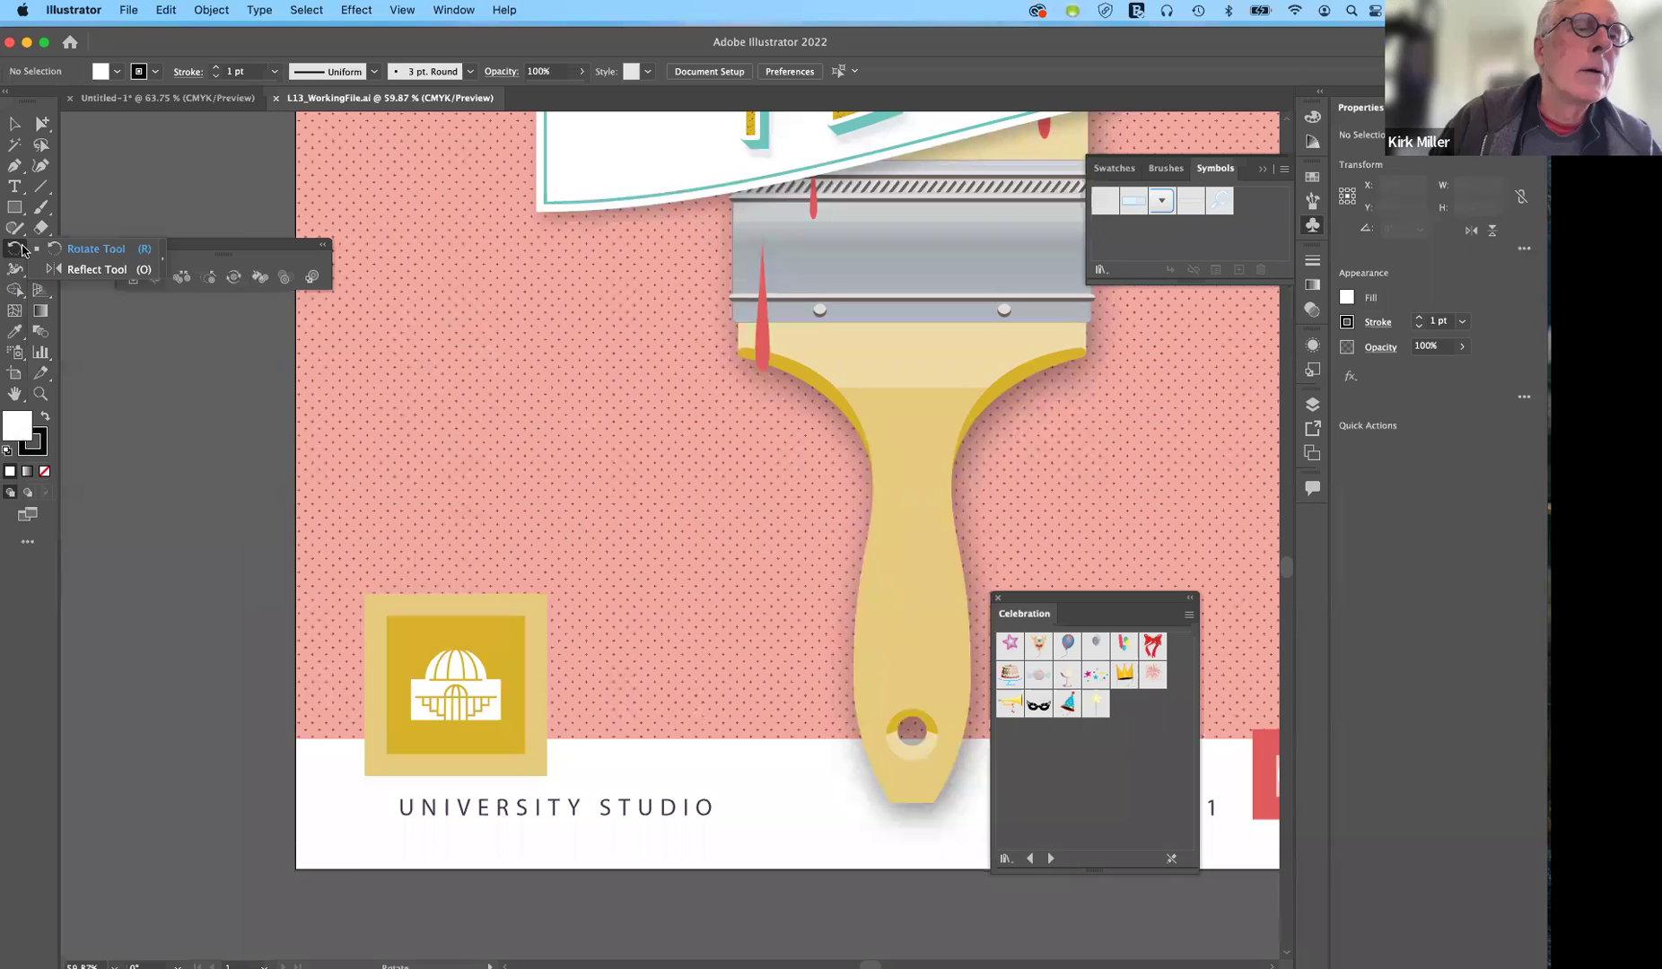
click(100, 207)
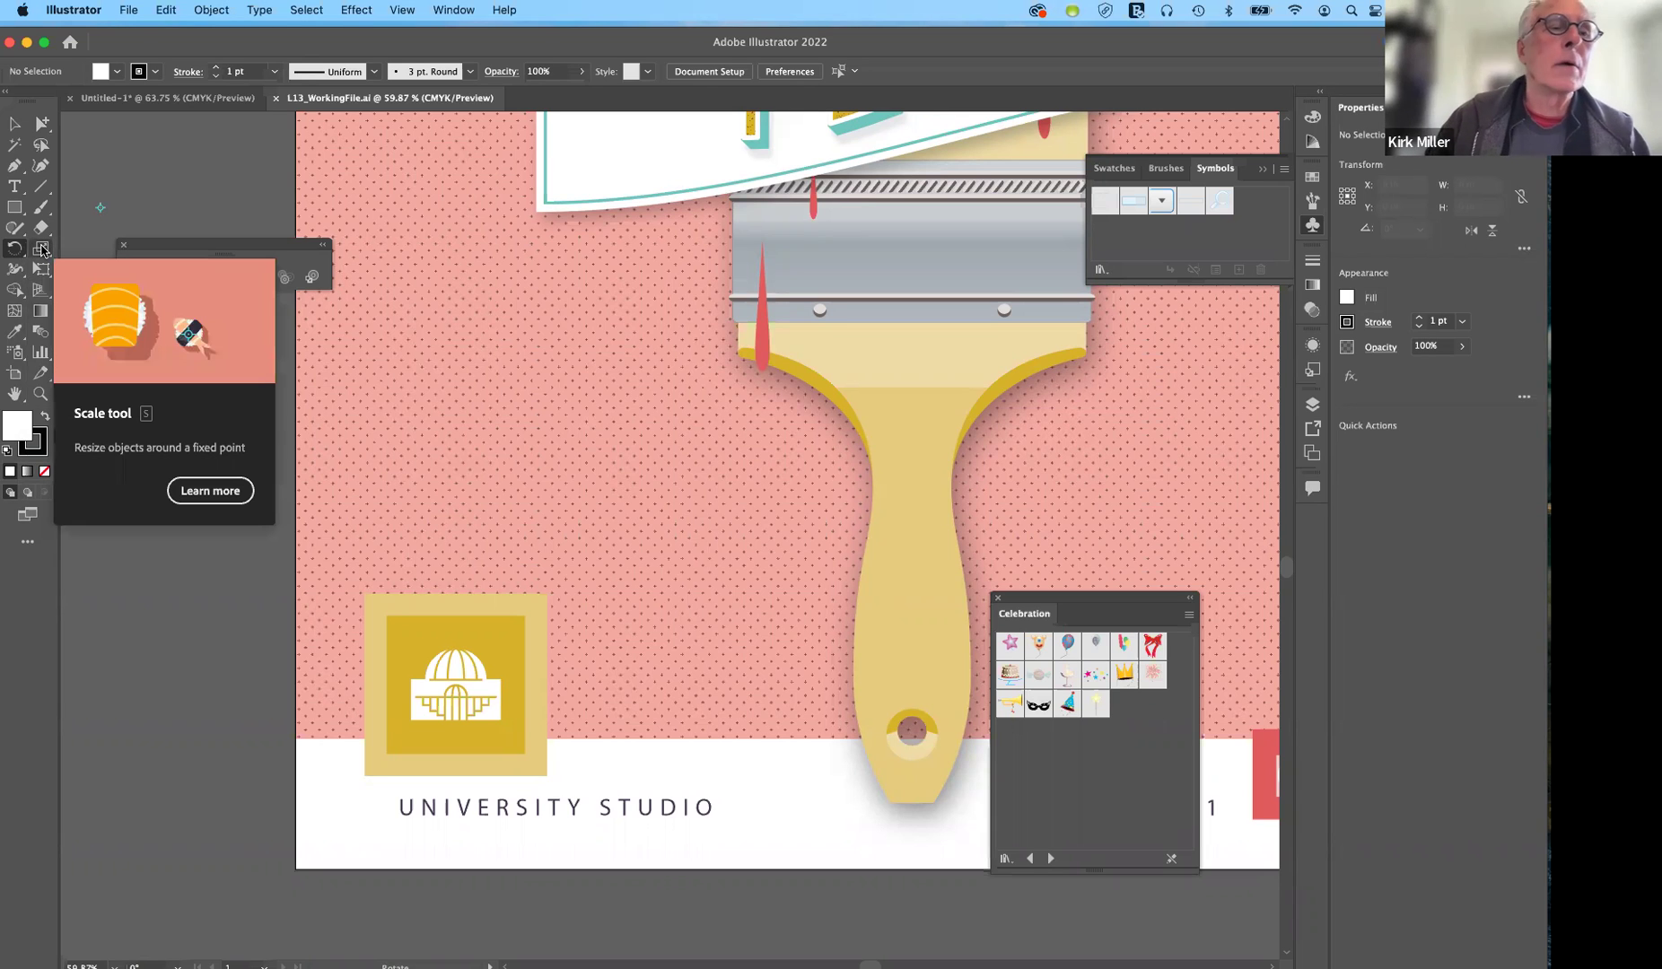
click(41, 249)
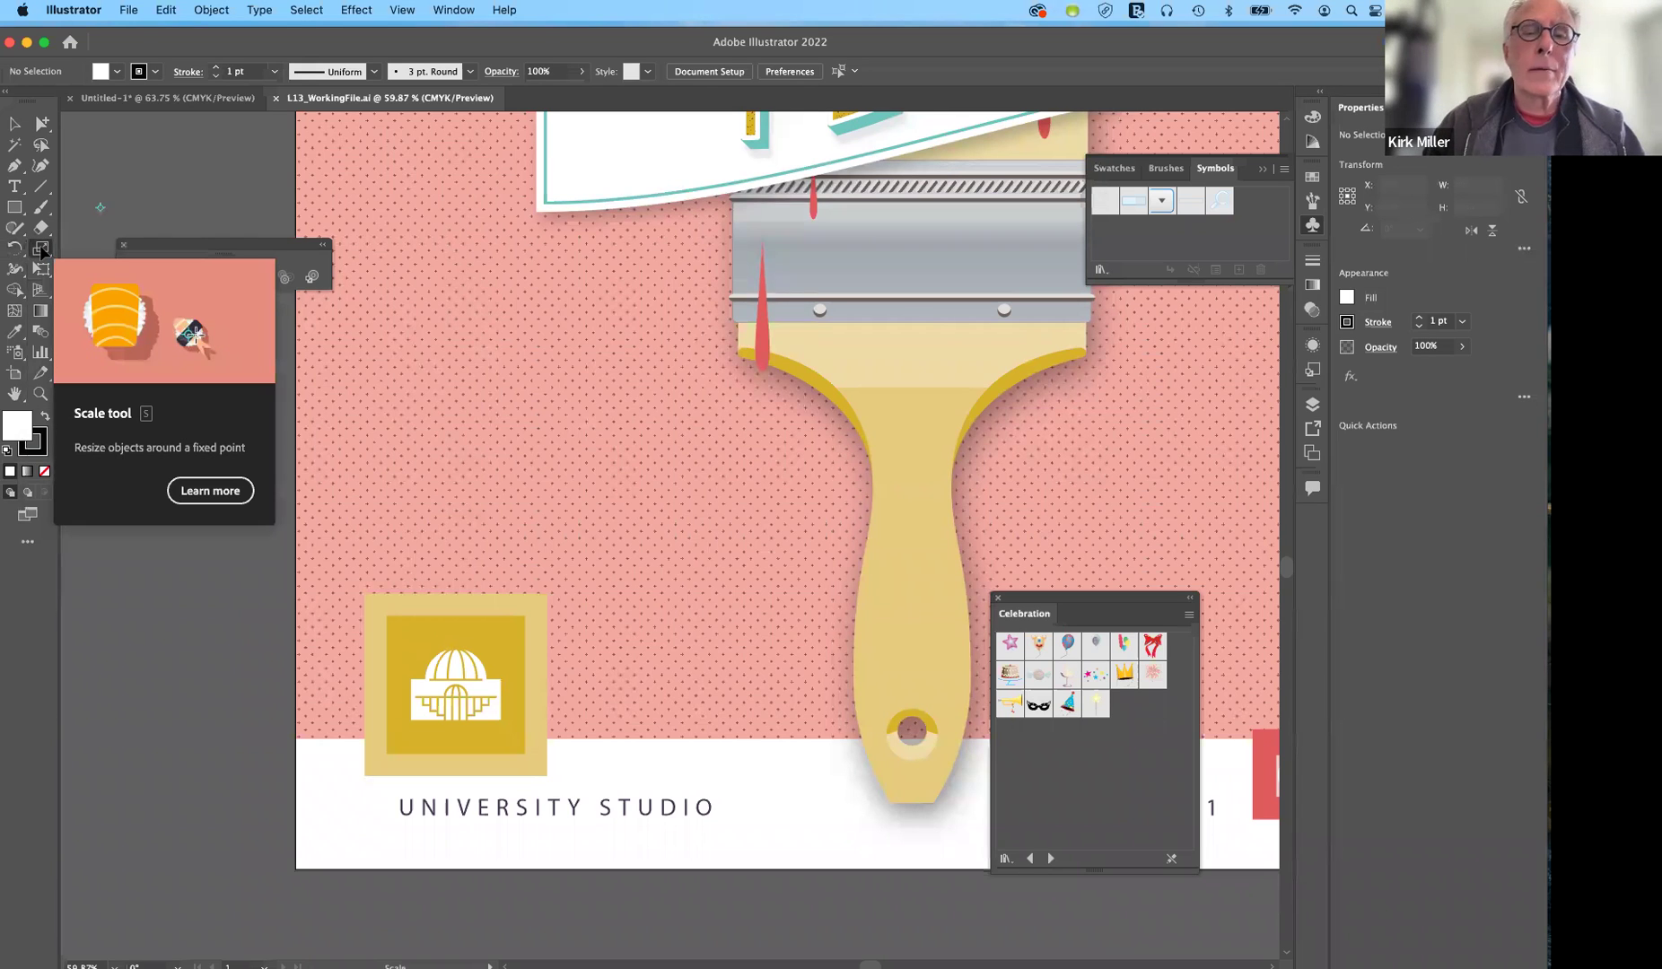
alt+click(824, 435)
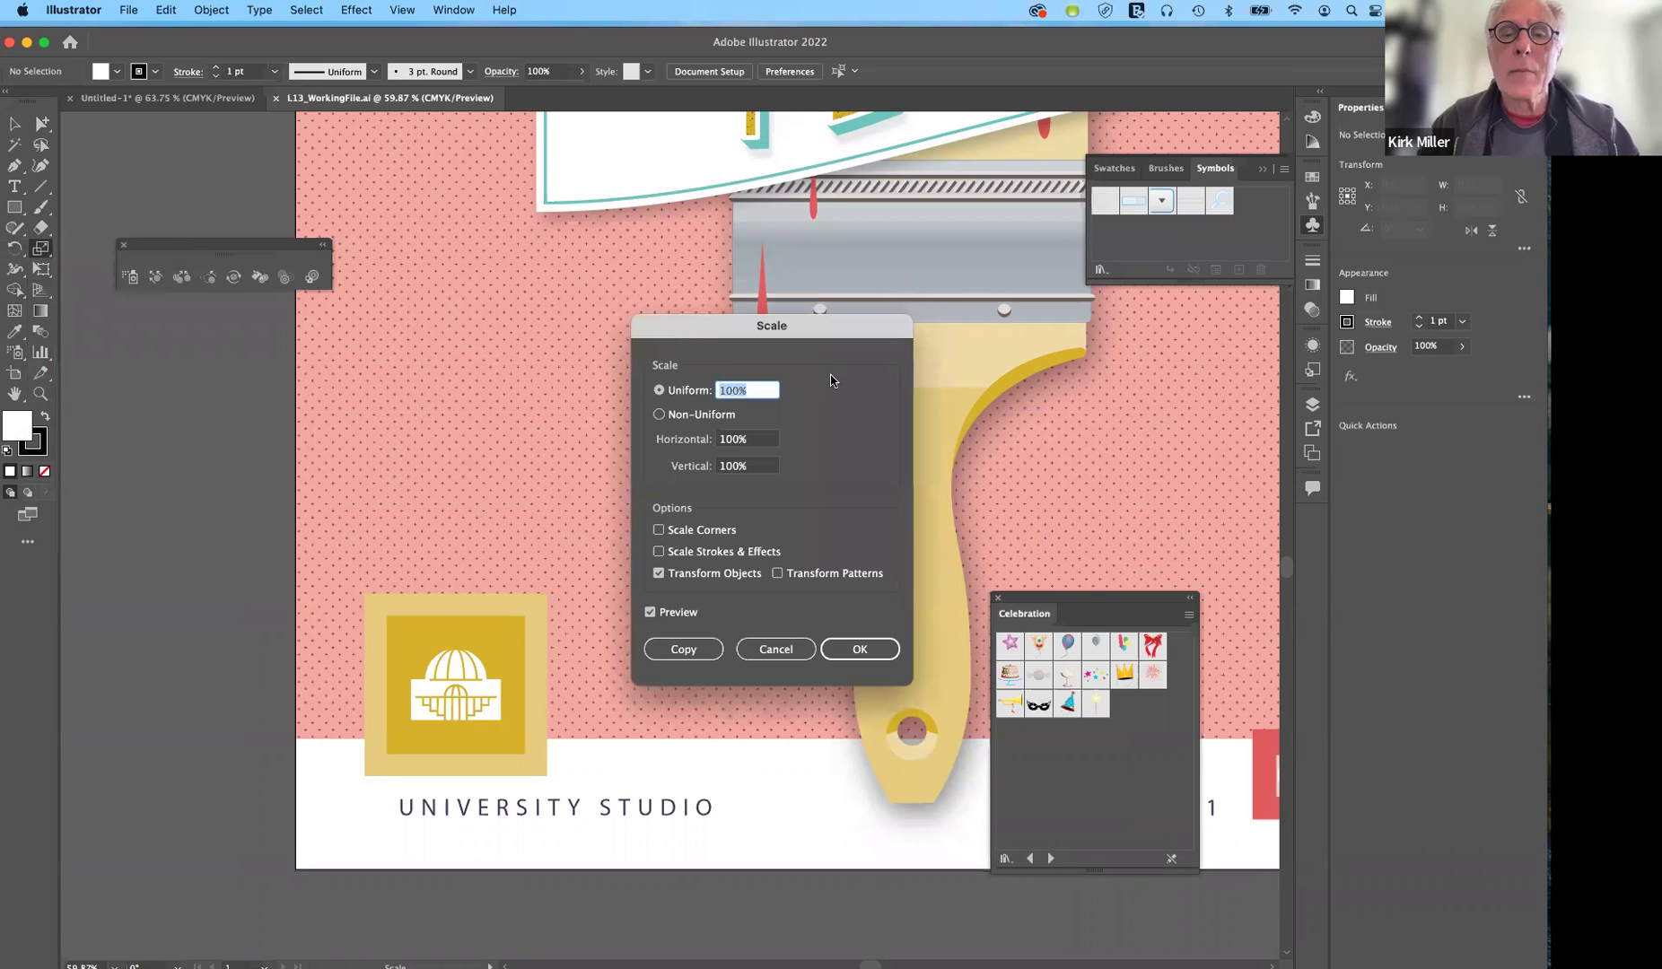
drag(701, 332, 860, 352)
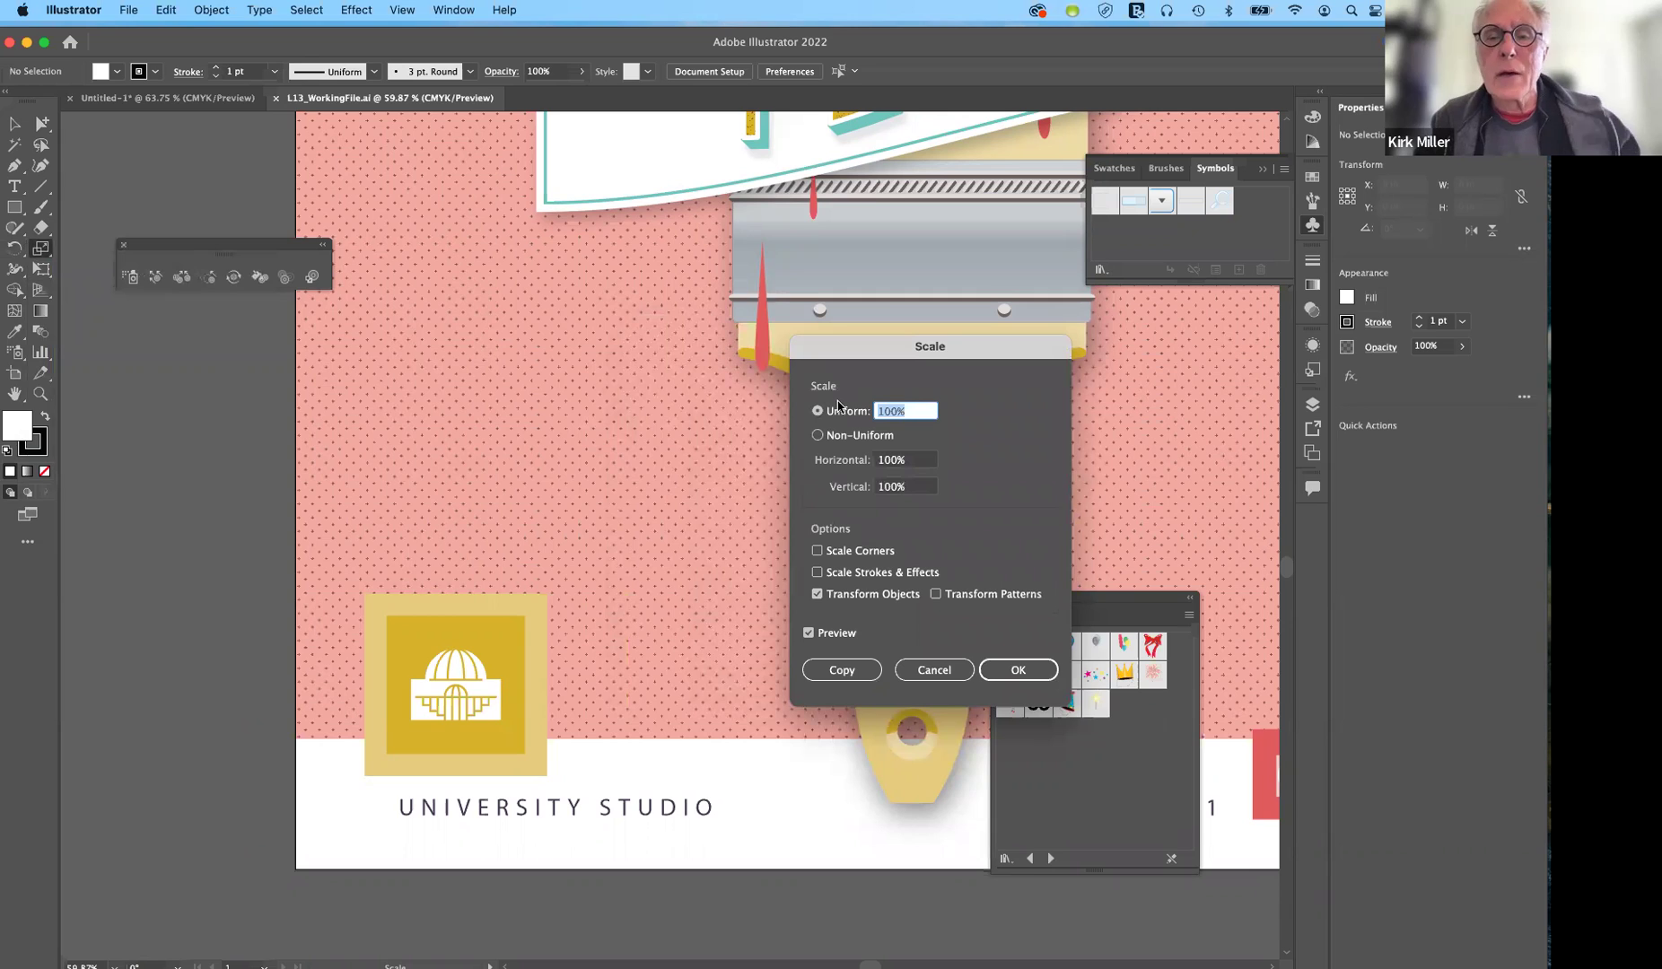
text(50)
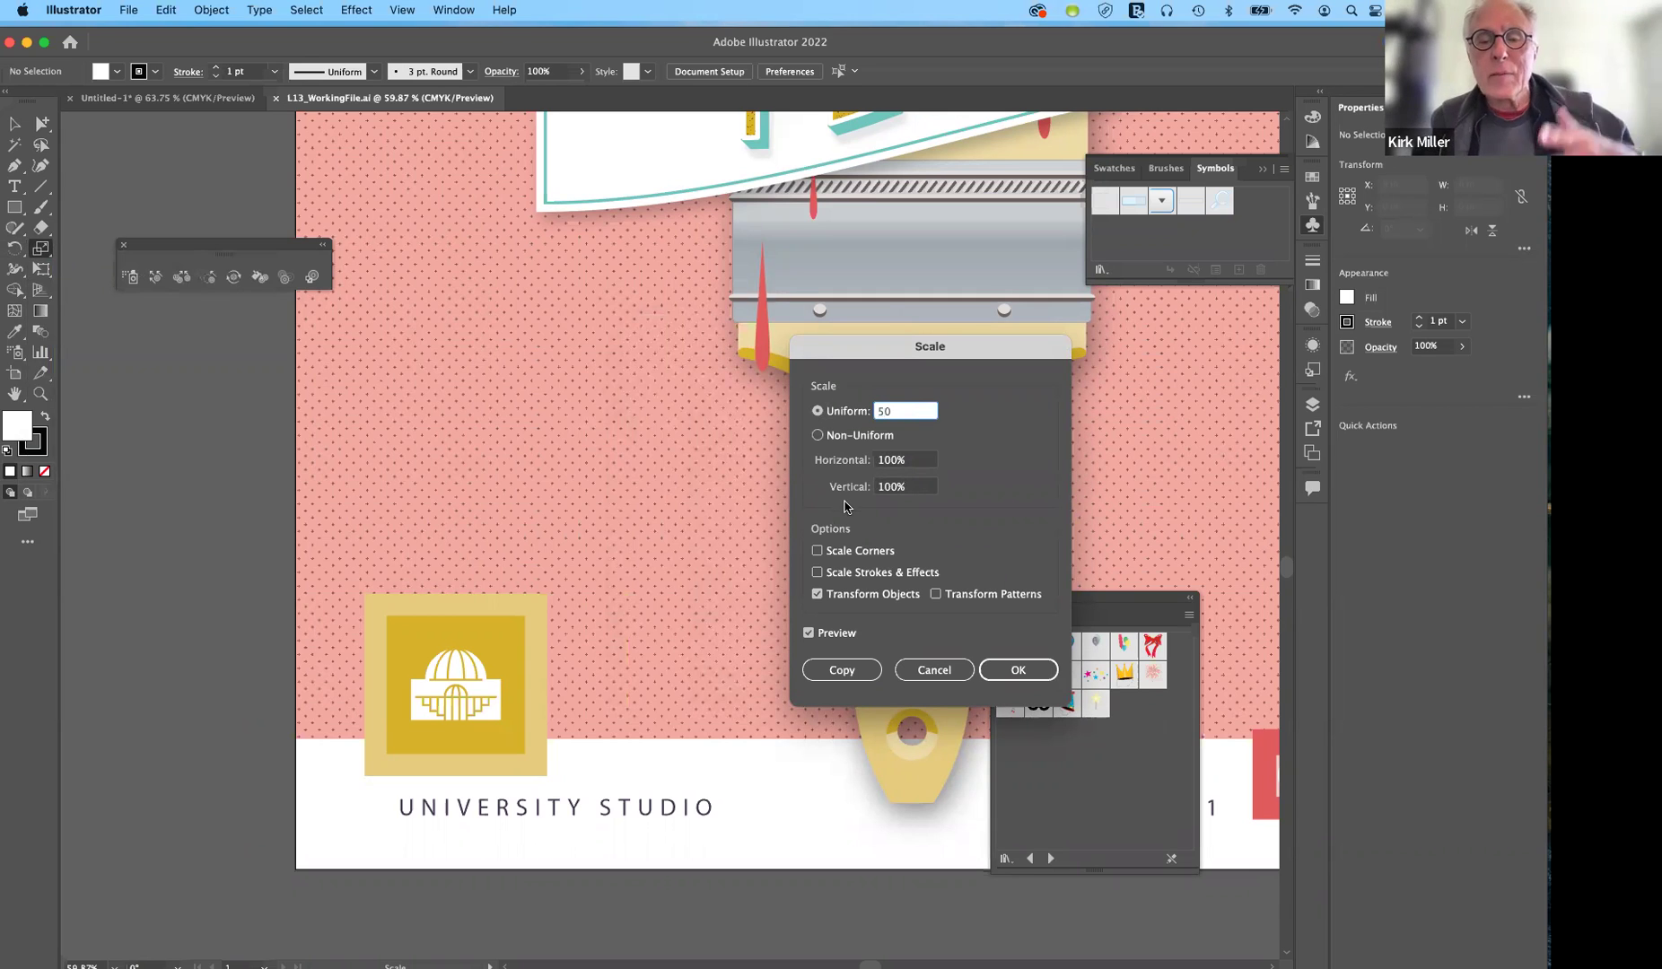
click(1019, 671)
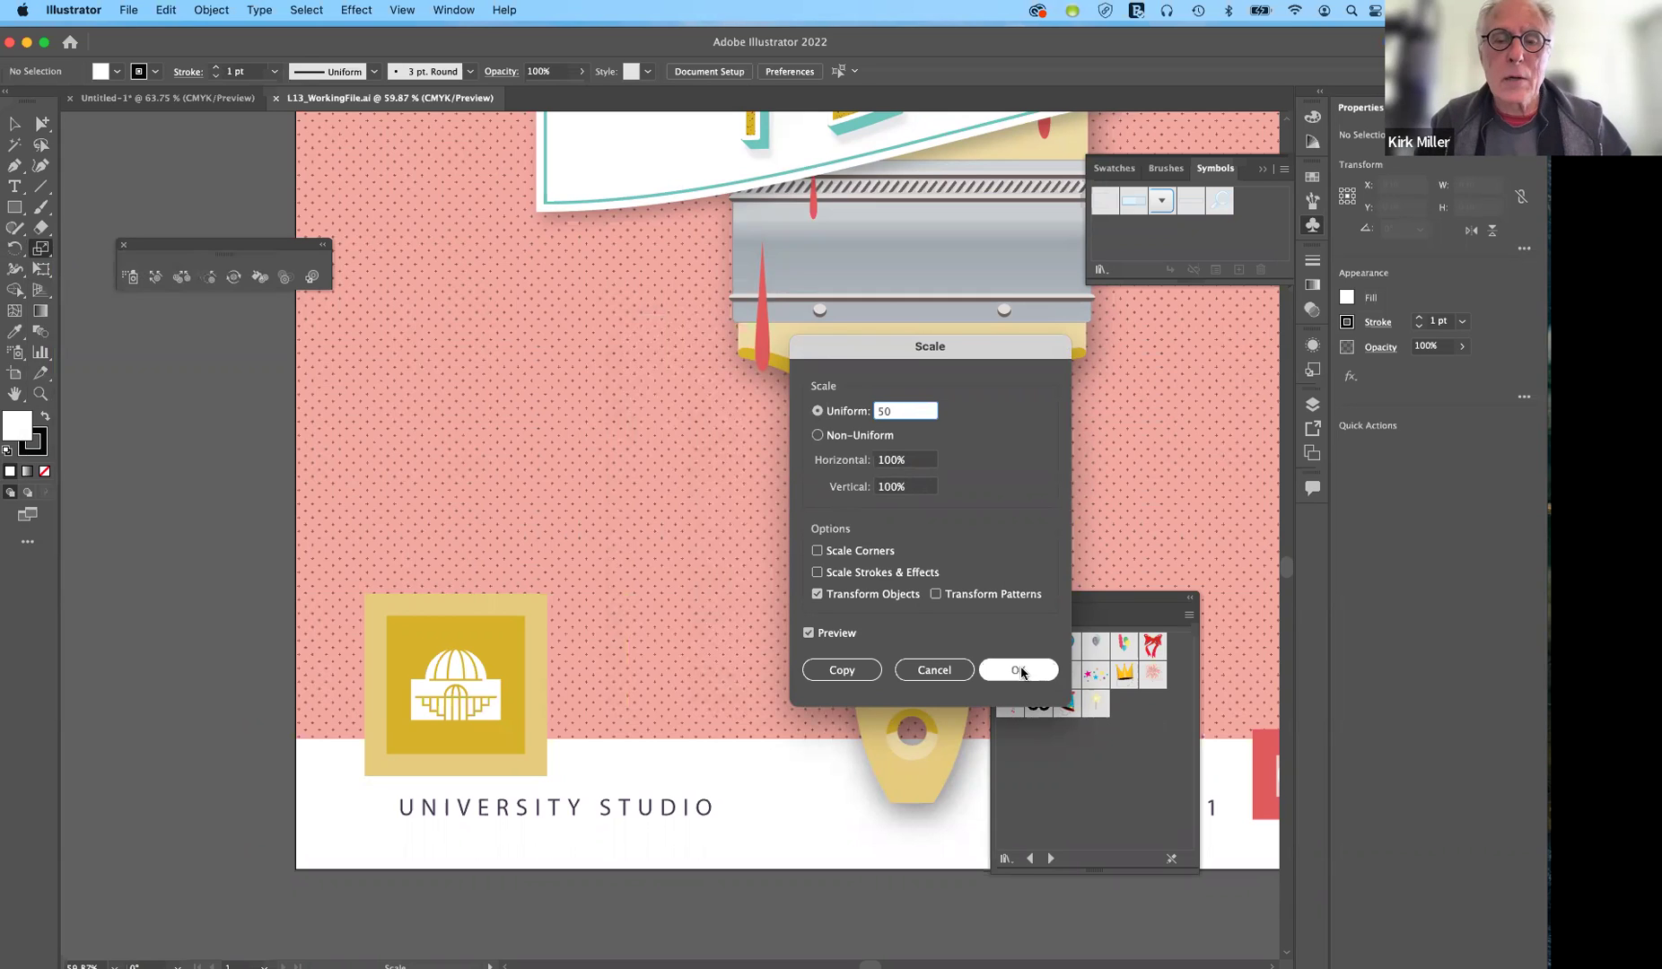
click(807, 633)
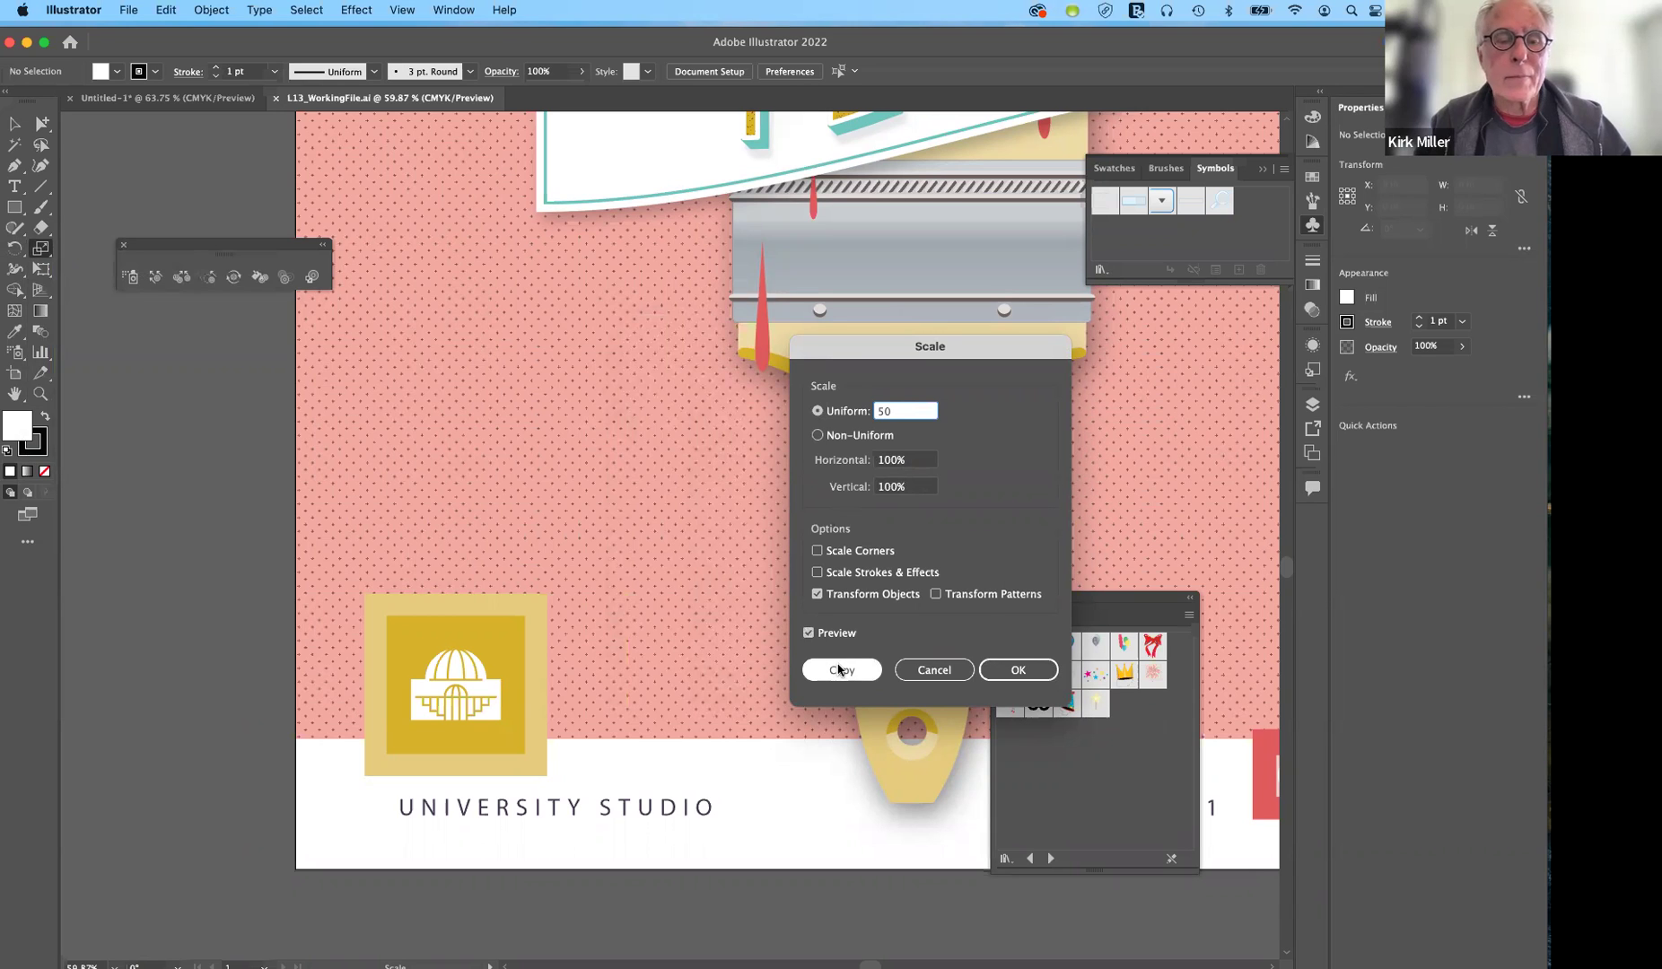
click(840, 669)
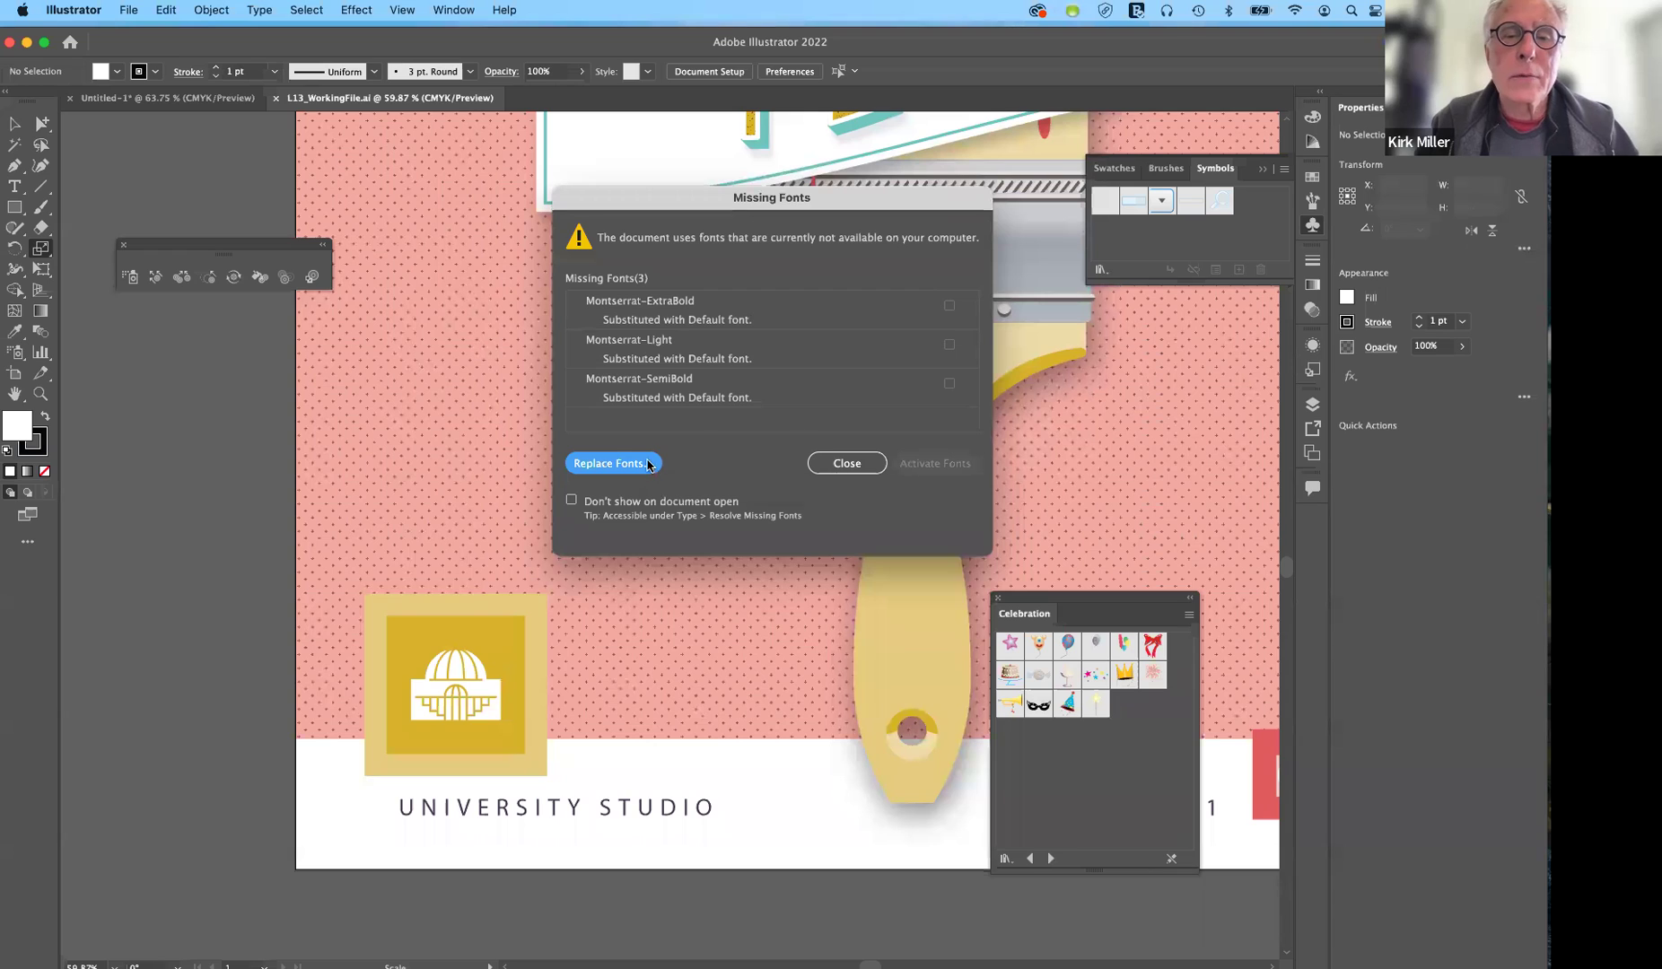
Dismiss the missing fonts notice without replacing any fonts, and switch to the Selection tool.
click(844, 463)
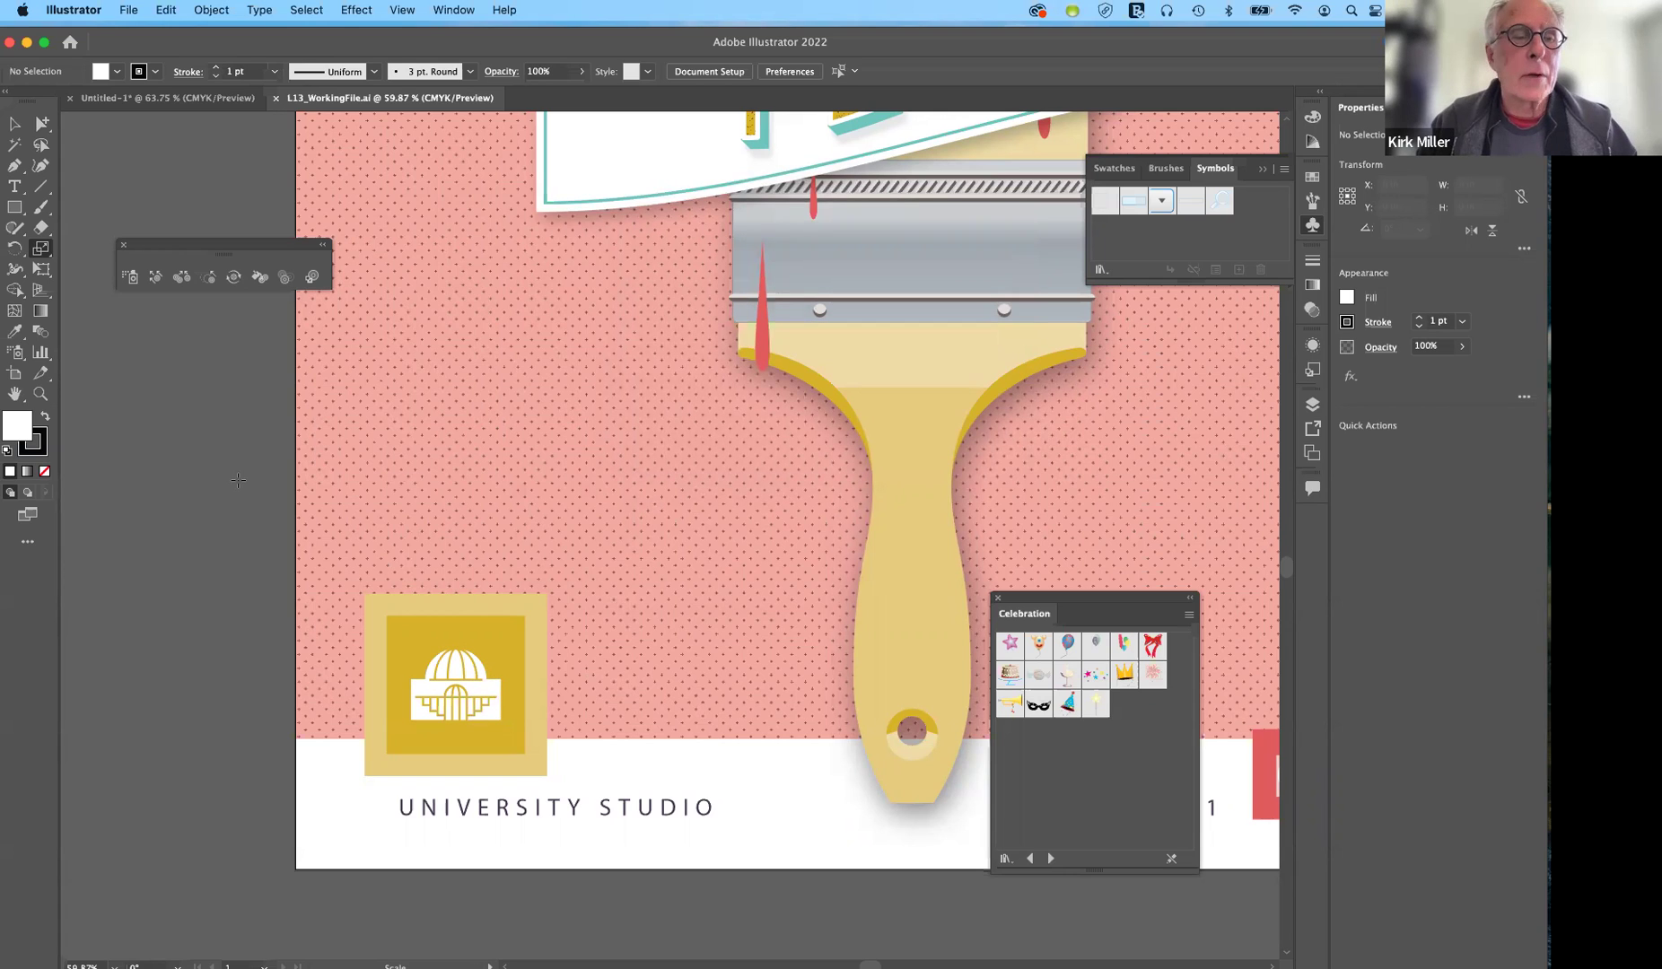
click(15, 124)
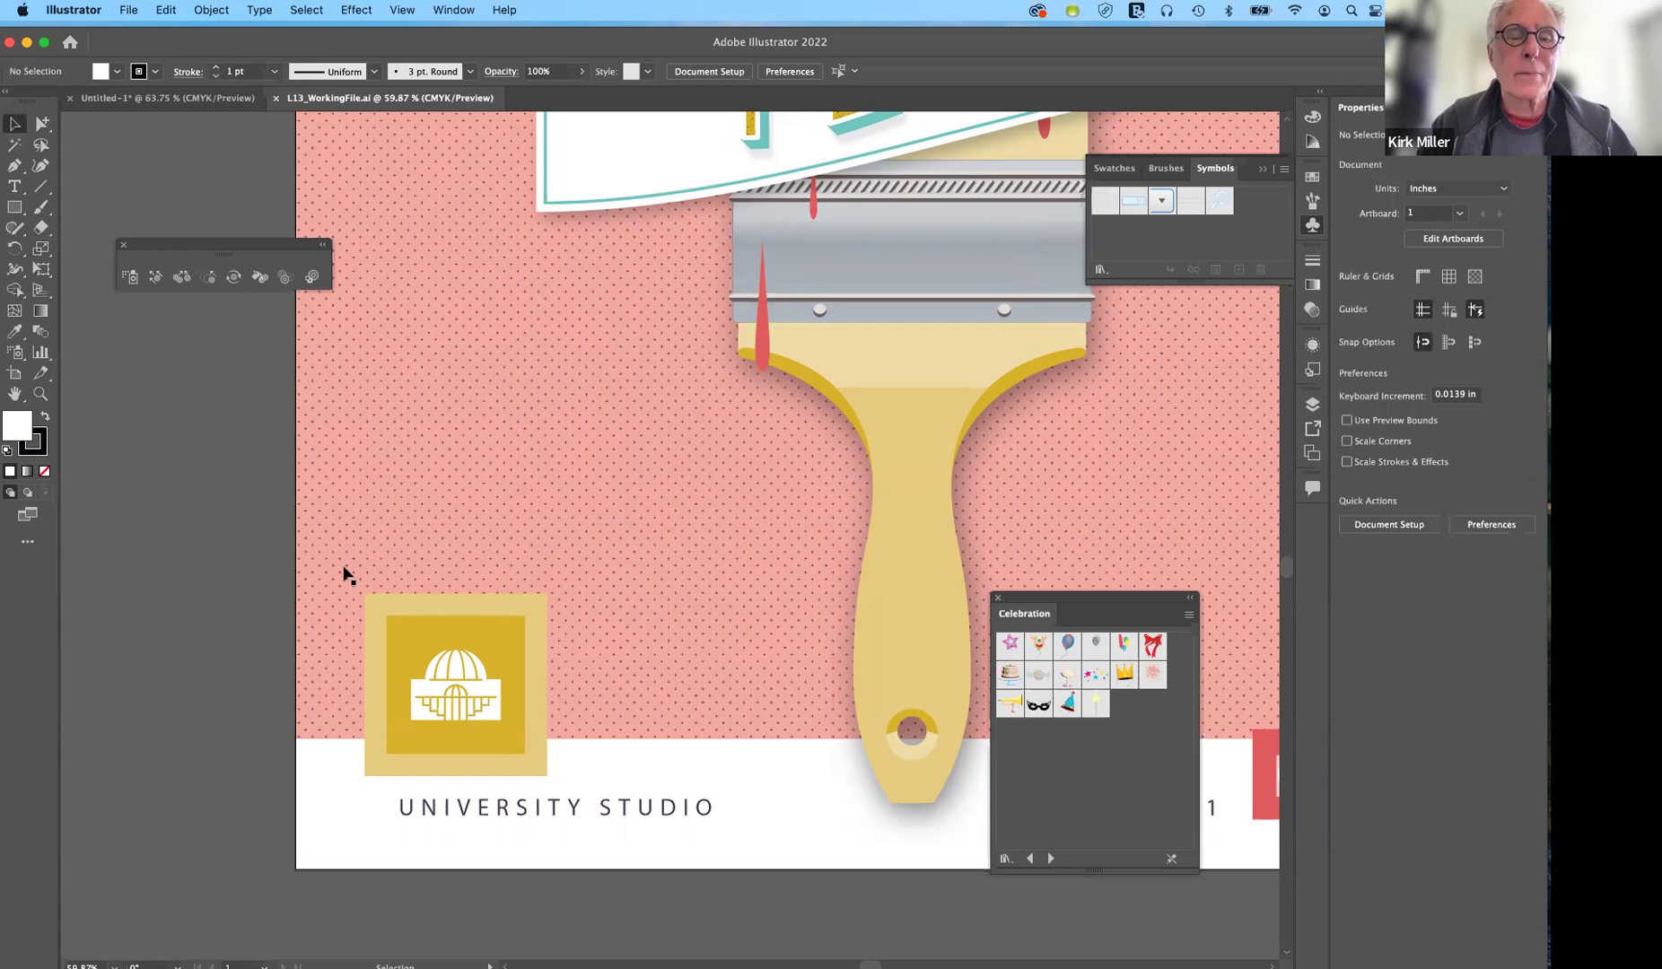
Create a copy of the building logo group above University Studio at a uniform 50% scale.
click(500, 635)
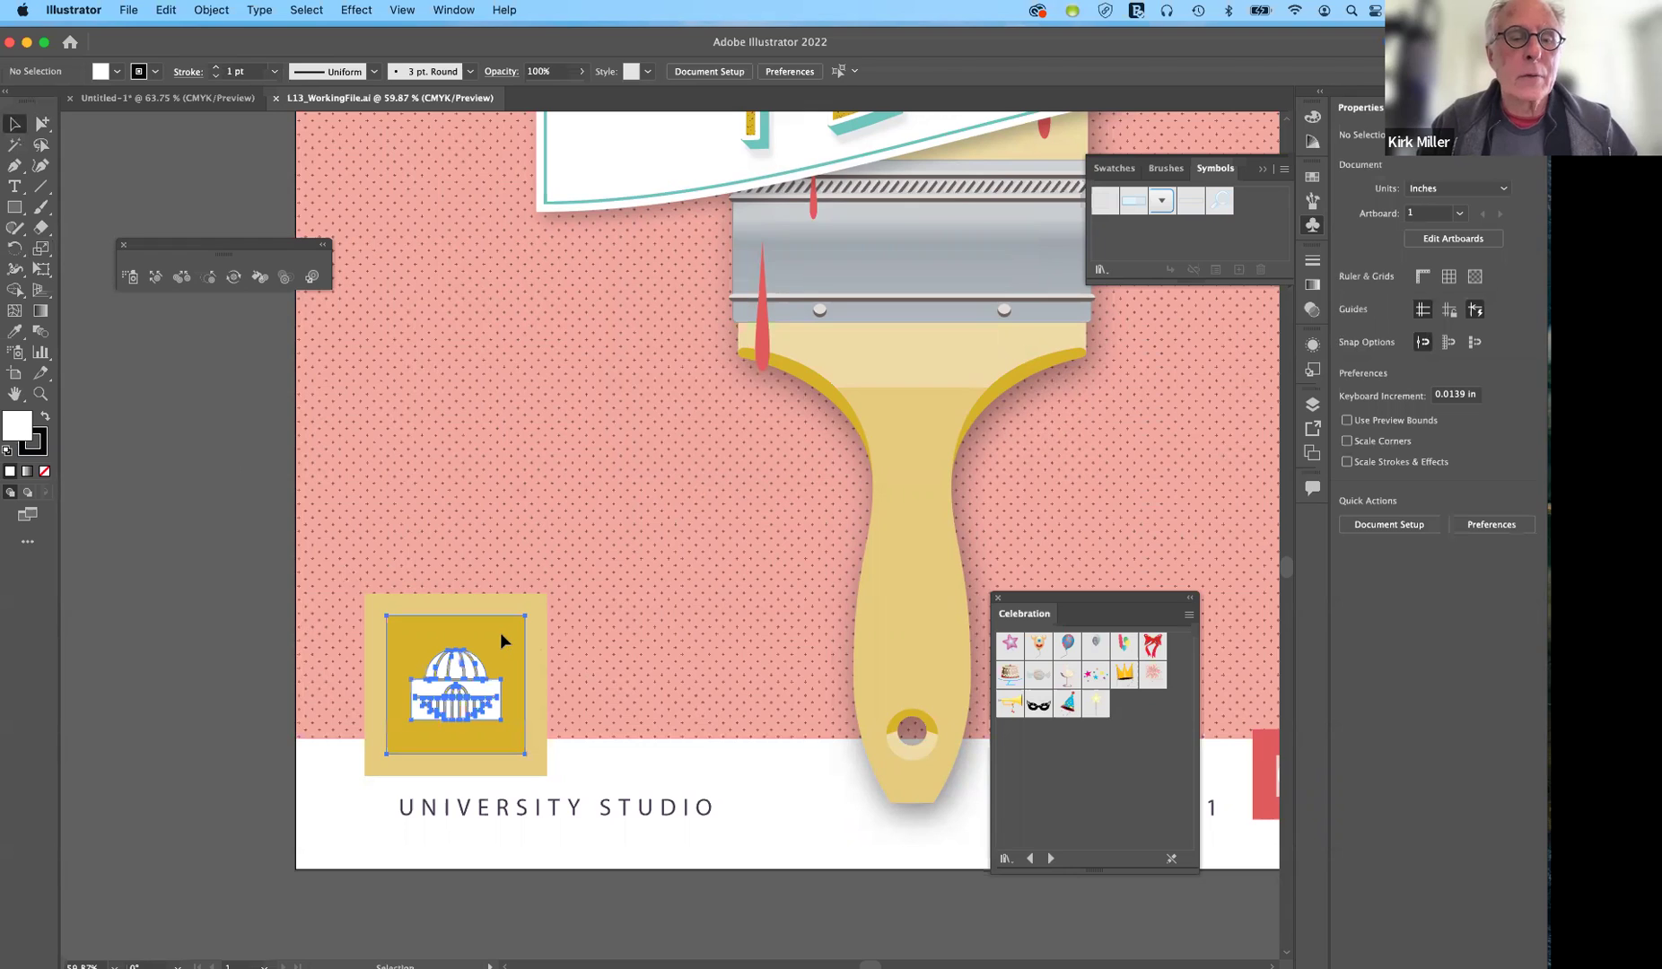
click(37, 252)
double_click(37, 252)
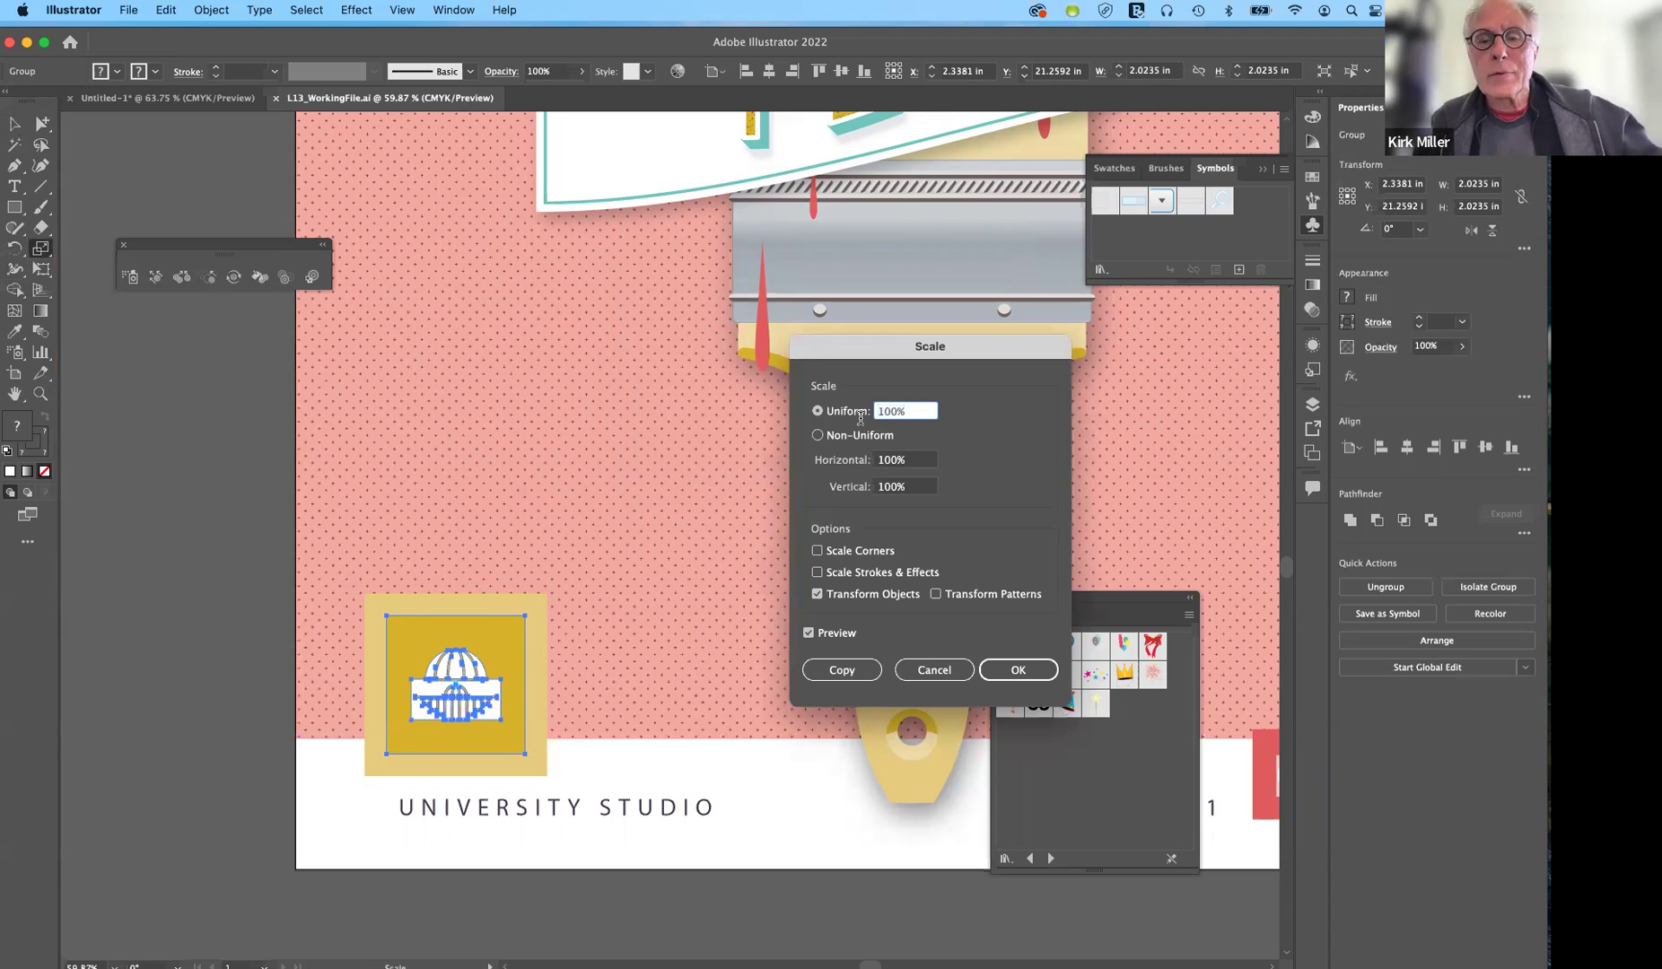
text(5)
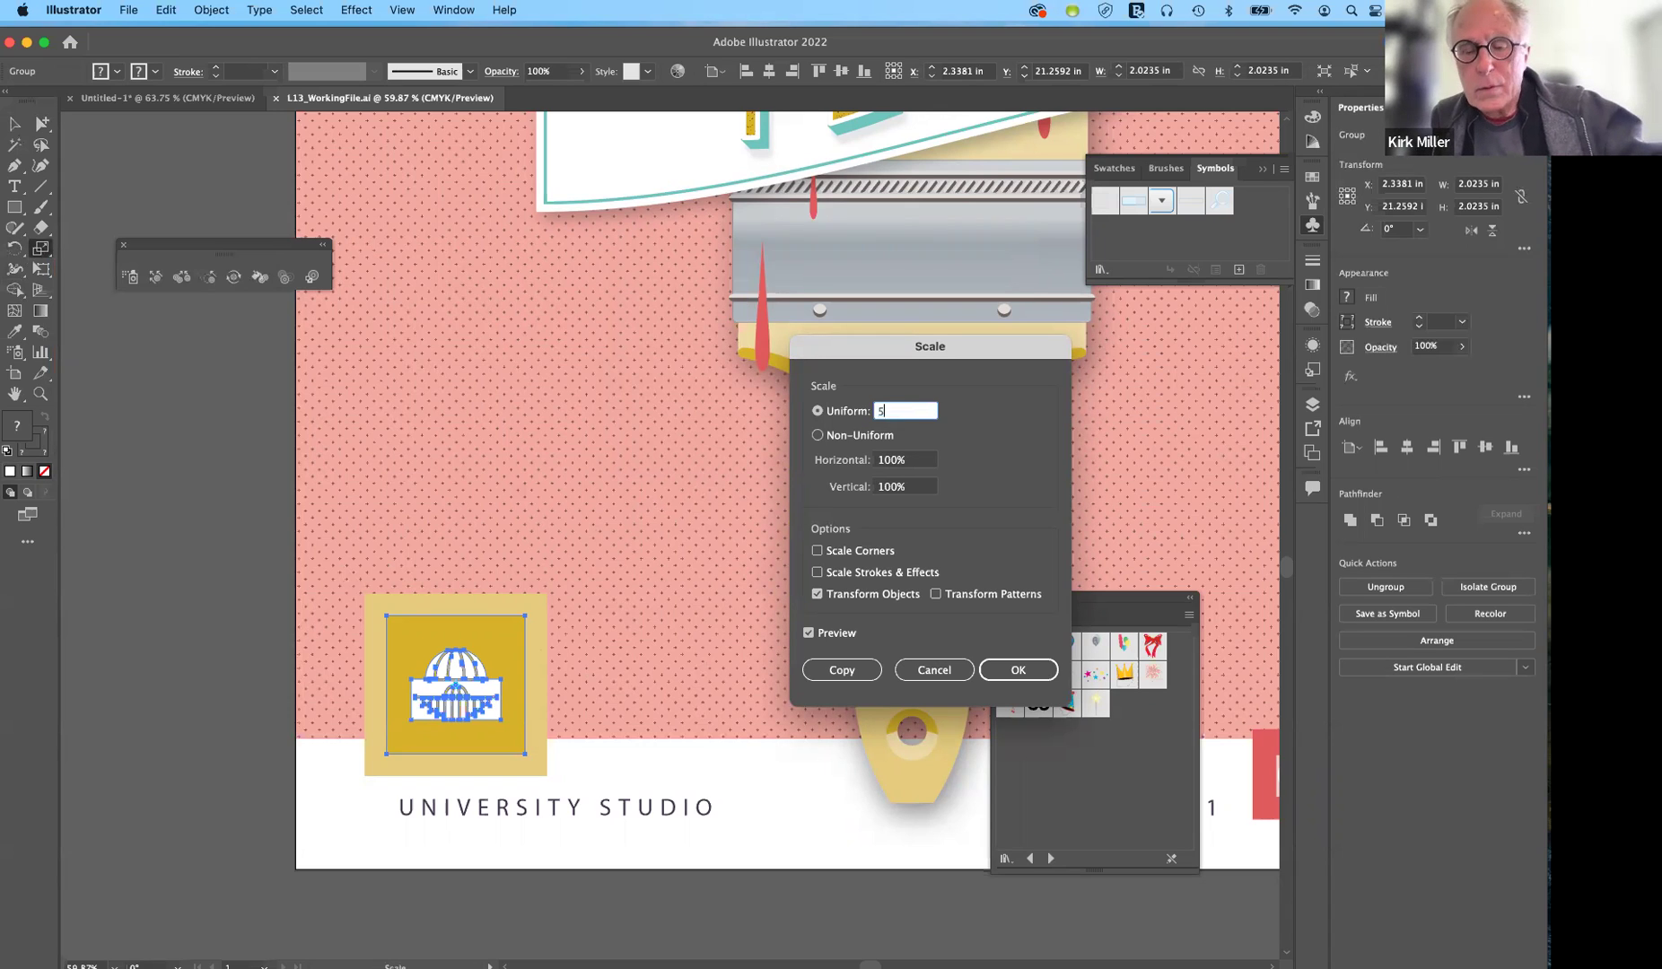
text(0)
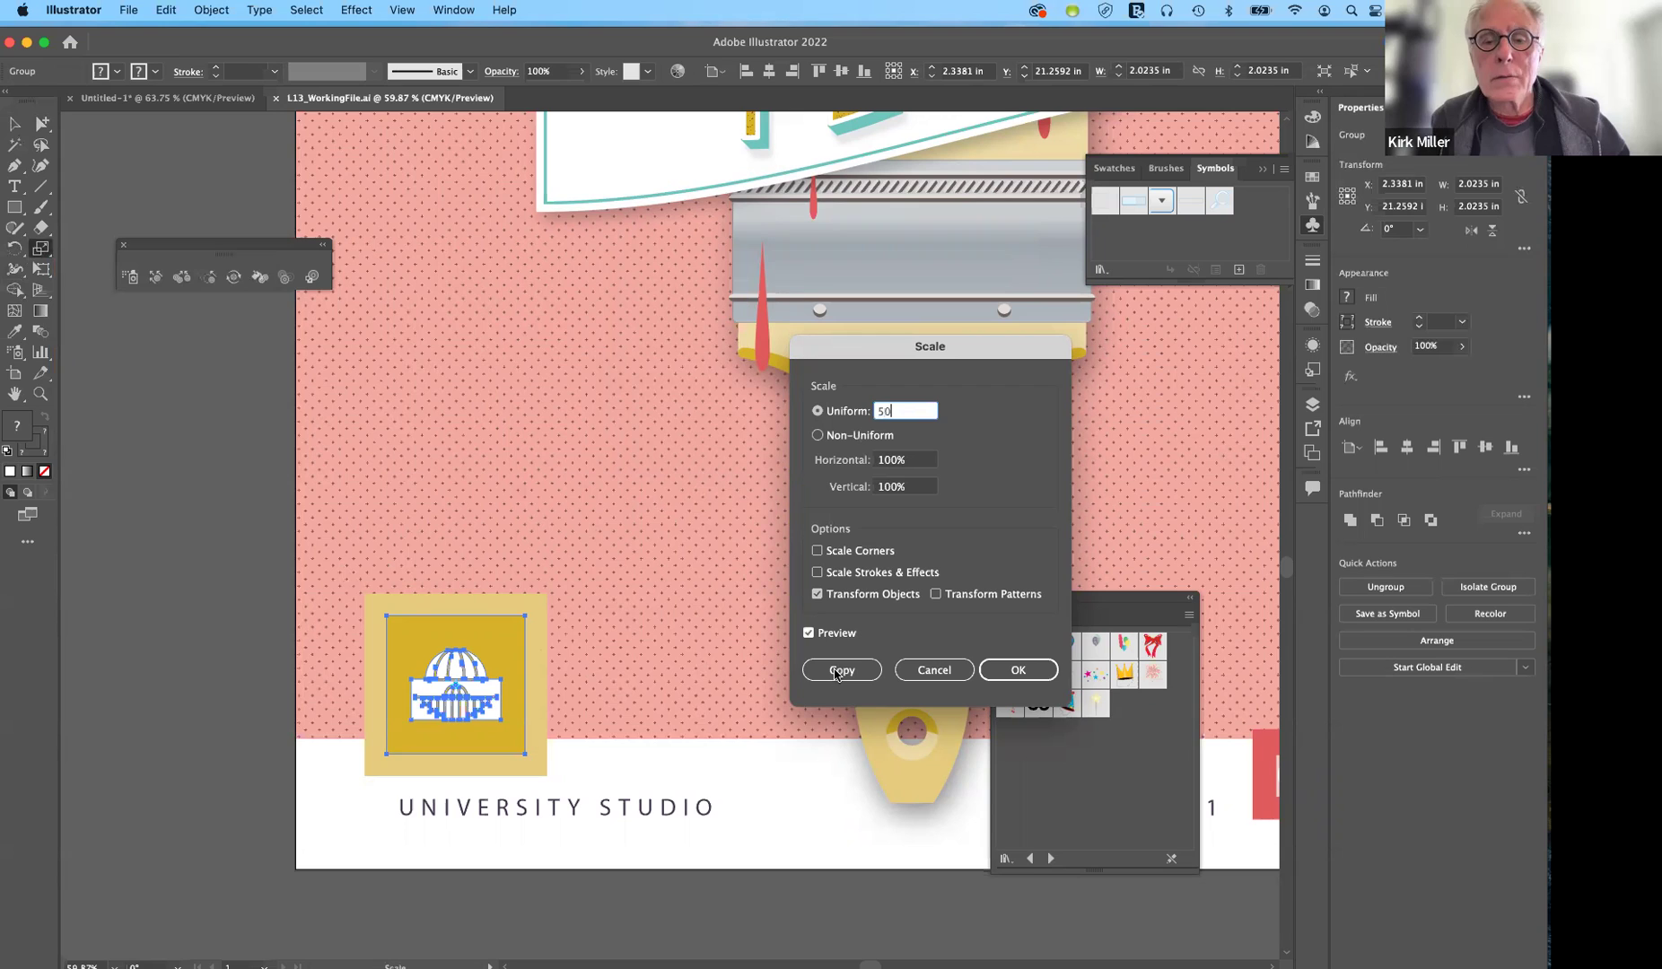
click(837, 673)
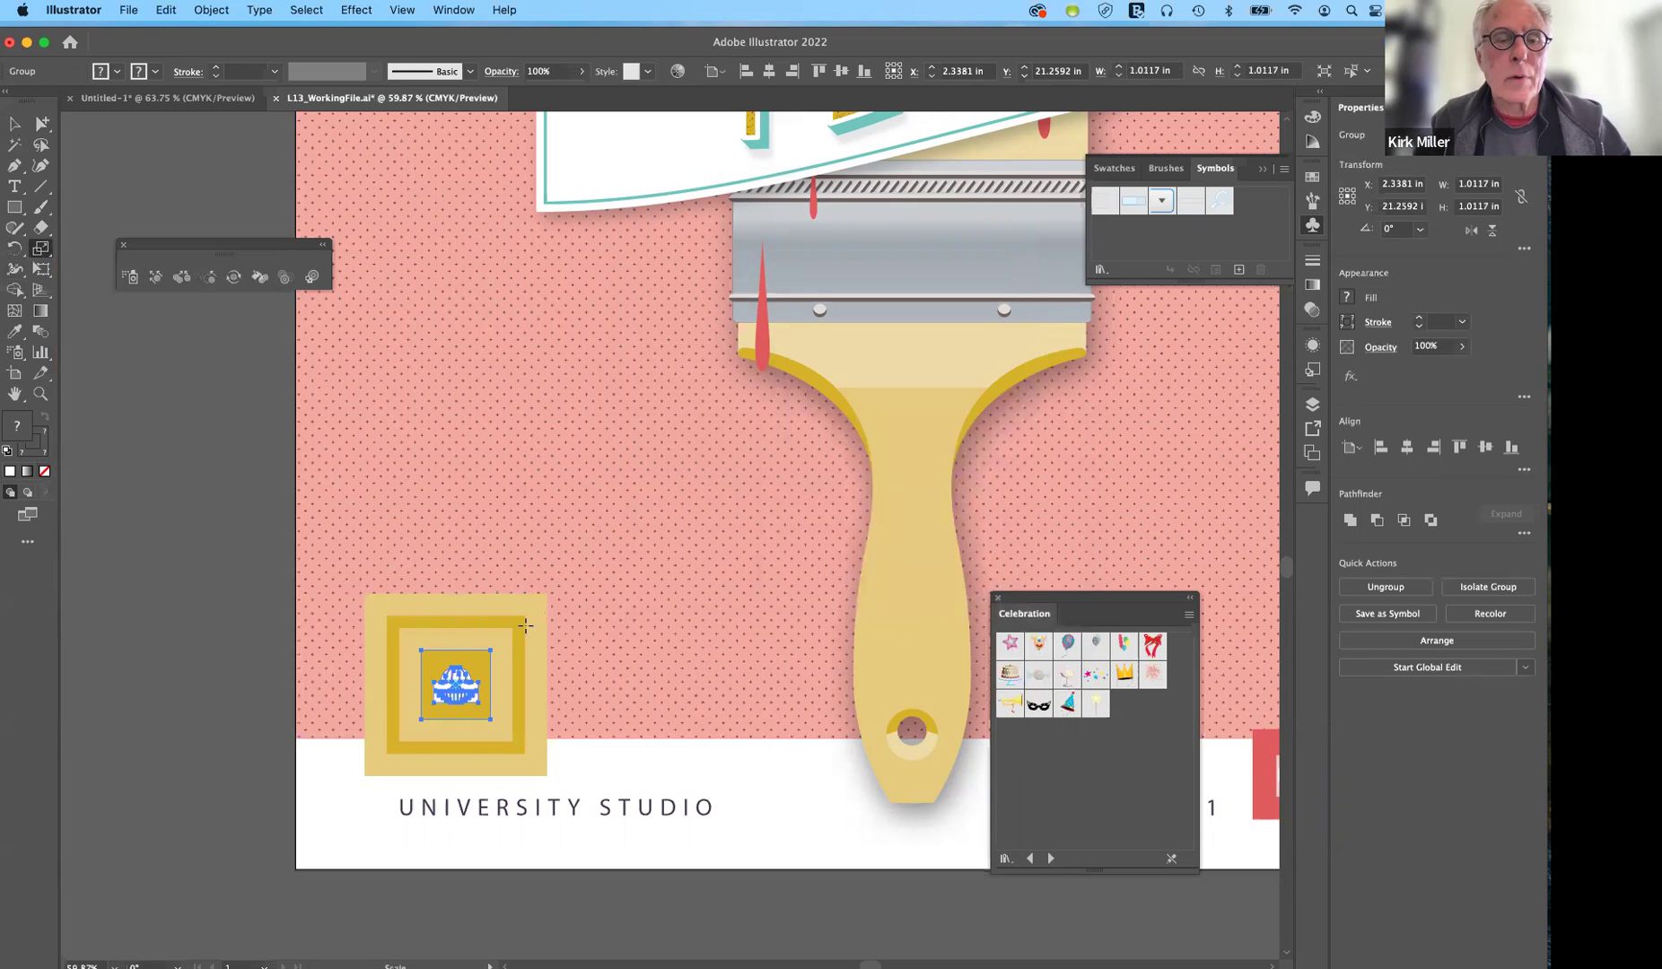
mouse_move(549, 546)
mouse_down()
mouse_move(550, 512)
mouse_move(549, 546)
mouse_up()
key(cmd+z)
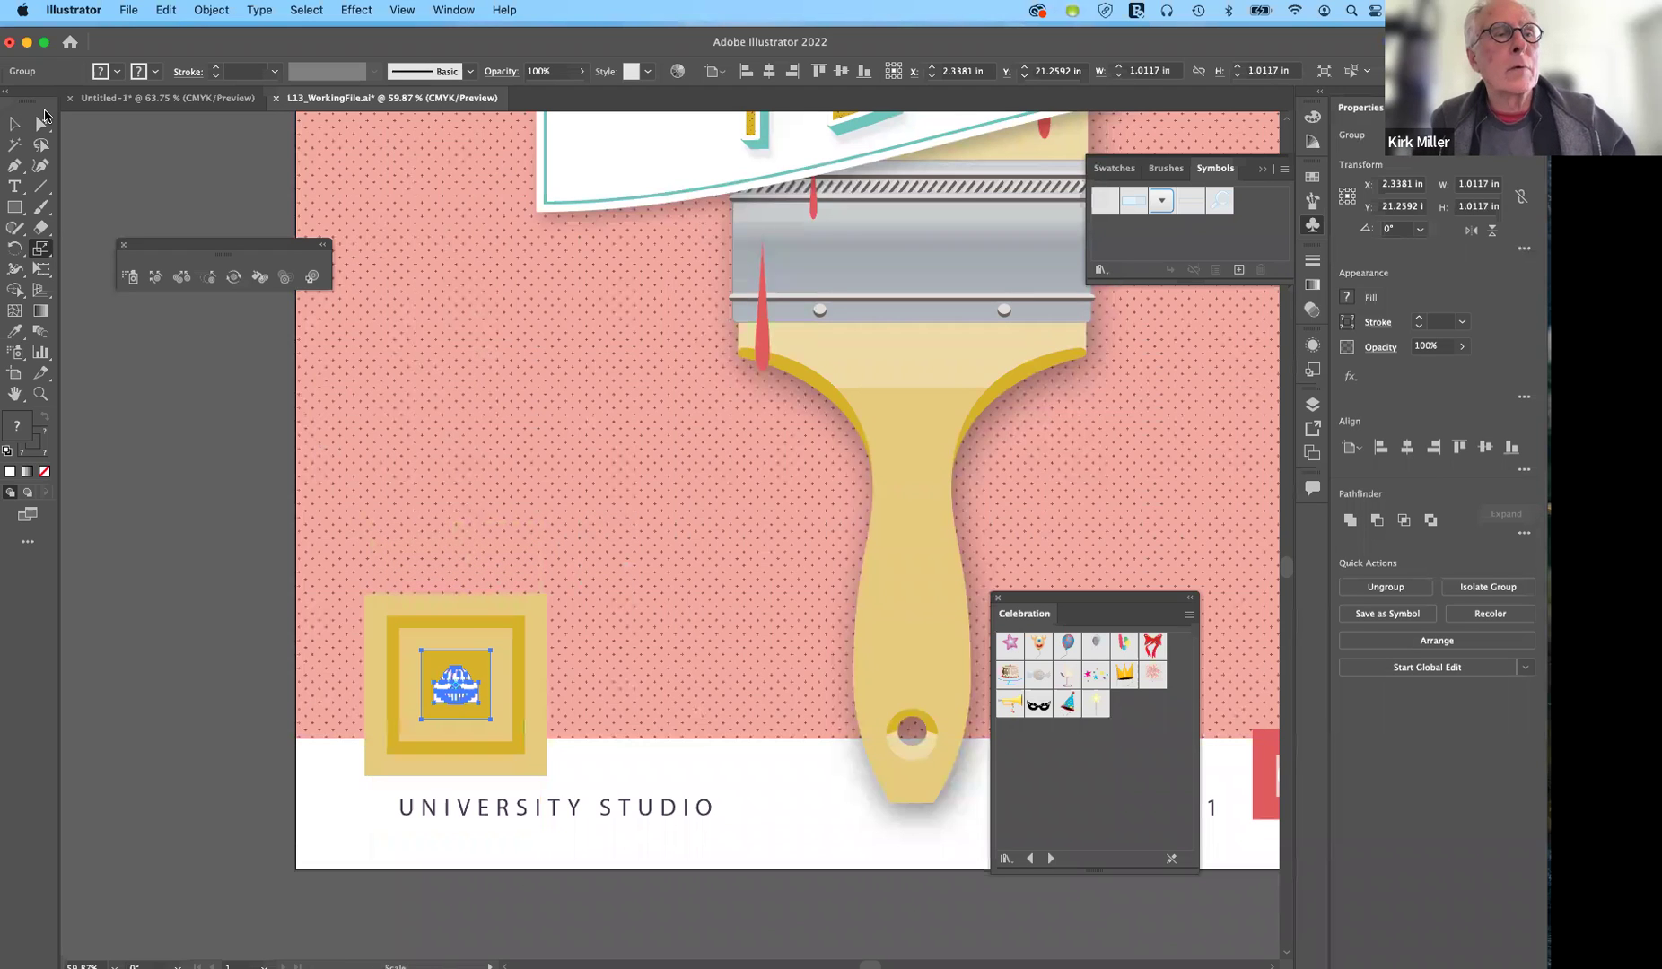
Move the half-size logo copy onto the dotted pink background above the original logo.
click(14, 124)
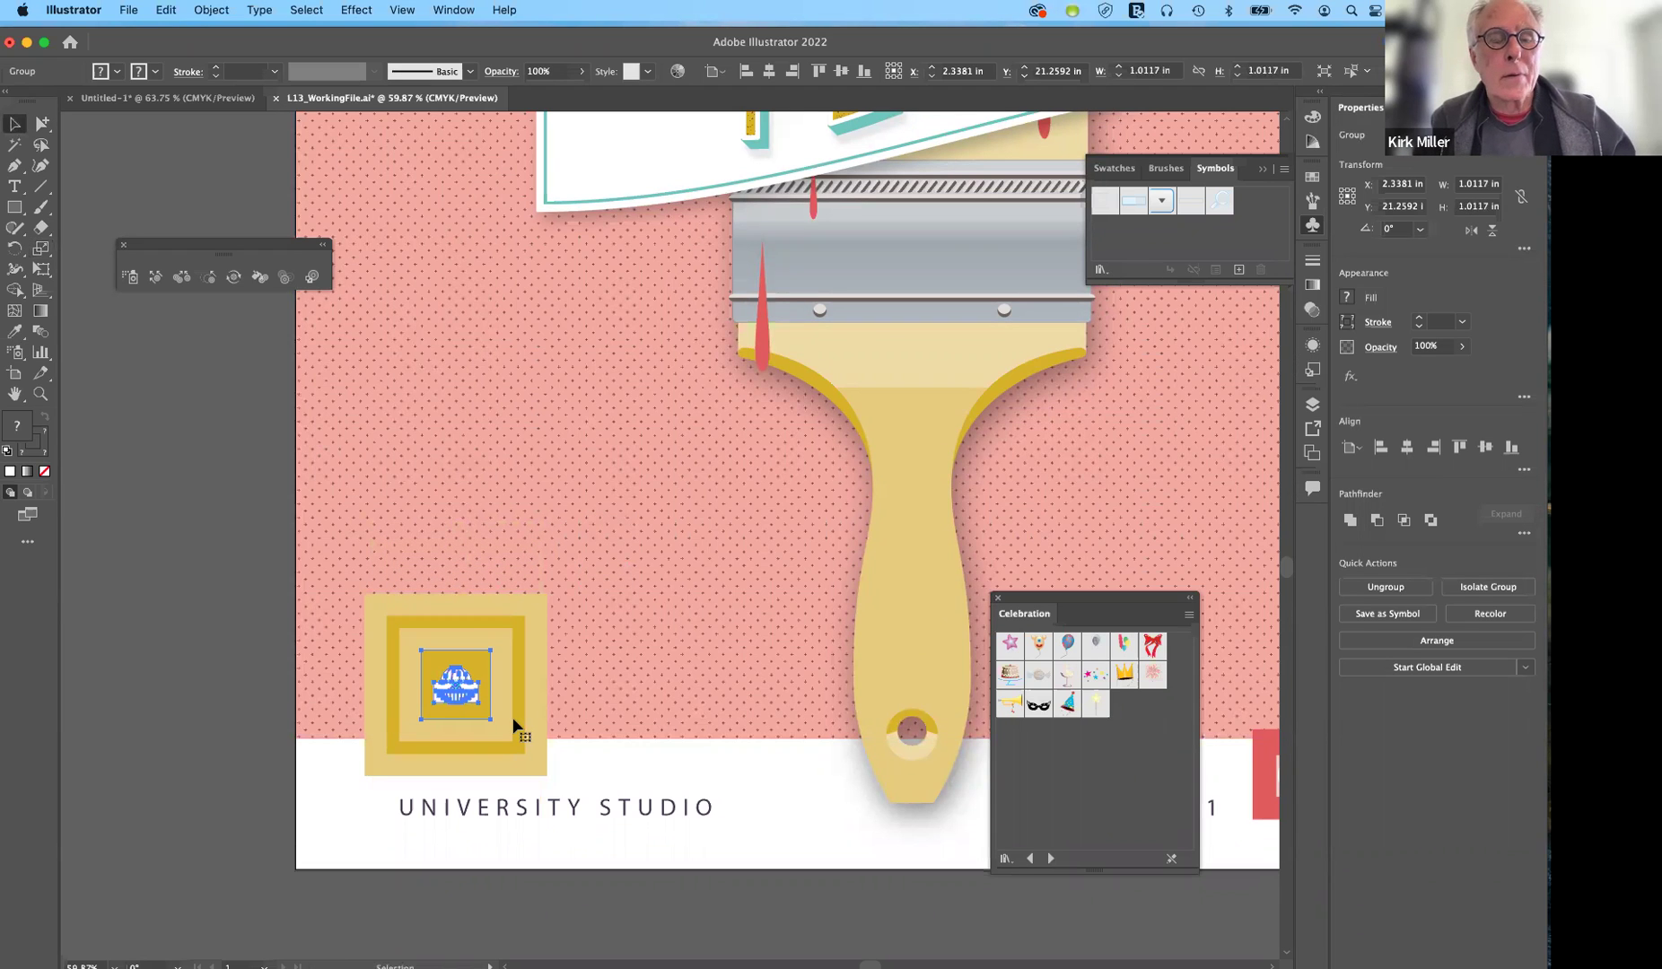
drag(682, 527, 684, 505)
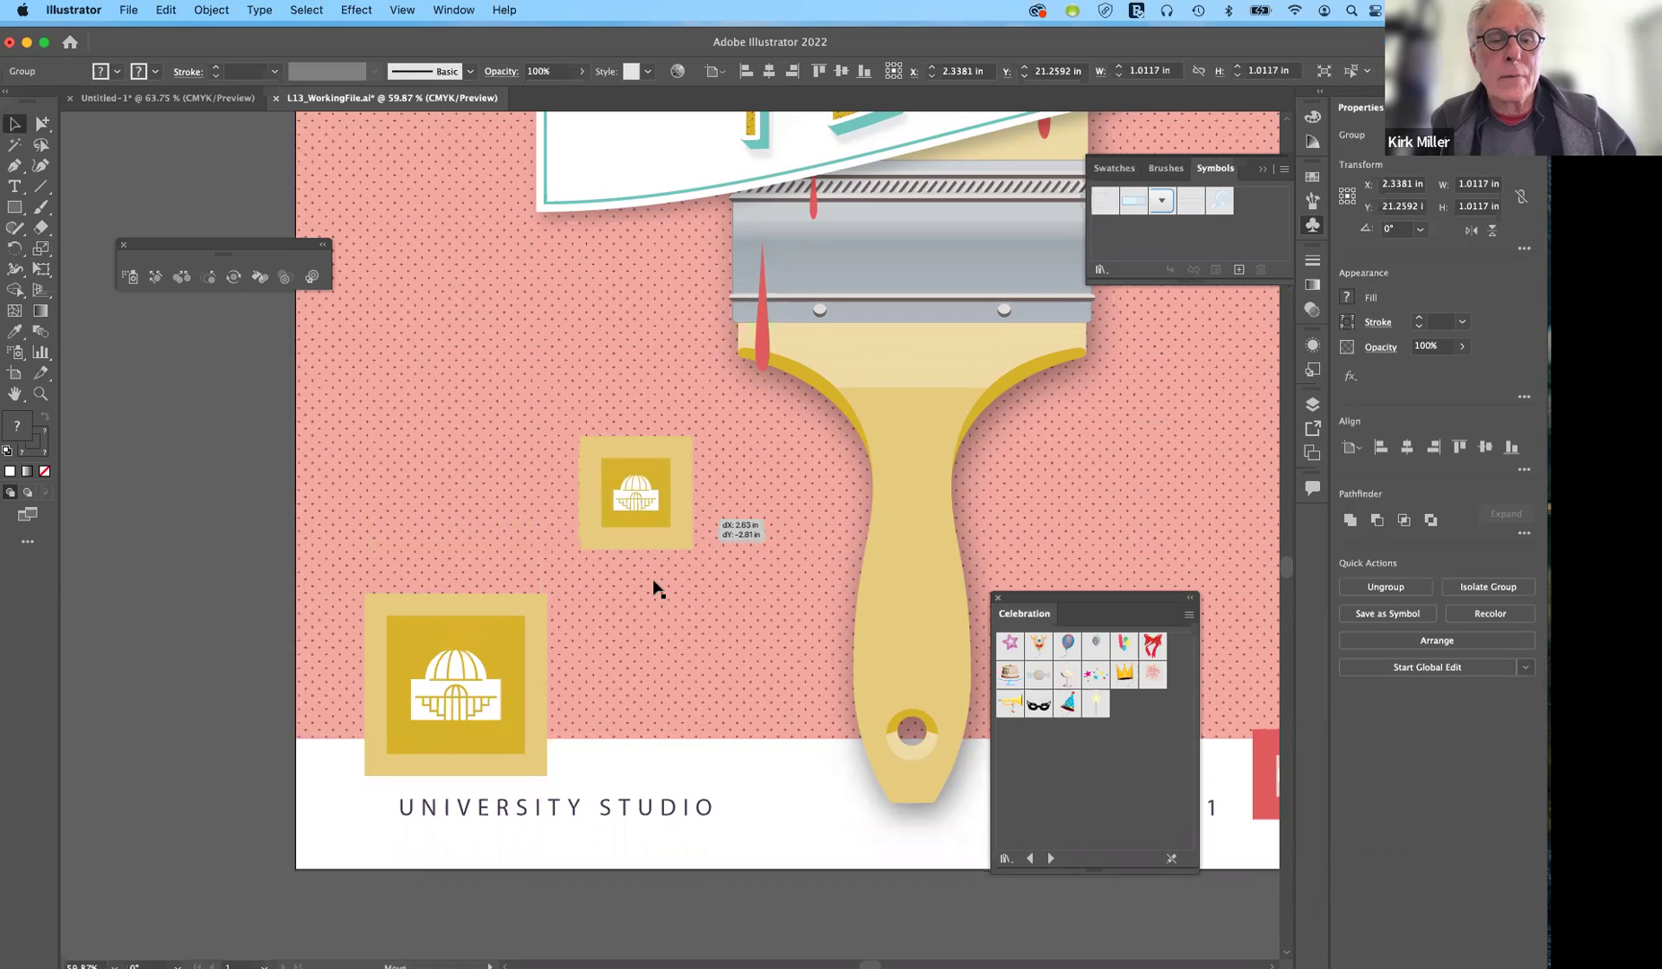
click(658, 592)
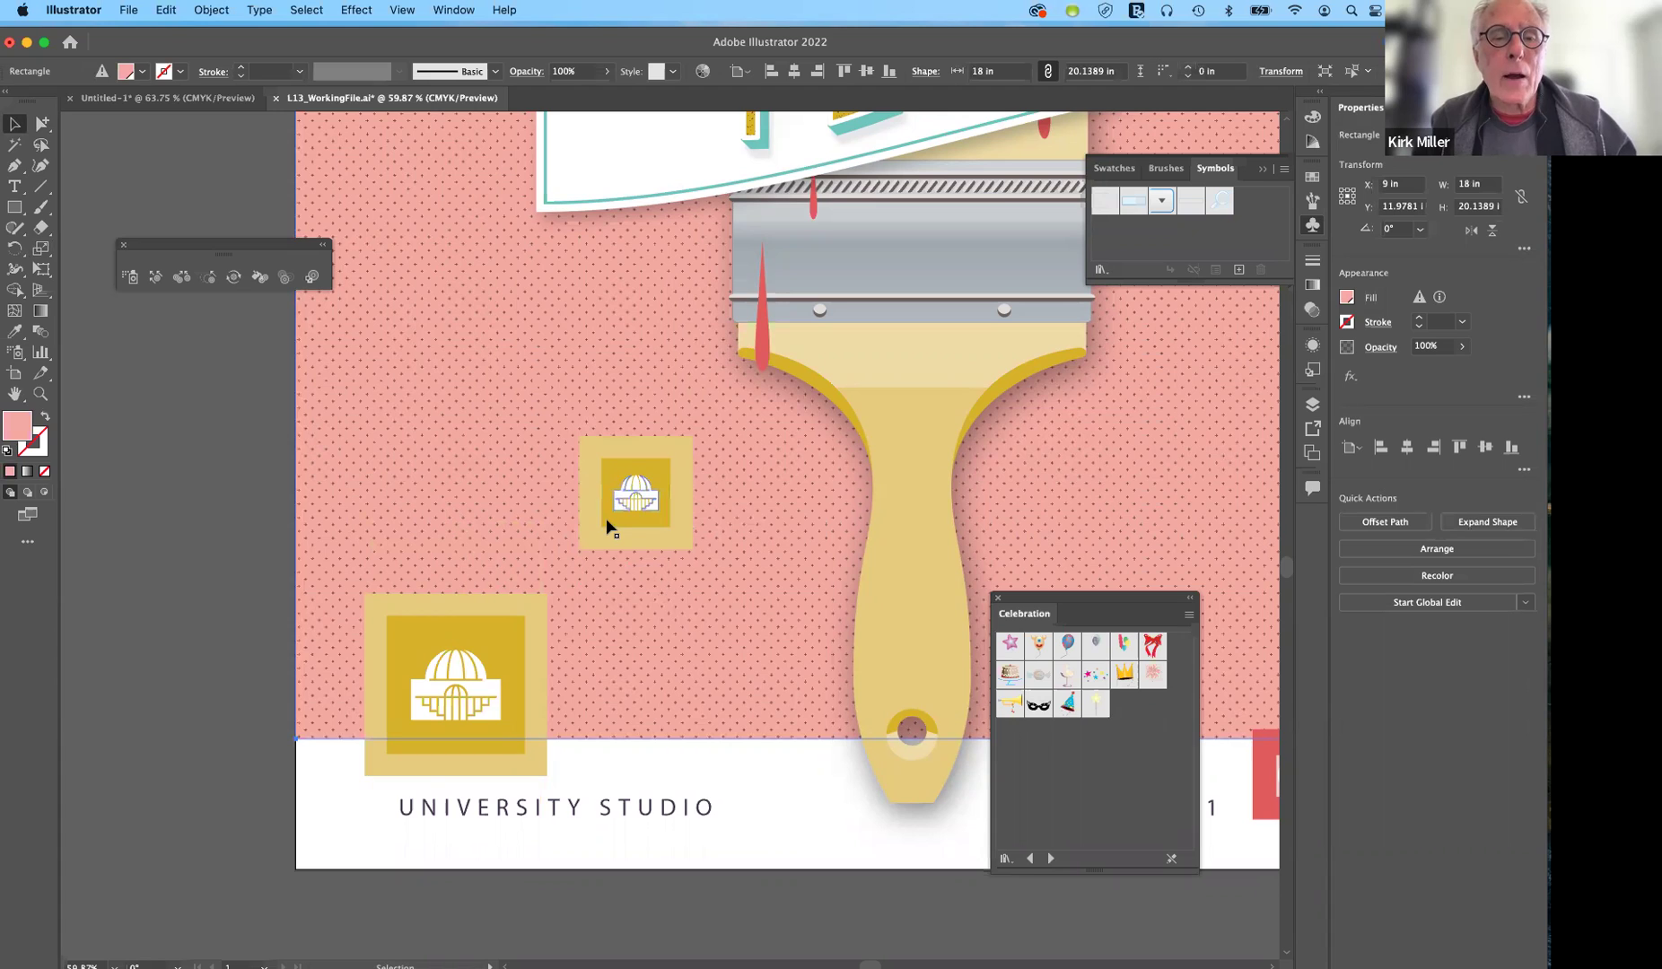
click(654, 513)
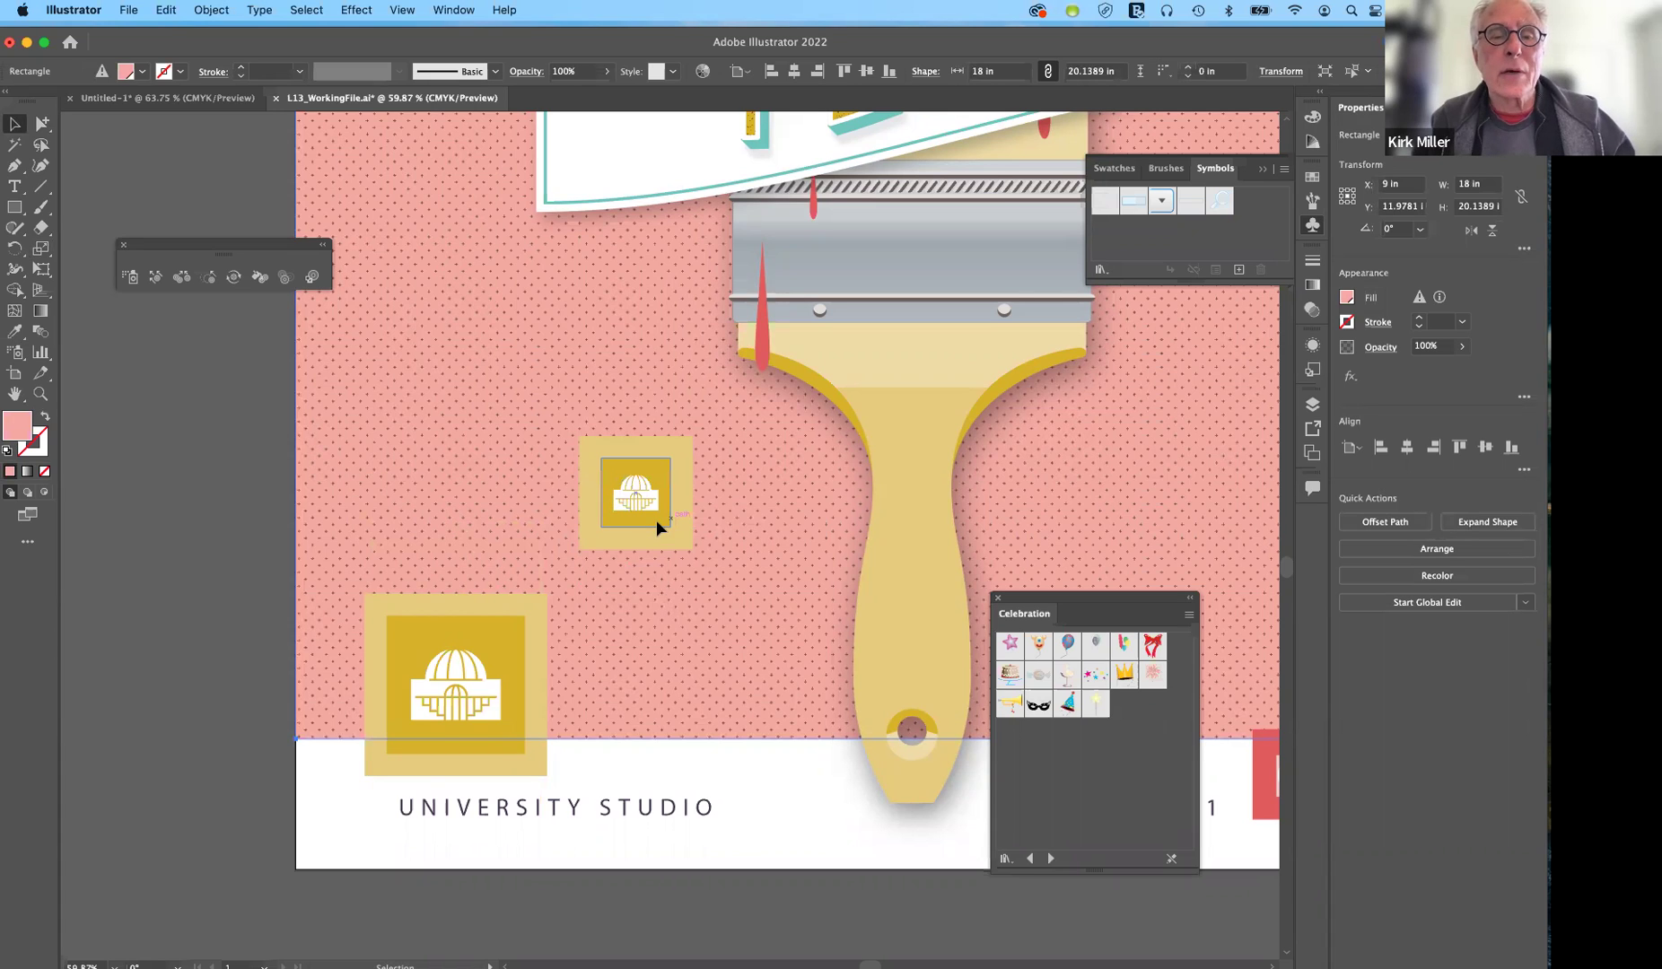
drag(556, 471, 531, 463)
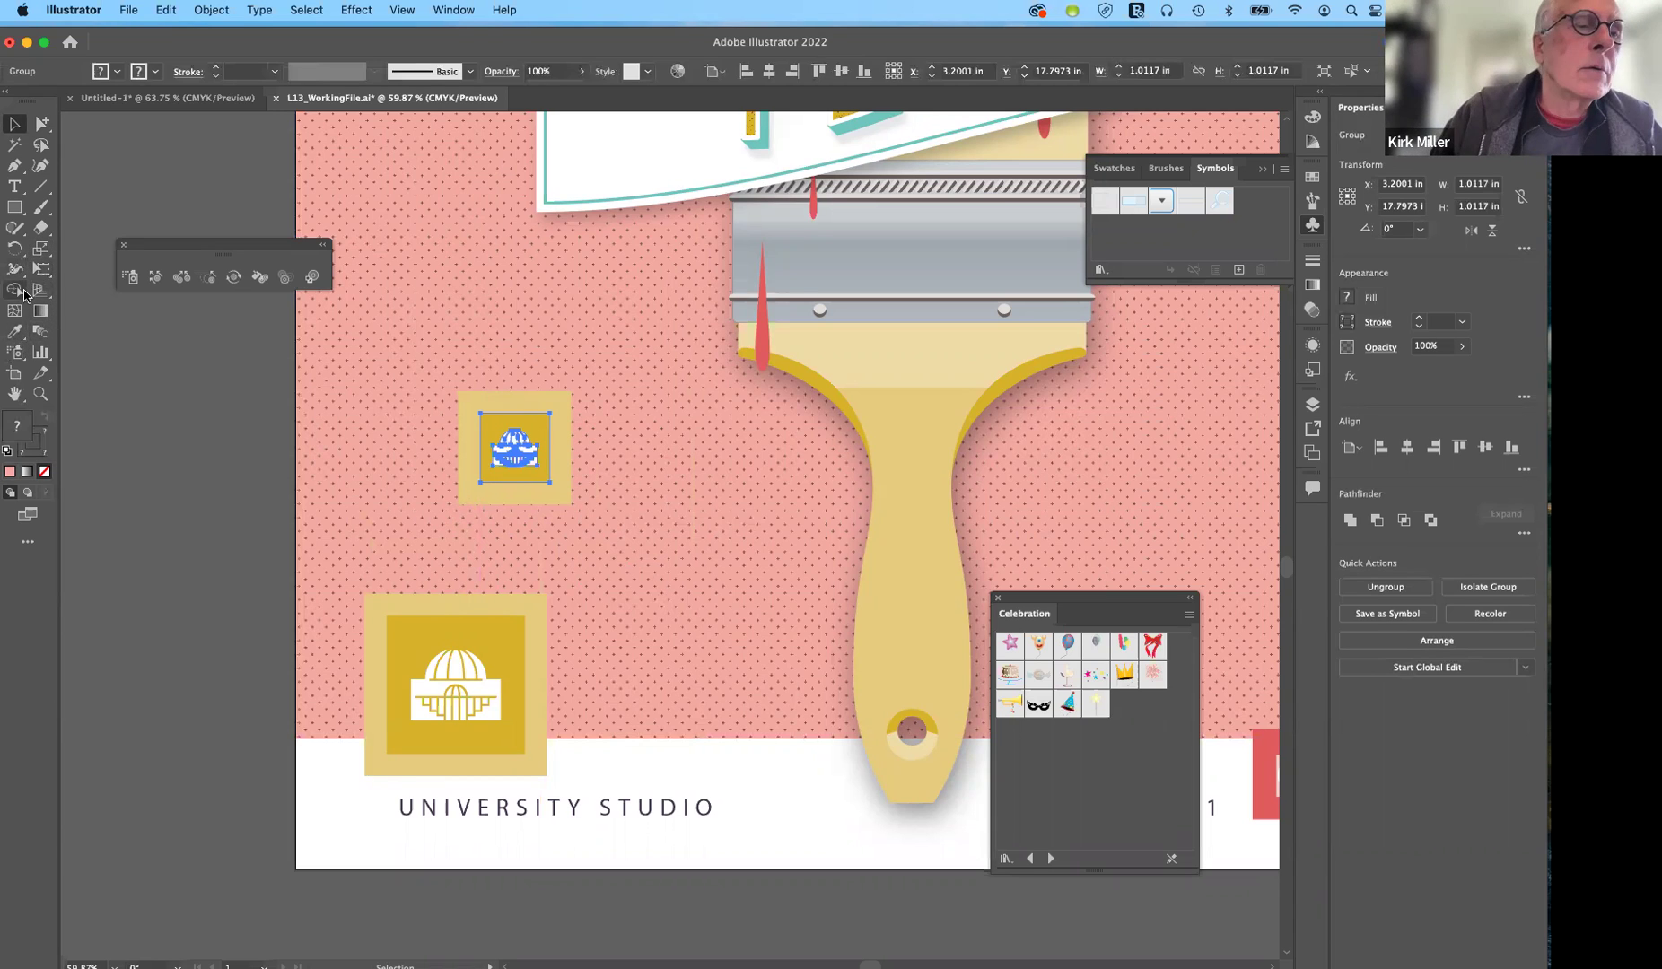
Scale the small logo uniformly to 200%, with corners, strokes and effects, and patterns included in the scaling.
click(43, 249)
double_click(43, 249)
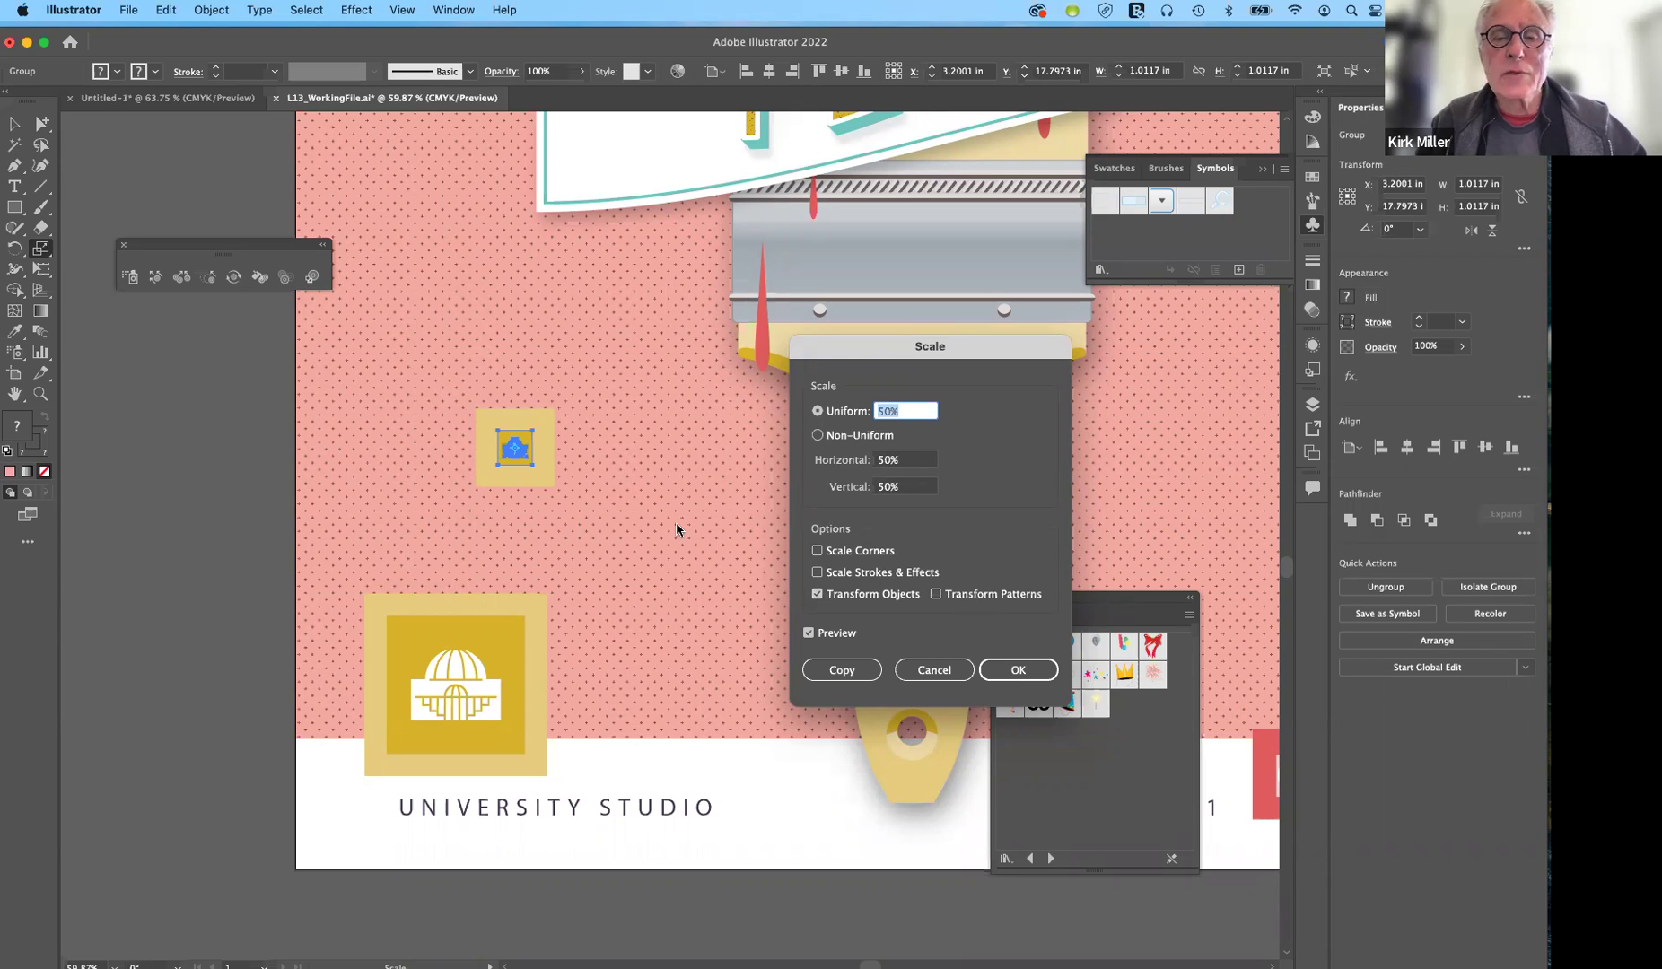
click(817, 551)
click(818, 573)
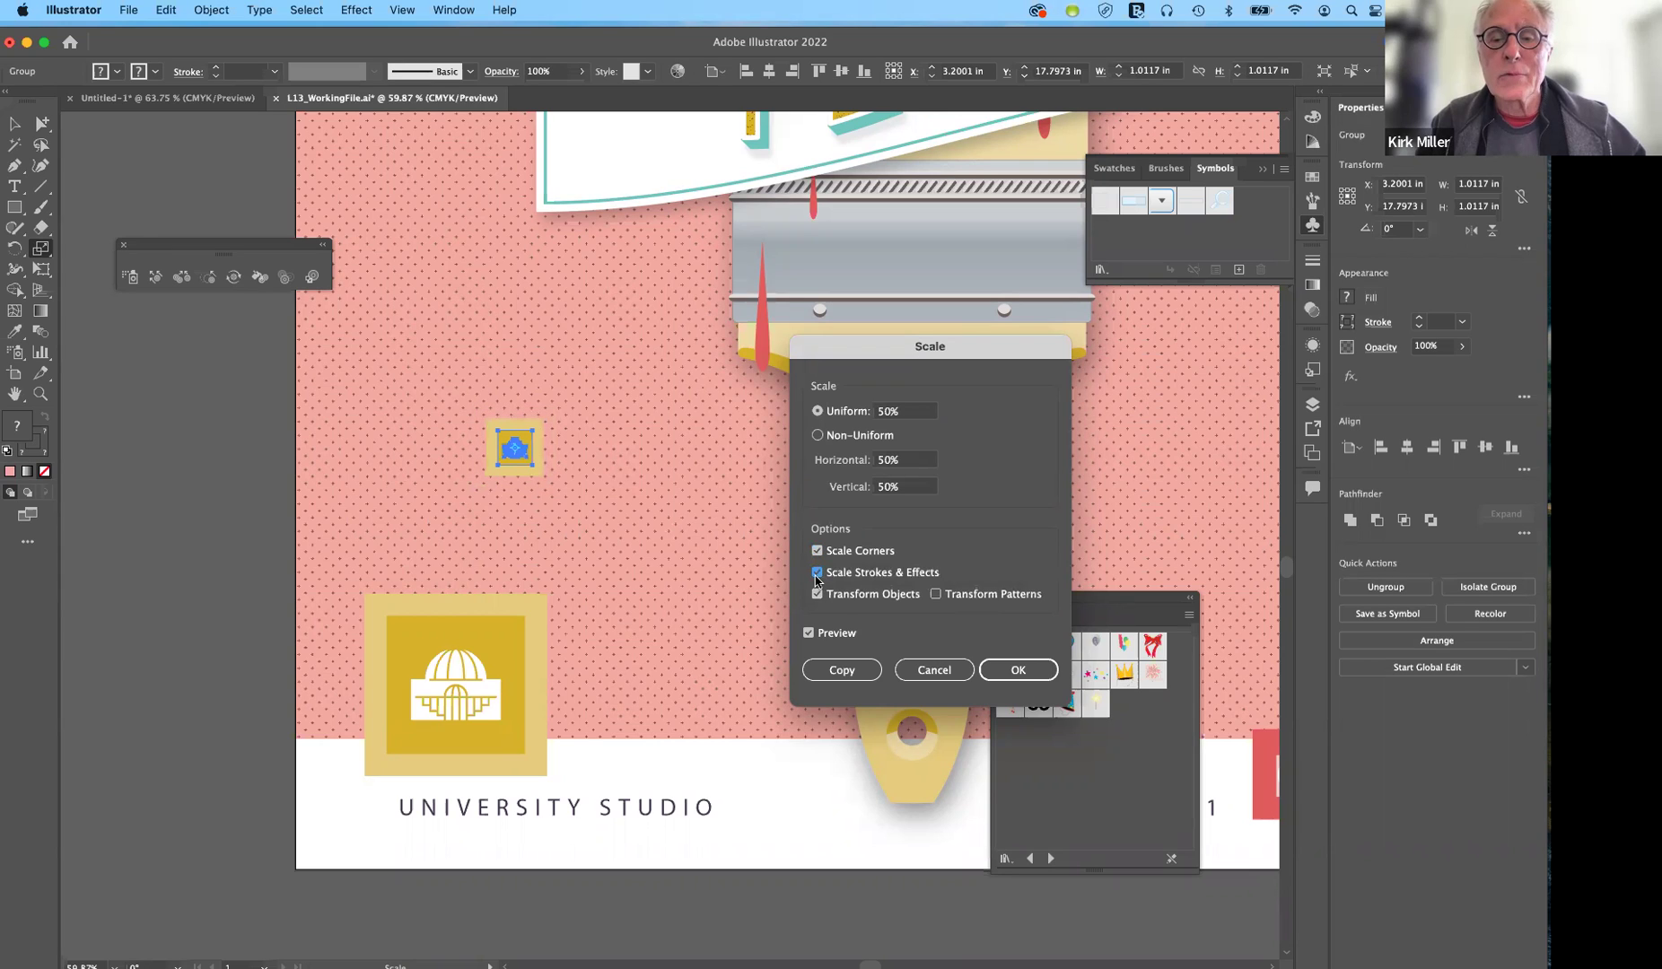
click(937, 595)
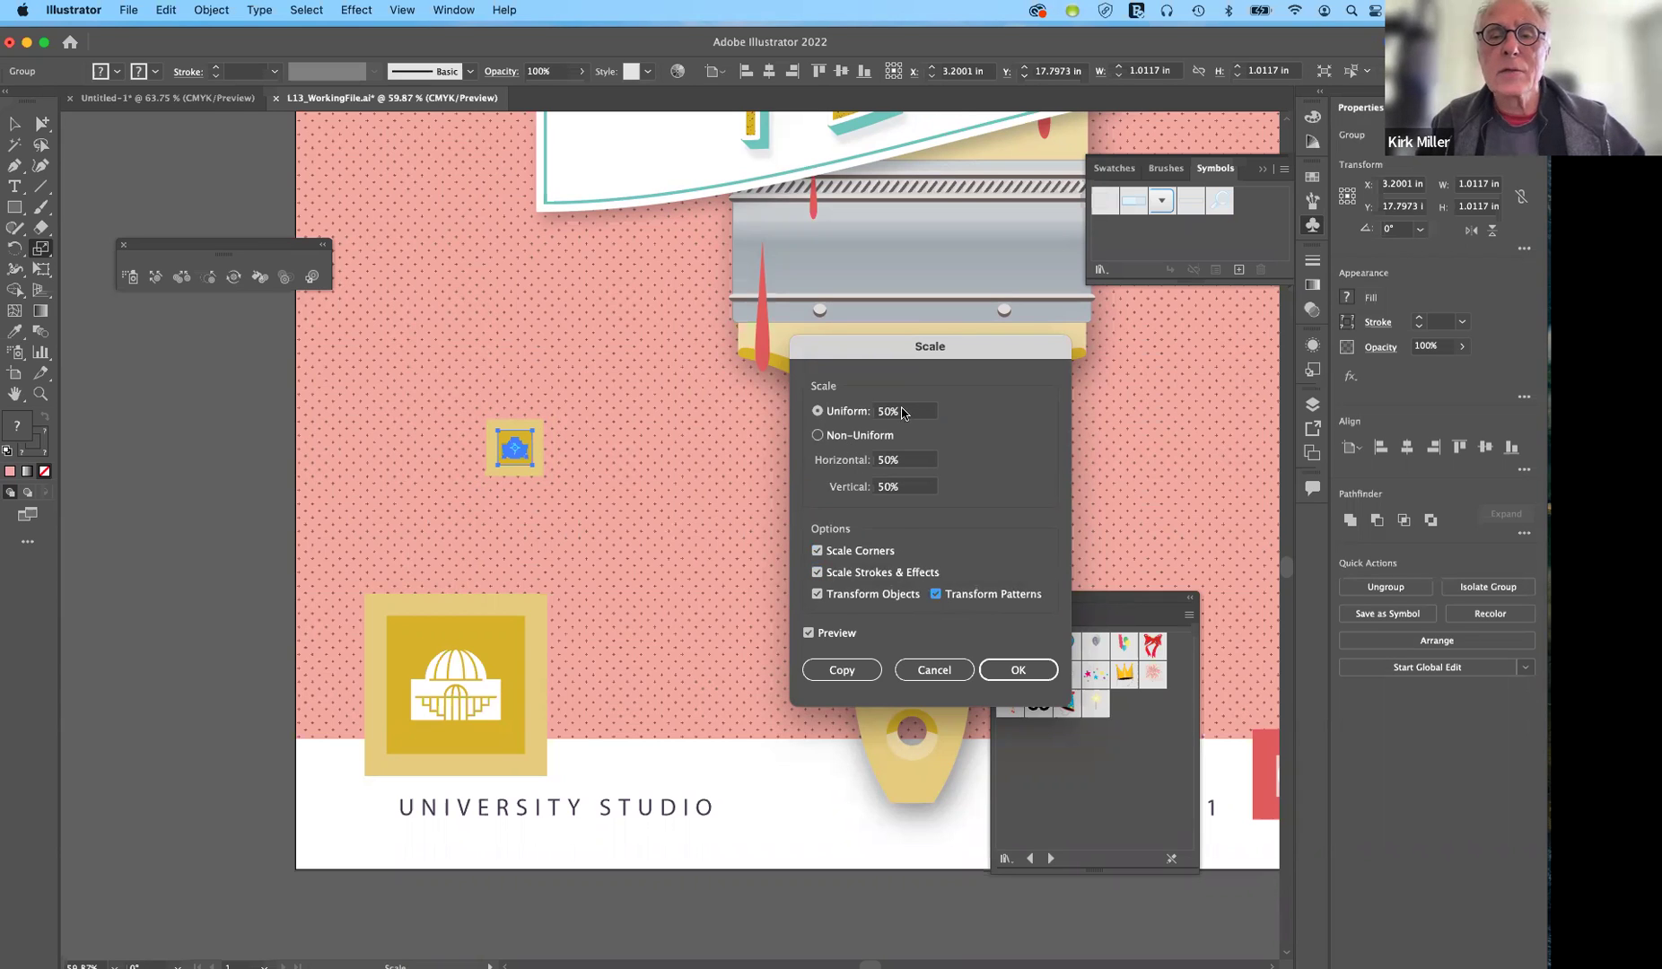
click(902, 412)
text(200)
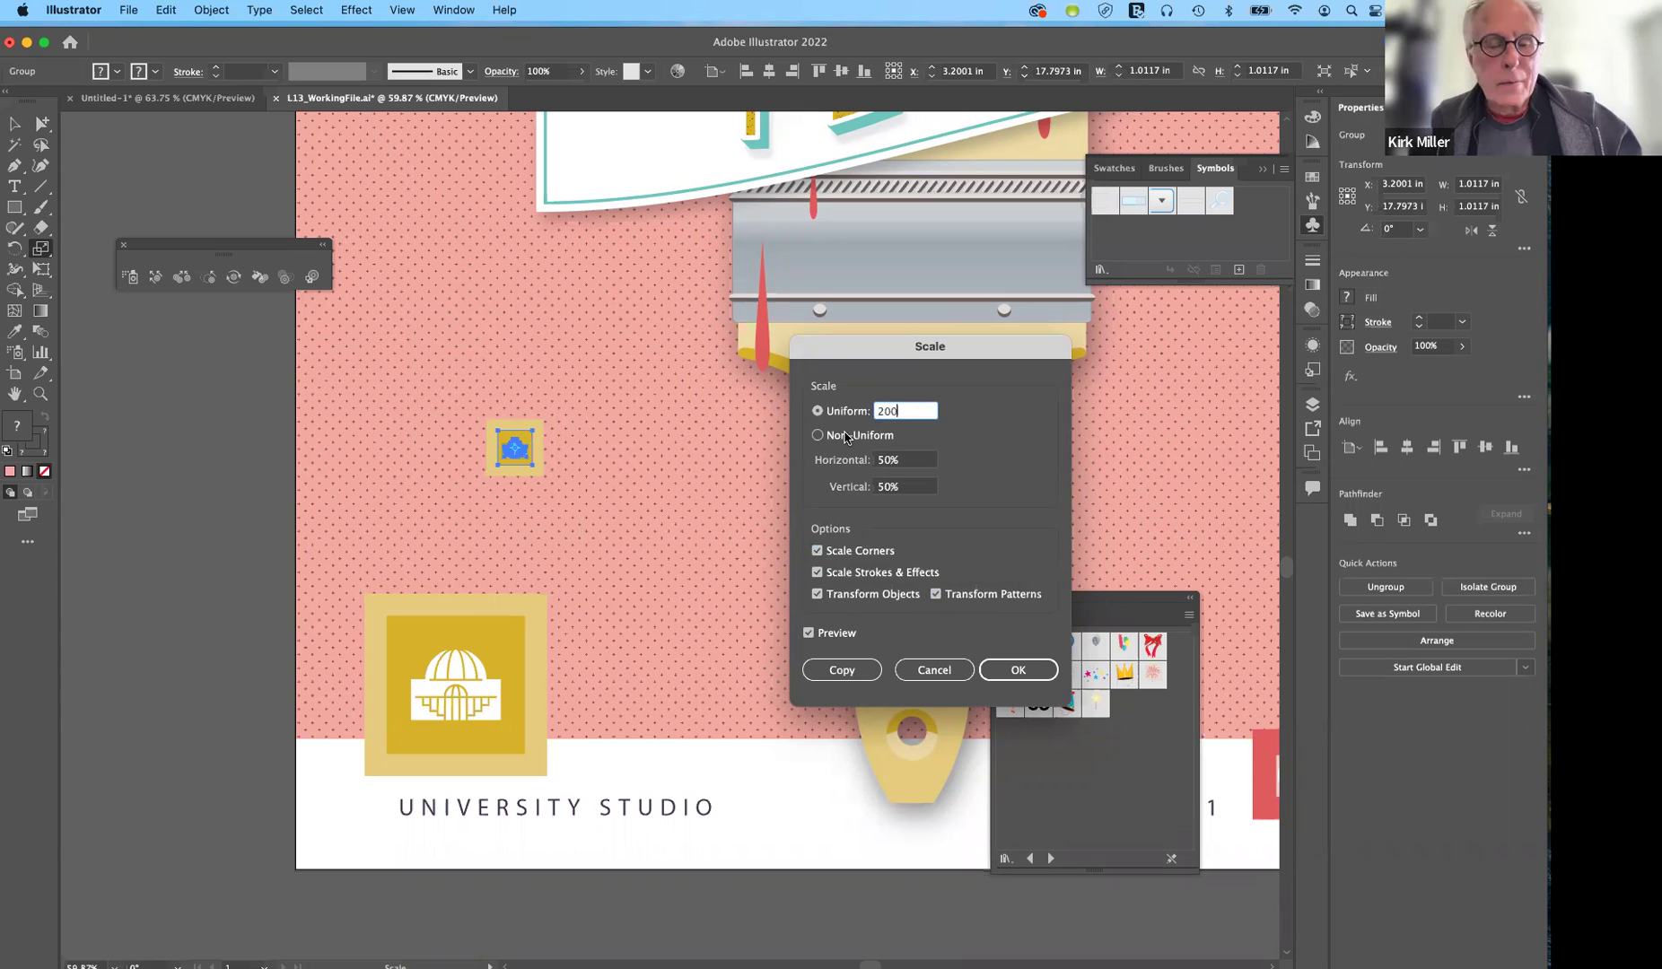
key(Tab)
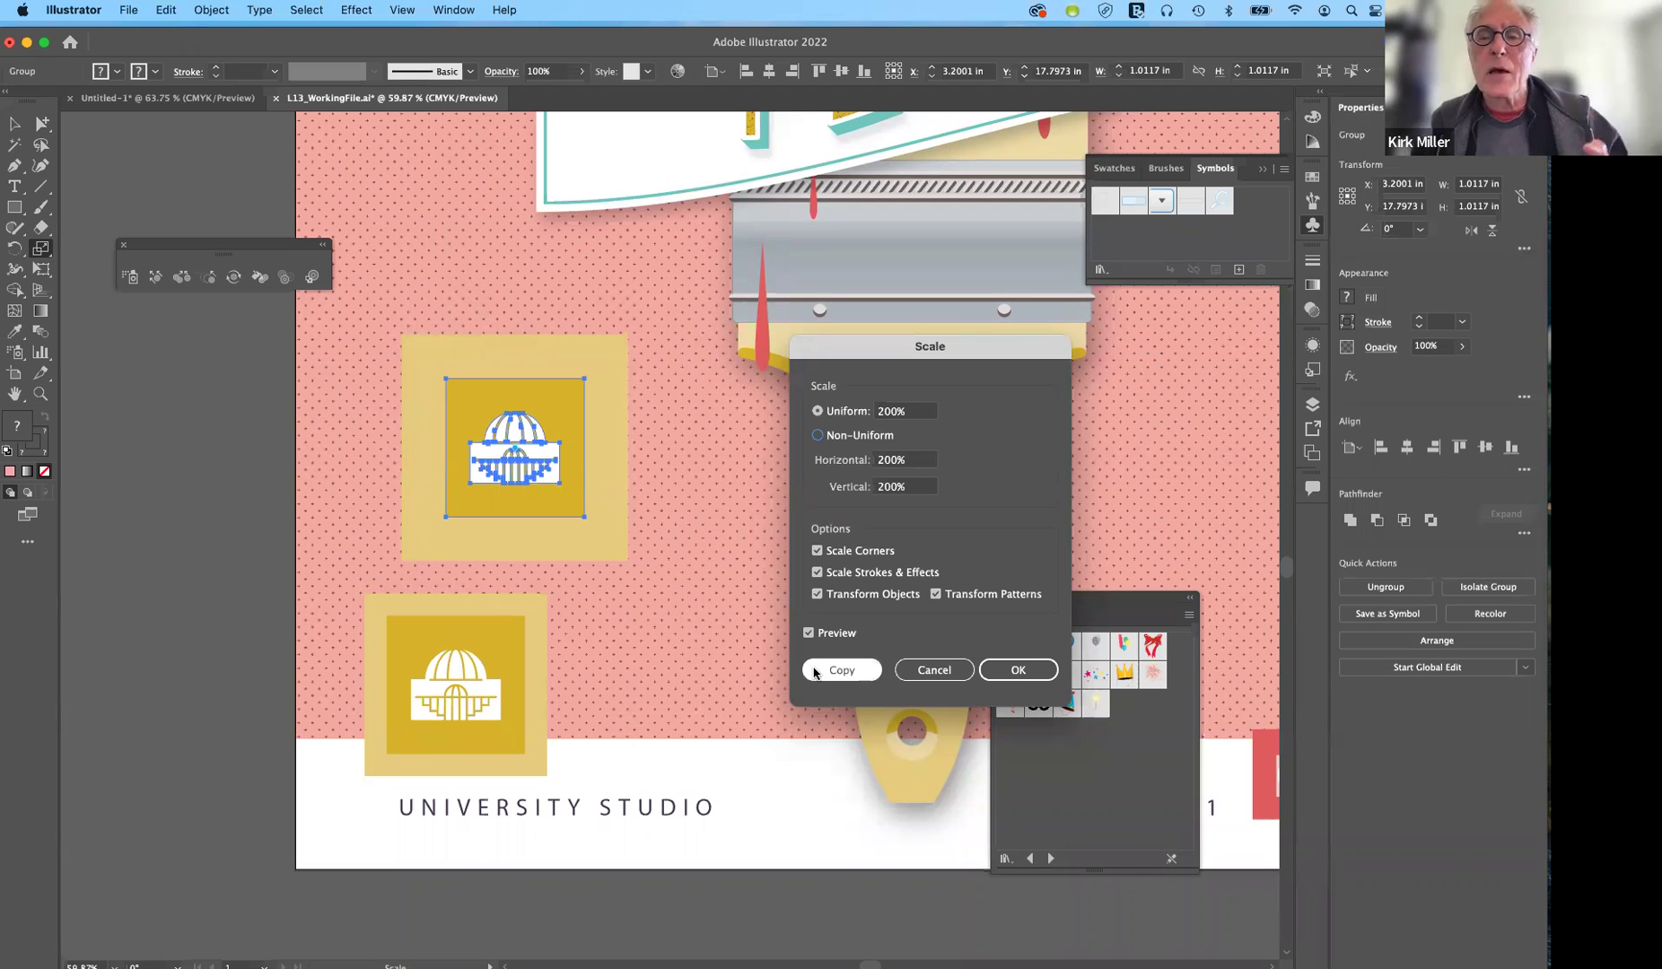
click(999, 671)
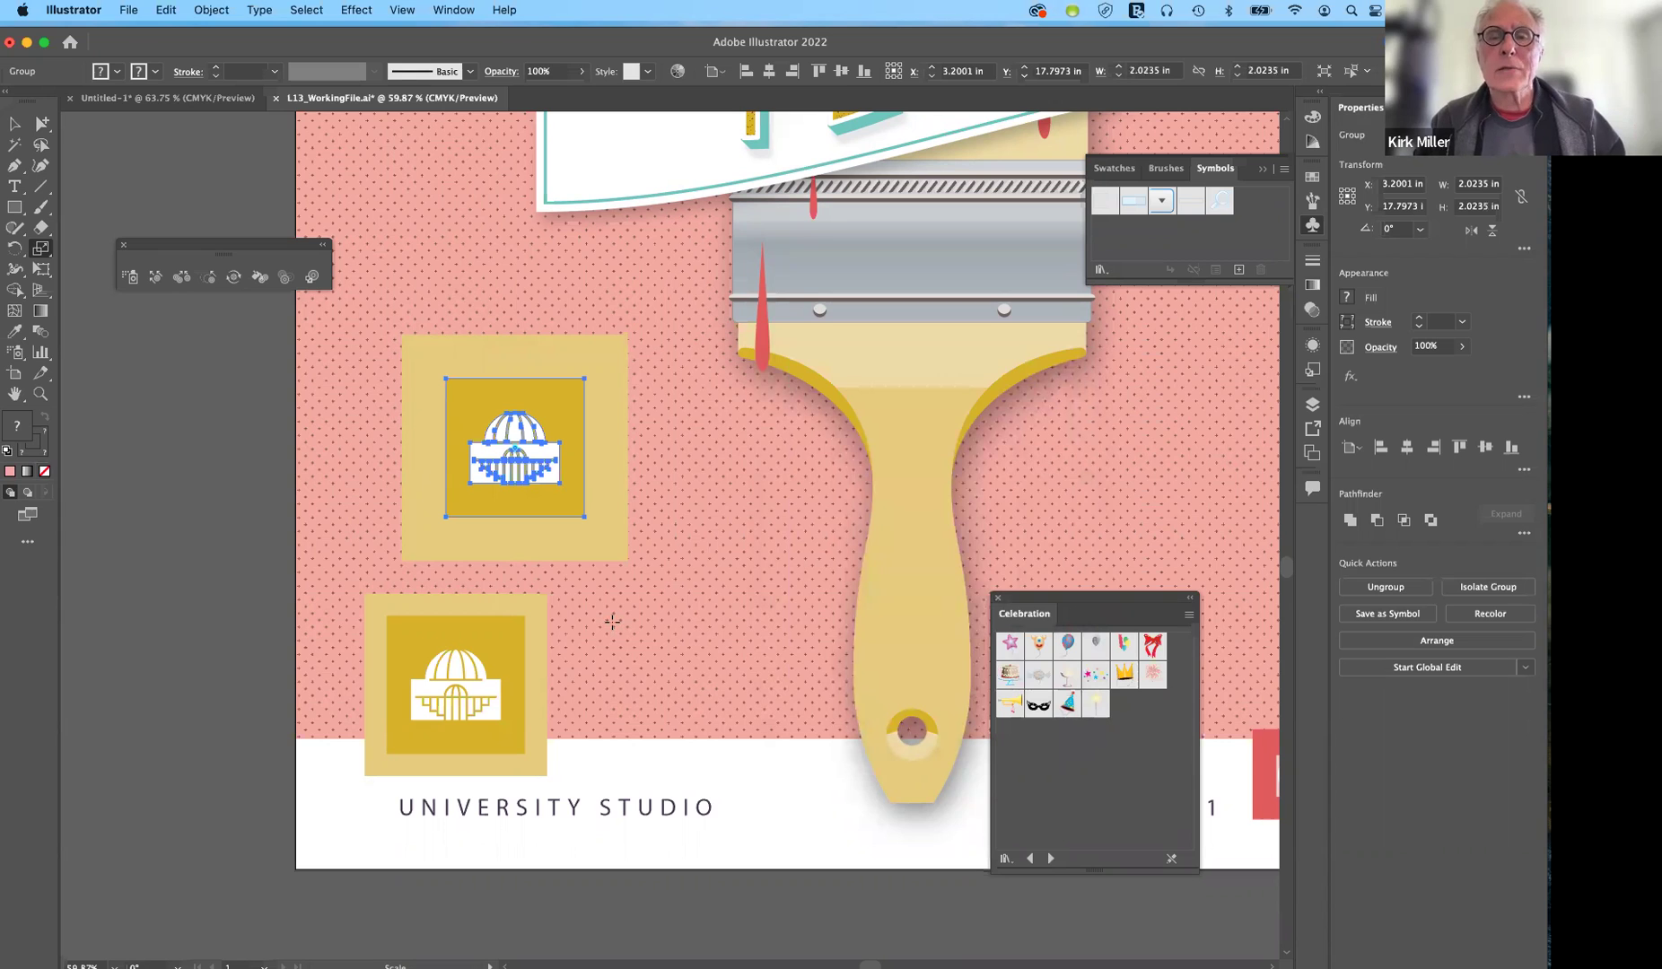
Switch to the Untitled-1 document and open the Retro symbol library.
scroll(612, 621, up, 2)
scroll(612, 621, up, 6)
scroll(612, 621, right, 8)
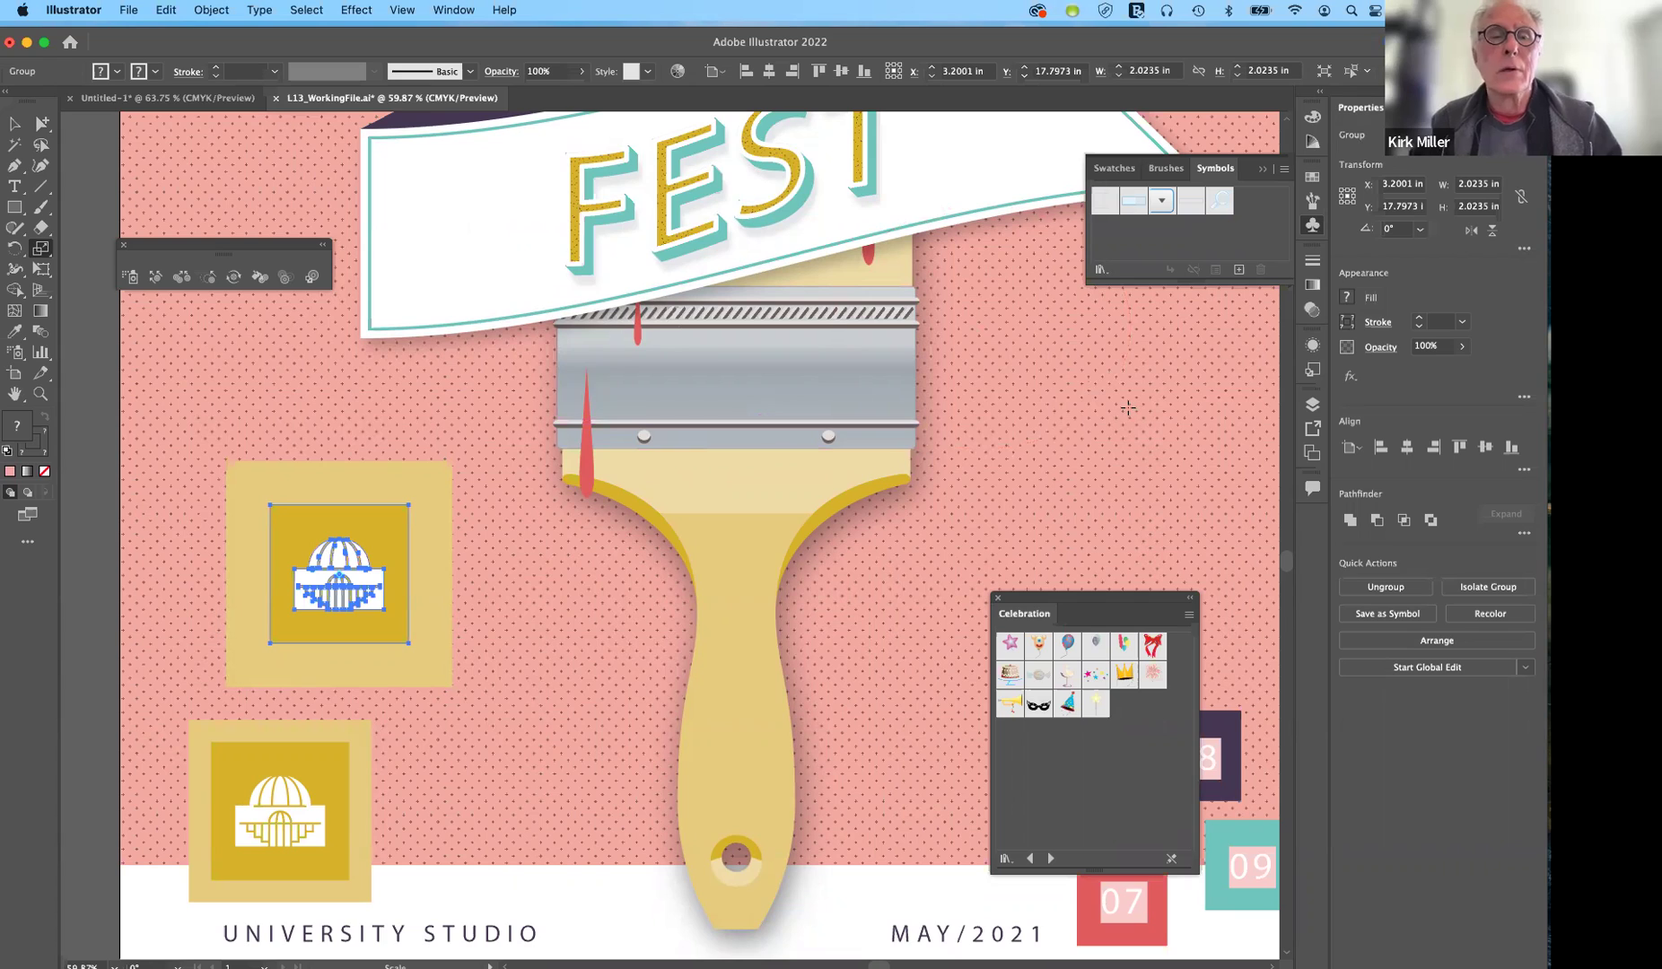
click(220, 100)
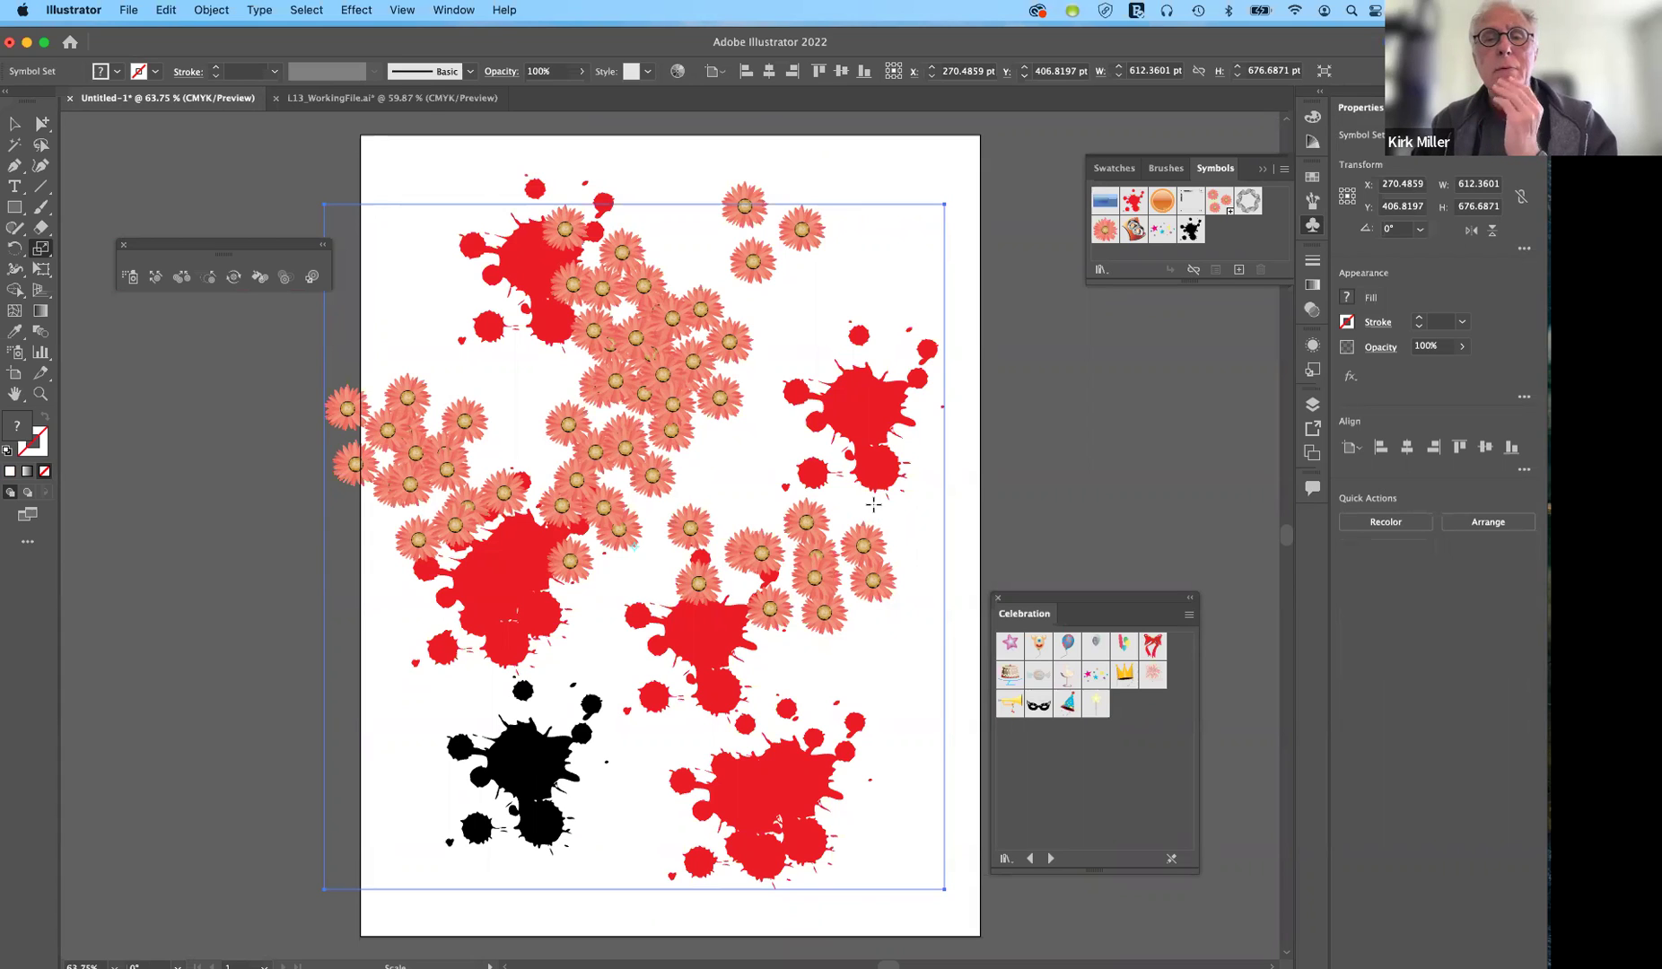
click(1100, 271)
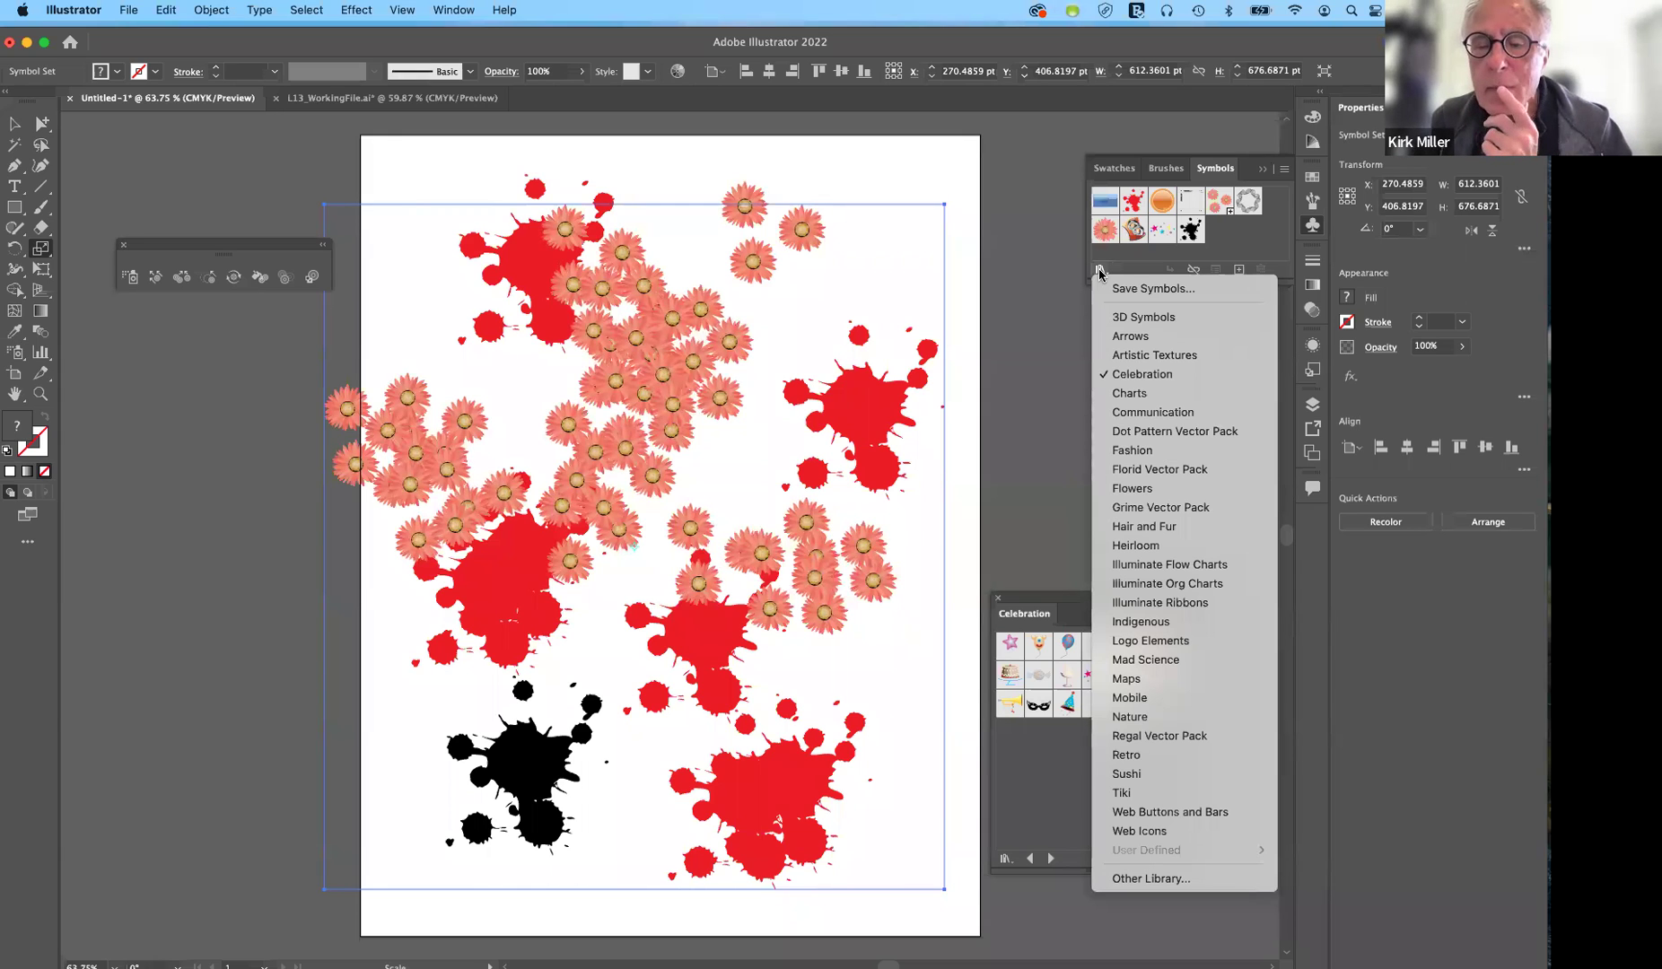
click(1121, 755)
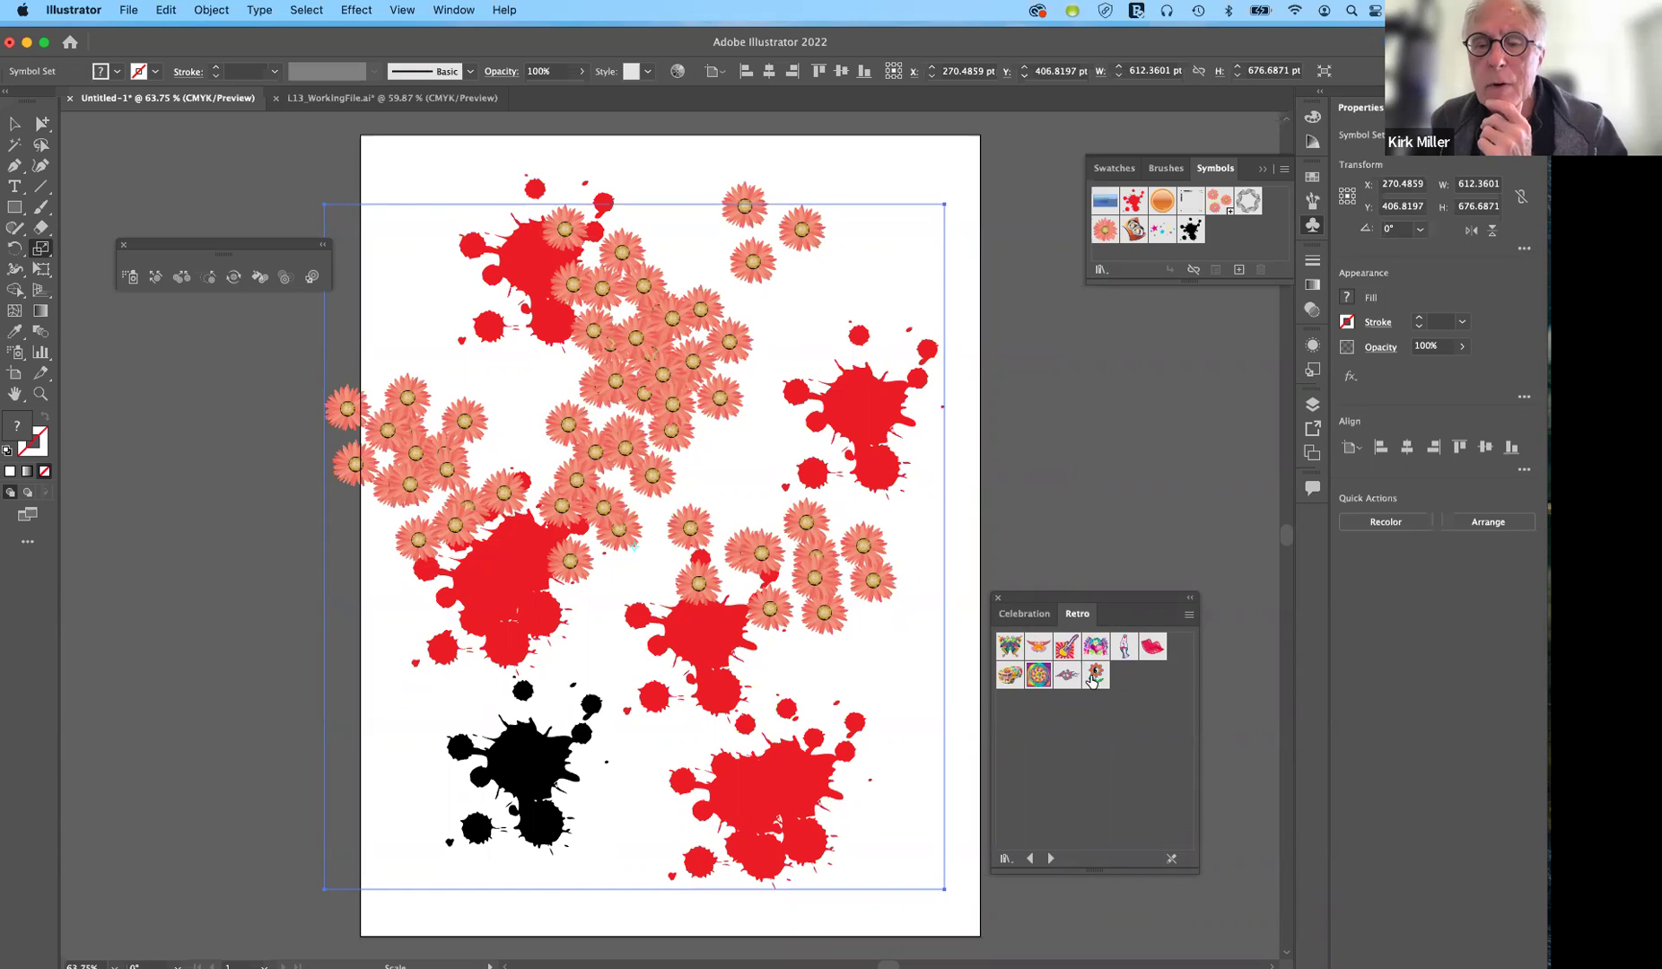
Place the Yin Yang Flower at the artboard's upper right, the Butterfly near the centre and the Mini Bus at the upper left.
click(1094, 679)
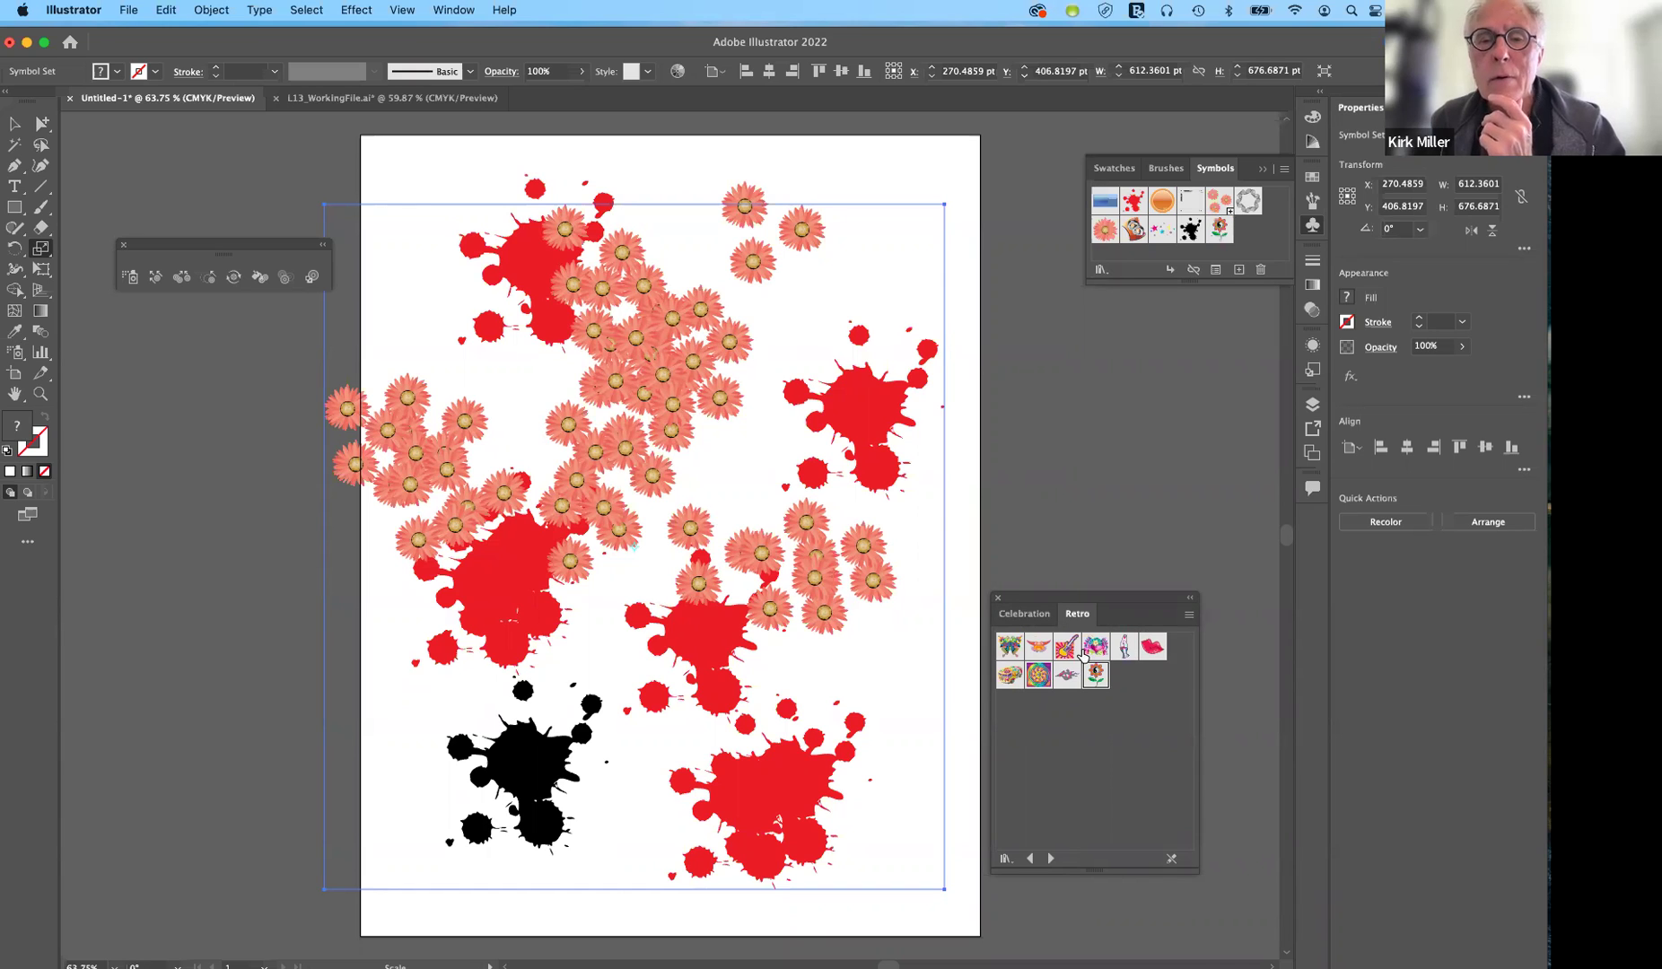
drag(878, 287, 879, 287)
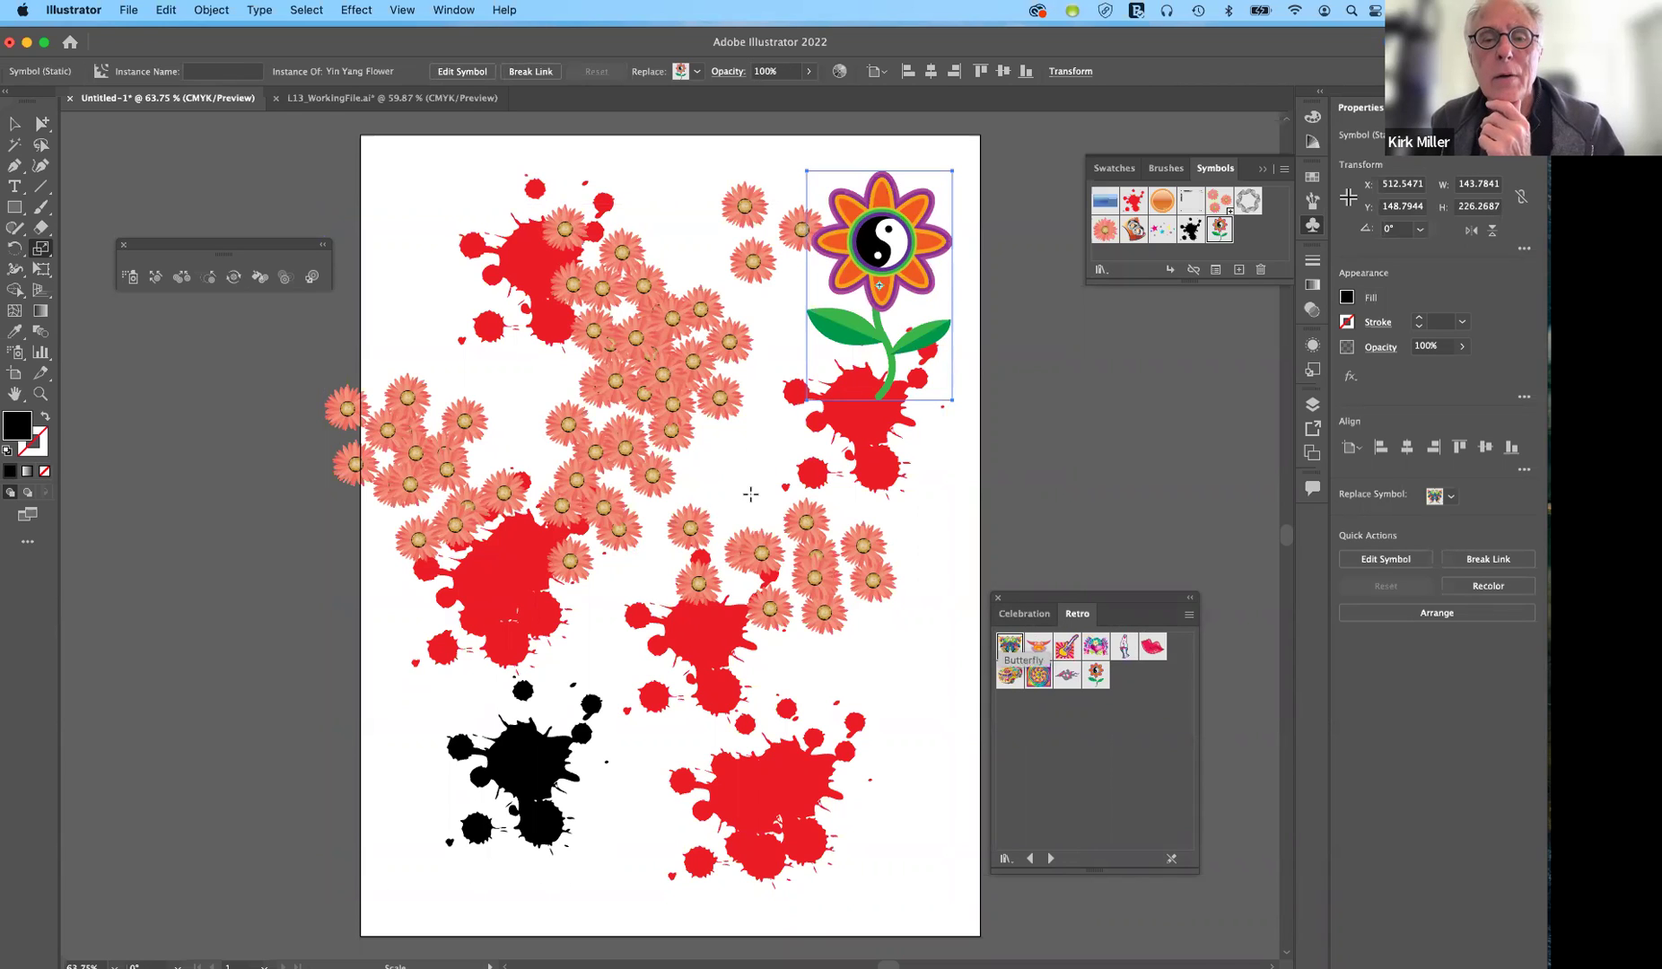
drag(750, 493, 750, 494)
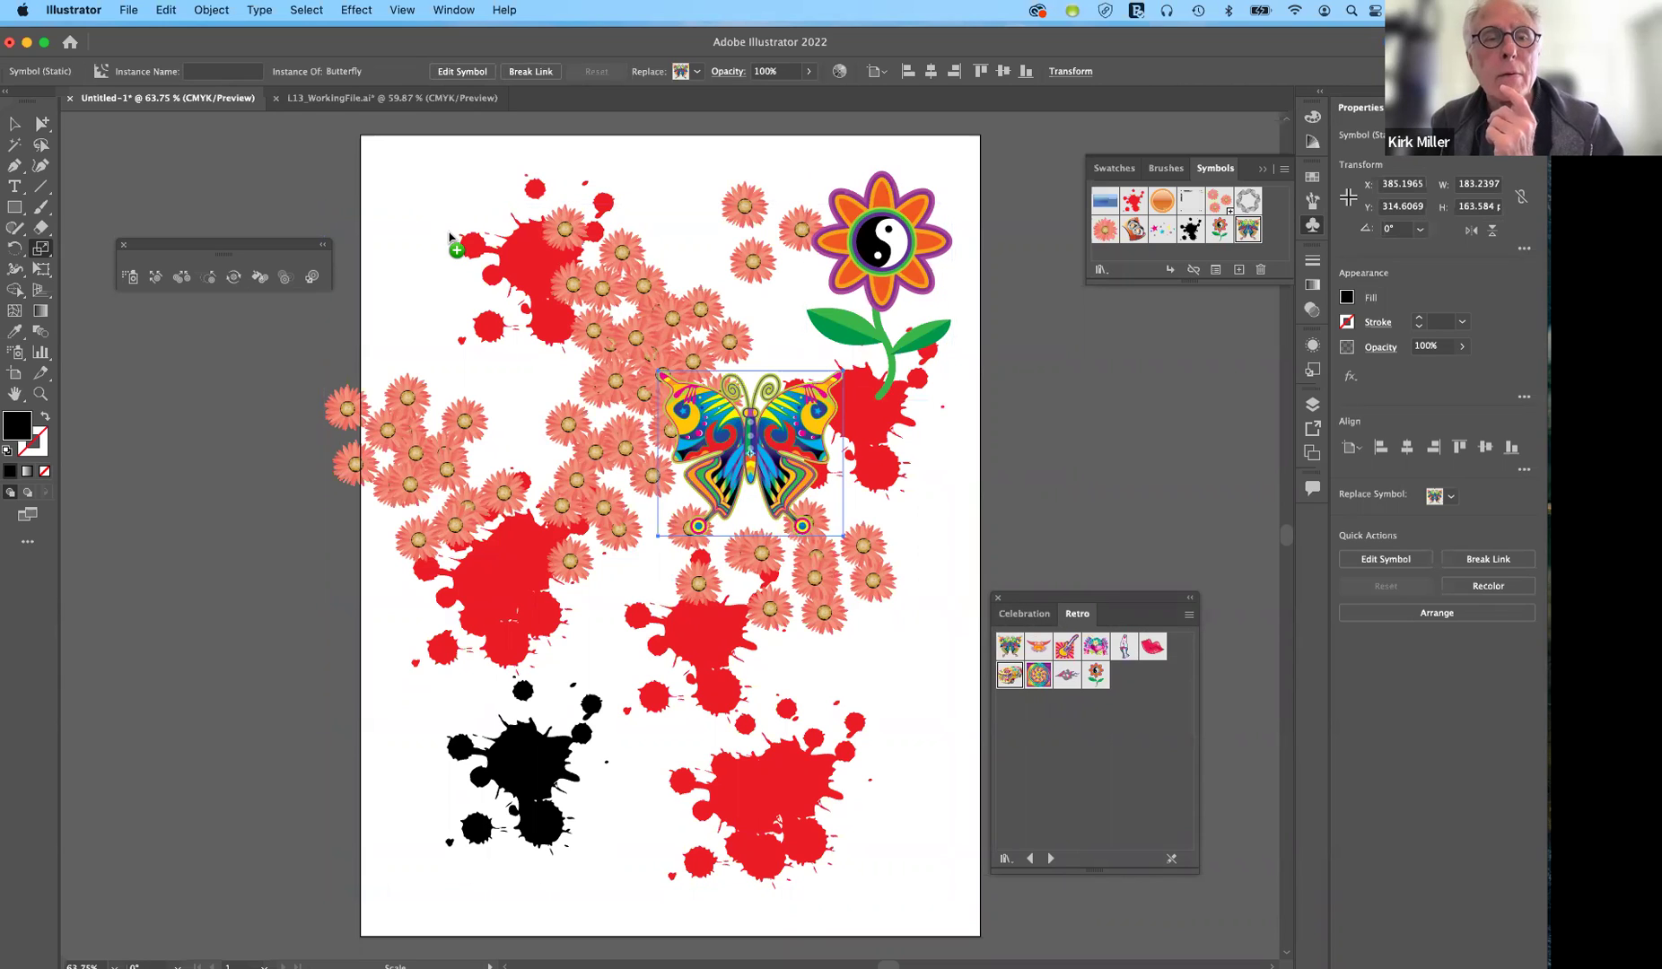
drag(1009, 675, 473, 347)
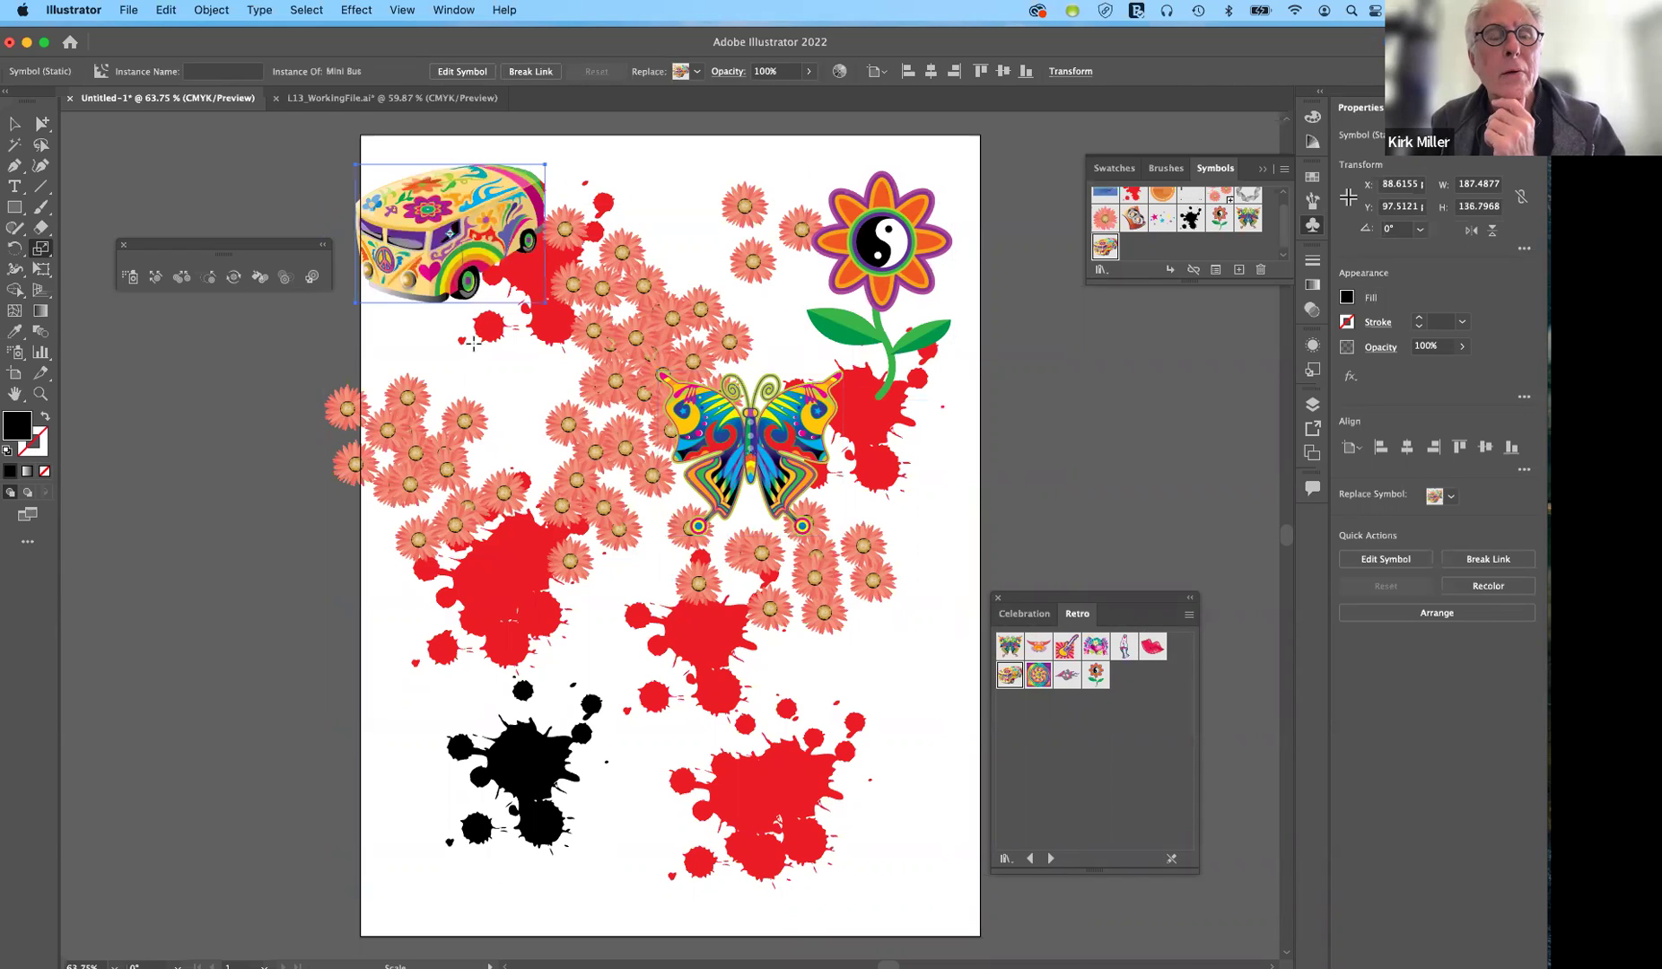
Move the Mini Bus symbol right, over the upper flower cluster beside the red splatter.
click(15, 123)
drag(500, 195, 667, 218)
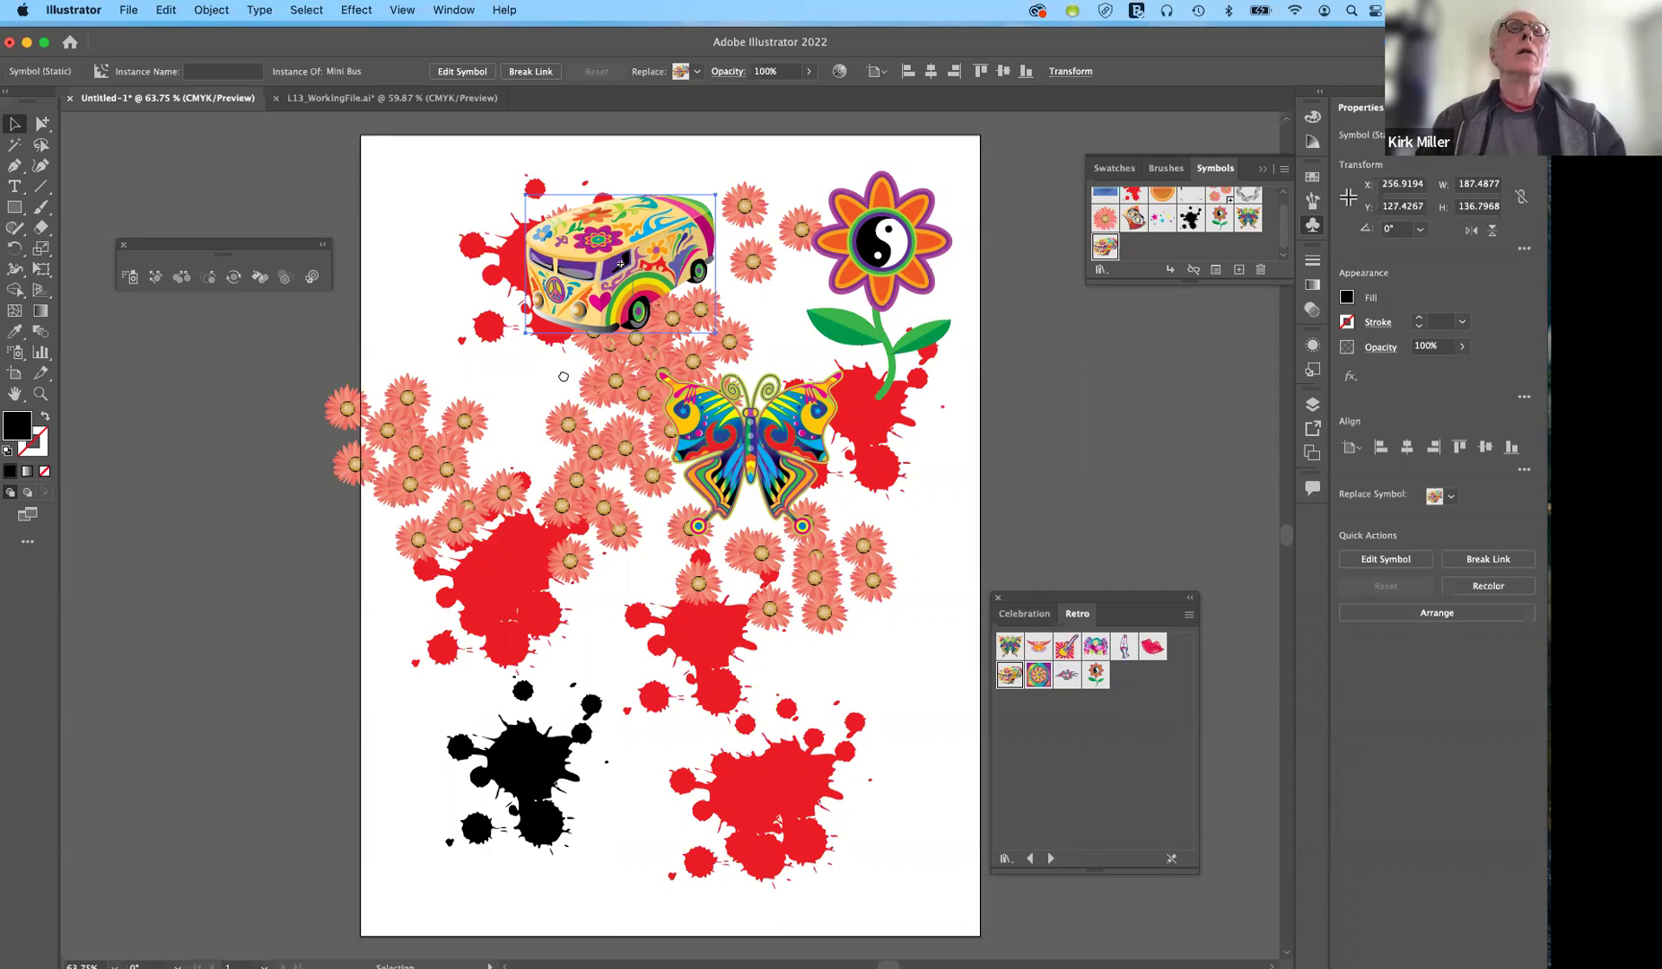
scroll(563, 376, down, 3)
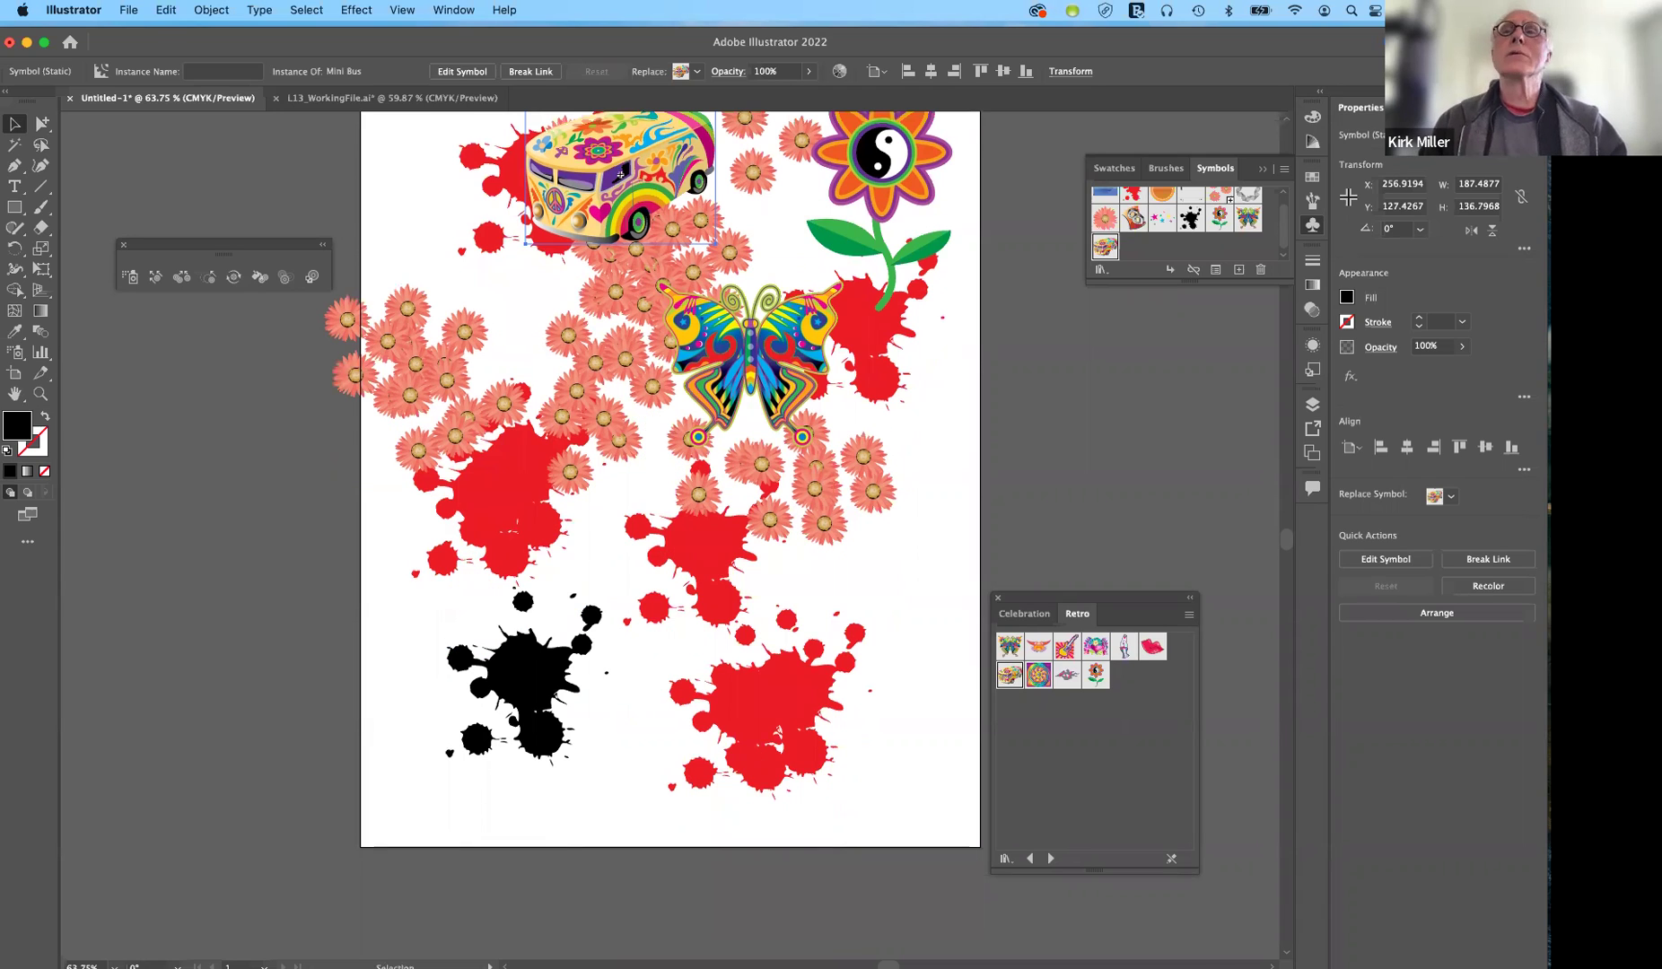